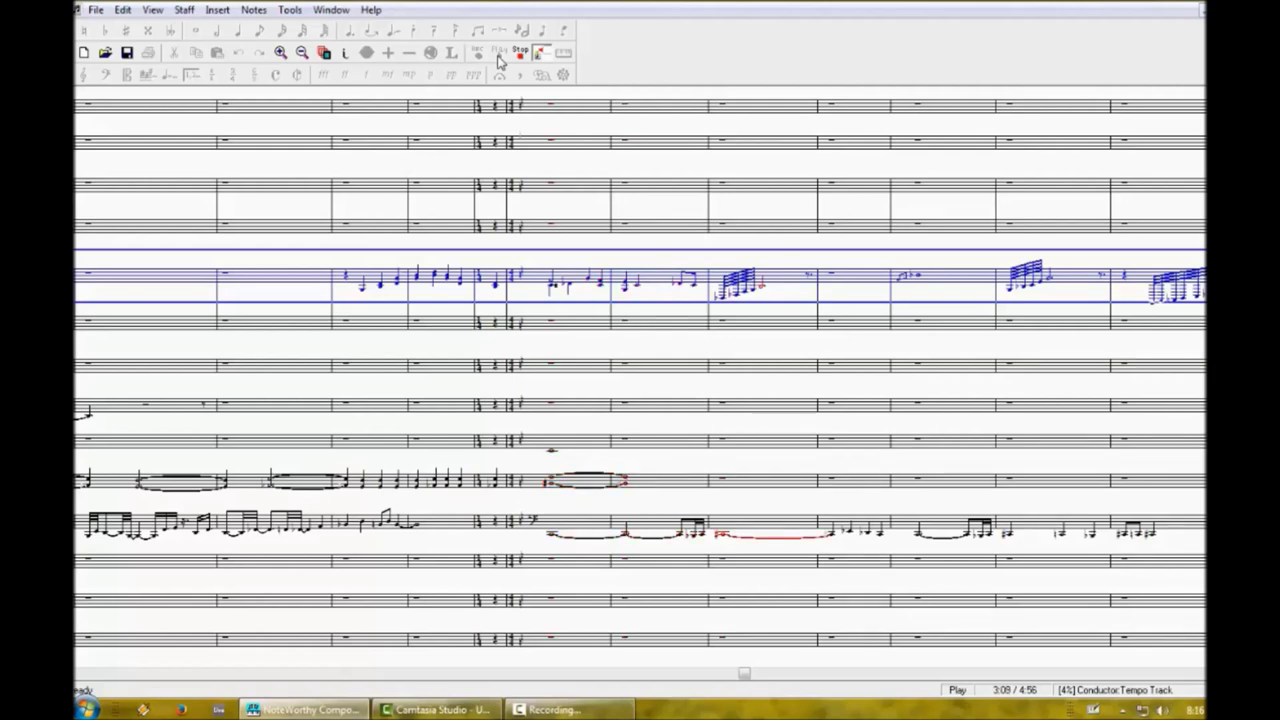
Play back the orchestral score to review its parts, select Staff-9 during playback, and stop it.
left_click(500, 60)
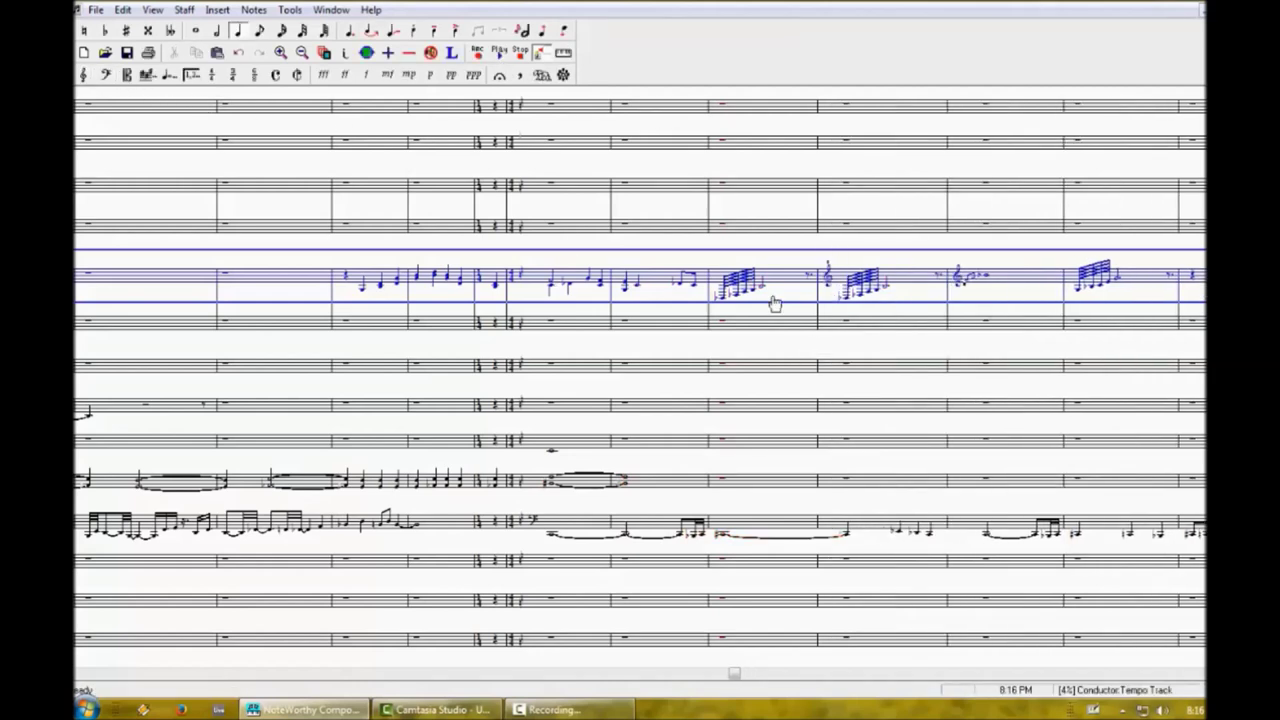
left_click(504, 57)
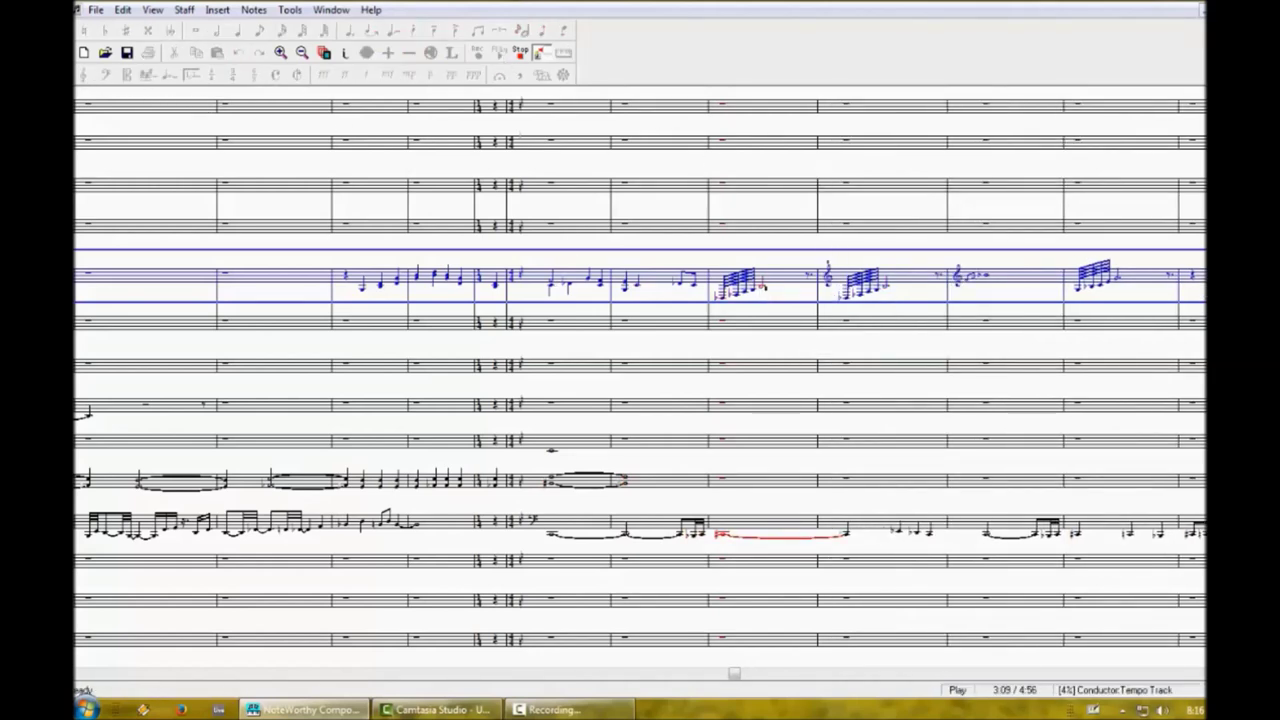
left_click(93, 10)
key("Escape")
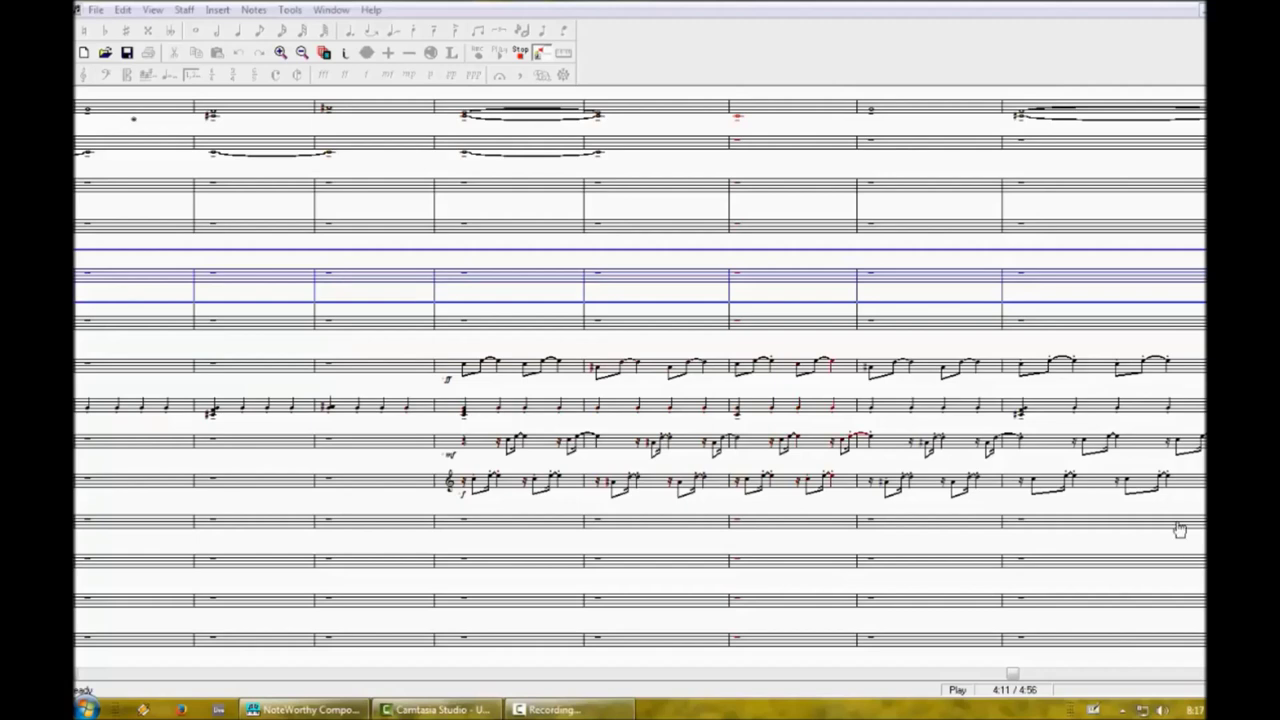
left_click(897, 494)
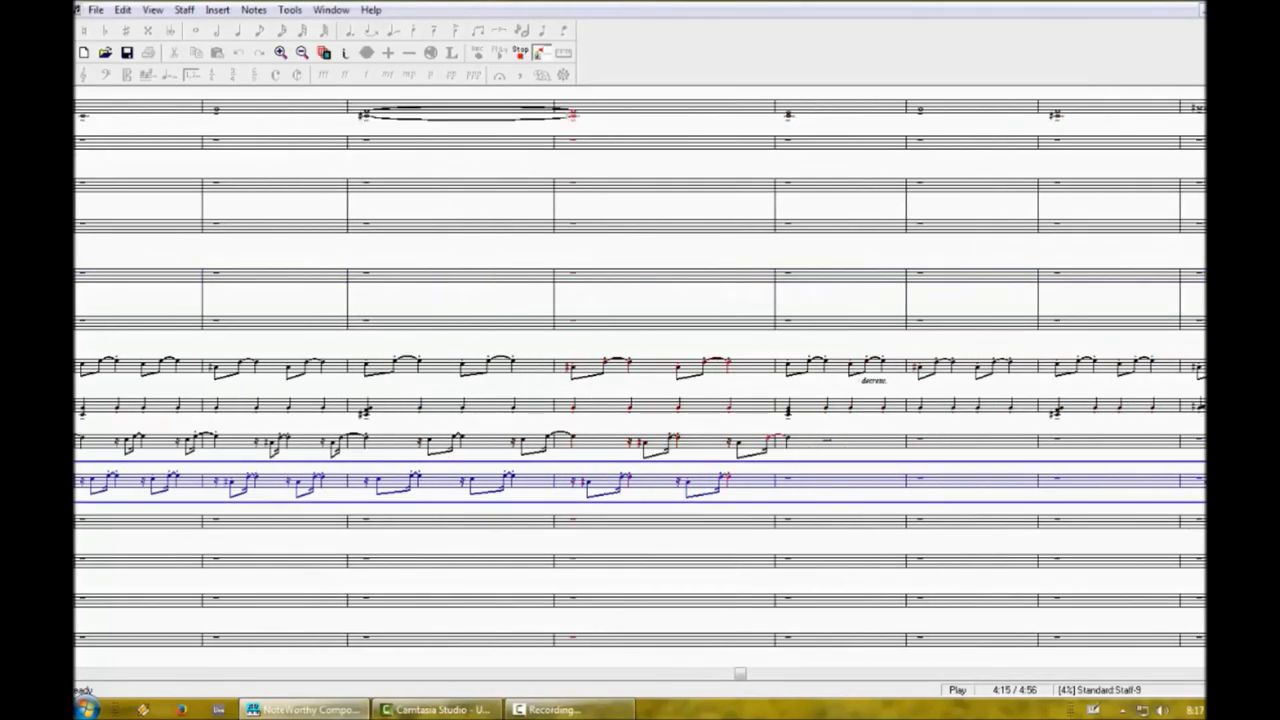
left_click(518, 54)
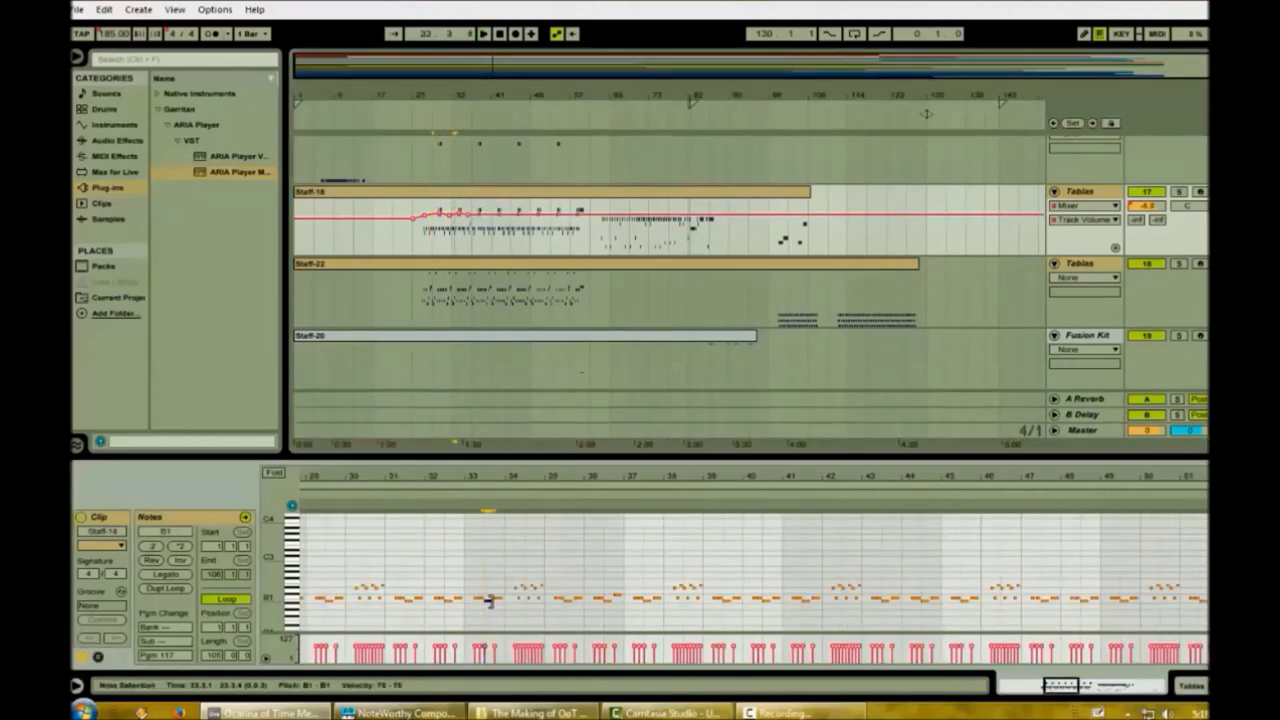
Vary the pitch of individual notes around bars 32 to 44 in the first Tablas track's Staff-18 clip.
left_click(443, 608)
left_click(441, 599)
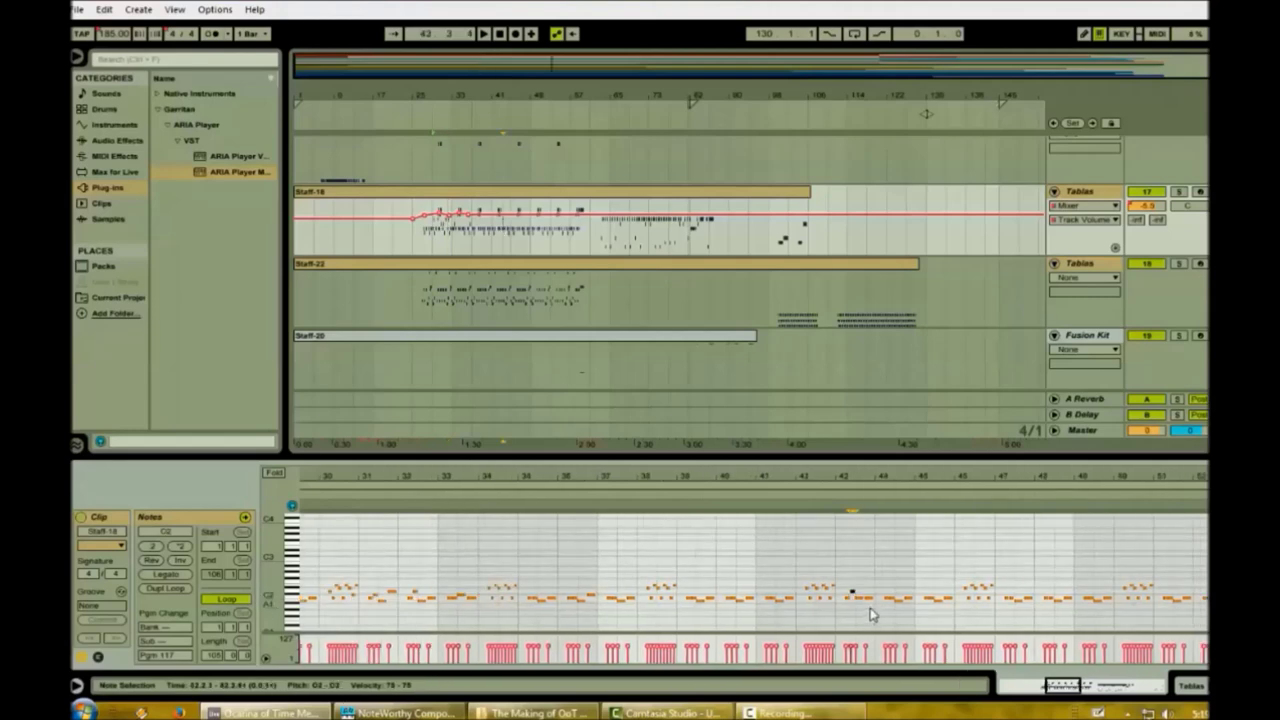
left_click(870, 608)
left_click(872, 598)
left_click(890, 601)
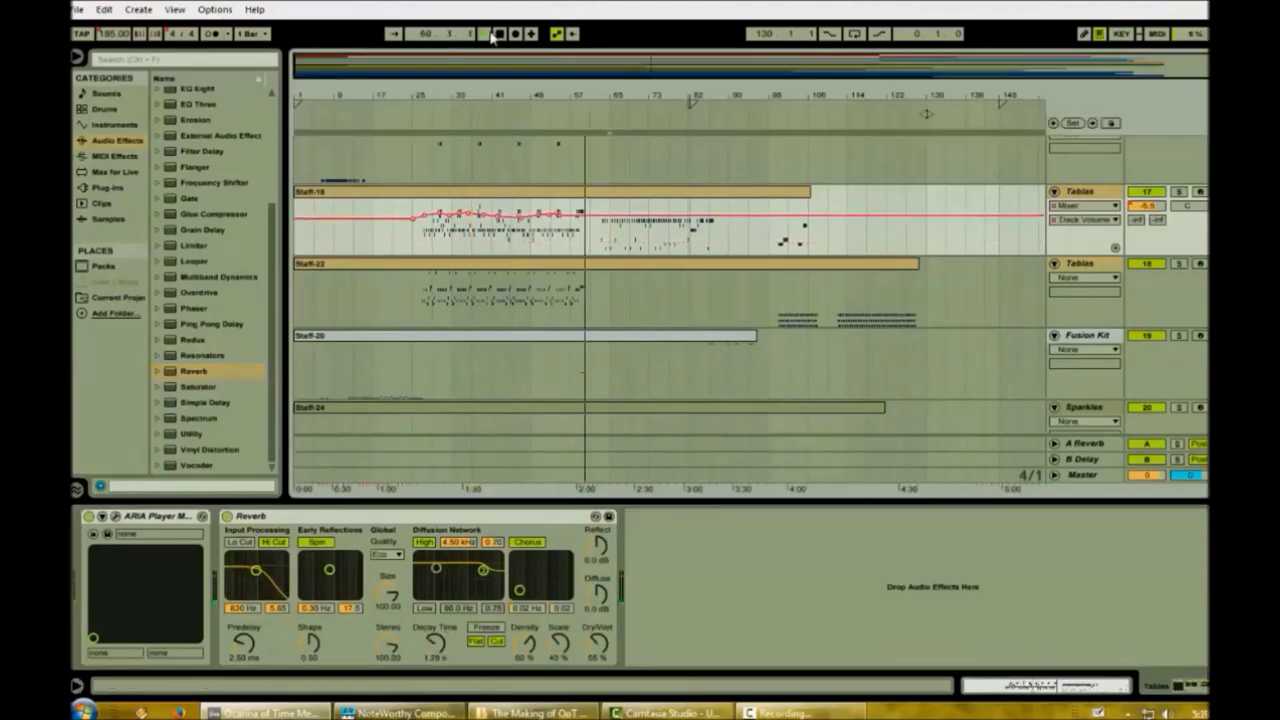
Add a volume breakpoint near bar 65 on the first Tablas track and vary individual Staff-18 notes around bars 63 to 71.
left_click(626, 234)
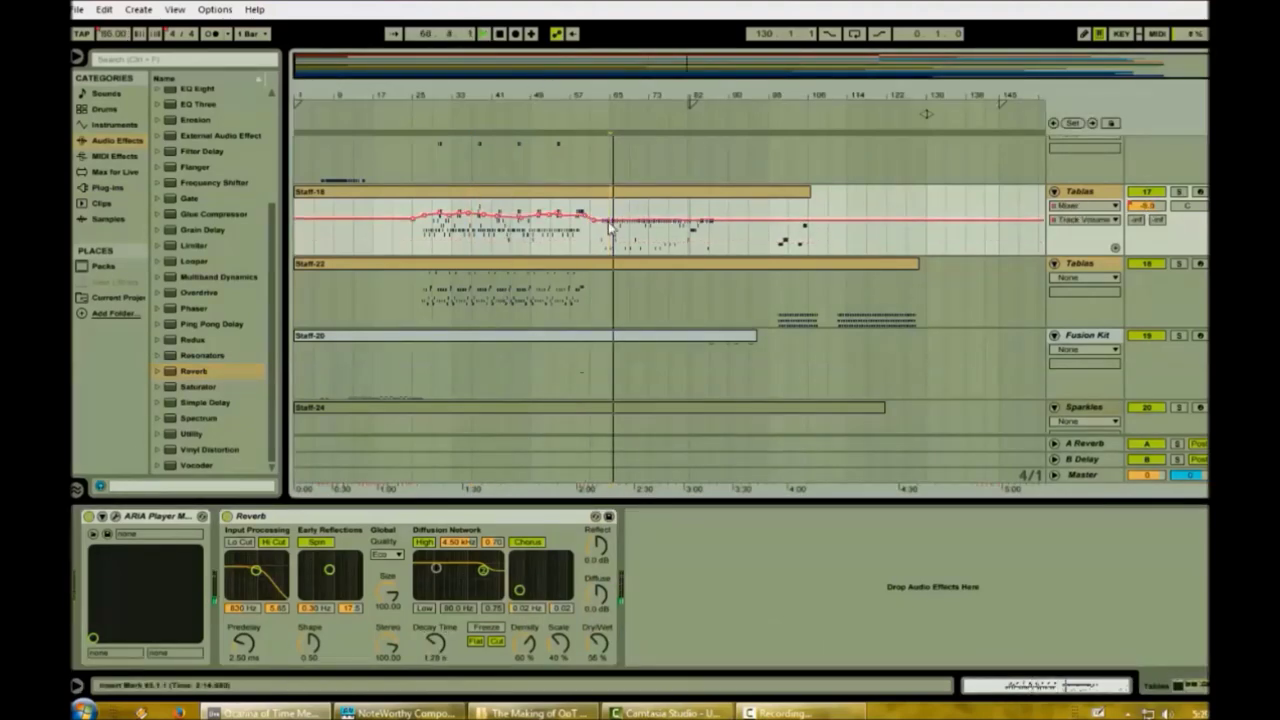
double_click(624, 194)
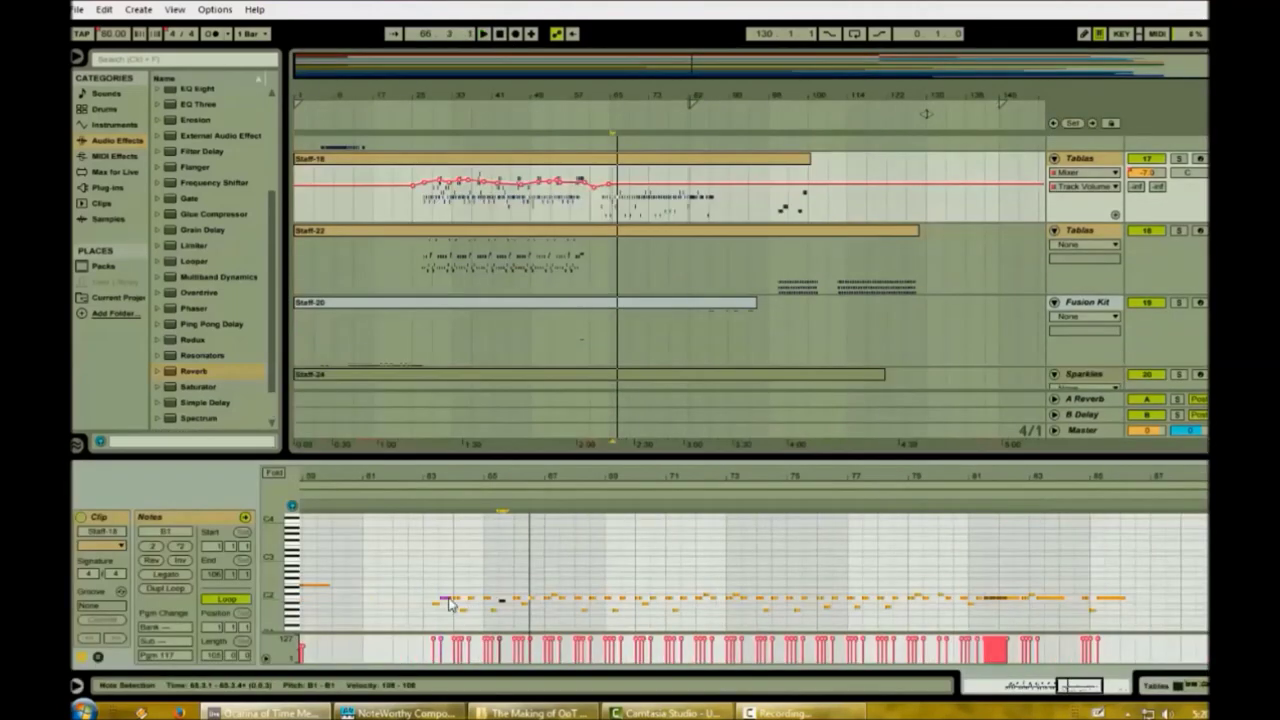
left_click(450, 604)
key("space")
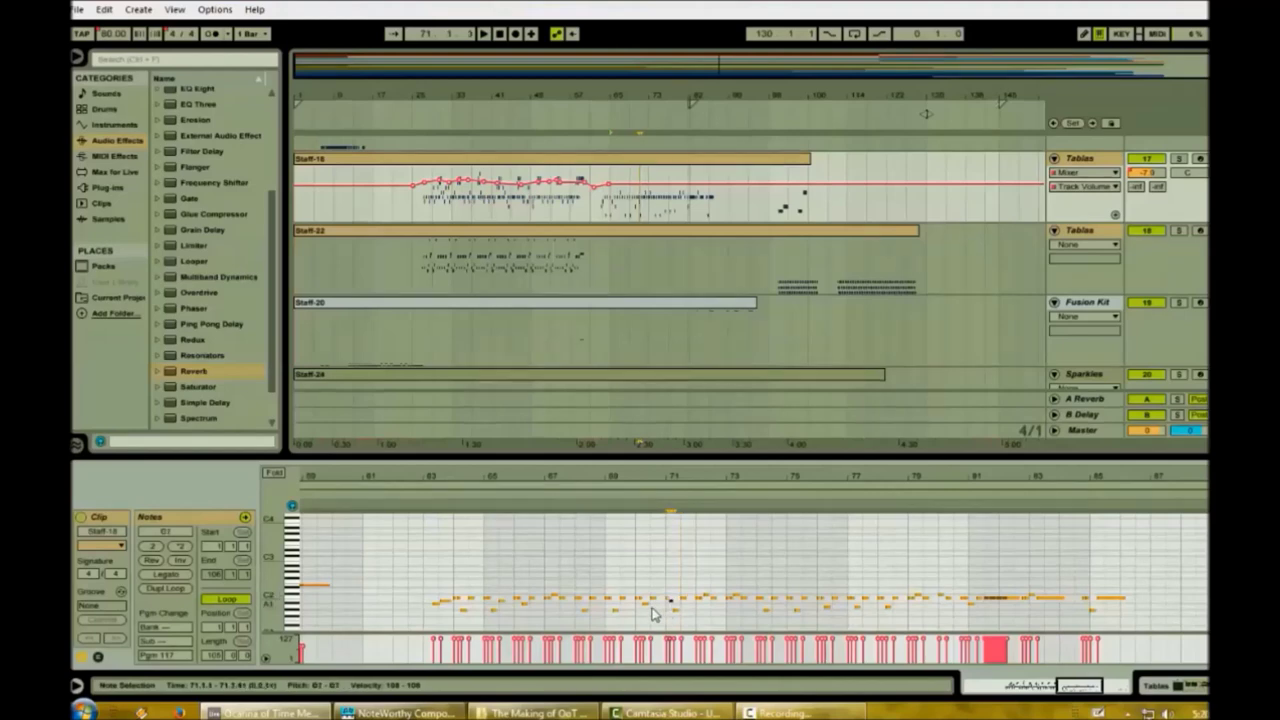
left_click(609, 598)
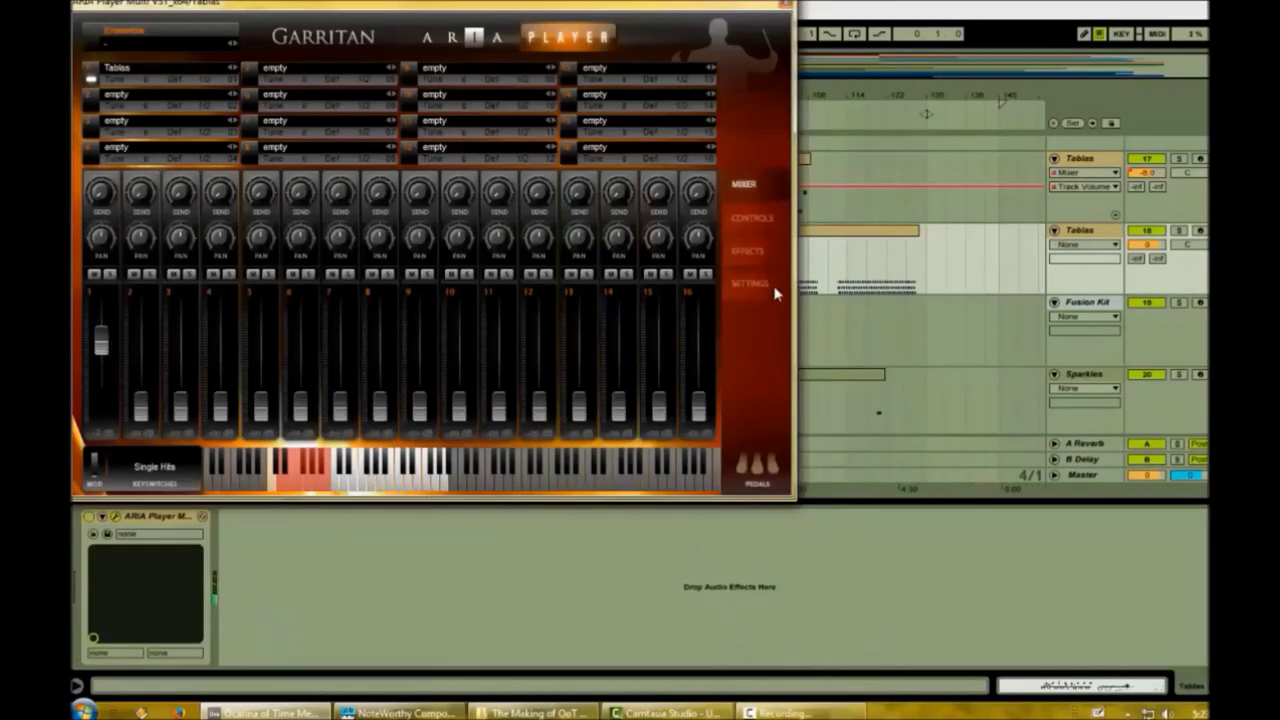
Review the Tablas instrument's effects and controls pages in ARIA Player, then close the plug-in window.
left_click(748, 251)
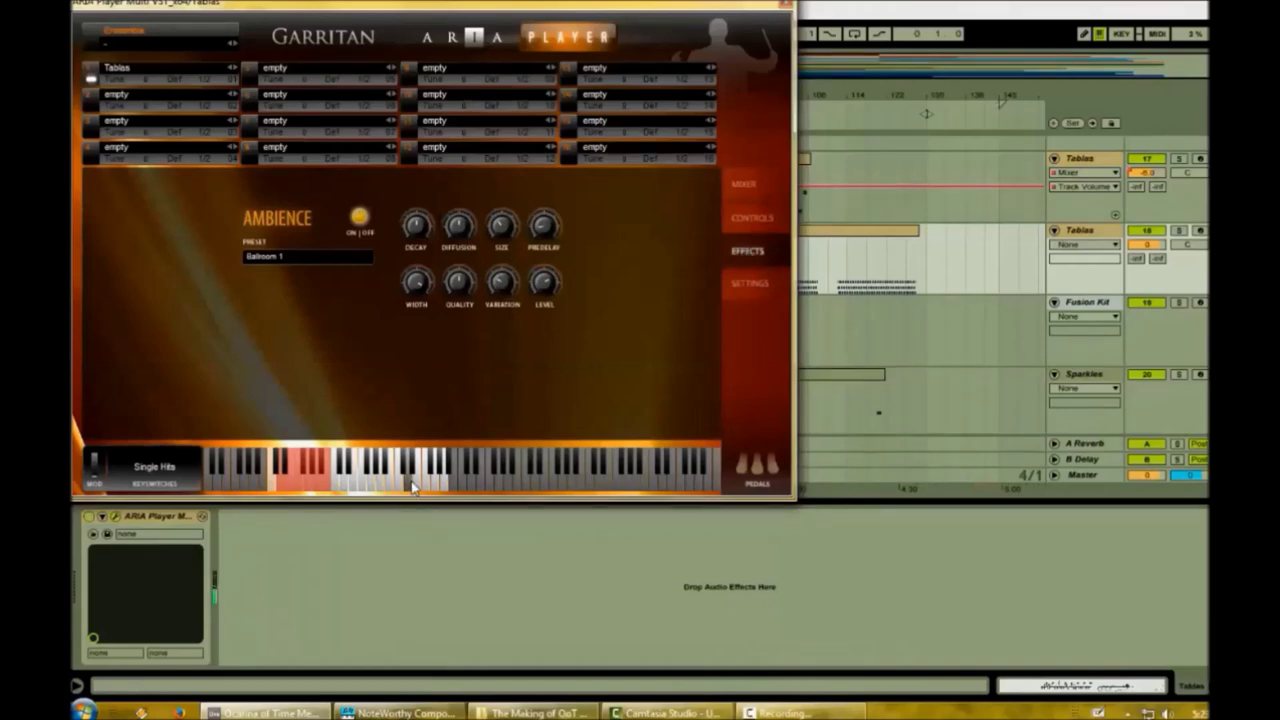
left_click(752, 218)
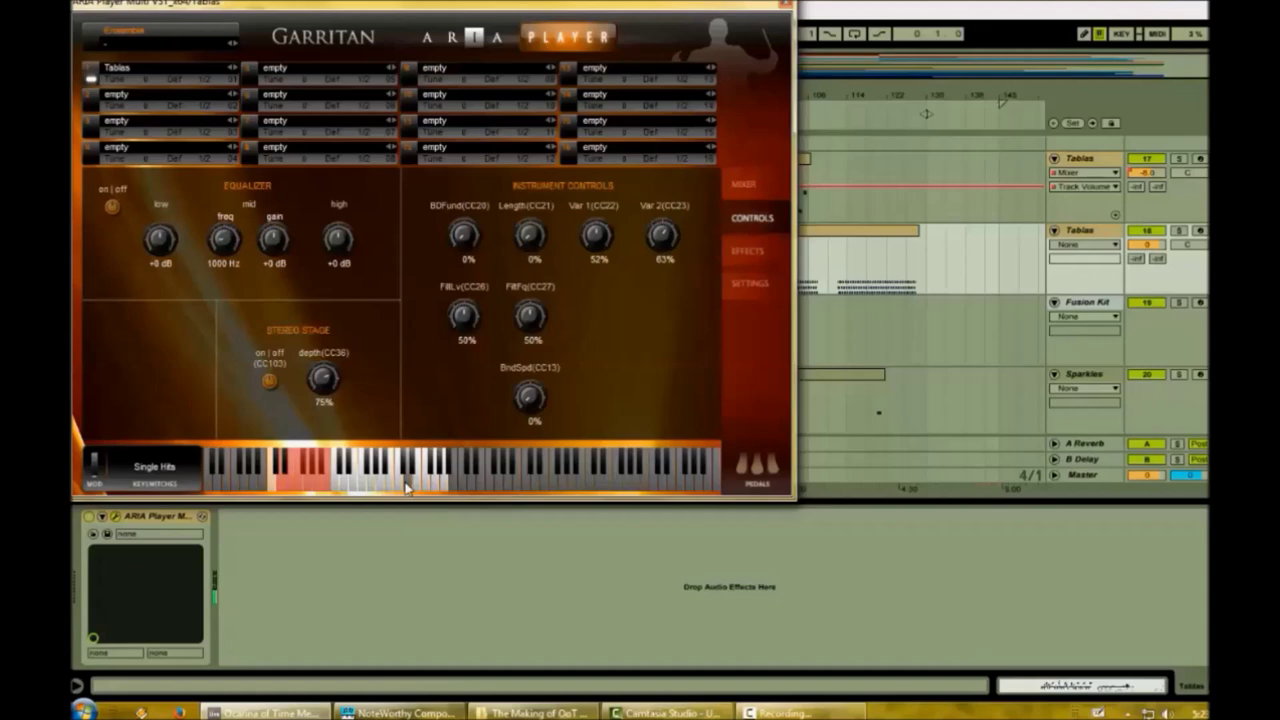
left_click(784, 4)
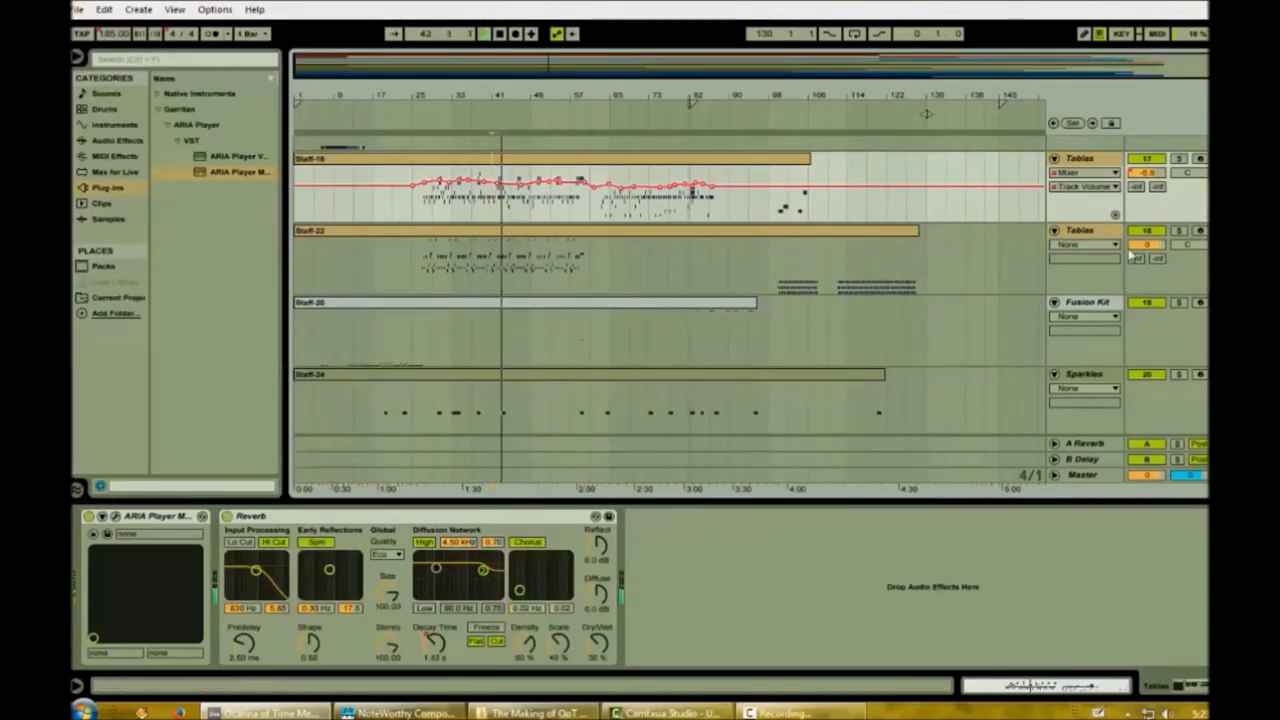
Vary the pitch of individual notes around bar 28 in the second Tablas track's first Staff-22 clip and play it back.
left_click(1099, 234)
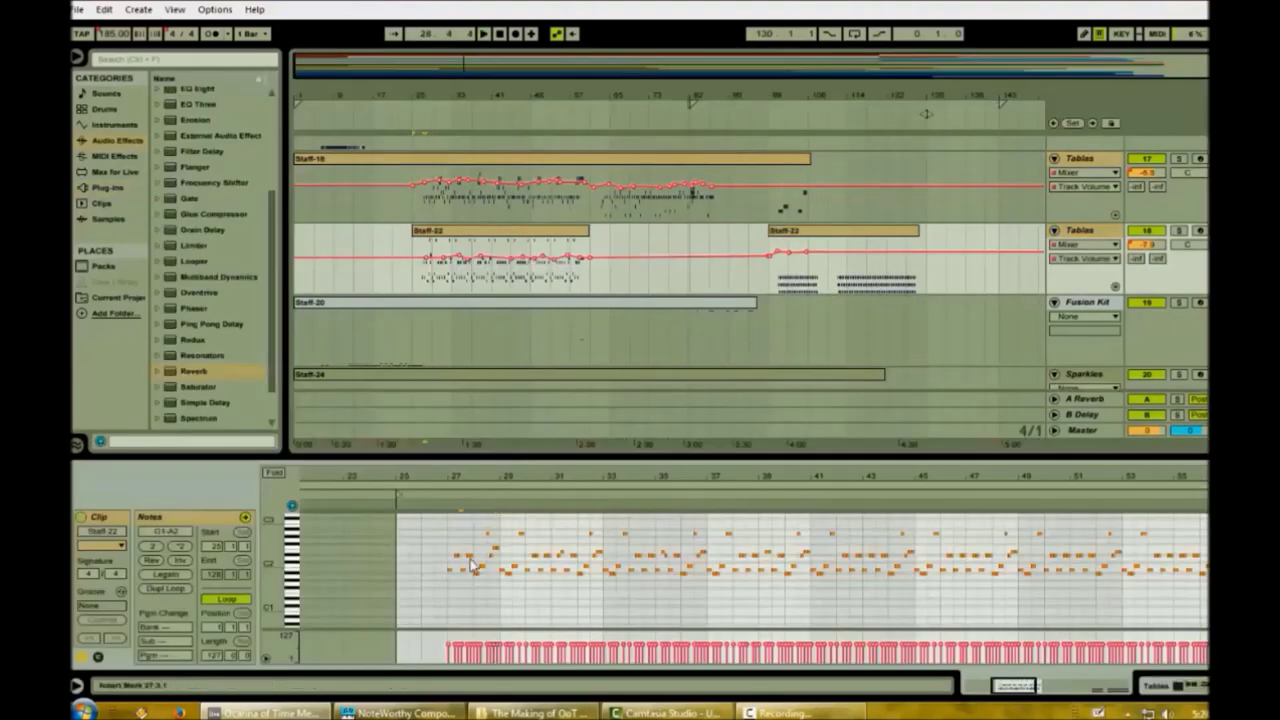
left_click(482, 567)
left_click(490, 557)
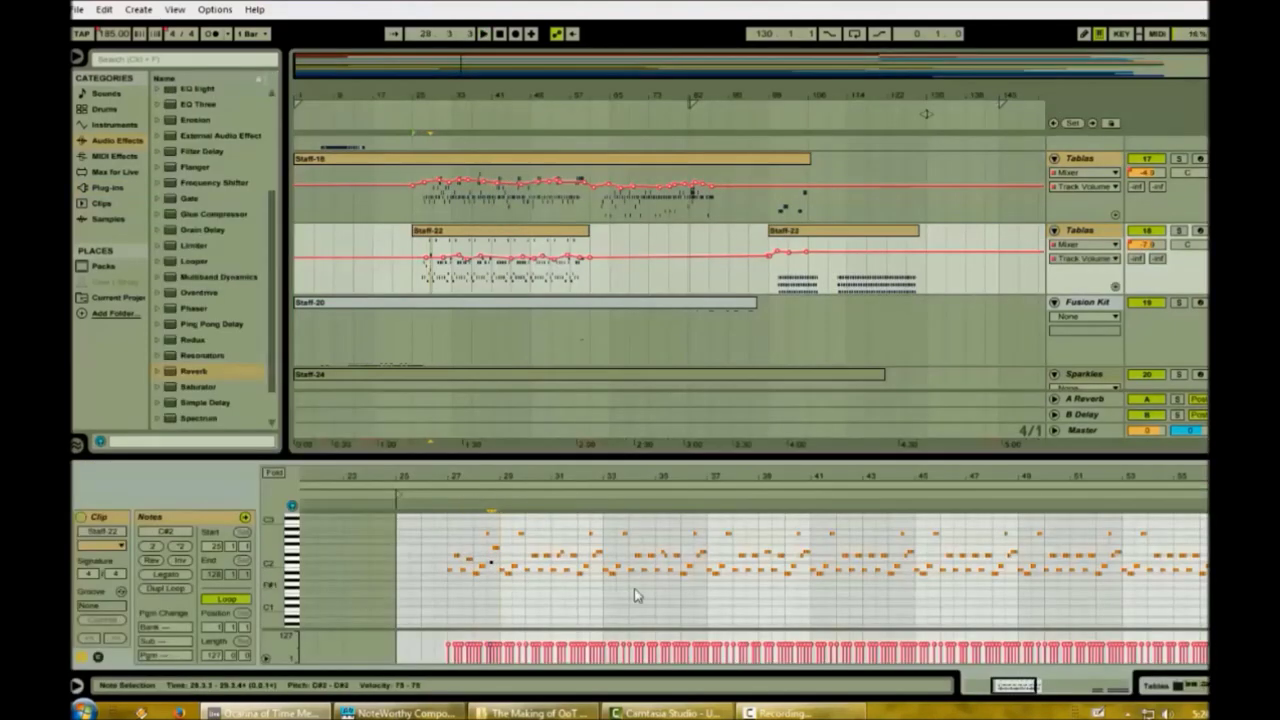
key("space")
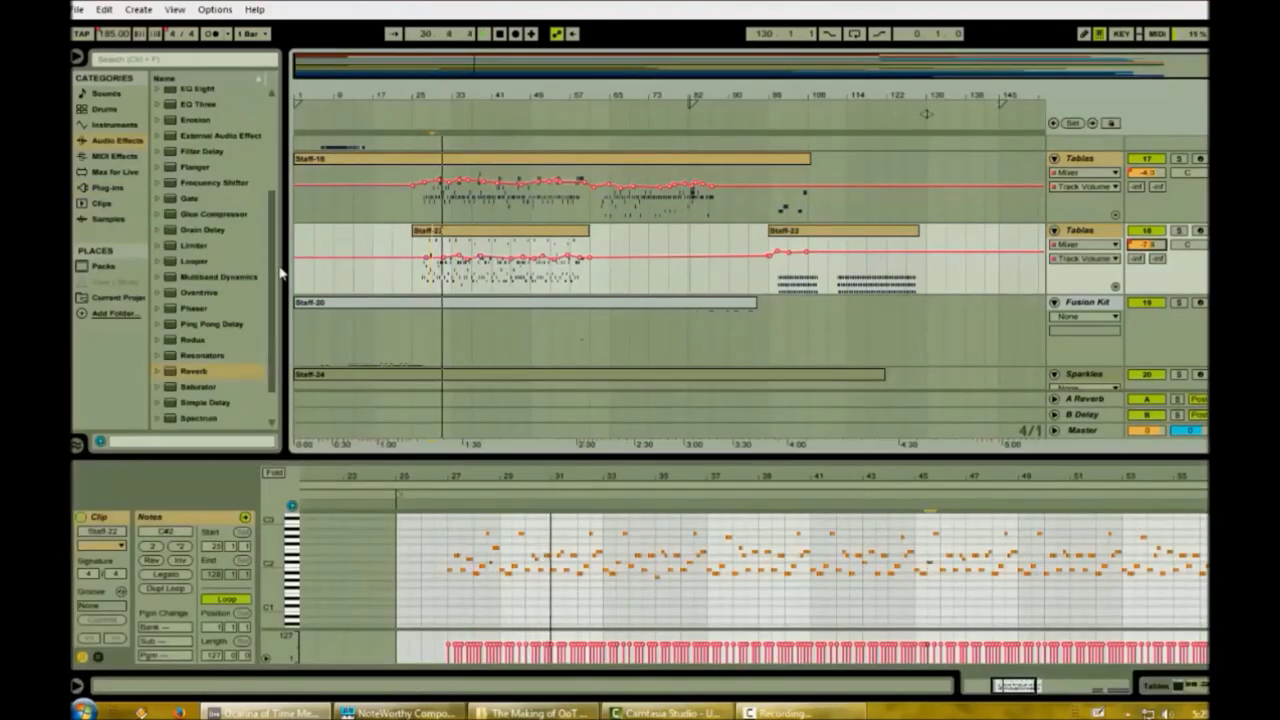
Raise the pitch of a note near bar 105 in the second Tablas track's later Staff-22 clip.
left_click(817, 230)
left_click(499, 34)
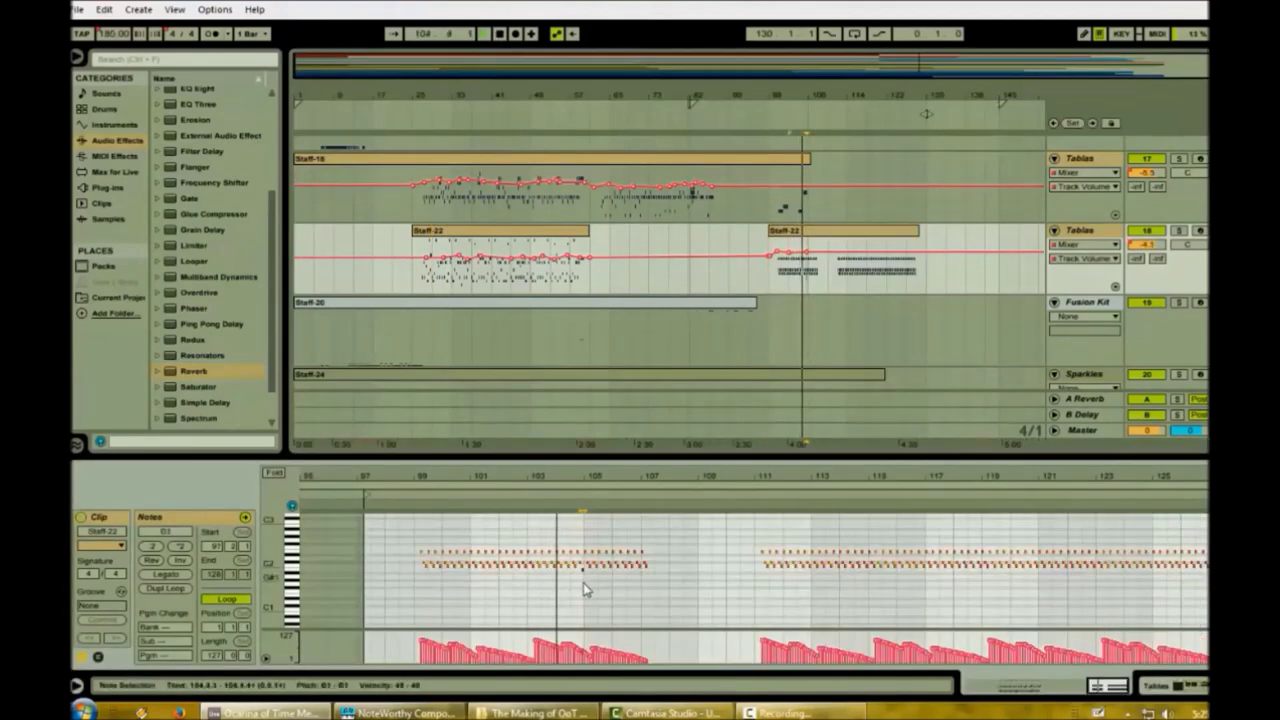
left_click(606, 554)
left_click_drag(606, 553, 606, 546)
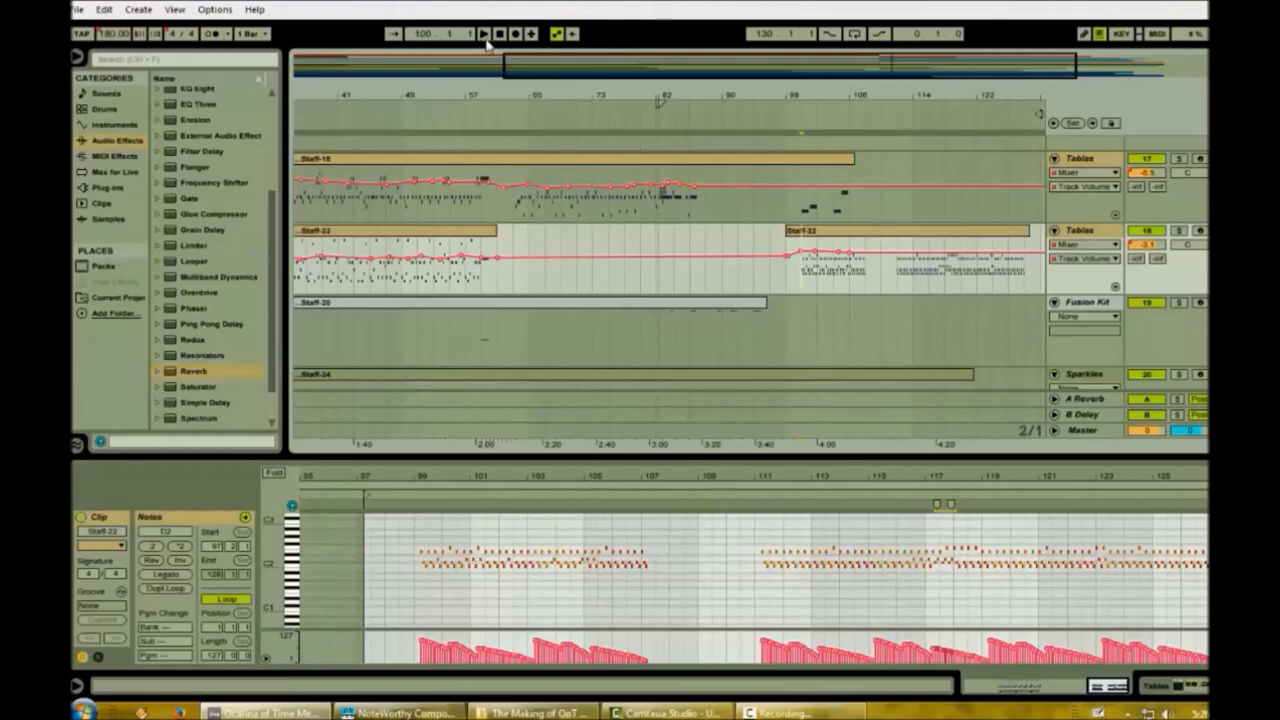
During playback, adjust the second Tablas track's Reverb decay time and shape its volume automation around bars 98 to 105.
left_click(485, 35)
double_click(1090, 232)
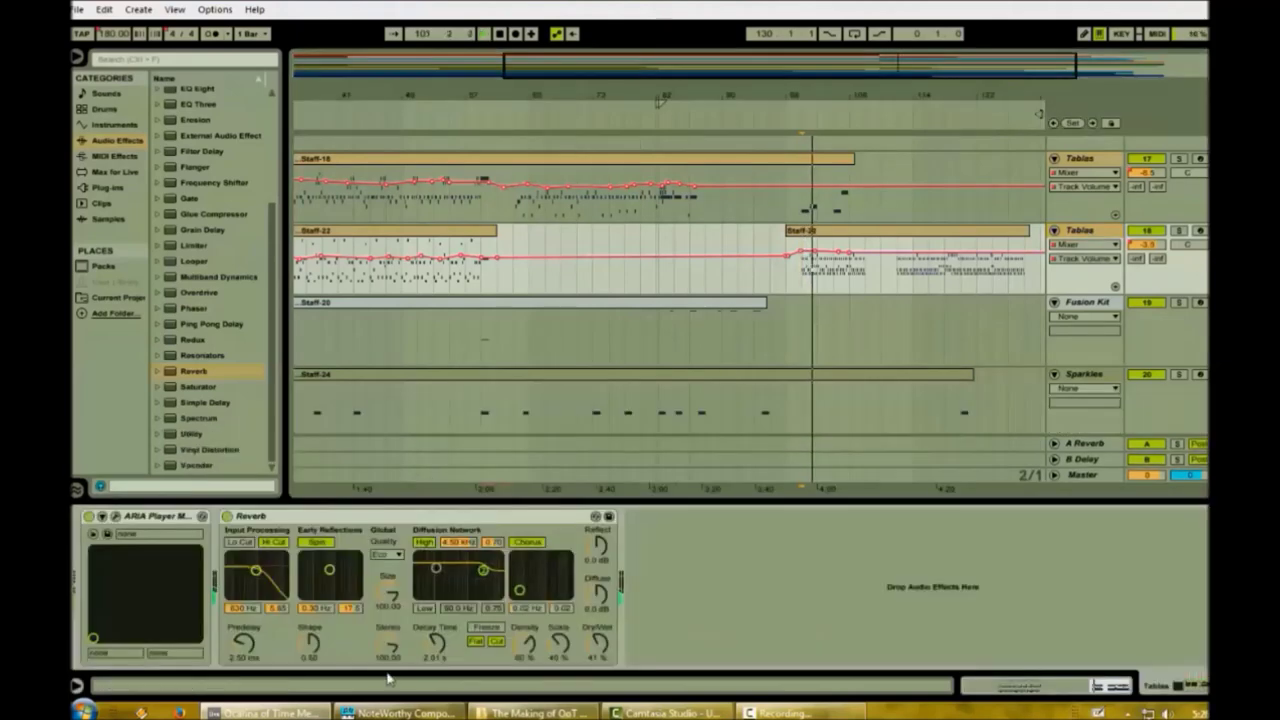
left_click(435, 645)
left_click(776, 270)
left_click_drag(796, 270, 847, 267)
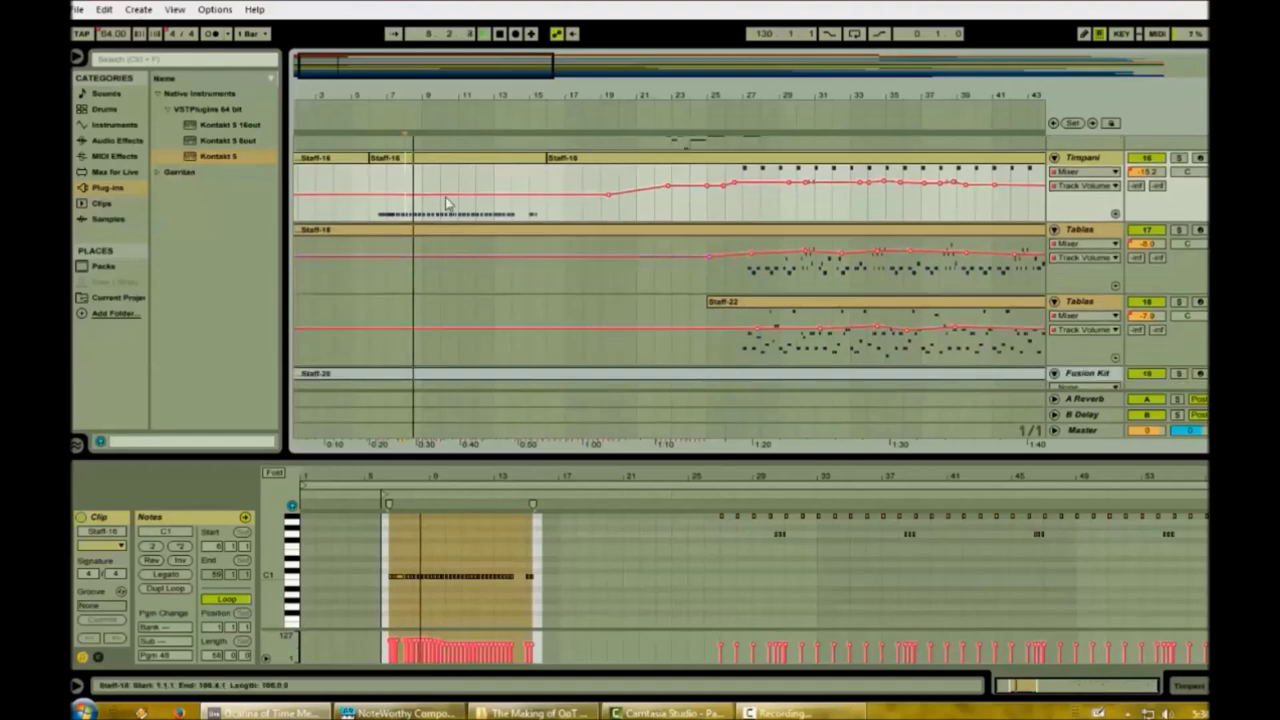
Shape the Timpani track's volume automation around bars 12 to 14 with additional breakpoints.
mouse_move(531, 199)
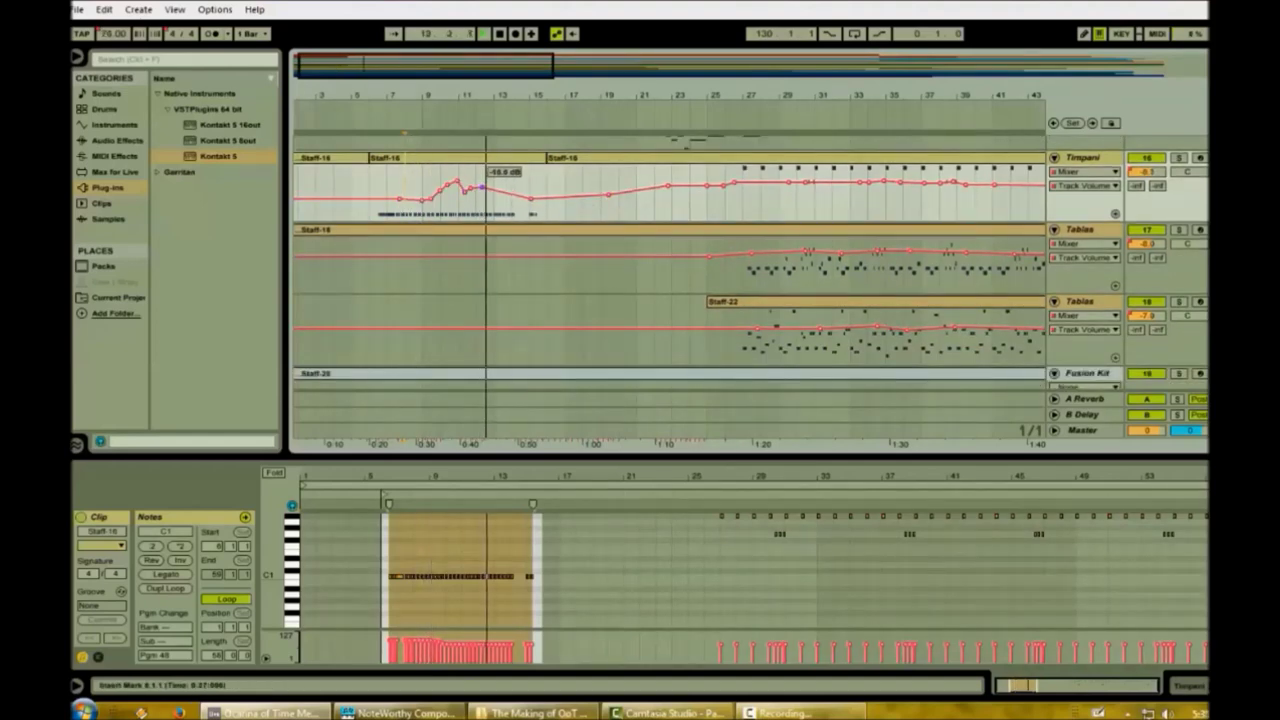
left_click(493, 194)
left_click_drag(505, 197, 508, 188)
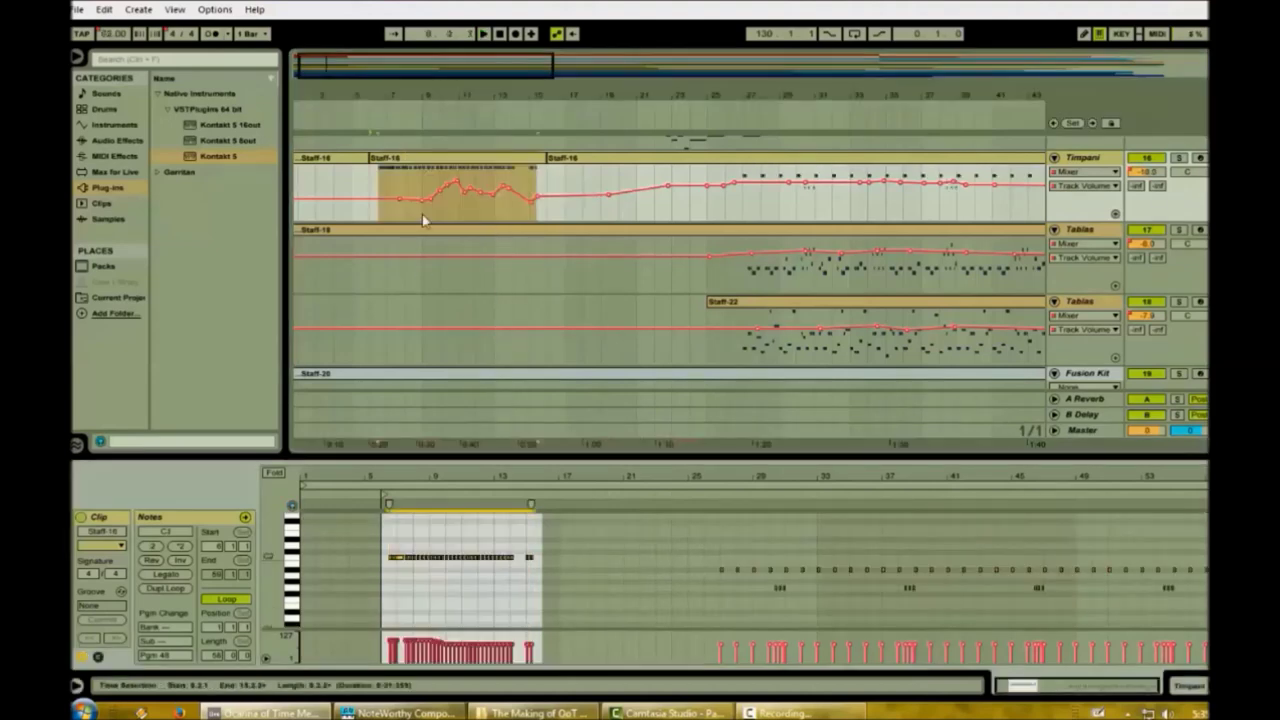
Play back the Timpani passage in bars 6 to 15 and toggle the clip's note preview.
left_click(483, 33)
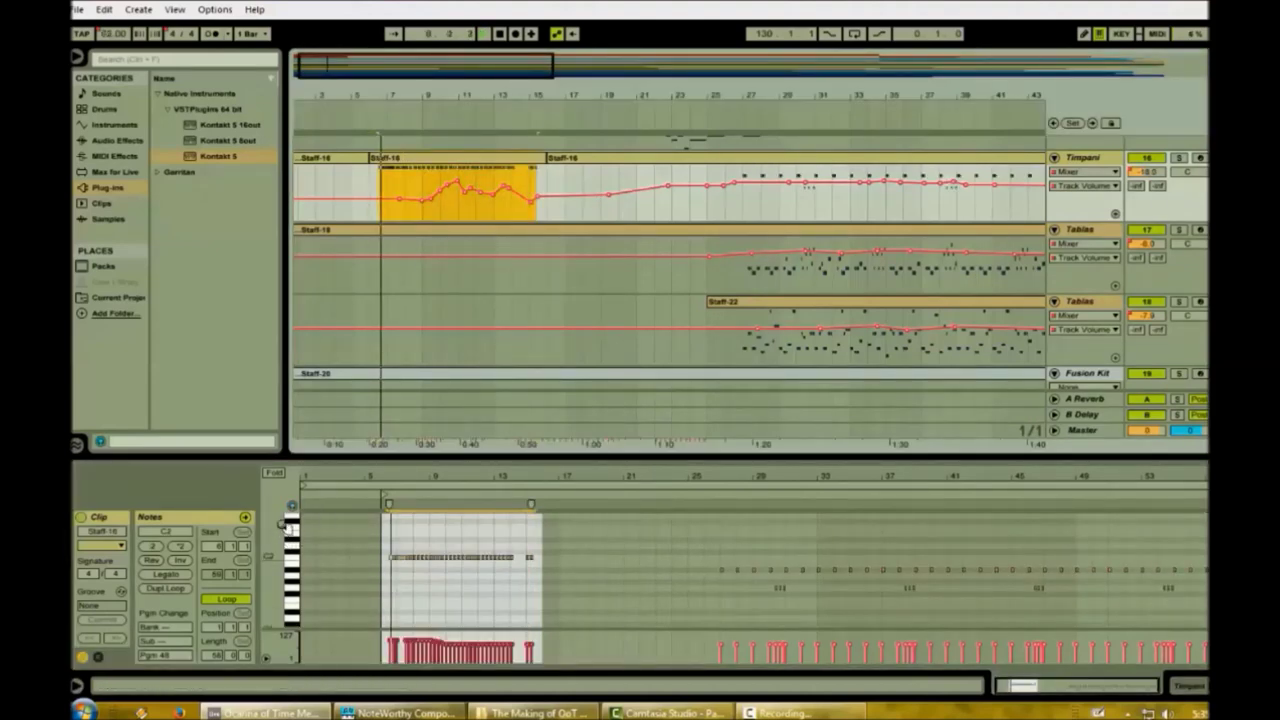
left_click(292, 506)
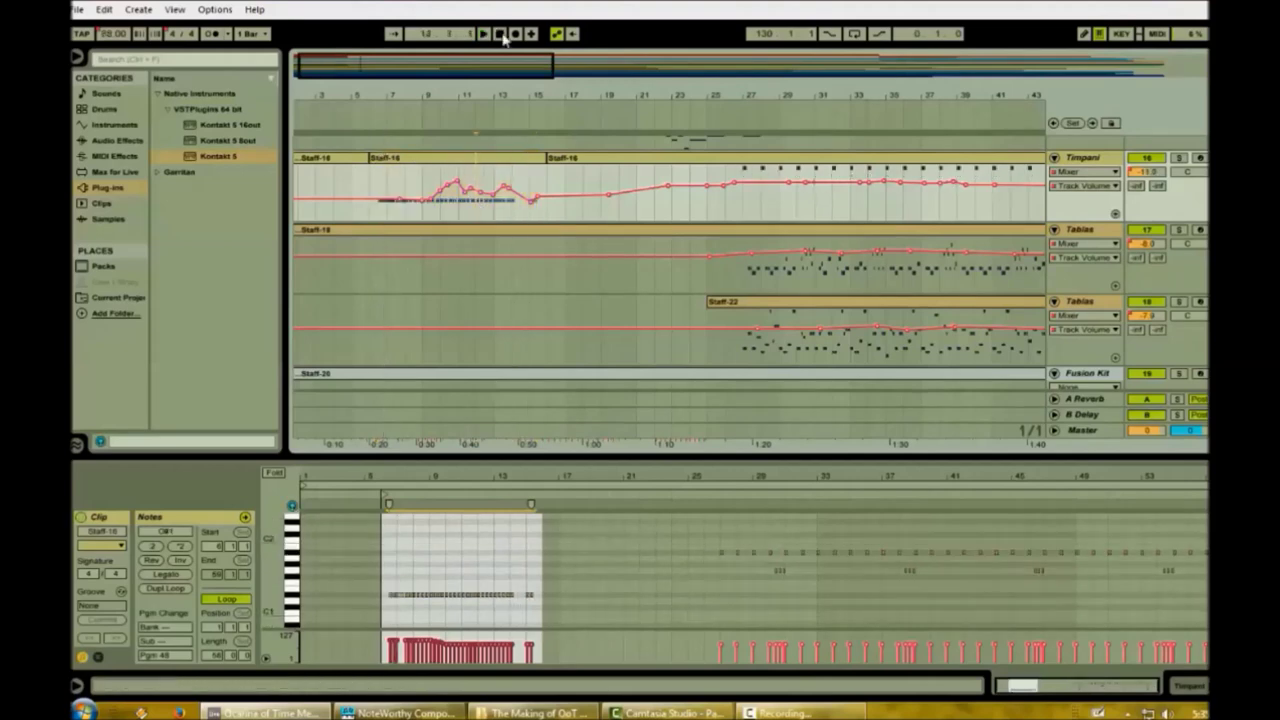
left_click(485, 34)
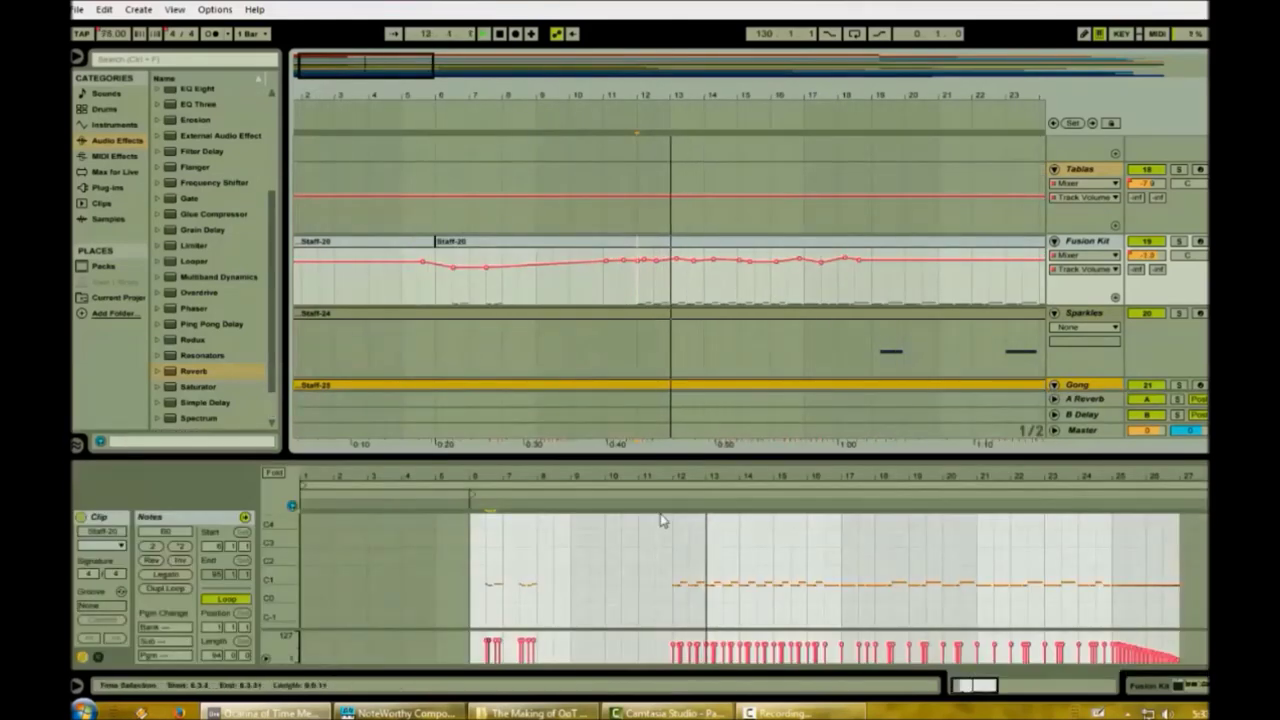
Transpose the selected Gong notes down to C2 and lengthen the first note near bar 59.
left_click_drag(379, 65, 388, 65)
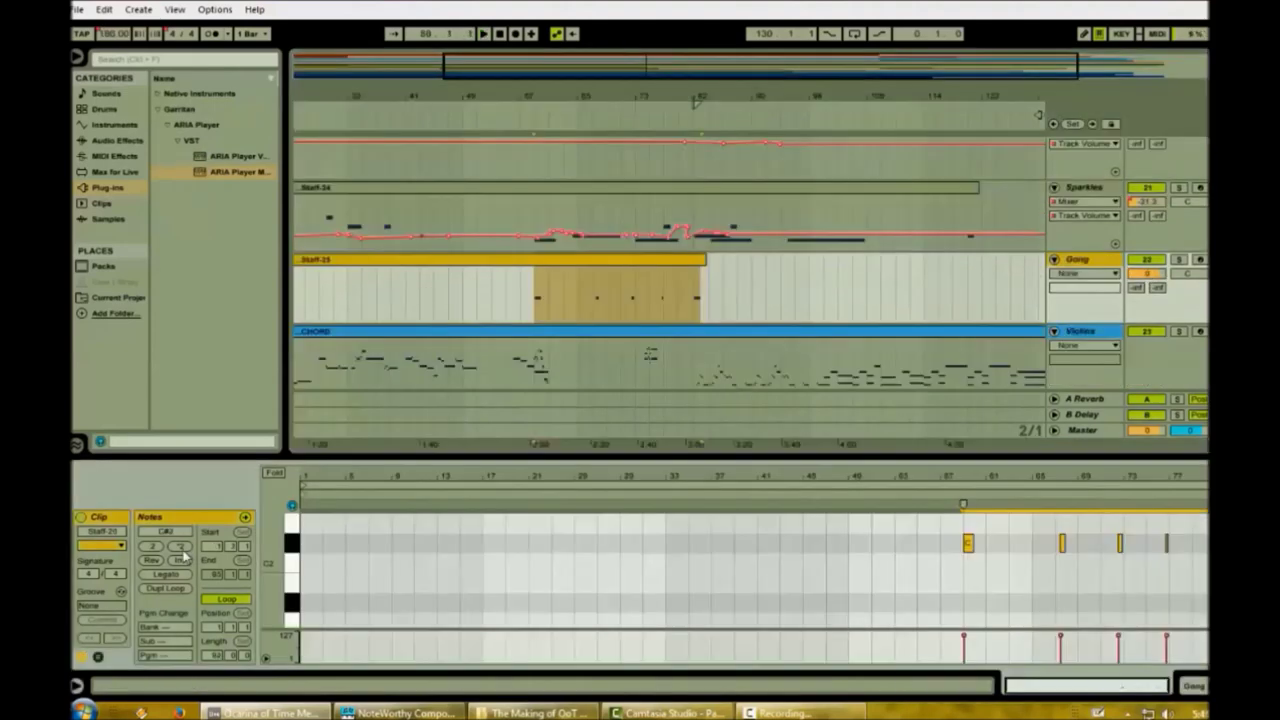
key("Down")
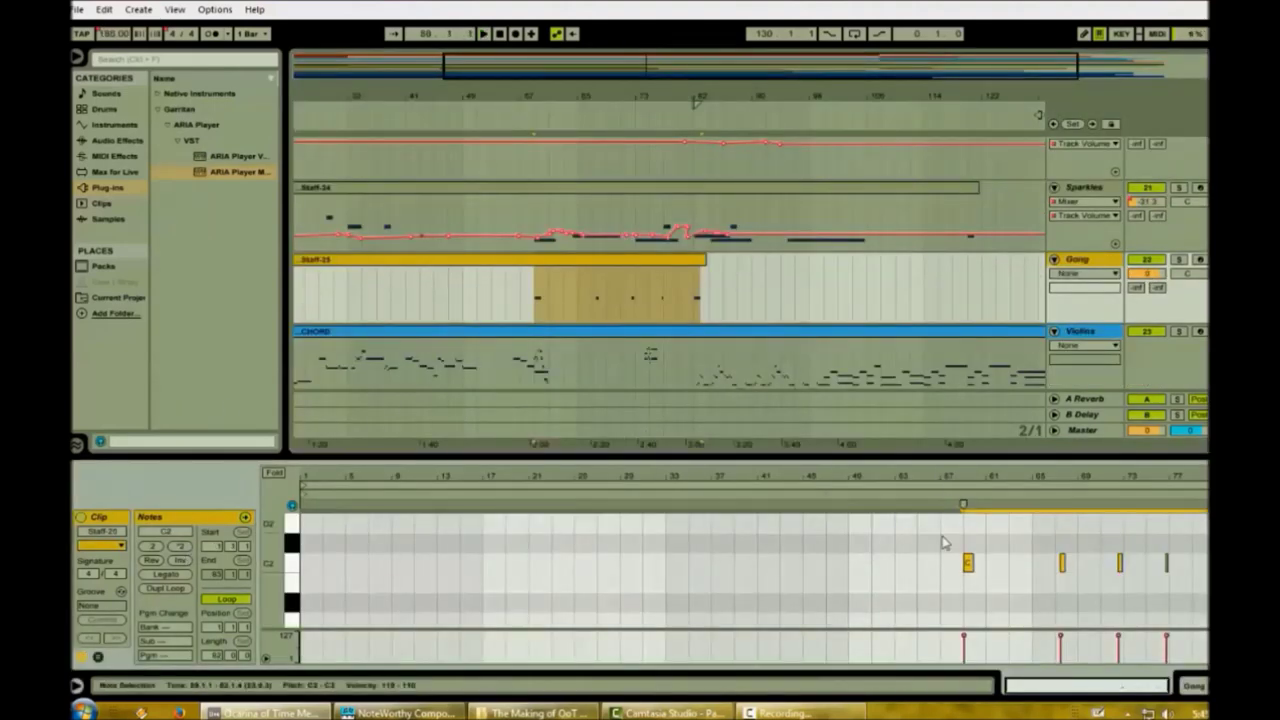
left_click(952, 598)
left_click_drag(969, 565, 1010, 566)
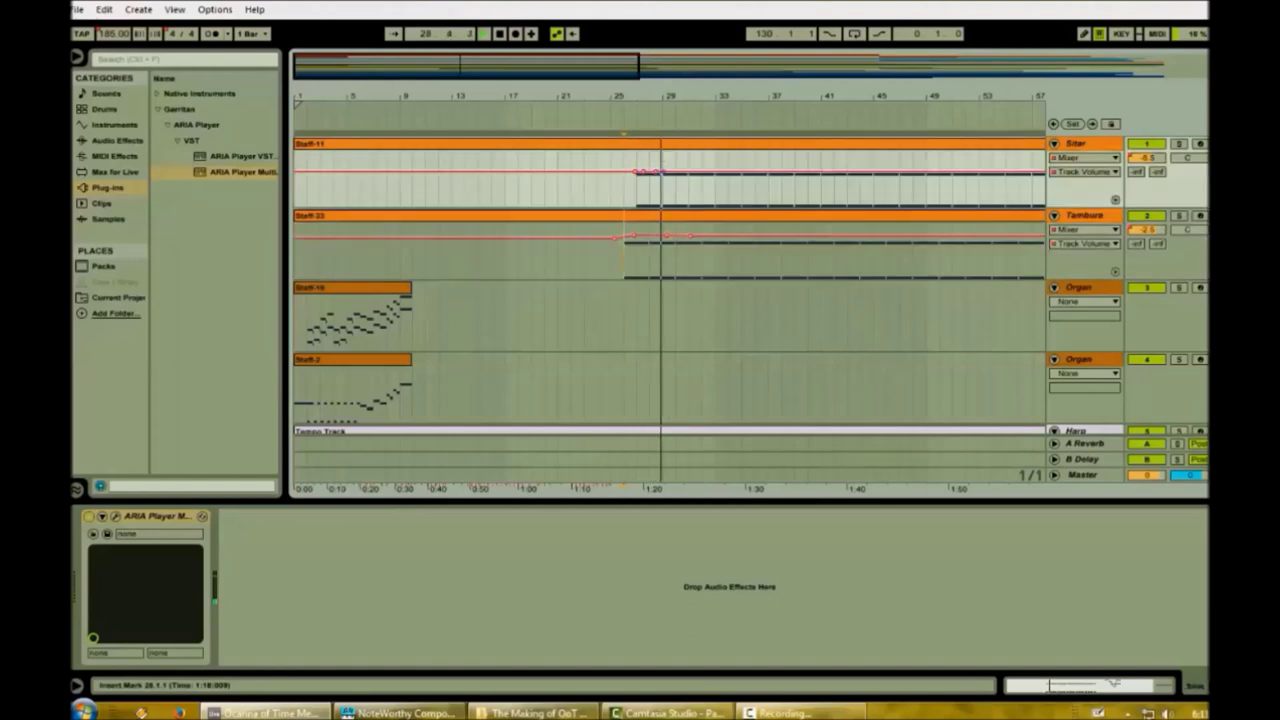
Shape the Sitar track's volume automation around bars 29 to 33 with additional breakpoints.
left_click_drag(668, 172, 679, 172)
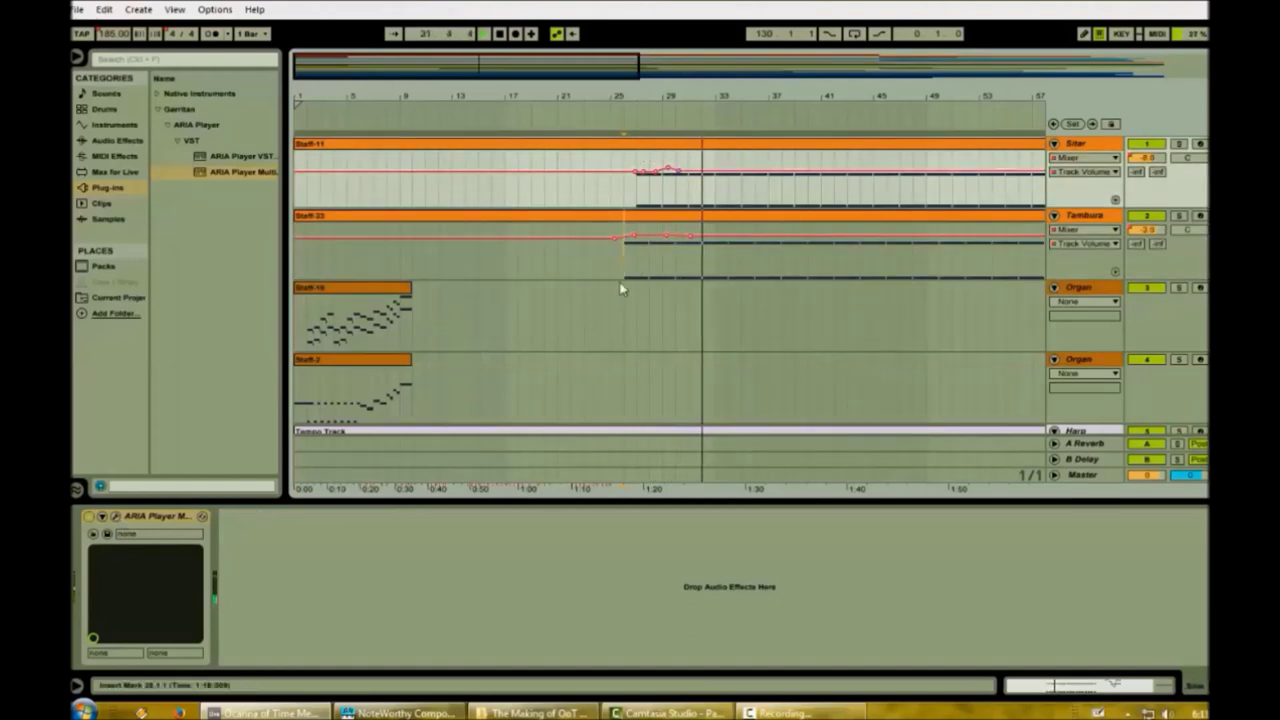
left_click_drag(631, 70, 746, 70)
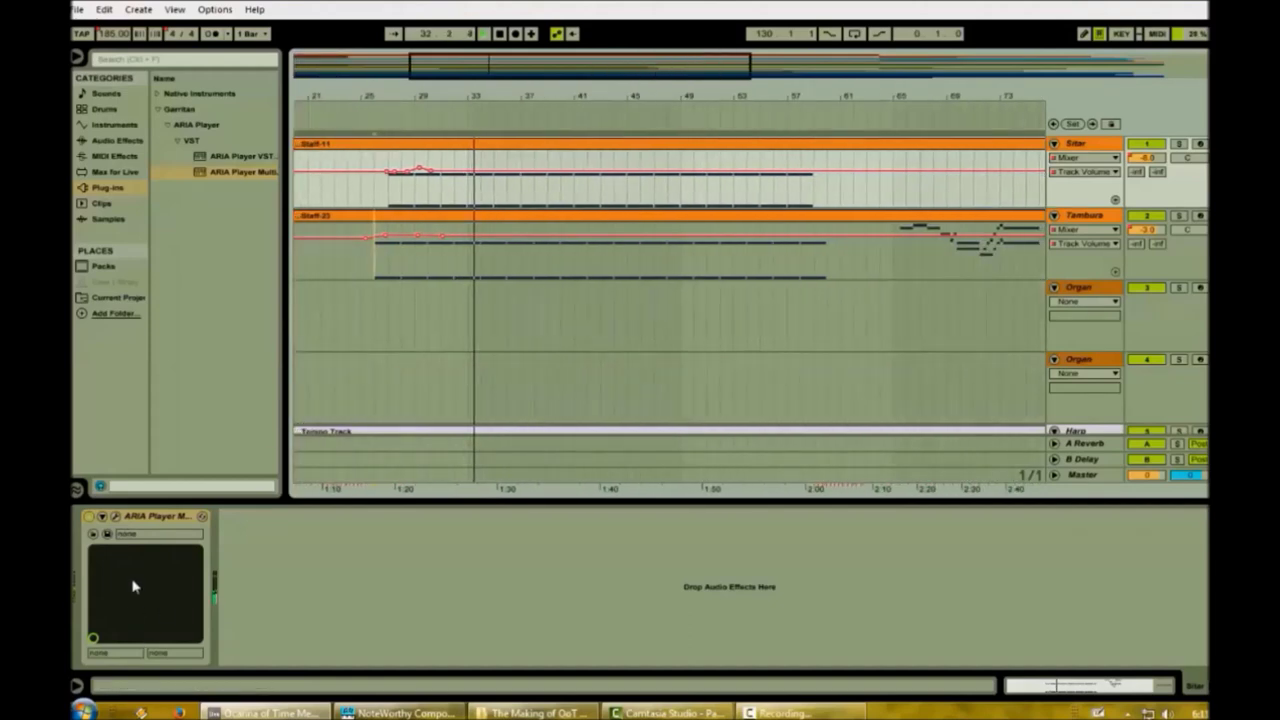
left_click(466, 172)
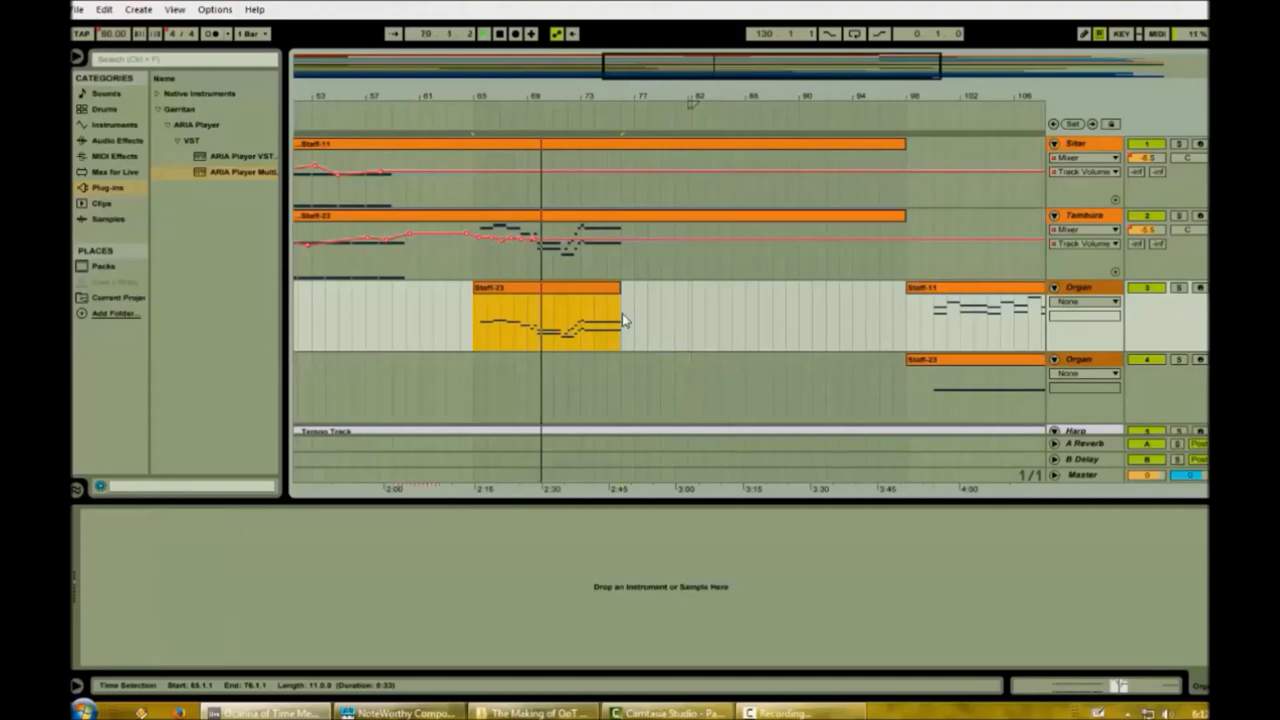
Lower the Tambura volume automation from about bar 70 to bar 76, and add a volume breakpoint near bar 65 on the first Organ track.
left_click(547, 249)
left_click_drag(547, 249, 622, 261)
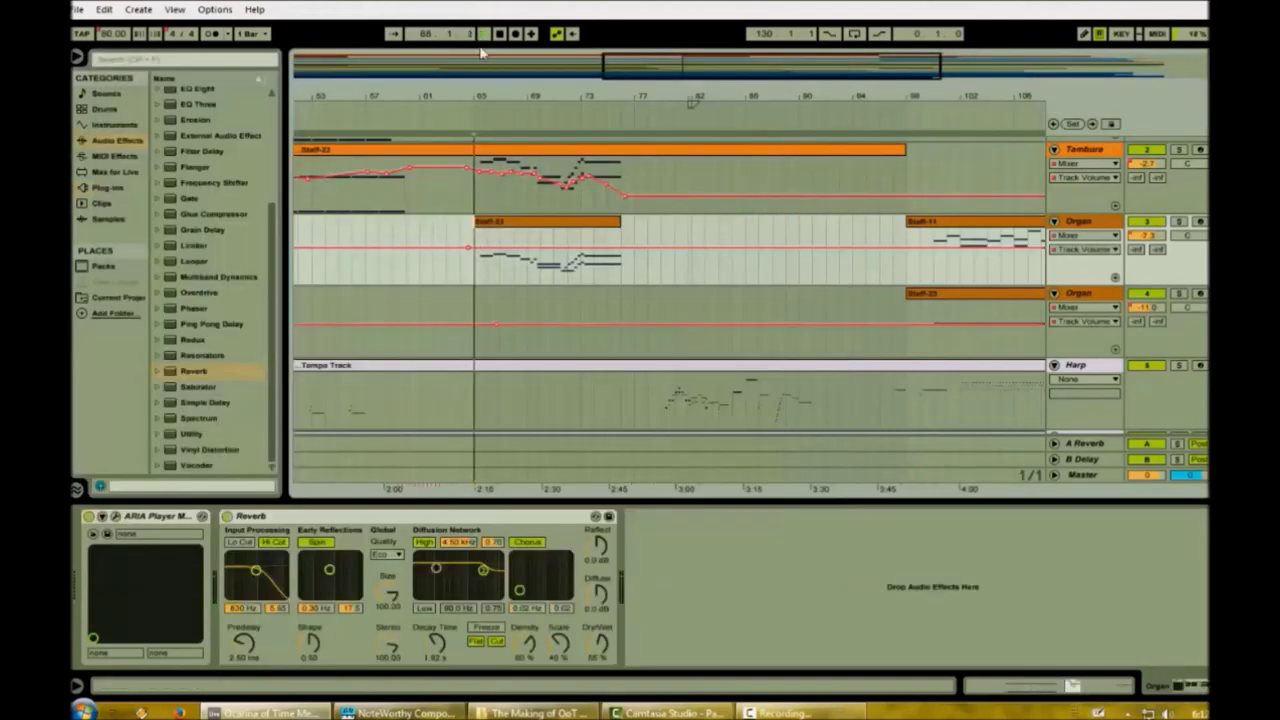
left_click(477, 260)
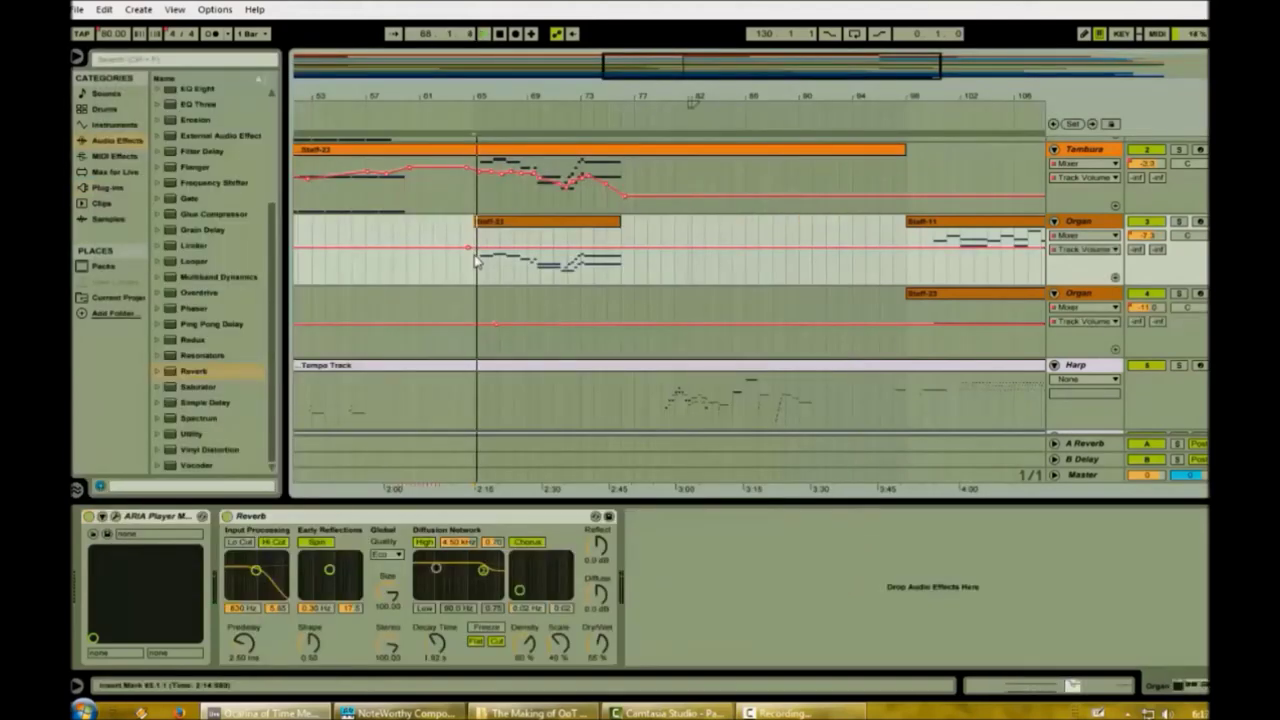
left_click_drag(482, 248, 482, 249)
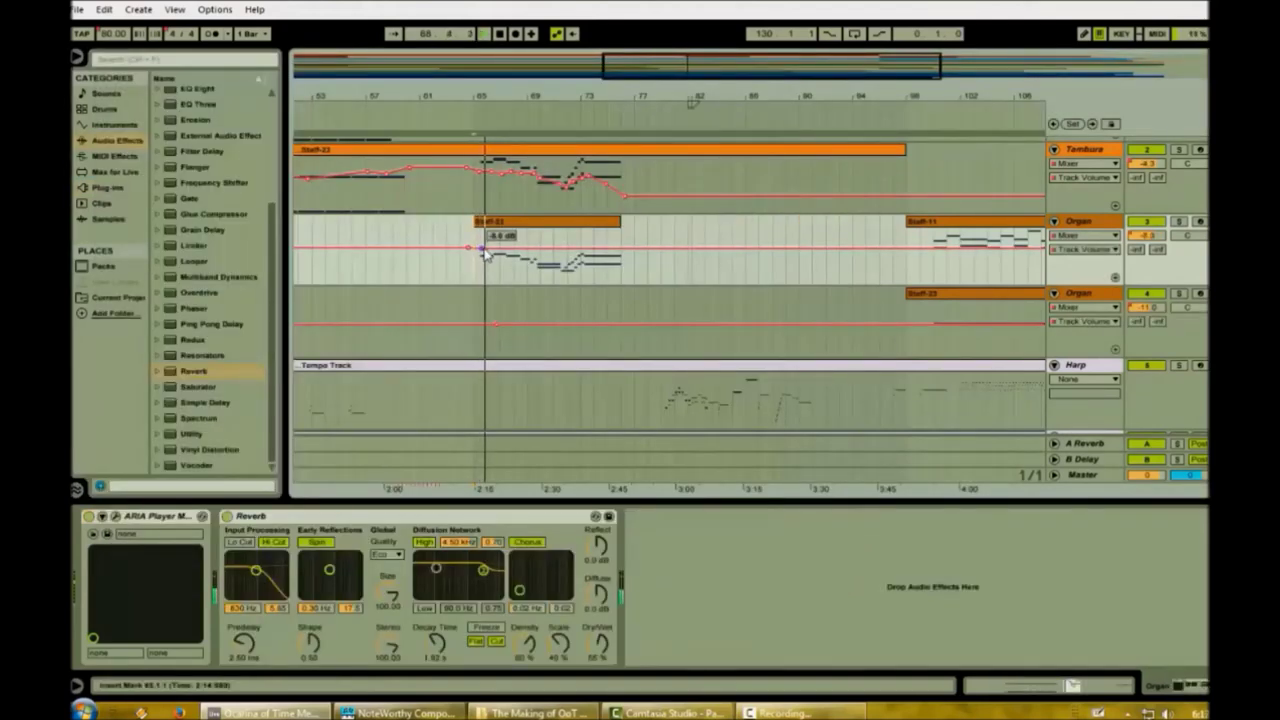
Shape the first Organ track's volume automation with dips and rises from about bar 64 to bar 70.
left_click(465, 249)
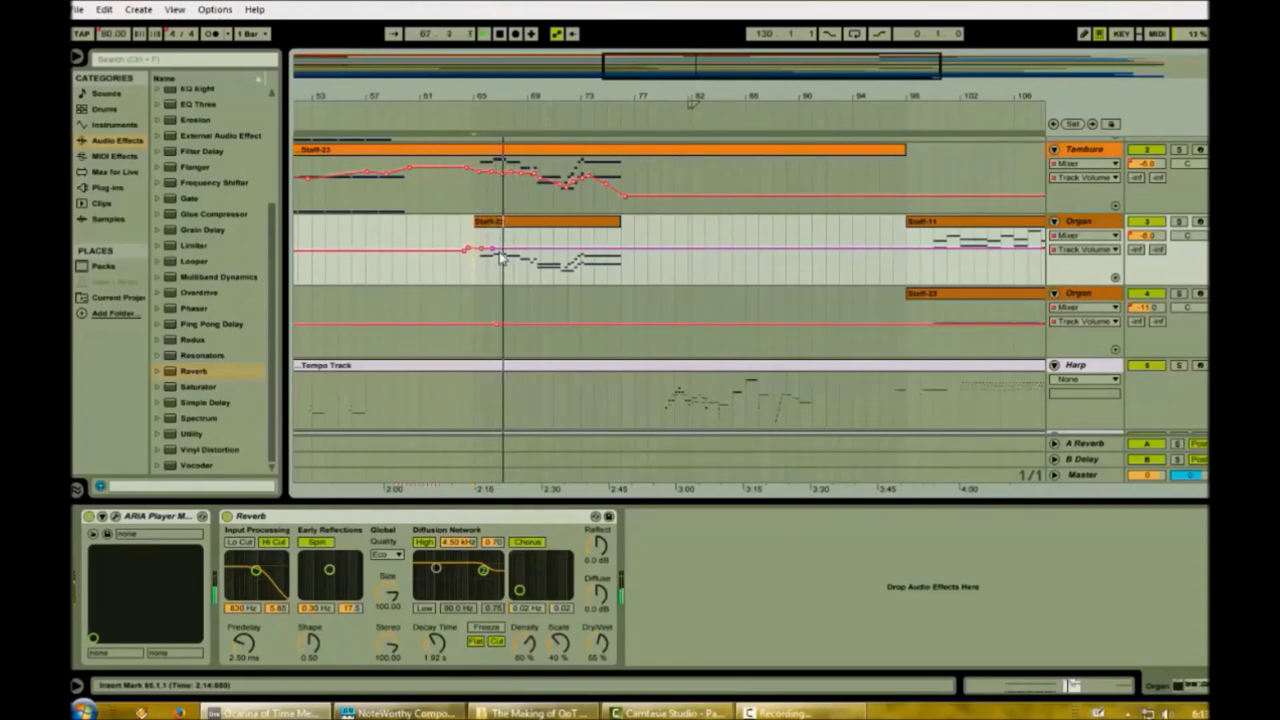
mouse_move(496, 251)
left_mouse_down()
mouse_move(508, 244)
mouse_move(482, 253)
left_mouse_up()
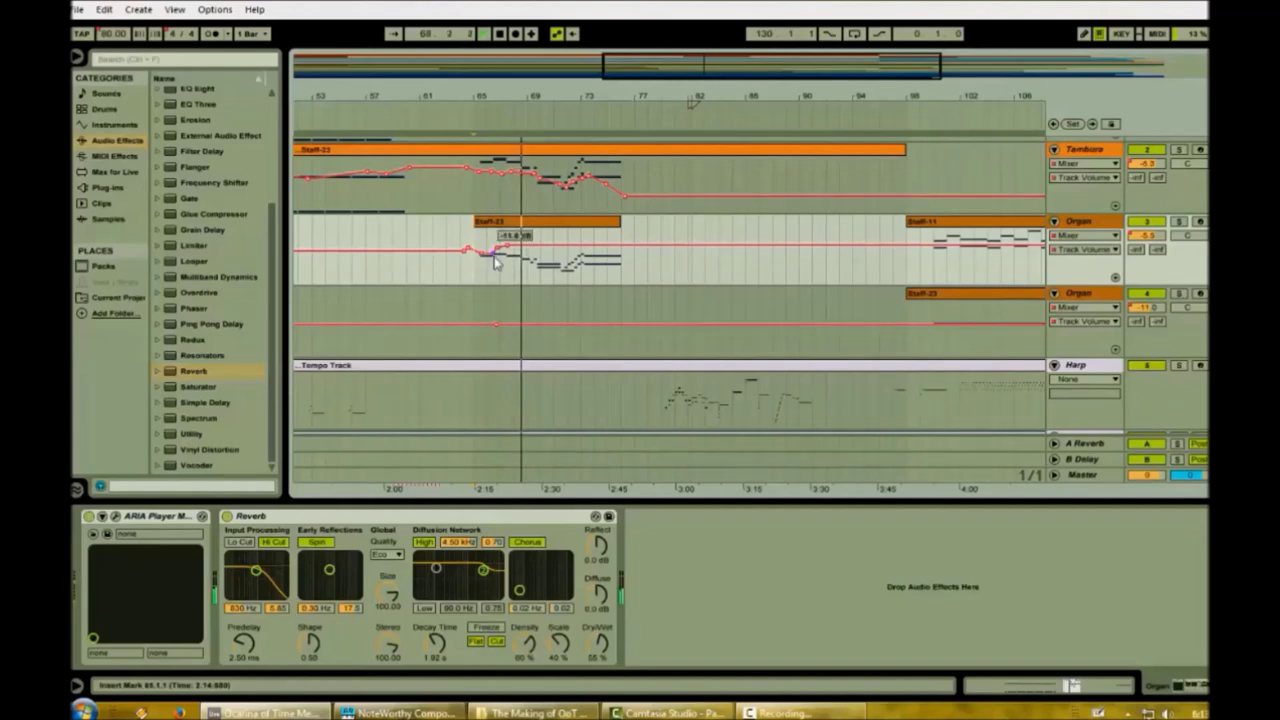
mouse_move(494, 257)
left_mouse_down()
mouse_move(538, 240)
mouse_move(553, 254)
left_mouse_up()
left_click(528, 245)
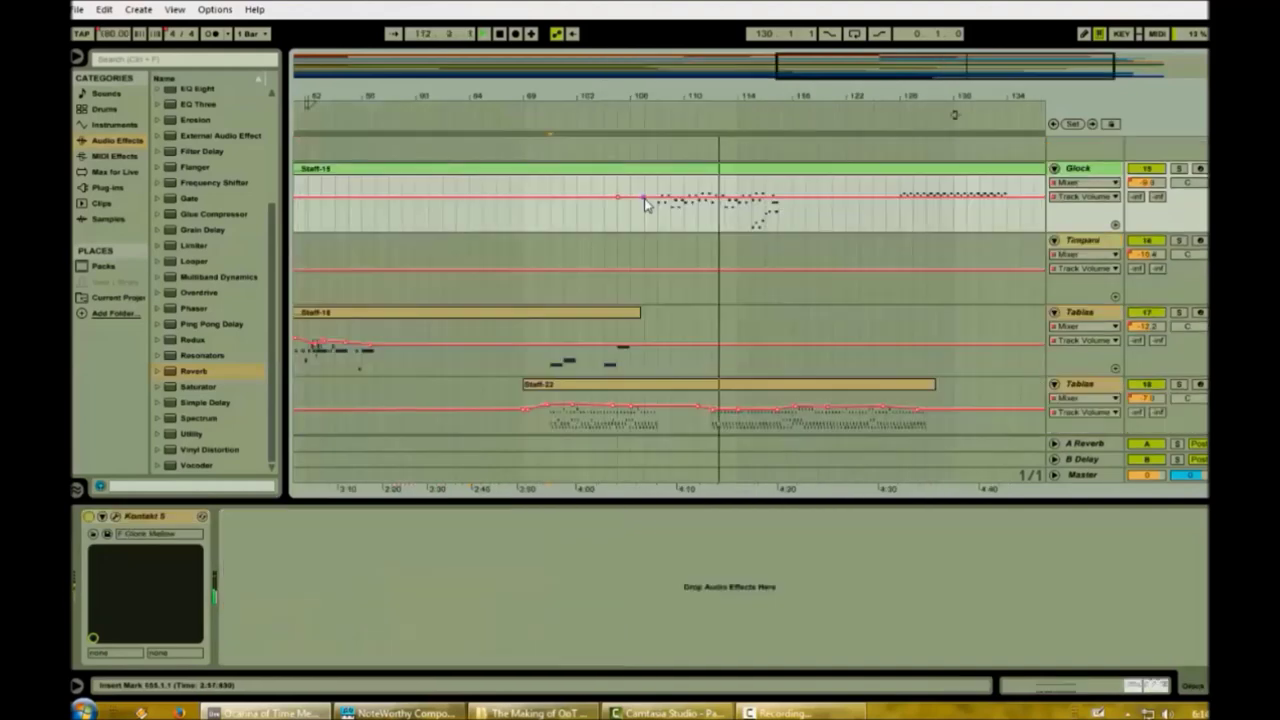
Shape the Glock track's volume automation with breakpoints from about bar 111 to bar 117.
mouse_move(710, 199)
left_mouse_down()
mouse_move(757, 212)
mouse_move(776, 200)
left_mouse_up()
left_click(737, 204)
scroll(854, 259, "up", 10)
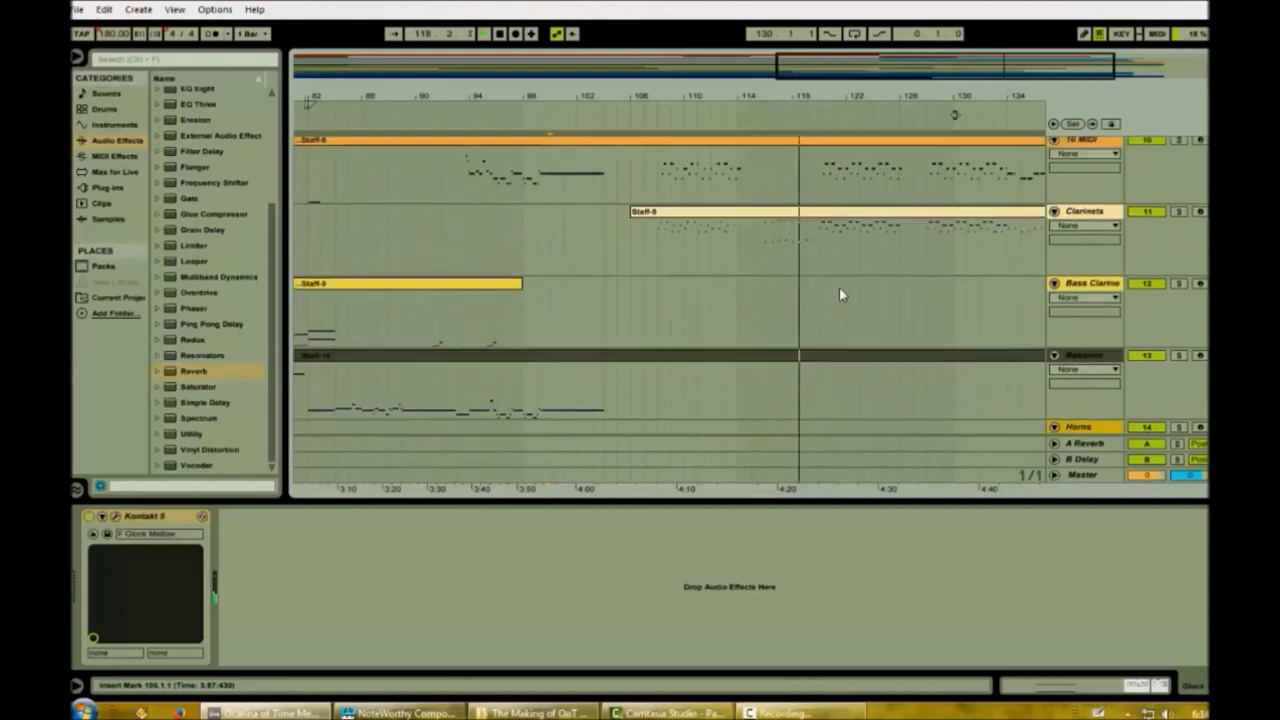
scroll(839, 300, "down", 10)
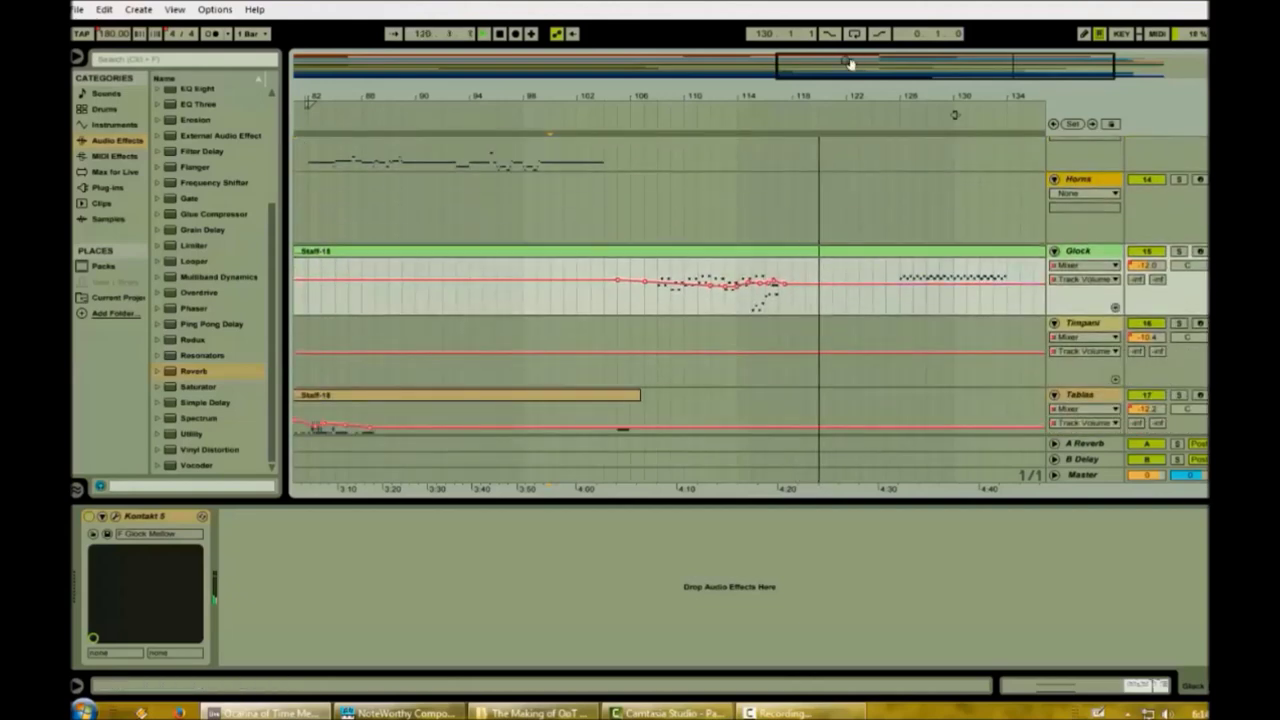
left_click_drag(808, 66, 900, 66)
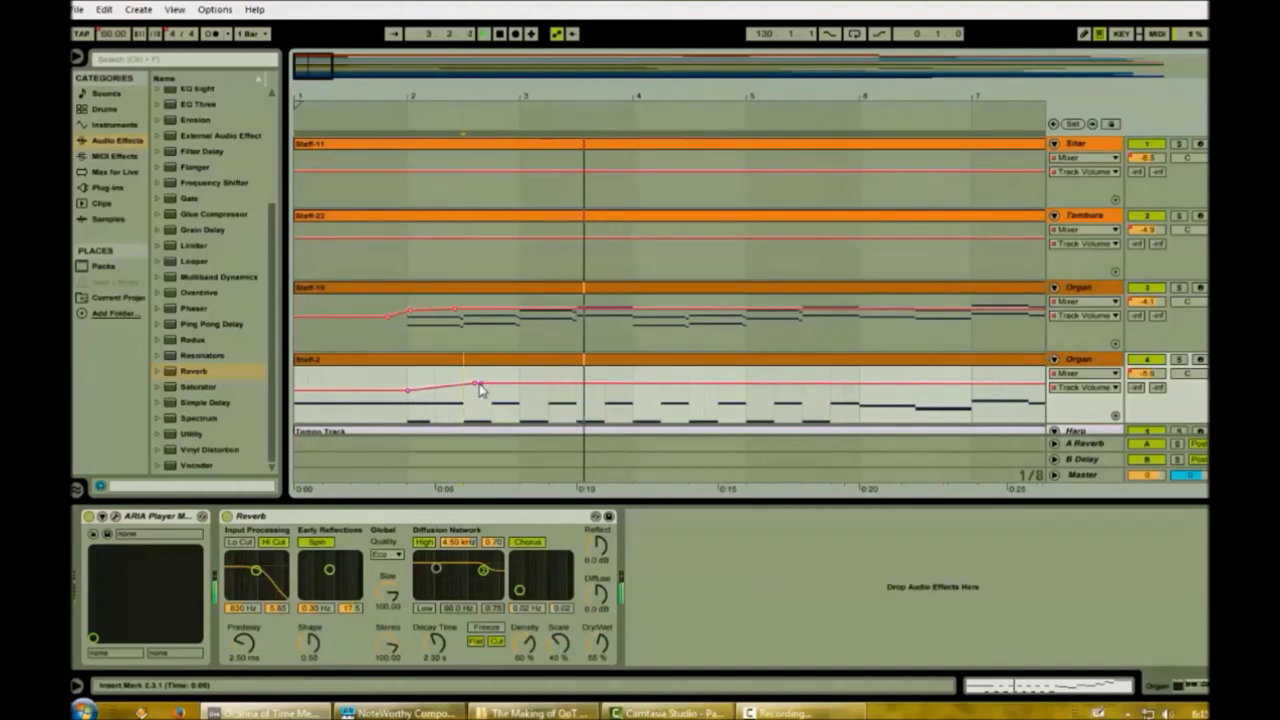
Lower the second Organ track's volume automation across its opening, from bar 1 to about bar 3.
left_click_drag(474, 387, 474, 392)
left_click(318, 393)
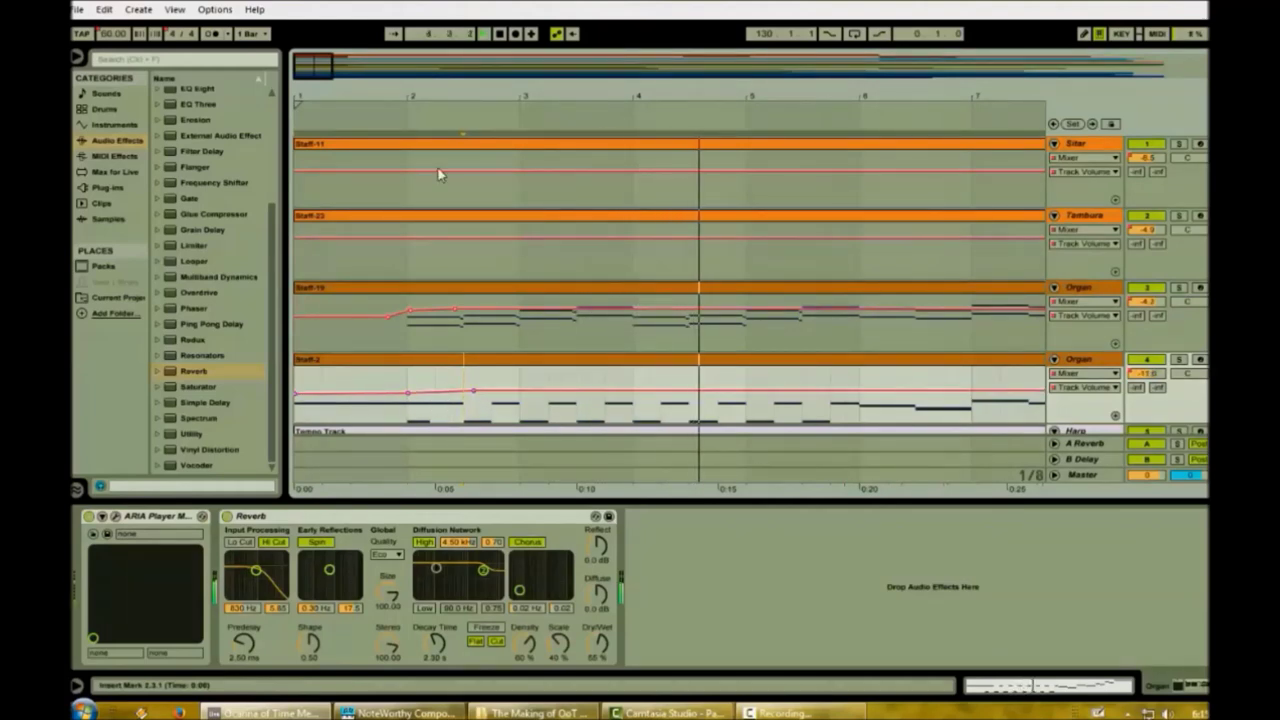
Adjust the ARIA Player track's volume automation around bars 84 to 91, and raise the Kontakt 5 track's volume near bar 52.4.
left_click_drag(340, 66, 420, 395)
left_click(420, 395)
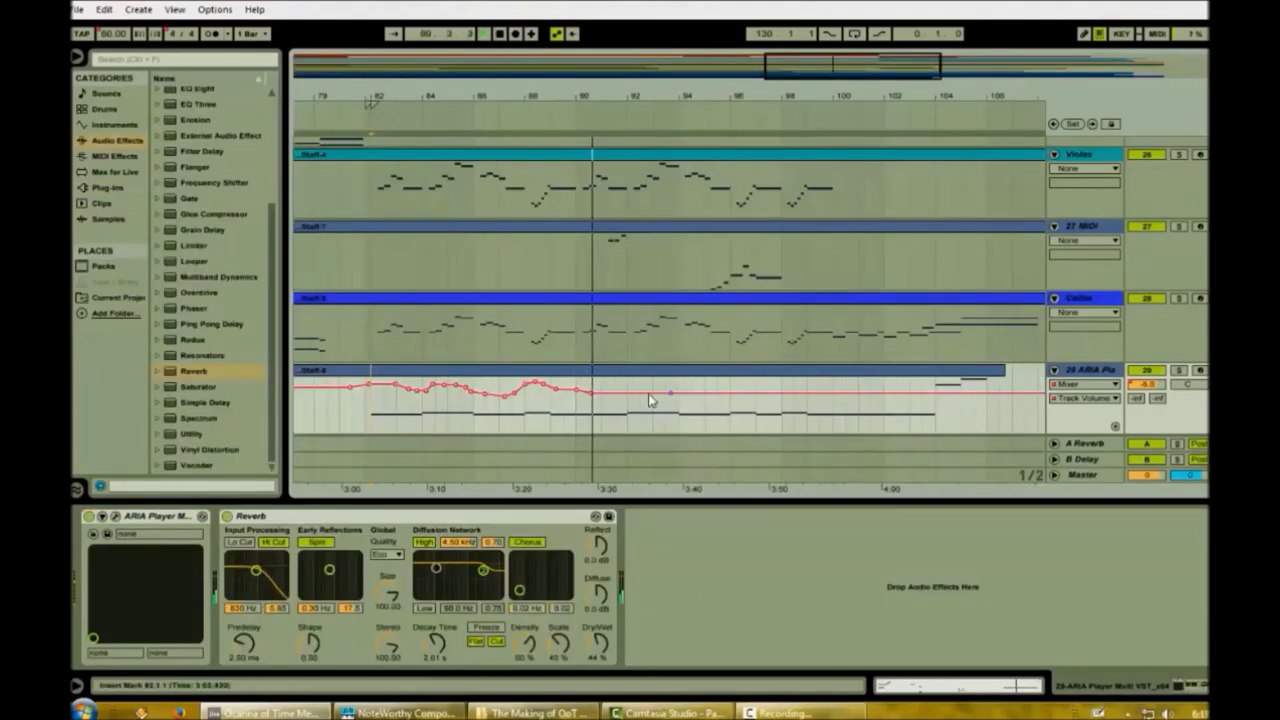
left_click_drag(605, 393, 611, 384)
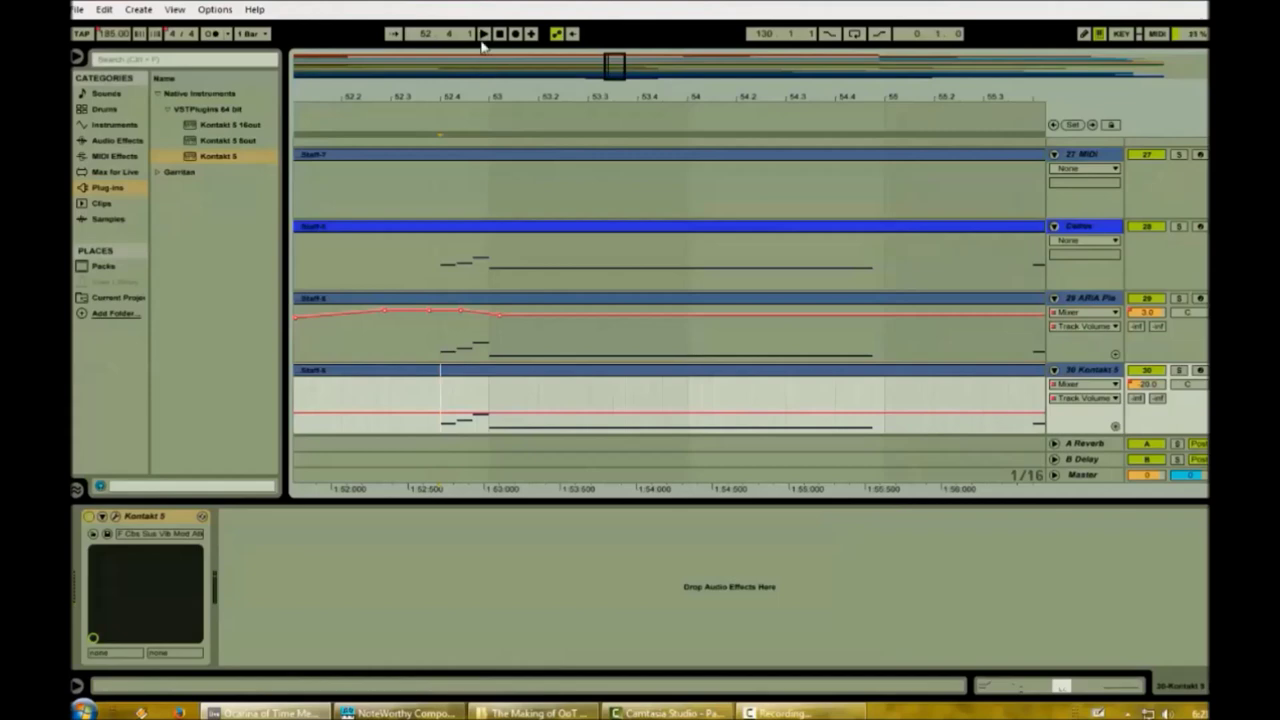
left_click_drag(435, 418, 443, 400)
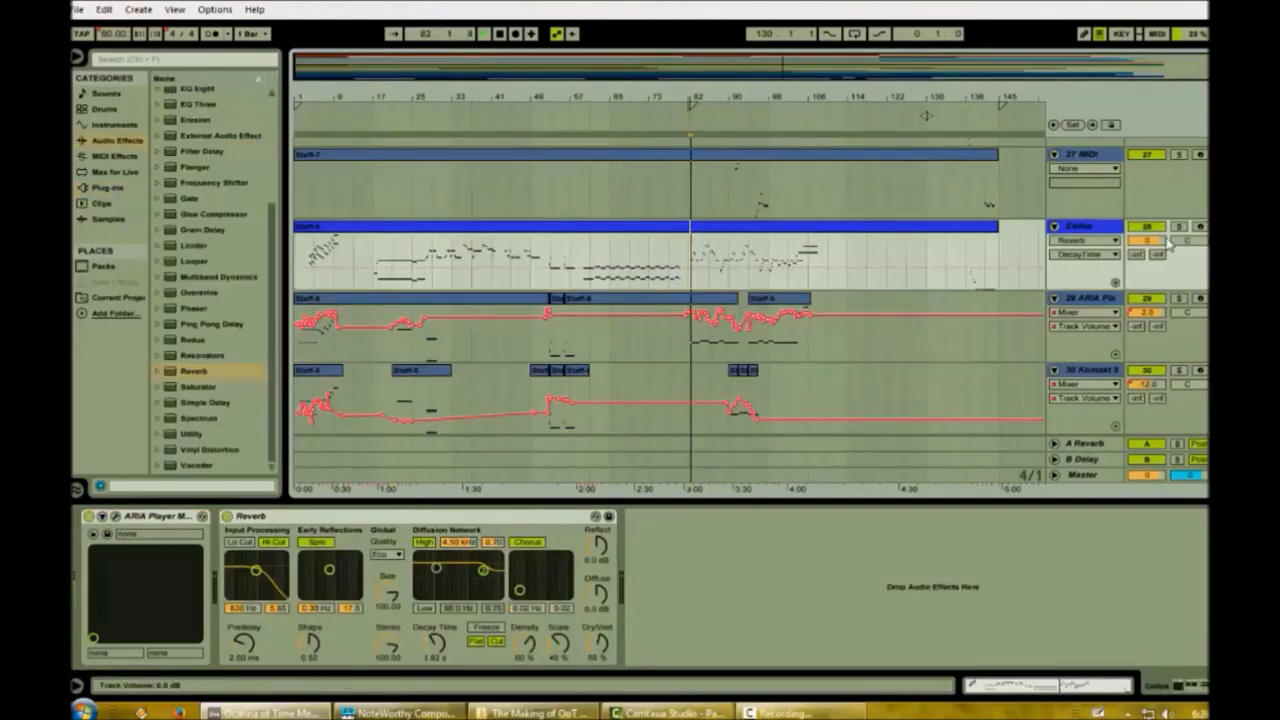
Display the Cellos track's volume automation and lower it around bar 82.
left_click(1163, 240)
left_click(686, 242)
left_click_drag(692, 242, 692, 255)
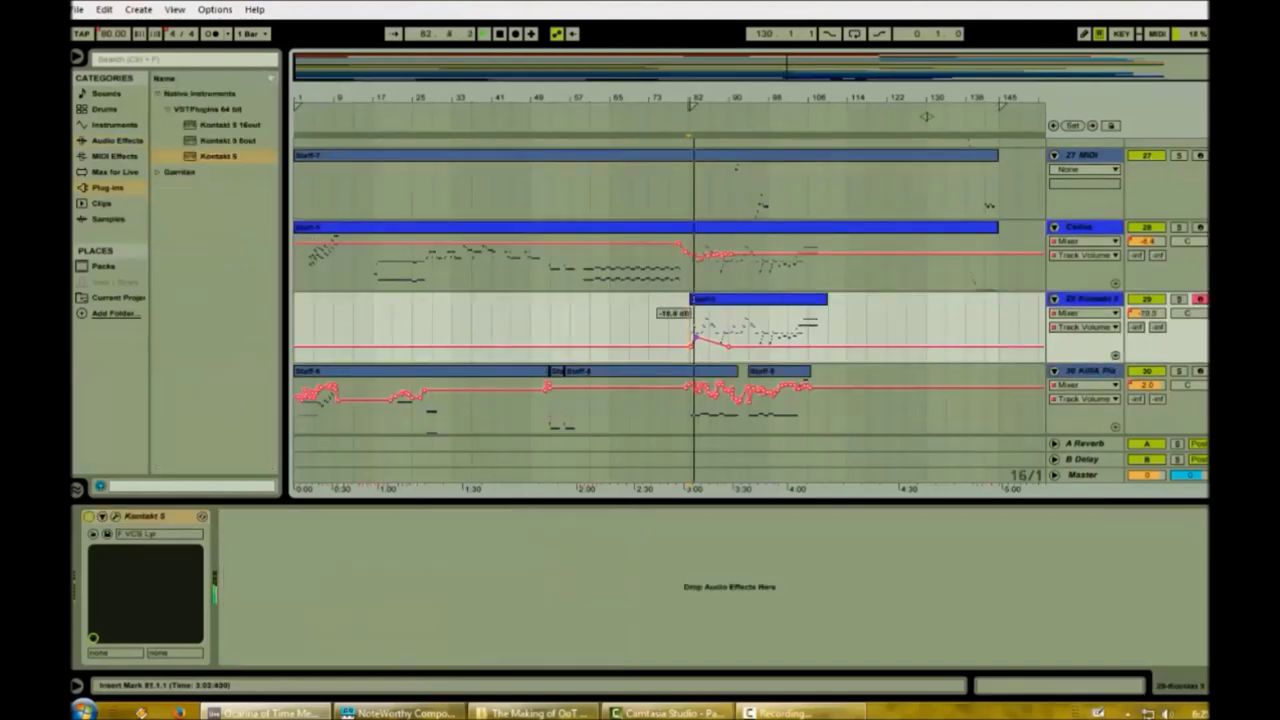
Raise and shape the volume automation of the Kontakt 5 track below Cellos over bars 82 to 90, adjusting a Cellos breakpoint near bar 86.
left_click(1178, 300)
left_click(1178, 300)
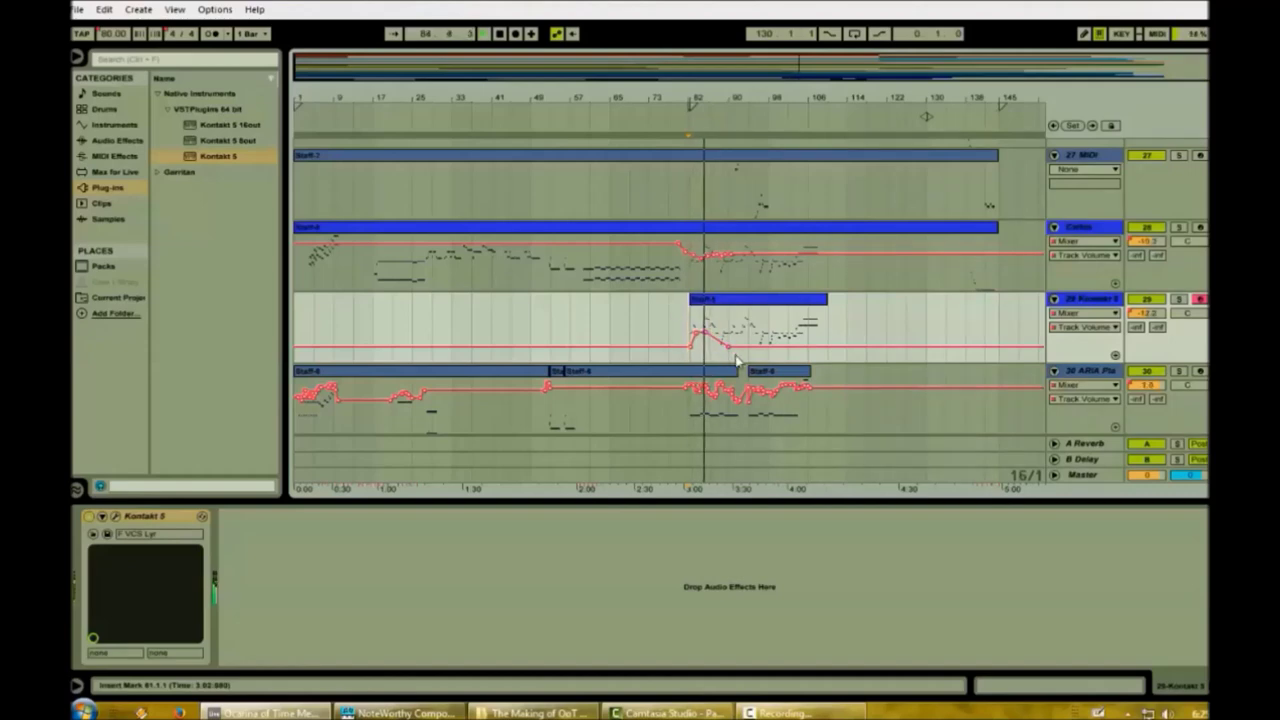
left_click_drag(727, 348, 727, 334)
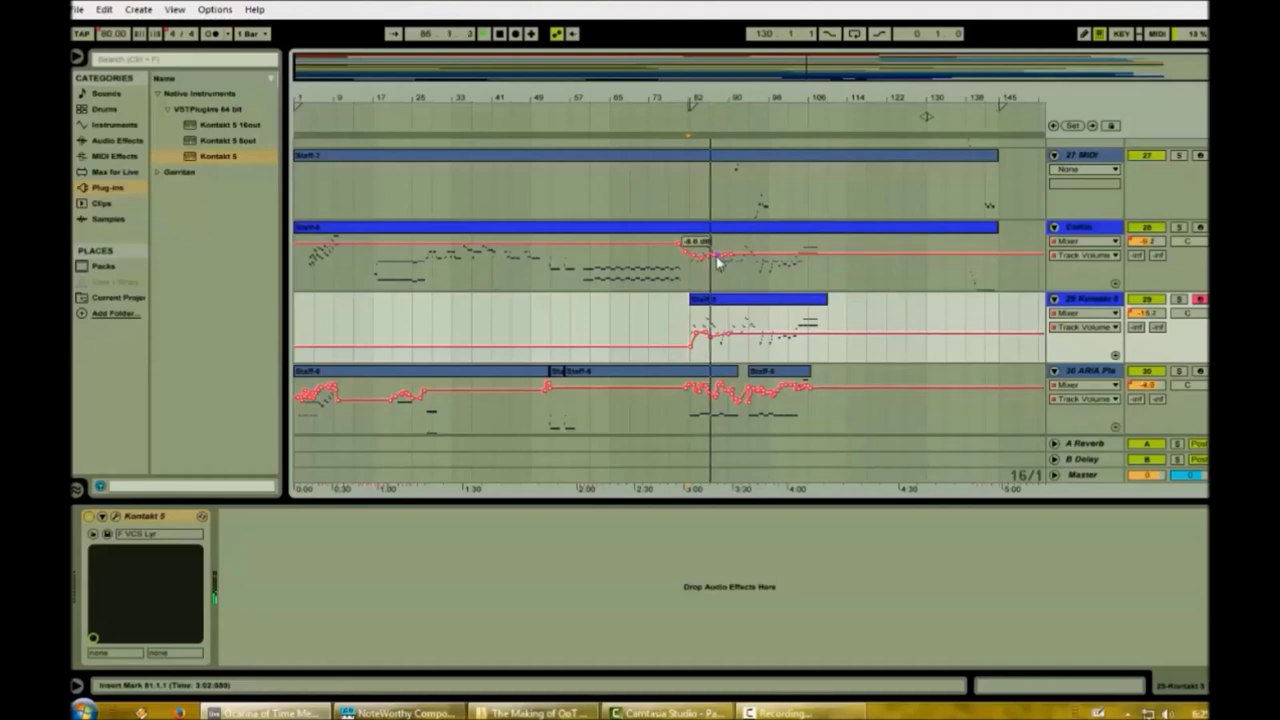
left_click(717, 262)
left_click(714, 344)
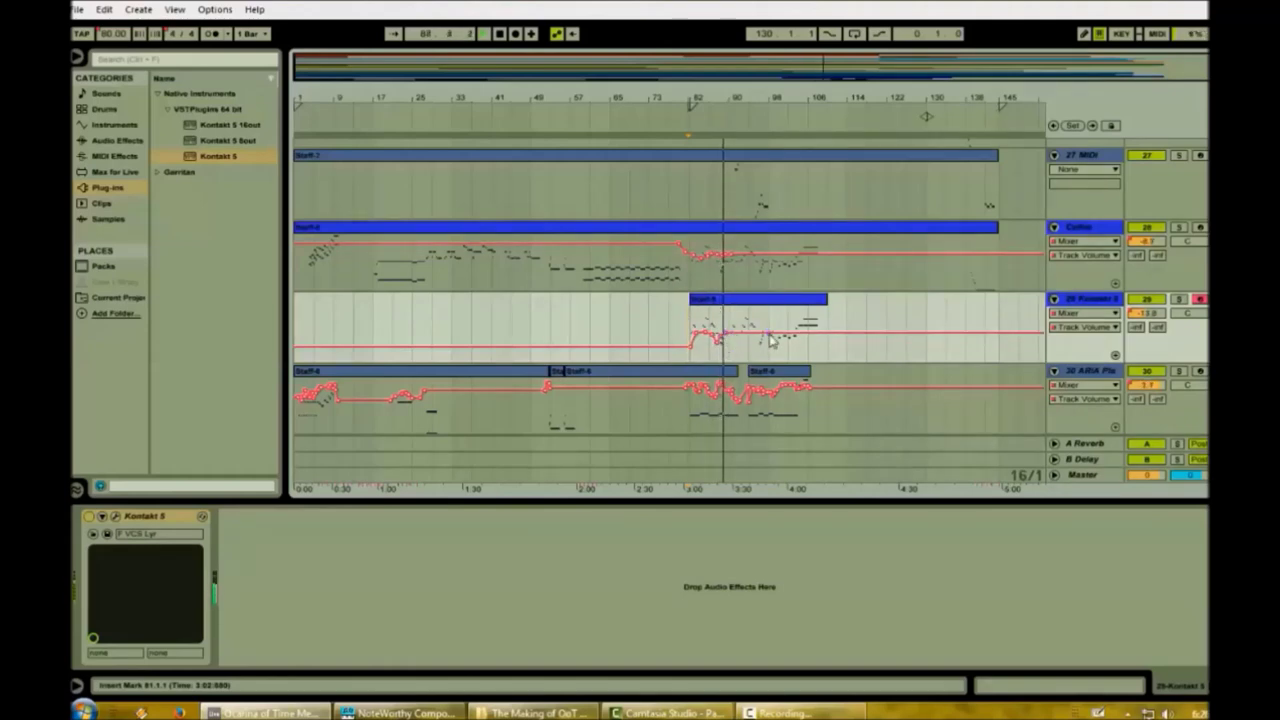
left_click_drag(730, 340, 728, 335)
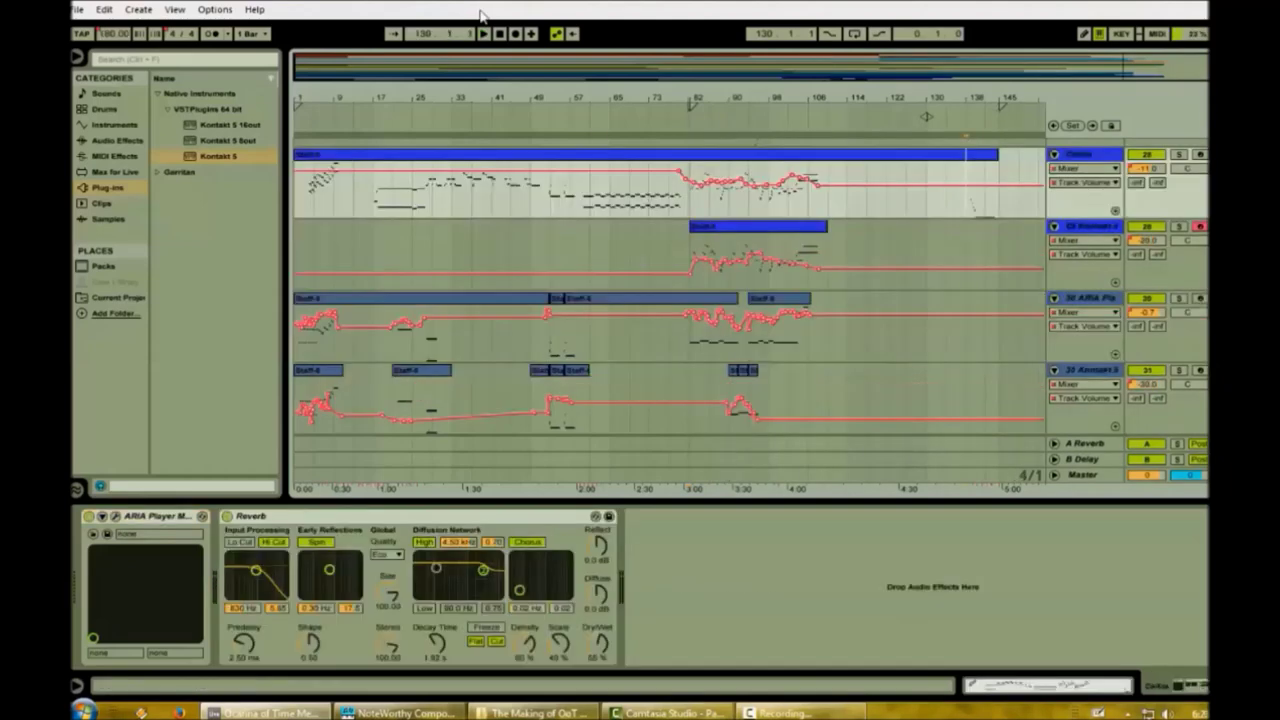
Play back the ending and raise the Cellos volume automation from about bar 134 to bar 139.
left_click(487, 33)
left_click(951, 187)
left_click_drag(967, 186, 968, 179)
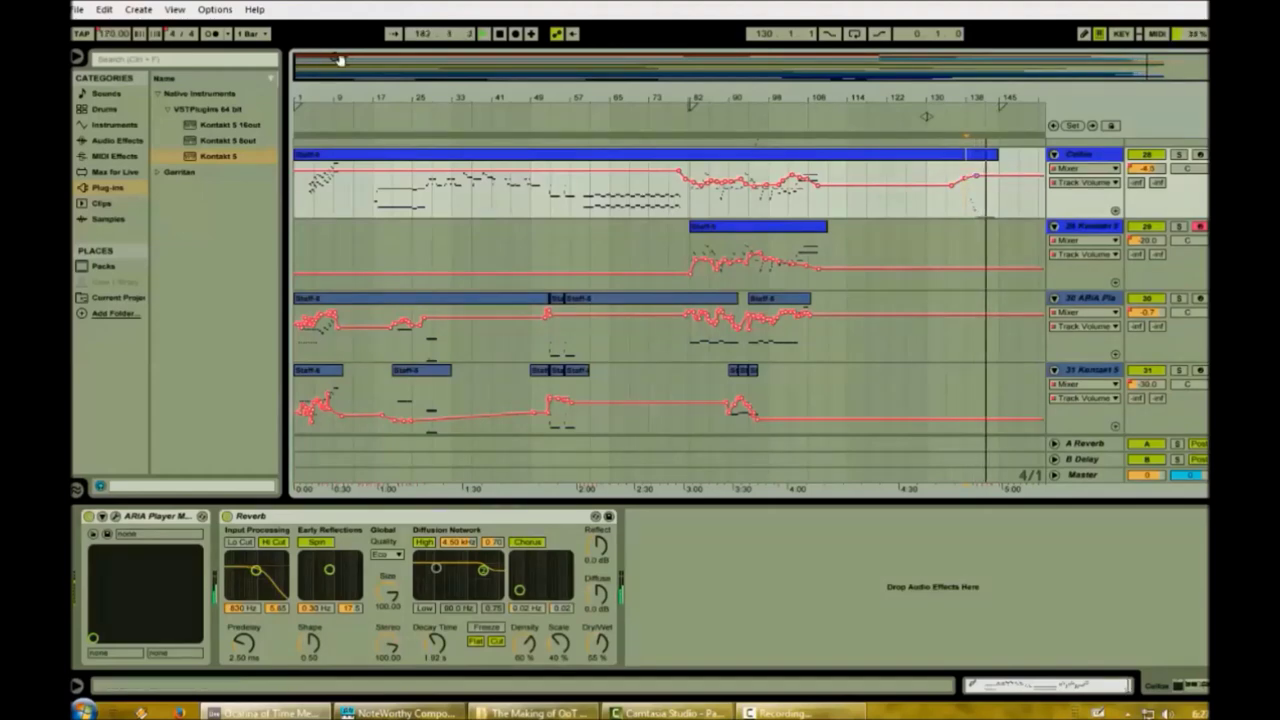
Remove the clip section between about bars 28 and 35 from track 30, keeping the copy on track 29, and play the passage.
left_click_drag(1059, 66, 1058, 98)
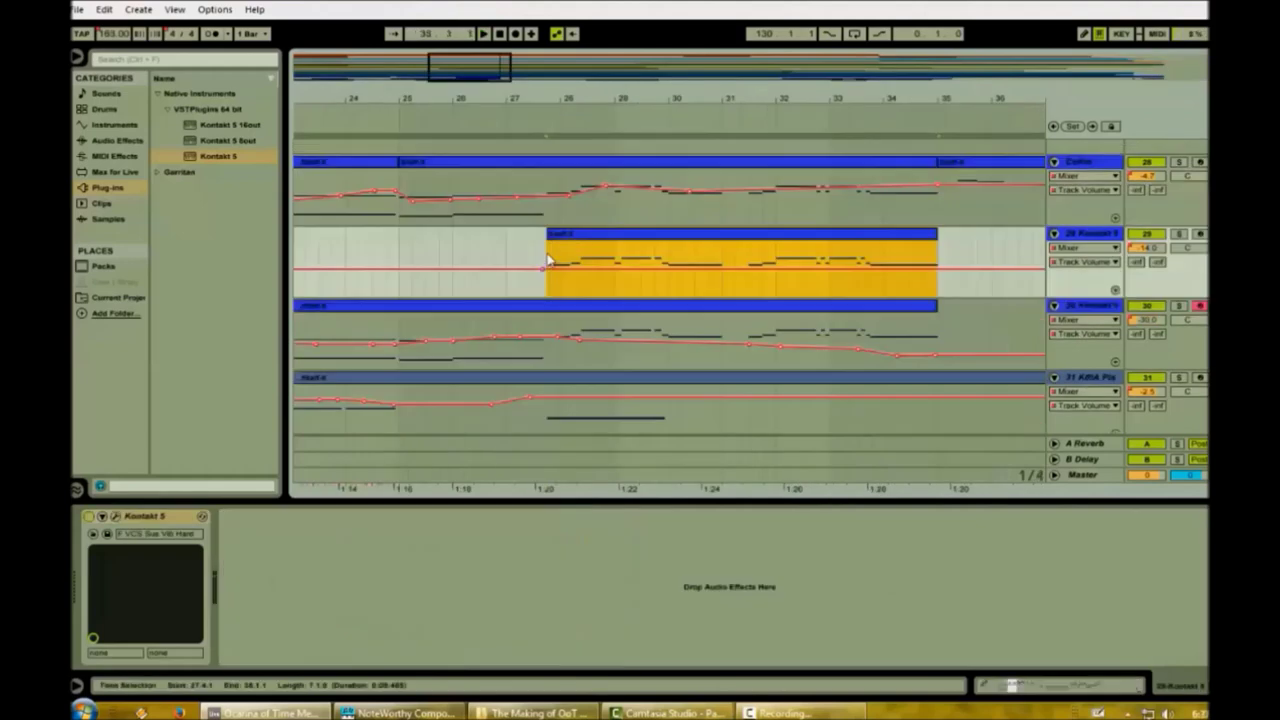
left_click(549, 258)
key("space")
left_click_drag(549, 362, 937, 357)
left_click(549, 293)
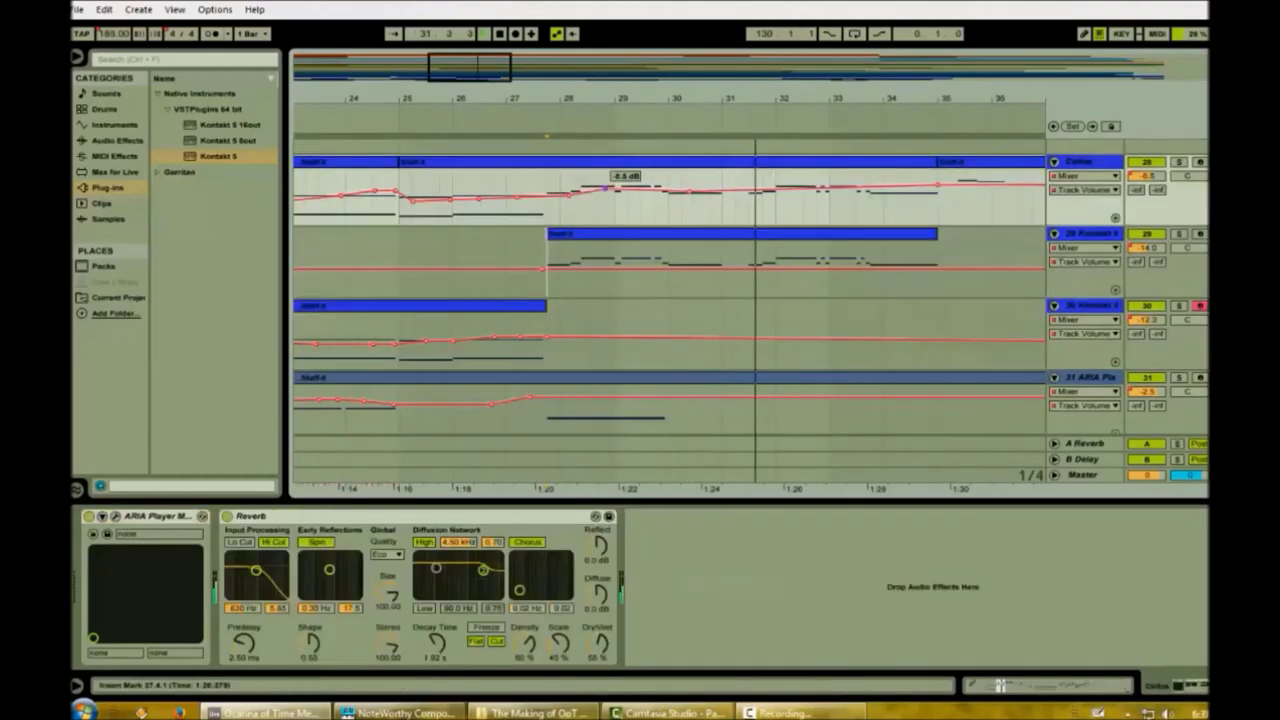
Lower the volume automation of Kontakt 5 track 29 slightly around bars 32 to 34.
left_click_drag(807, 270, 887, 272)
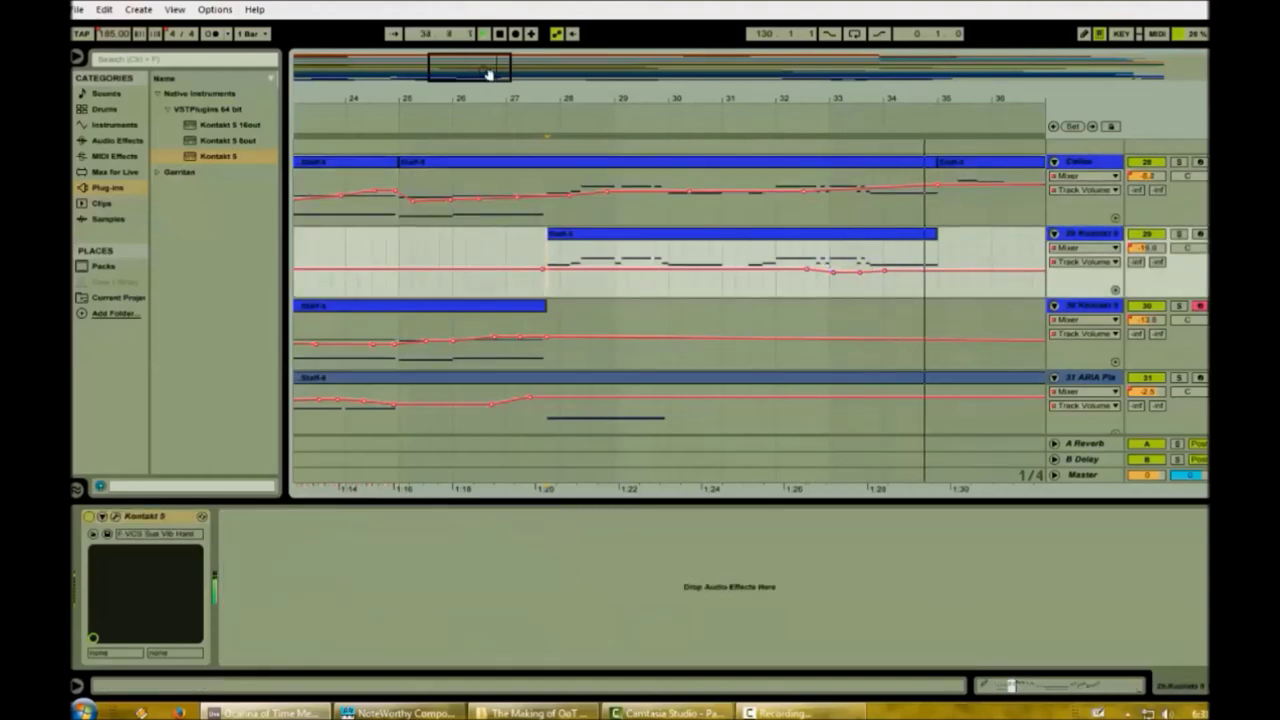
left_click_drag(449, 214, 832, 212)
key("Down")
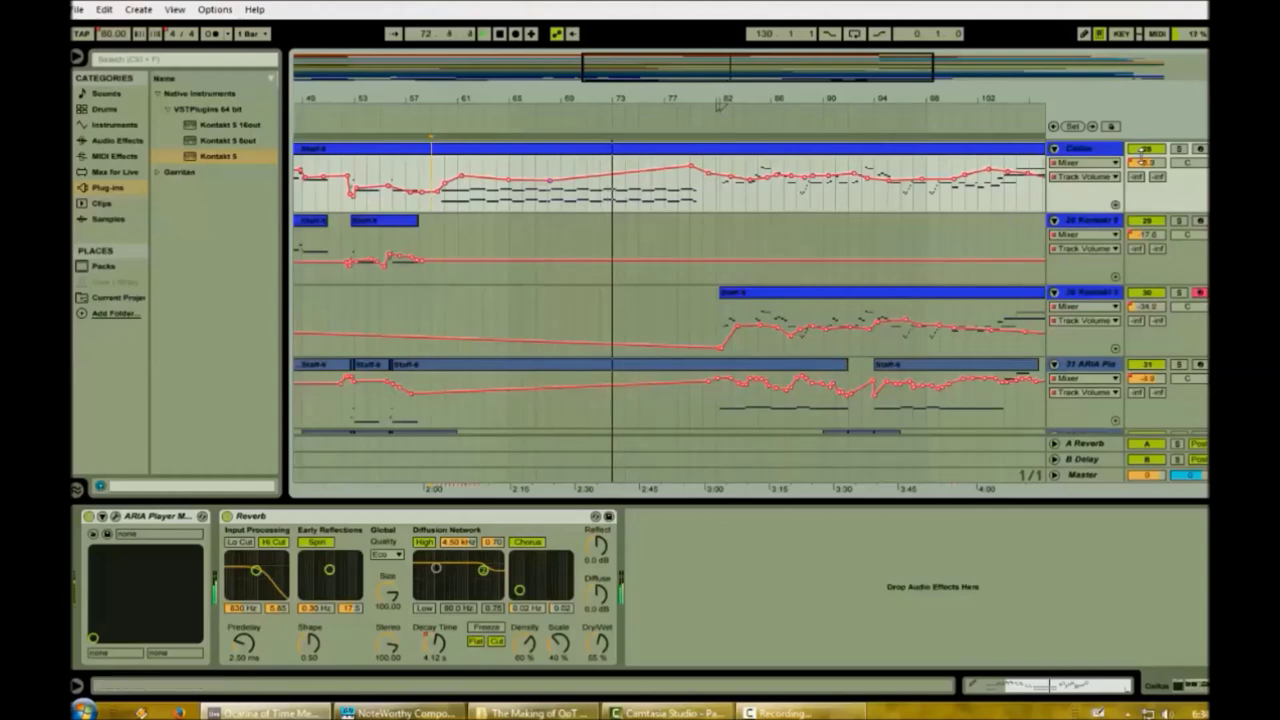
Lower the Cellos volume near bar 79, and bring the track's reverb decay time automation down to 2.45 s around bar 74.
left_click_drag(691, 166, 691, 177)
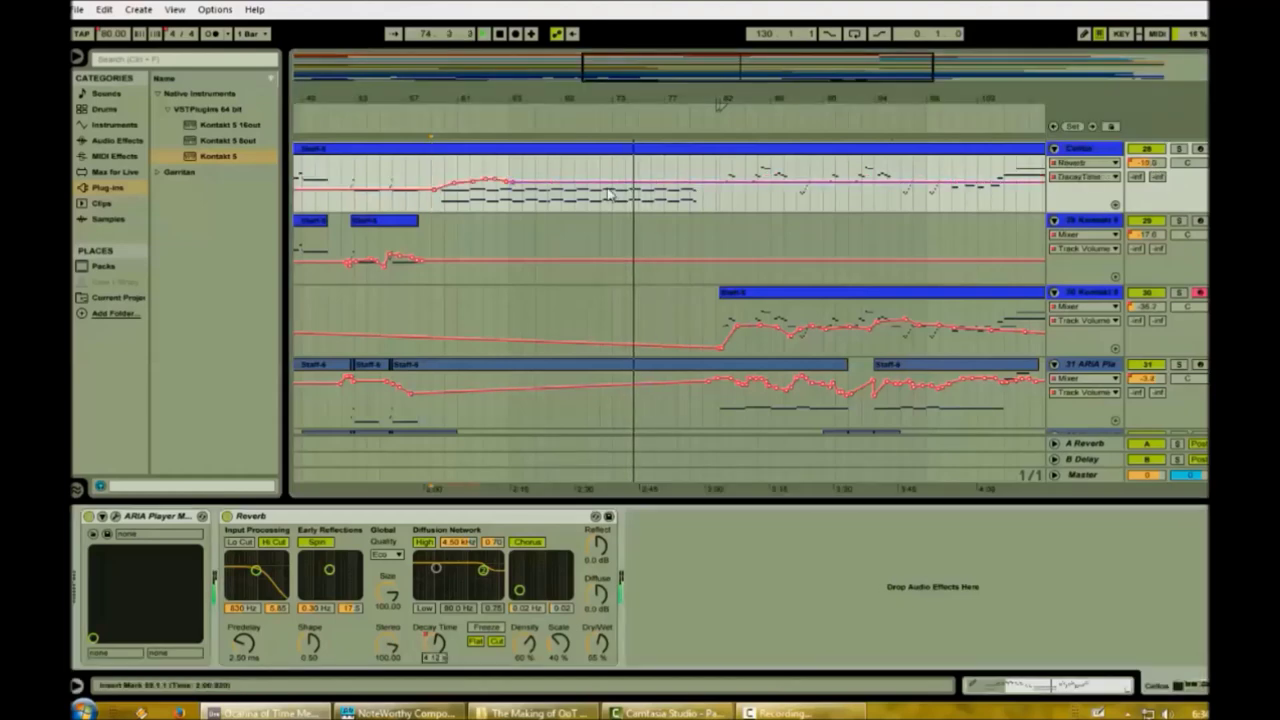
left_click(609, 183)
left_click_drag(632, 182, 632, 187)
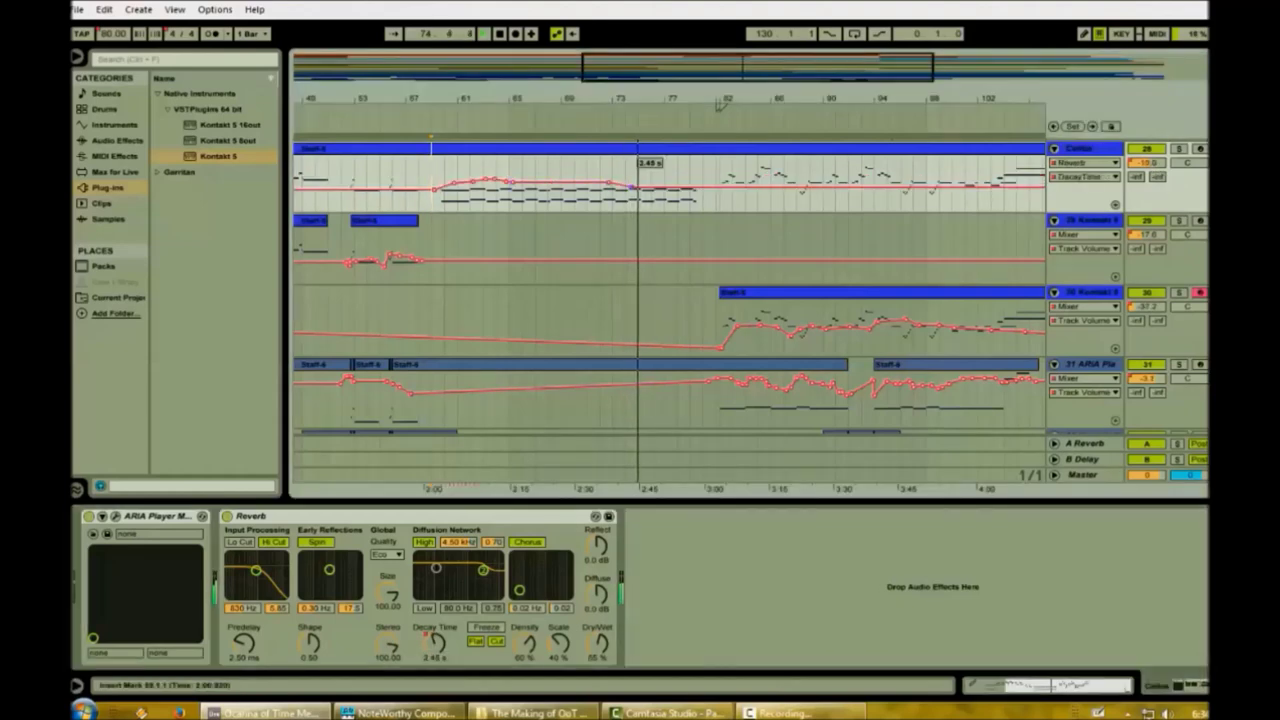
scroll(684, 268, "down", 1)
scroll(680, 288, "up", 4)
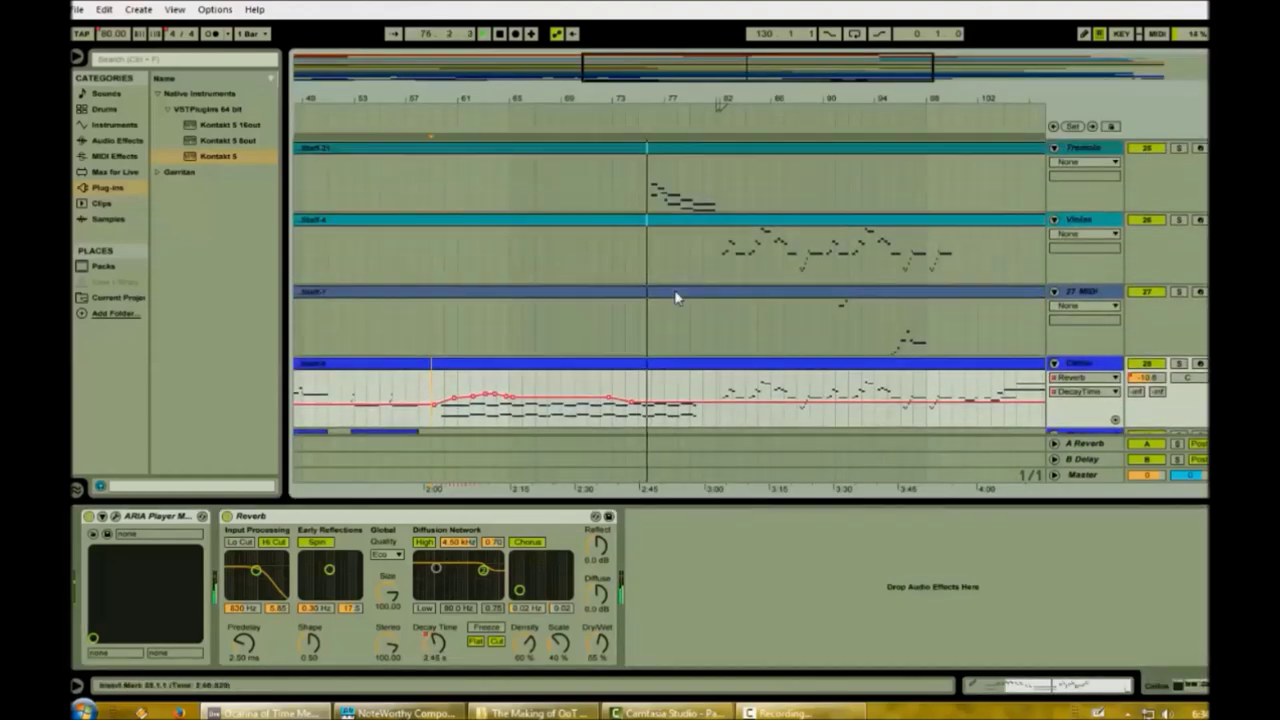
scroll(676, 295, "down", 2)
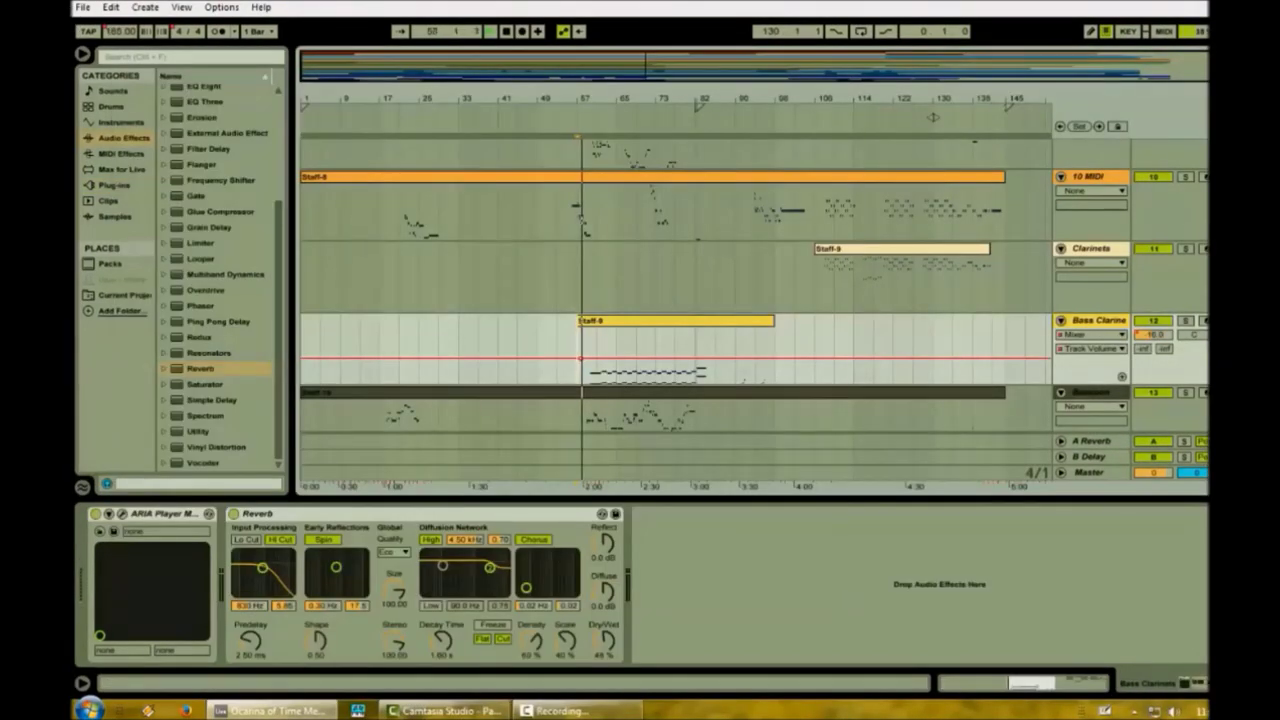
Shape the Bass Clarinets volume automation with breakpoints from about bar 57 to bar 75, checking the track in solo.
scroll(585, 224, "down", 7)
scroll(586, 224, "up", 1)
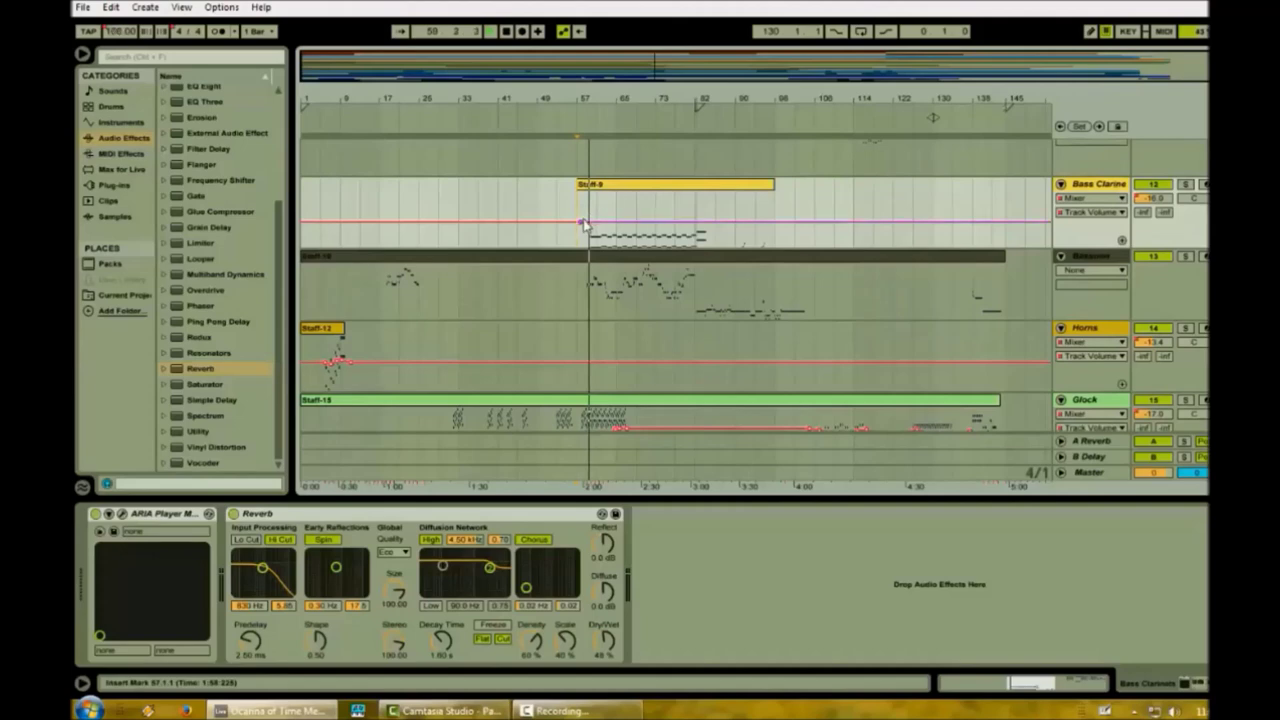
left_click_drag(595, 222, 595, 219)
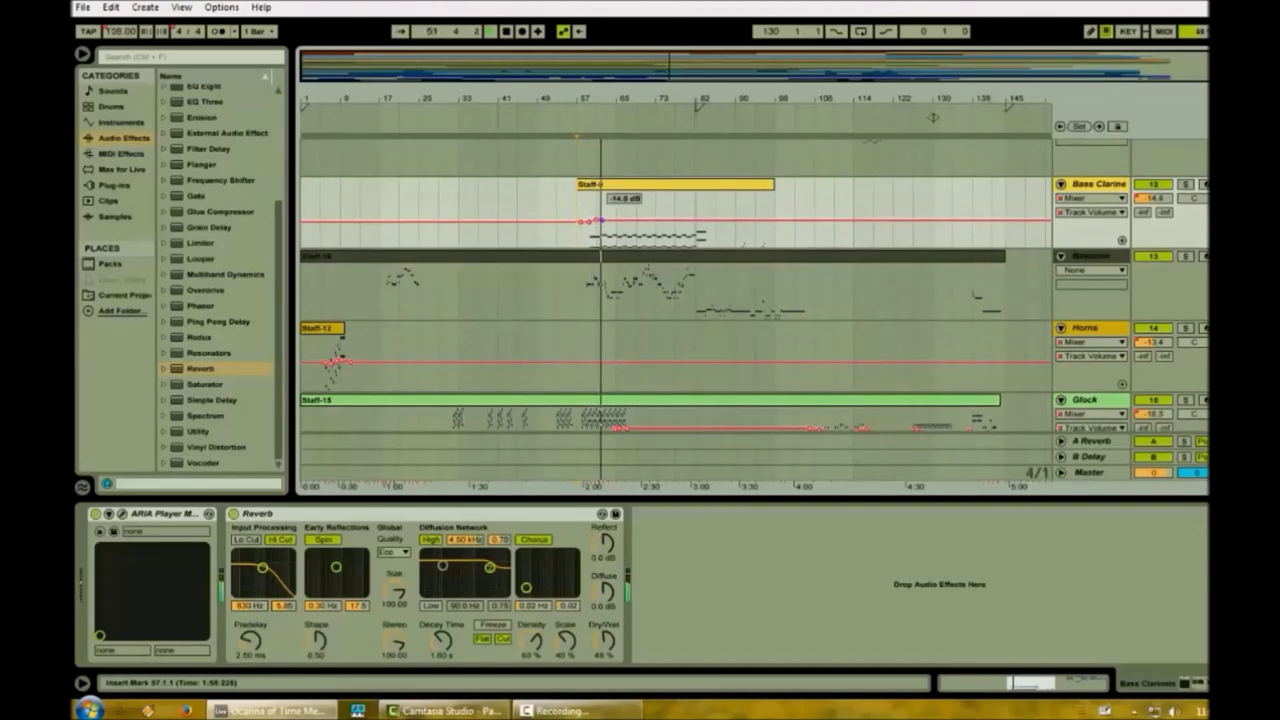
left_click(1186, 185)
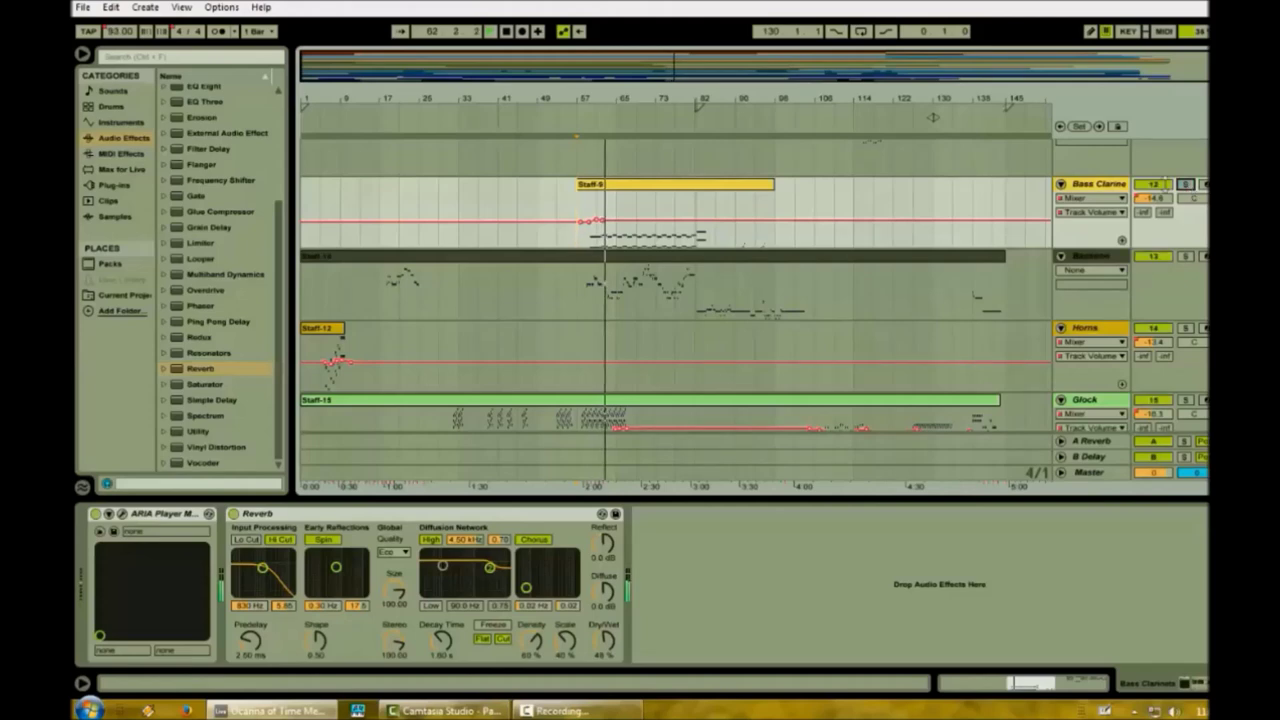
left_click_drag(608, 221, 640, 220)
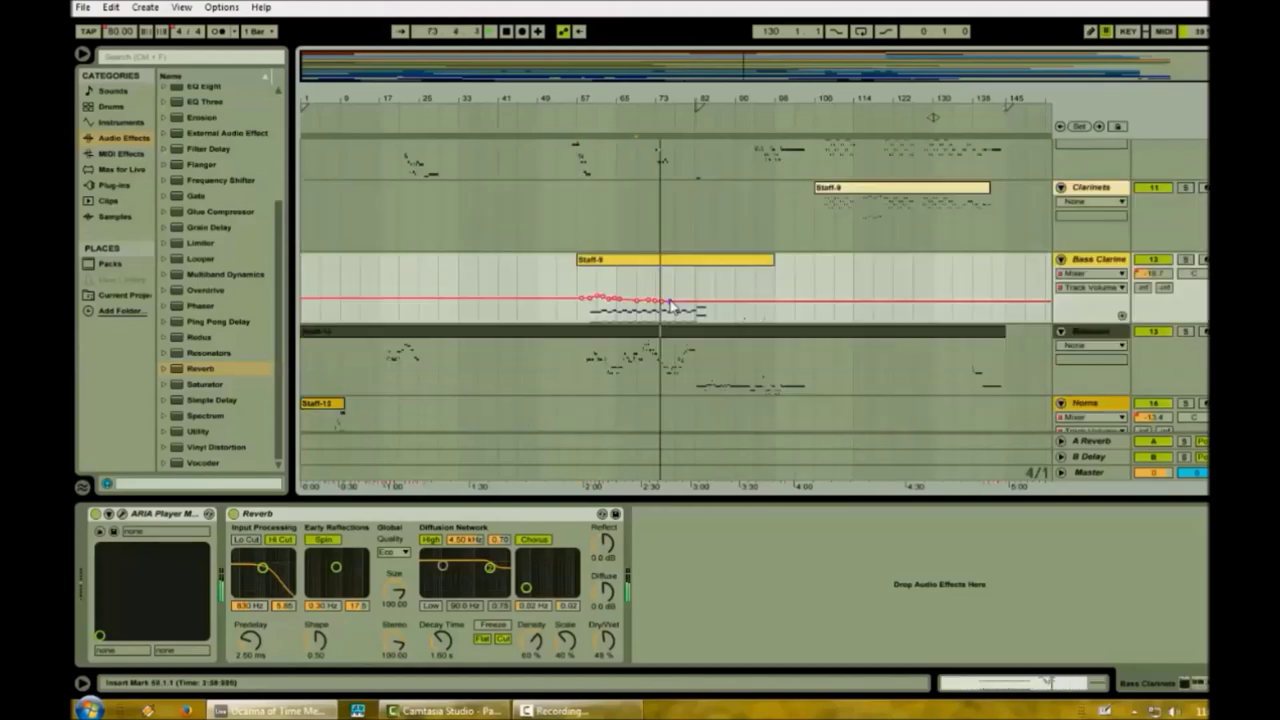
left_click_drag(668, 301, 668, 298)
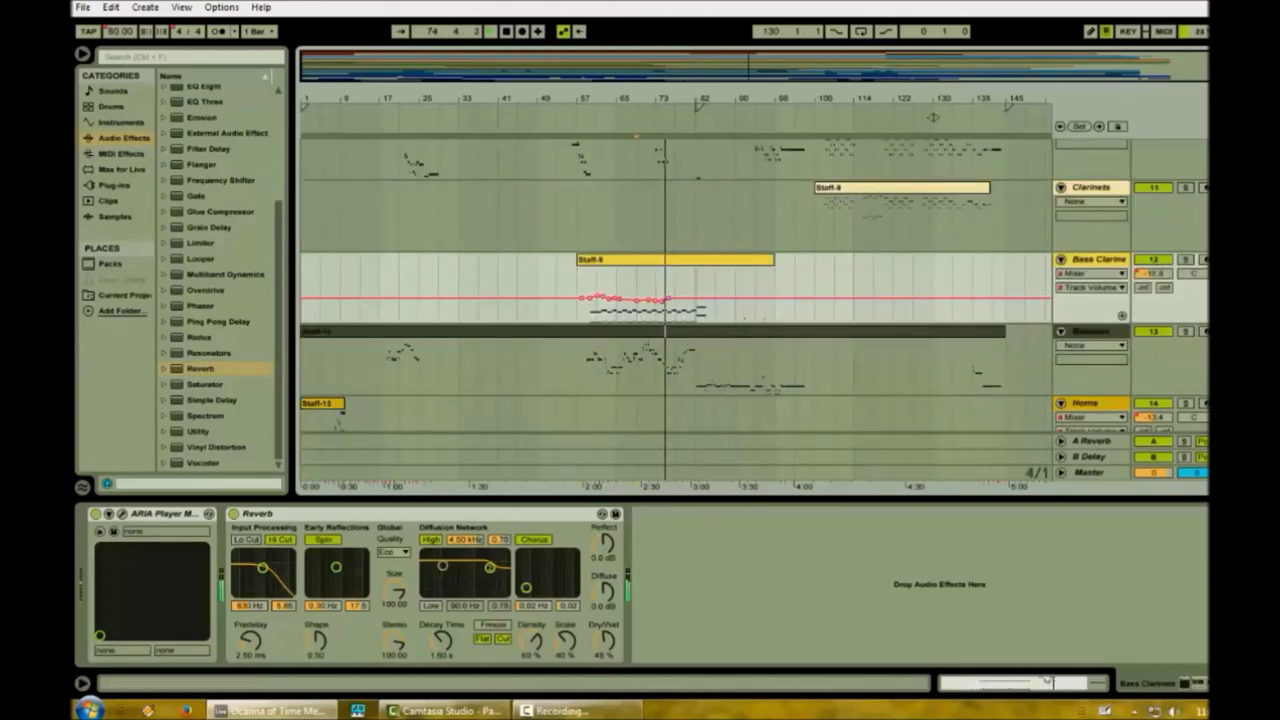
Examine the volume automation of the Gong, Violins and Kontakt 5 string tracks, focusing on bars 57 to 86.
scroll(675, 300, "down", 10)
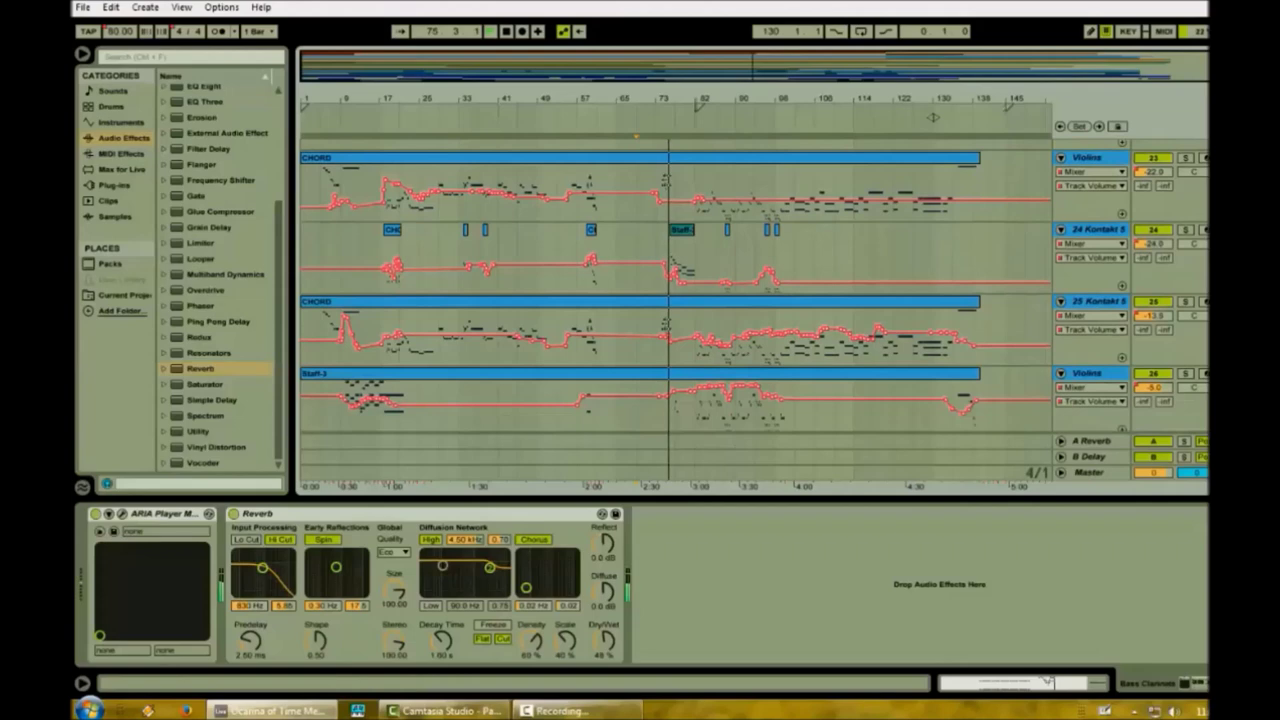
scroll(675, 300, "down", 2)
scroll(675, 300, "up", 2)
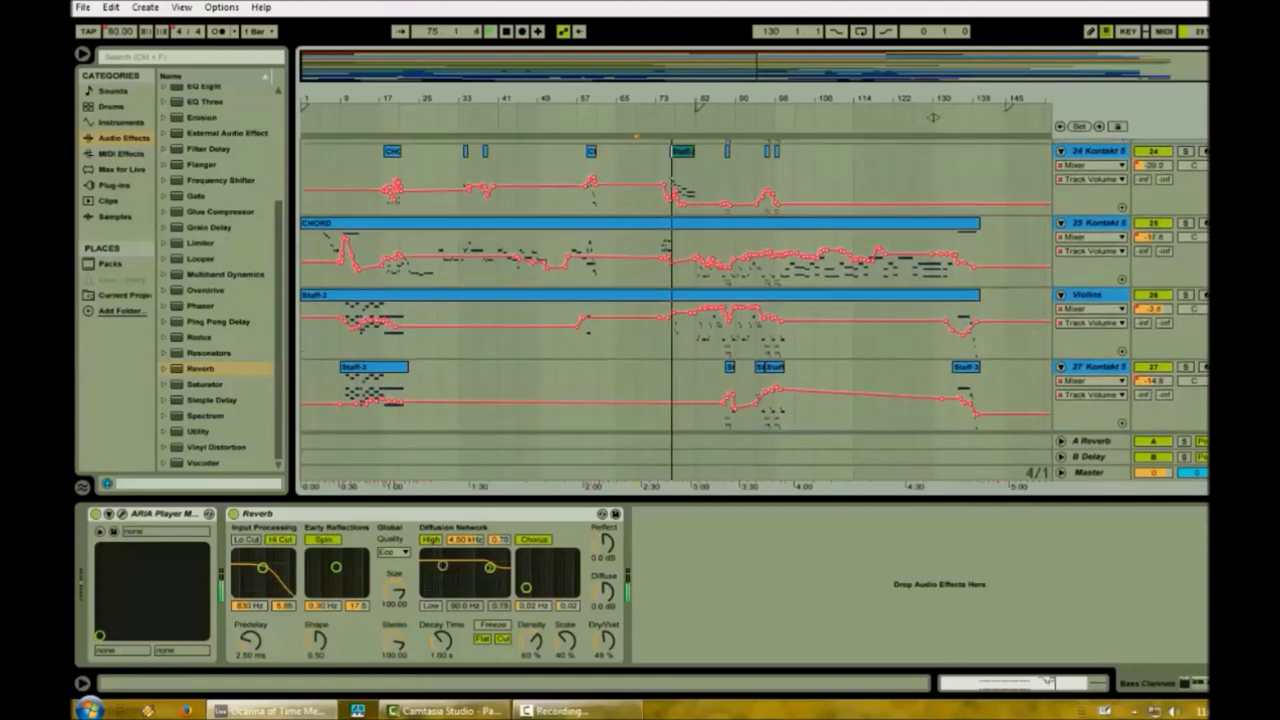
scroll(674, 232, "up", 2)
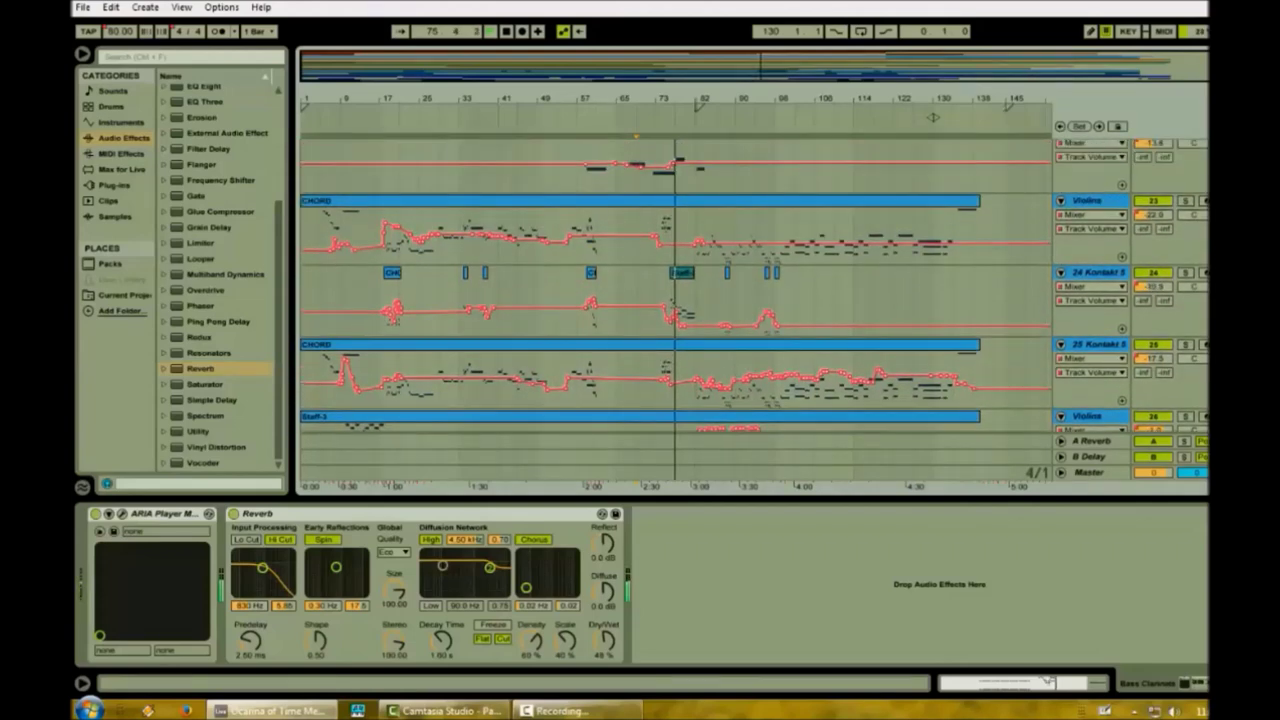
scroll(675, 300, "up", 1)
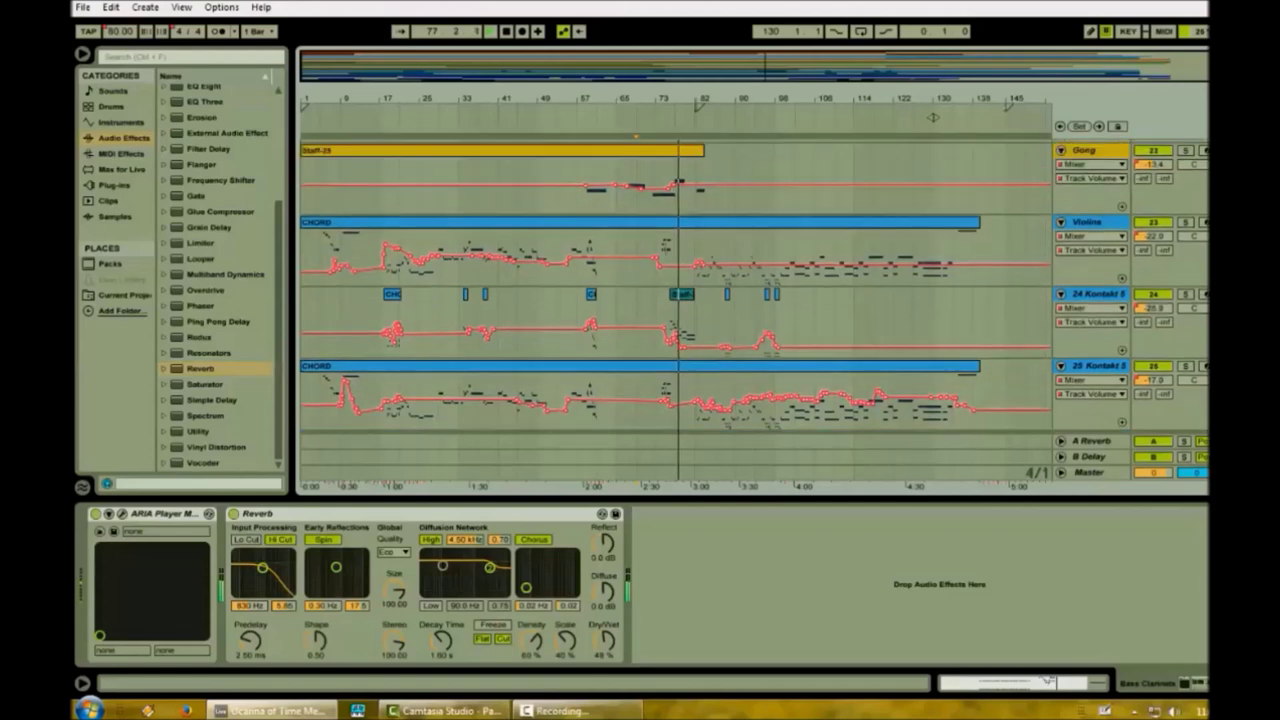
scroll(675, 300, "down", 3)
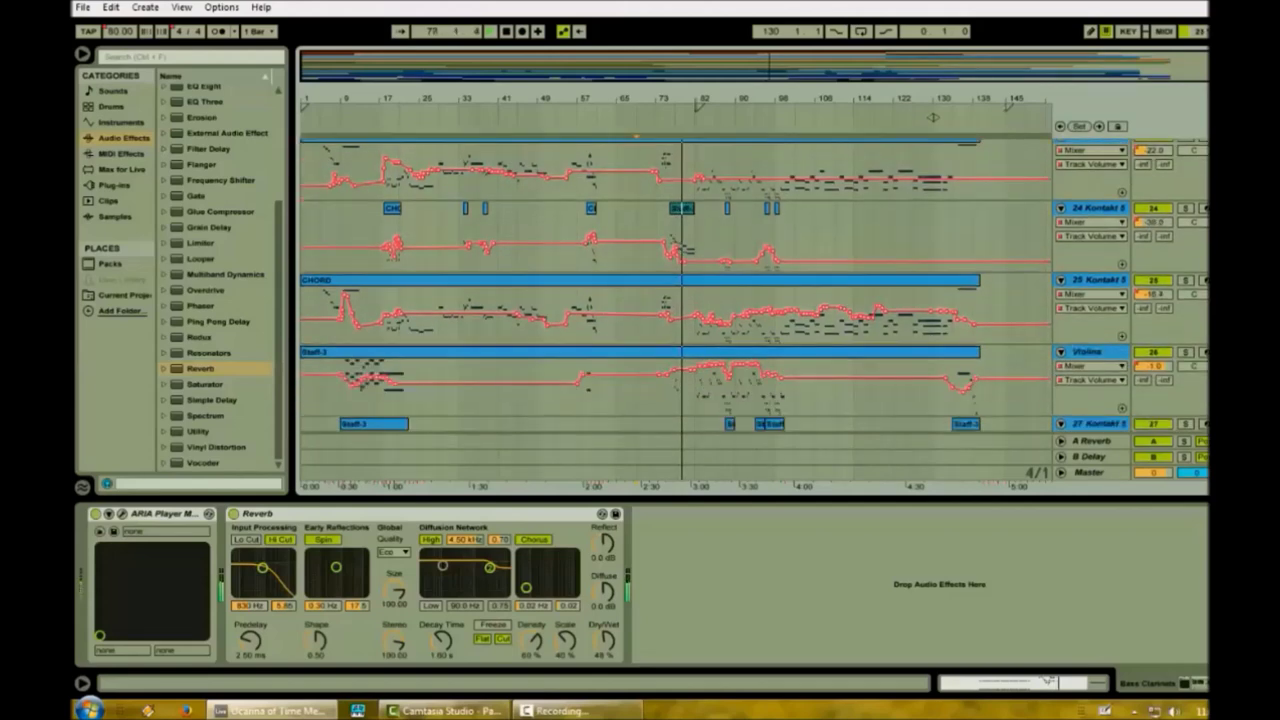
left_click_drag(1010, 93, 983, 93)
left_click_drag(1209, 66, 821, 67)
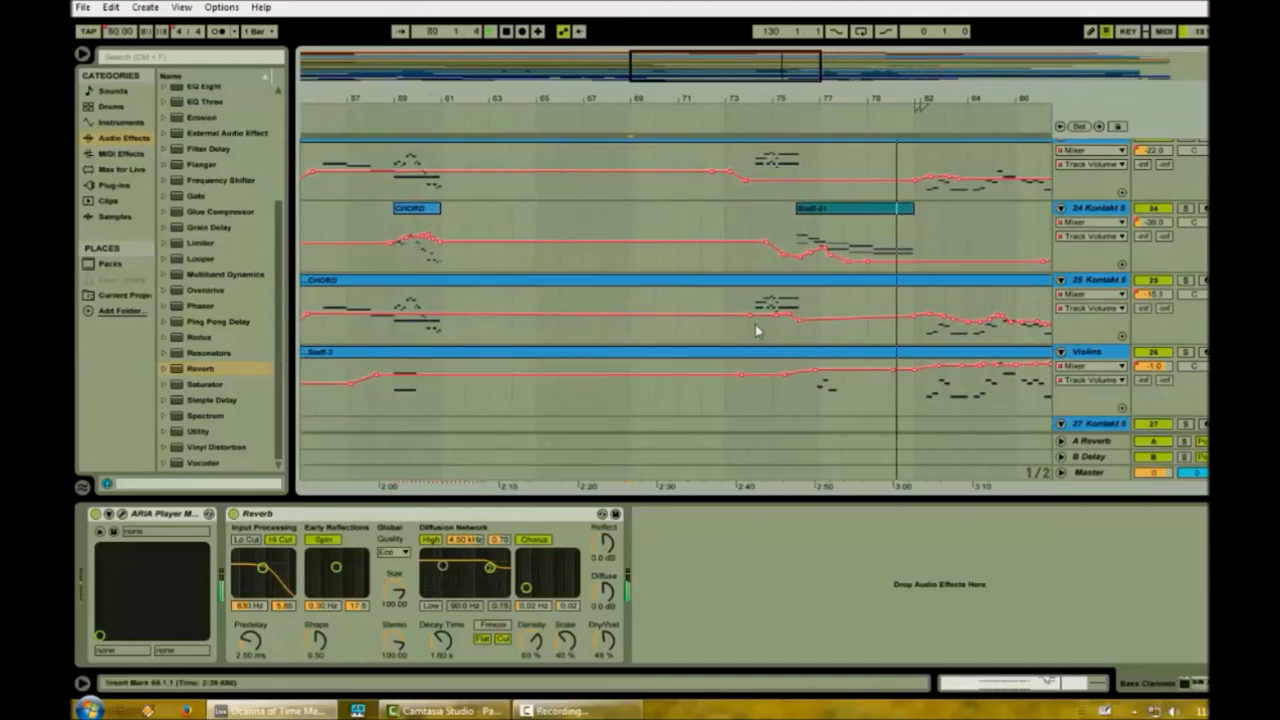
Copy the bars 74 to 76 passage from Kontakt 5 track 25 and paste it onto Kontakt 5 track 24 at bar 74.
left_click_drag(750, 332, 797, 337)
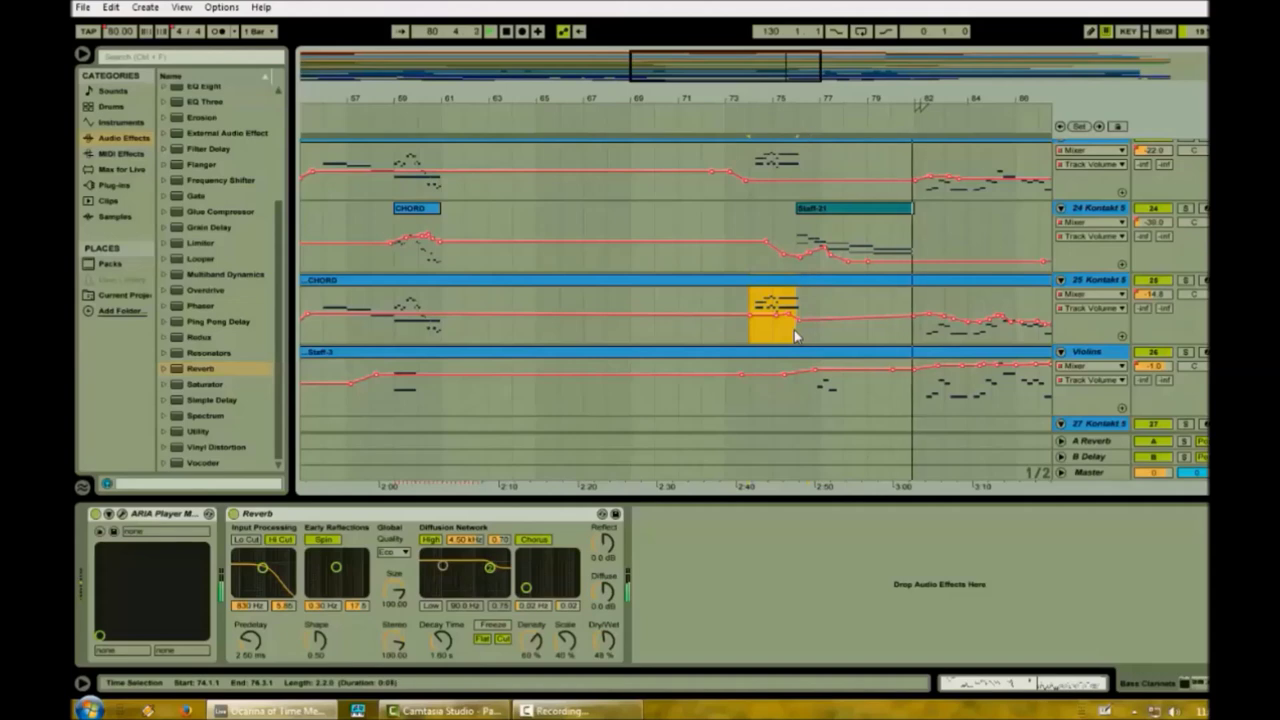
left_click(752, 265)
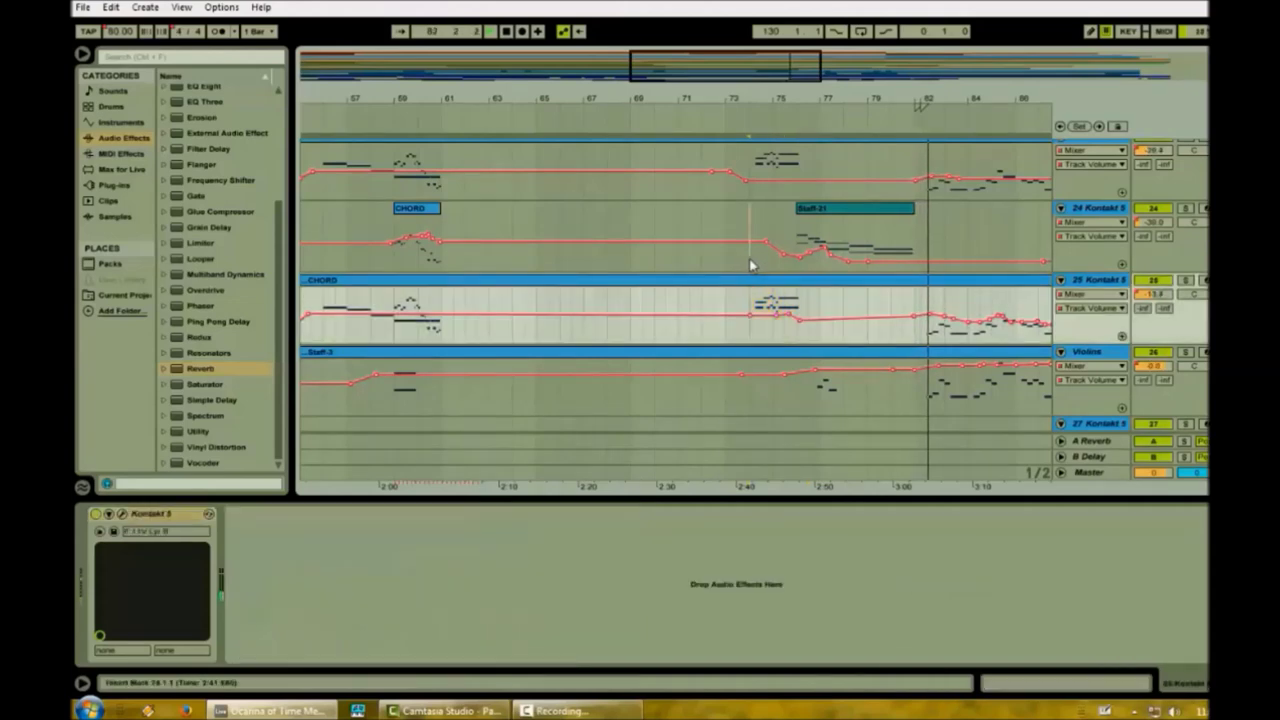
key("ctrl+v")
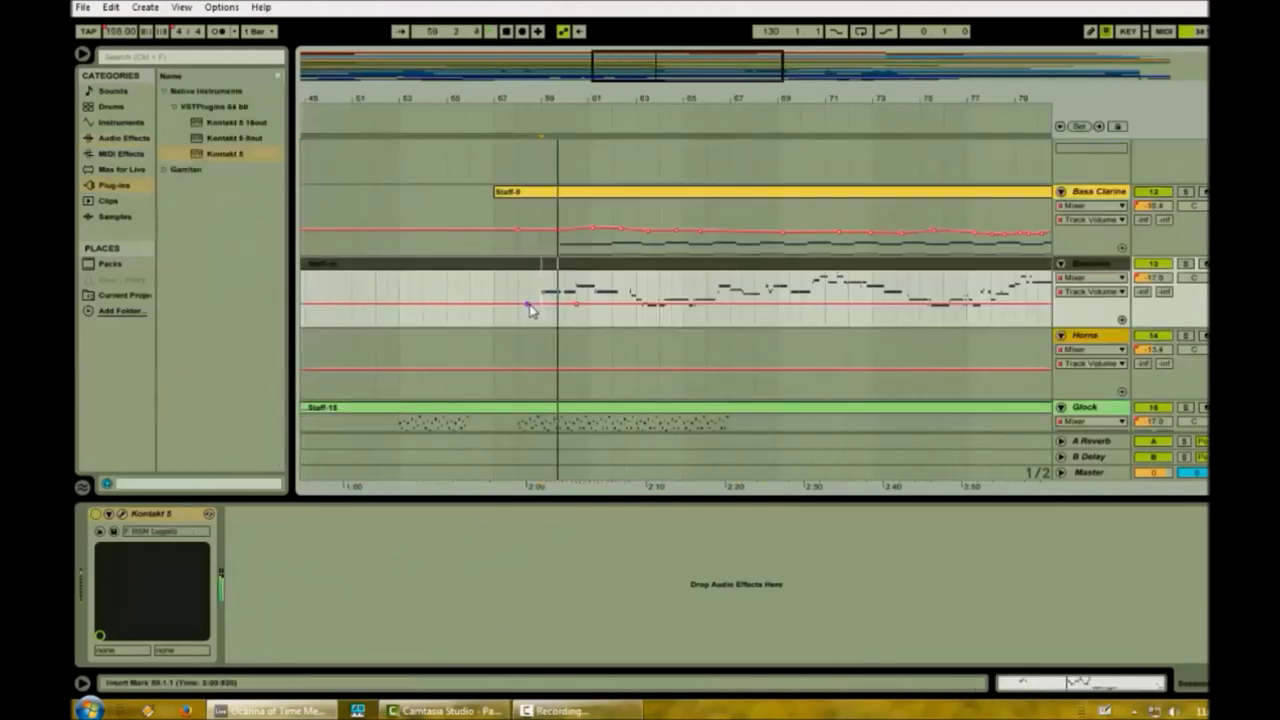
Shape the Bassoons volume automation with a gentle rise and fall of breakpoints from about bar 58 to bar 63.
left_click(528, 304)
left_click_drag(548, 304, 576, 297)
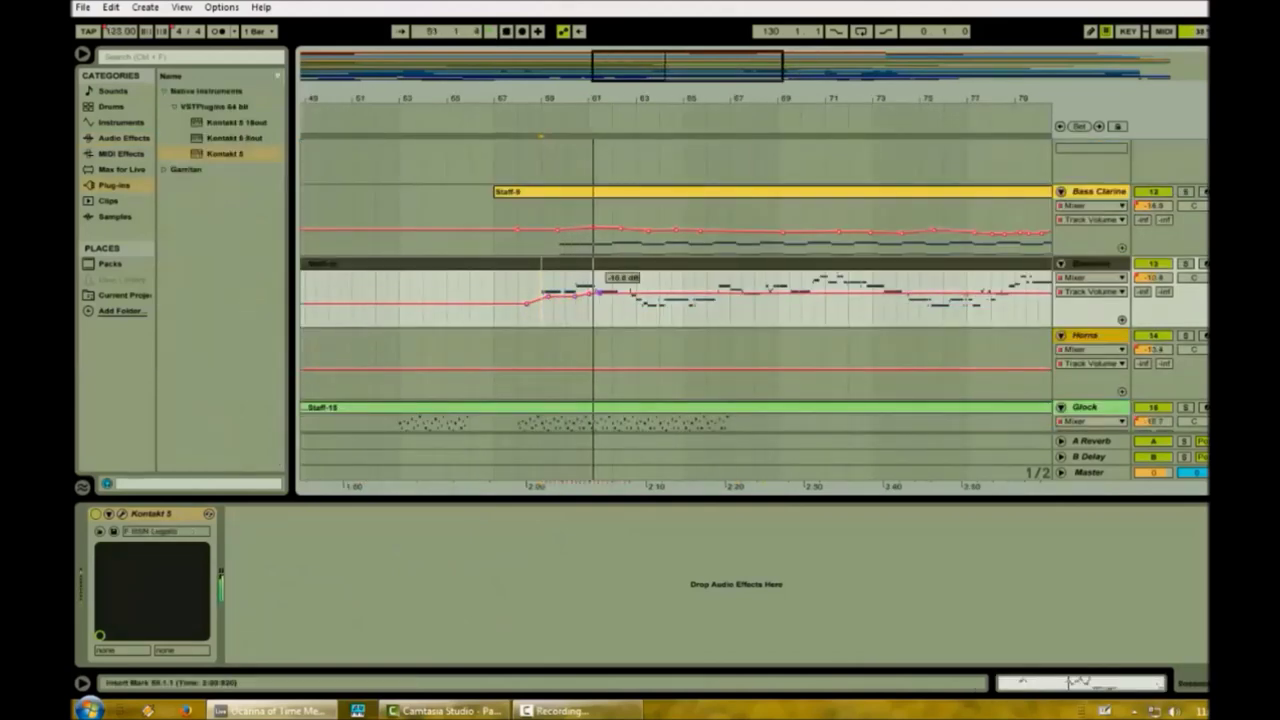
left_click_drag(608, 296, 609, 299)
left_click(620, 299)
left_click(628, 299)
left_click(632, 299)
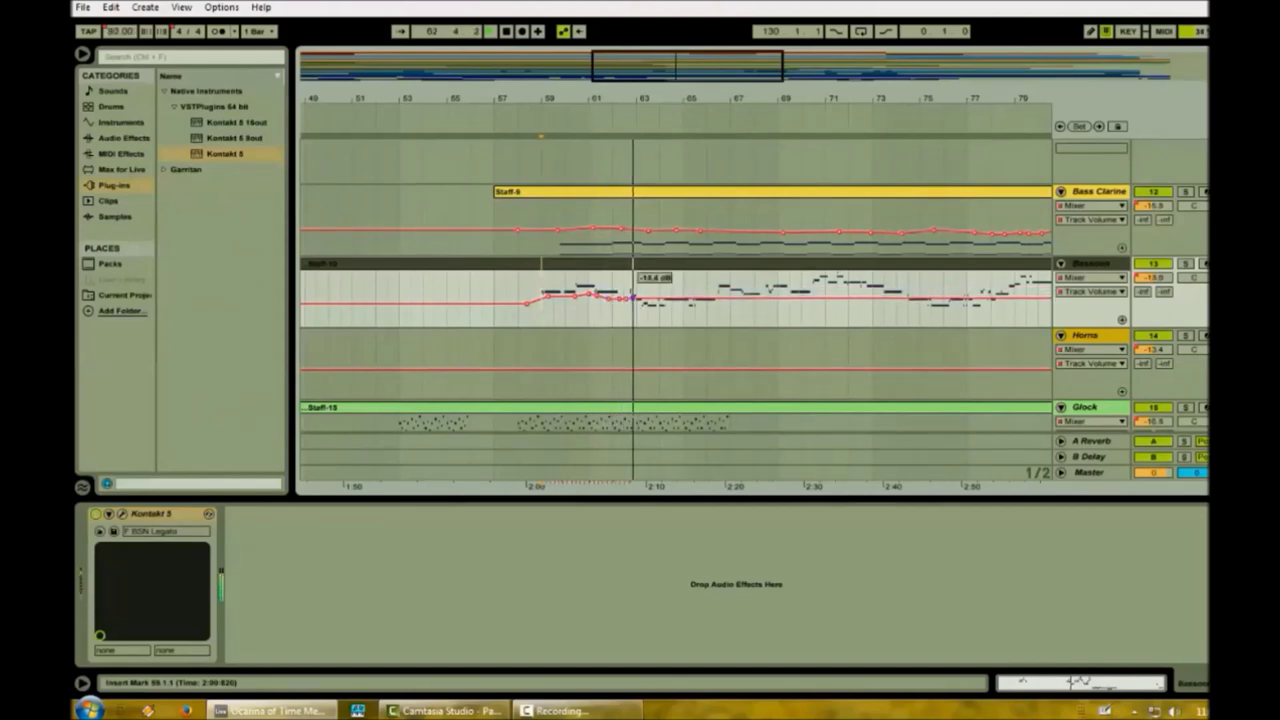
left_click_drag(640, 299, 493, 318)
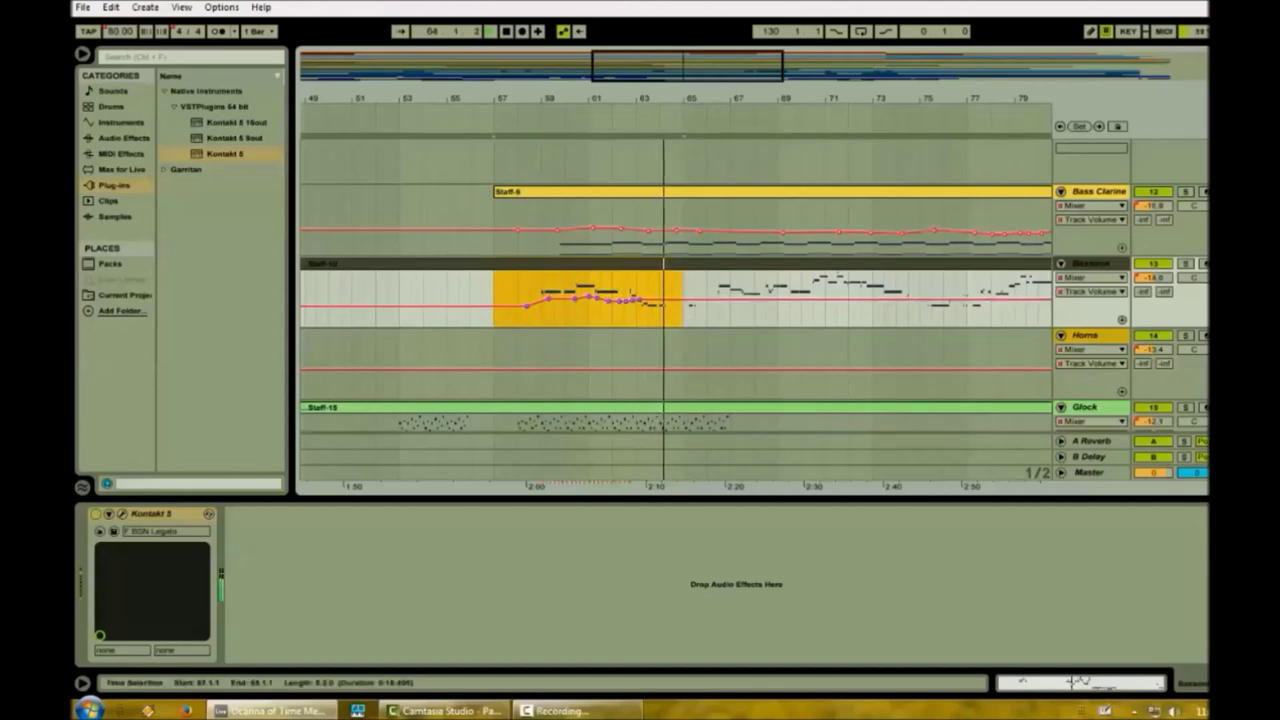
Continue the Bassoons volume breakpoints from about bar 64 to bar 72, raising the level gradually with the melody.
mouse_move(664, 300)
left_mouse_down()
mouse_move(718, 301)
mouse_move(717, 313)
mouse_move(718, 297)
mouse_move(773, 309)
left_mouse_up()
left_click(686, 304)
left_click_drag(771, 299, 829, 295)
left_click(791, 296)
left_click_drag(757, 64, 800, 65)
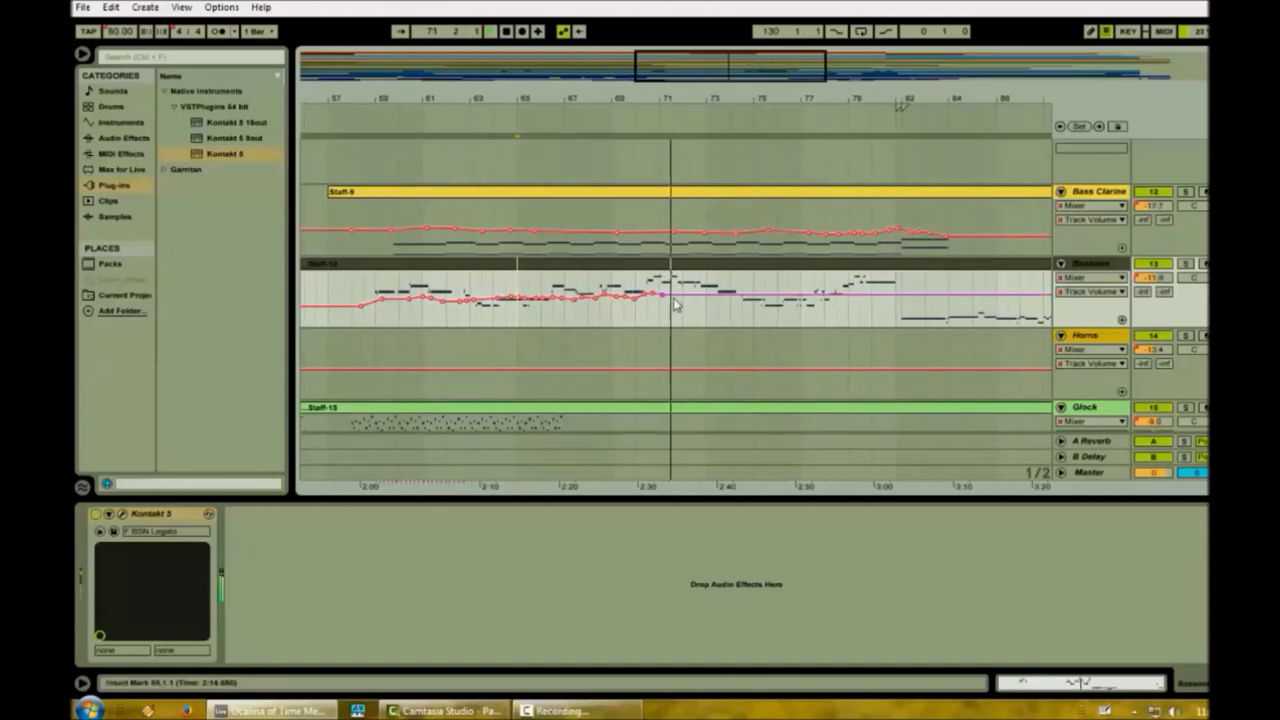
left_click_drag(672, 294, 696, 289)
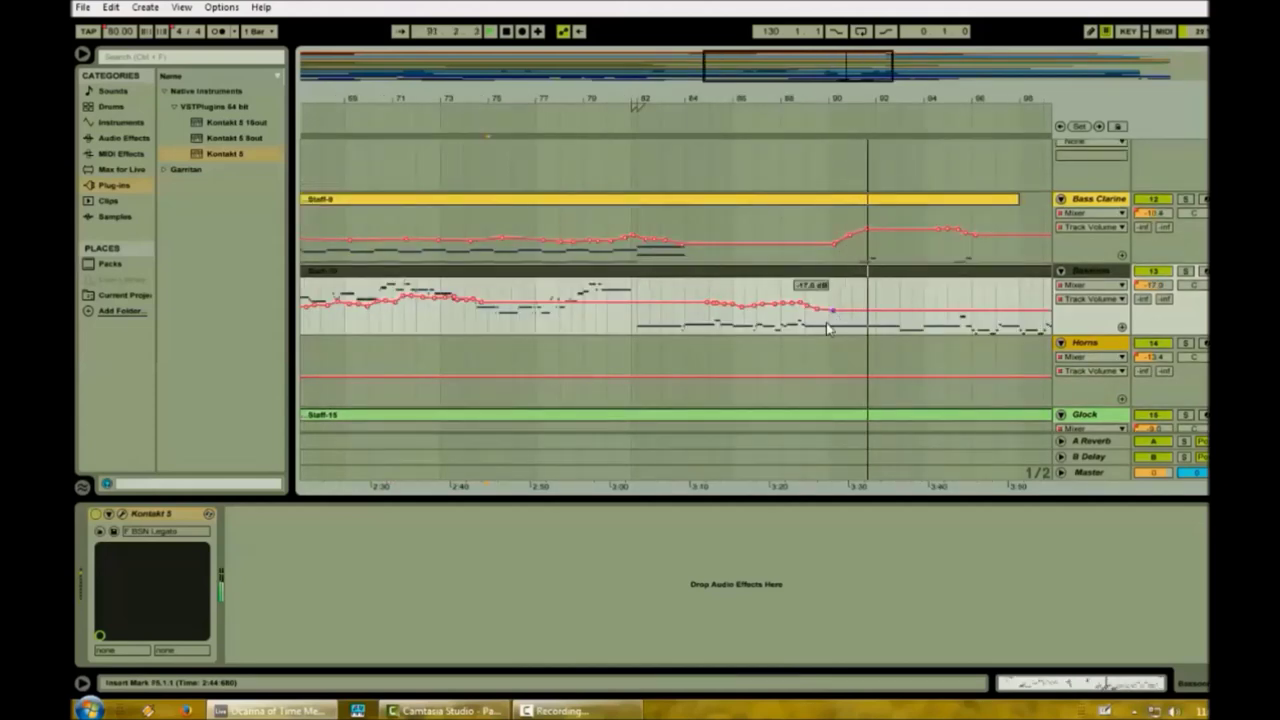
Add Bassoons volume breakpoints from about bar 92 to bar 94, raising the level slightly after bar 92.
left_click_drag(814, 76, 868, 75)
left_click(662, 310)
left_click(676, 311)
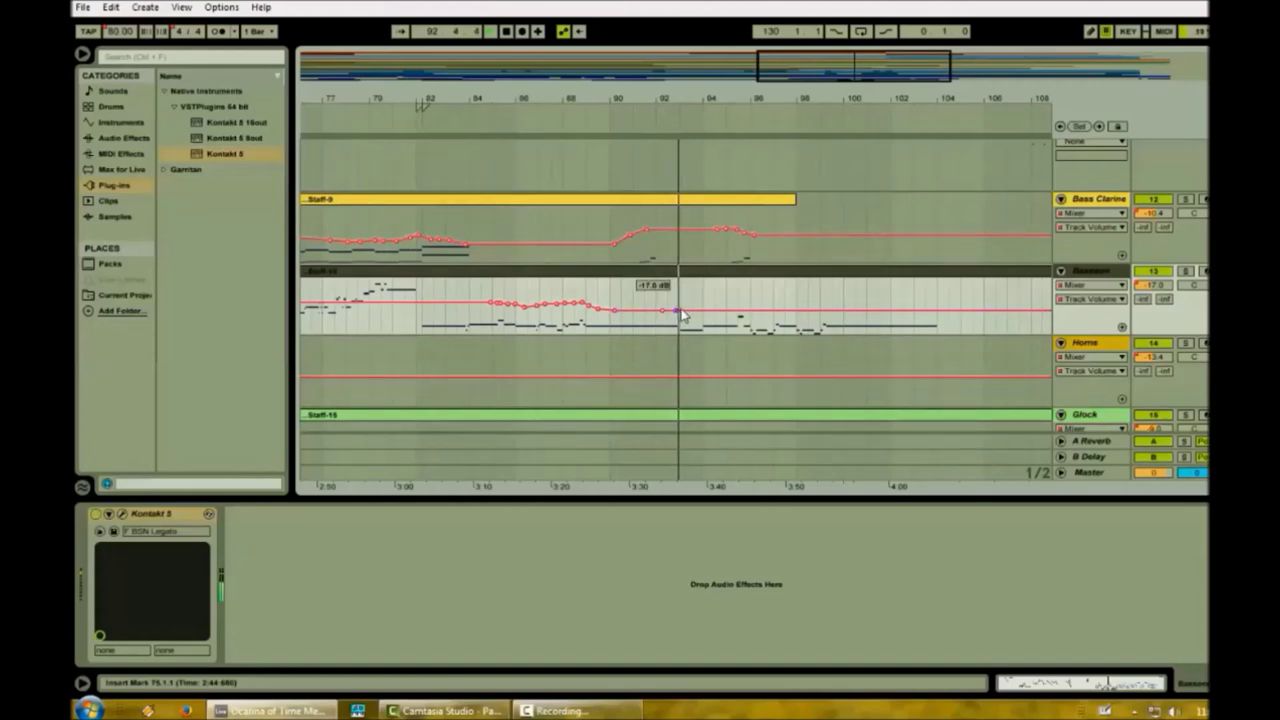
left_click_drag(686, 310, 686, 304)
left_click(692, 305)
left_click(700, 305)
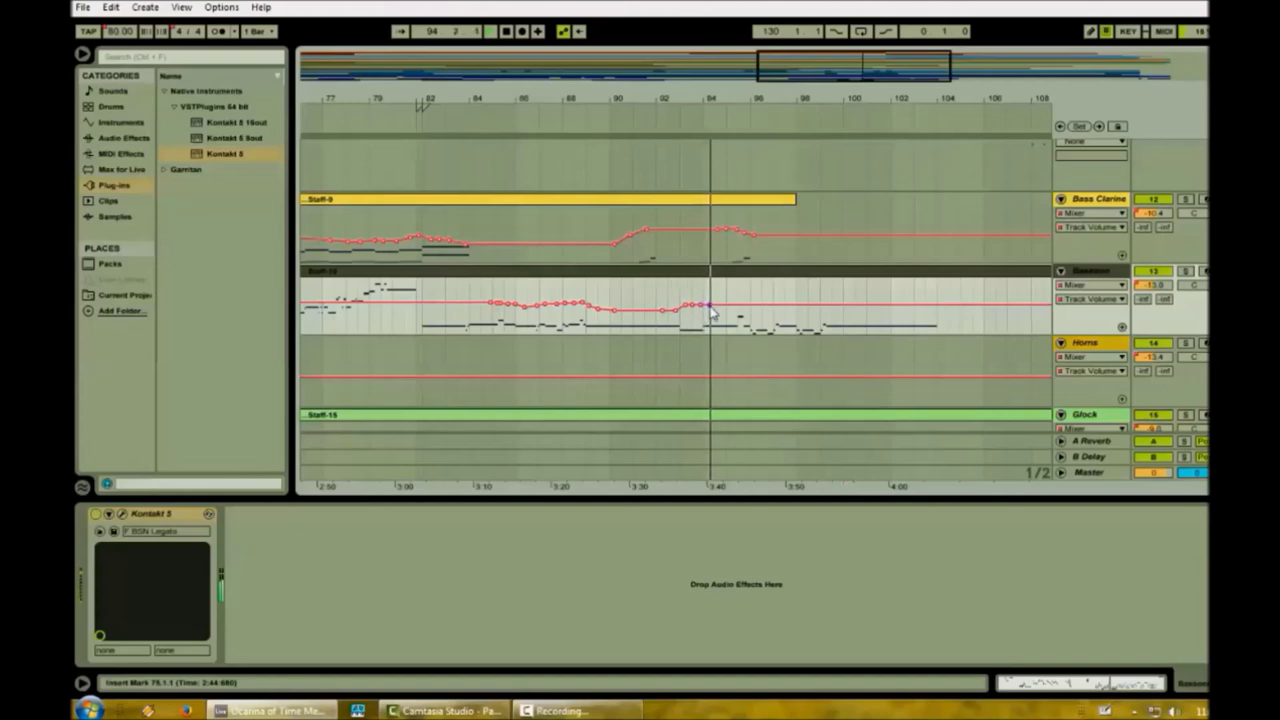
left_click(708, 305)
Raise the Bassoons volume to about -11.9 dB near bar 95 and add further breakpoints up to about bar 97.
left_click_drag(719, 305, 739, 302)
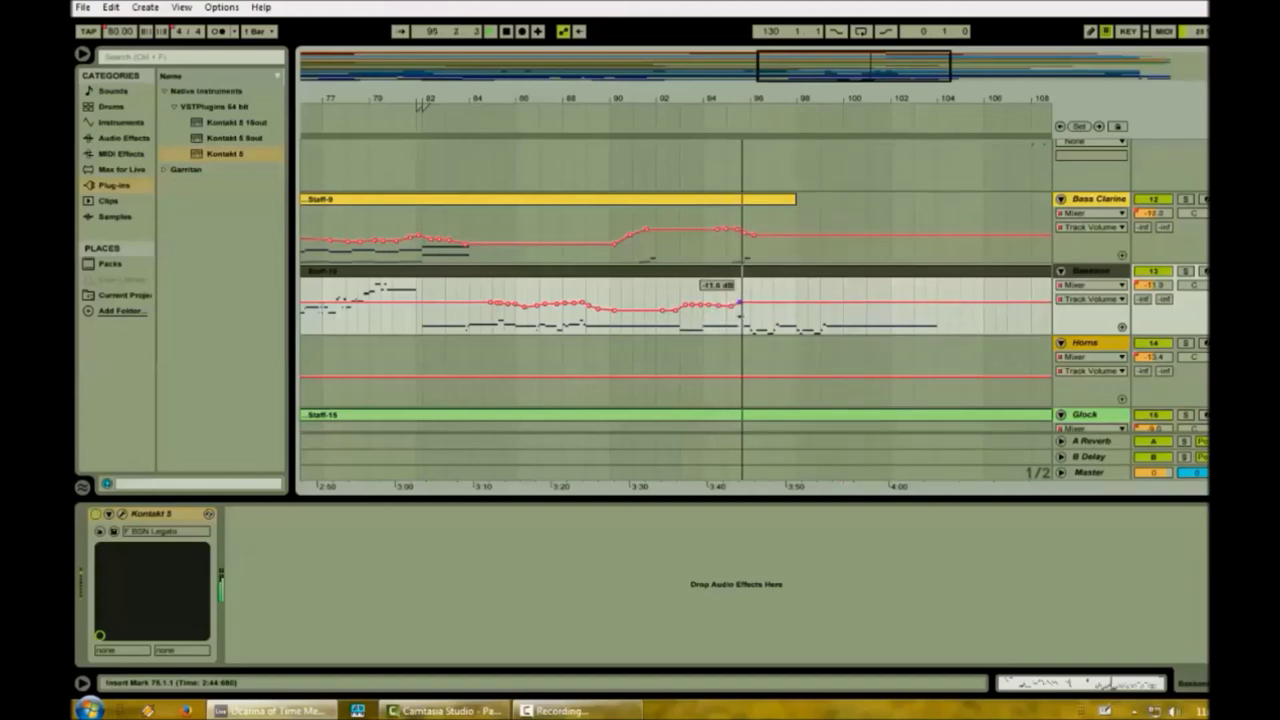
left_click_drag(739, 302, 766, 304)
left_click(754, 304)
left_click(774, 304)
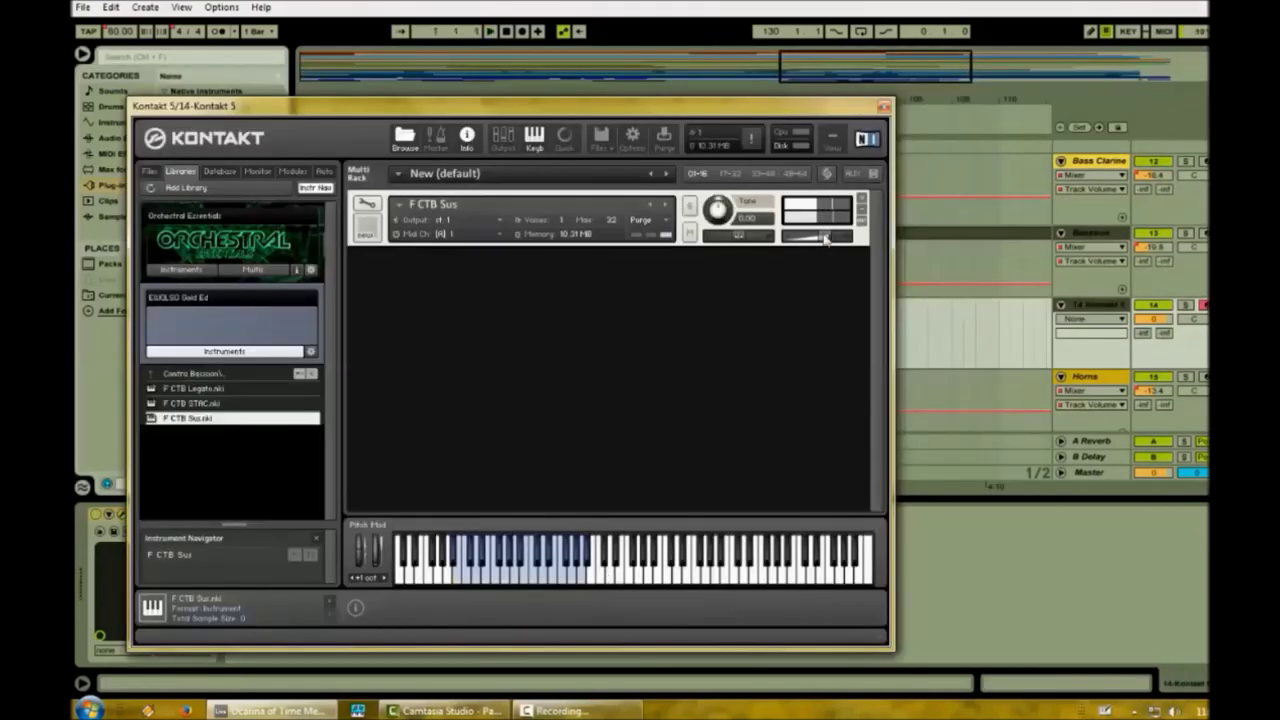
Raise the F CTB Sus instrument's volume in Kontakt, and add volume breakpoints on its track 14 around bars 95 to 97.
left_click_drag(825, 238, 847, 236)
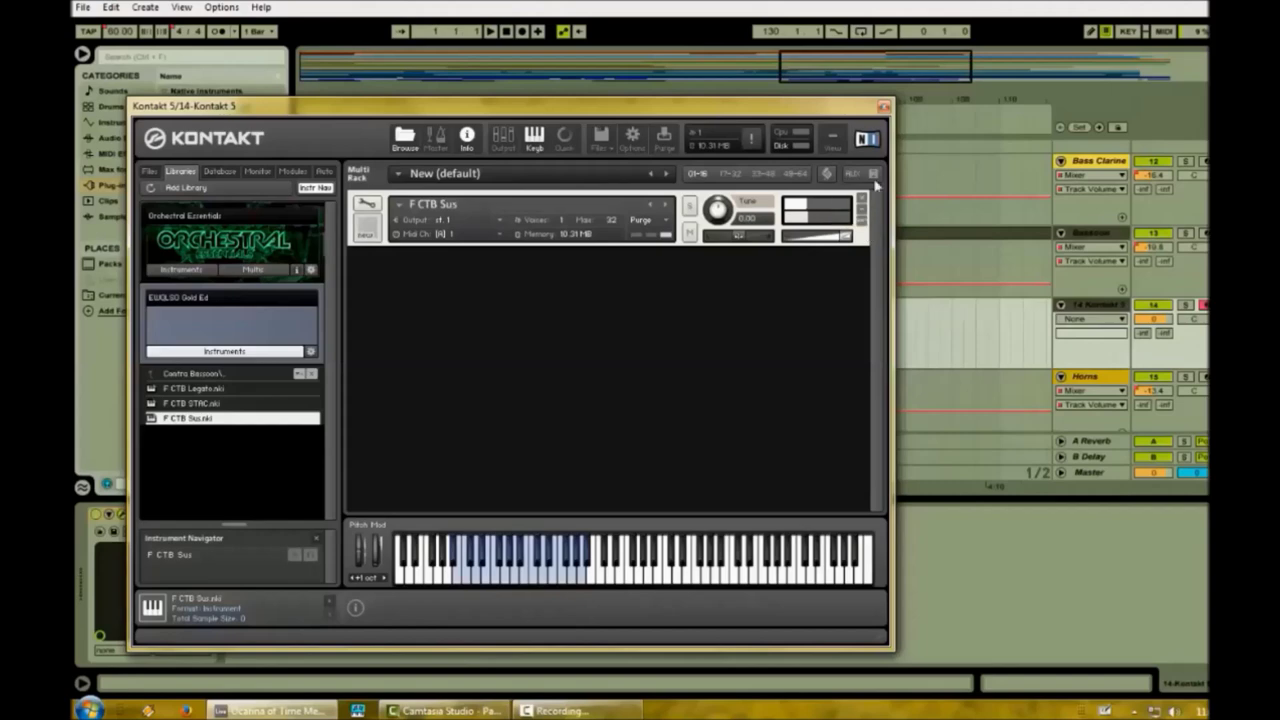
left_click(884, 108)
left_click(660, 330)
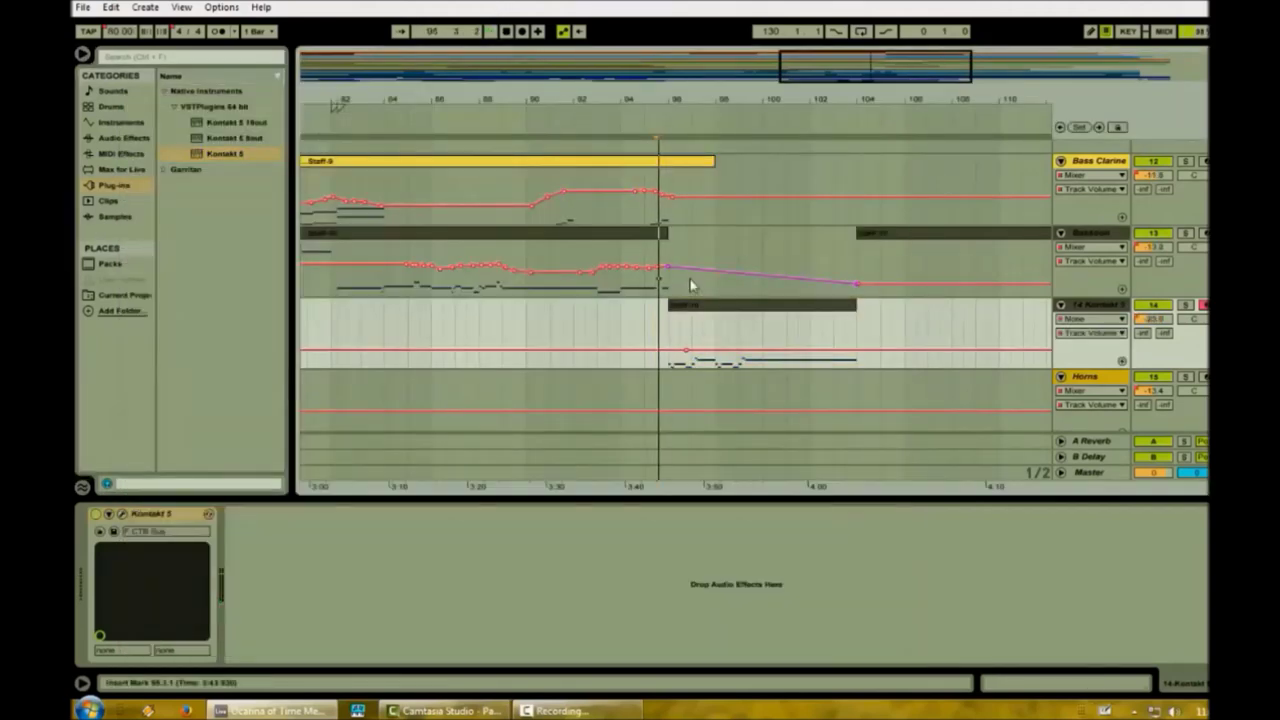
left_click(654, 349)
left_click_drag(667, 349, 693, 350)
left_click(678, 345)
left_click(685, 348)
left_click(699, 350)
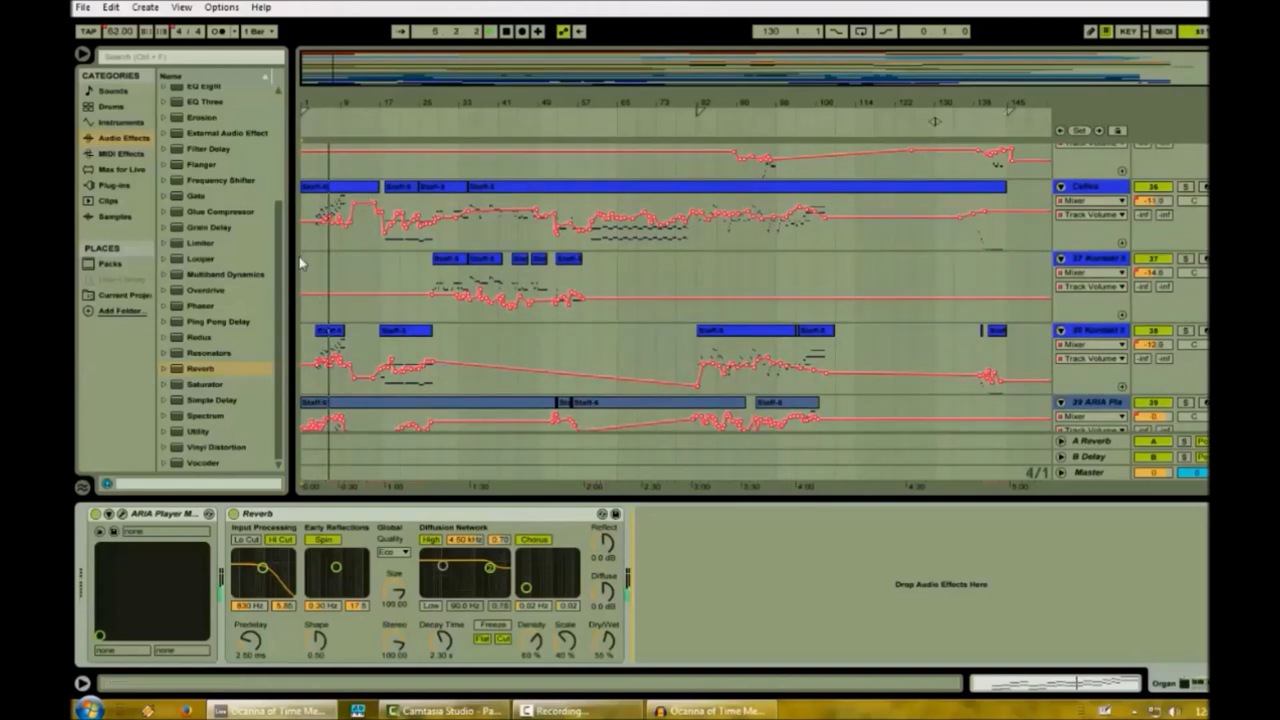
Examine the volume automation of the Kontakt 5, Cellos and Fusion Kit tracks during playback, focusing on bars 4 to 21.
left_click(322, 372)
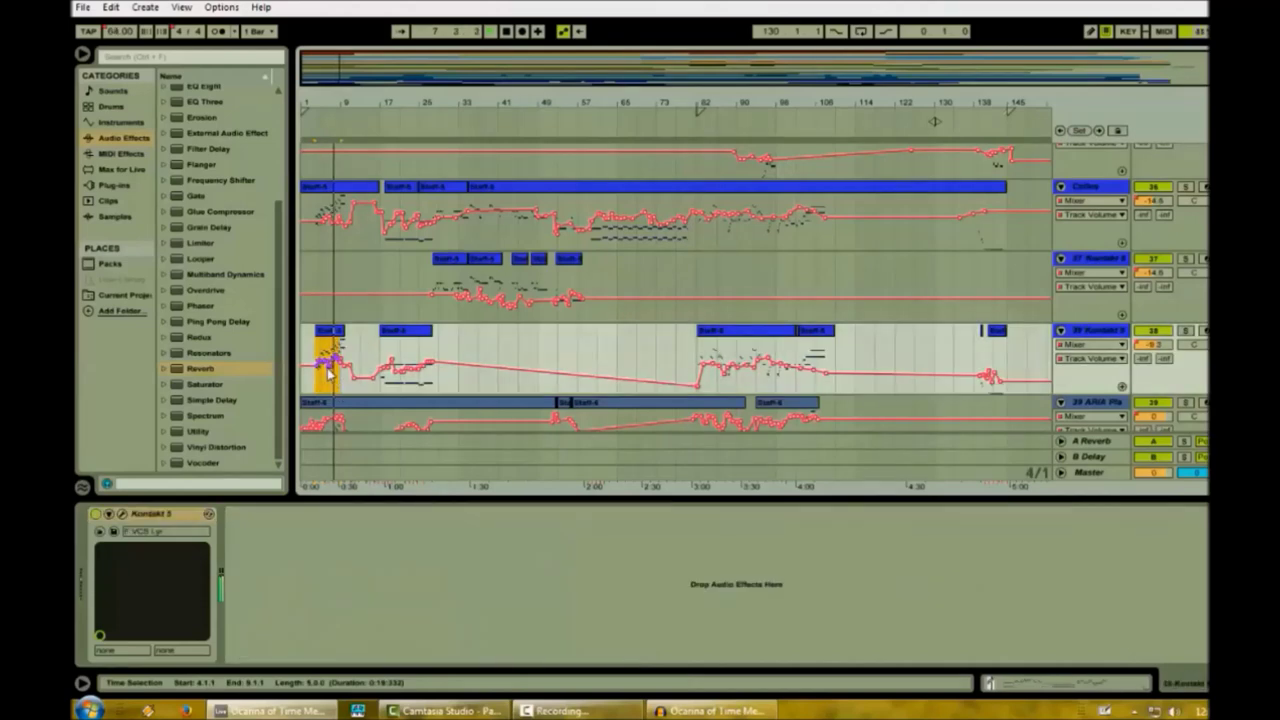
left_click(327, 216)
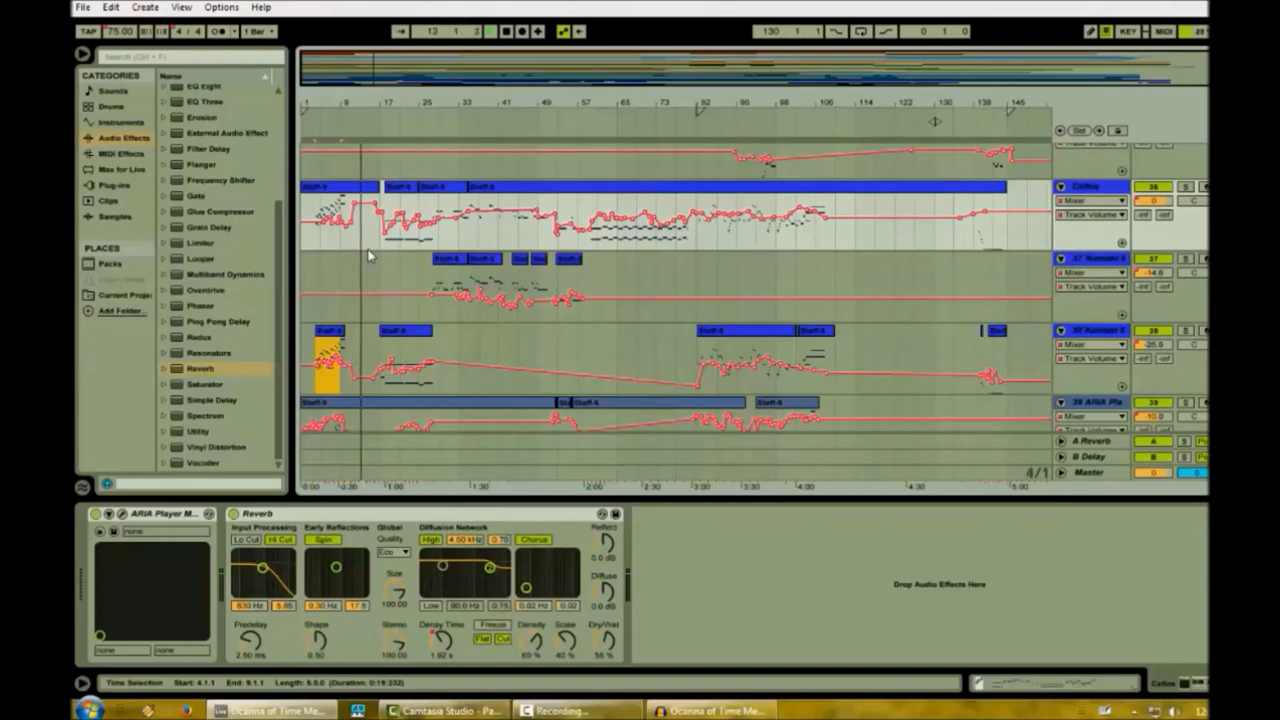
scroll(366, 250, "up", 5)
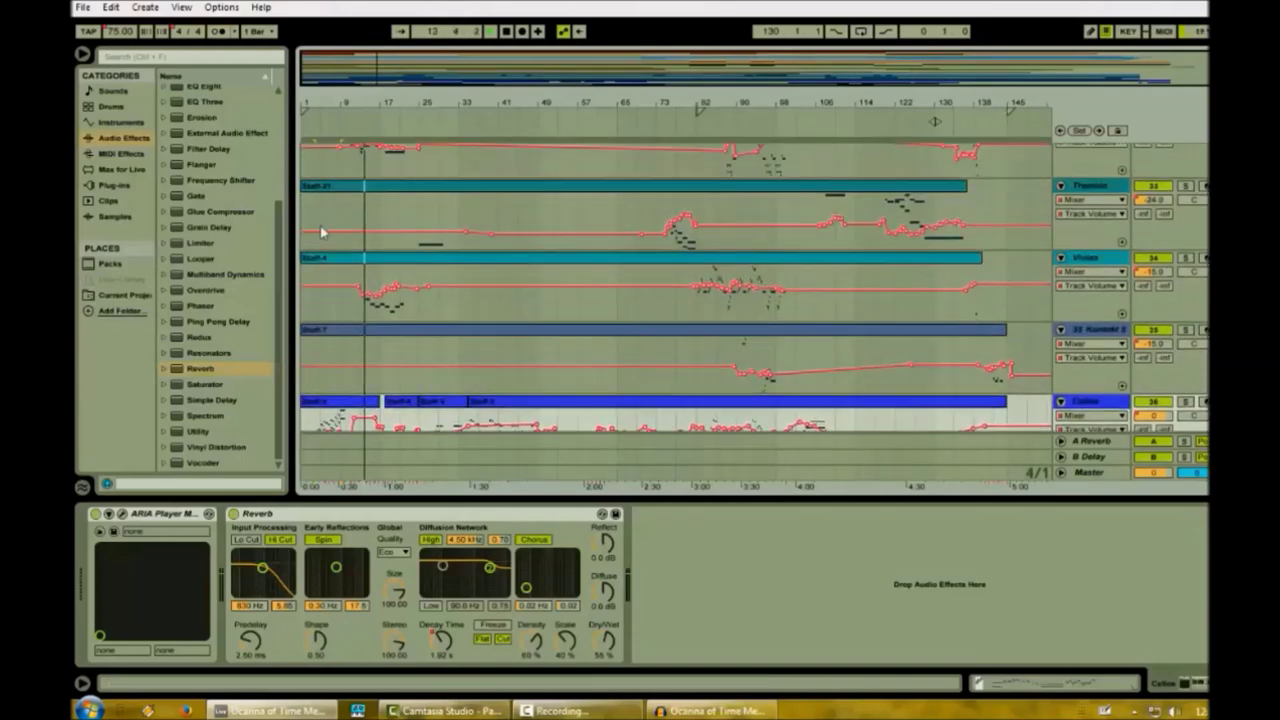
scroll(442, 395, "up", 5)
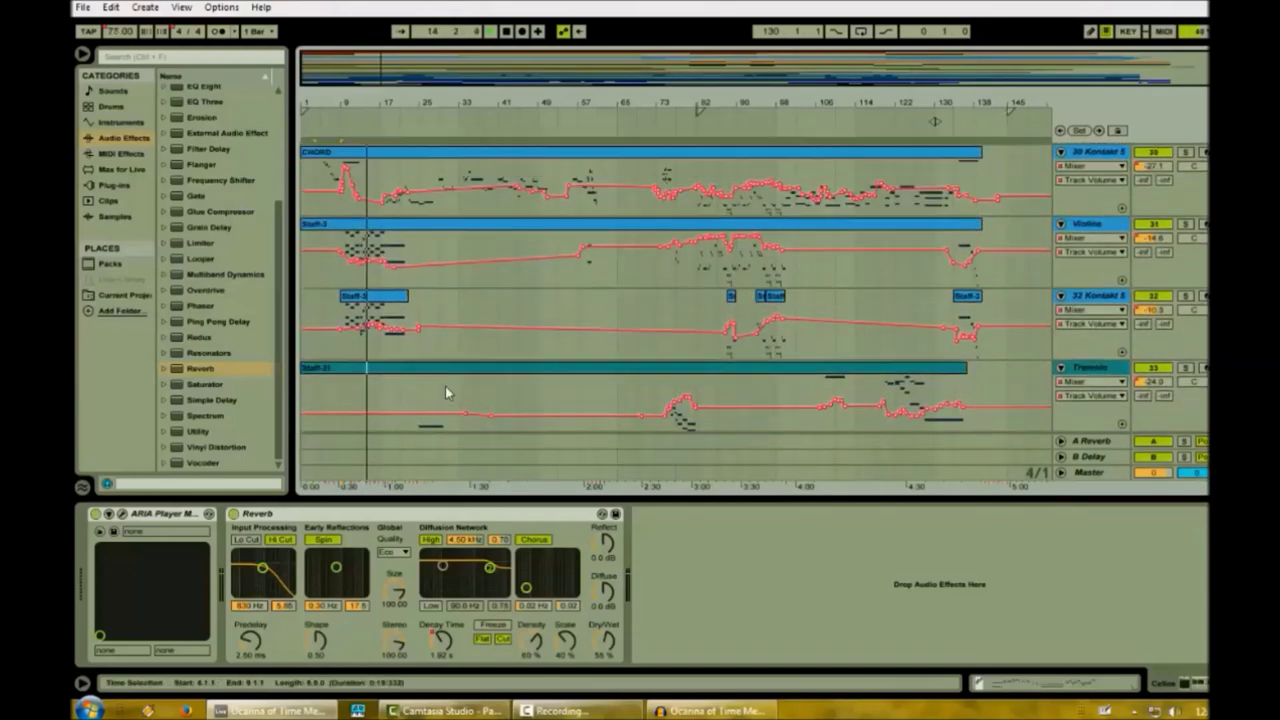
scroll(468, 300, "up", 5)
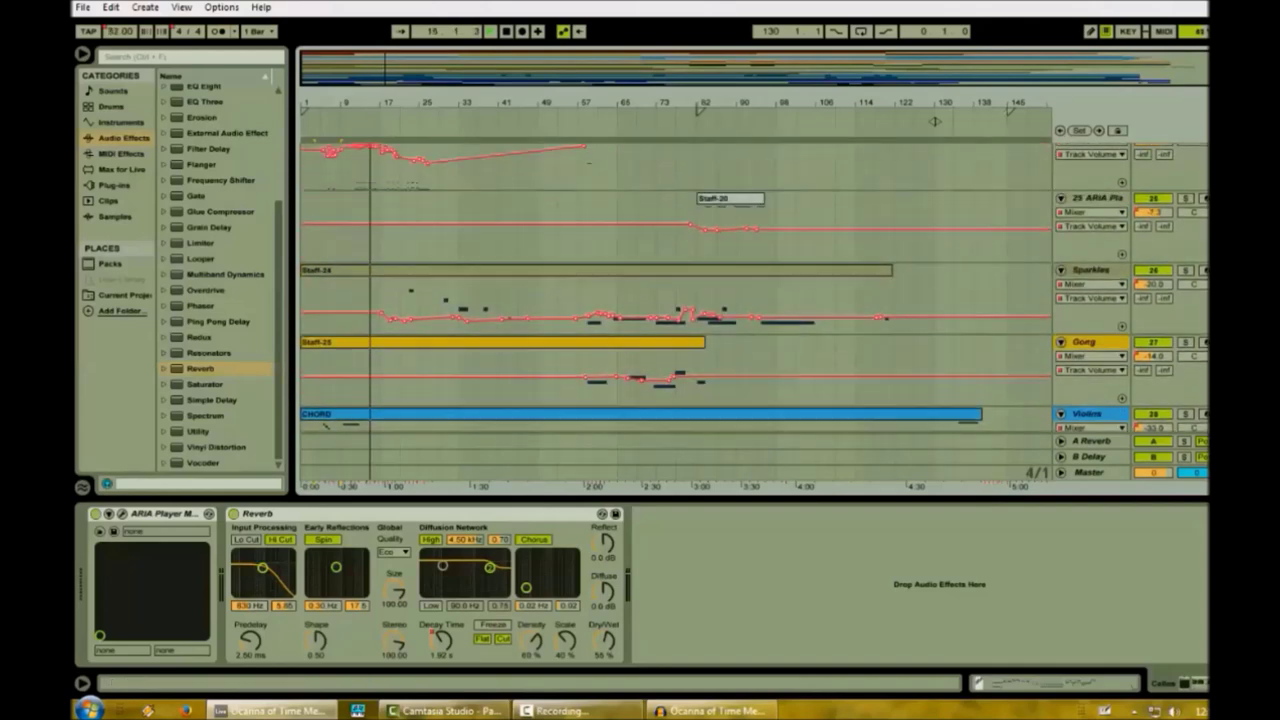
left_click(356, 305)
left_click(378, 305)
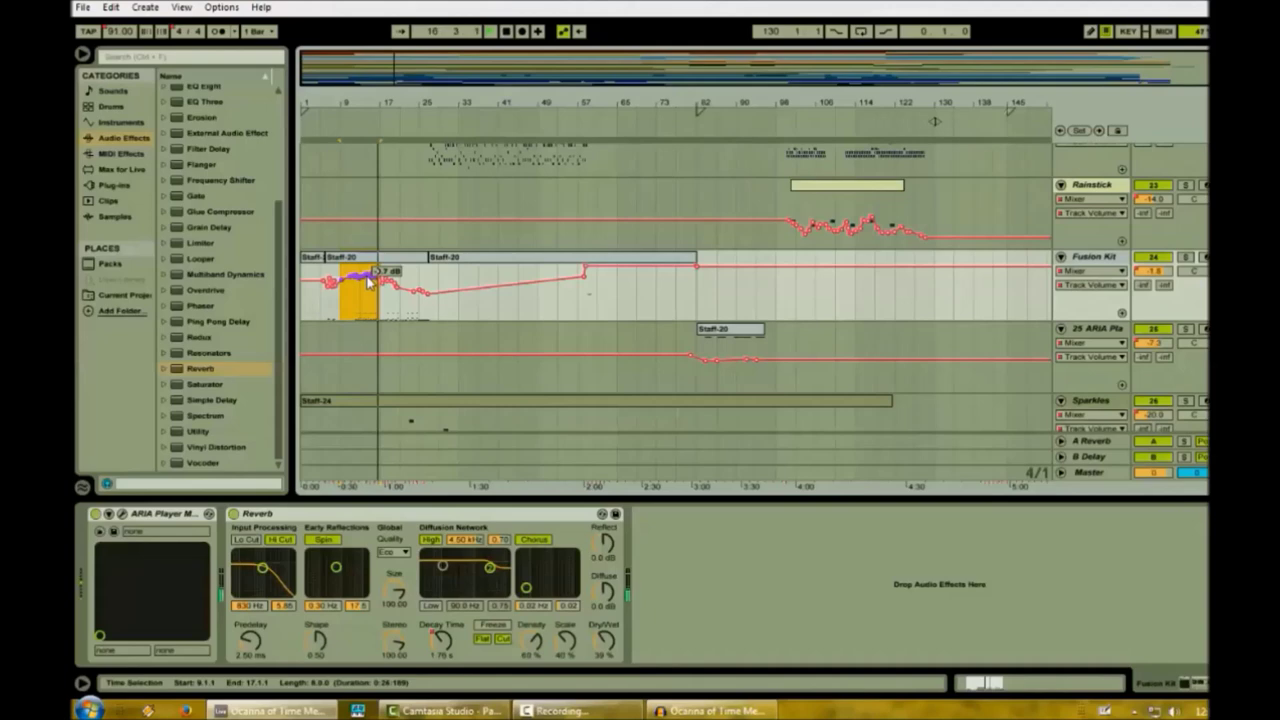
left_click_drag(381, 298, 396, 298)
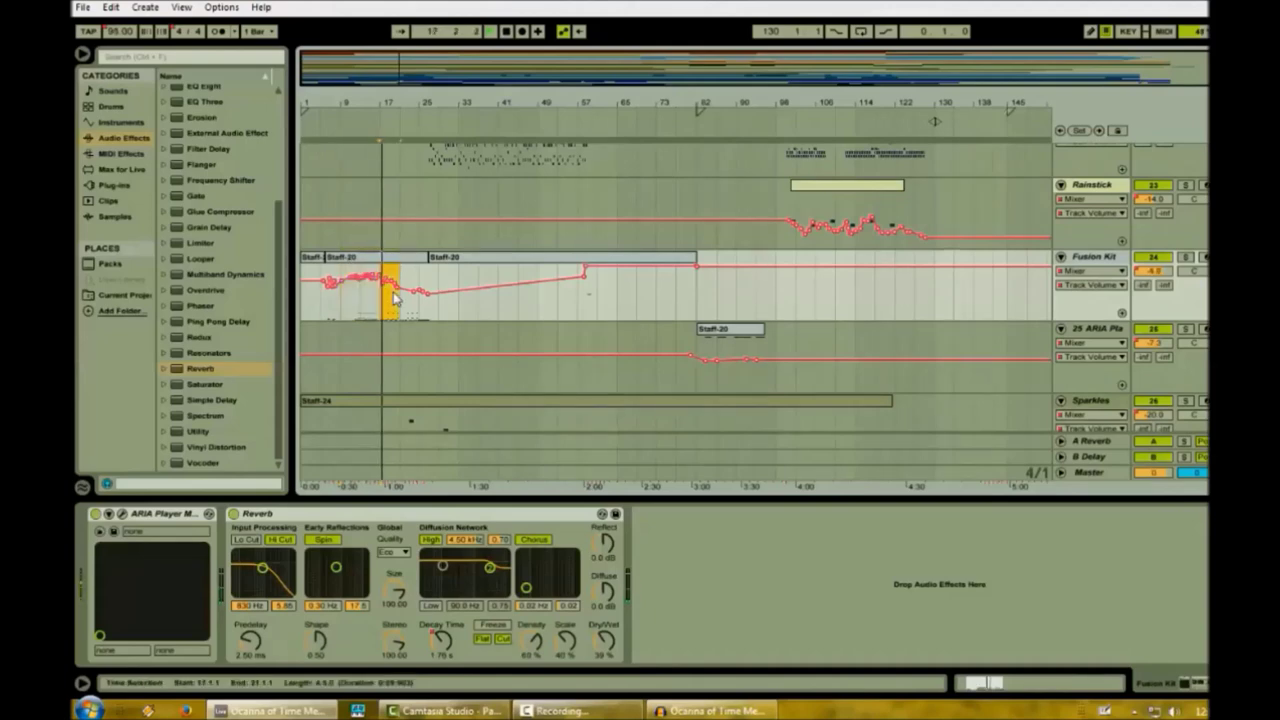
left_click(388, 306)
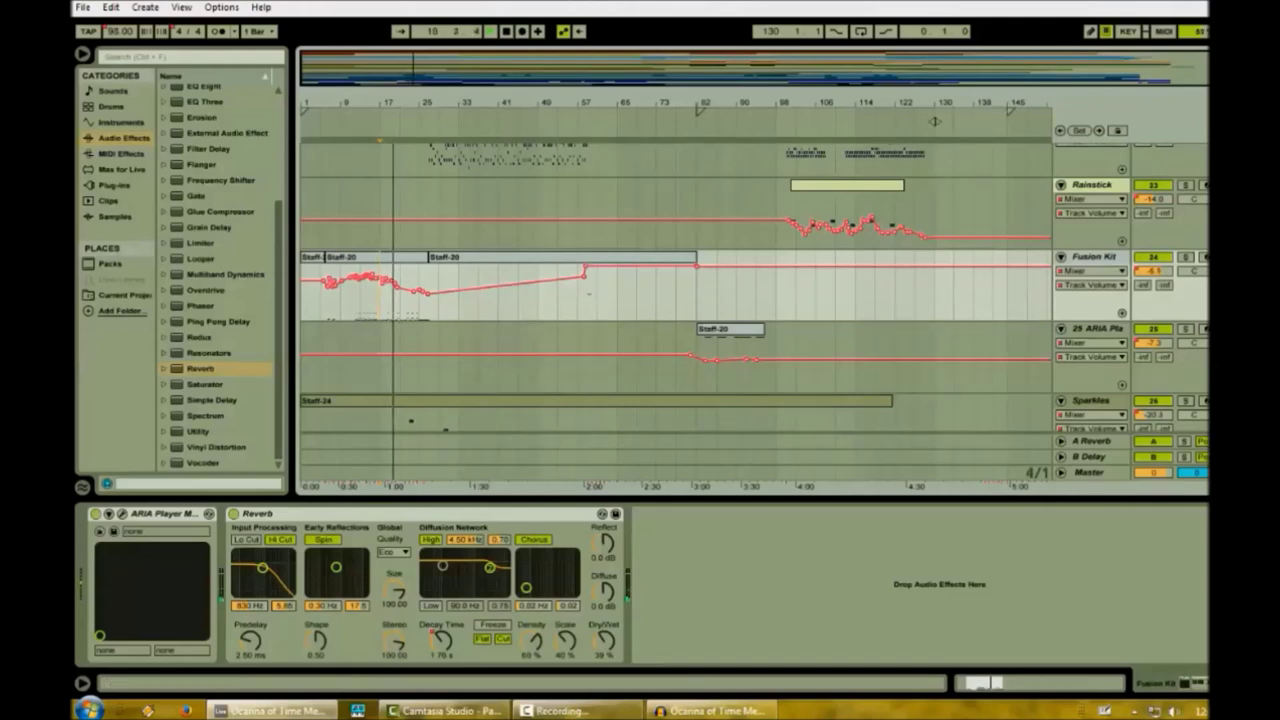
Examine the volume automation of the Timpani, Sparkles and Tablas percussion tracks, focusing on bars 17 to 33.
scroll(934, 121, "up", 10)
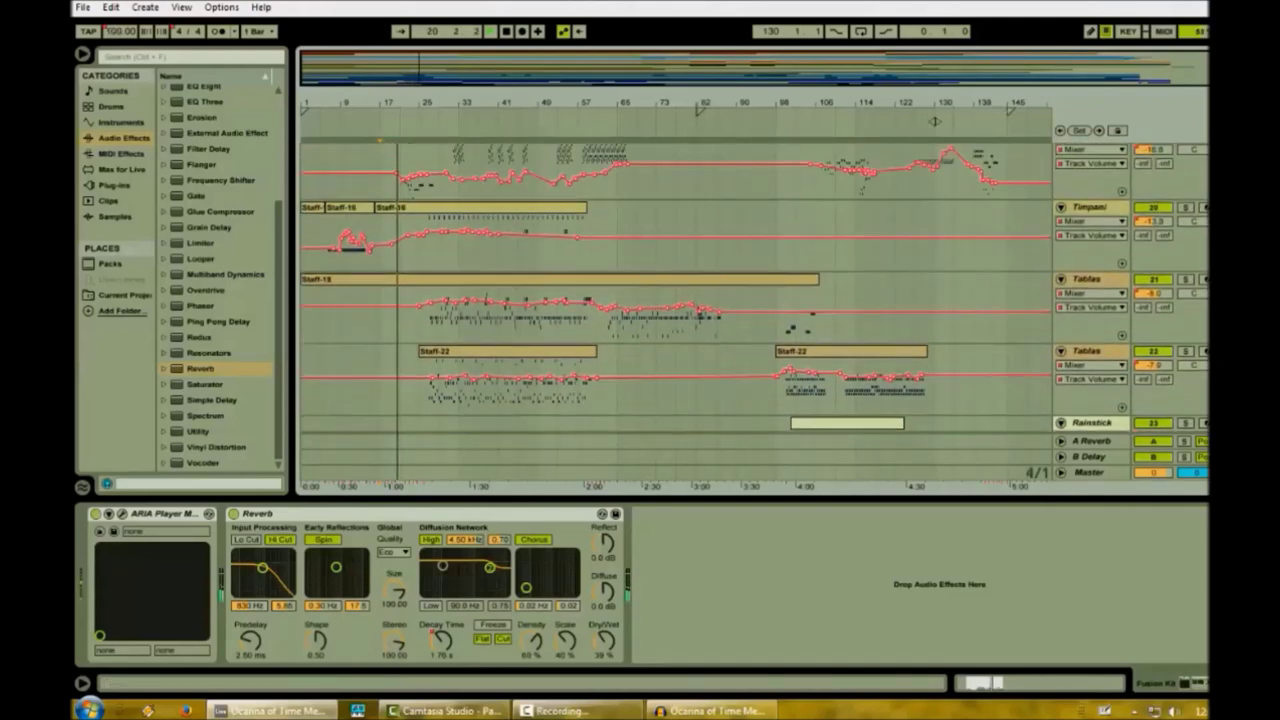
scroll(934, 121, "down", 6)
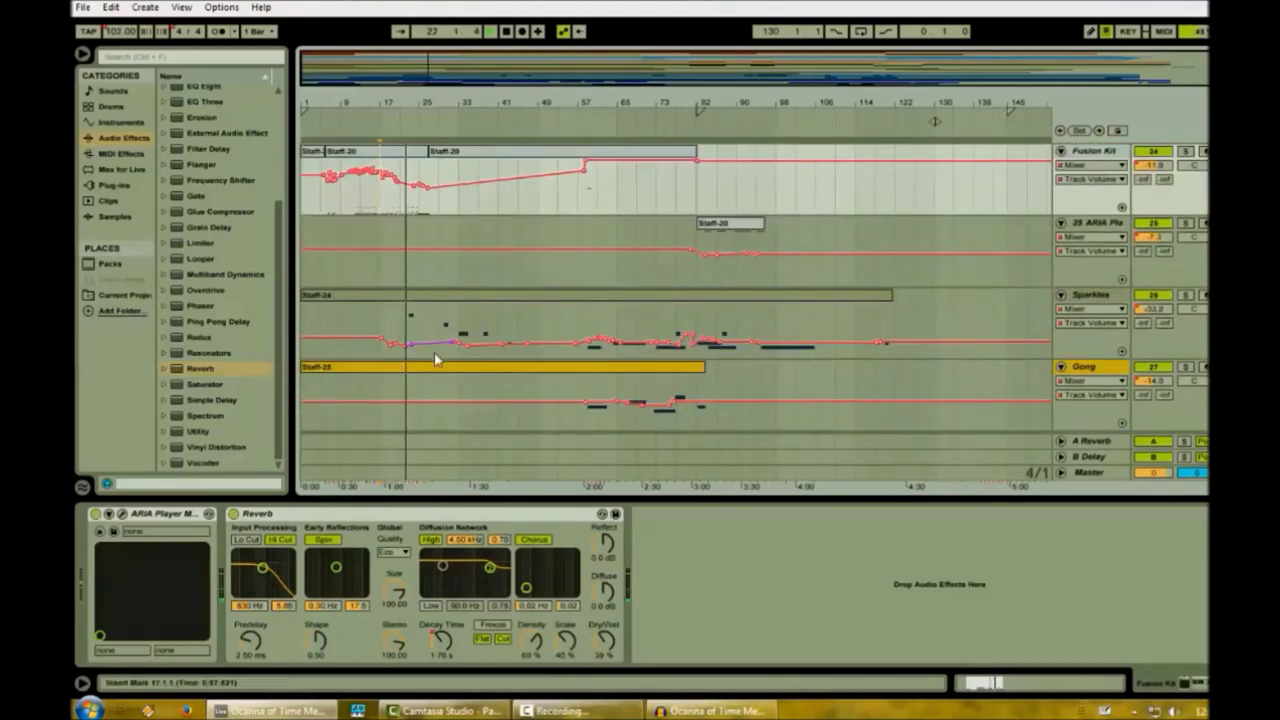
left_click(394, 350)
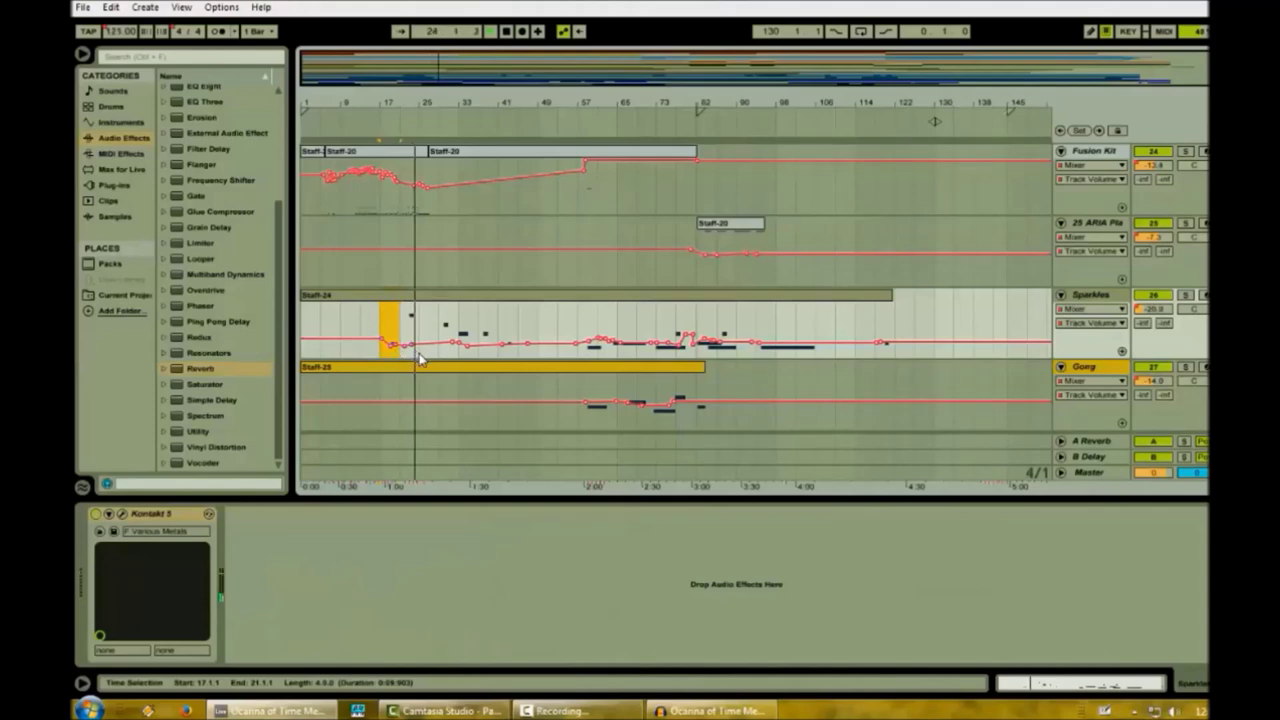
left_click(395, 350)
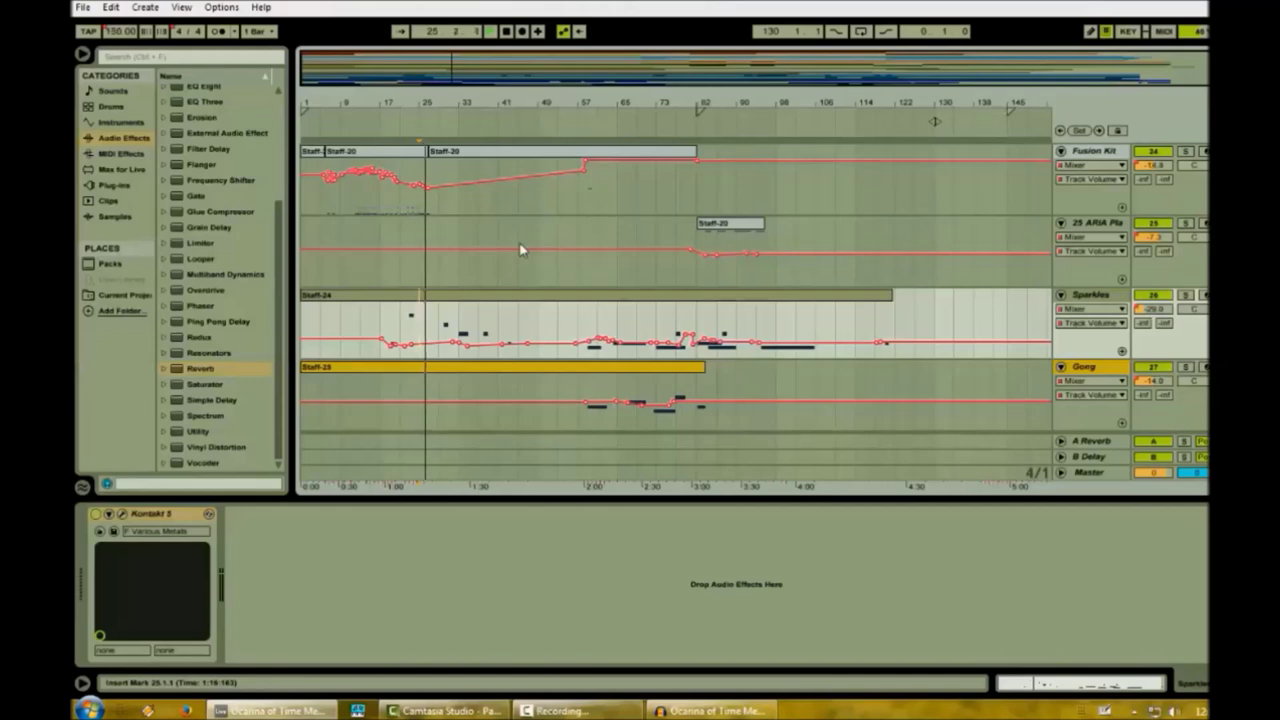
scroll(520, 250, "up", 5)
scroll(513, 268, "up", 2)
left_click(441, 282)
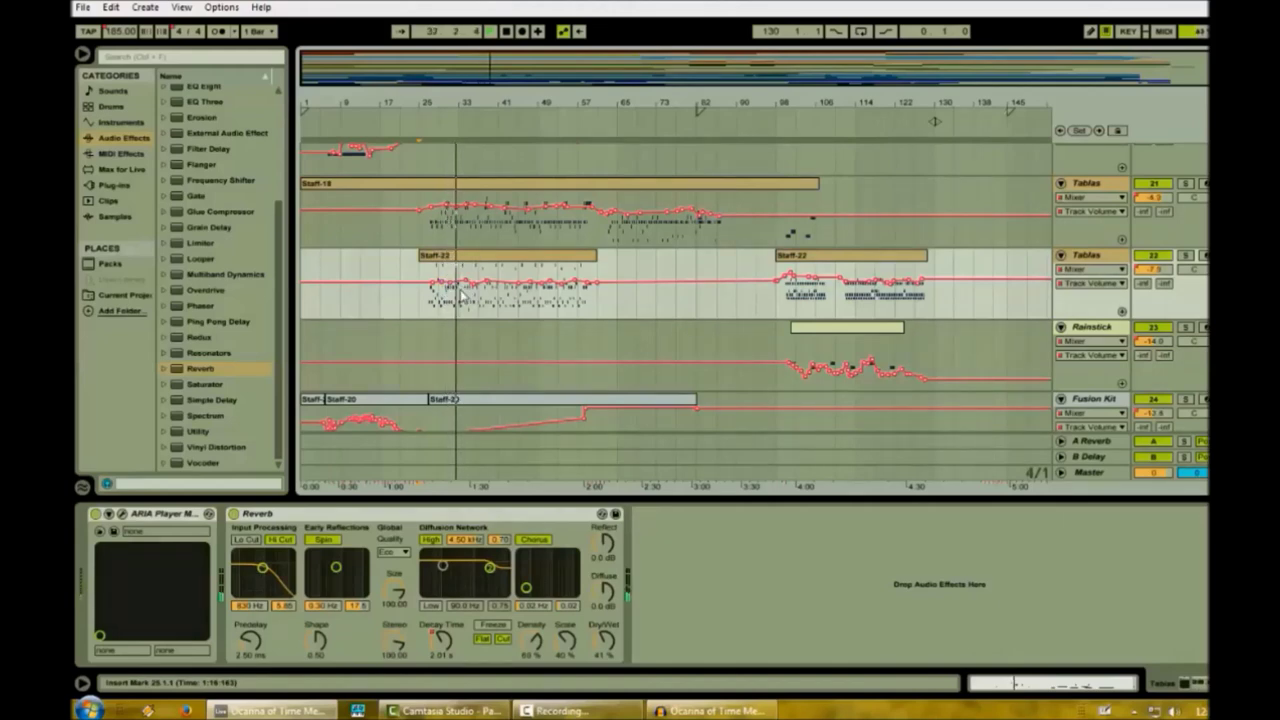
Examine the automation of the Glock, 5 ARIA Player, Harp and woodwind tracks, focusing on bars 41 to 45 of track 5.
scroll(675, 310, "up", 15)
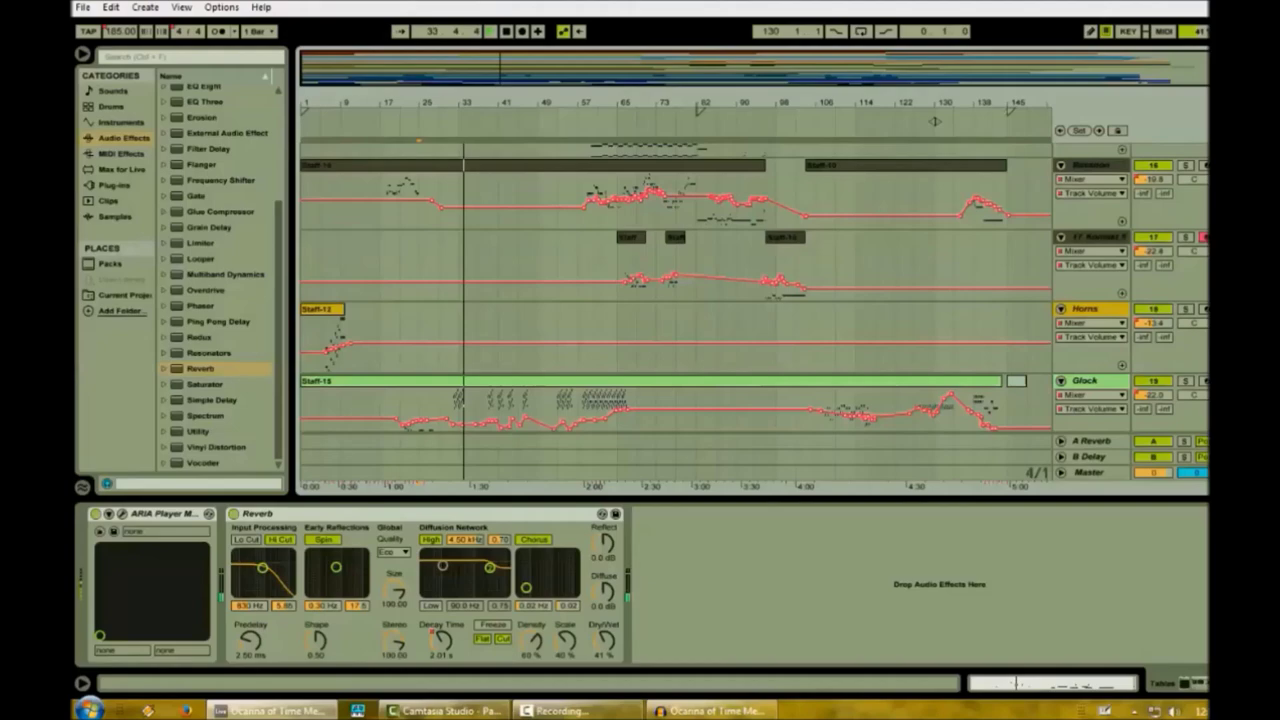
scroll(675, 310, "up", 2)
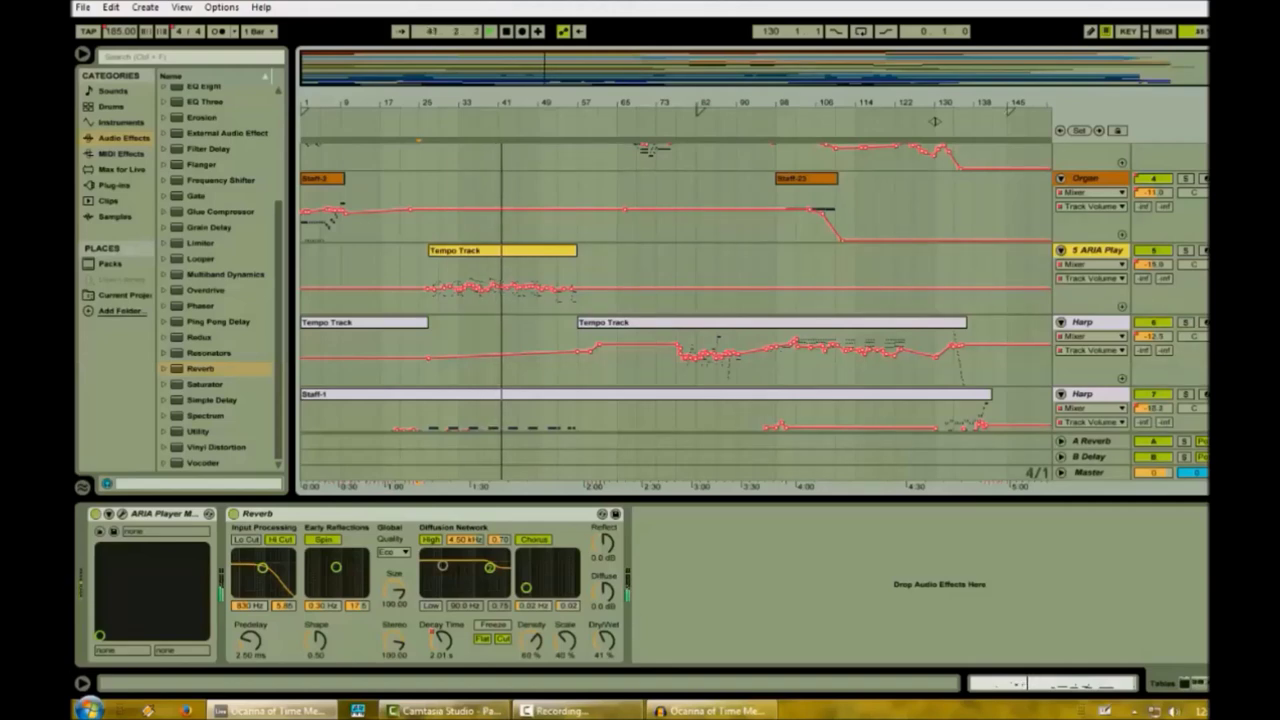
left_click(508, 298)
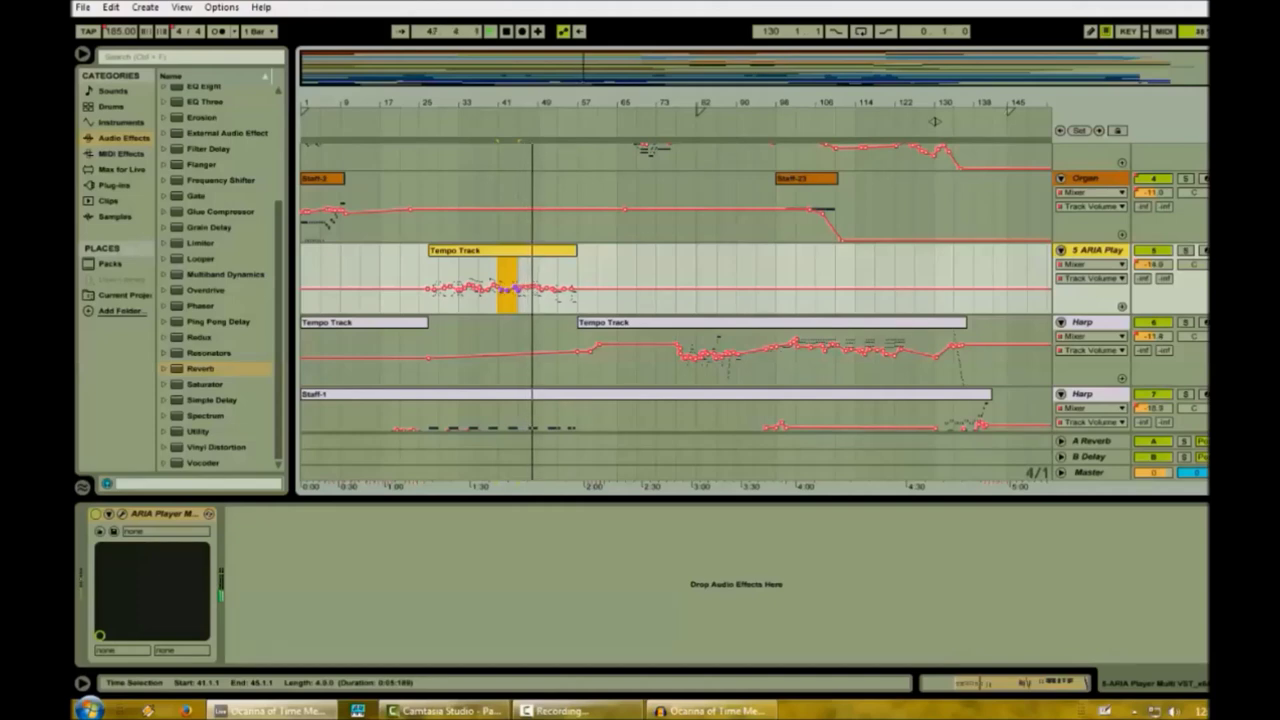
left_click(521, 308)
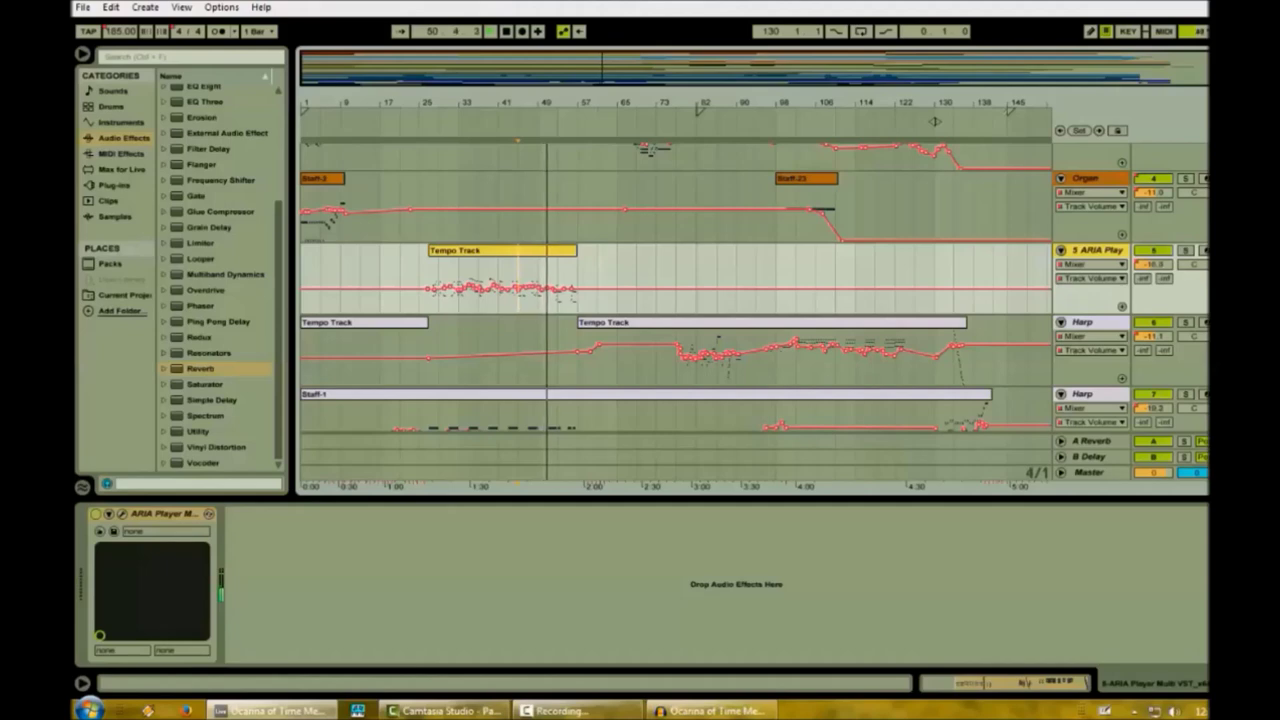
scroll(675, 310, "down", 3)
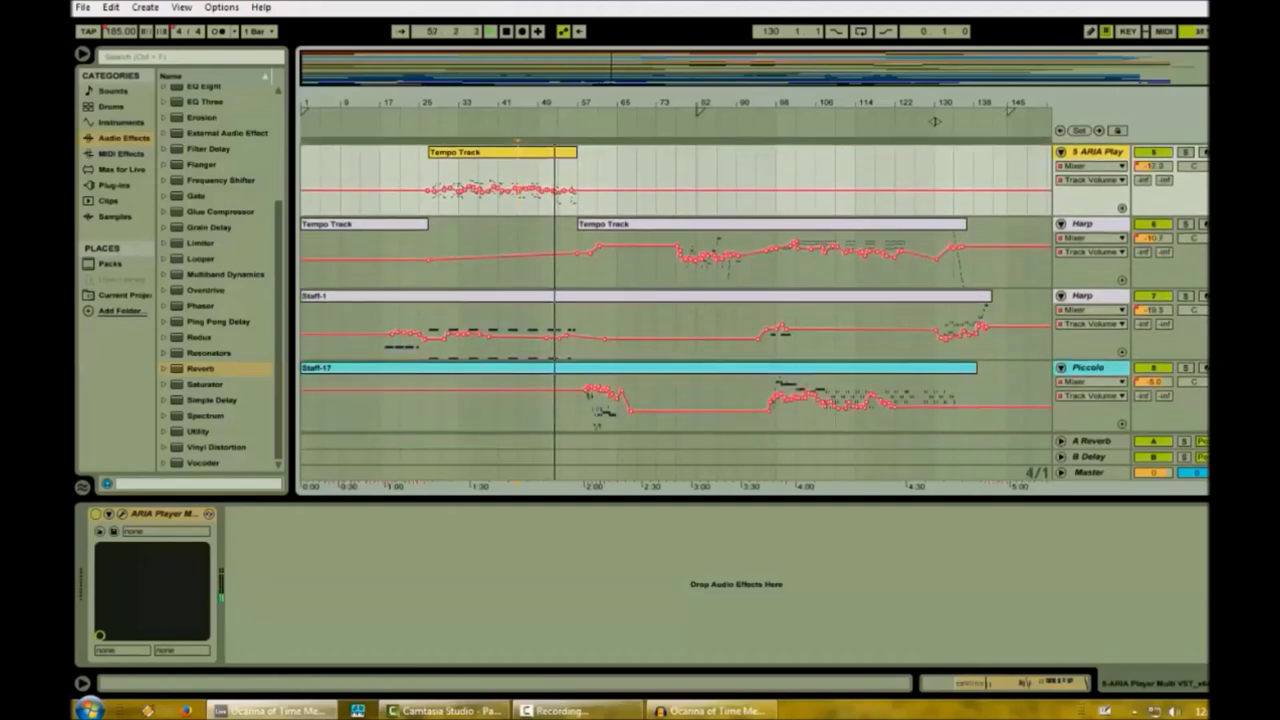
scroll(675, 310, "down", 4)
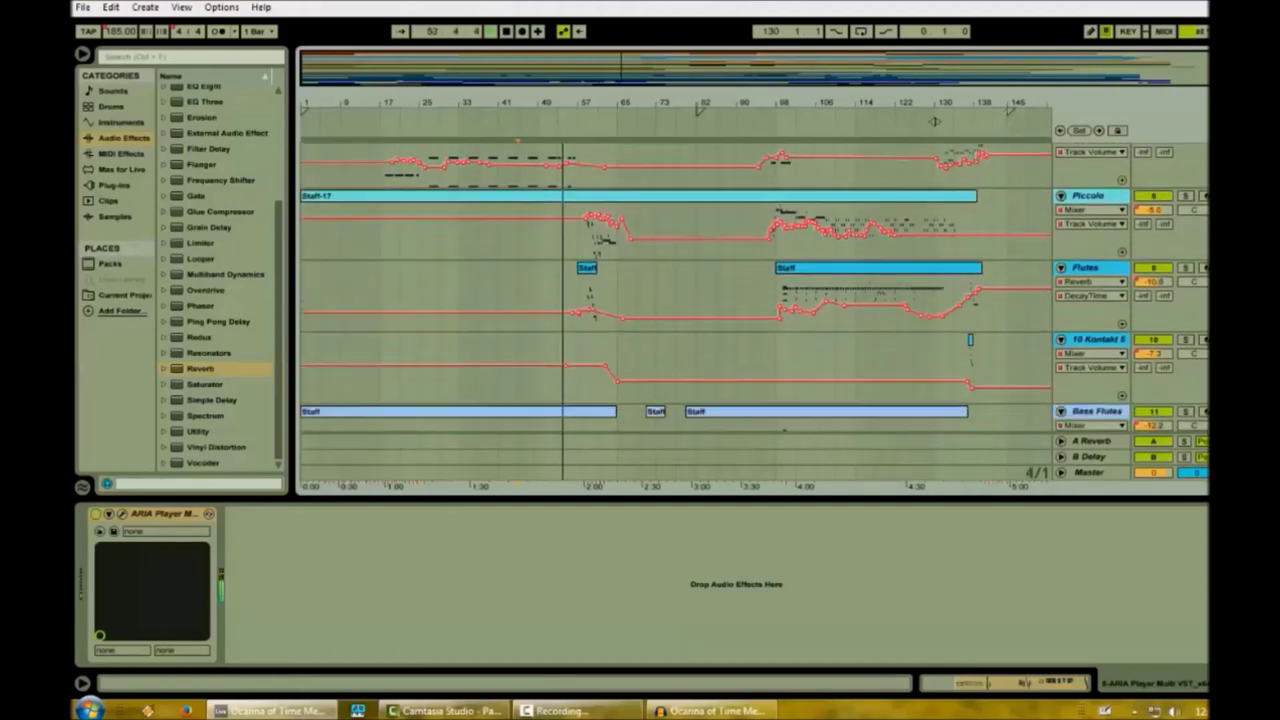
scroll(675, 310, "down", 10)
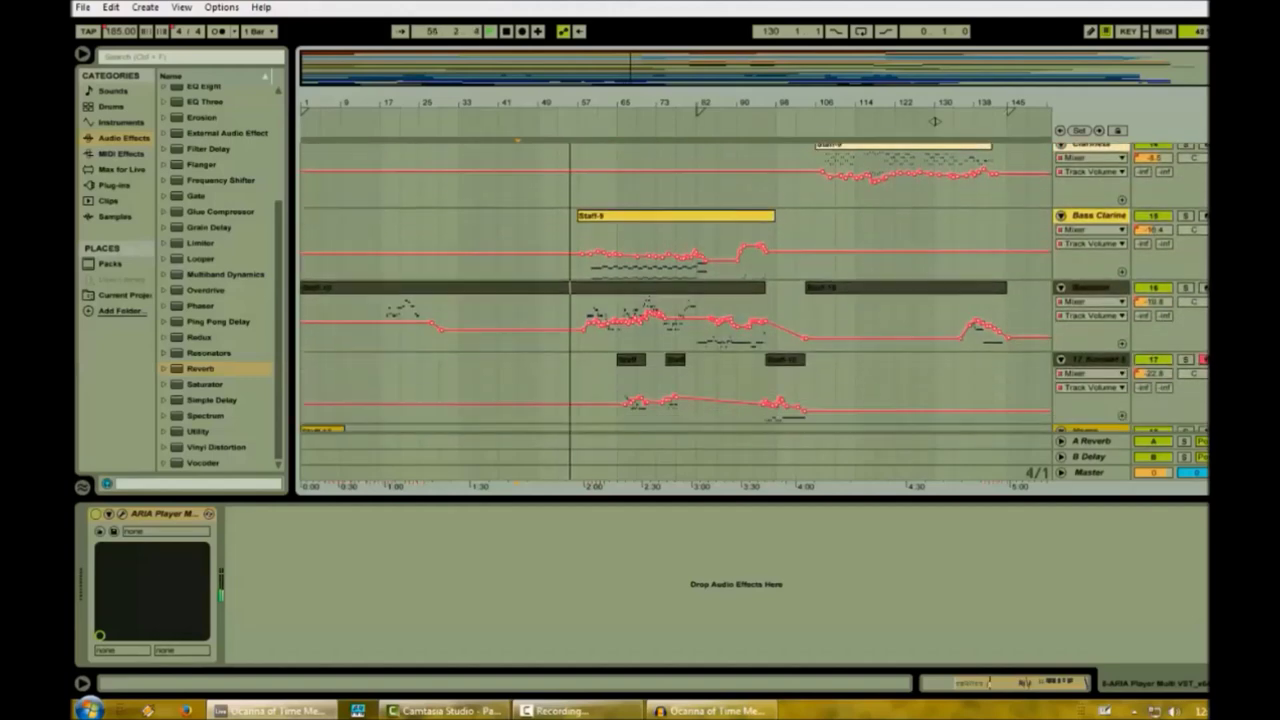
Add volume breakpoints on the Glock track so its level peaks near bar 65 and dips slightly right after the peak.
scroll(675, 310, "down", 1)
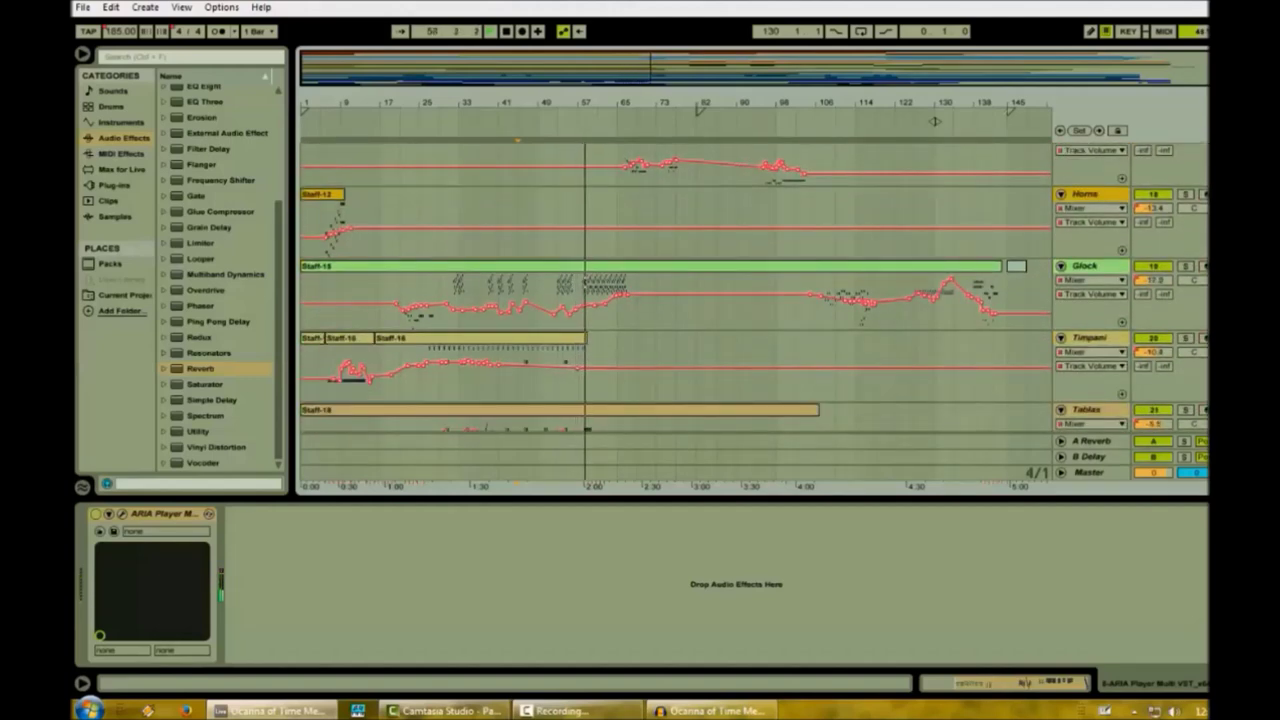
left_click(598, 290)
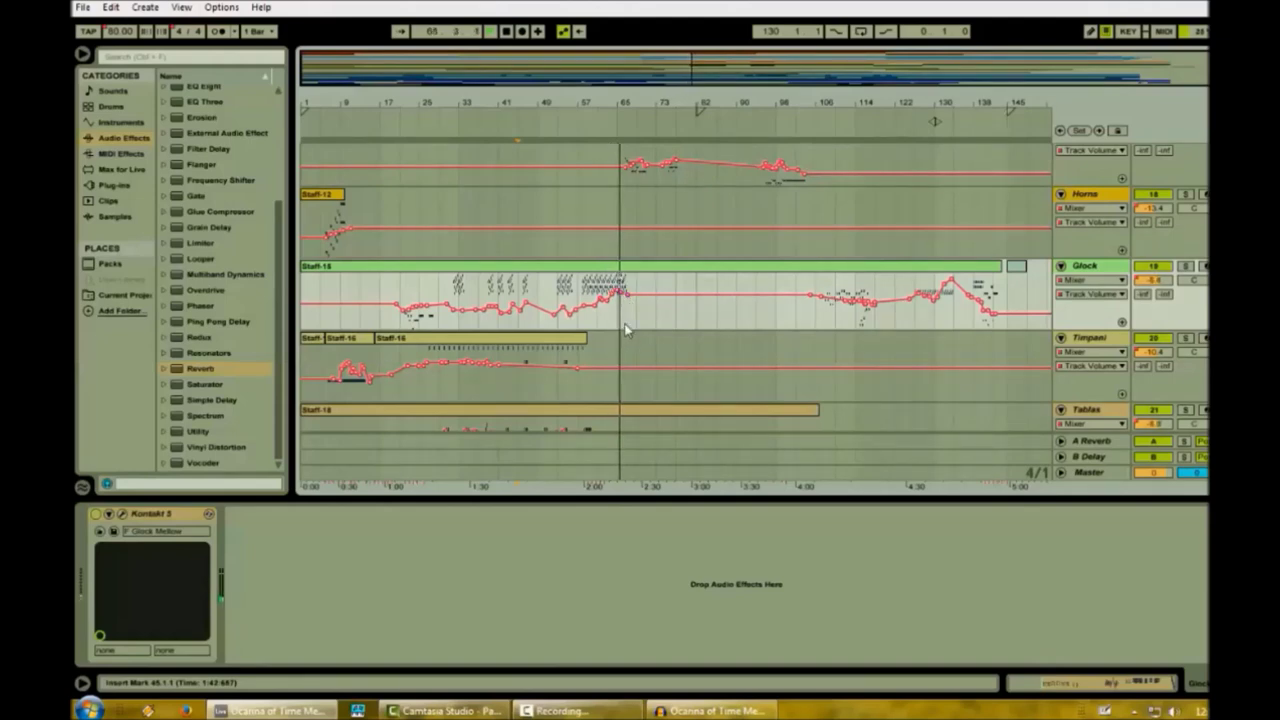
left_click(625, 288)
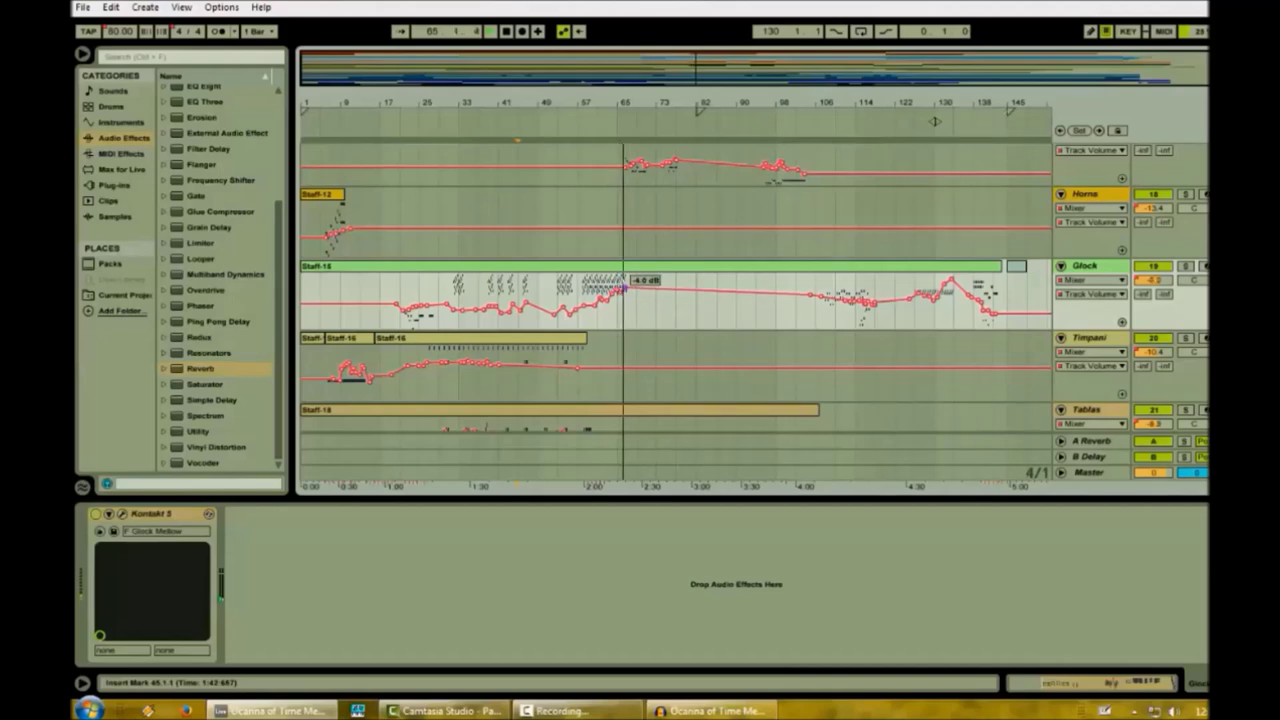
left_click_drag(632, 285, 633, 291)
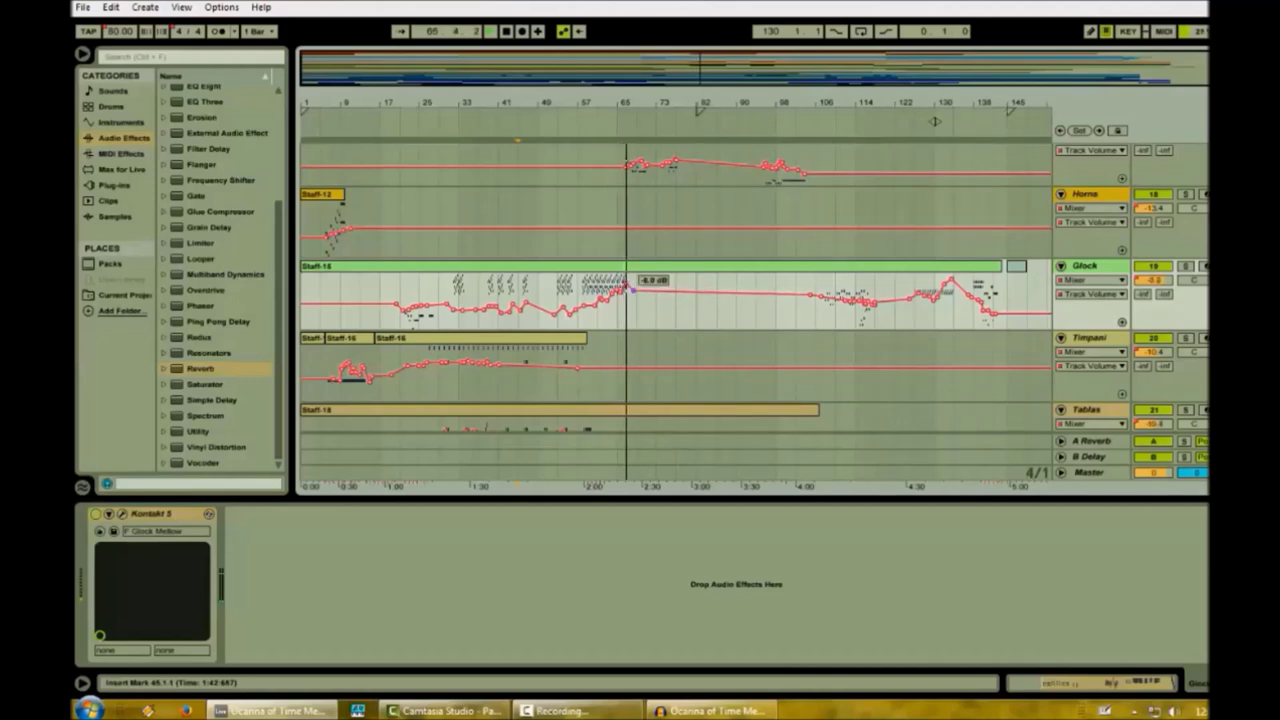
Reshape the Bass Clarinets track's volume automation around bars 88 to 92, rising from a low level at bar 90 to a plateau.
scroll(675, 310, "up", 4)
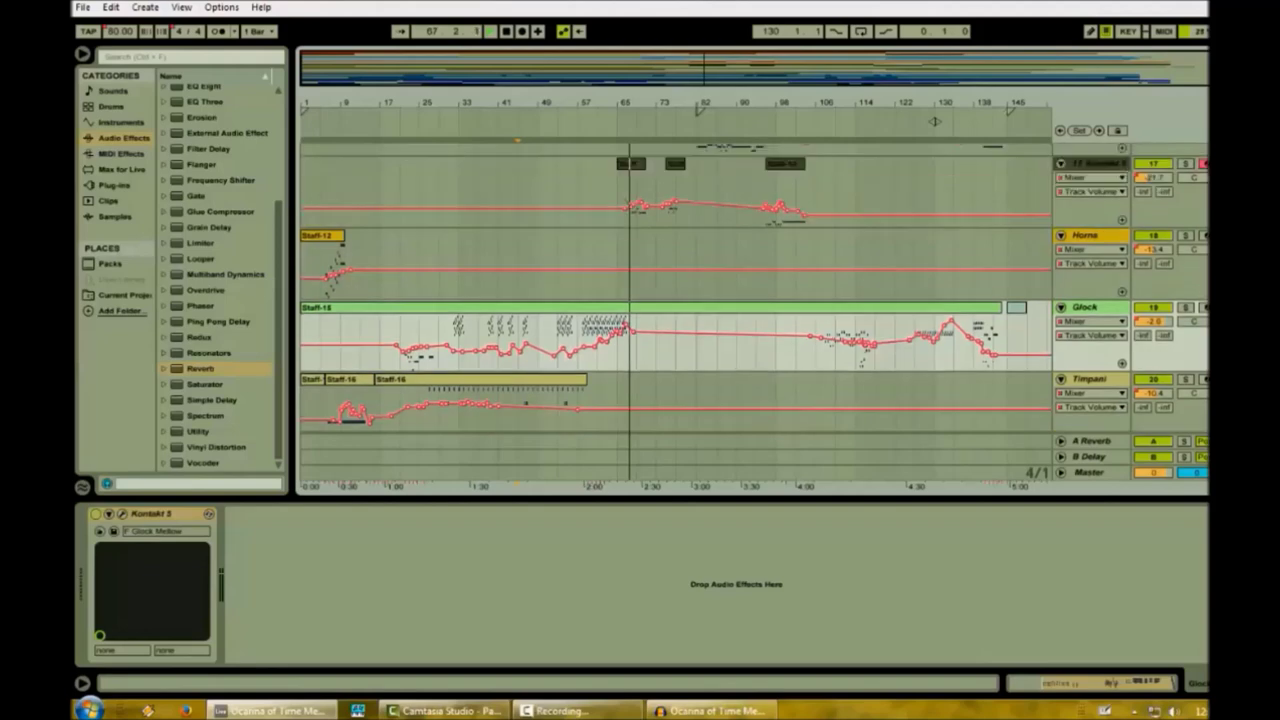
scroll(675, 310, "up", 1)
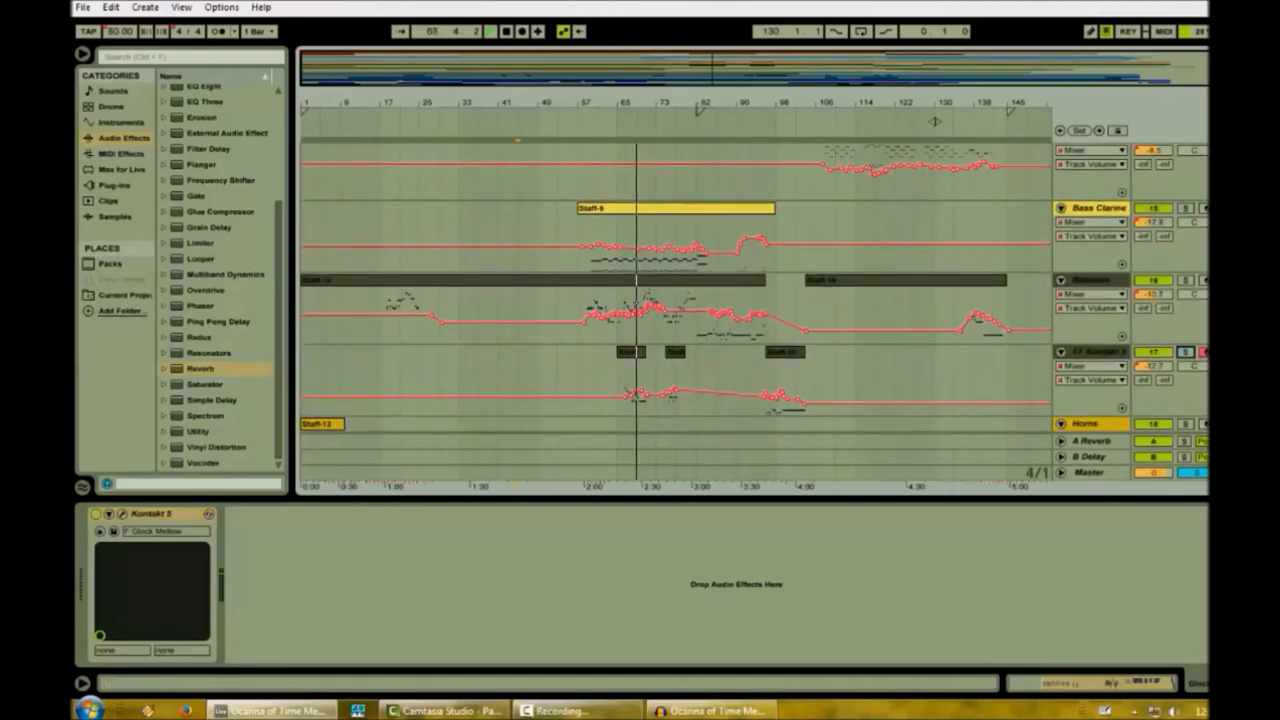
scroll(675, 310, "up", 2)
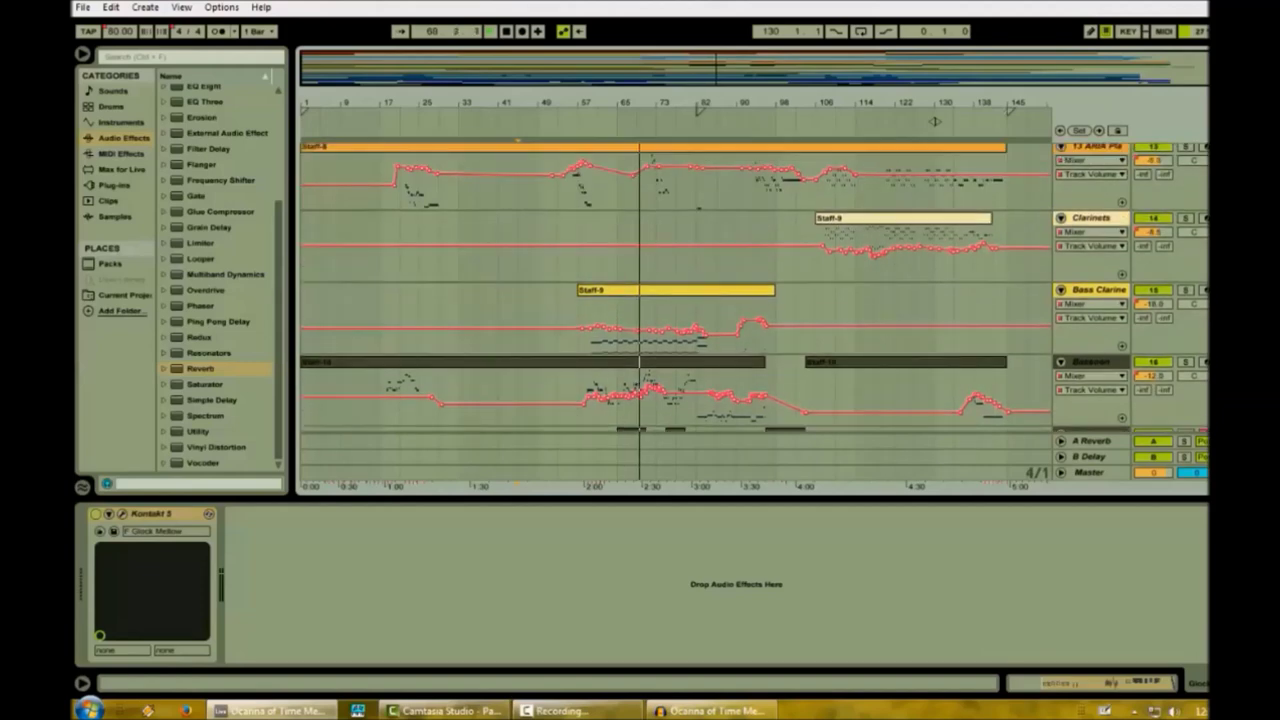
scroll(675, 310, "up", 2)
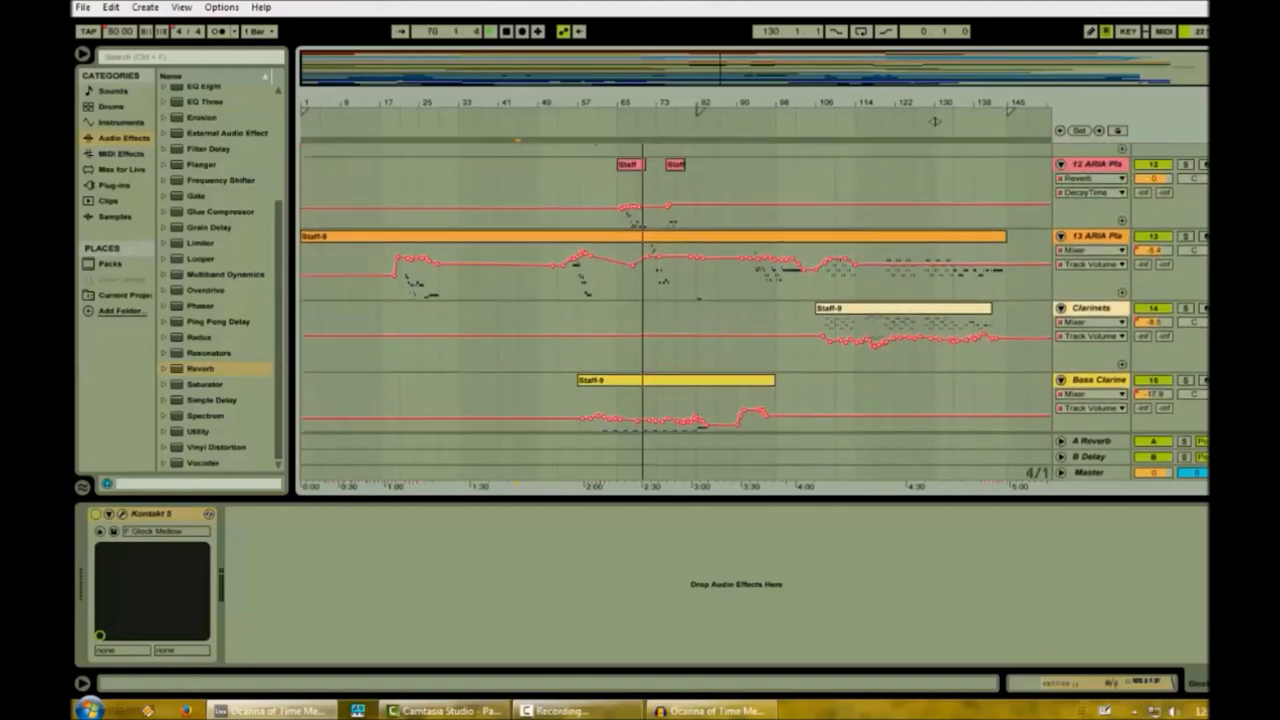
scroll(675, 310, "up", 1)
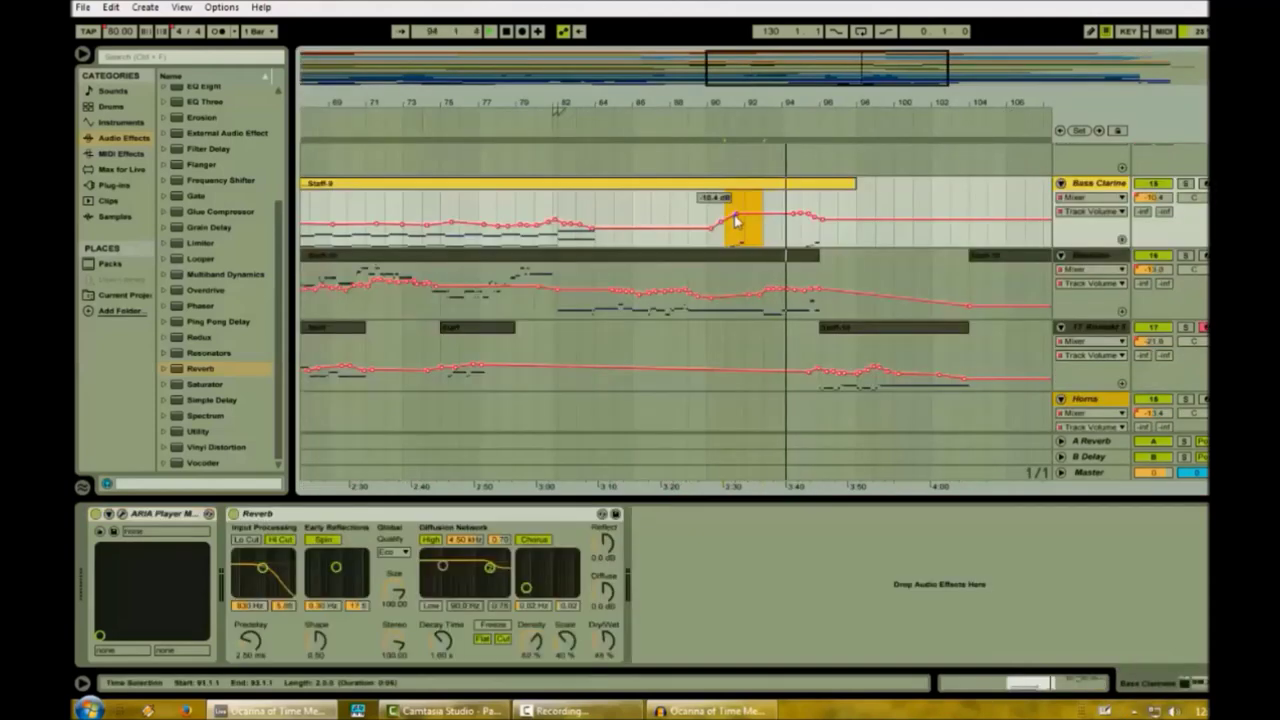
left_click_drag(760, 240, 725, 231)
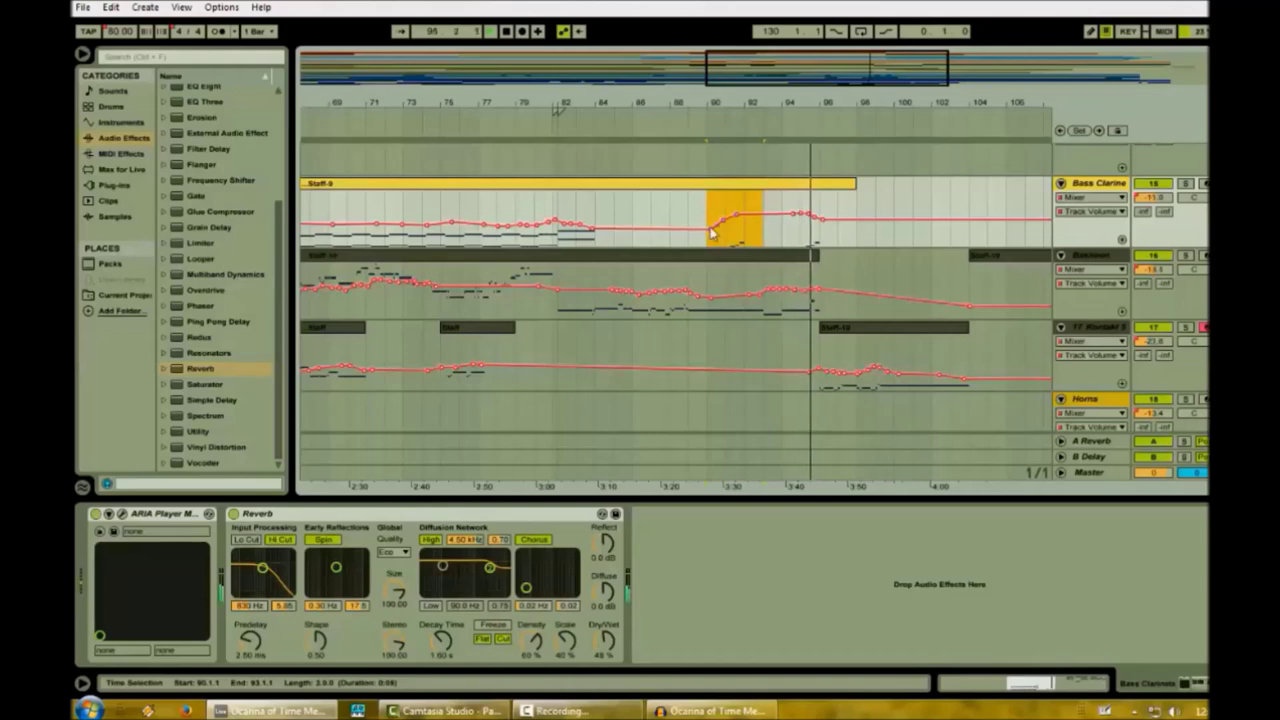
left_click(687, 229)
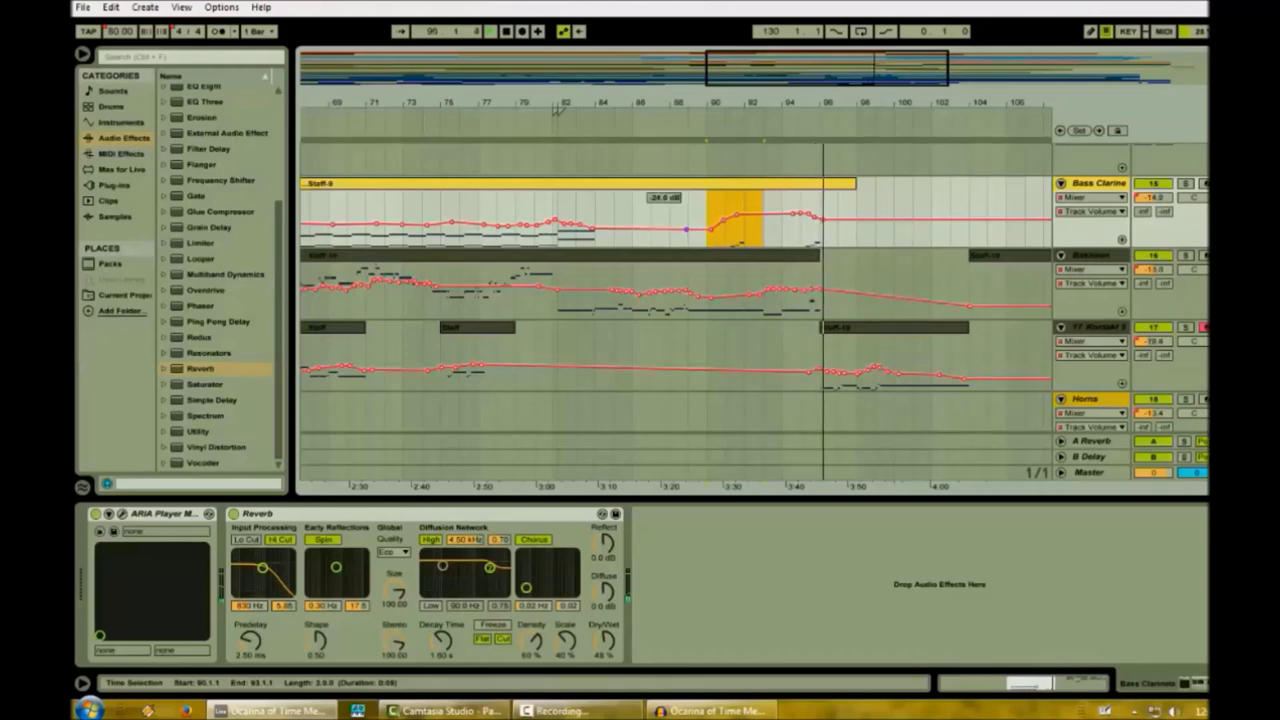
left_click(736, 214)
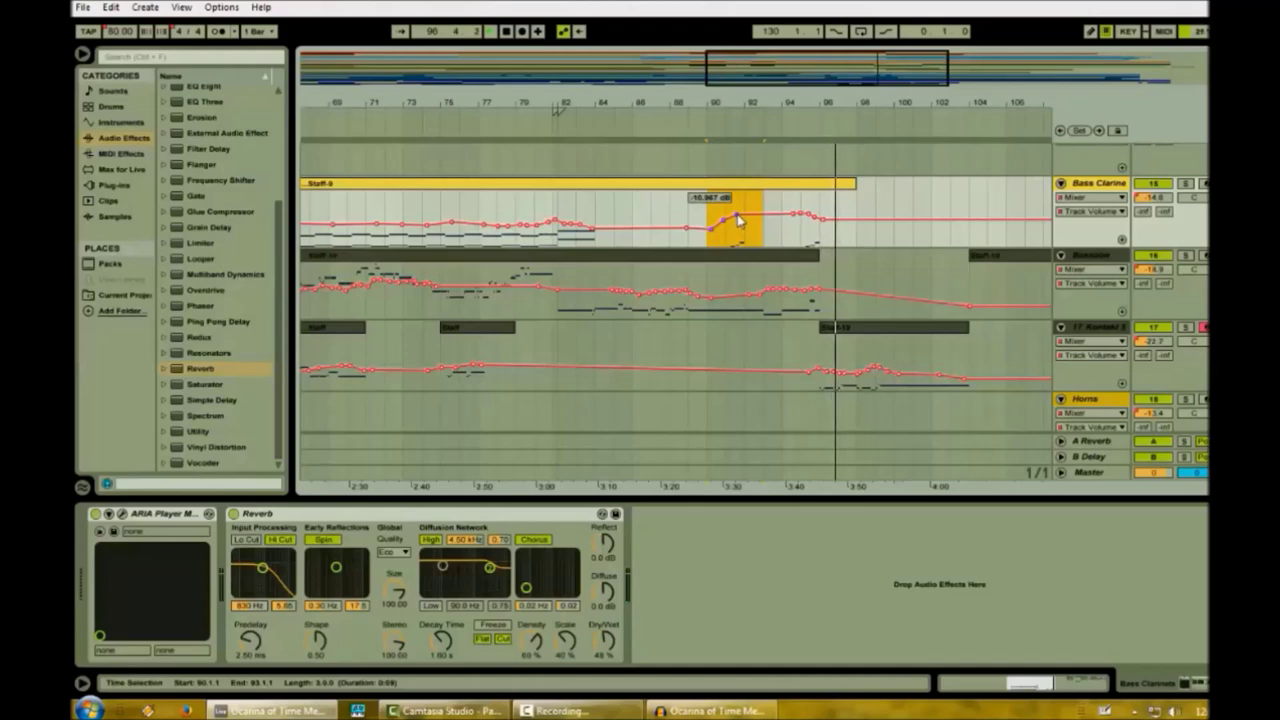
left_click(783, 228)
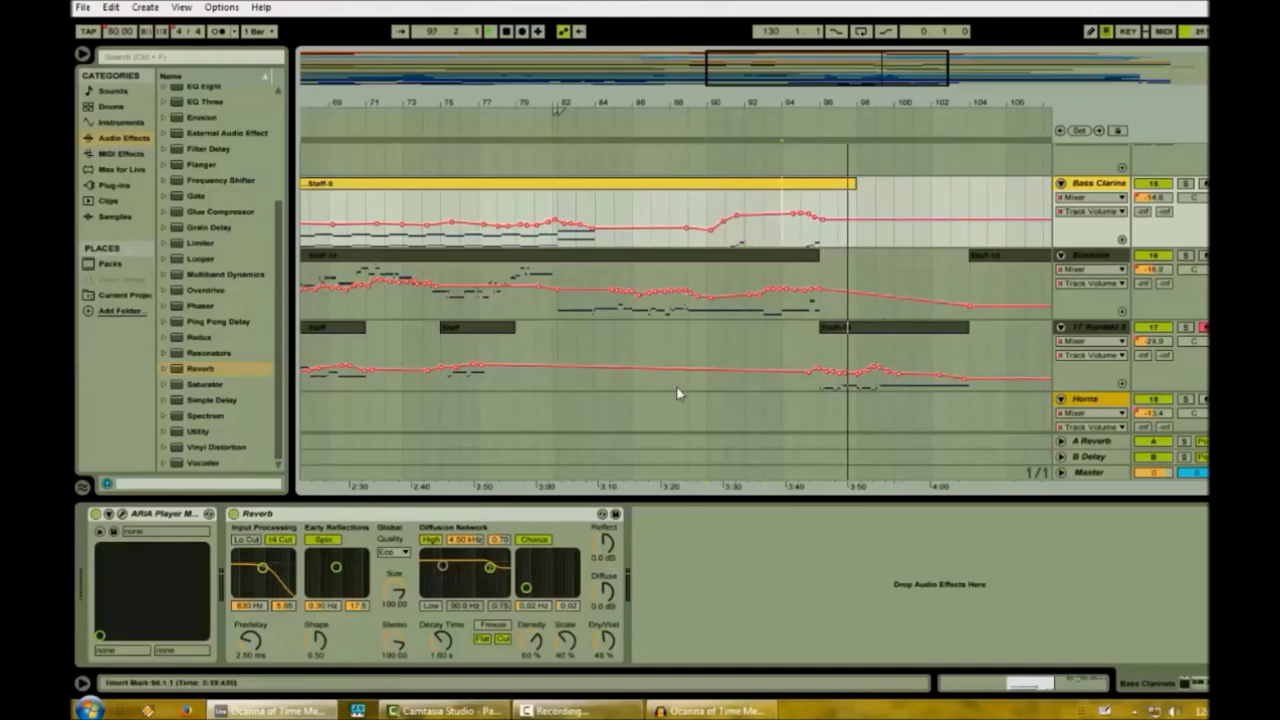
Adjust the volume breakpoints of the Kontakt 5 track 17 so the line fades down steadily from bar 100 to bar 104.
left_click(646, 372)
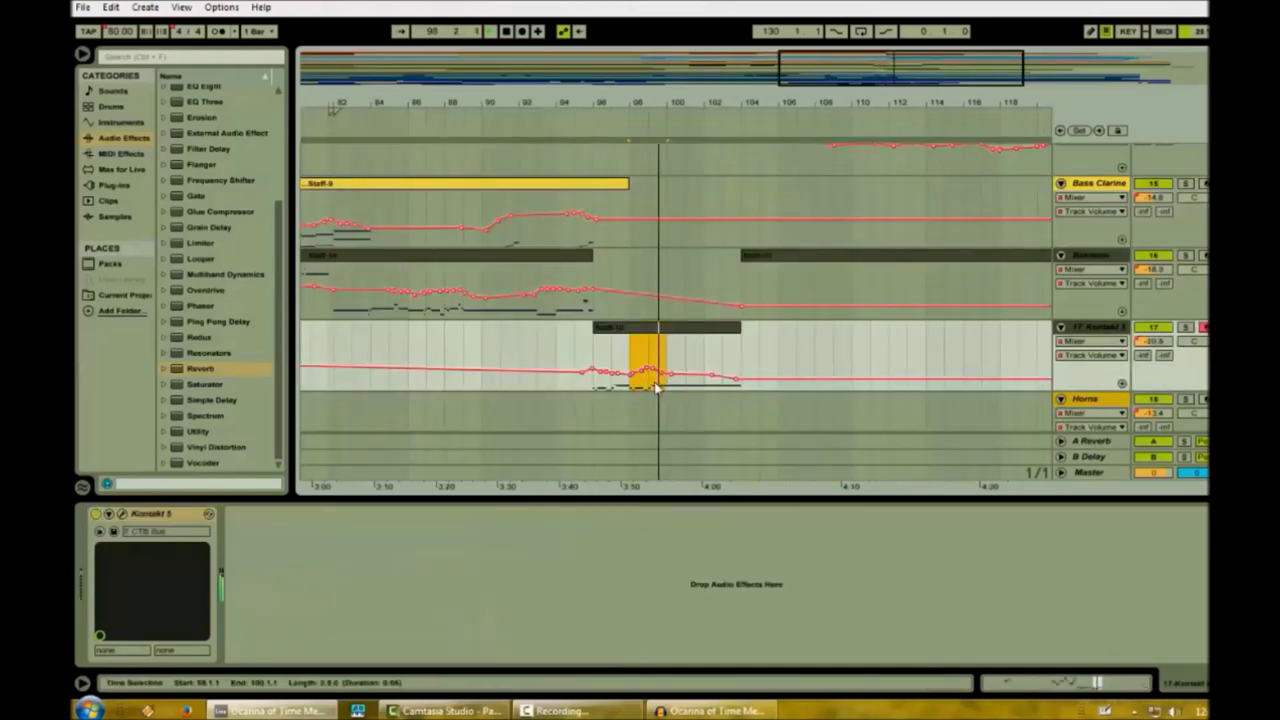
left_click(664, 377)
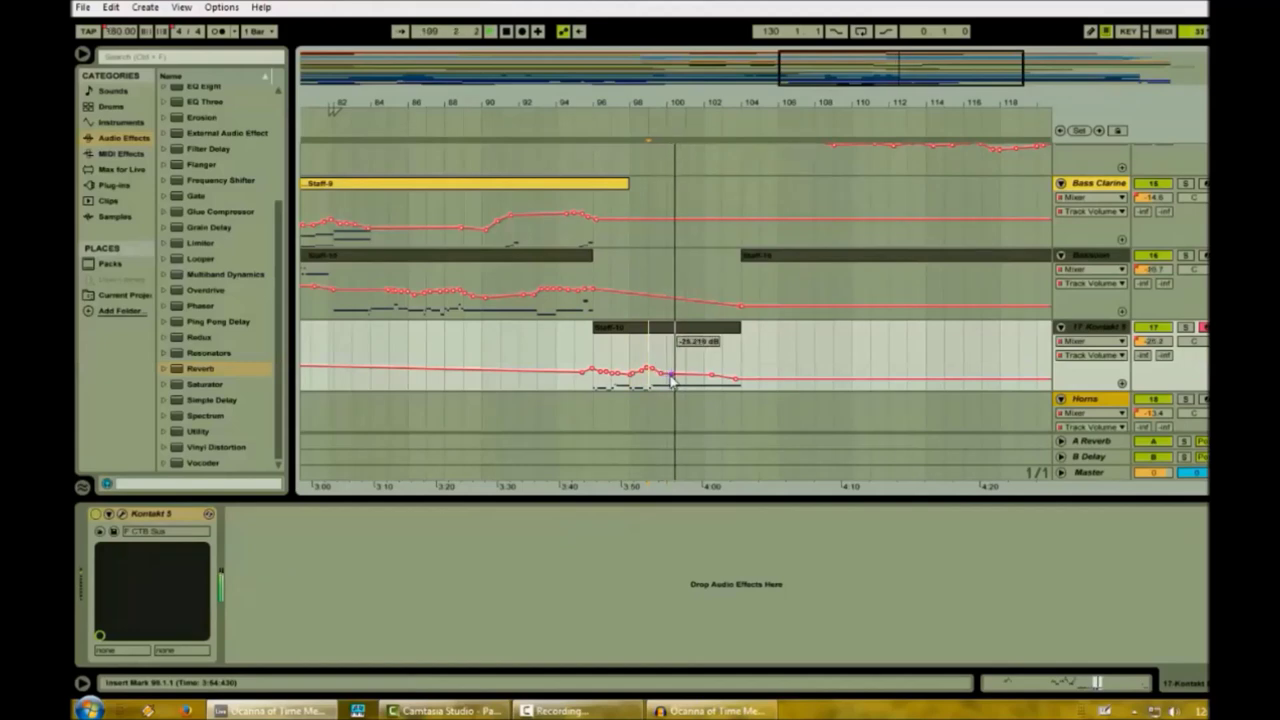
left_click_drag(716, 378, 740, 386)
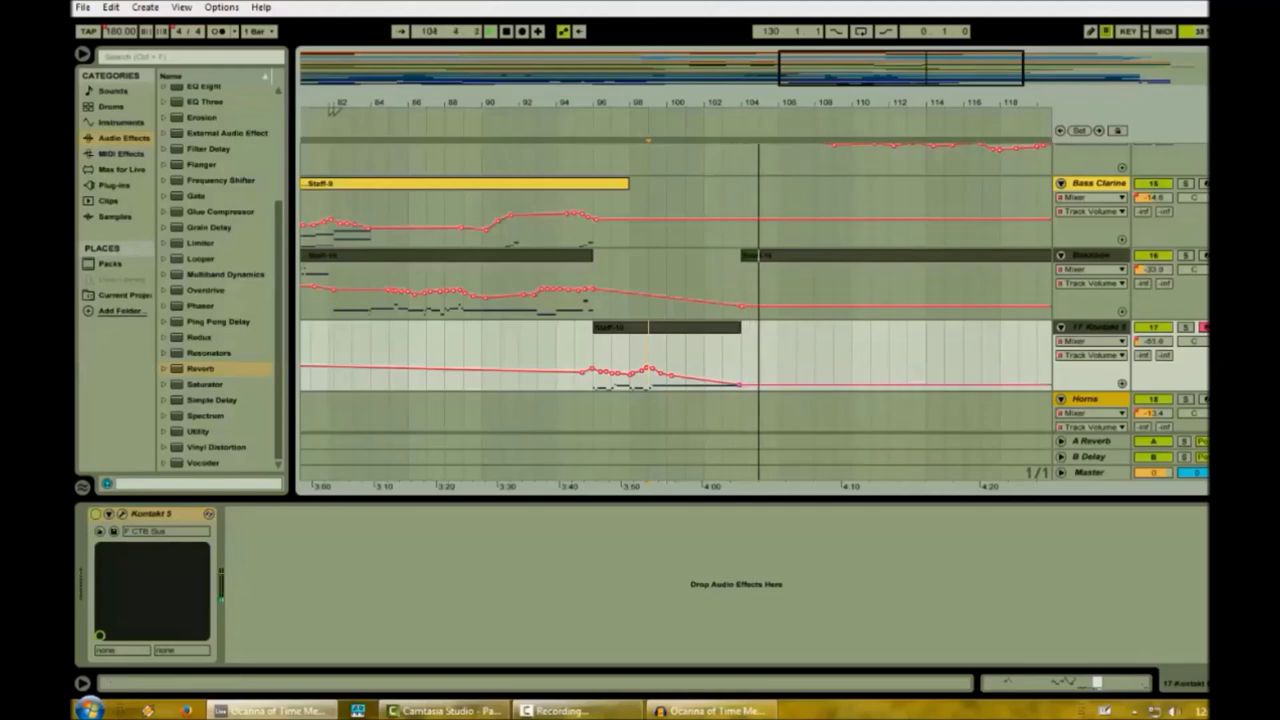
Add volume breakpoints to the Bass Flutes around bars 103 to 107, and reverb decay time breakpoints to the Flutes around bars 111 to 114.
scroll(840, 327, "up", 5)
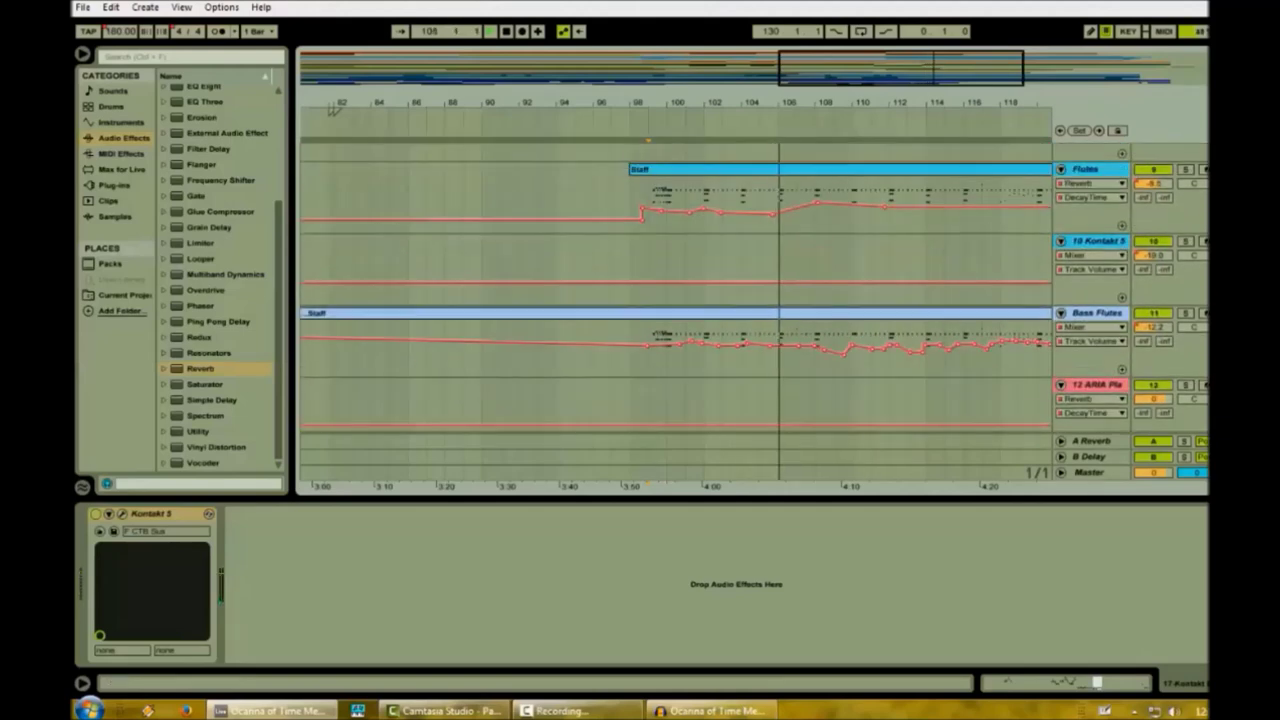
left_click(740, 349)
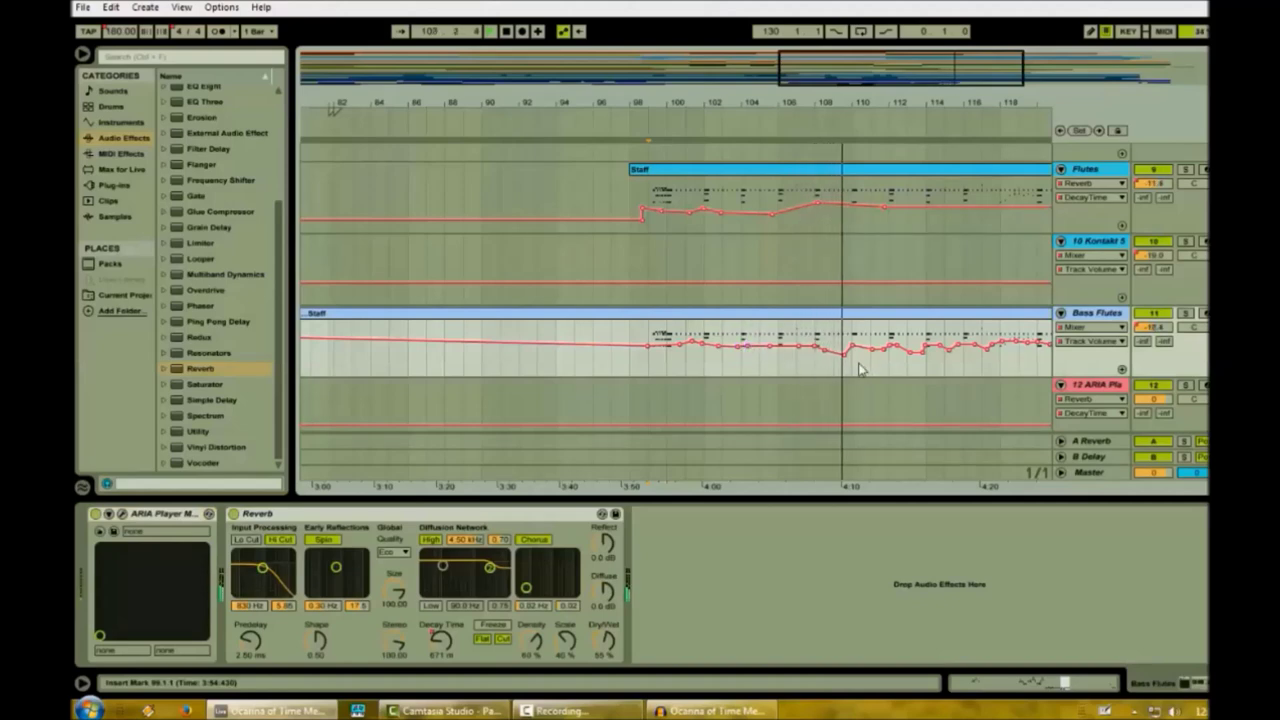
left_click_drag(889, 80, 917, 93)
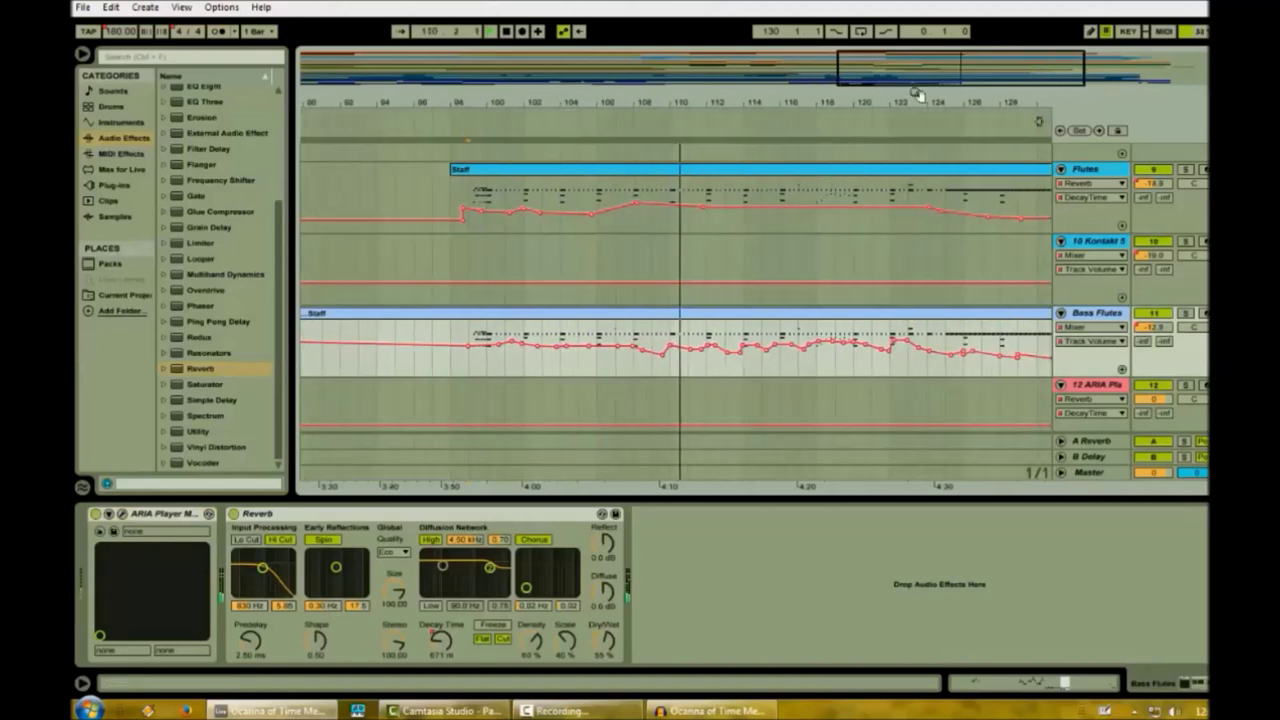
left_click(692, 209)
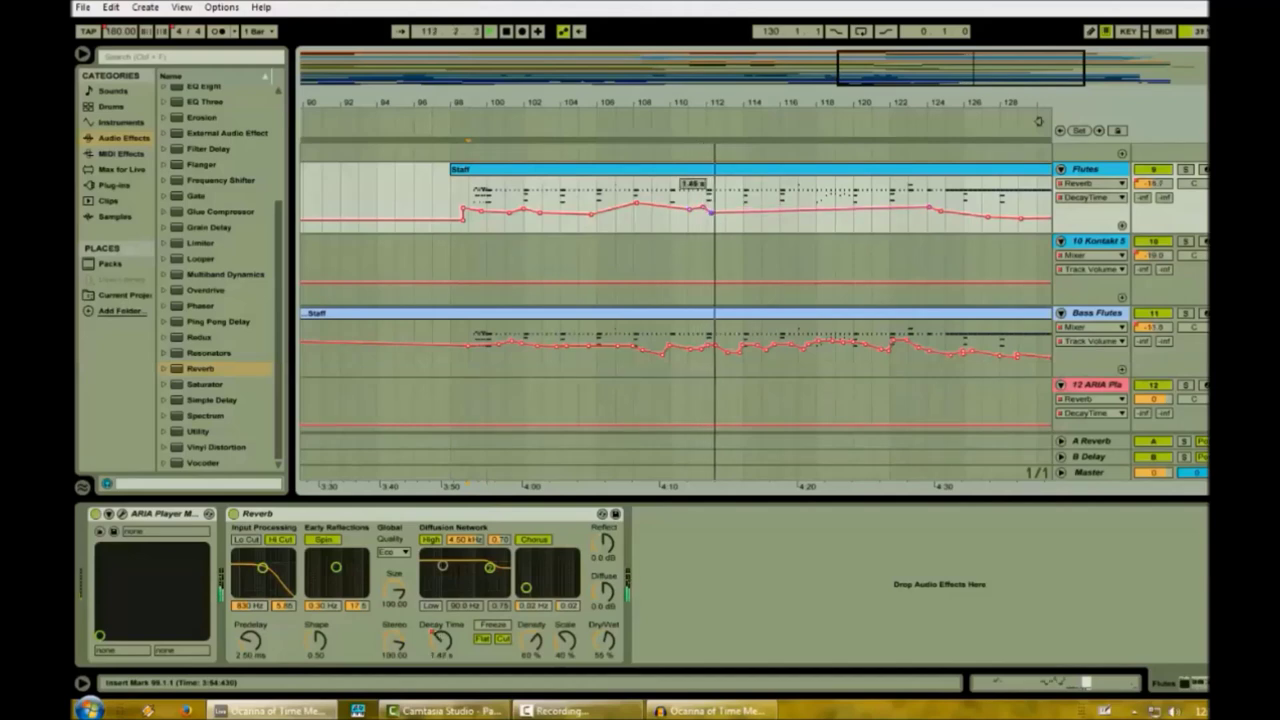
left_click(724, 213)
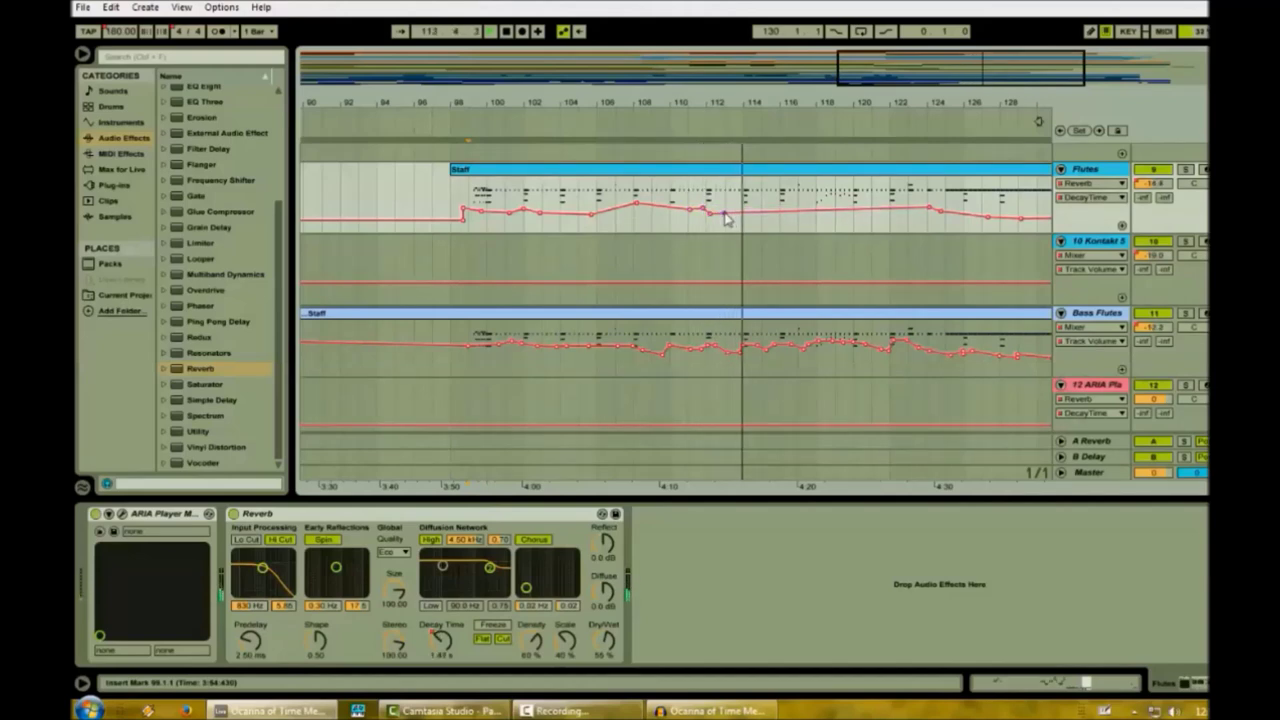
left_click(745, 213)
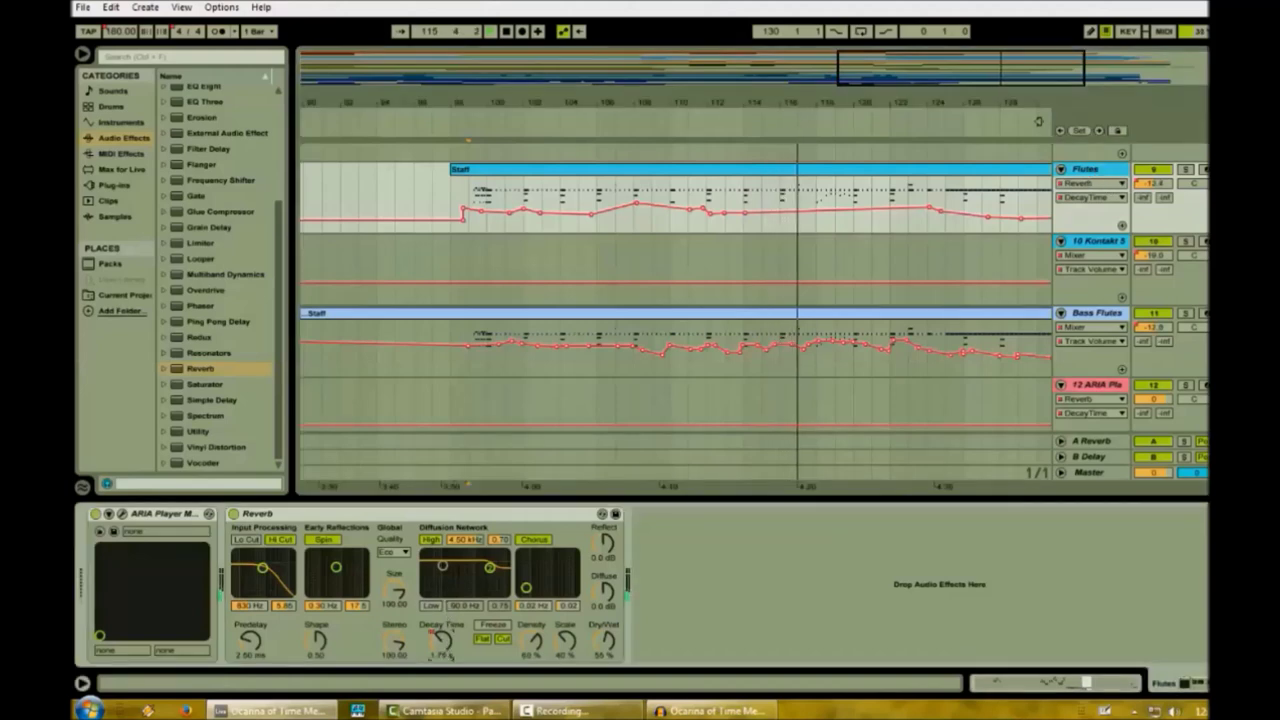
Show the Flutes' track volume automation and lower it around bars 120 to 122, then adjust the Bass Flutes' volume near bar 122.
left_click(1146, 185)
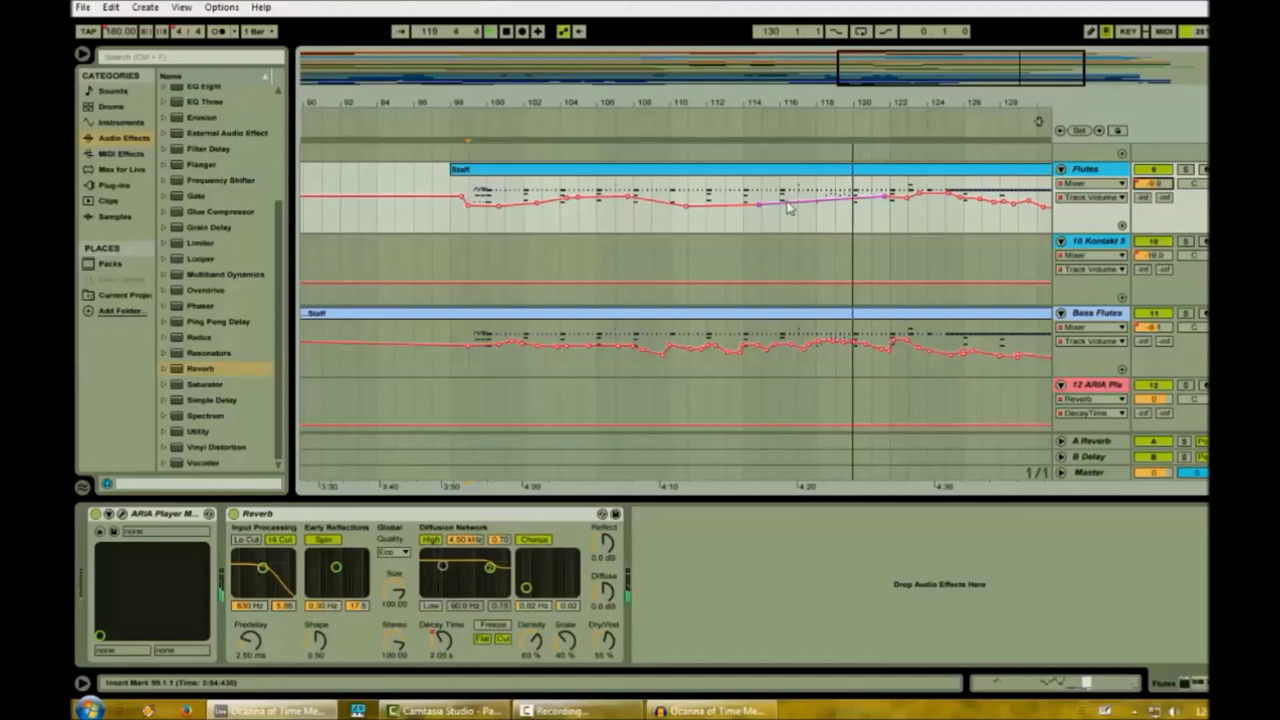
left_click(870, 200)
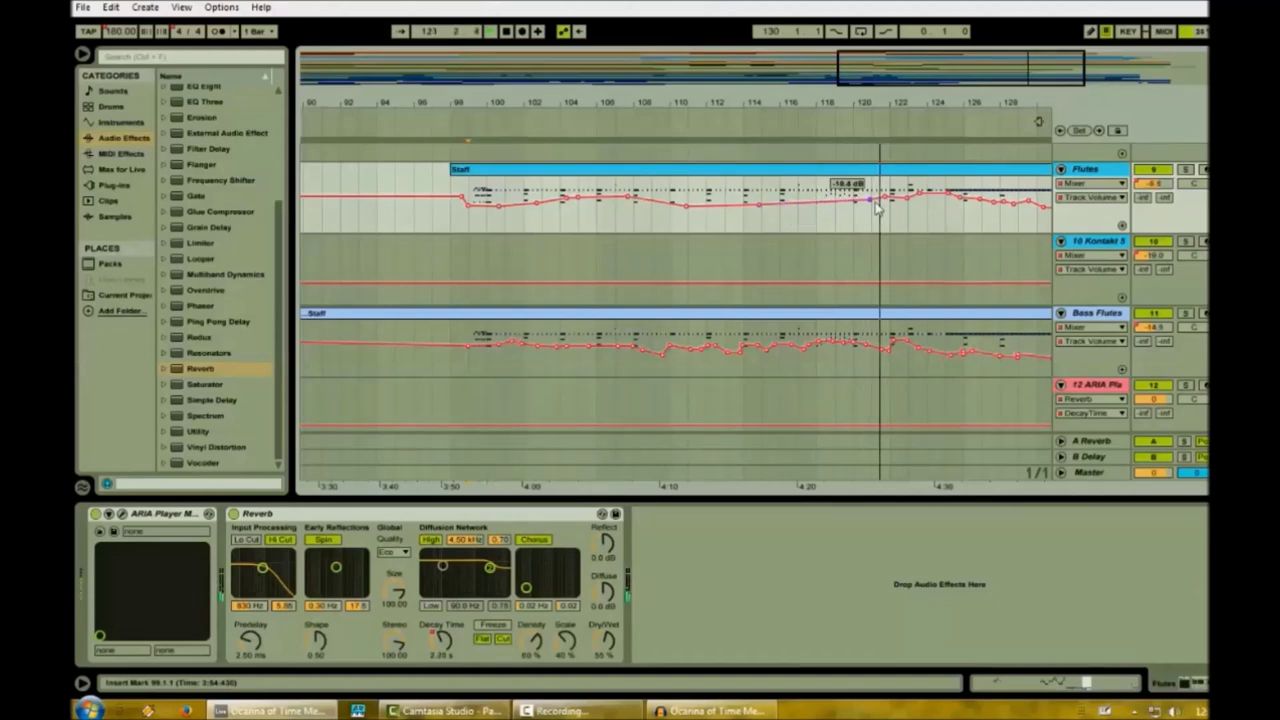
left_click_drag(896, 198, 896, 205)
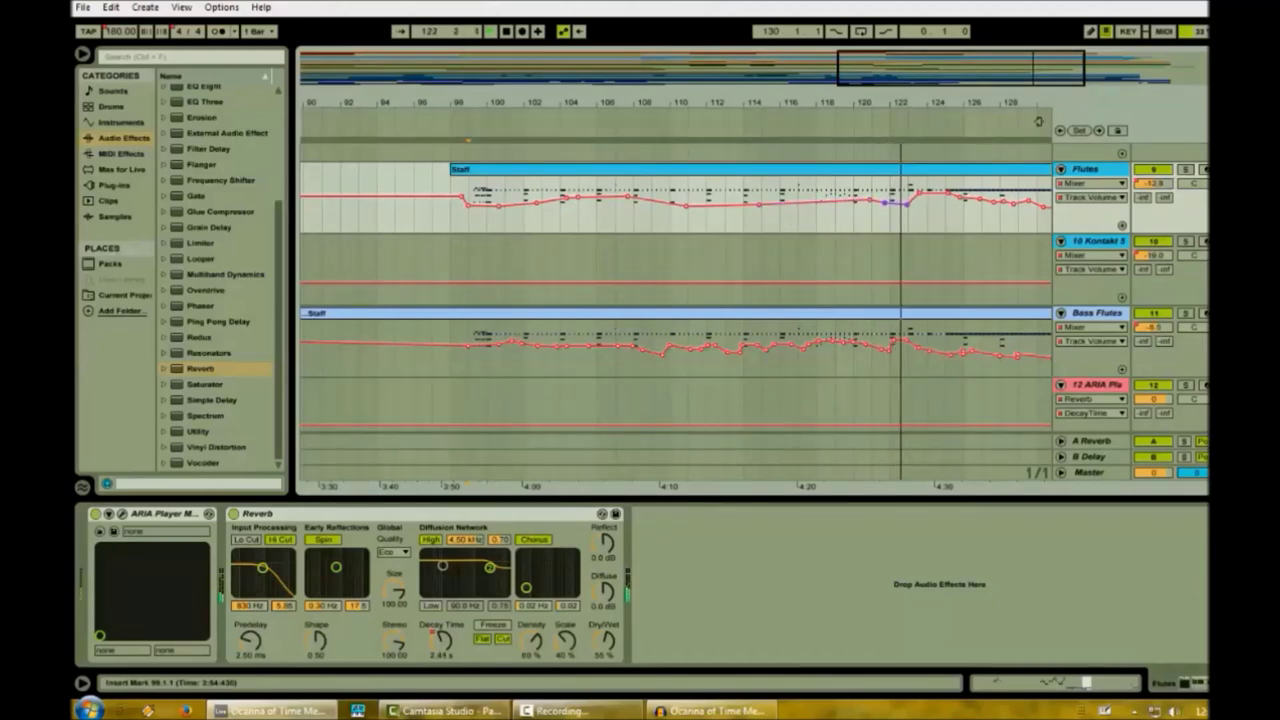
left_click(896, 344)
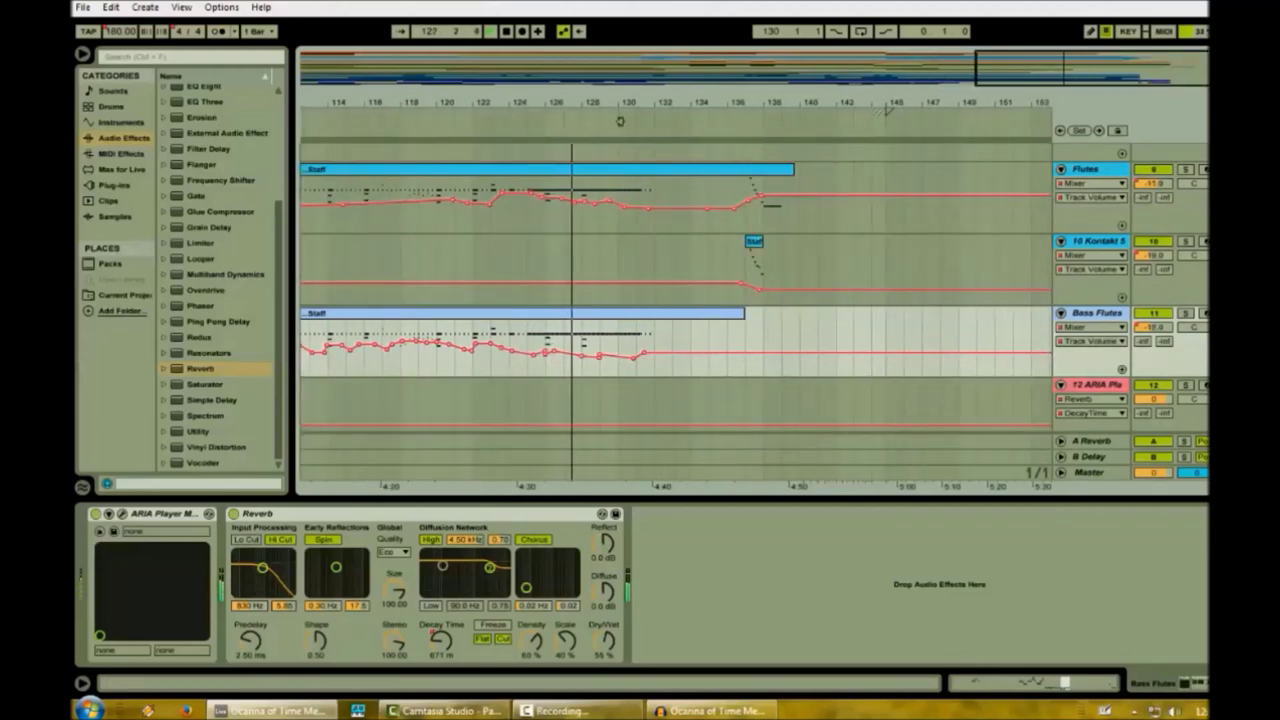
Adjust the Glock track's volume automation with a breakpoint near bar 127.
scroll(620, 121, "down", 10)
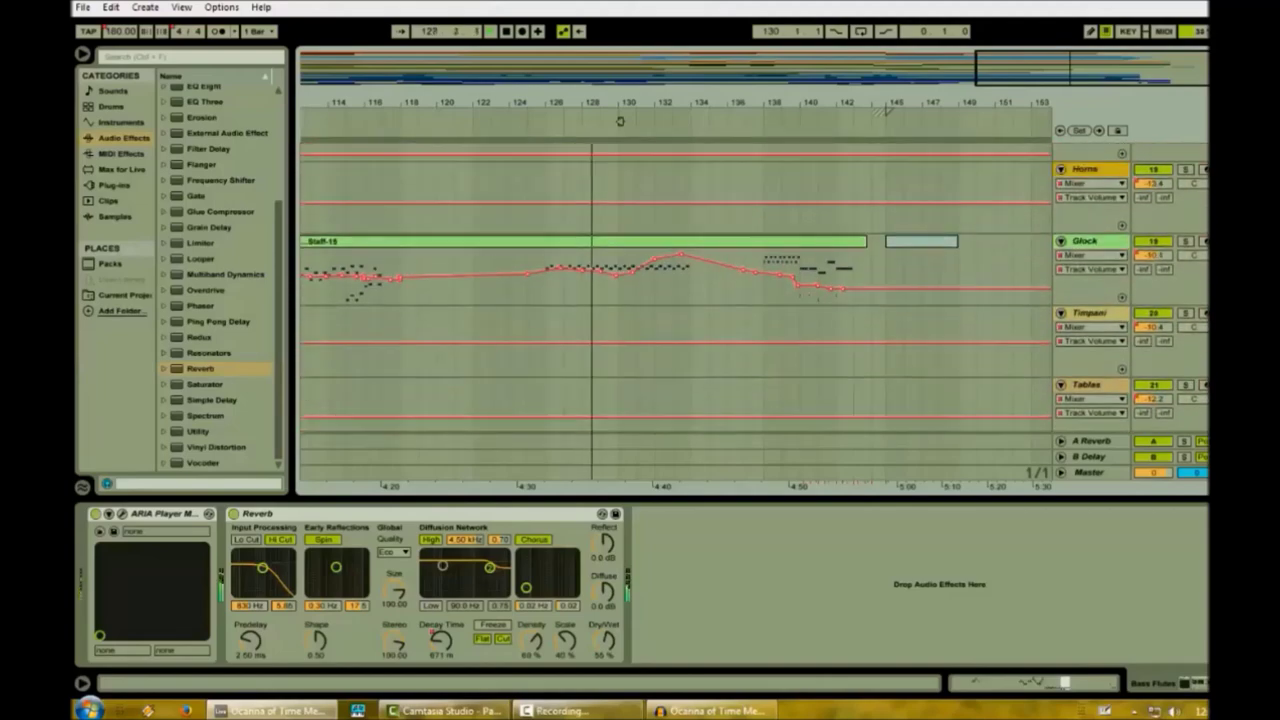
left_click(580, 277)
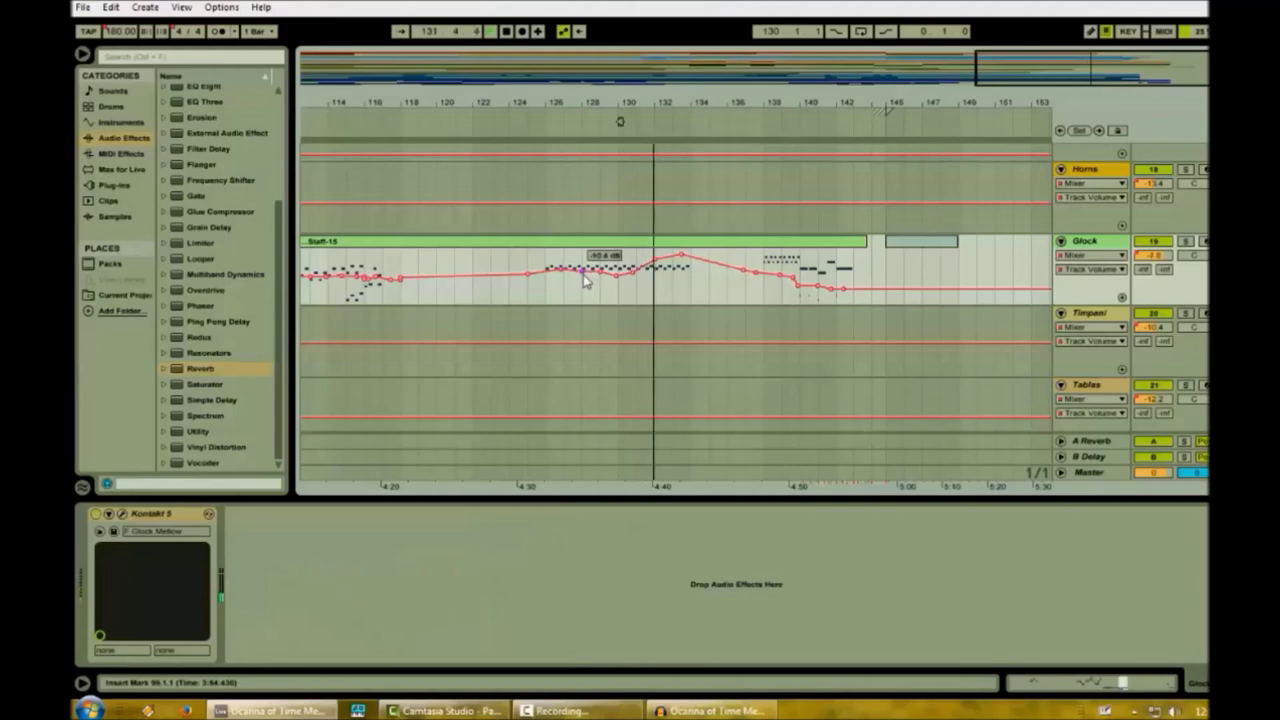
Examine the volume automation of the Harp, Piccolo, Flutes and Glock tracks during playback of bars 133 to 142.
scroll(620, 122, "down", 2)
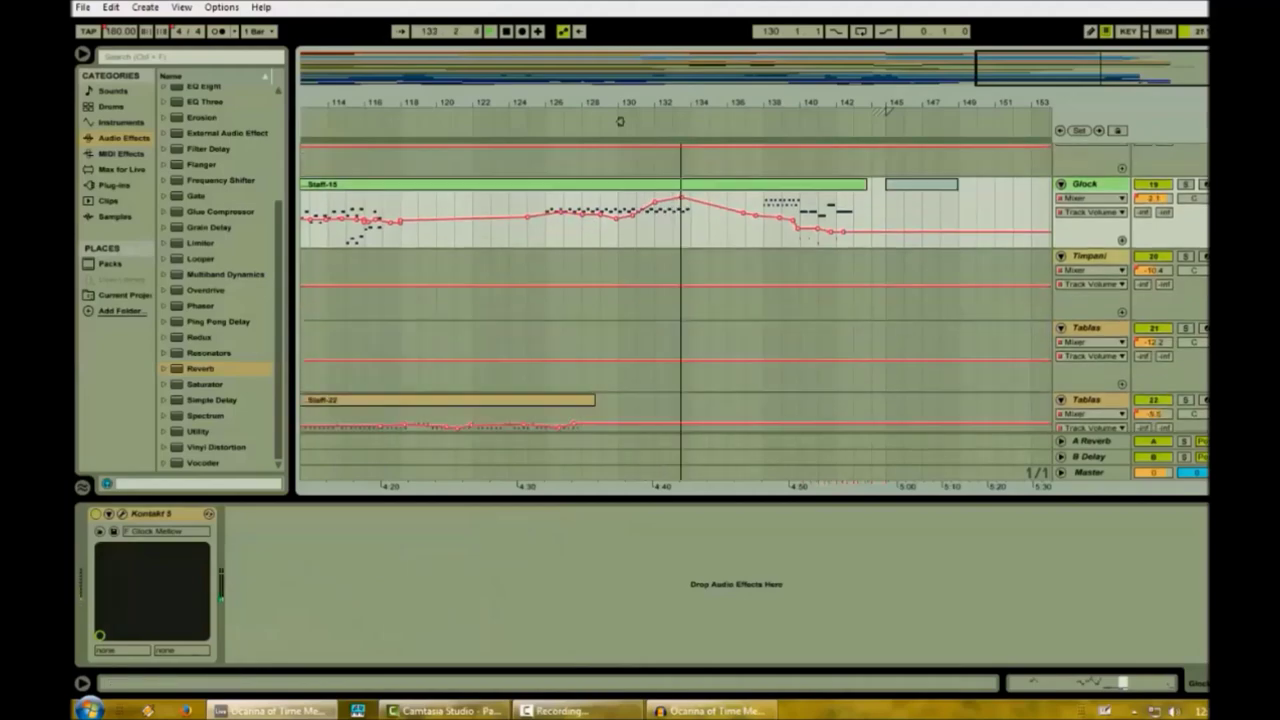
scroll(620, 122, "up", 12)
scroll(885, 111, "up", 5)
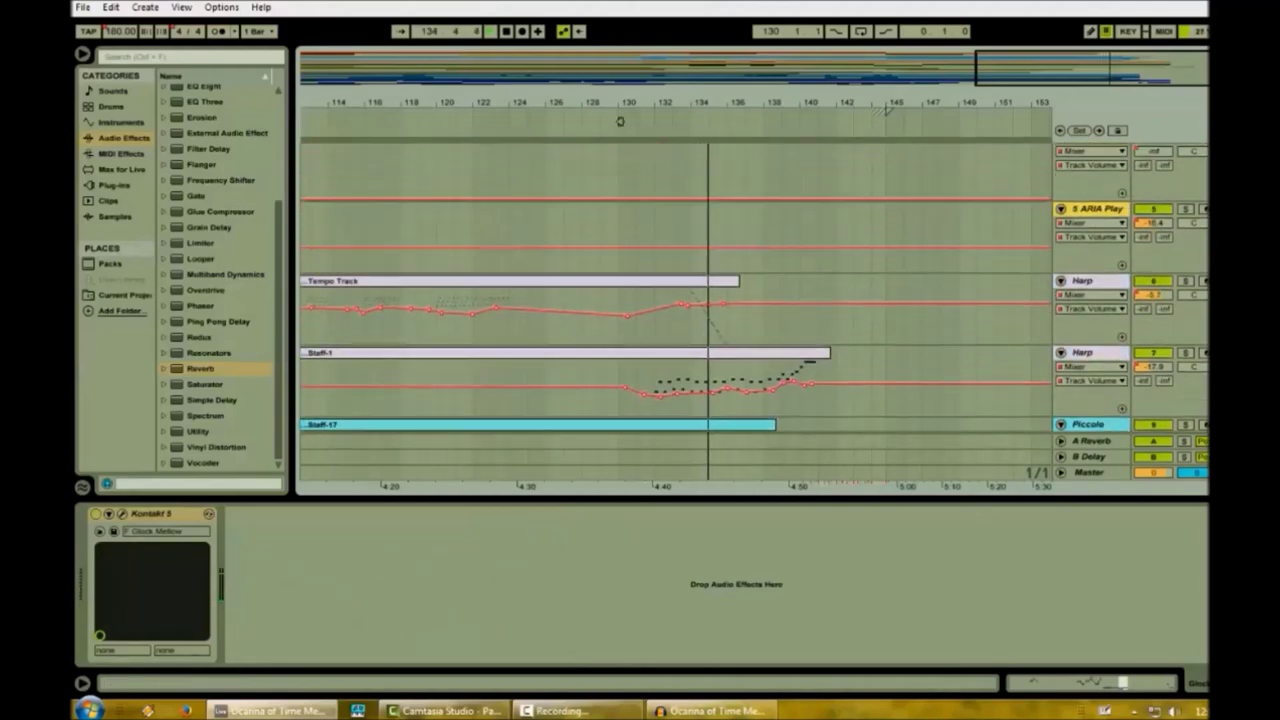
scroll(885, 111, "down", 1)
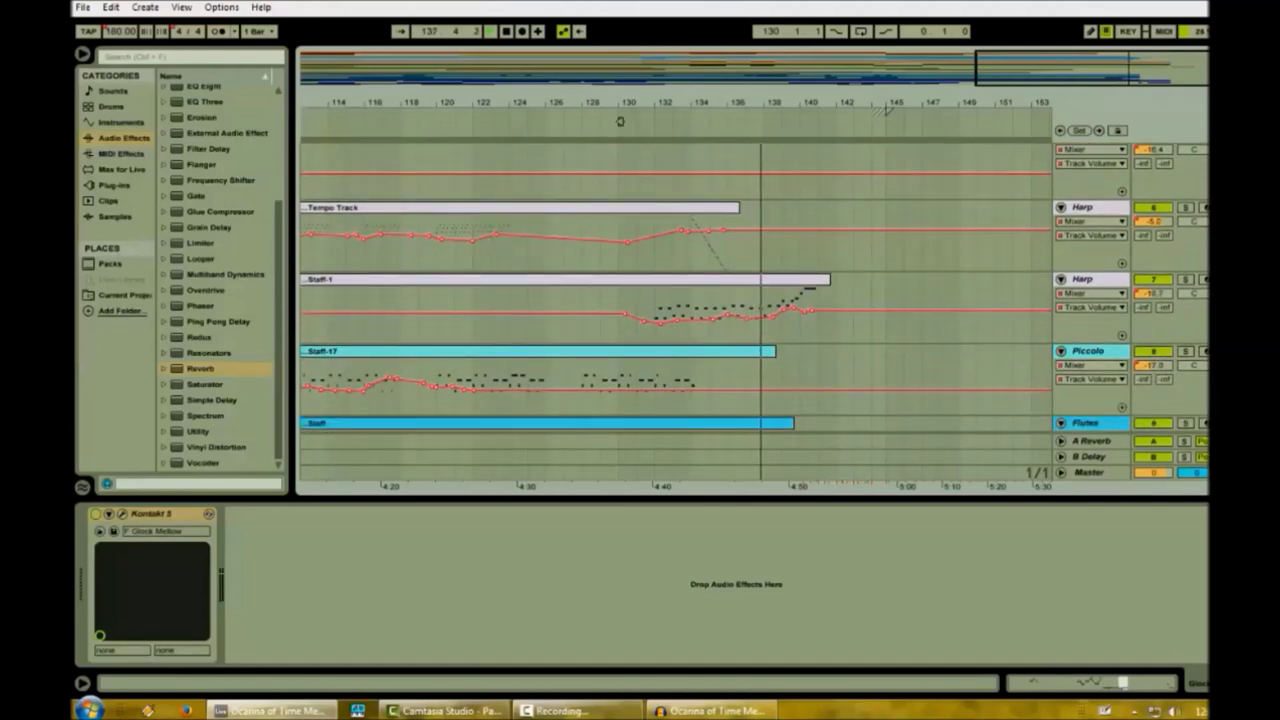
scroll(885, 111, "down", 3)
scroll(885, 111, "up", 1)
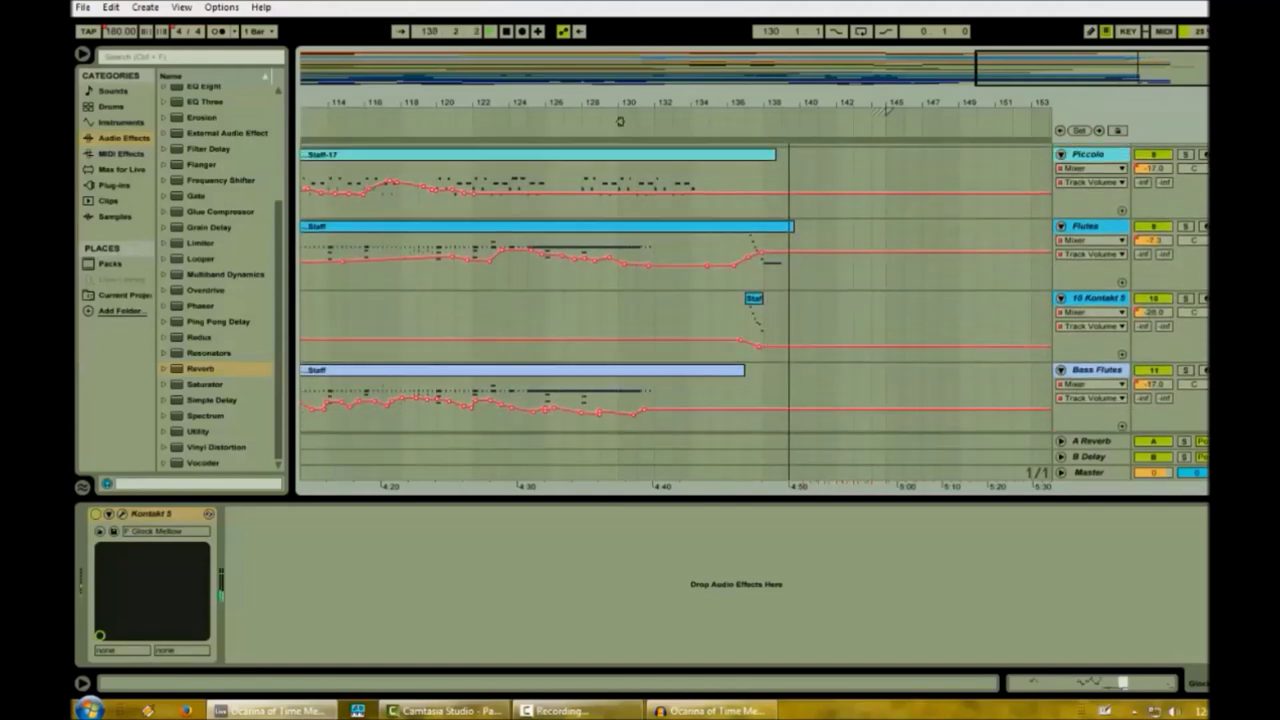
scroll(885, 111, "down", 6)
scroll(768, 278, "down", 4)
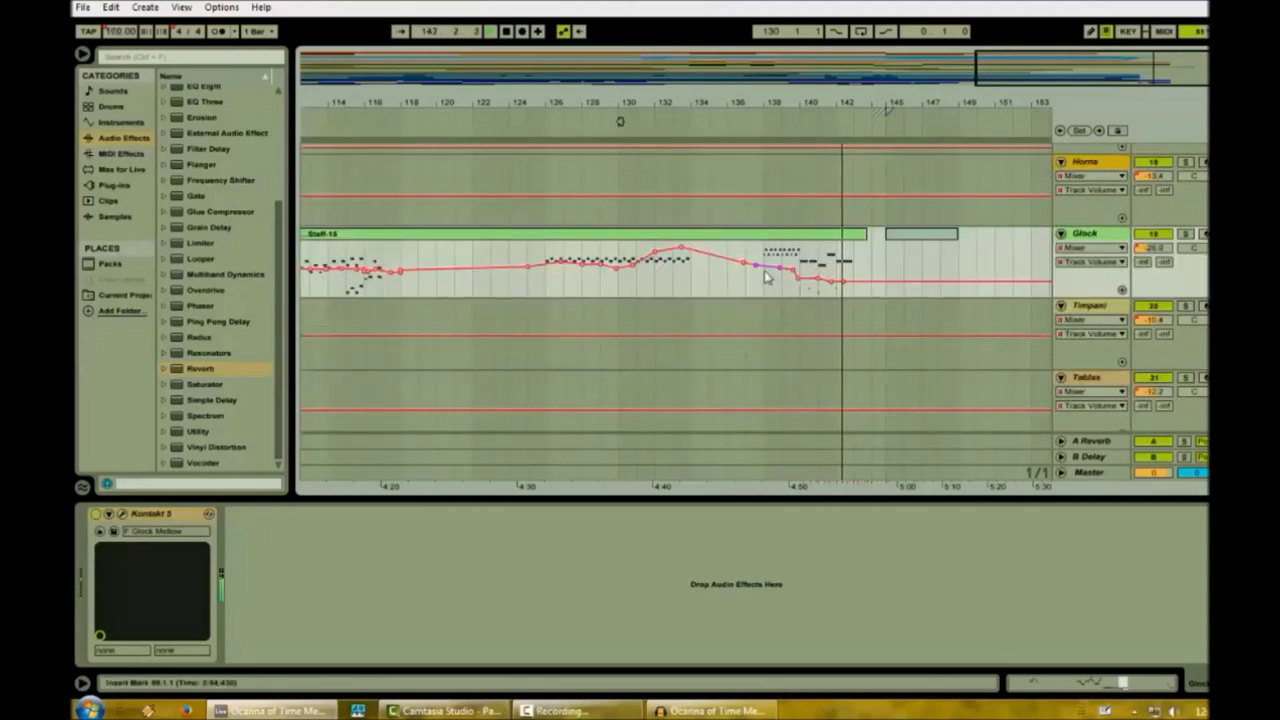
mouse_move(790, 271)
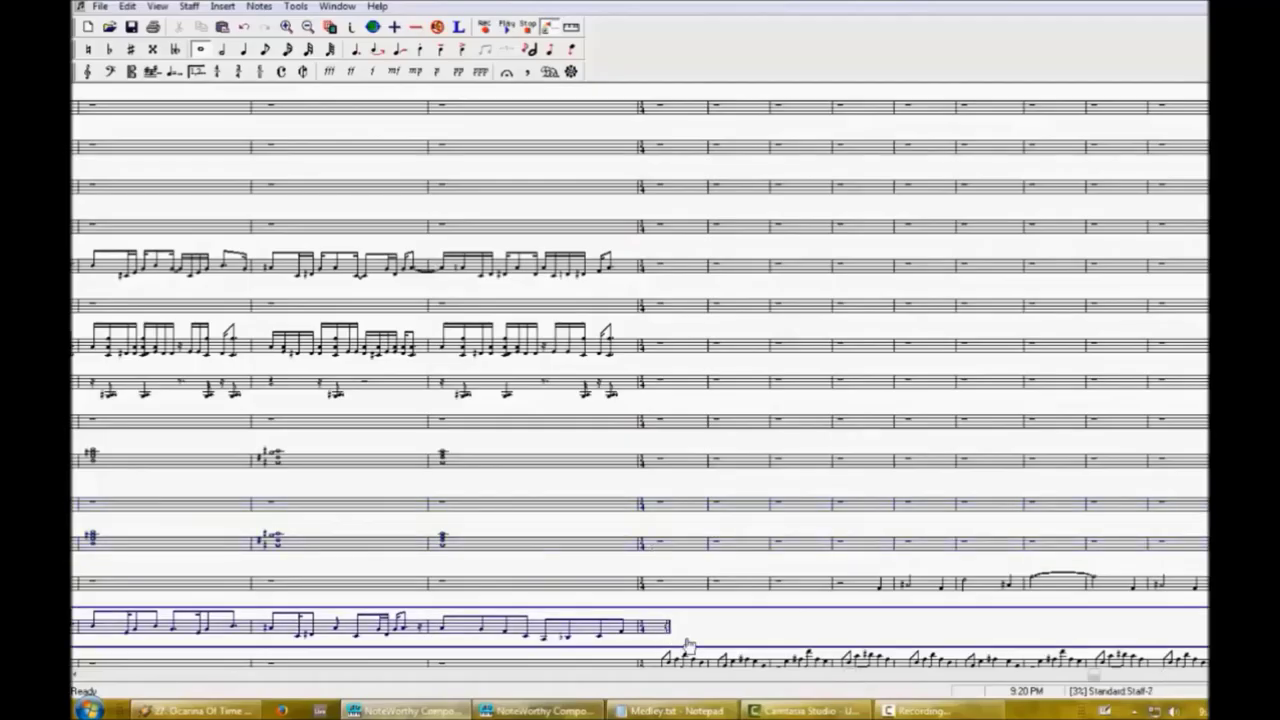
Switch to NoteWorthy Composer and paste the copied rest measures at the end of Staff-7.
key("ctrl+v")
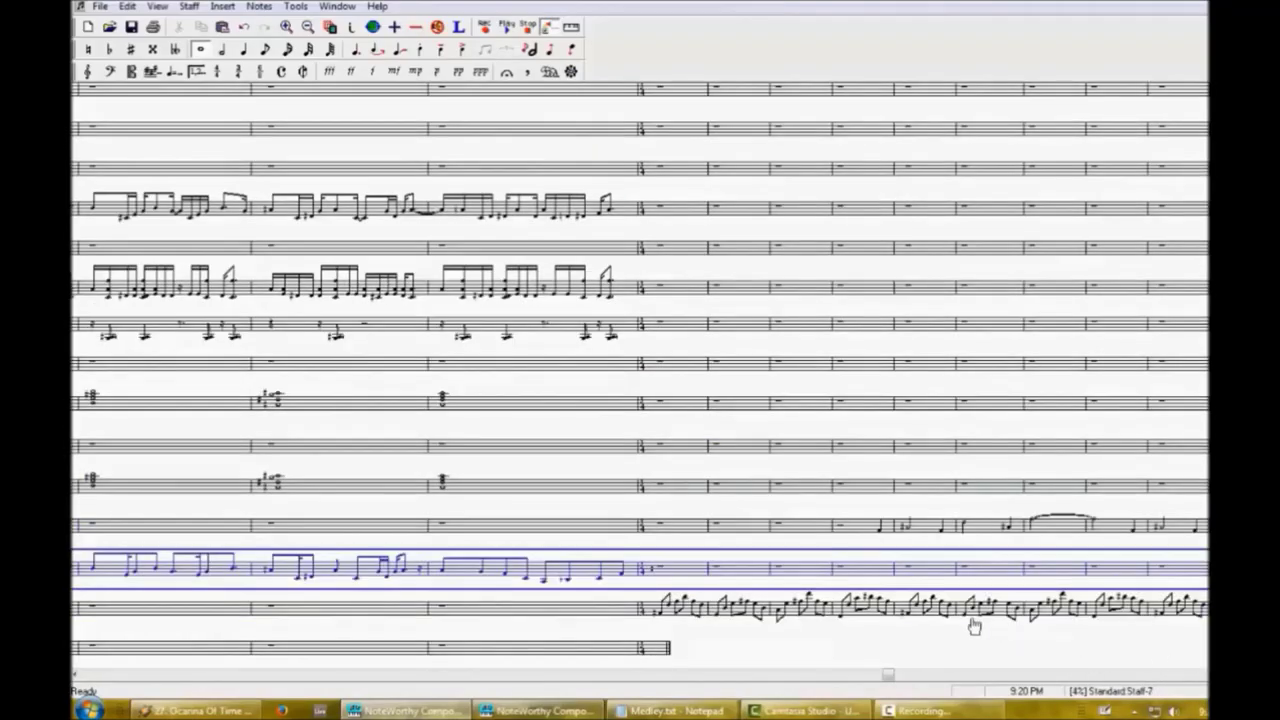
Play back the medley score from several points and review how the staves sound together.
left_click(508, 30)
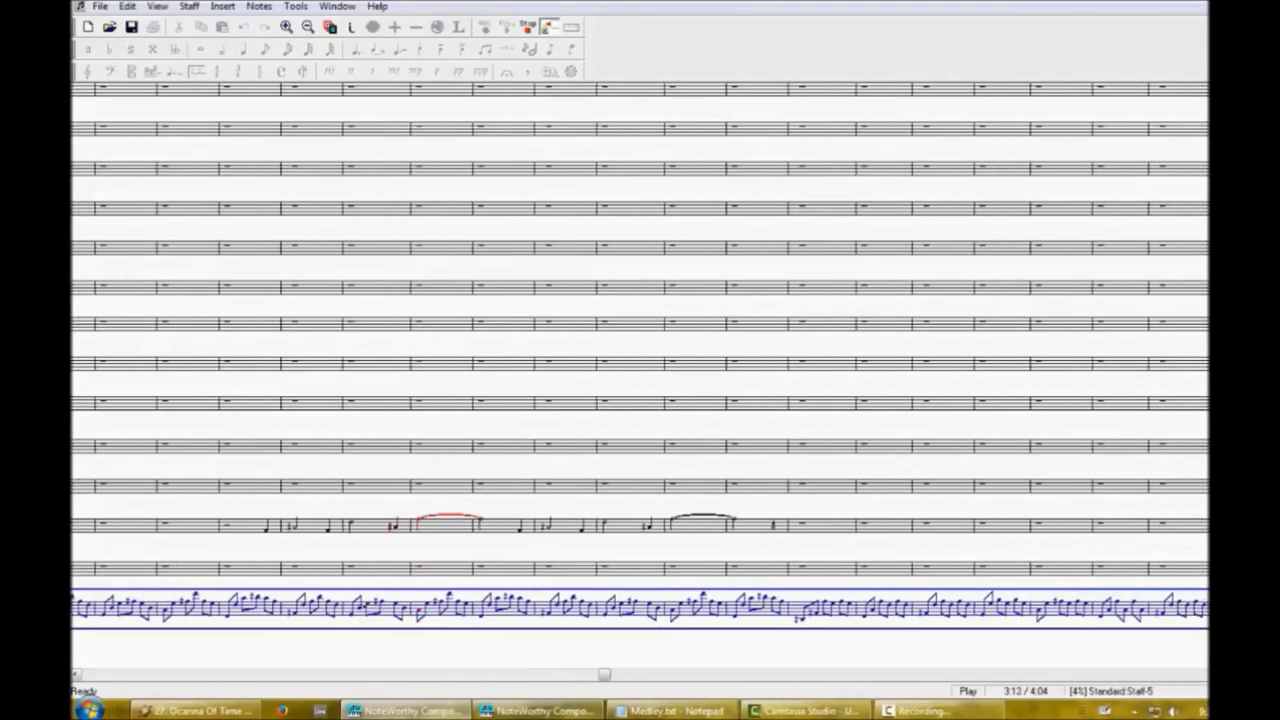
left_click(527, 27)
key("space")
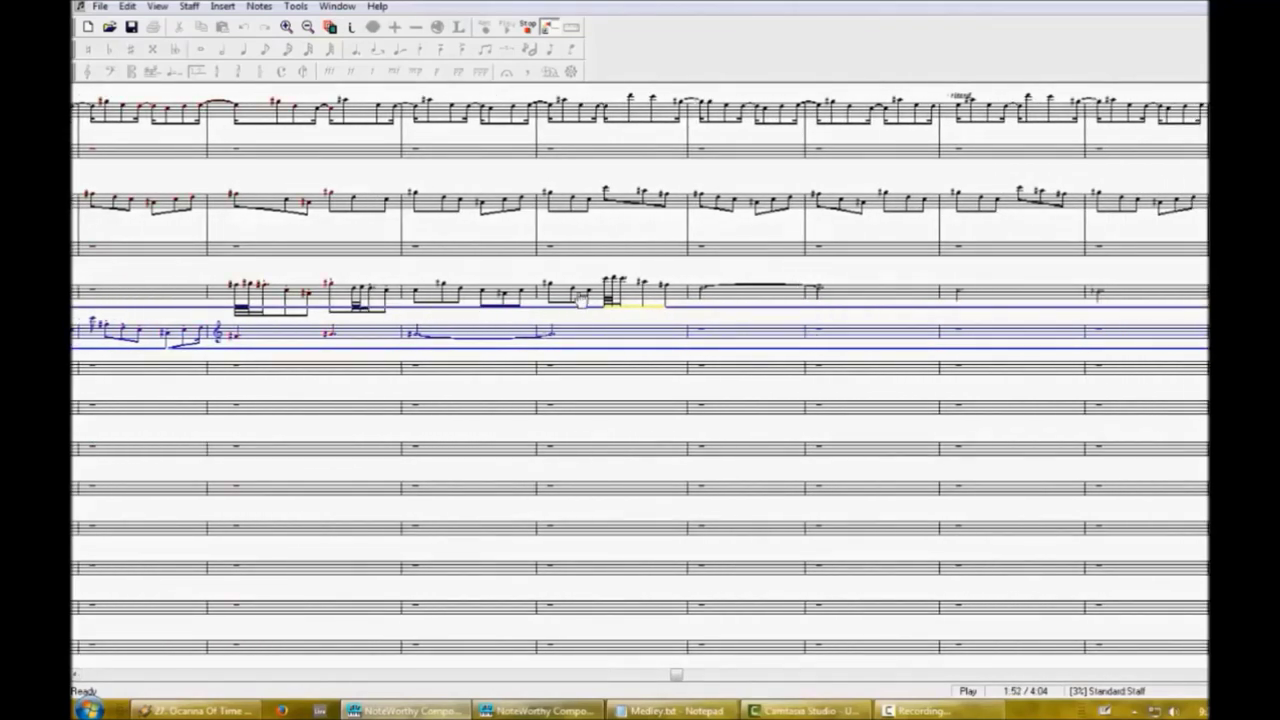
left_click(938, 294)
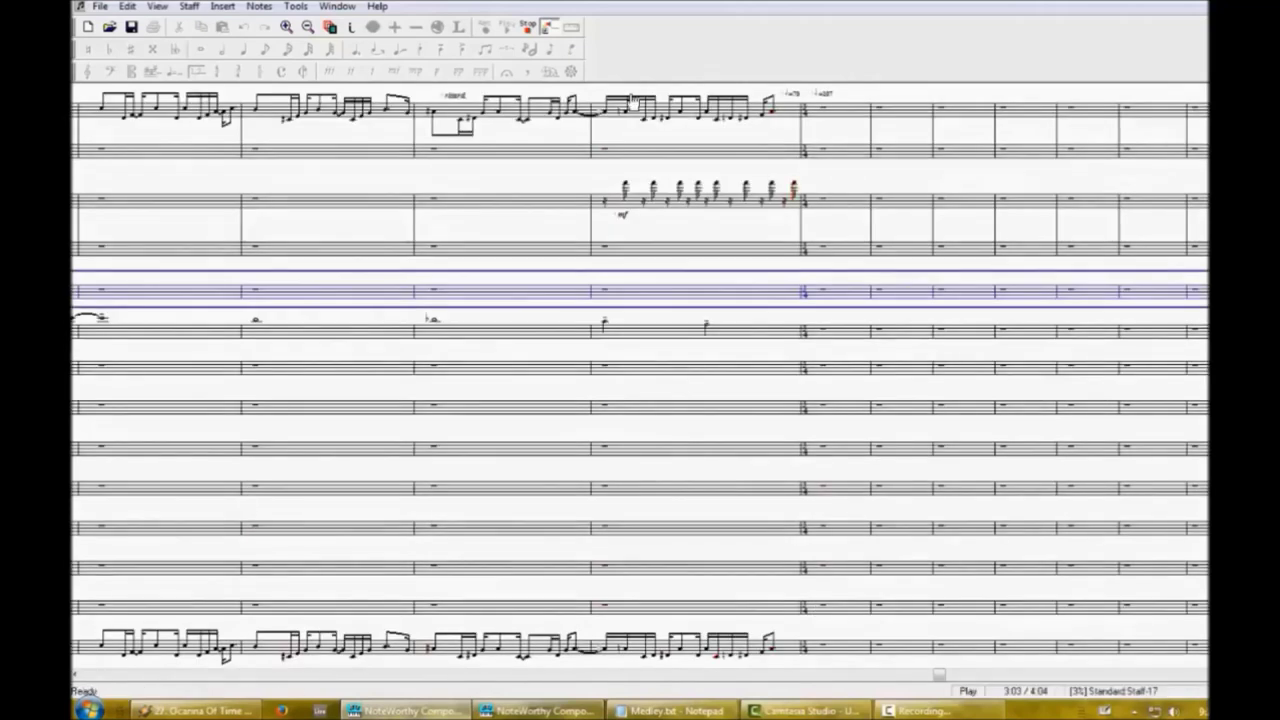
left_click(532, 27)
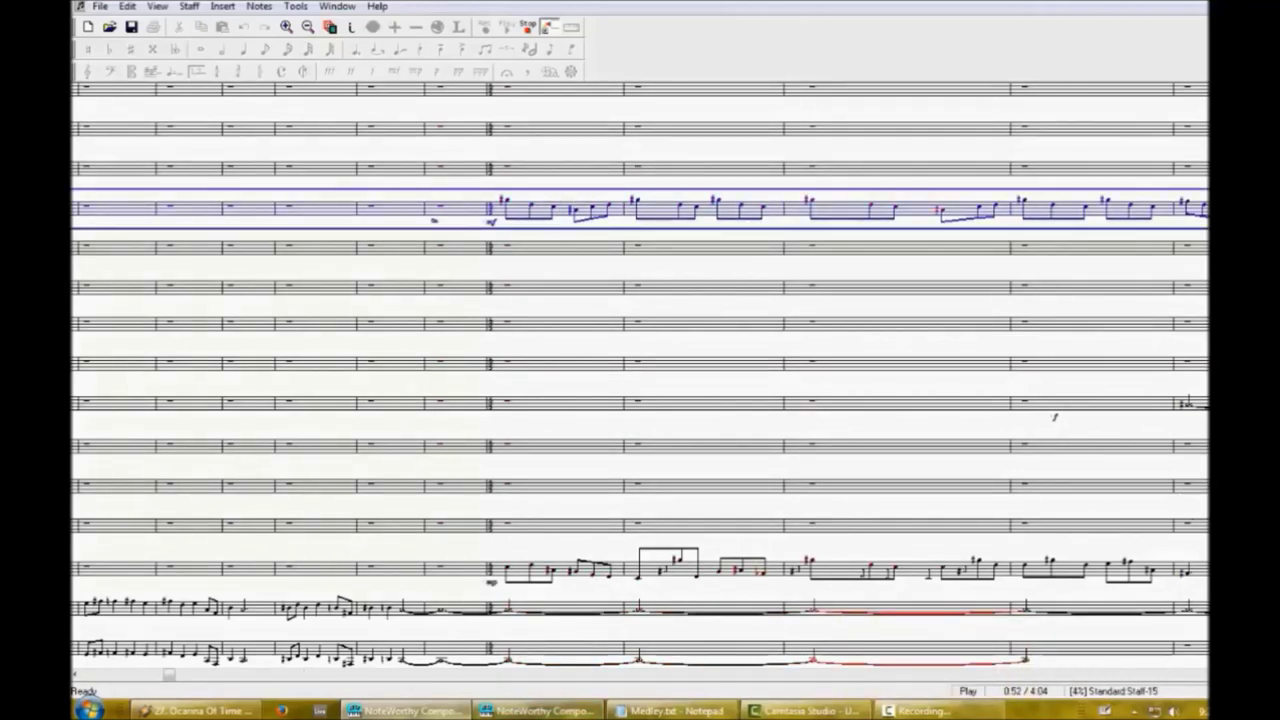
scroll(640, 376, "up", 5)
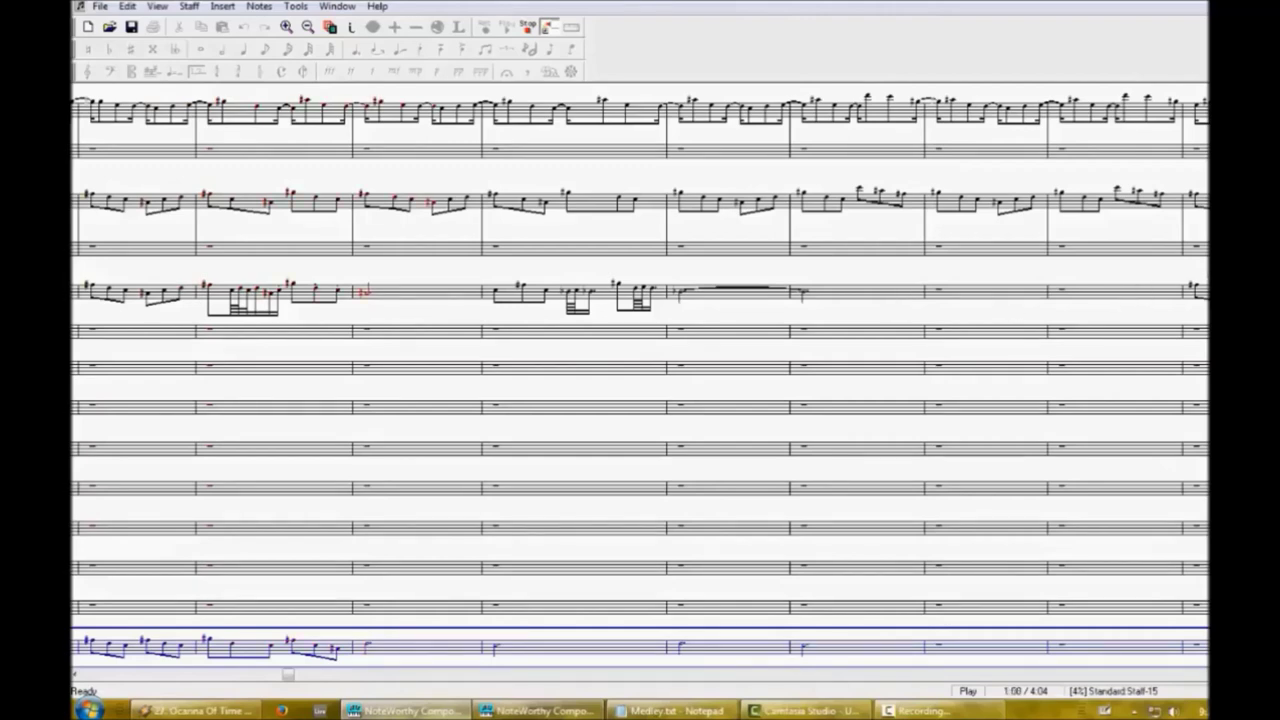
scroll(640, 376, "down", 5)
scroll(640, 400, "down", 2)
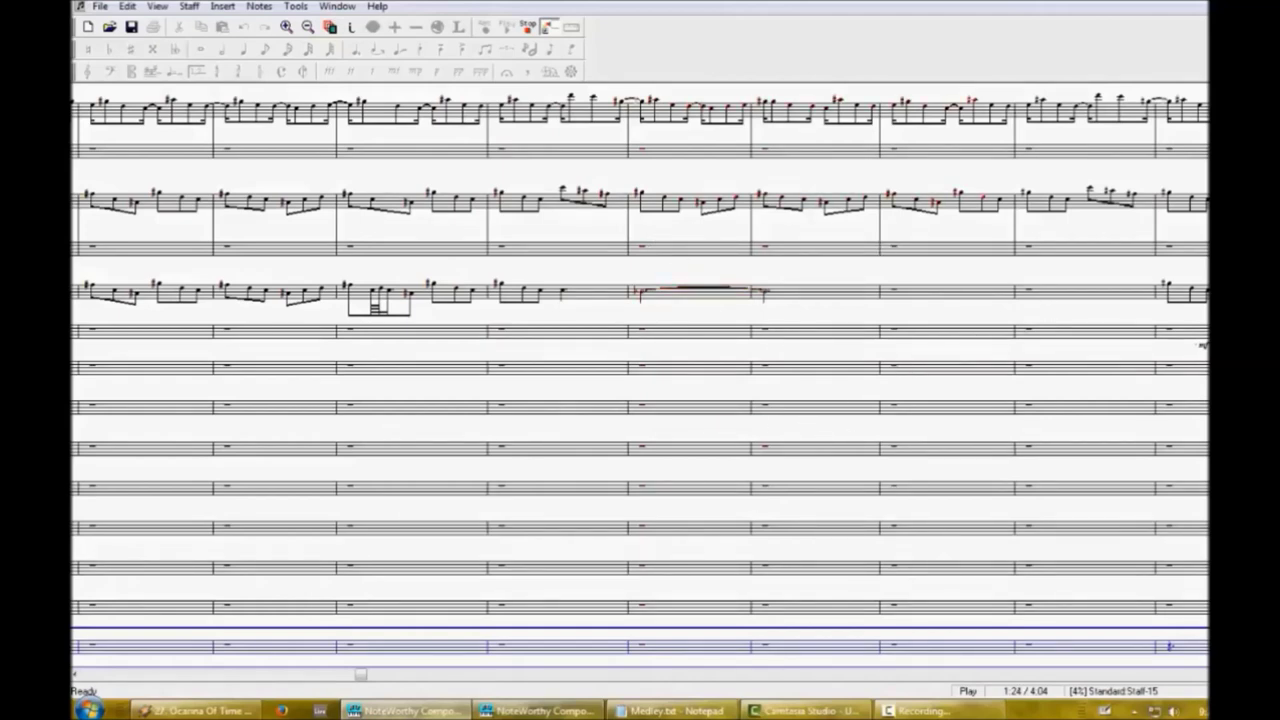
Fill the rest measures after Staff-19's running melody with an eighth-note phrase and a closing note, and audition the passage.
left_click(710, 118)
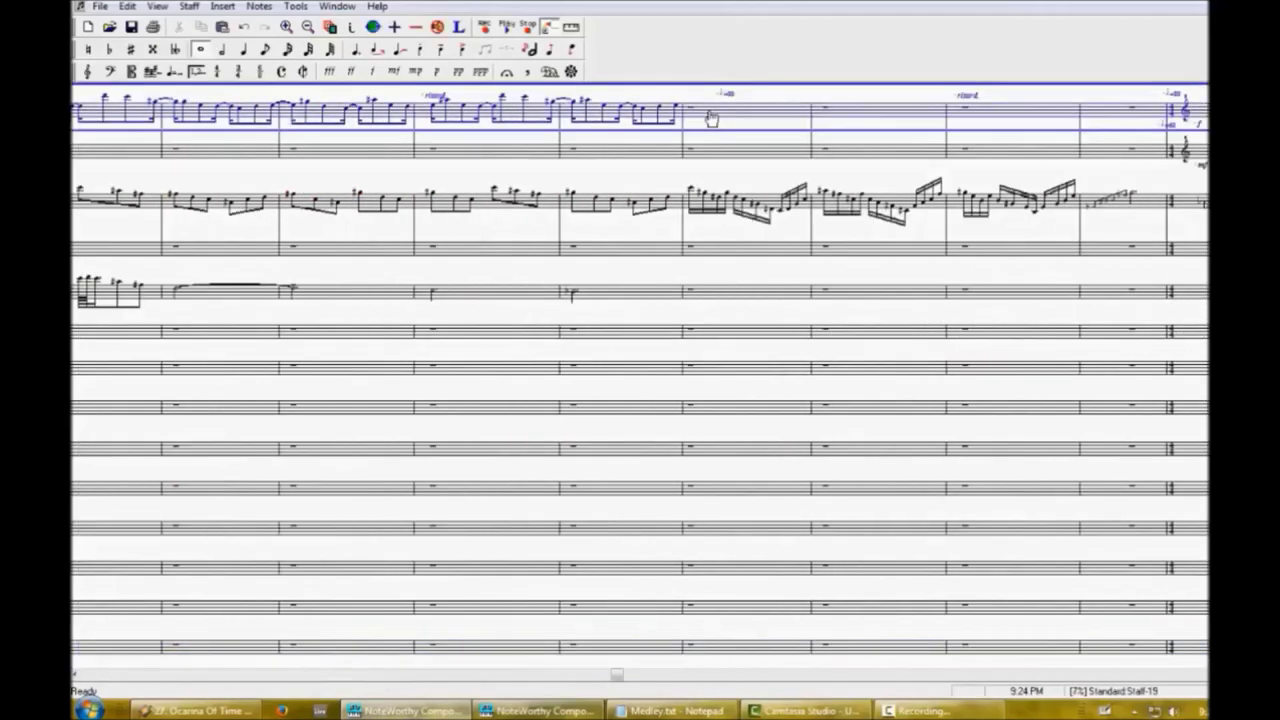
left_click(295, 6)
left_click(320, 34)
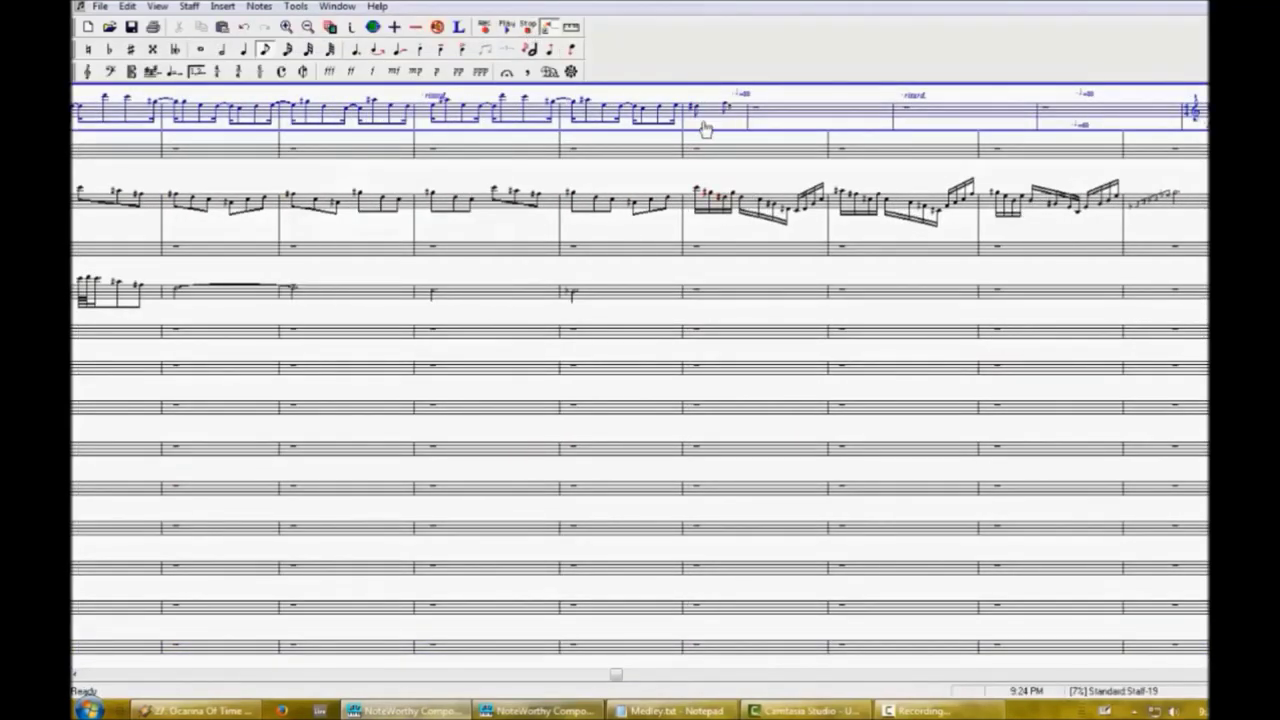
key("space")
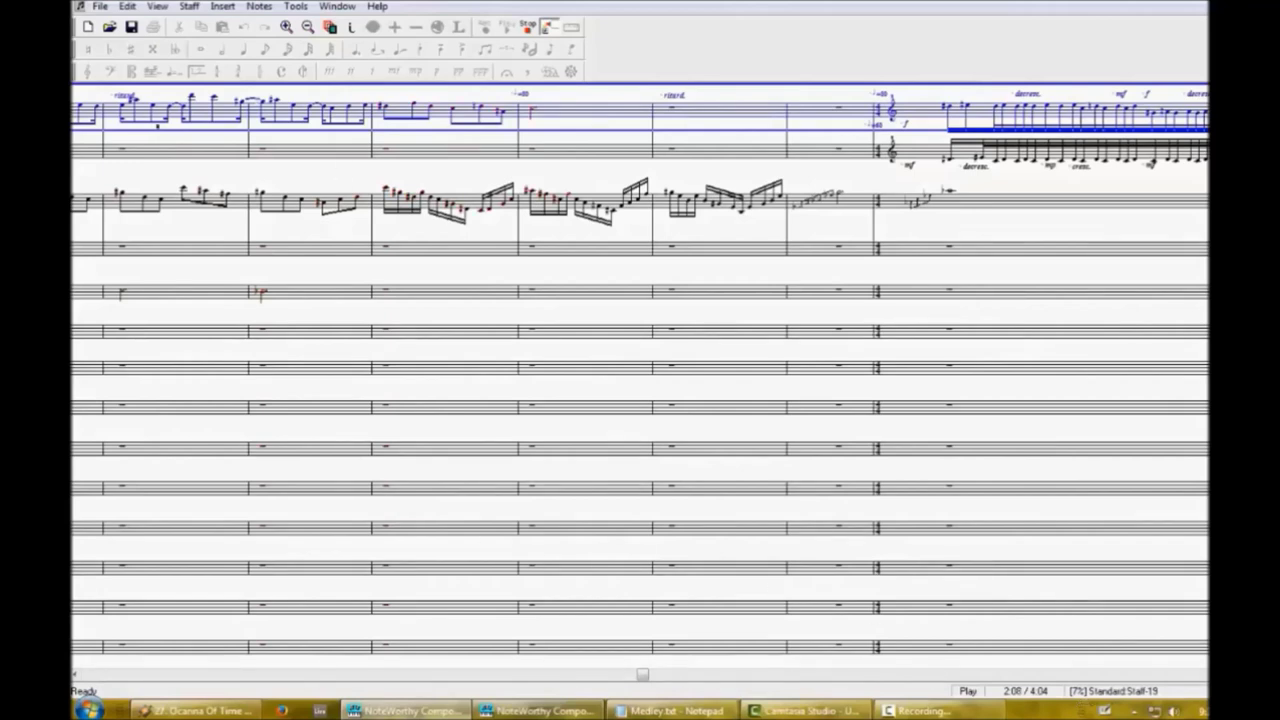
left_click(527, 27)
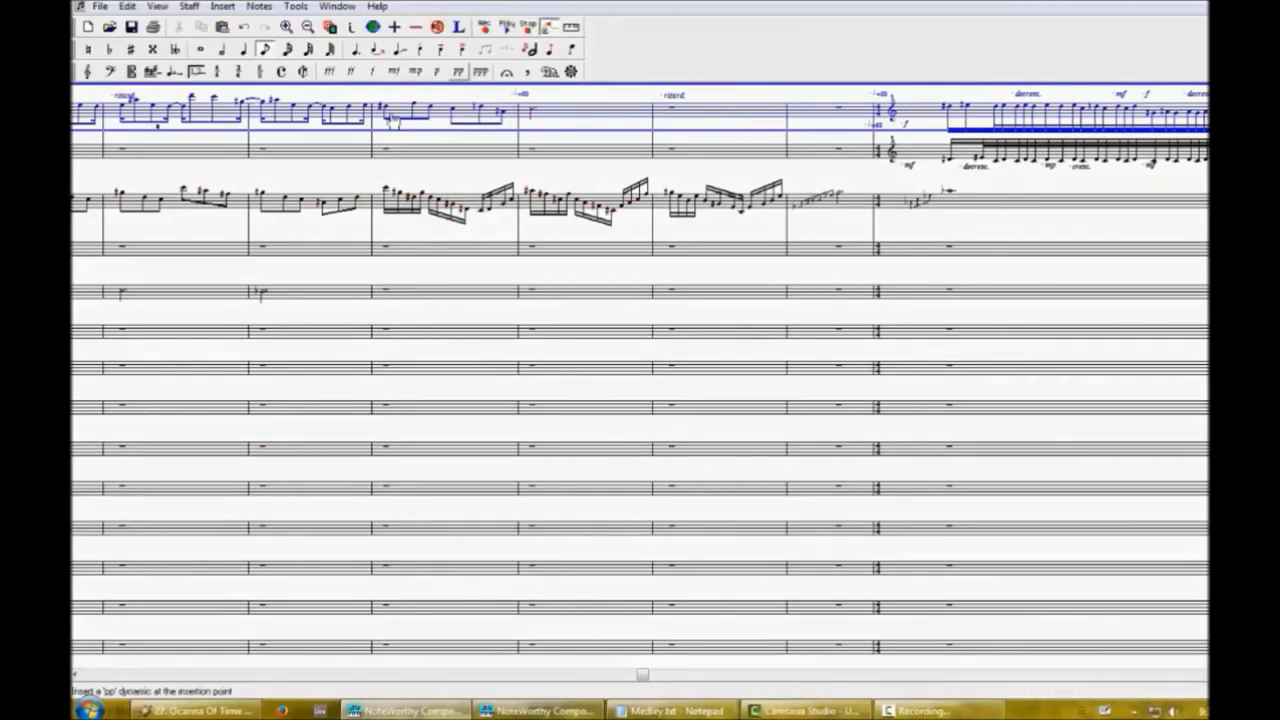
left_click(507, 28)
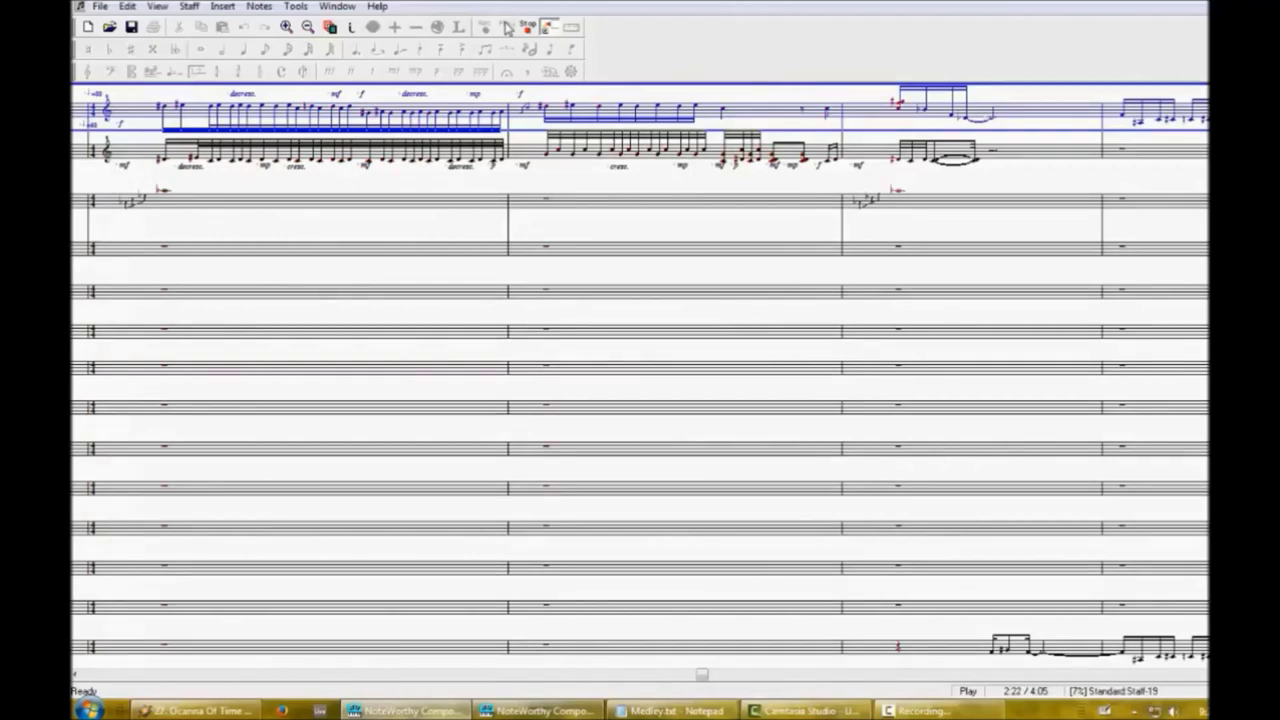
left_click(529, 29)
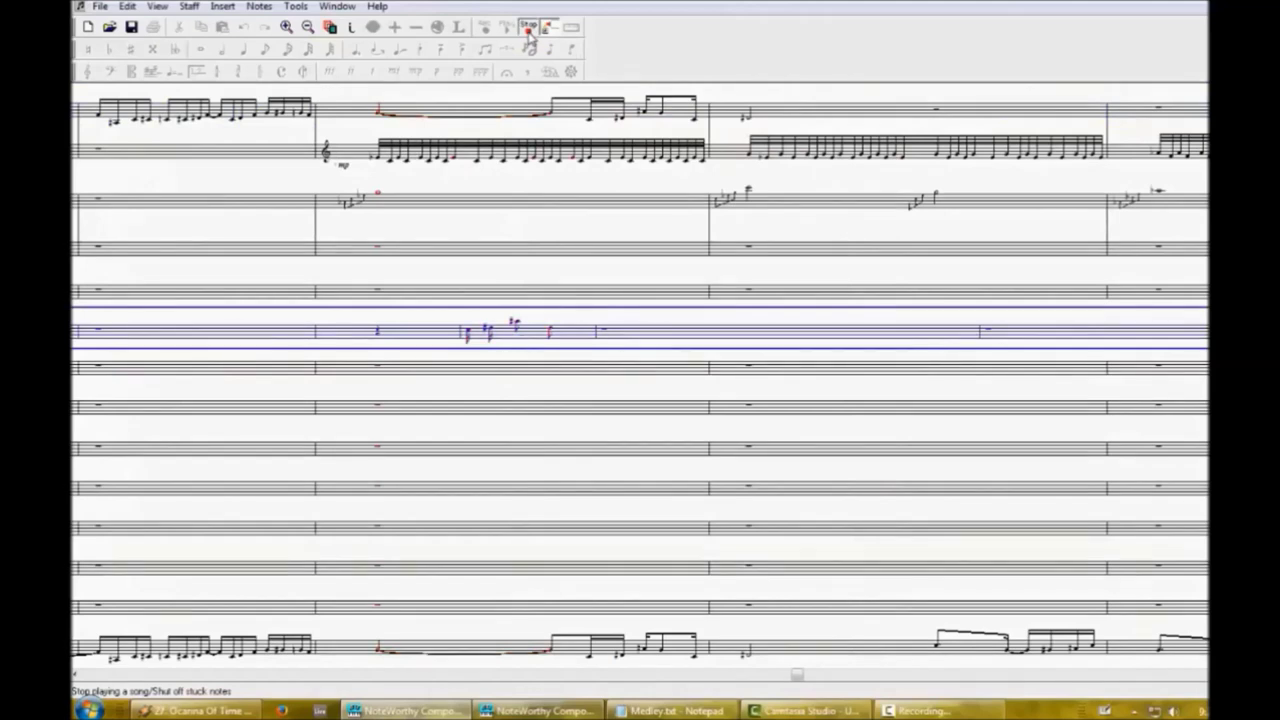
Correct the end of the rising run on the staff named Staff, replacing its last note, and audition only that staff.
left_click(529, 34)
left_click(560, 336)
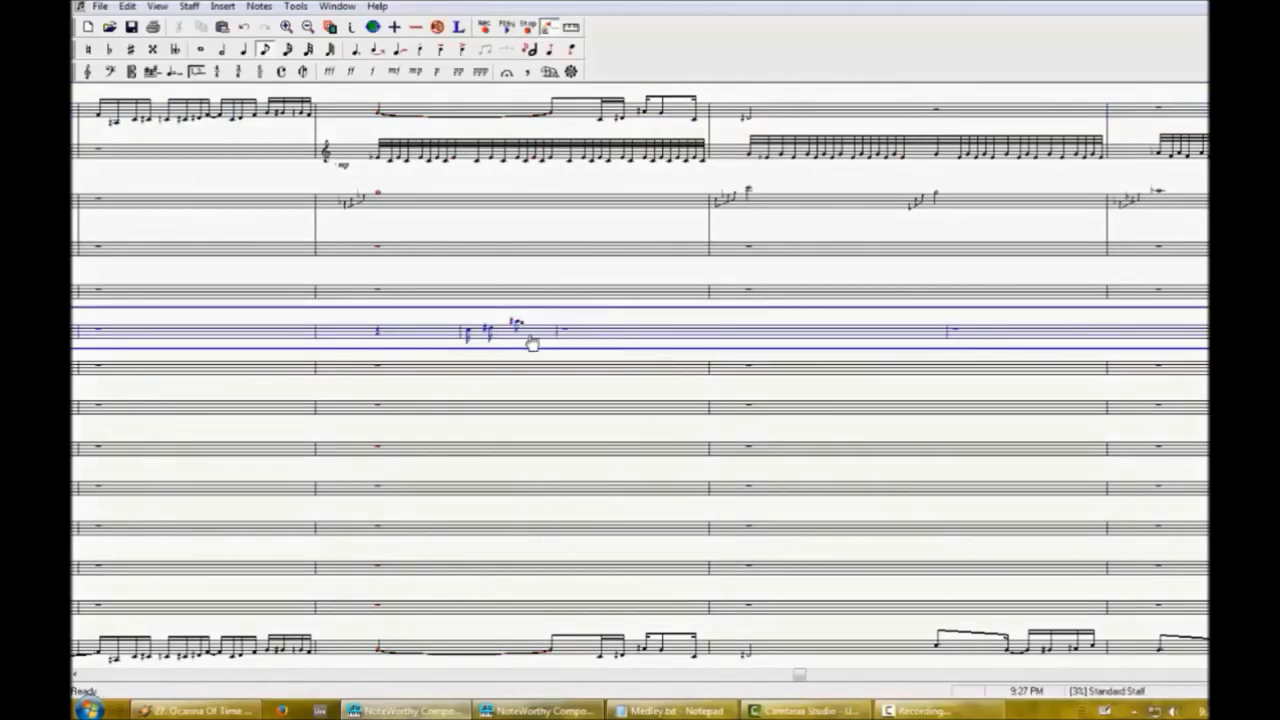
key("Return")
left_click_drag(532, 343, 505, 340)
key("5")
left_click(296, 7)
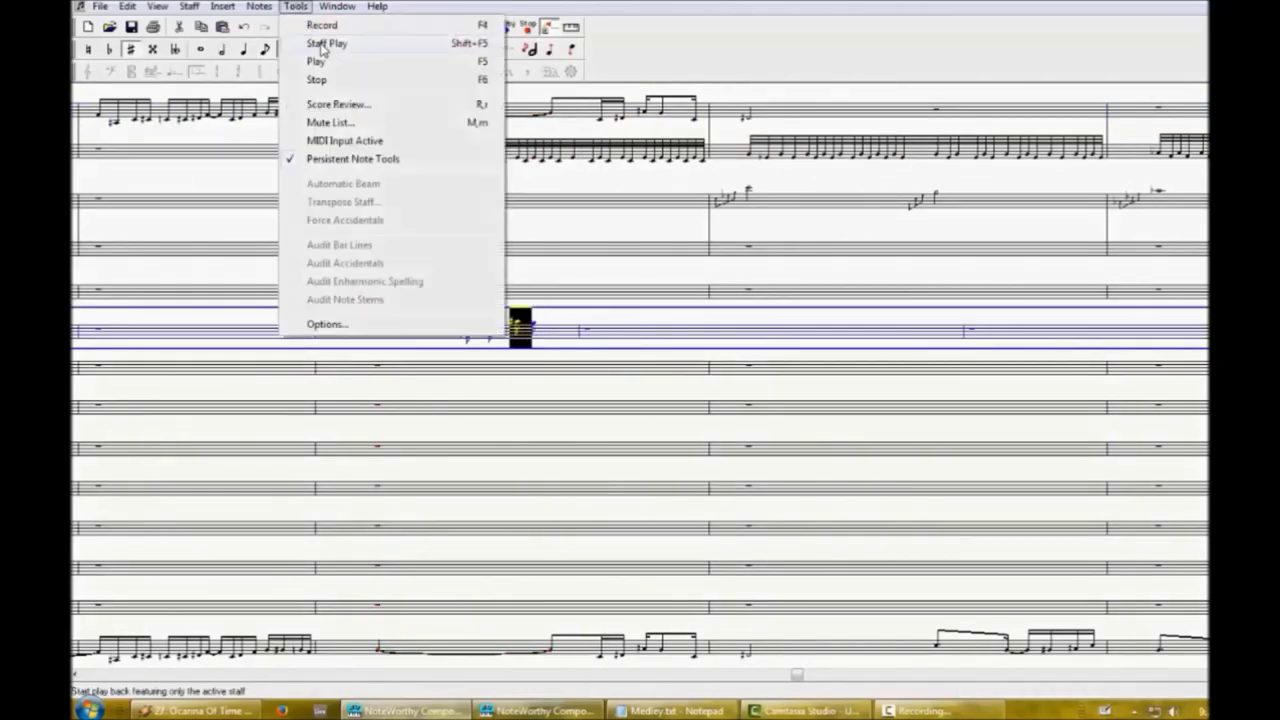
left_click(322, 45)
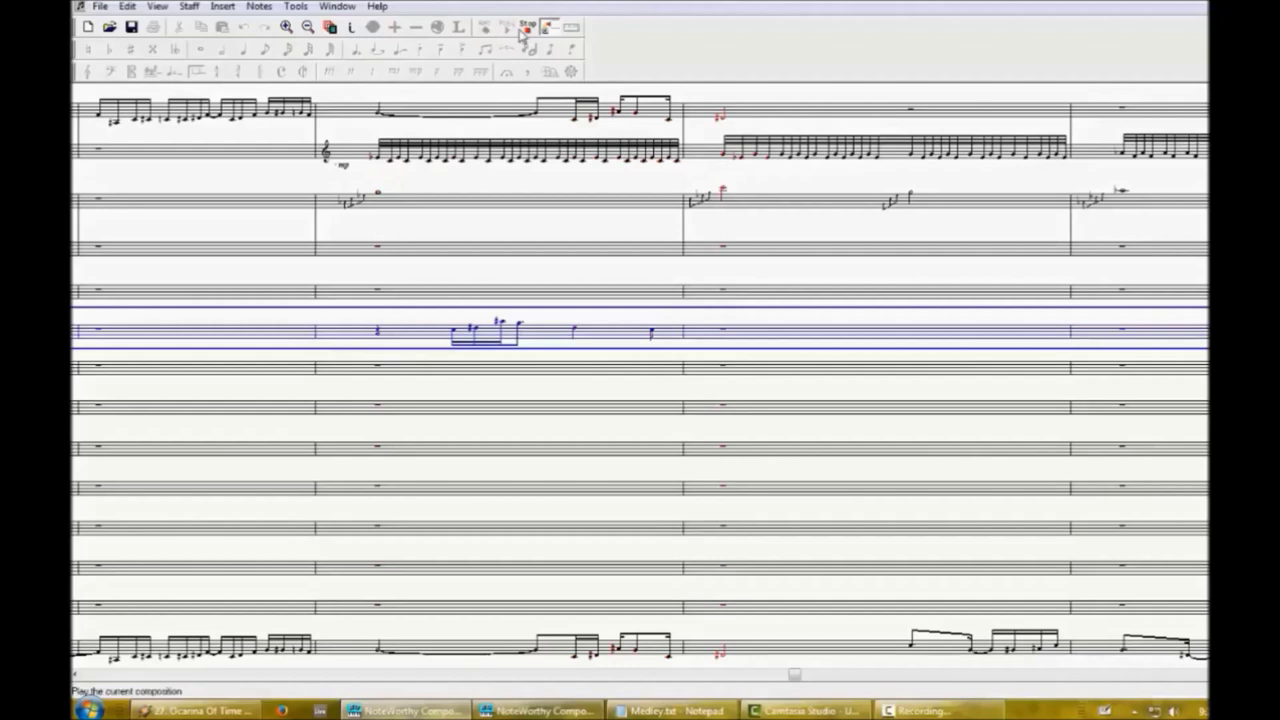
Add faster notes to the run on Staff, continue its melody into the following measures, and play back the score.
left_click(528, 29)
left_click(575, 332)
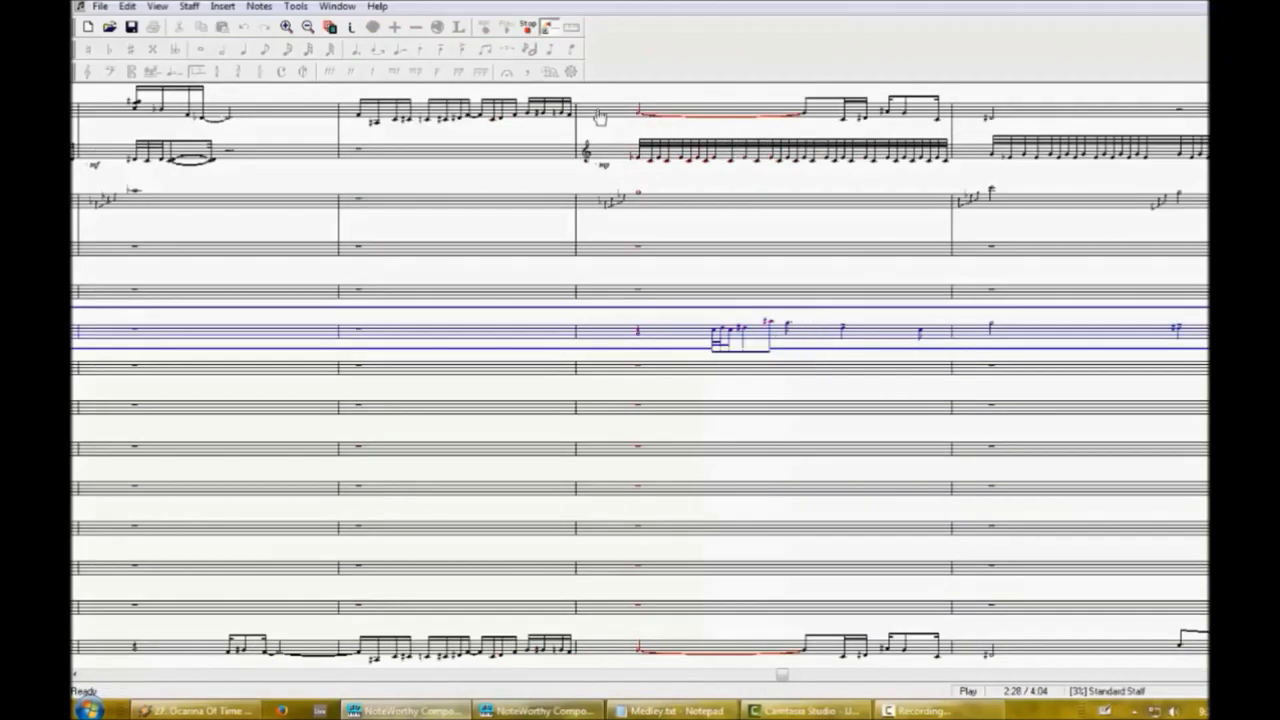
left_click(531, 30)
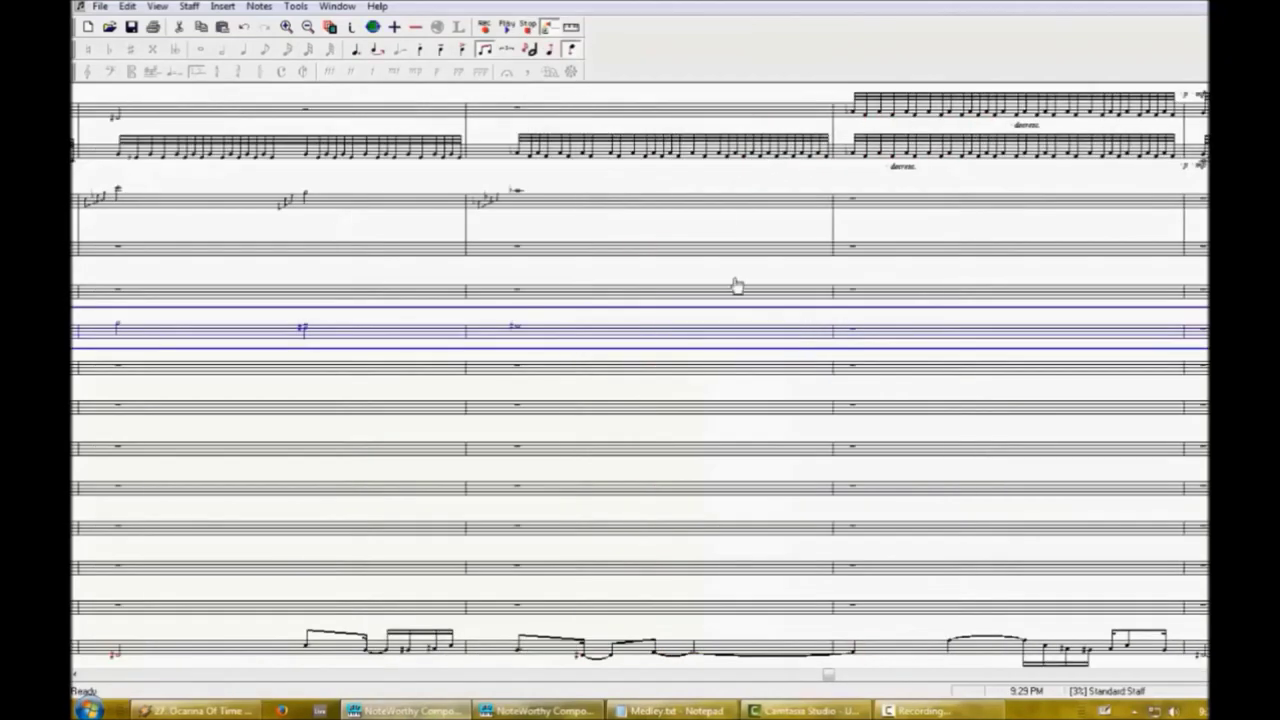
left_click(505, 30)
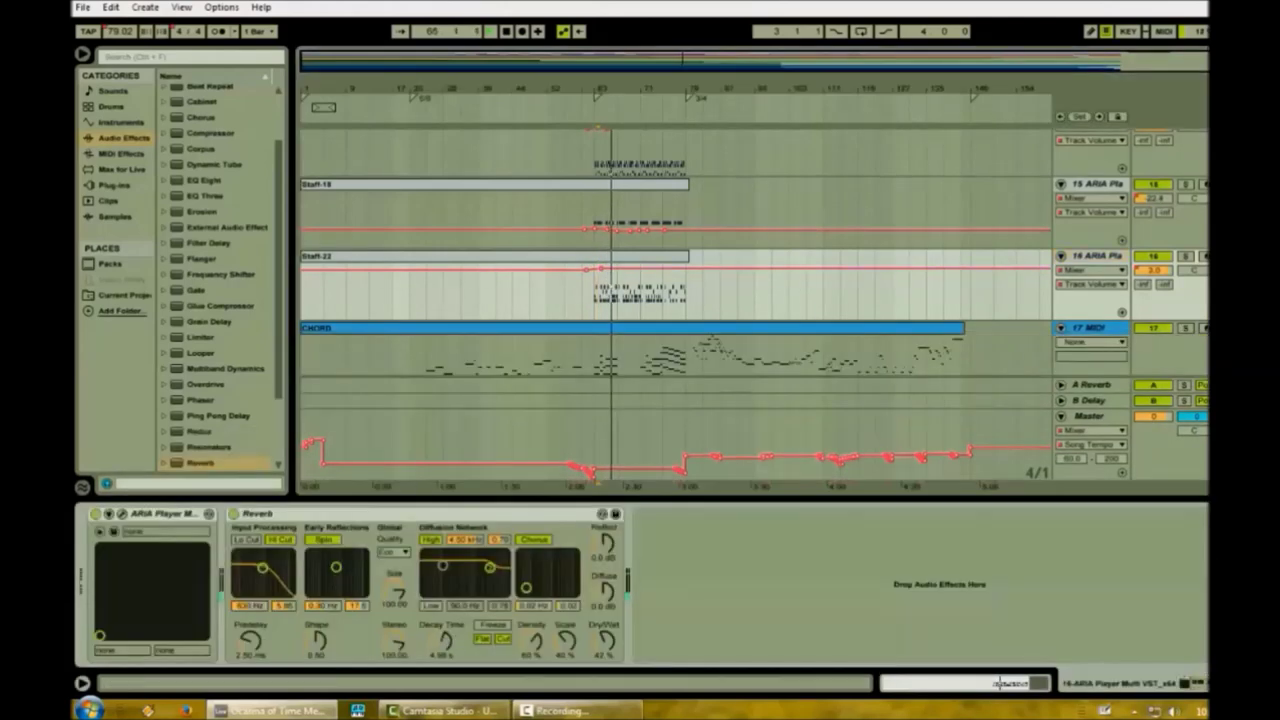
In Ableton Live, set track 16's reverb decay time to 2.20 s and lower its volume automation around bars 66 to 70.
left_click_drag(445, 641, 445, 649)
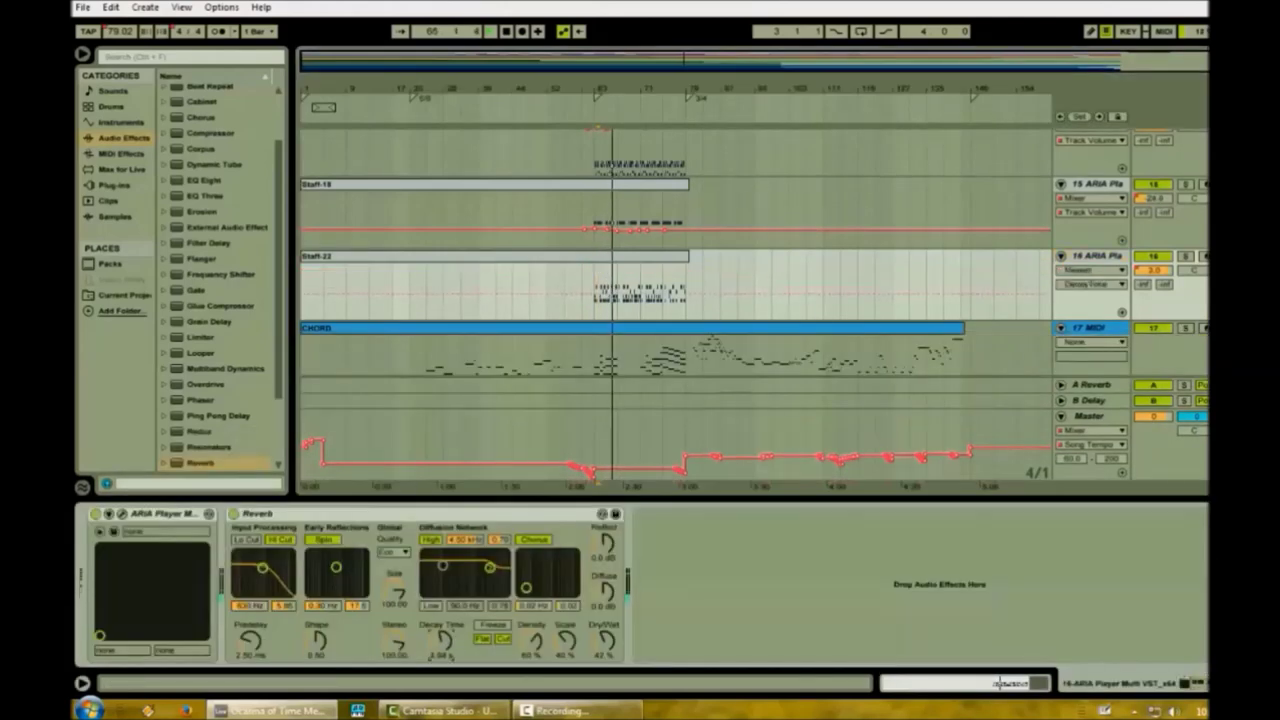
left_click(1150, 271)
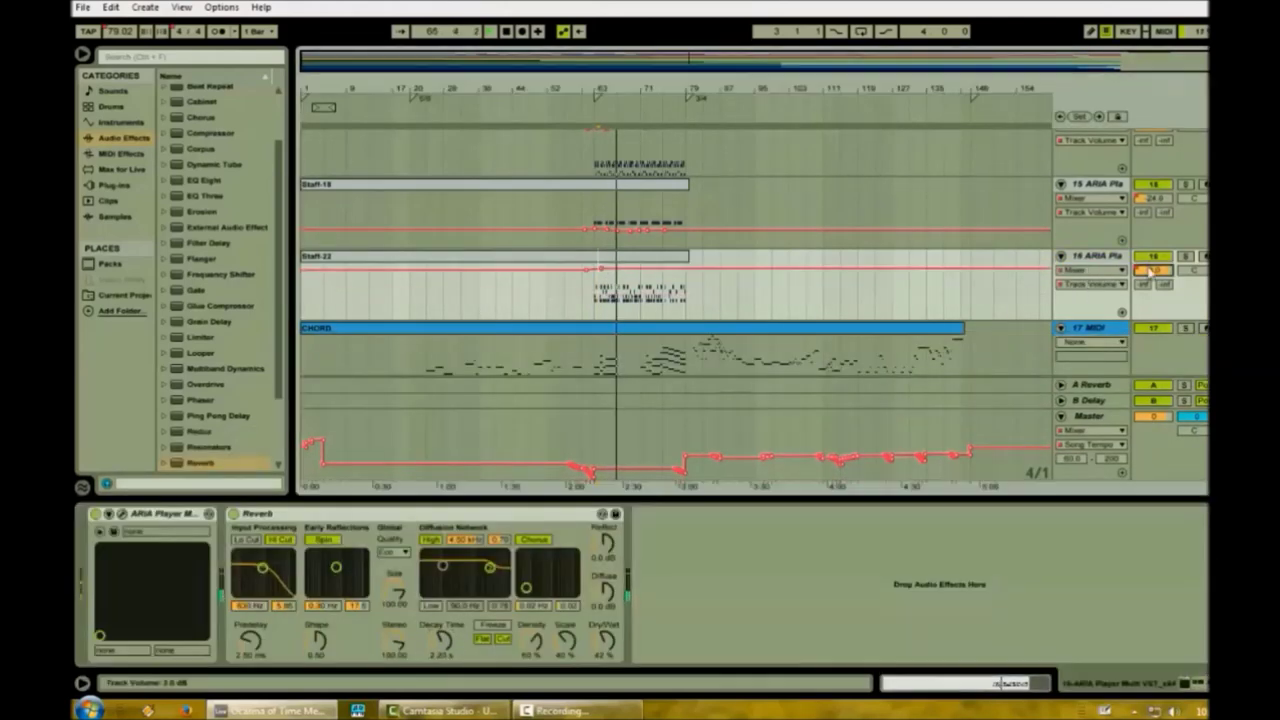
left_click(1185, 259)
left_click(1185, 258)
mouse_move(623, 271)
left_mouse_down()
mouse_move(567, 294)
mouse_move(612, 271)
mouse_move(600, 278)
mouse_move(639, 278)
left_mouse_up()
left_click(1185, 257)
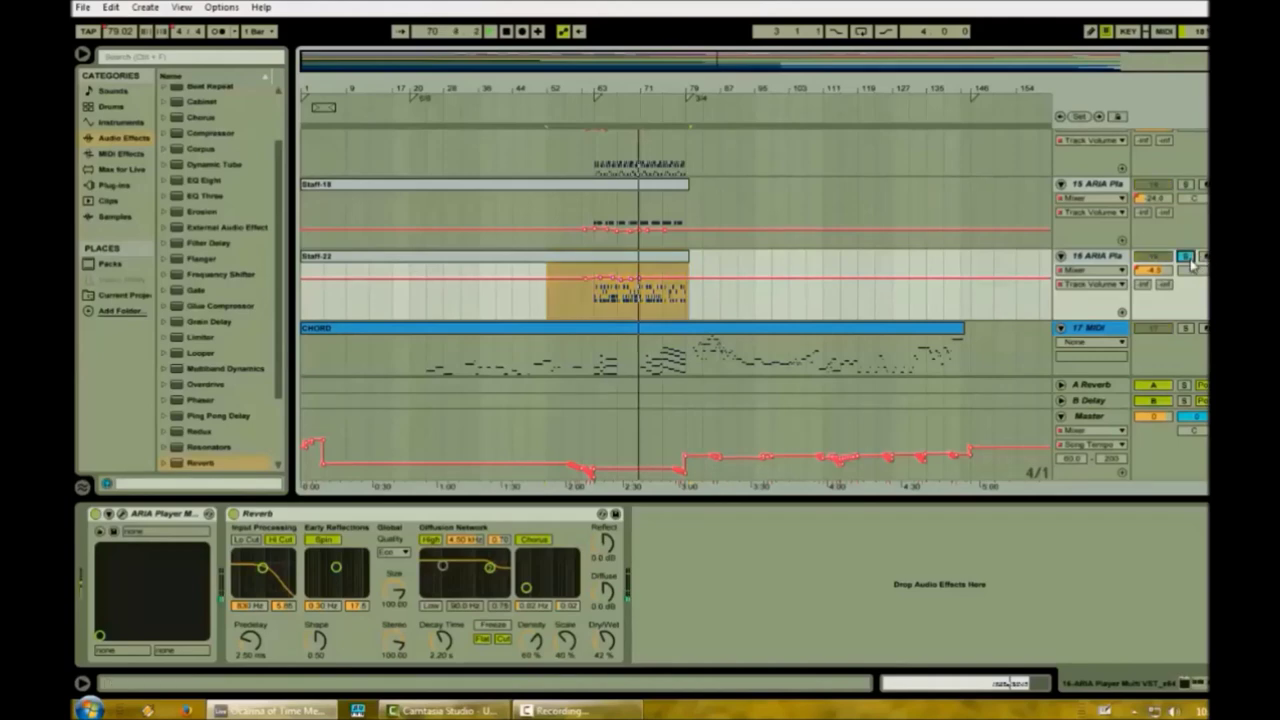
Lower track 14's volume automation across bars 56 to 87, then adjust track 16's volume around bars 72 to 77.
scroll(1035, 260, "up", 2)
left_click(1185, 162)
left_click(1185, 163)
left_click_drag(719, 205, 565, 198)
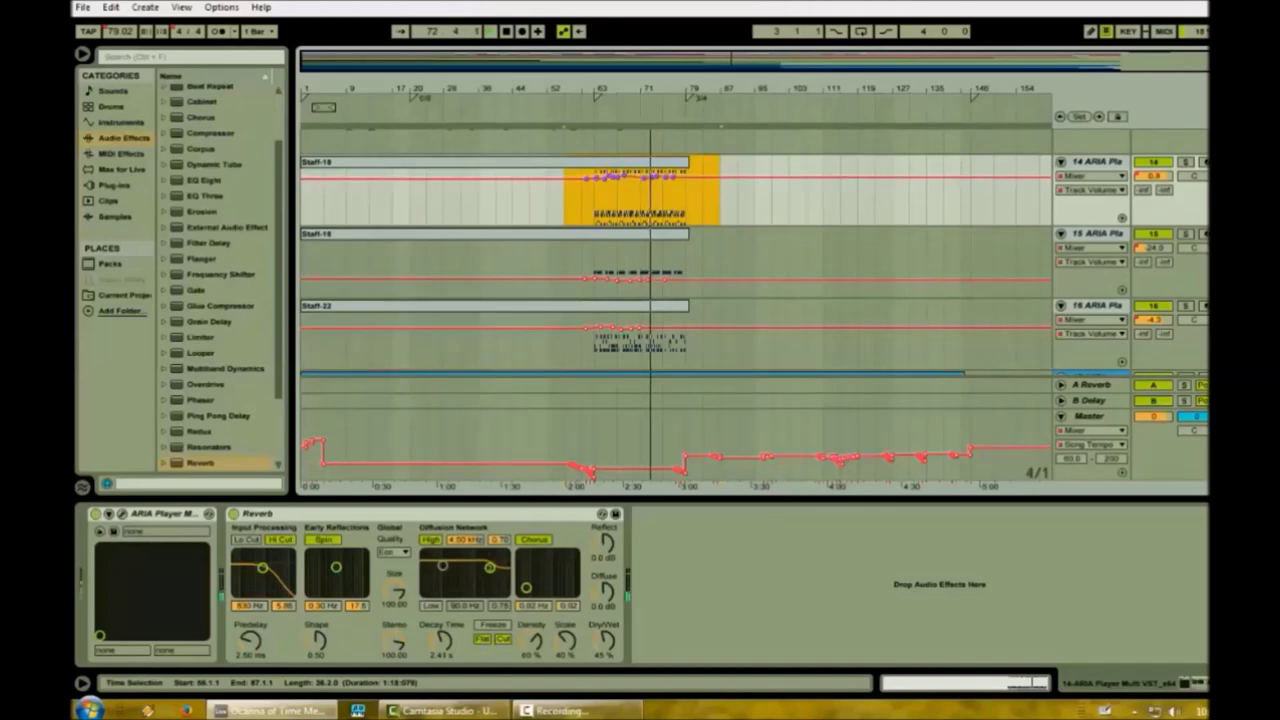
left_click_drag(621, 178, 621, 181)
left_click(664, 216)
left_click_drag(654, 328, 676, 329)
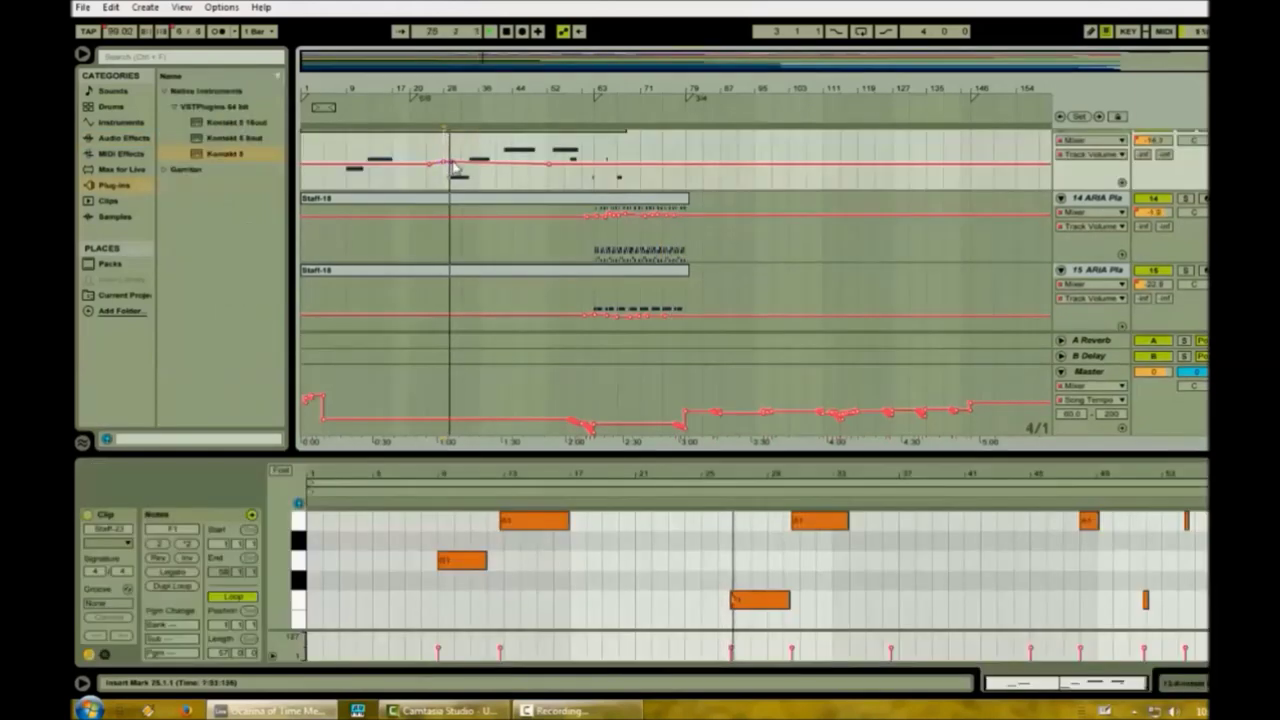
Shape track 13's volume automation with a dip after bar 28 and a rise near bar 36.
left_click_drag(452, 162, 470, 167)
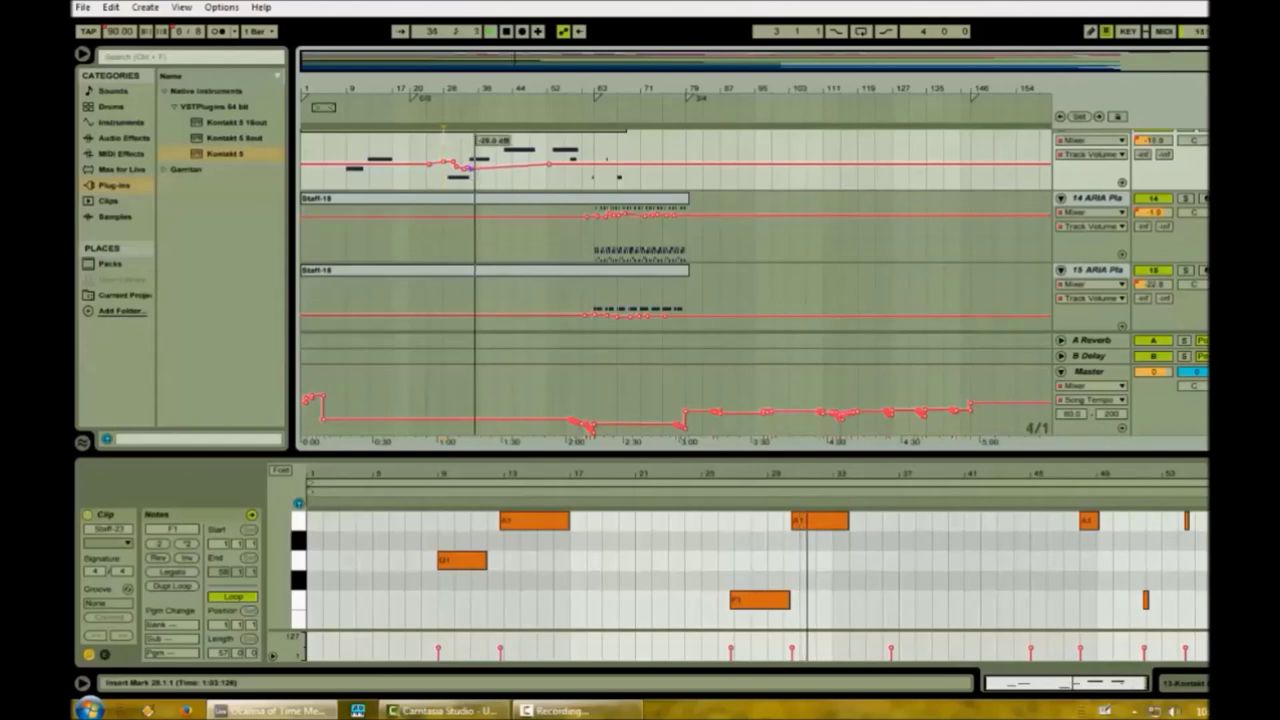
left_click(483, 171)
left_click_drag(488, 171, 488, 161)
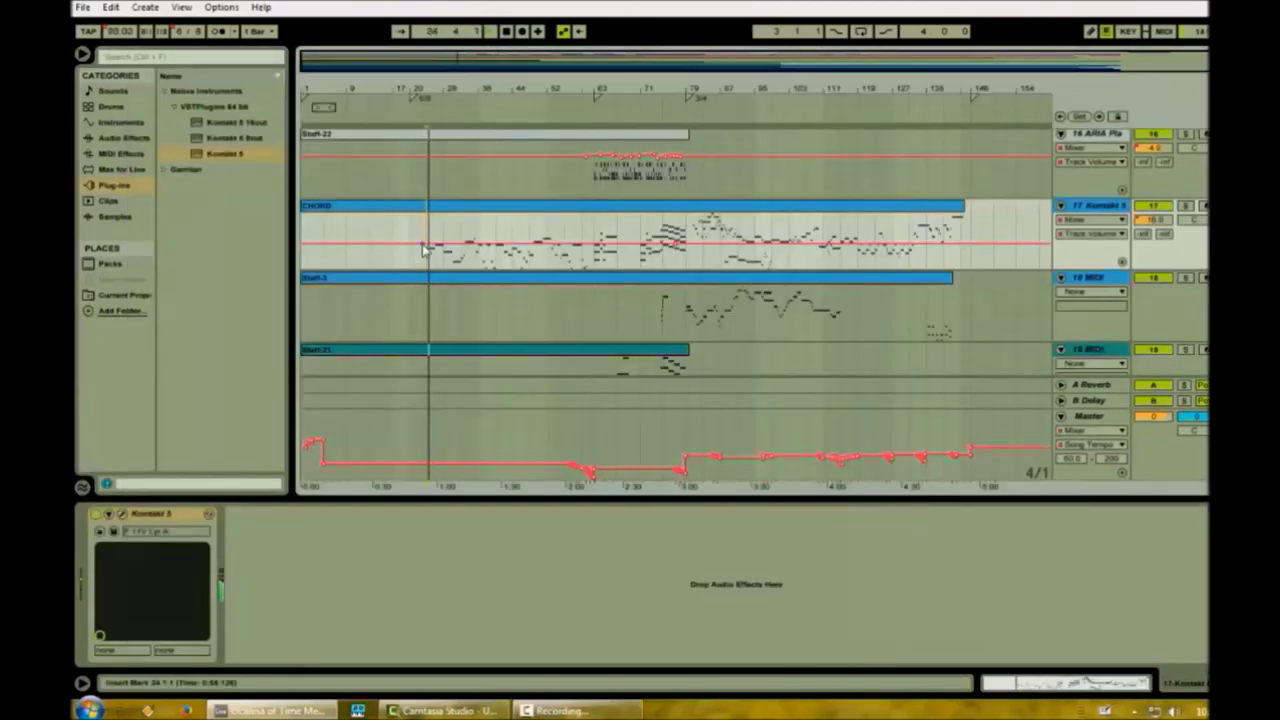
Lower the start of track 17's volume automation and add breakpoints around bars 23 to 29.
left_click_drag(422, 244, 435, 247)
left_click(430, 250)
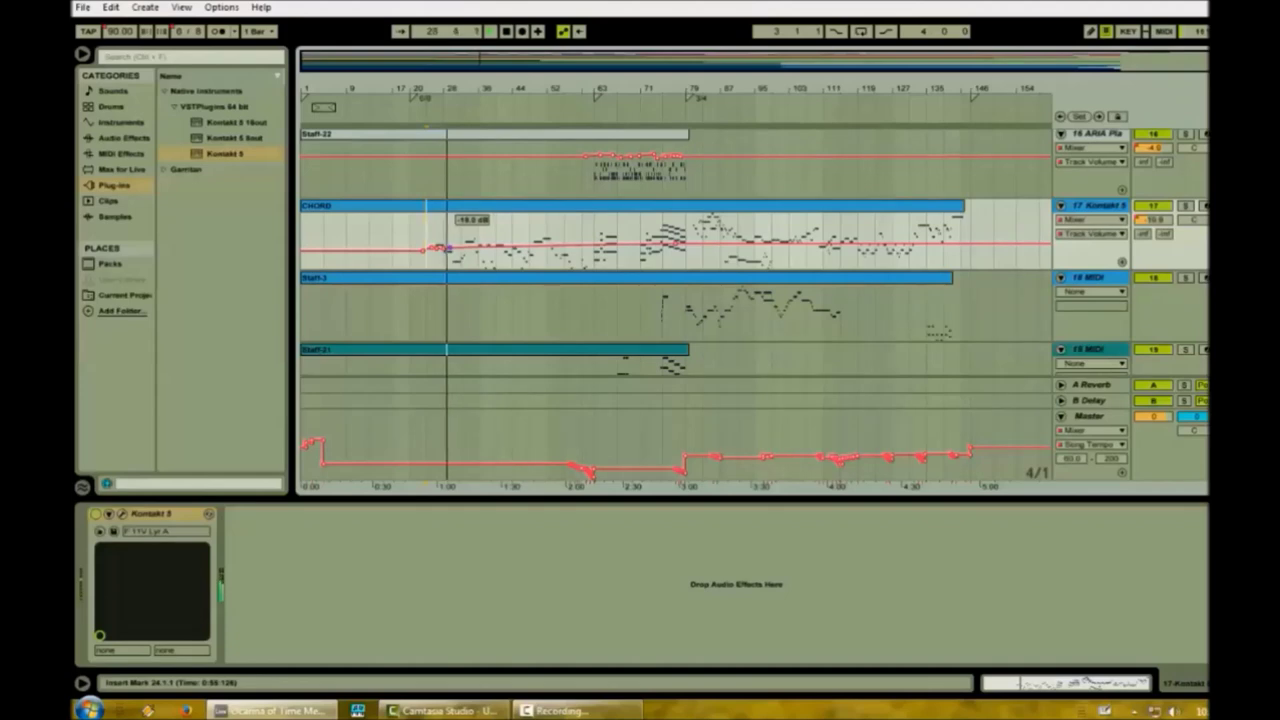
left_click_drag(454, 249, 455, 251)
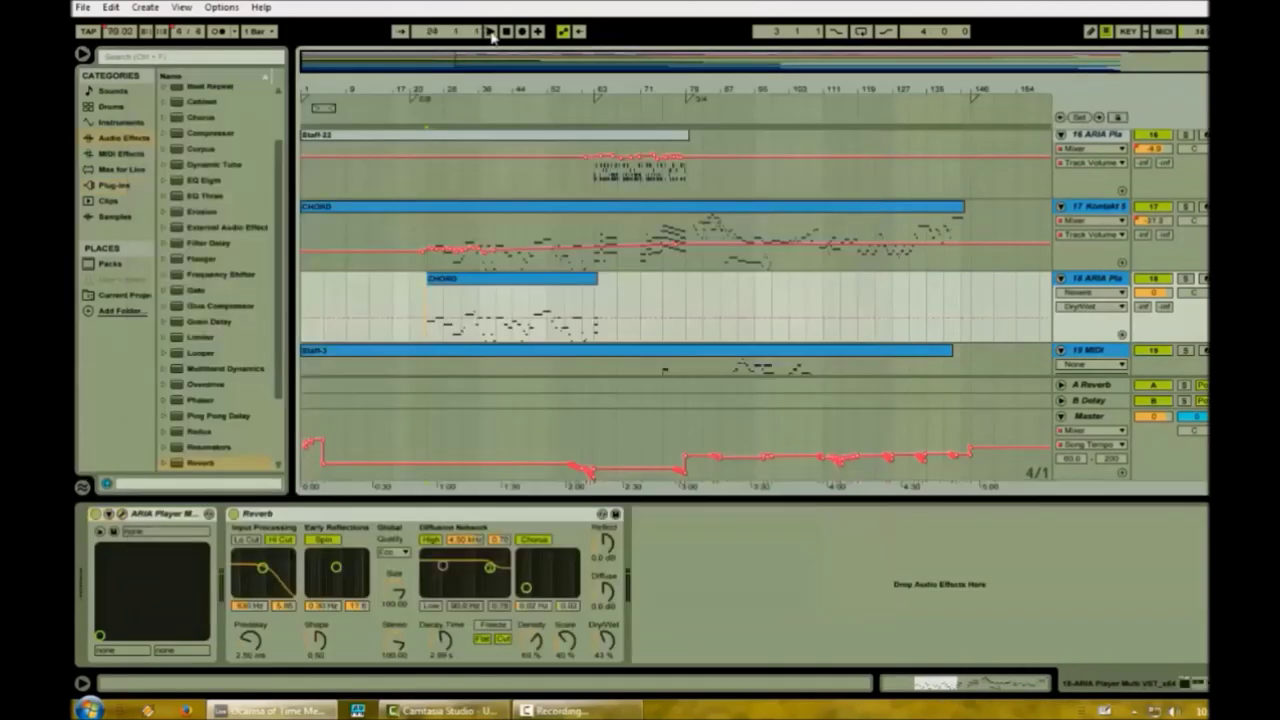
Show track 18's volume automation, lower it at the clip's start and shape it with breakpoints up to about bar 54.
left_click(1153, 293)
mouse_move(423, 294)
left_mouse_down()
mouse_move(423, 314)
mouse_move(436, 312)
left_mouse_up()
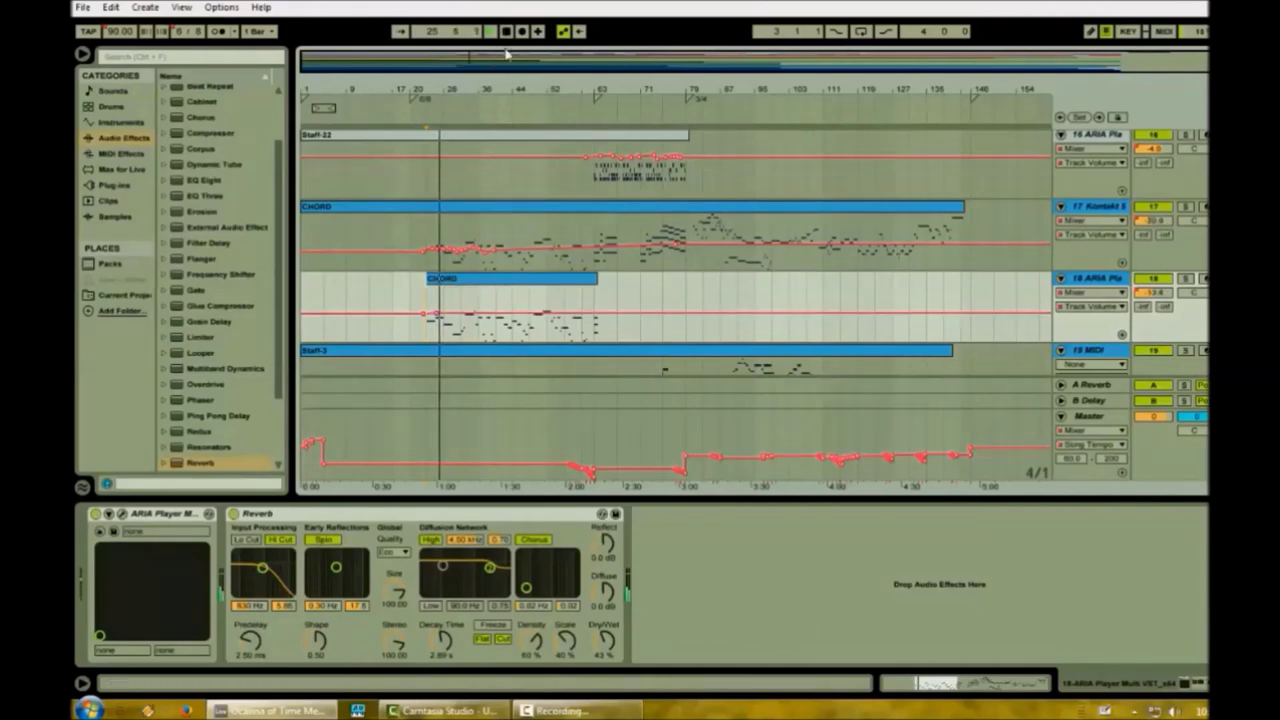
left_click_drag(410, 332, 456, 322)
left_click(444, 334)
left_click(460, 330)
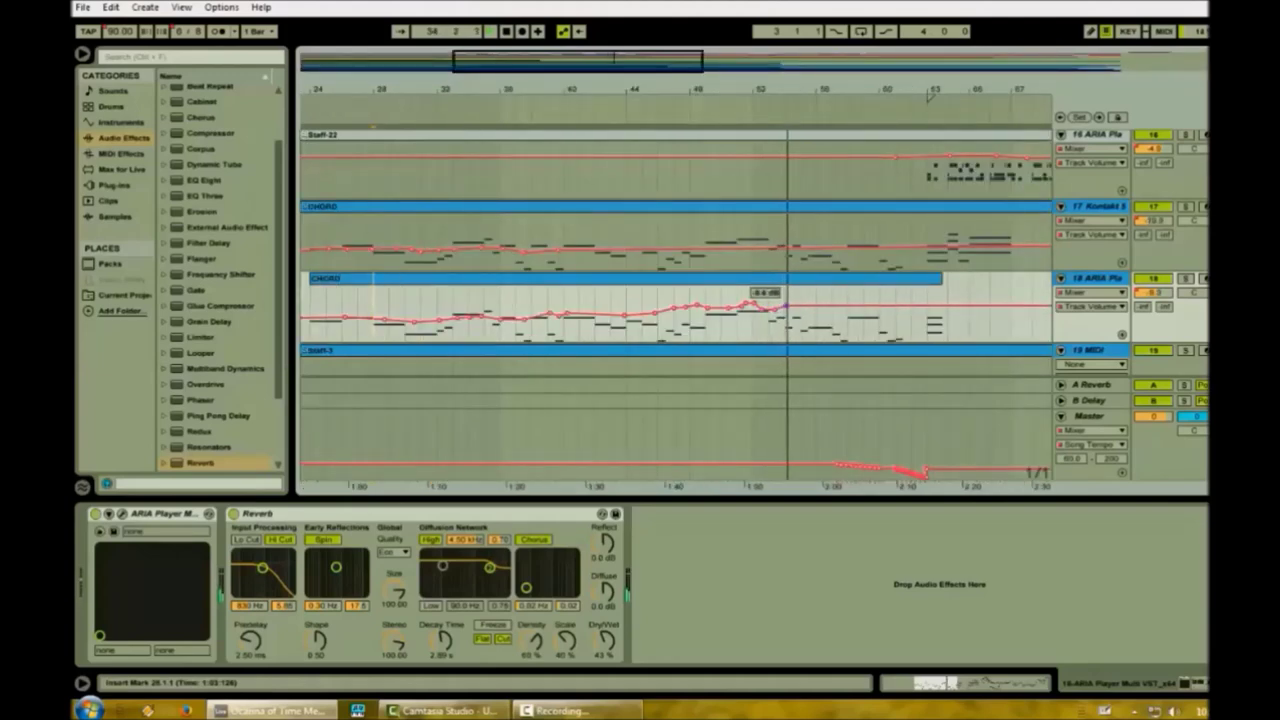
Paste the copied one-bar segment into track 13's Staff-23 clip up to bar 57 and lower the volume around bar 56.
scroll(780, 310, "up", 4)
scroll(763, 300, "up", 2)
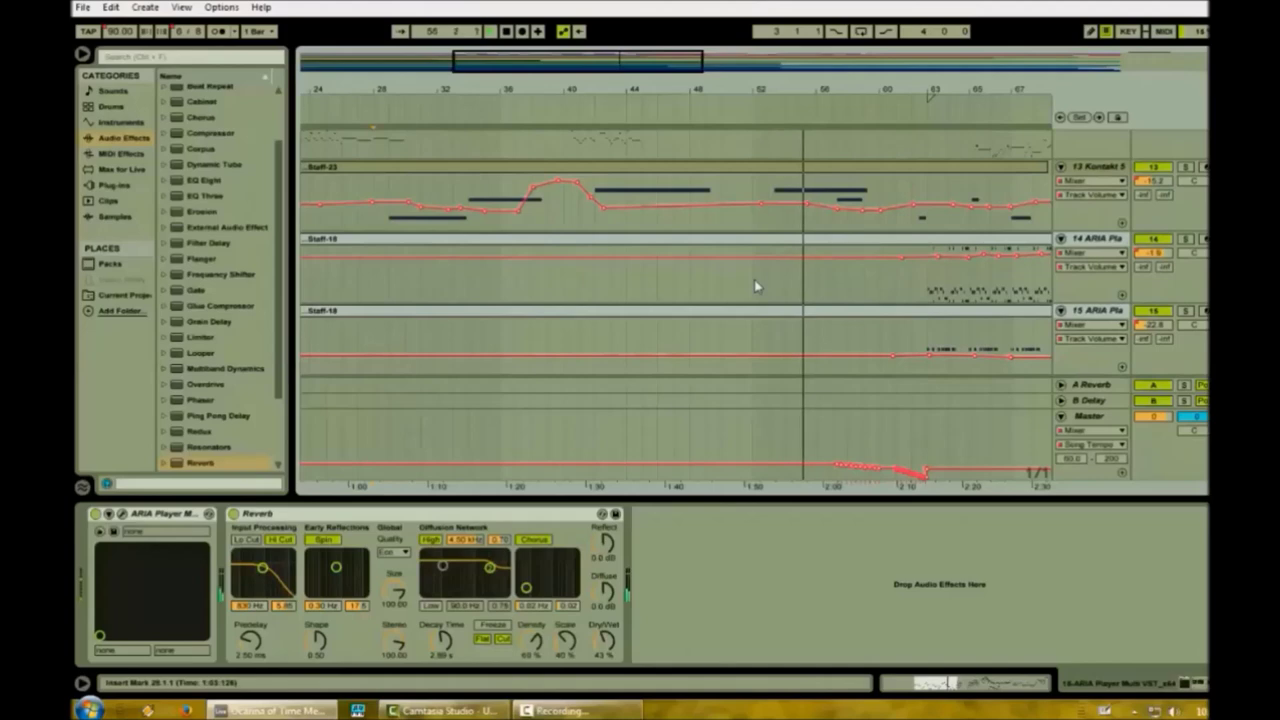
scroll(756, 286, "down", 1)
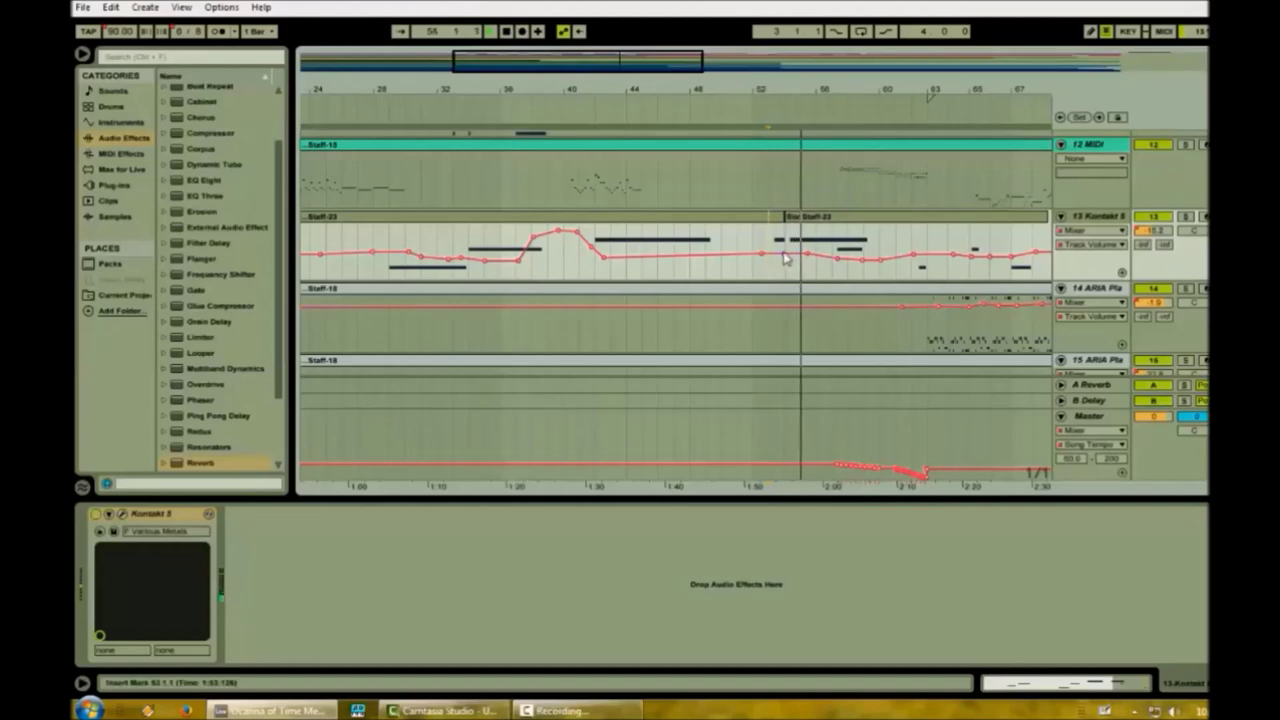
left_click(822, 260)
key("ctrl+v")
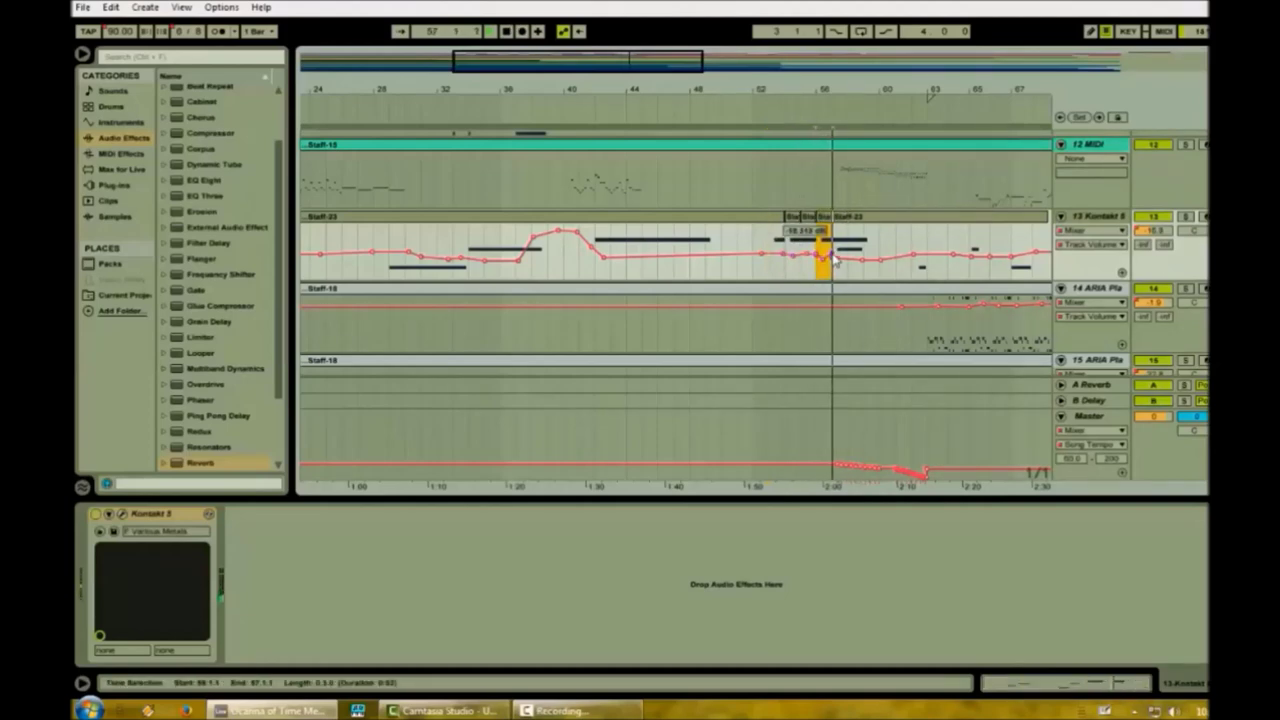
left_click(832, 266)
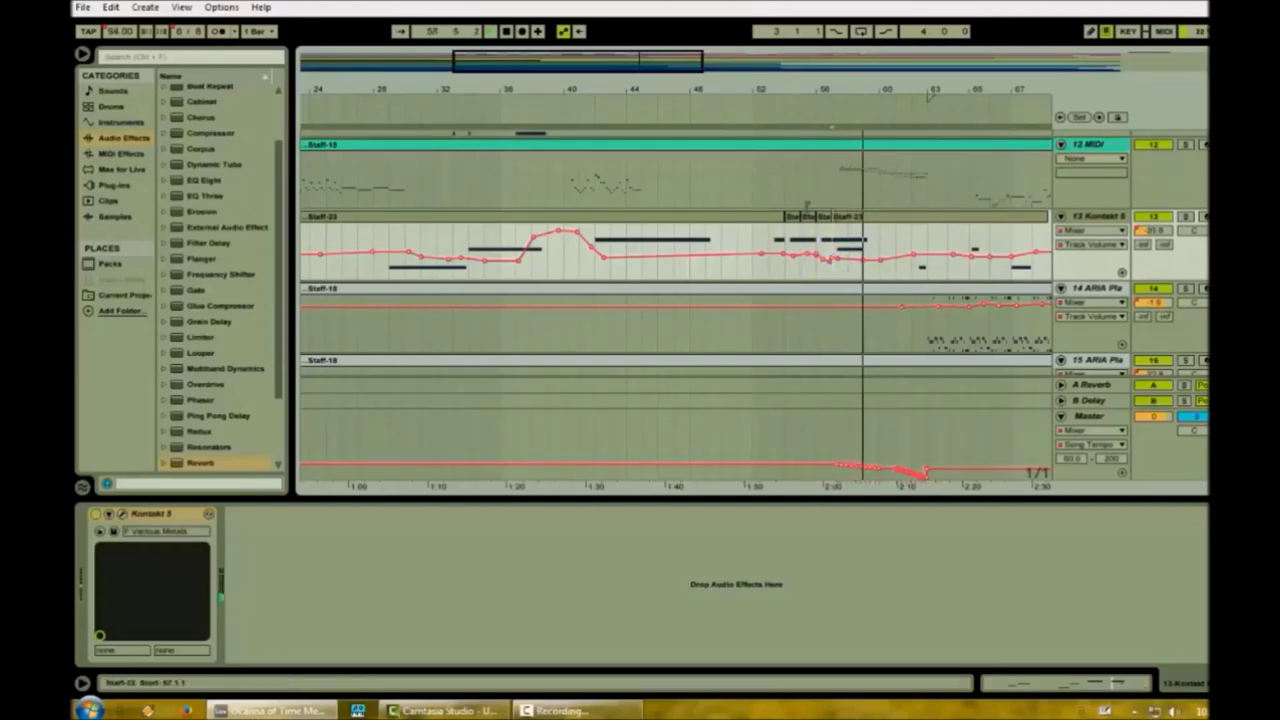
Lower track 18's volume automation from about bar 57 to bar 61 with added breakpoints.
scroll(617, 266, "down", 6)
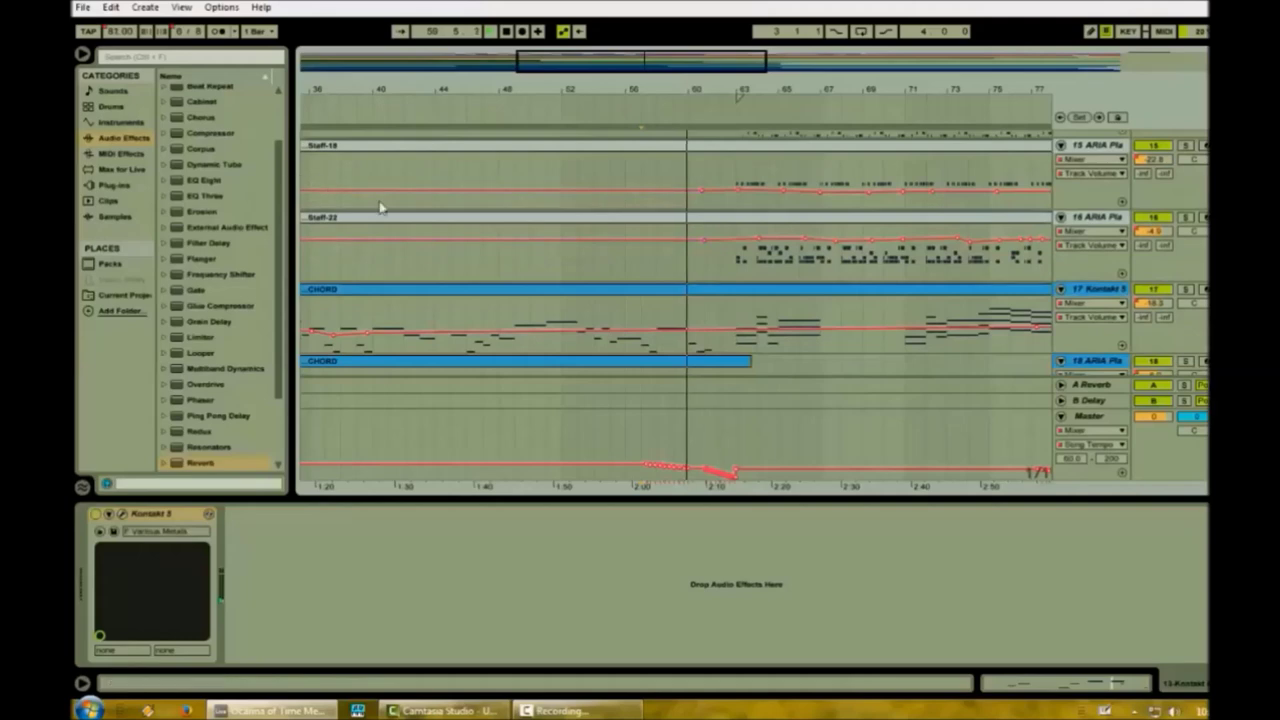
scroll(678, 270, "down", 1)
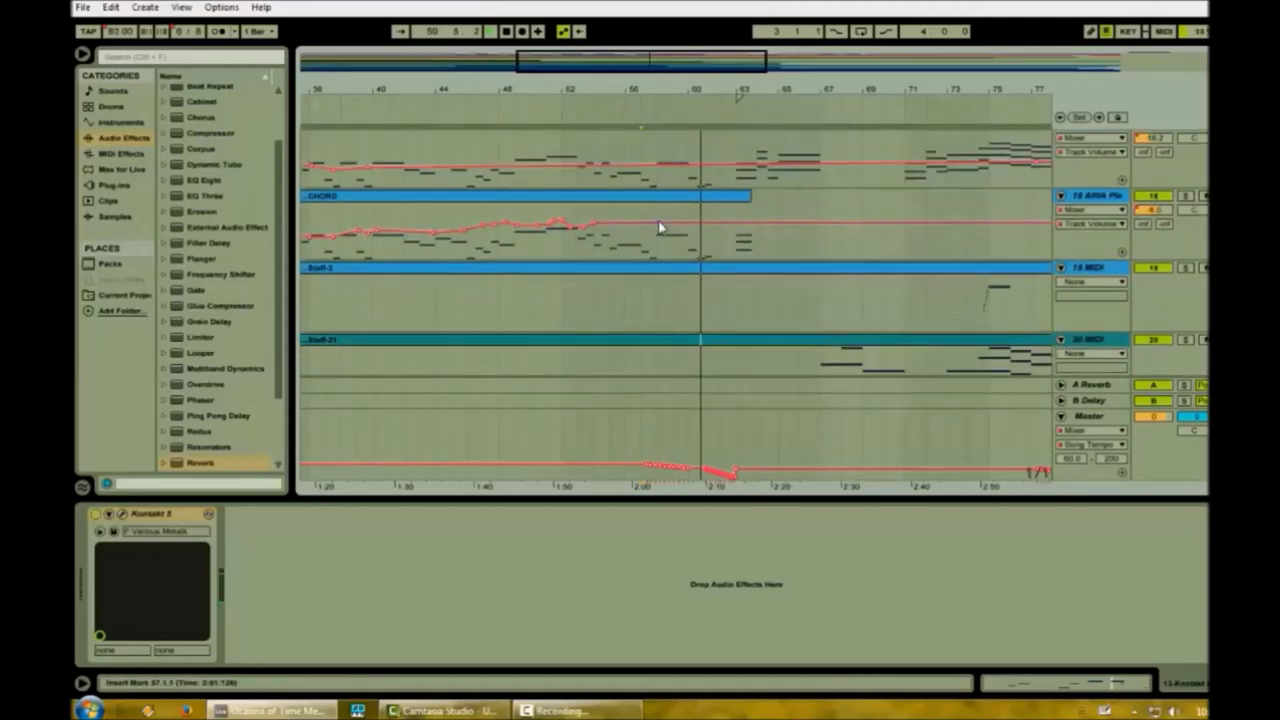
left_click(668, 225)
left_click_drag(671, 224, 722, 234)
left_click(708, 230)
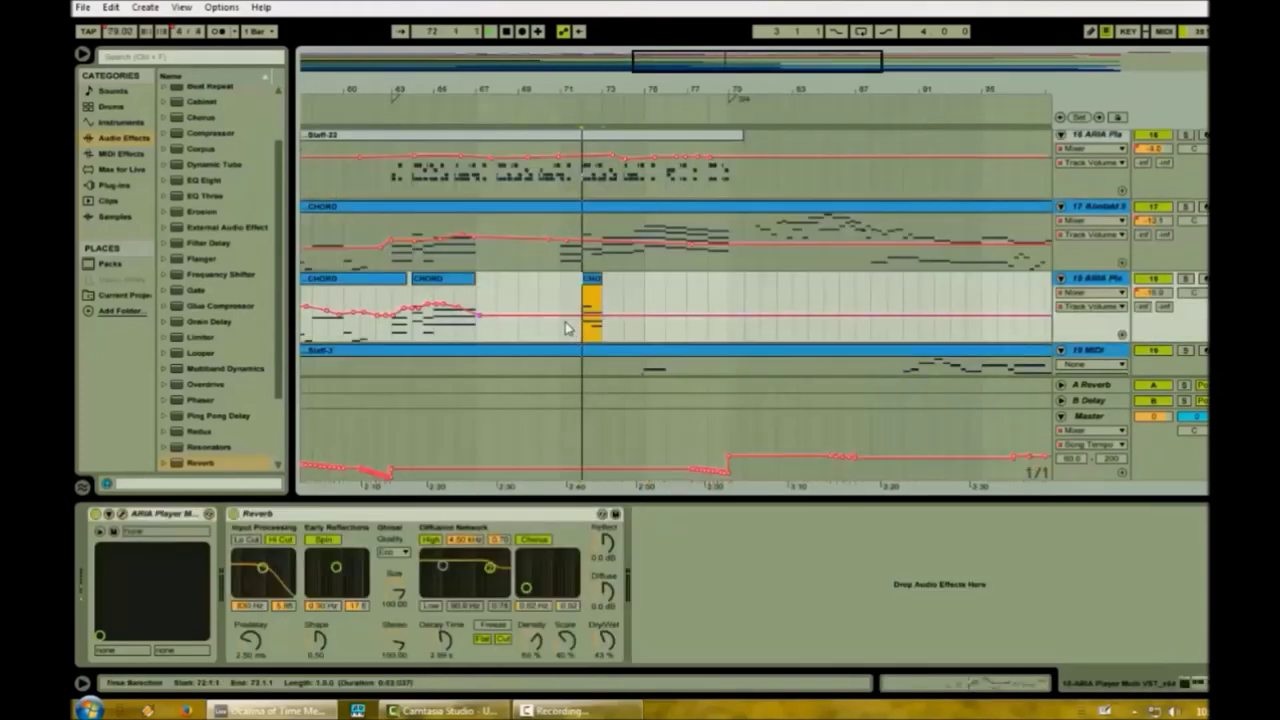
Raise track 18's volume over its one-bar clip at bar 72 and copy track 17's bars 75 to 77 into track 18.
left_click_drag(591, 317, 593, 311)
left_click(614, 252)
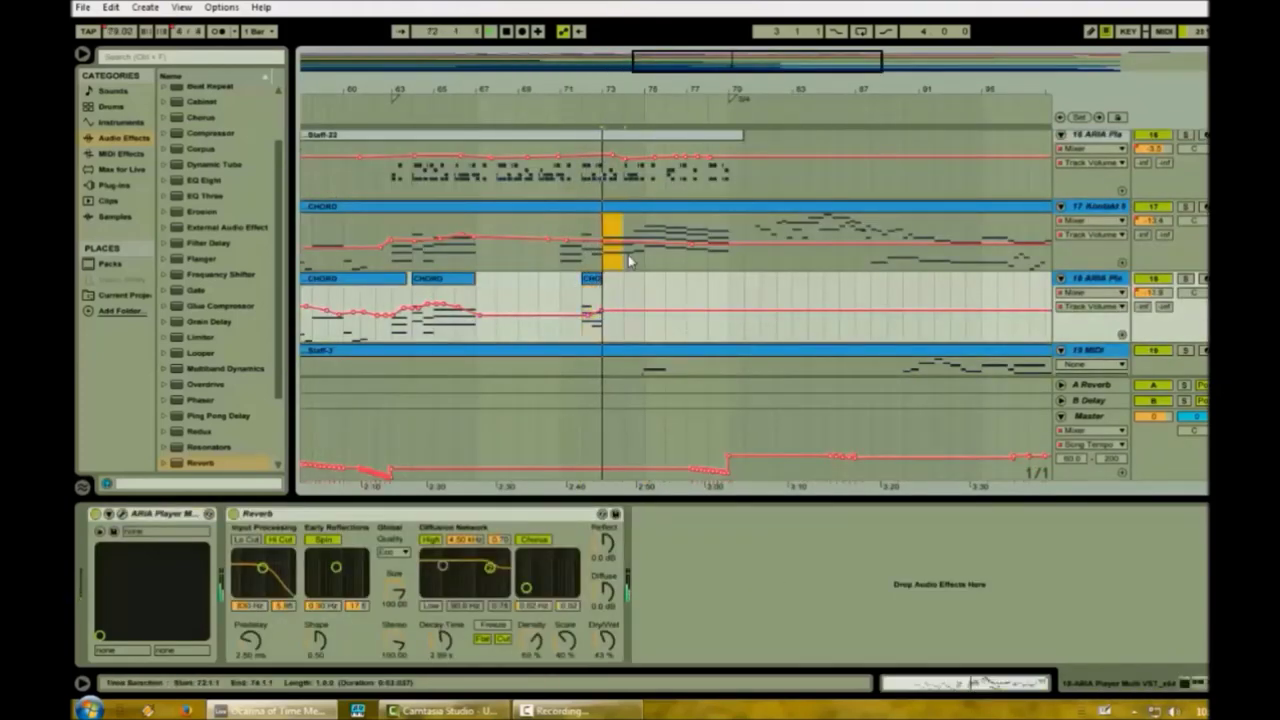
left_click_drag(644, 259, 690, 260)
key("ctrl+c")
left_click(640, 318)
key("ctrl+v")
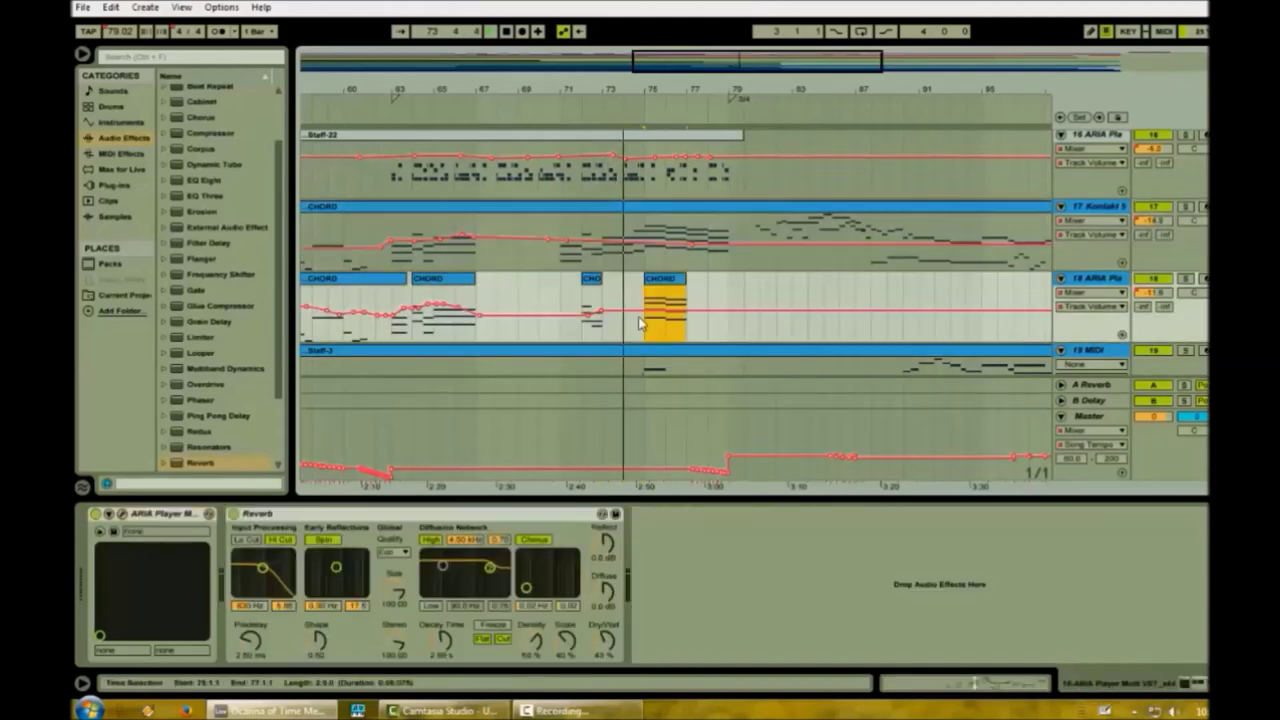
Raise the volume automation of track 18 around bars 75 to 77 and of track 17 around bars 77 to 79.
left_click(638, 241)
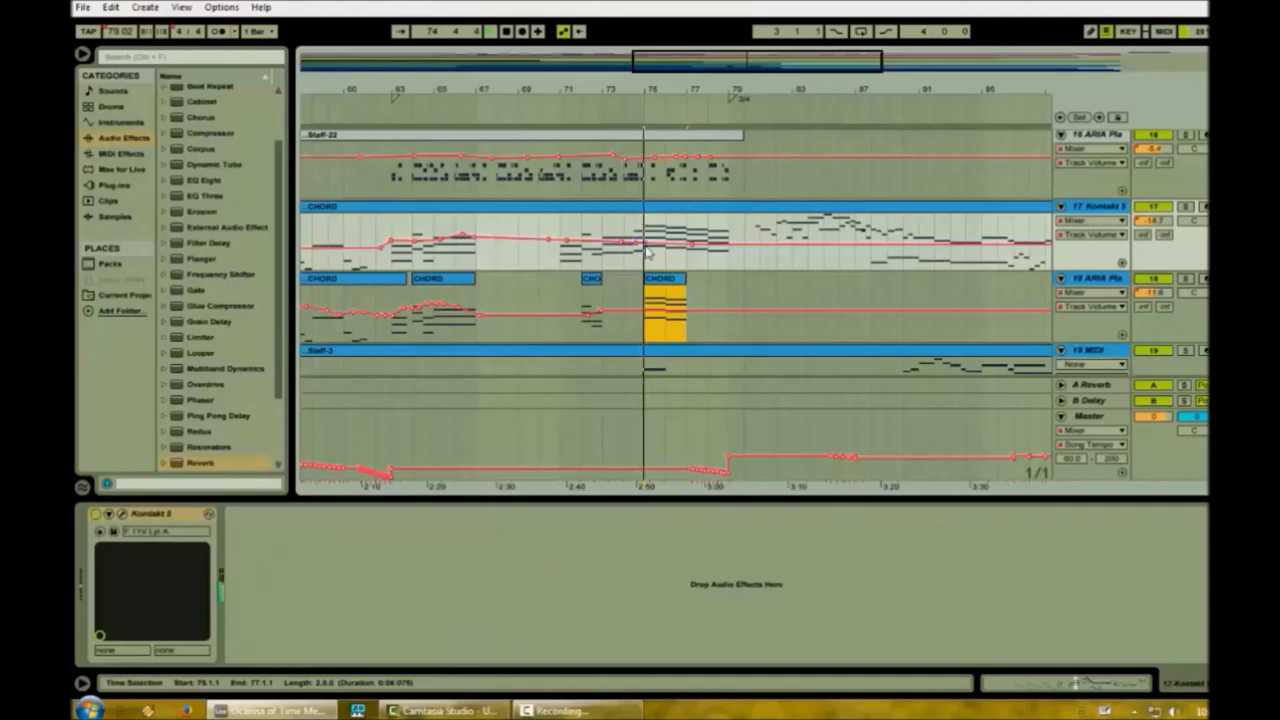
left_click(641, 313)
left_click_drag(647, 311, 678, 304)
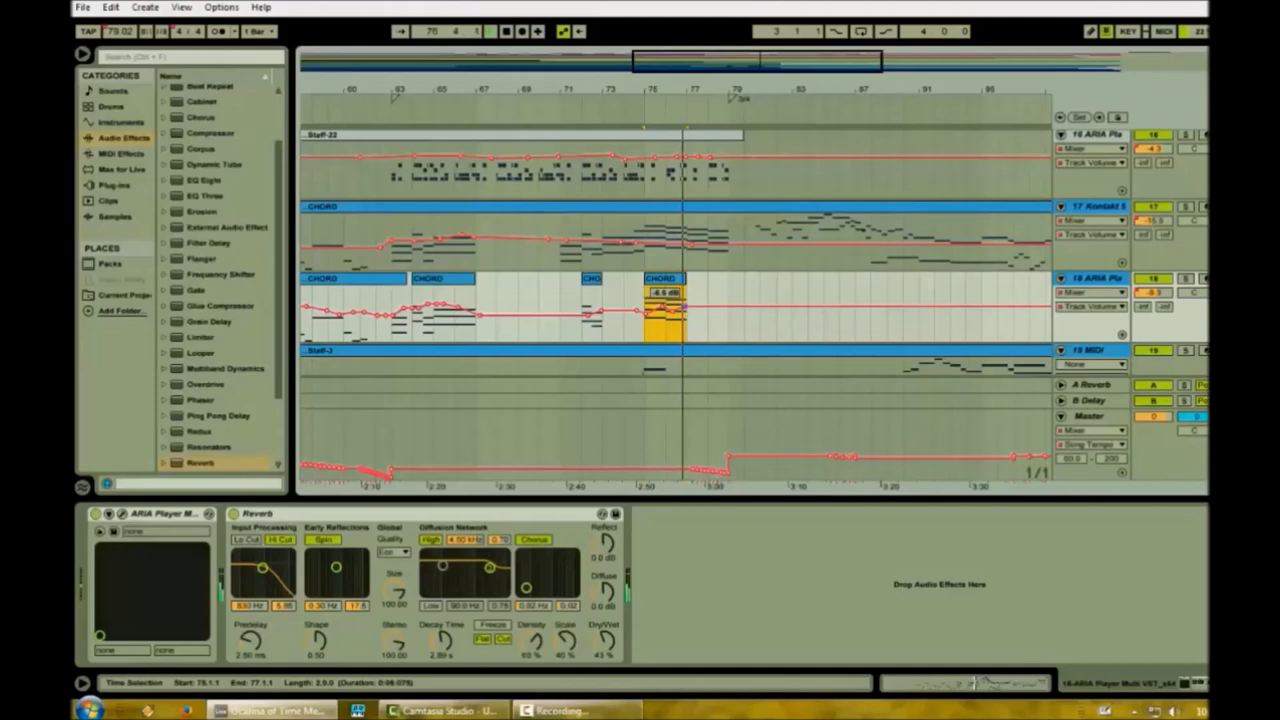
left_click(690, 246)
left_click_drag(699, 252, 714, 239)
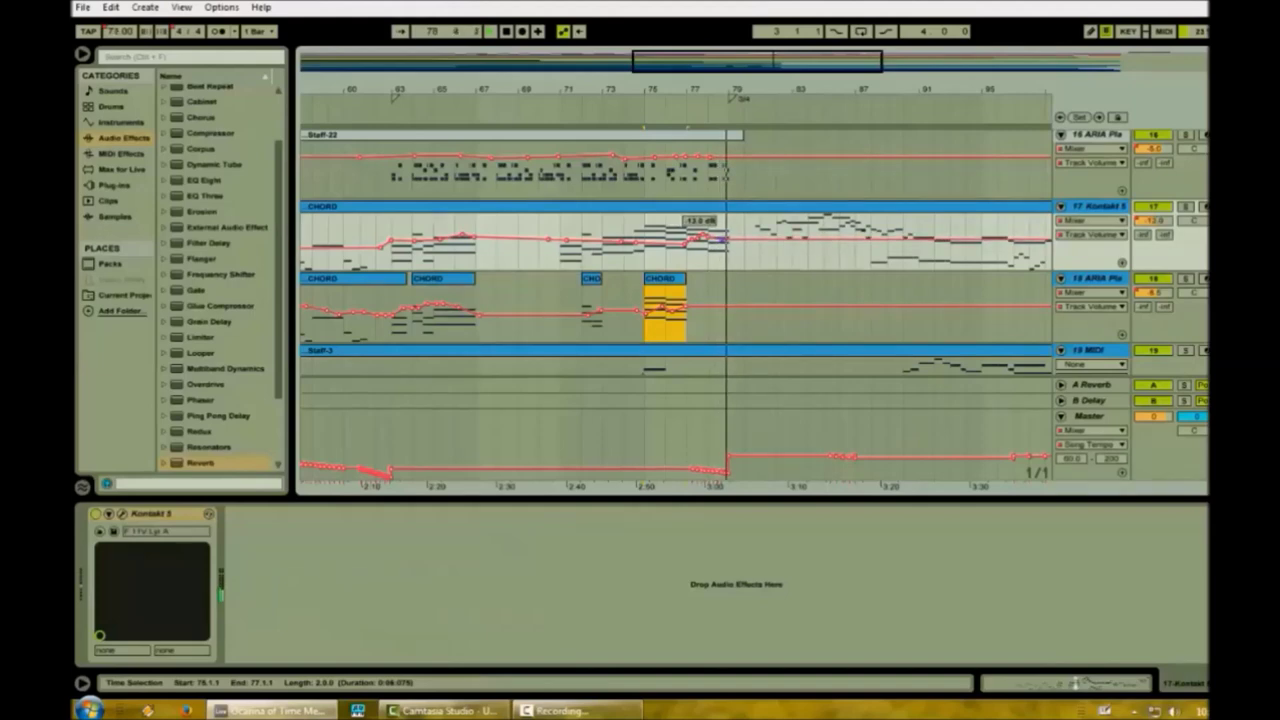
Play from bar 81 and lower track 17's volume automation gradually up to about bar 86.
left_click(761, 267)
left_click(493, 33)
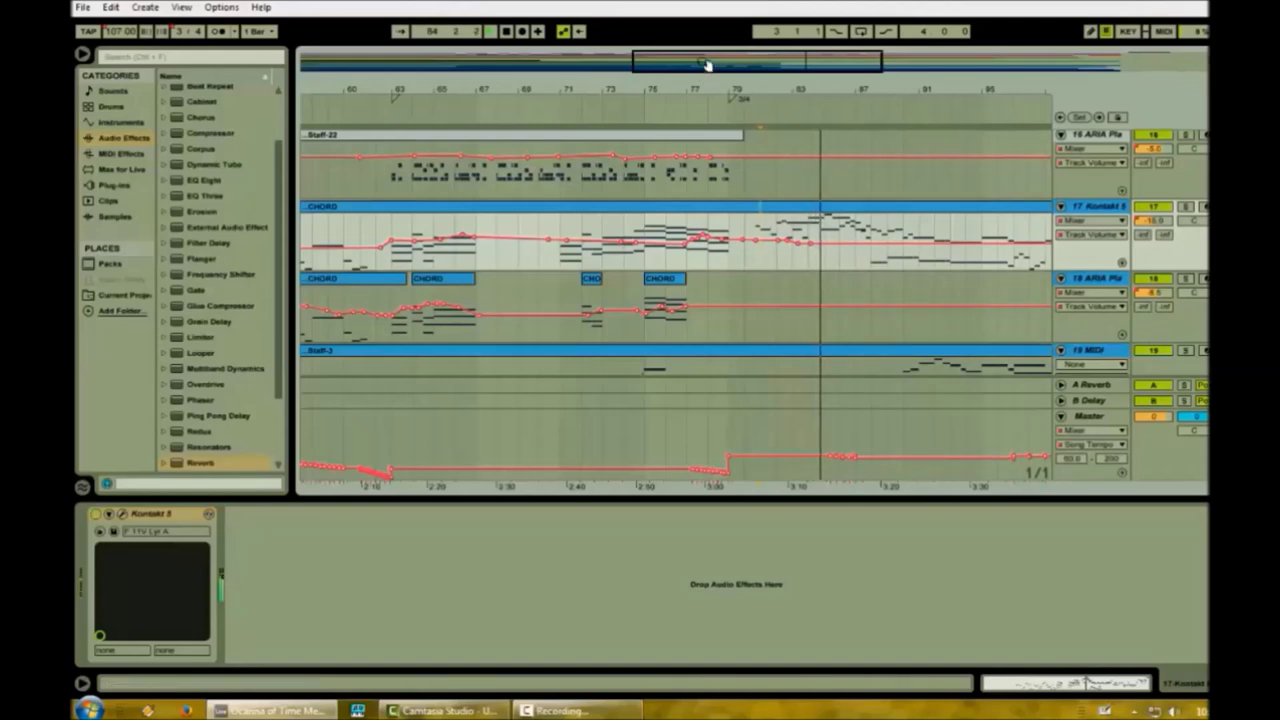
left_click(620, 243)
left_click_drag(635, 243, 637, 248)
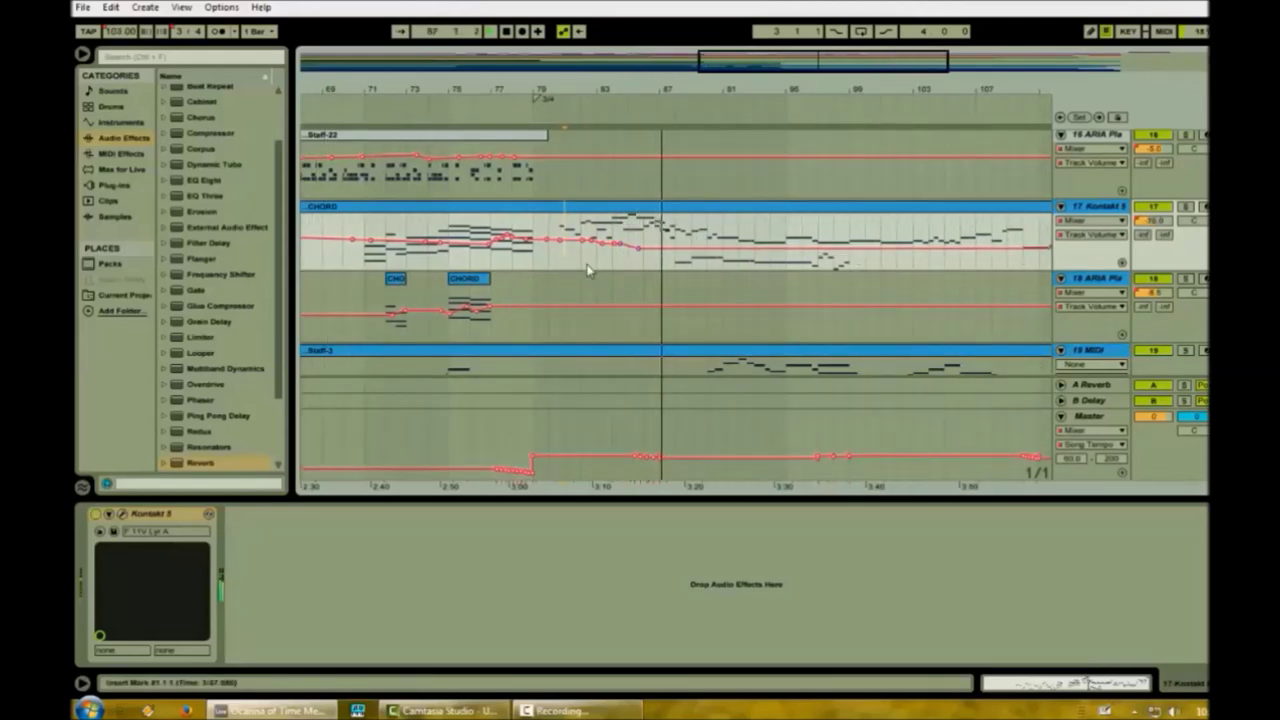
Copy track 17's bars 87 to 92 into track 18 and lower the volume automation across the pasted clip.
left_click_drag(664, 262, 737, 262)
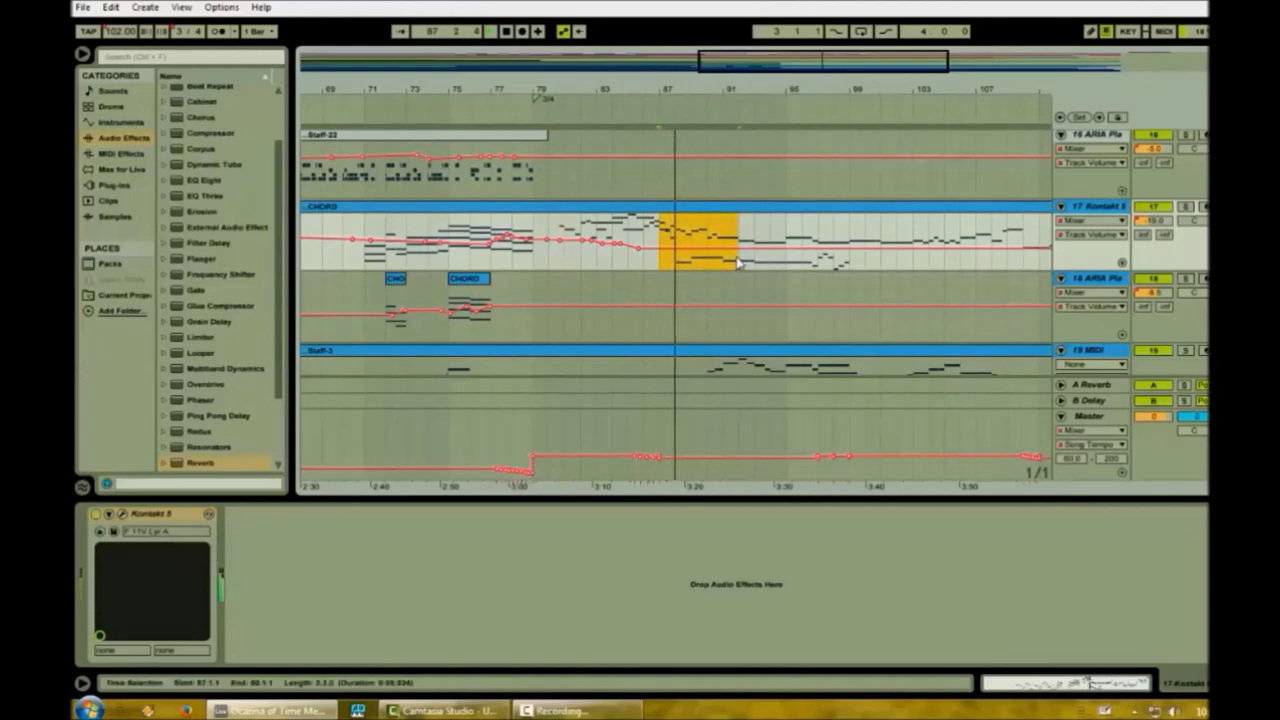
left_click(658, 293)
key("ctrl+v")
left_click(646, 306)
left_click_drag(658, 306, 699, 314)
left_click(713, 315)
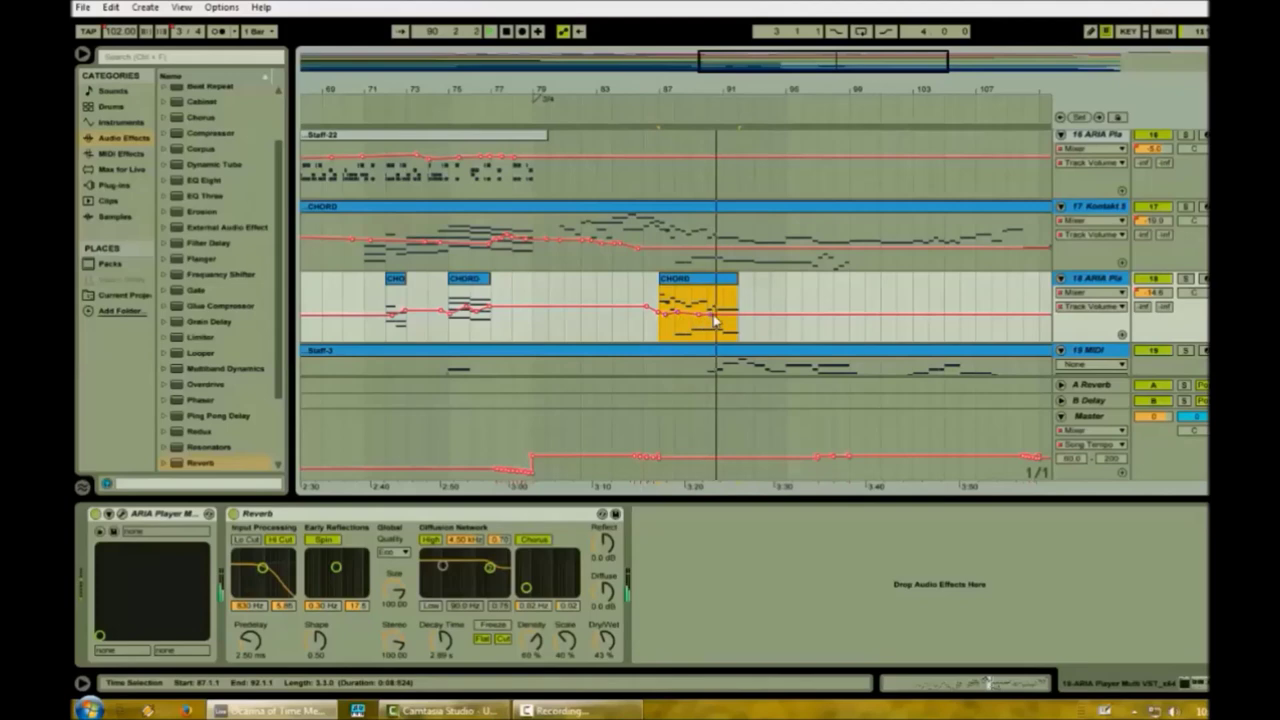
Copy track 17's phrases from bar 92 to 128 into track 18 and shape its volume automation up to about bar 115.
left_click_drag(738, 250, 912, 255)
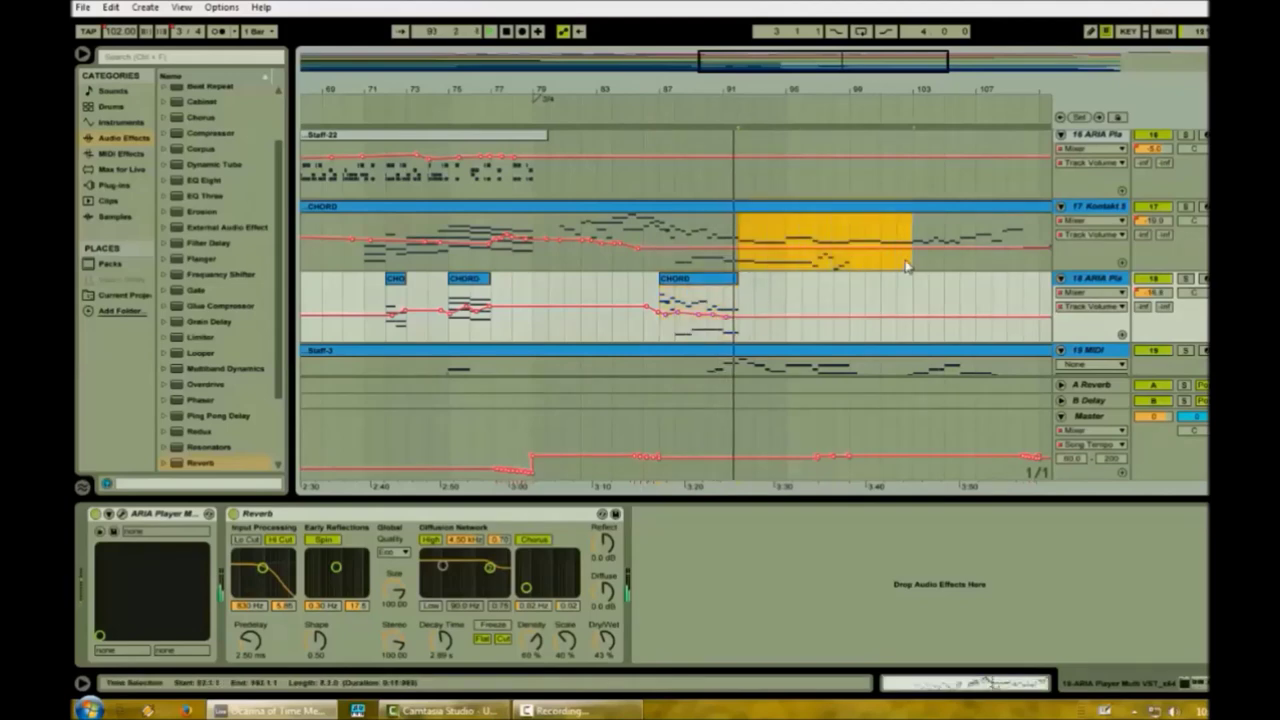
key("Down")
key("ctrl+v")
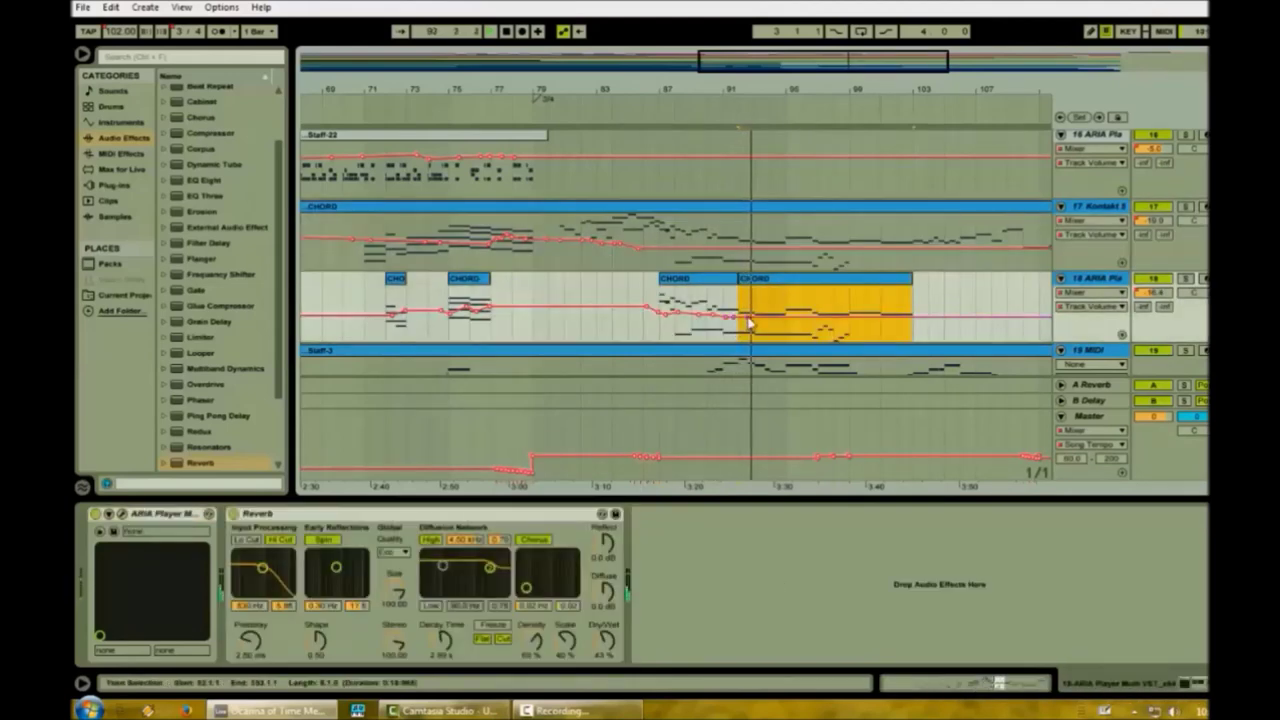
mouse_move(770, 323)
left_mouse_down()
mouse_move(836, 313)
mouse_move(848, 300)
mouse_move(880, 316)
mouse_move(894, 300)
mouse_move(686, 315)
mouse_move(733, 313)
left_mouse_up()
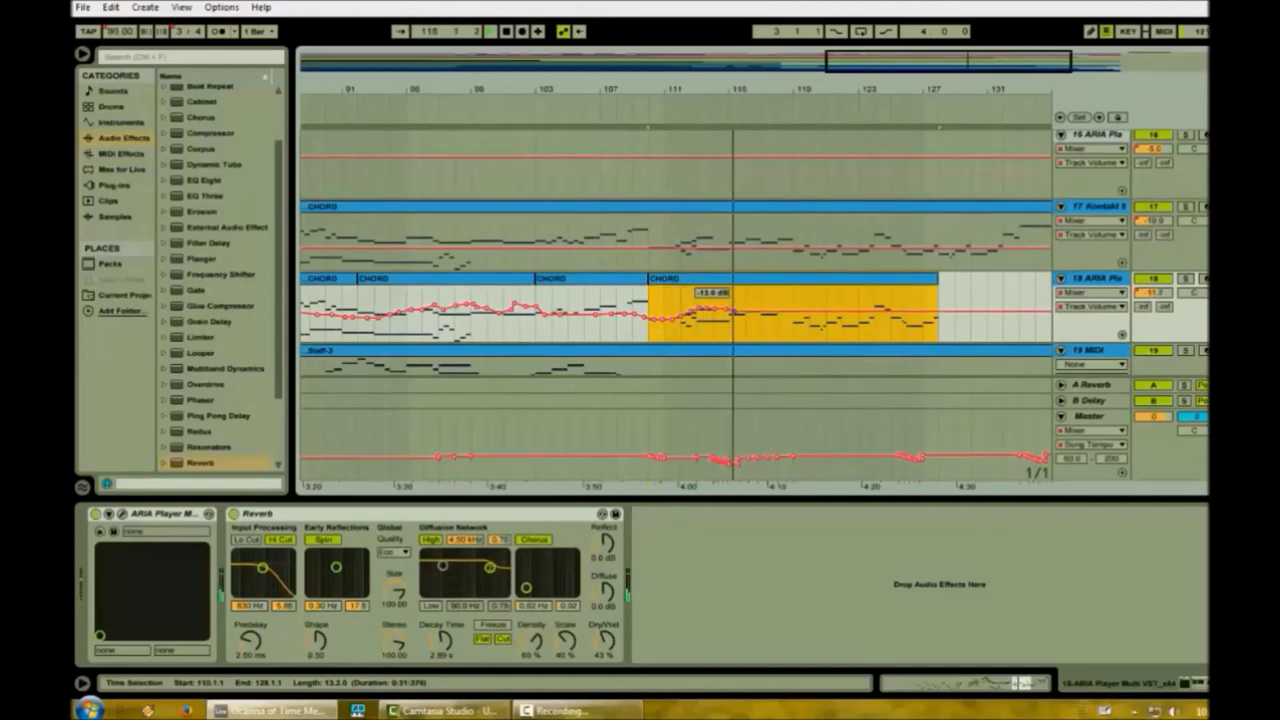
Add volume breakpoints to tracks 17 and 18 from about bar 115 to 119, bringing track 18 down gradually.
left_click(730, 248)
left_click(740, 247)
left_click(750, 247)
left_click_drag(755, 314, 760, 314)
left_click(765, 246)
left_click_drag(774, 246, 802, 252)
left_click(795, 316)
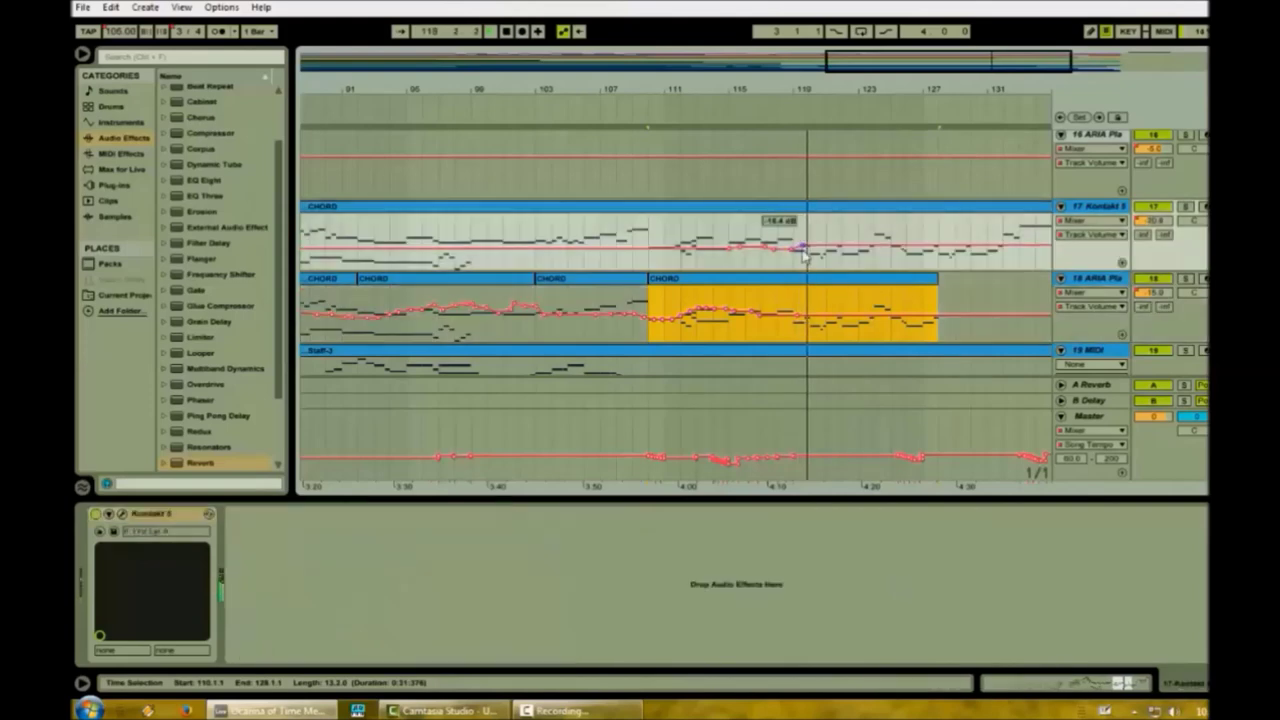
Shape the volume automation of tracks 17 and 18 from about bar 119 to 125, dipping track 18 near bar 122.
left_click(812, 323)
left_click(843, 338)
left_click(832, 246)
left_click(842, 318)
left_click_drag(852, 318, 852, 320)
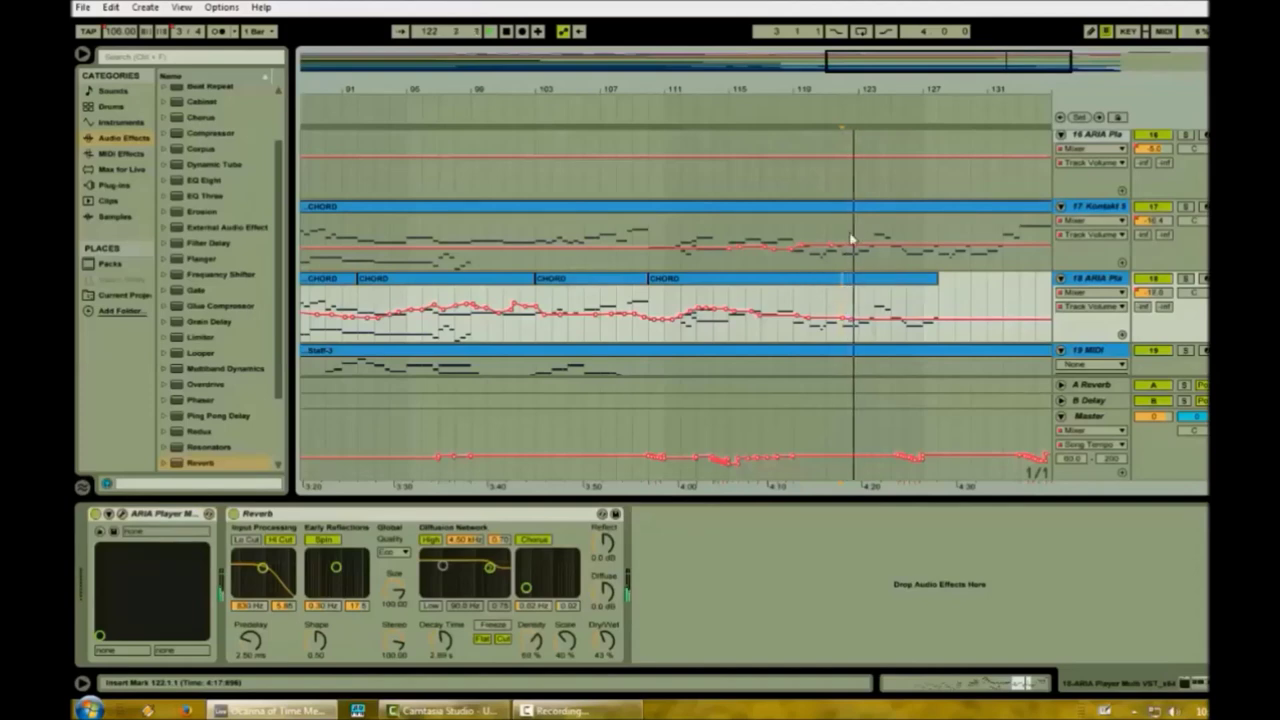
left_click(855, 250)
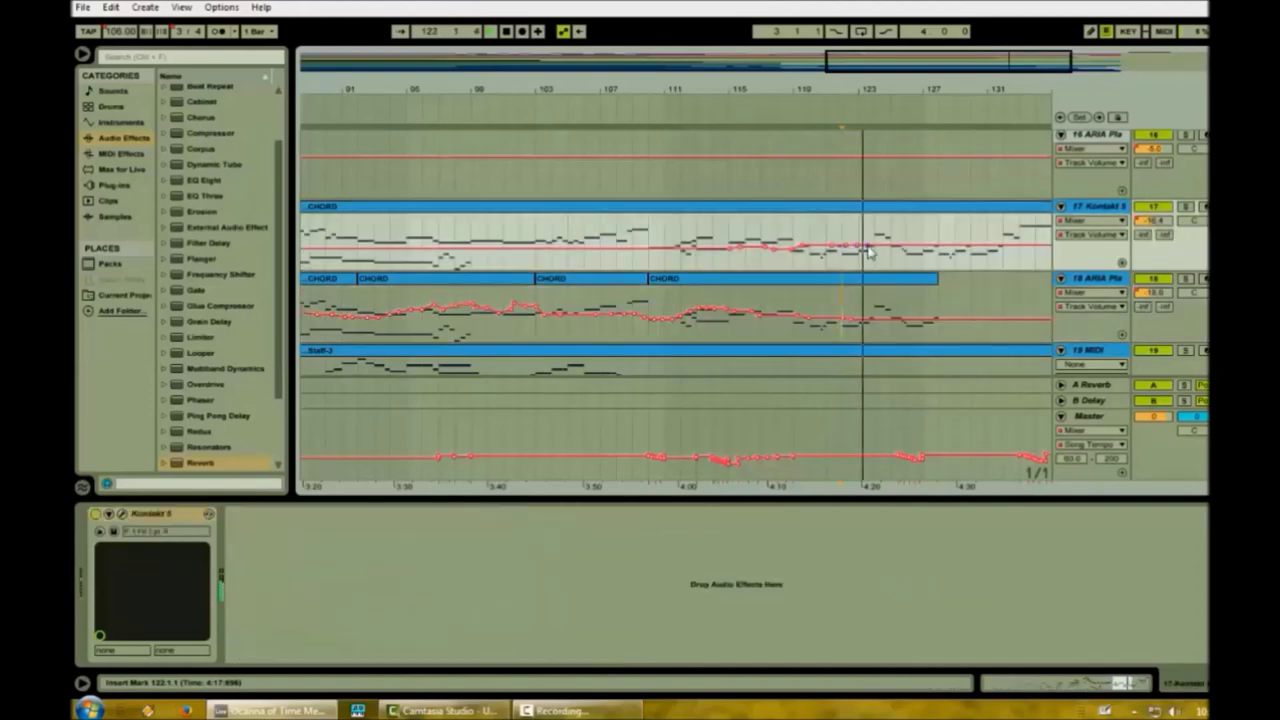
left_click(862, 320)
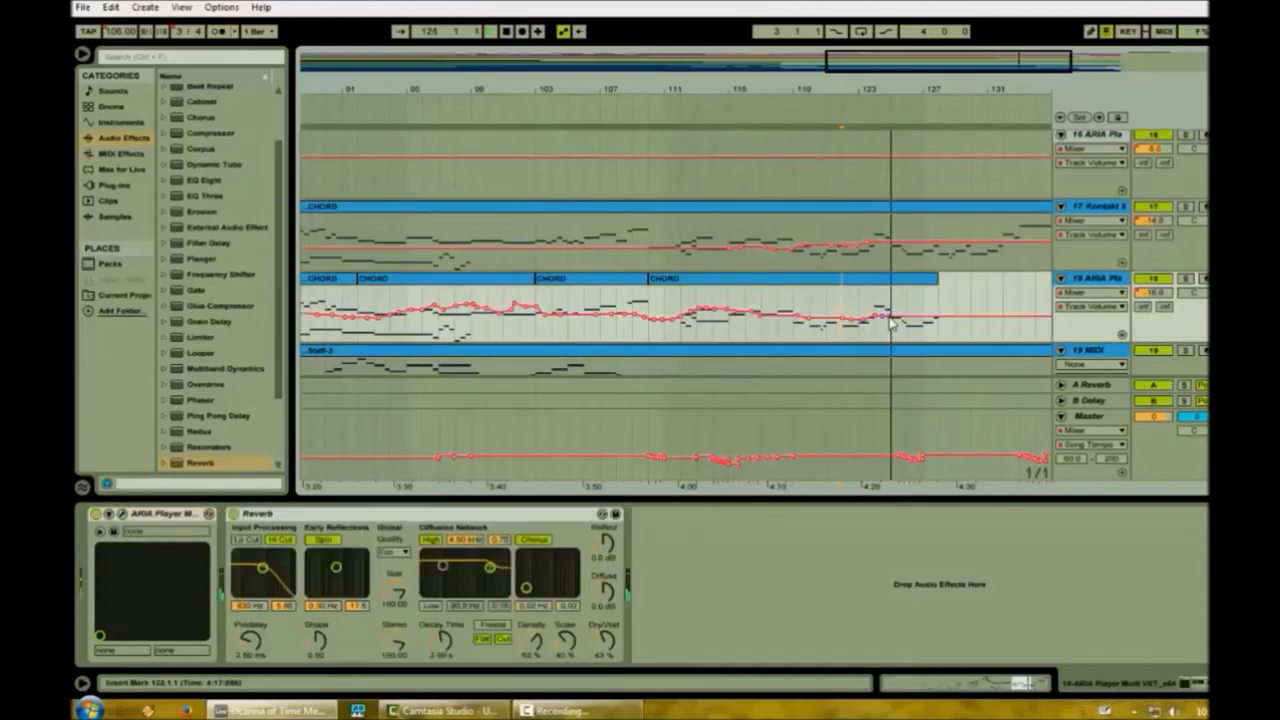
Lower track 18's volume at the clip end near bar 128 and append a copy of track 17's next bar.
left_click_drag(848, 63, 904, 63)
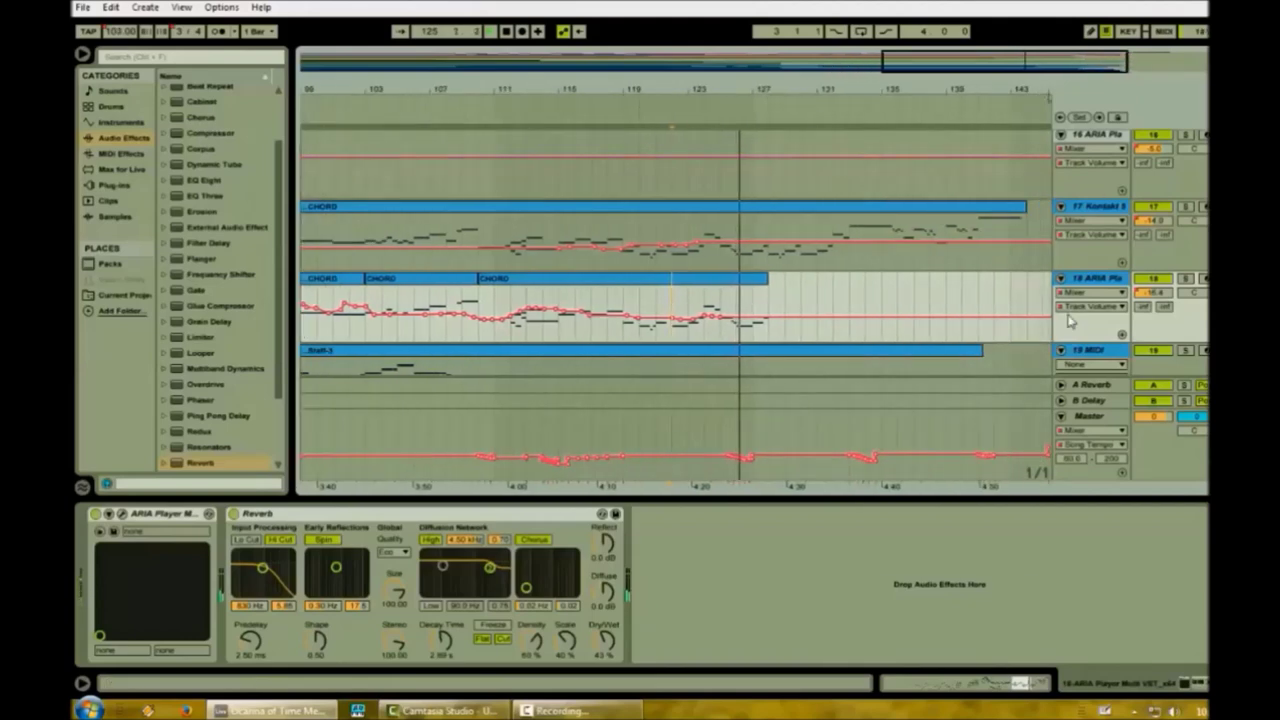
left_click(763, 249)
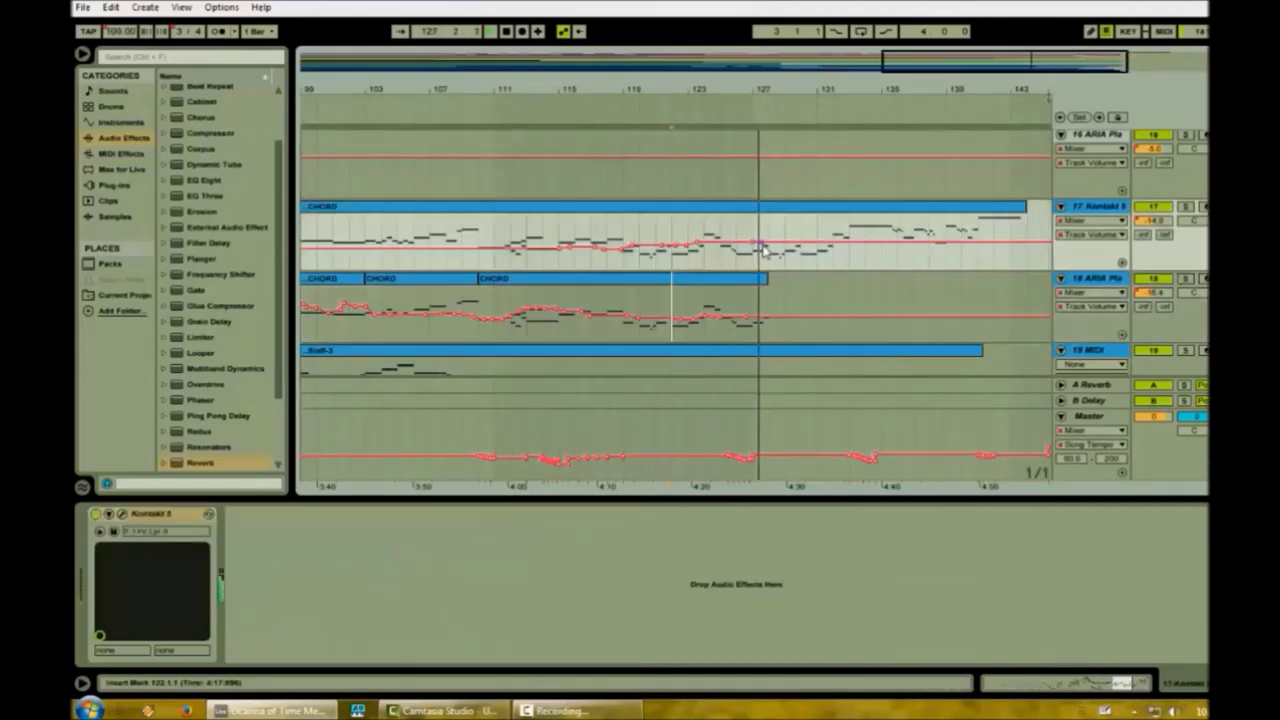
left_click(766, 321)
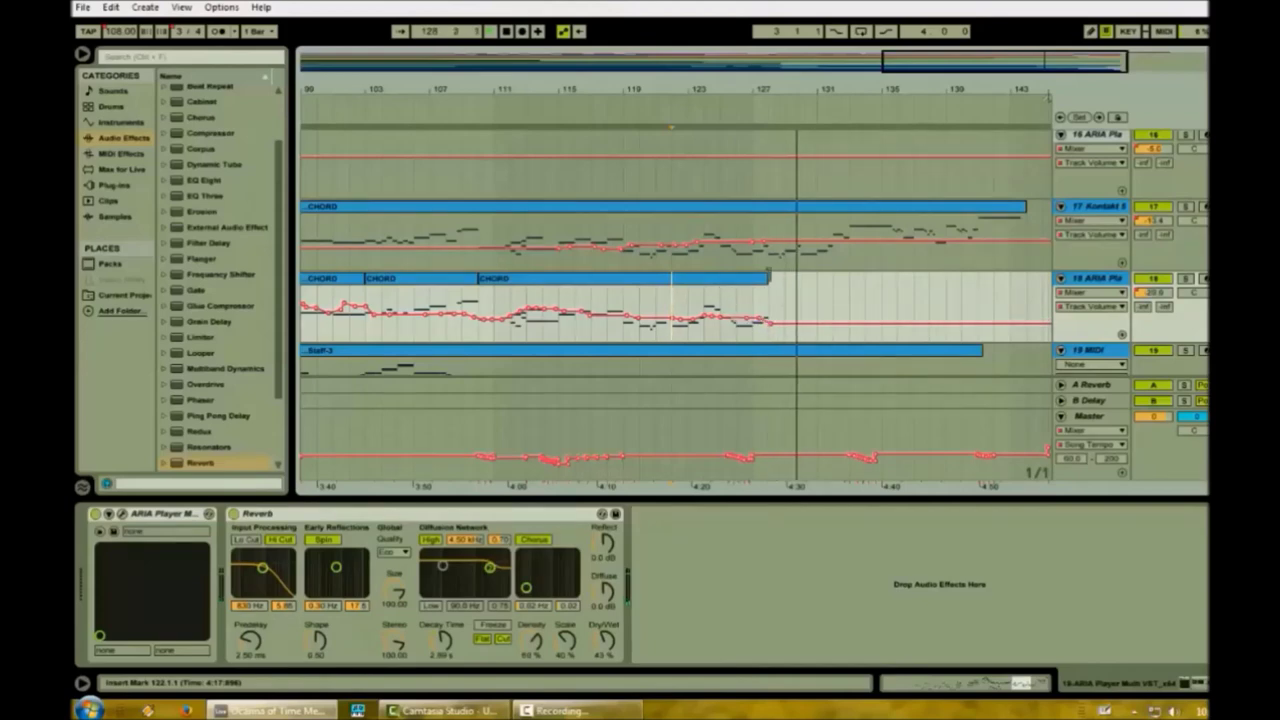
left_click_drag(769, 264, 783, 268)
key("ctrl+c")
left_click(770, 321)
key("ctrl+v")
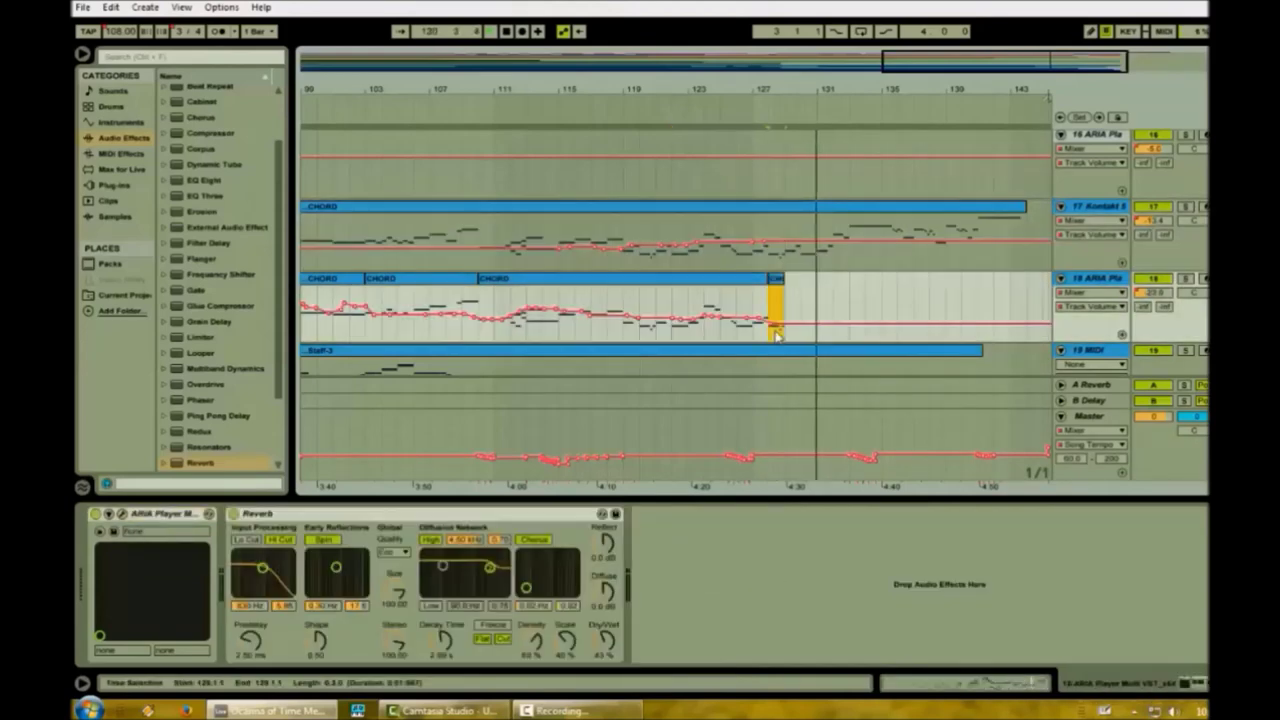
Copy track 17's bars 133 to 136 into track 18 and raise the volume steeply from low across the pasted clip.
left_click(857, 262)
left_click_drag(857, 262, 897, 263)
key("ctrl+c")
left_click(851, 324)
key("ctrl+v")
left_click(847, 331)
left_click(862, 330)
mouse_move(878, 329)
left_mouse_down()
mouse_move(879, 309)
mouse_move(843, 300)
left_mouse_up()
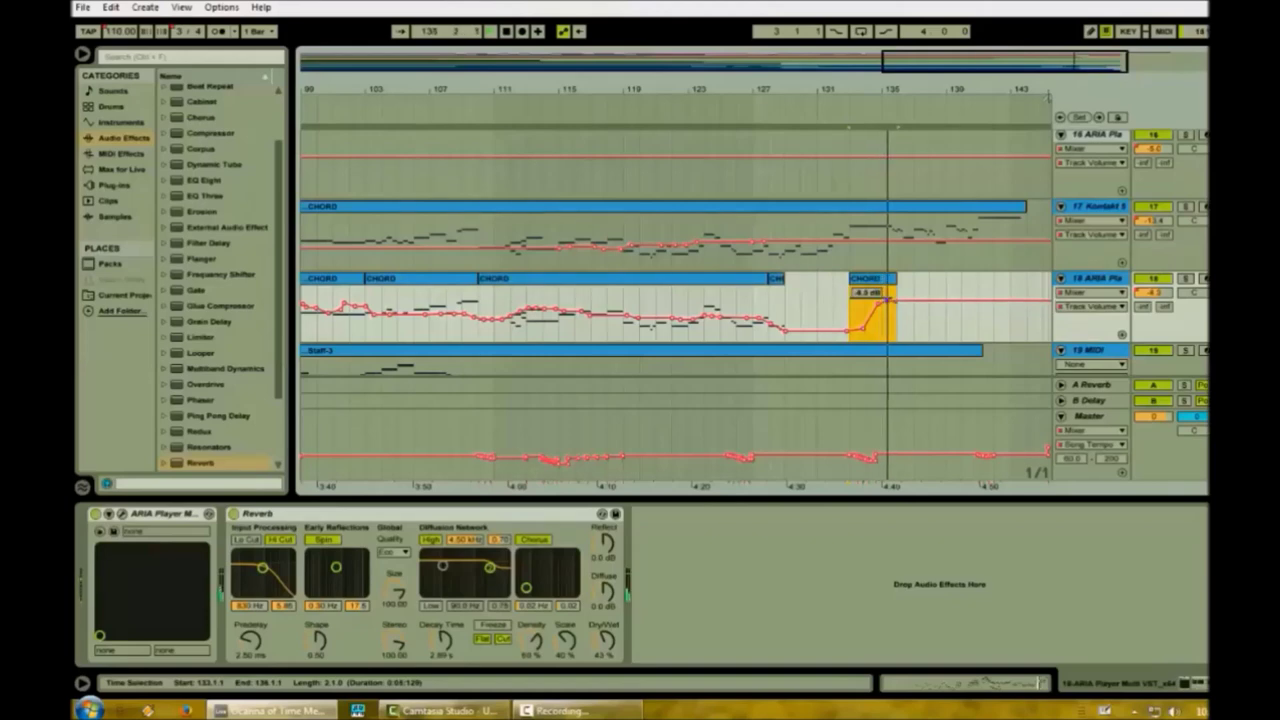
Copy track 17's bars 136 to 144 into track 18 and dip its volume slightly before raising it near bar 141.
left_click(896, 302)
left_click_drag(903, 257, 1025, 250)
key("Down")
left_click_drag(914, 302, 987, 301)
left_click(951, 309)
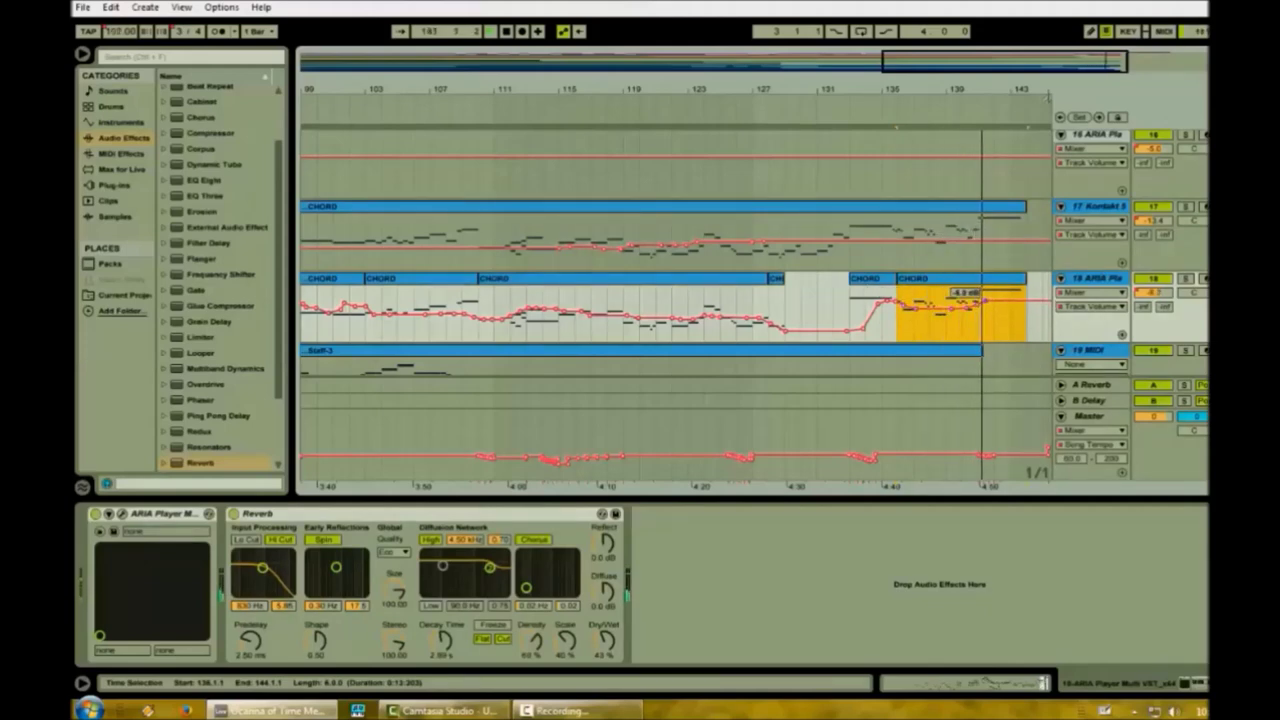
Lower the volume automation of tracks 17 and 18 slightly over the closing bars 141 to 144.
left_click(983, 242)
left_click_drag(1004, 242, 1004, 246)
left_click(1012, 302)
left_click_drag(1022, 302, 1022, 306)
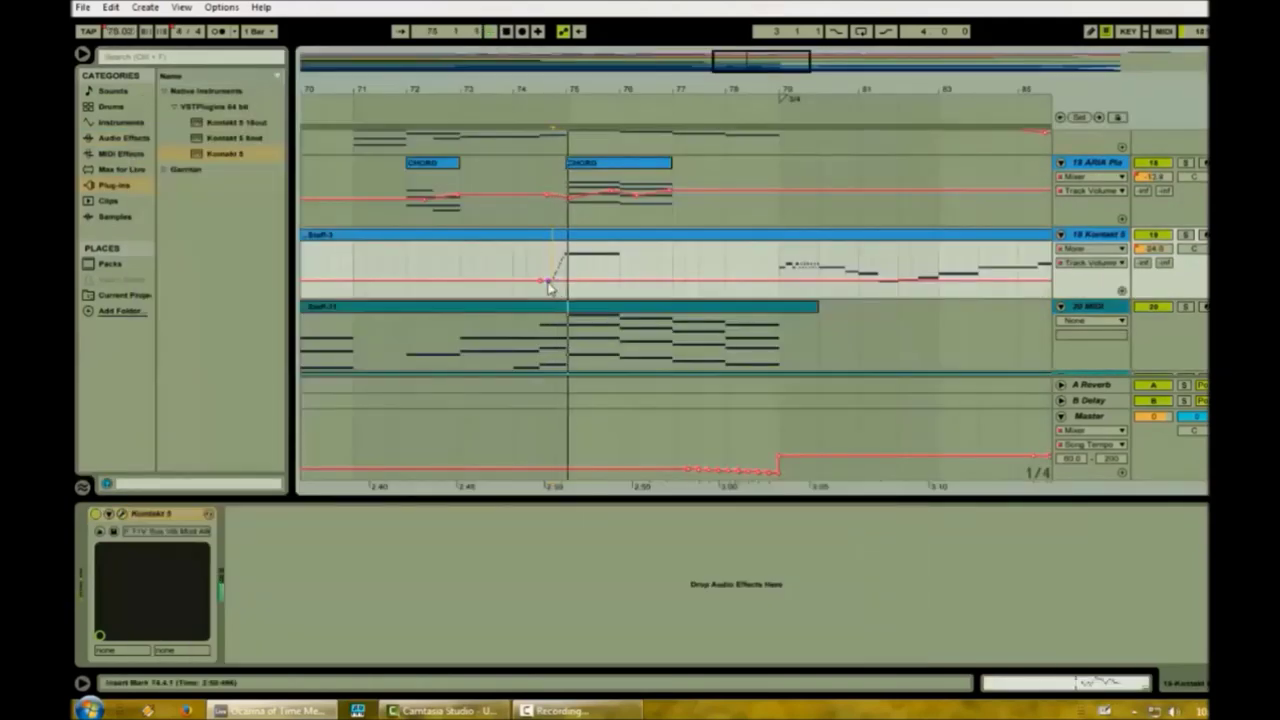
Shape track 19's volume automation with a short rise at bar 75, a drop after it and a rise into bar 79.
left_click_drag(549, 286, 556, 266)
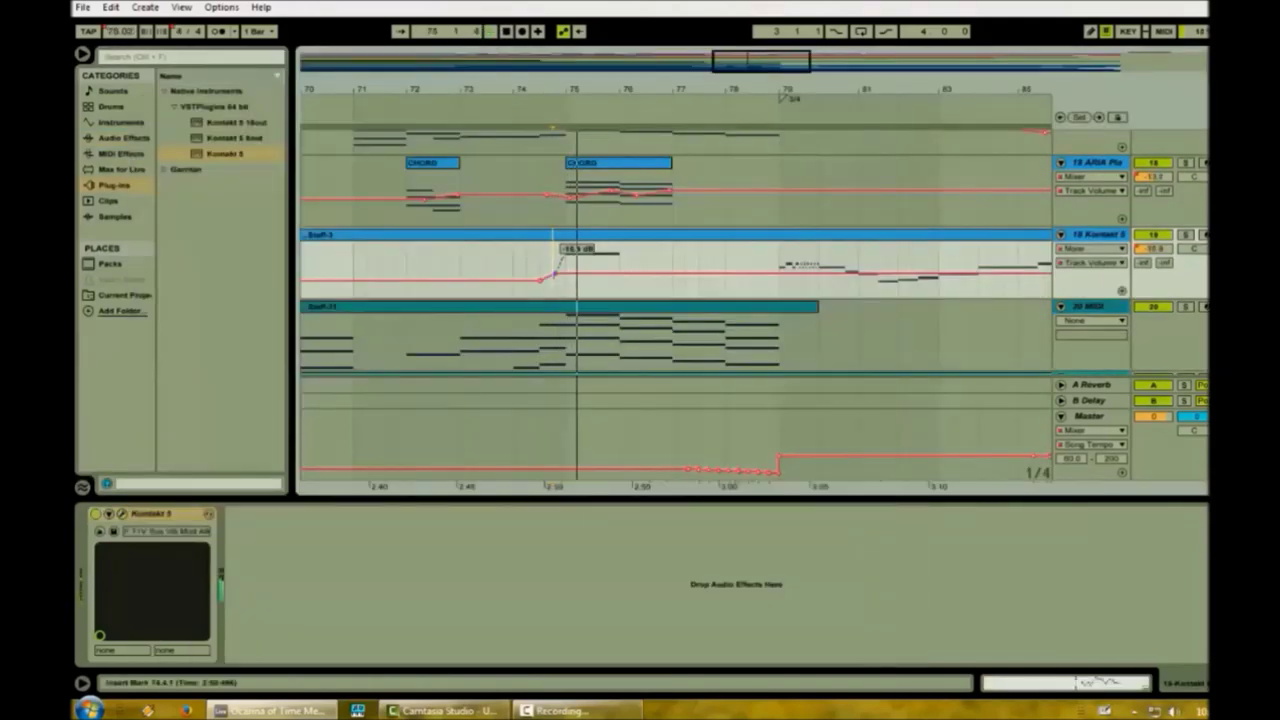
left_click(1186, 234)
left_click(1188, 236)
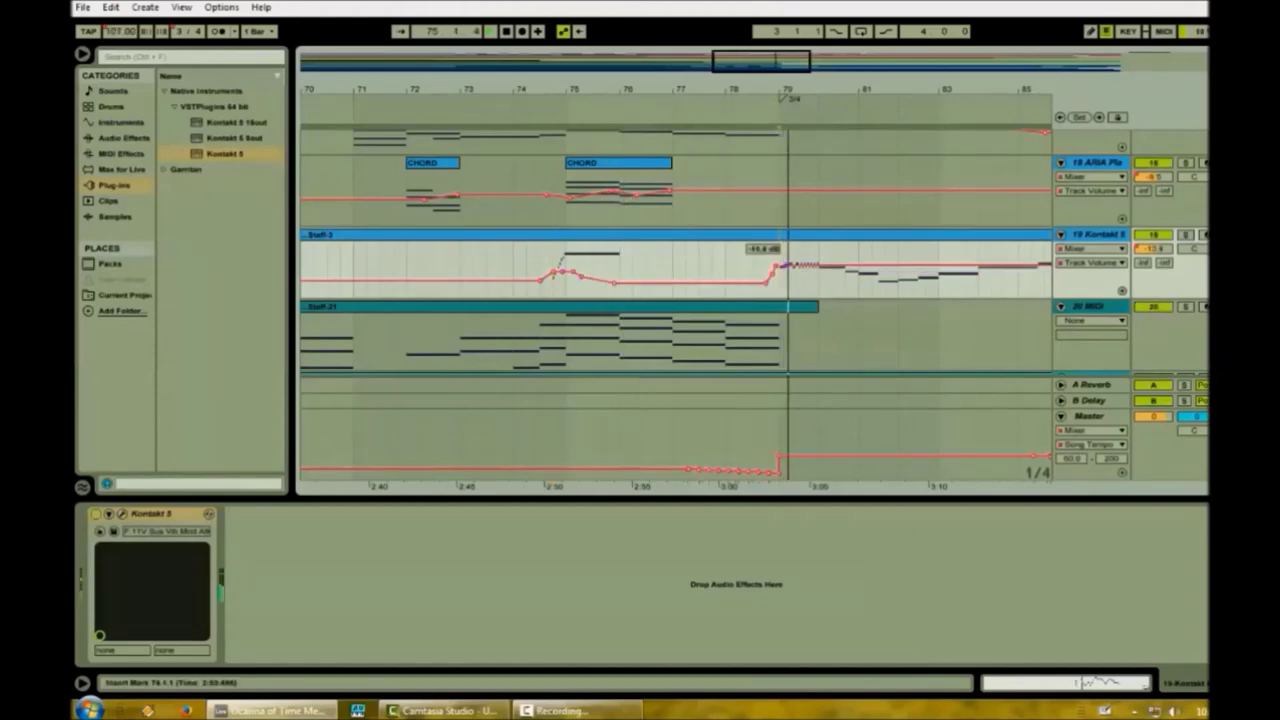
Lower track 19's volume automation gradually with breakpoints from about bar 80 to 84.
left_click(835, 267)
left_click(851, 267)
left_click(861, 268)
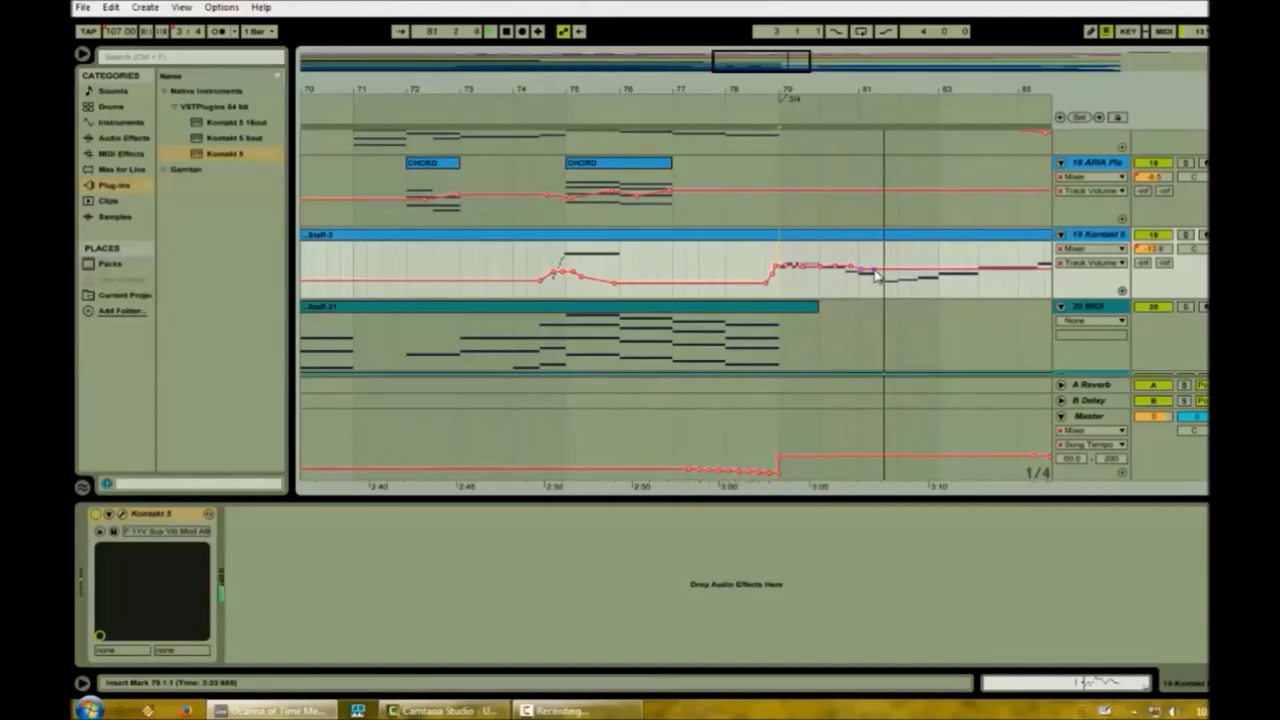
left_click_drag(876, 277, 983, 284)
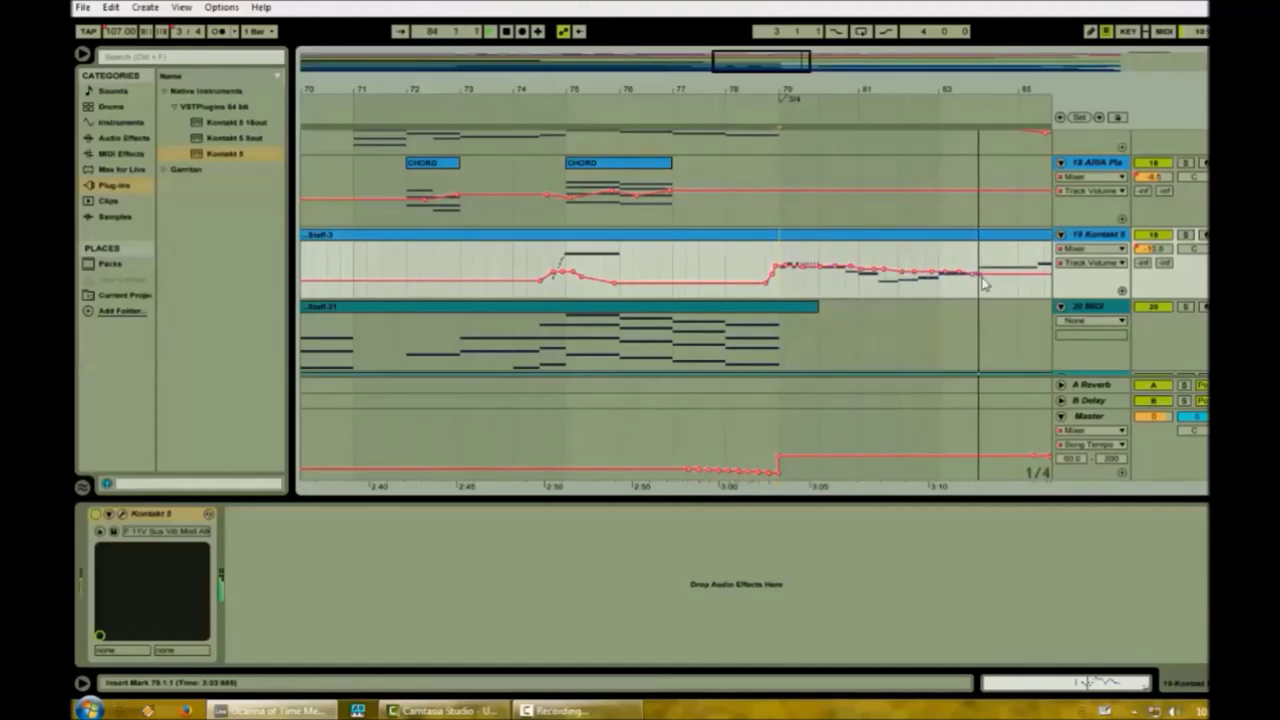
left_click(981, 275)
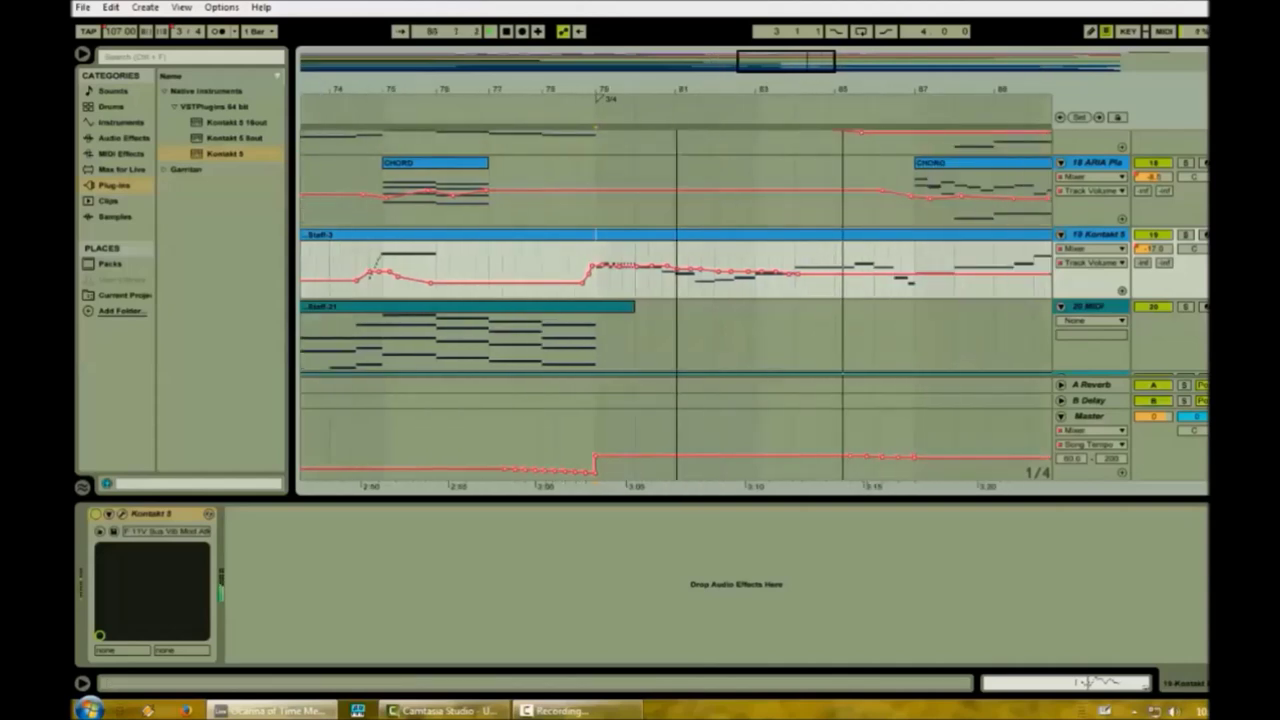
Continue track 19's gradual volume decrease from bar 84 to 87 and adjust its level near bar 88.
left_click(803, 275)
left_click_drag(831, 275, 903, 281)
left_click(855, 278)
left_click(889, 277)
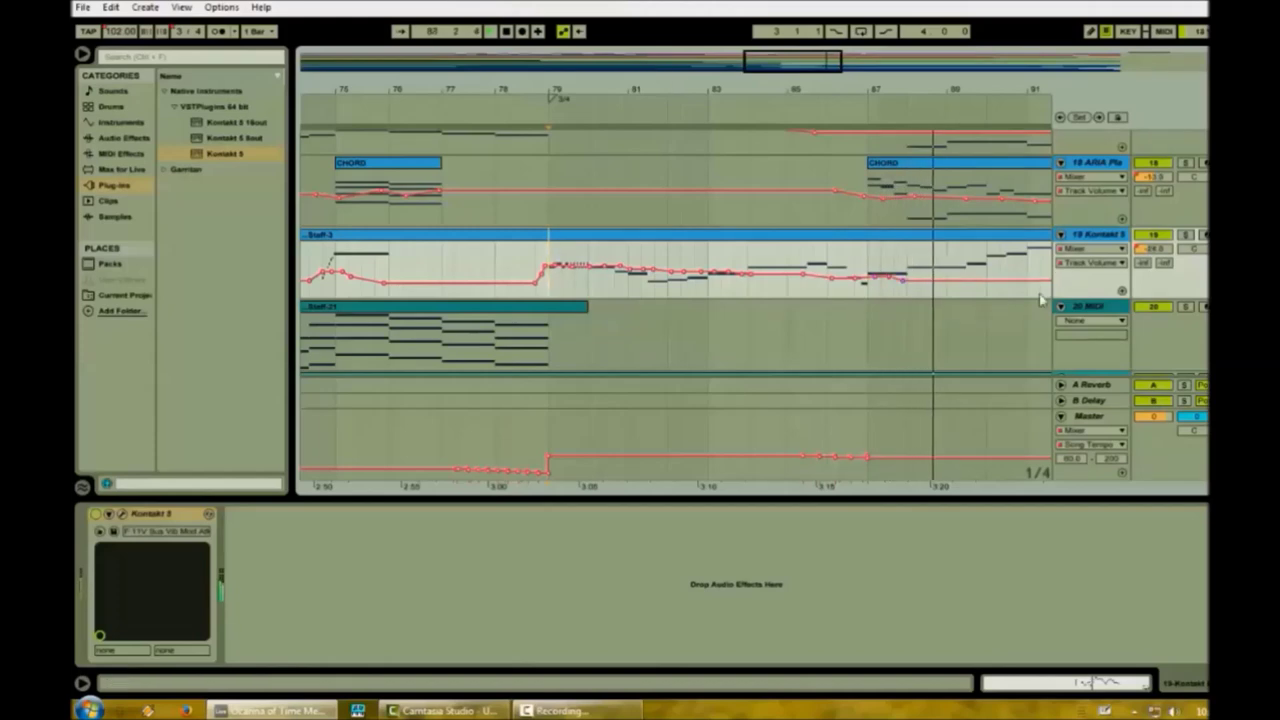
left_click_drag(943, 281, 943, 278)
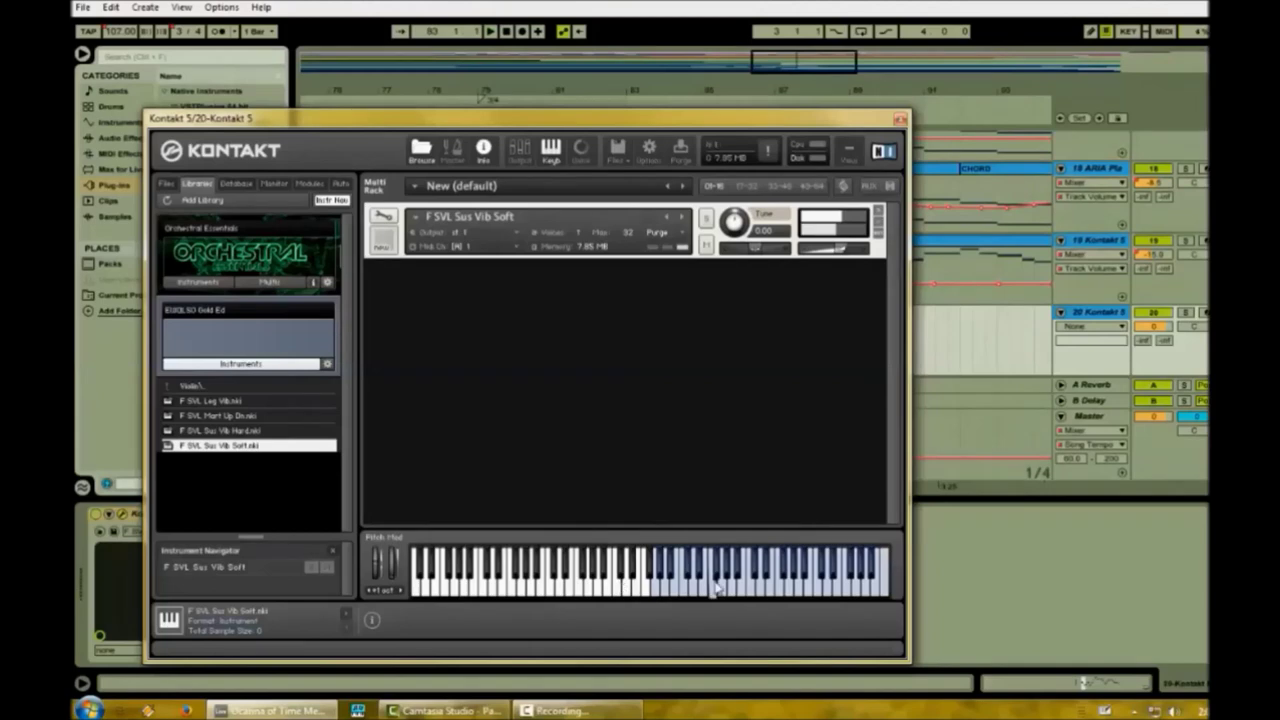
Play back track 20's Staff-3 clip and shape its volume with a dip at bar 79, a rise and a gradual fall to bar 83.
key("space")
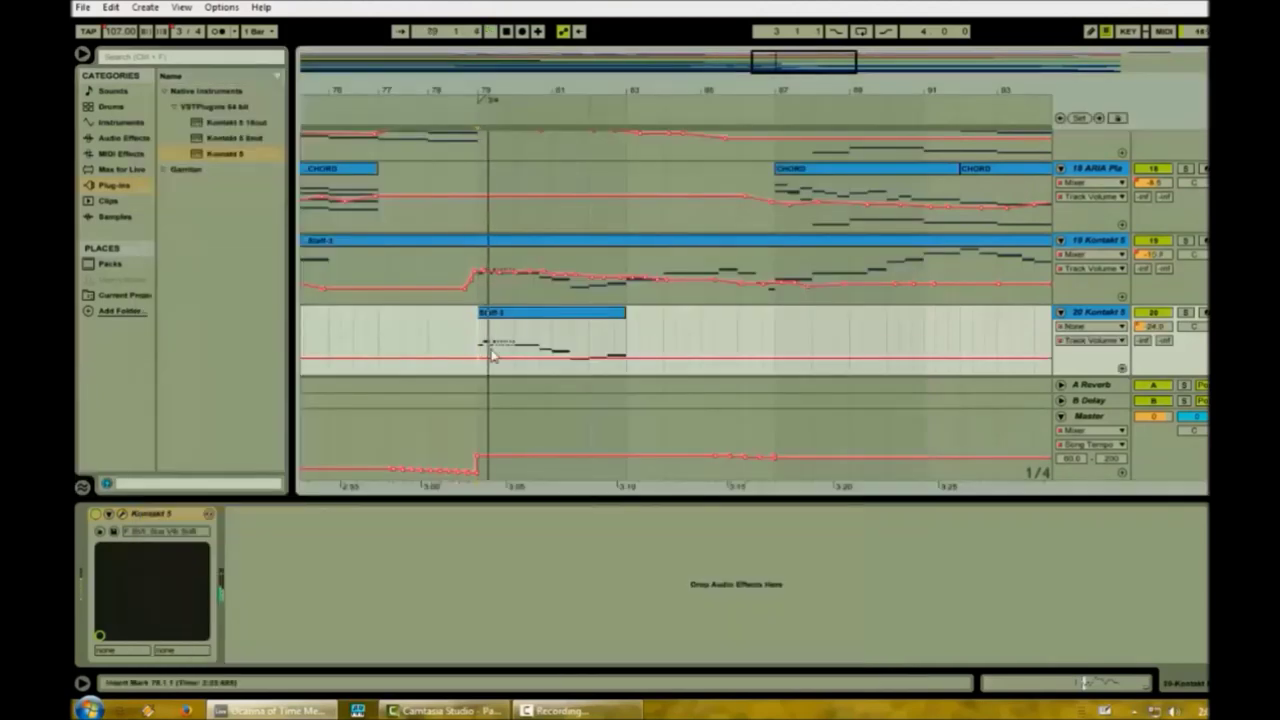
mouse_move(493, 358)
left_mouse_down()
mouse_move(502, 338)
mouse_move(624, 356)
left_mouse_up()
left_click(514, 338)
left_click_drag(489, 351, 481, 347)
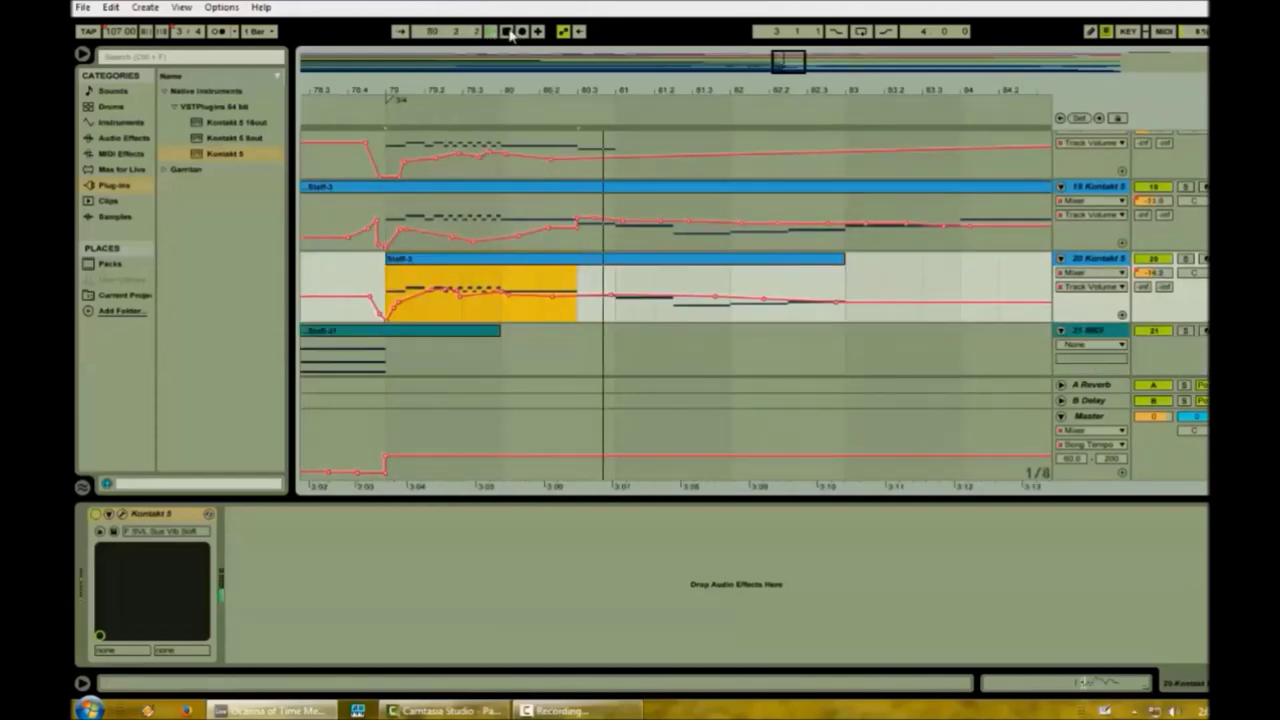
Lower track 19's volume automation slightly around bar 80.3 and play back the passage.
left_click(579, 218)
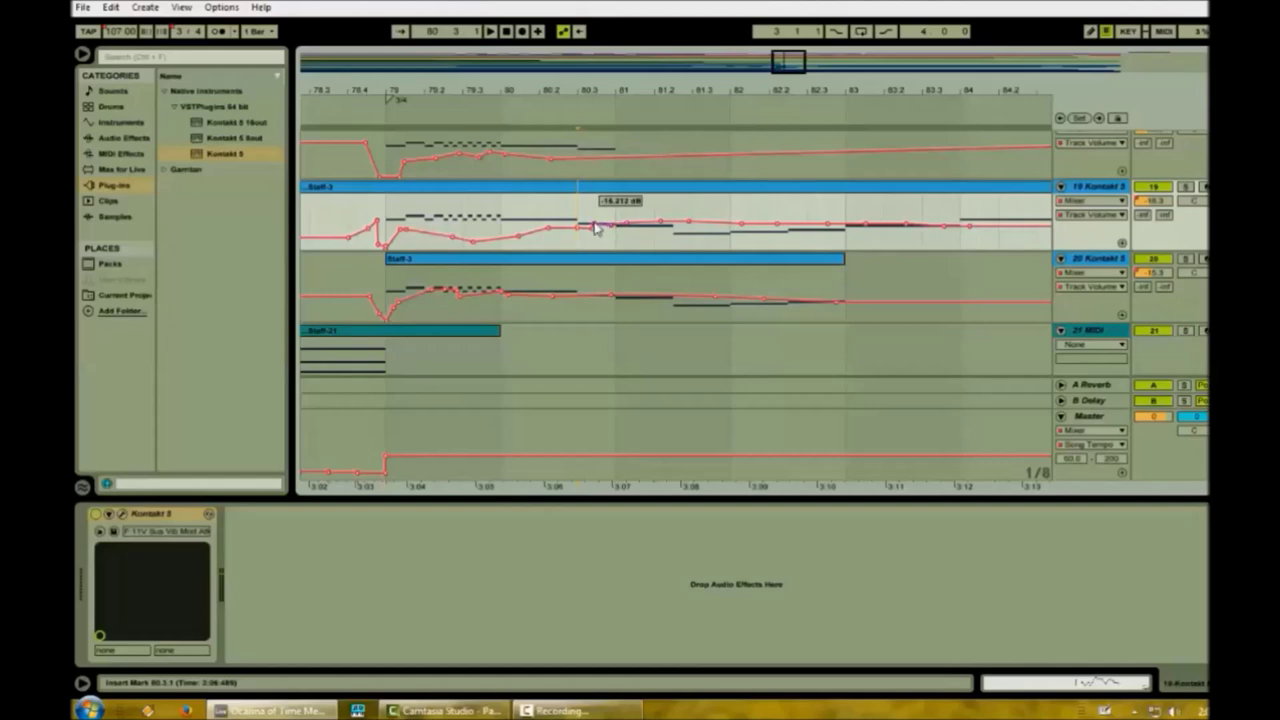
key("space")
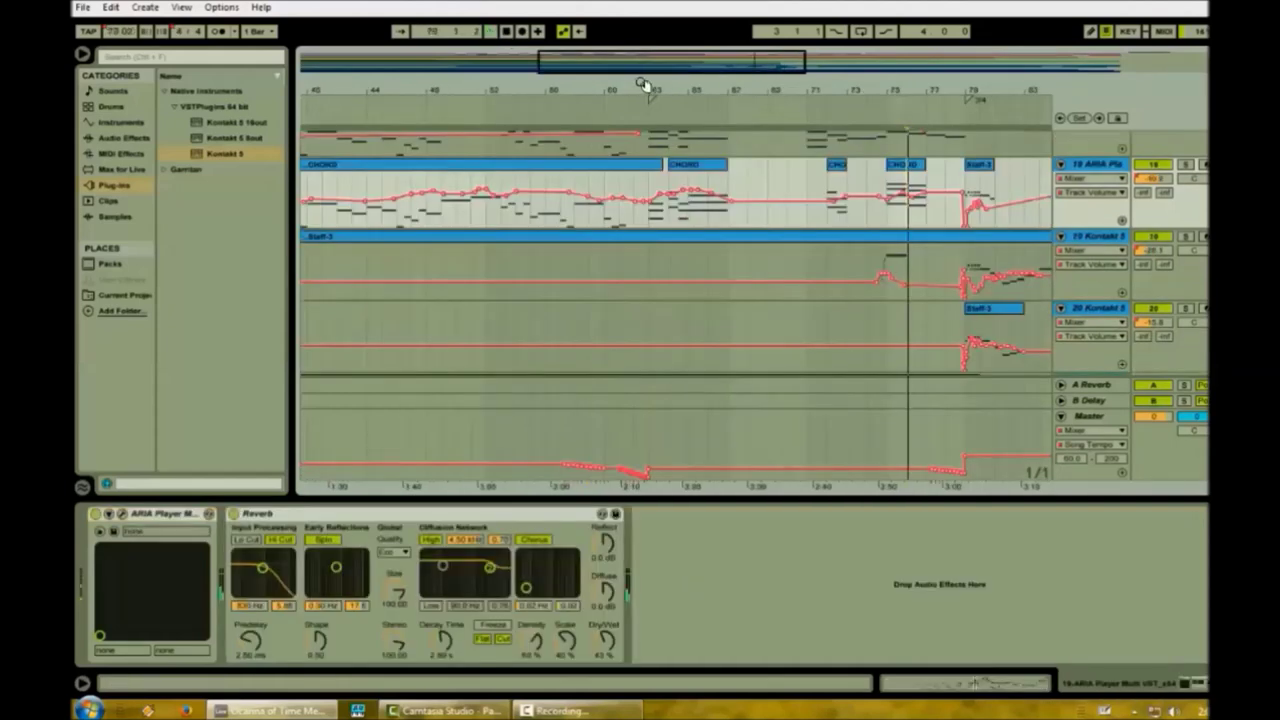
Adjust track 17's volume automation with a breakpoint near bar 87 during playback.
left_click_drag(651, 80, 766, 71)
scroll(820, 237, "down", 2)
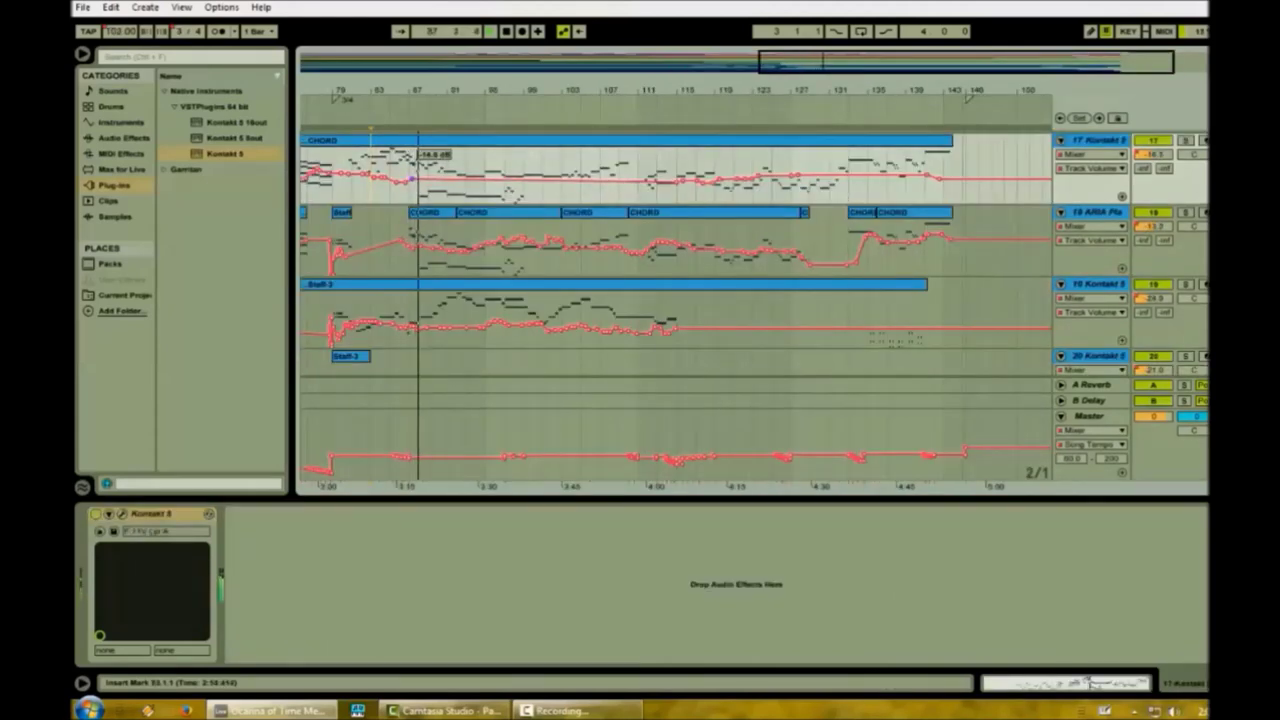
mouse_move(422, 180)
left_mouse_down()
mouse_move(412, 183)
mouse_move(431, 182)
left_mouse_up()
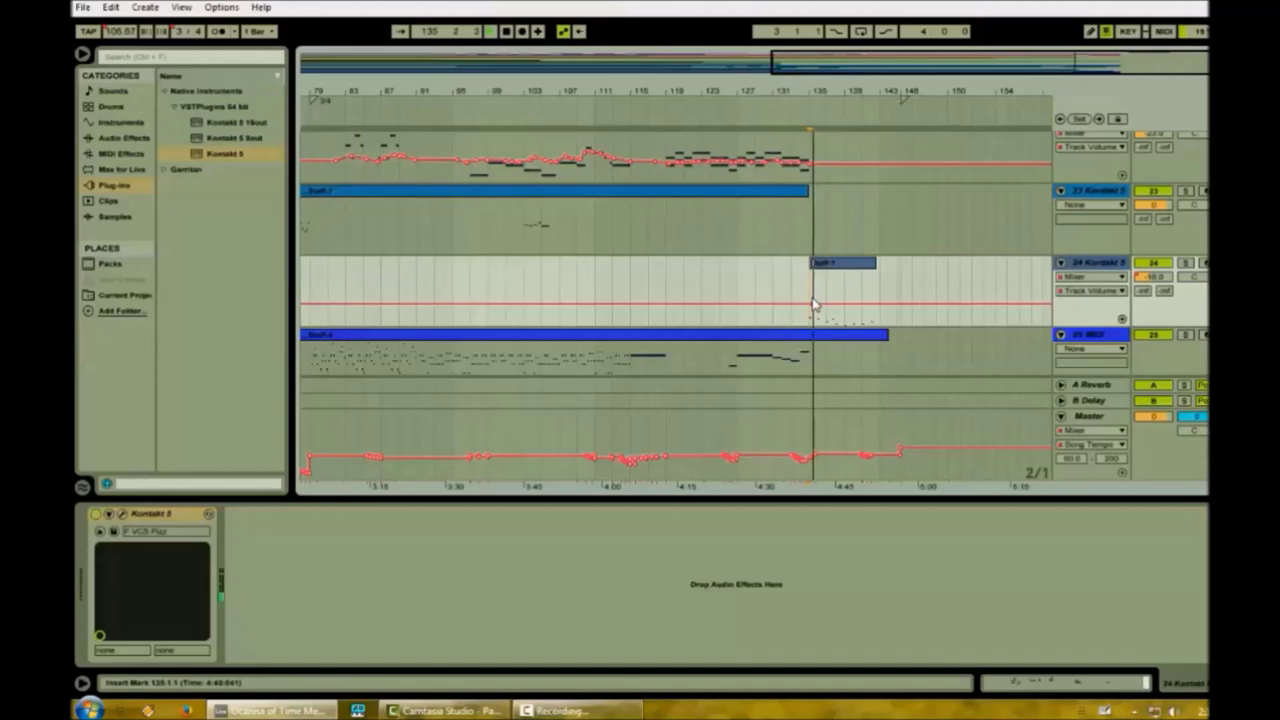
Shape track 24's volume automation over its short clip with breakpoints from bar 135 to about bar 139.
left_click_drag(813, 304, 845, 308)
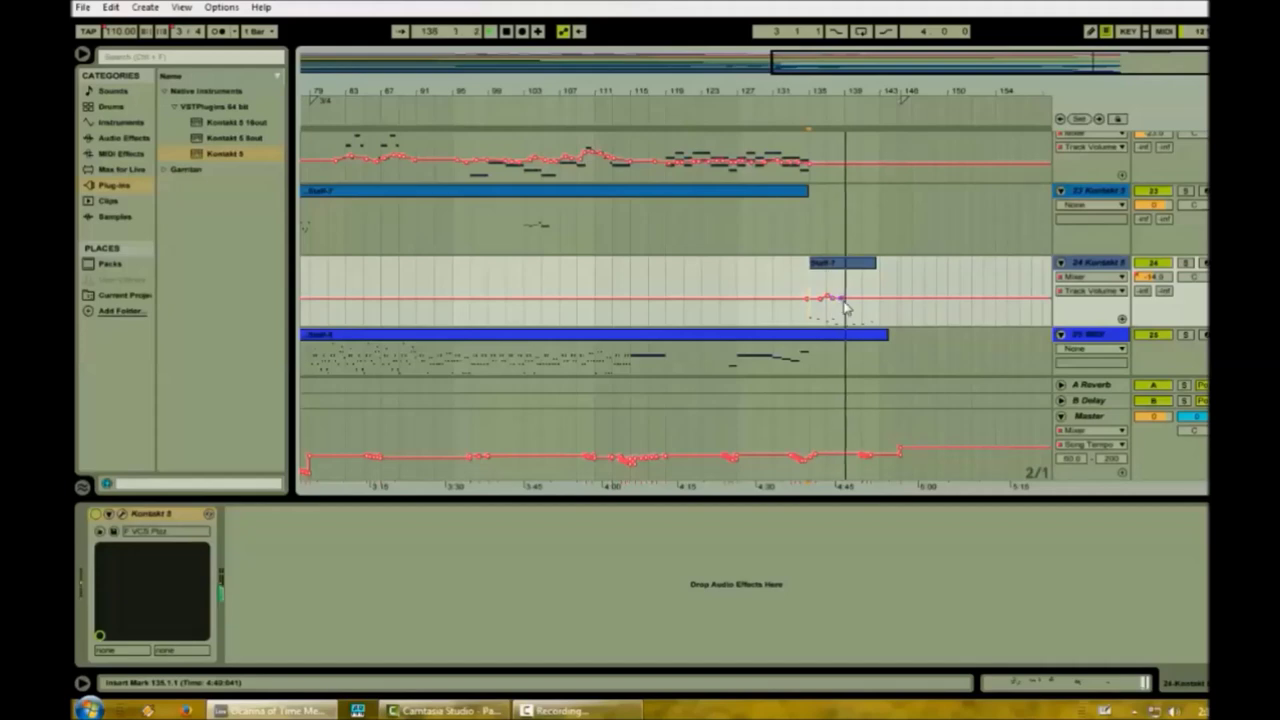
left_click_drag(858, 303, 858, 307)
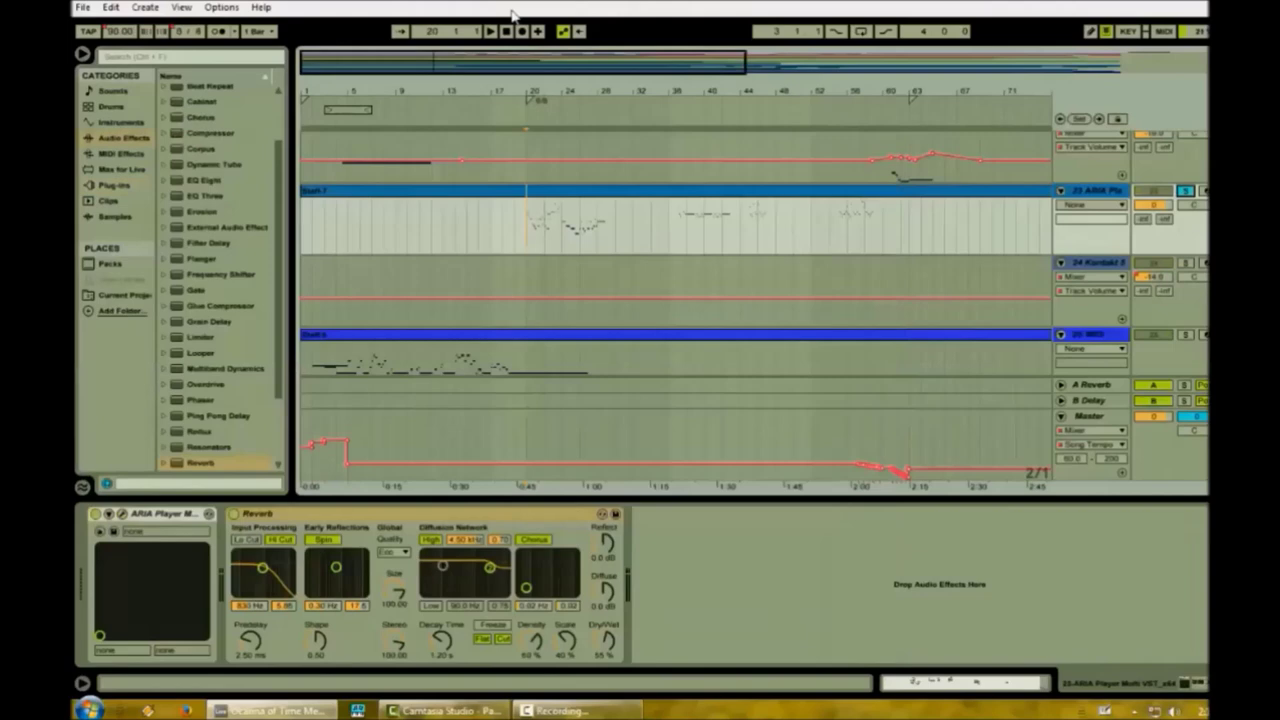
Play back track 23 from bar 20 and raise its Reverb decay time automation with a breakpoint just before that bar.
left_click(490, 31)
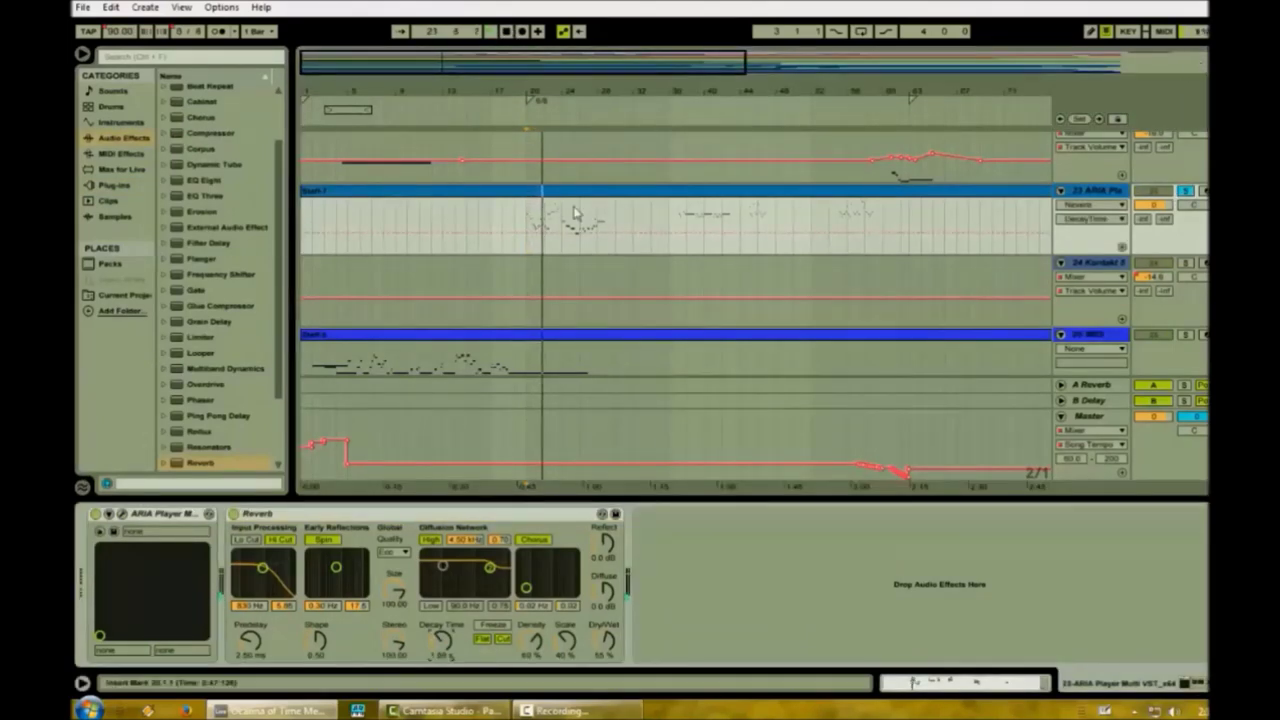
left_click_drag(521, 233, 521, 217)
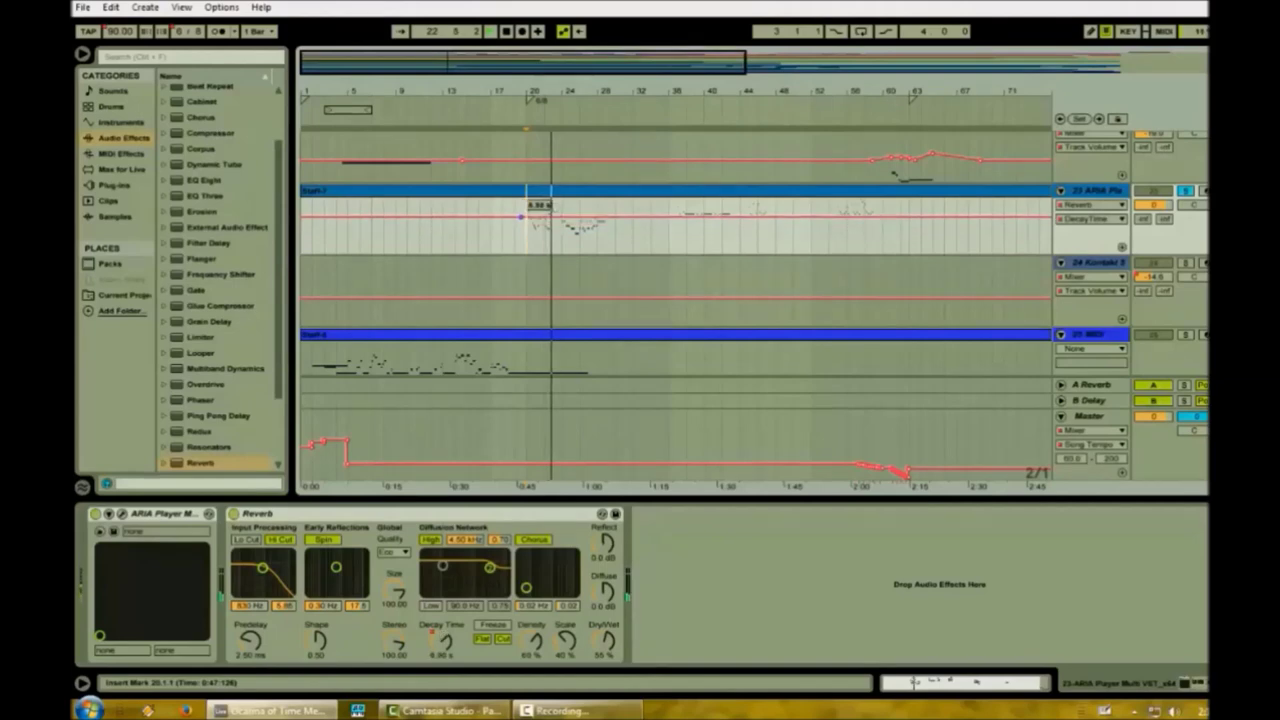
Undo the Decay Time point on the track 23 ARIA Player and begin its Track Volume envelope with a rise at about bar 20.
key("ctrl+z")
left_click(1163, 206)
left_click(509, 208)
left_click_drag(523, 208, 523, 204)
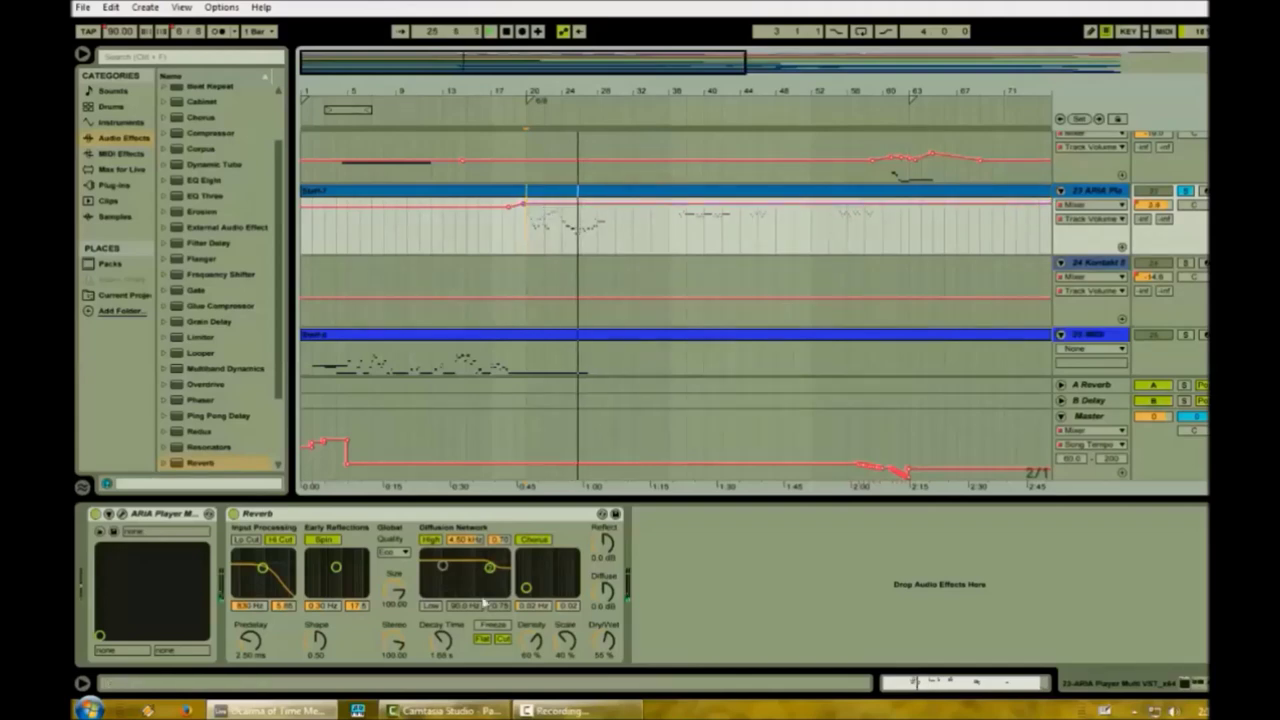
Set track 23's reverb decay time to 2.01 s and continue its Track Volume envelope from about bar 24 onward.
left_click_drag(442, 640, 442, 630)
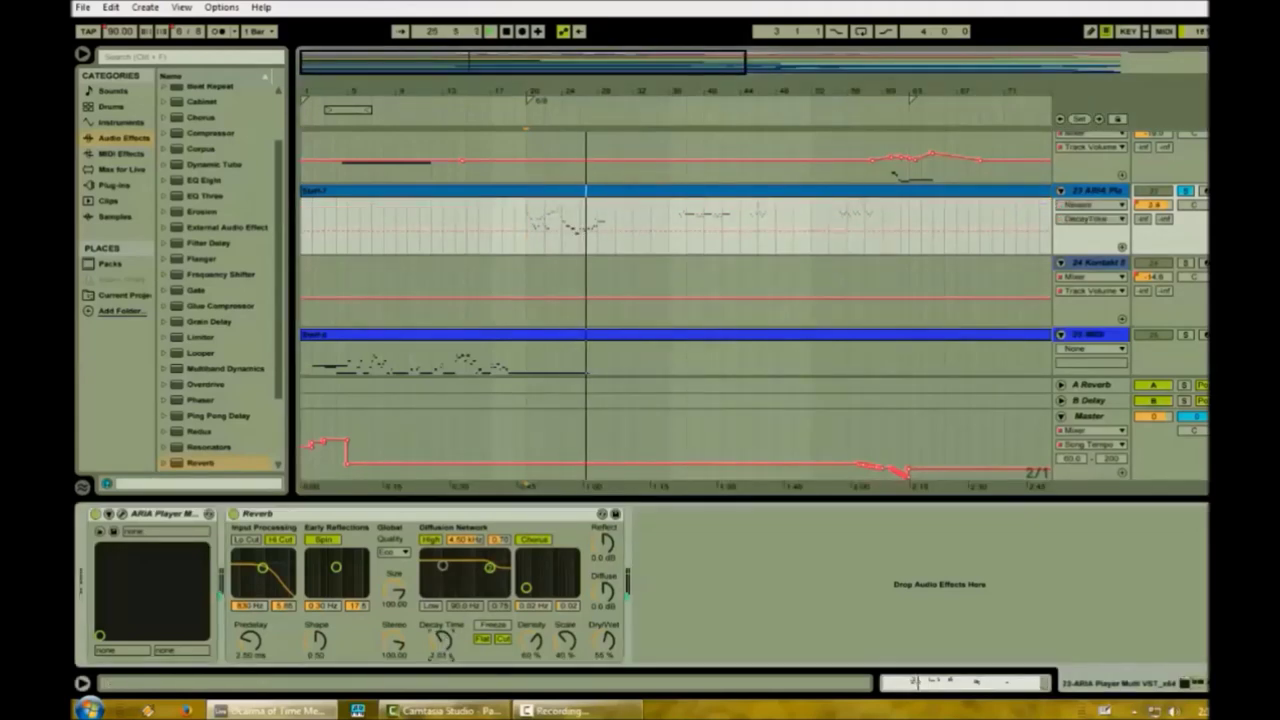
left_click(1163, 206)
left_click(563, 204)
left_click_drag(582, 205, 582, 202)
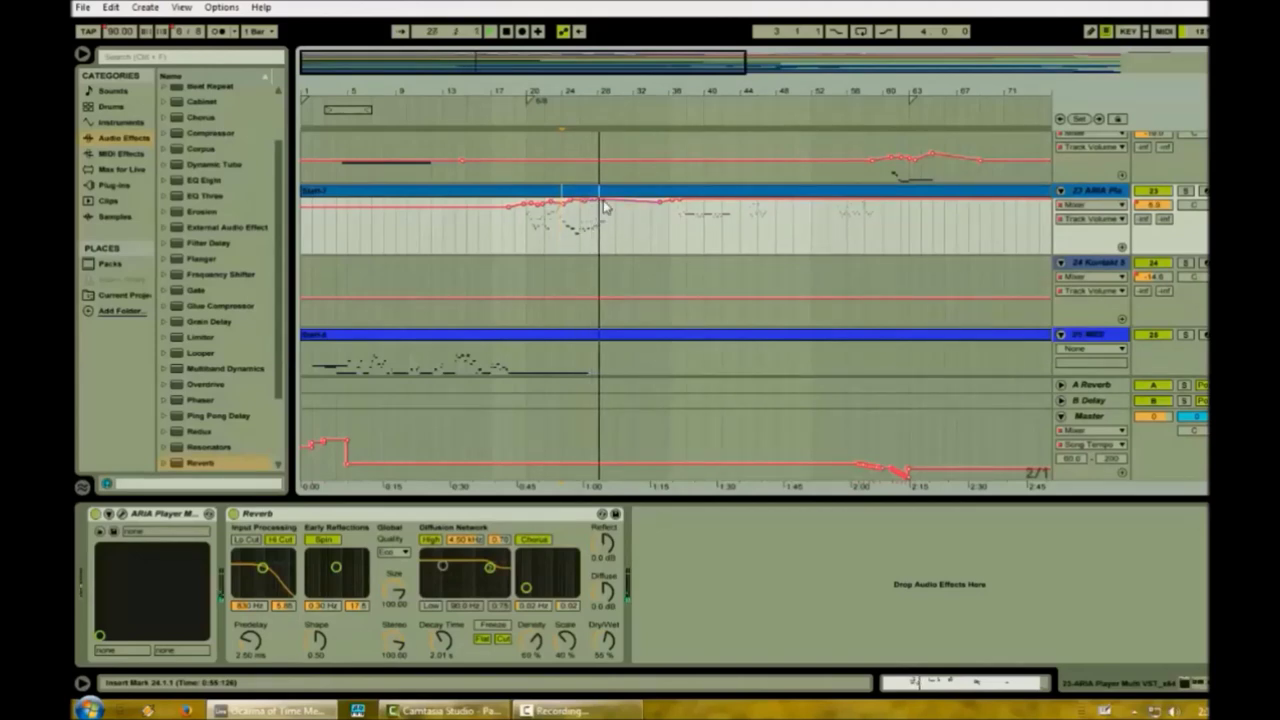
left_click(669, 230)
Play the track 25 Kontakt 5 part and shape its Track Volume envelope with a rise starting at bar 79.
left_click(494, 33)
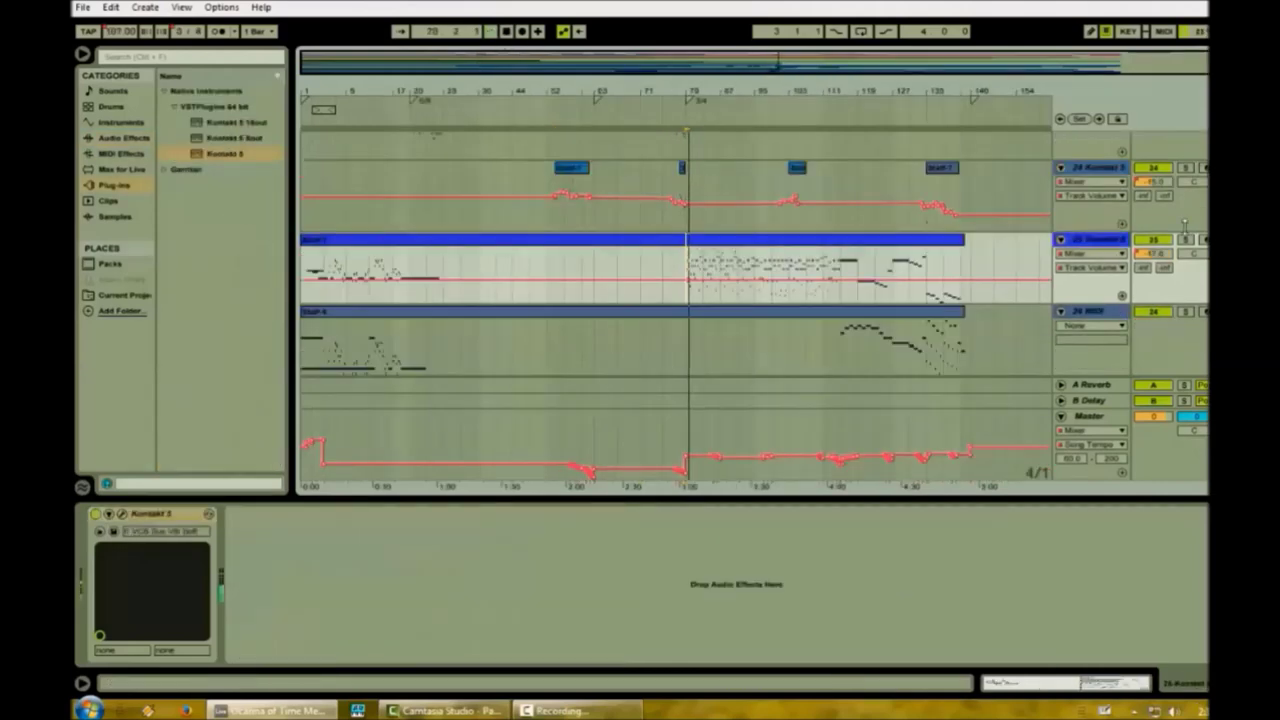
left_click(1185, 240)
left_click(686, 283)
mouse_move(692, 283)
left_mouse_down()
mouse_move(686, 273)
mouse_move(701, 274)
left_mouse_up()
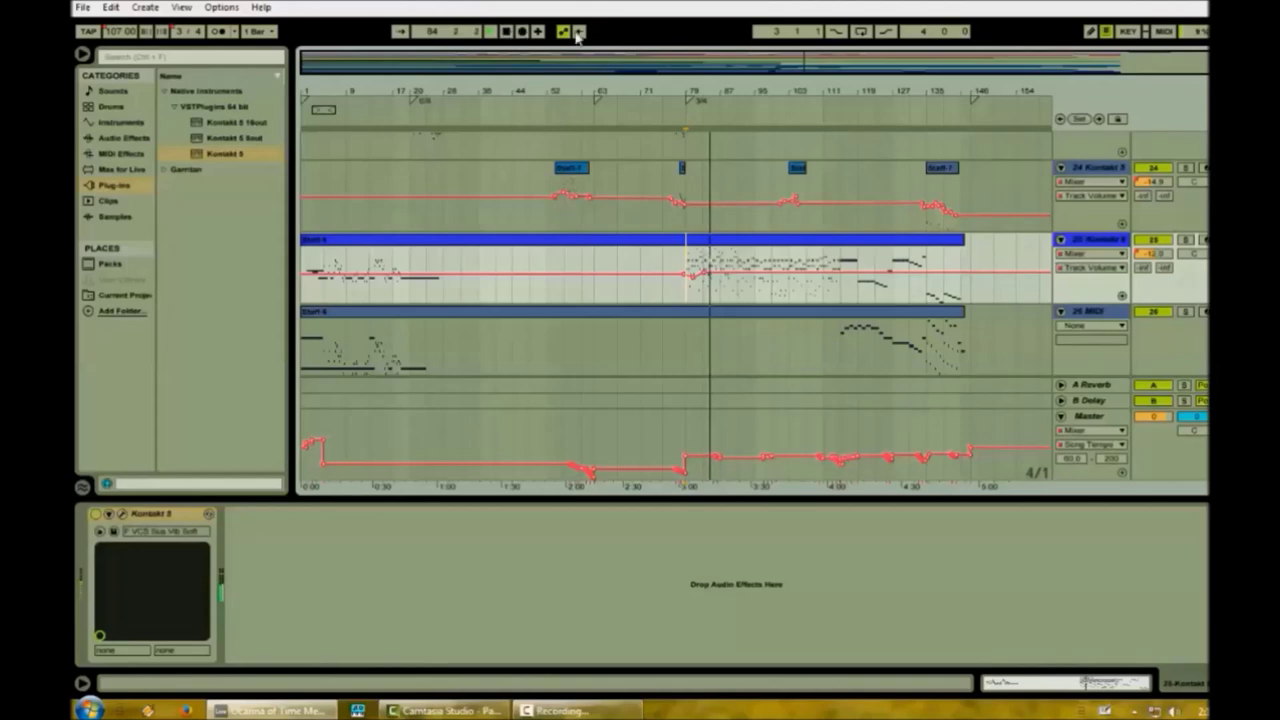
Insert a MIDI track below track 25 and copy track 25's passage starting at bar 79 onto it.
right_click(1093, 296)
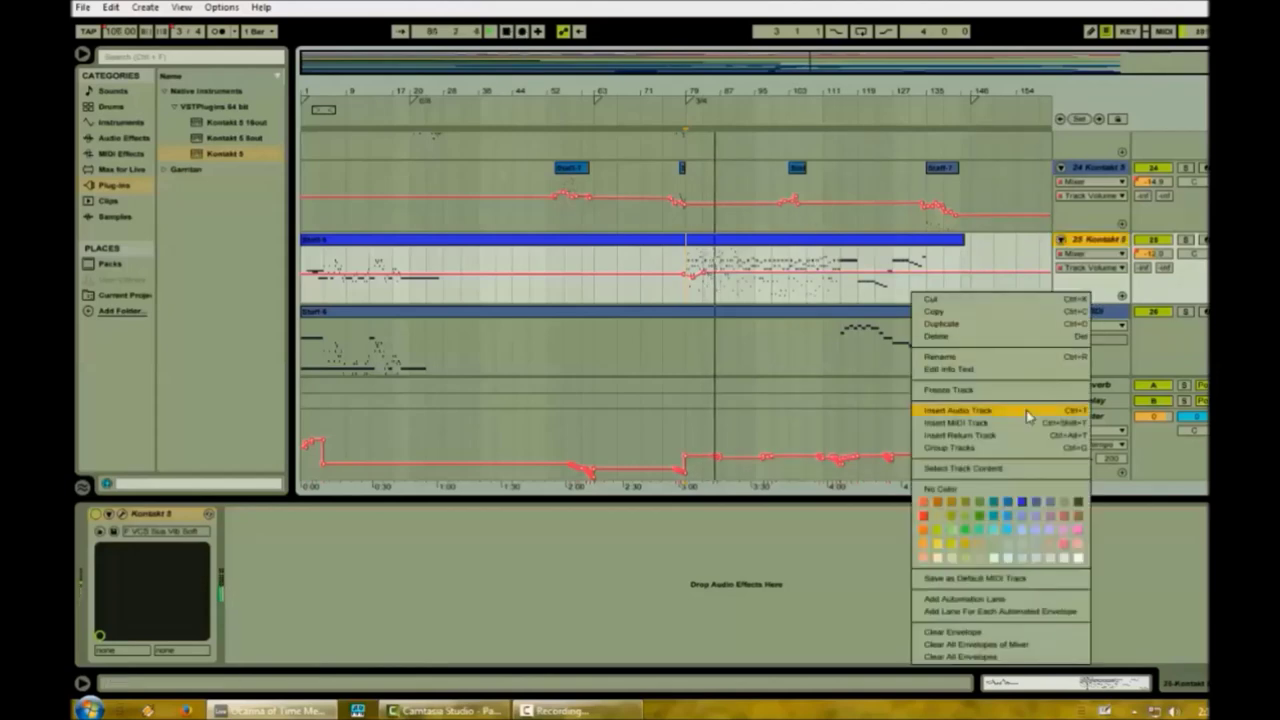
left_click(996, 428)
left_click_drag(686, 292, 838, 290)
key("ctrl+c")
left_click(686, 351)
key("ctrl+v")
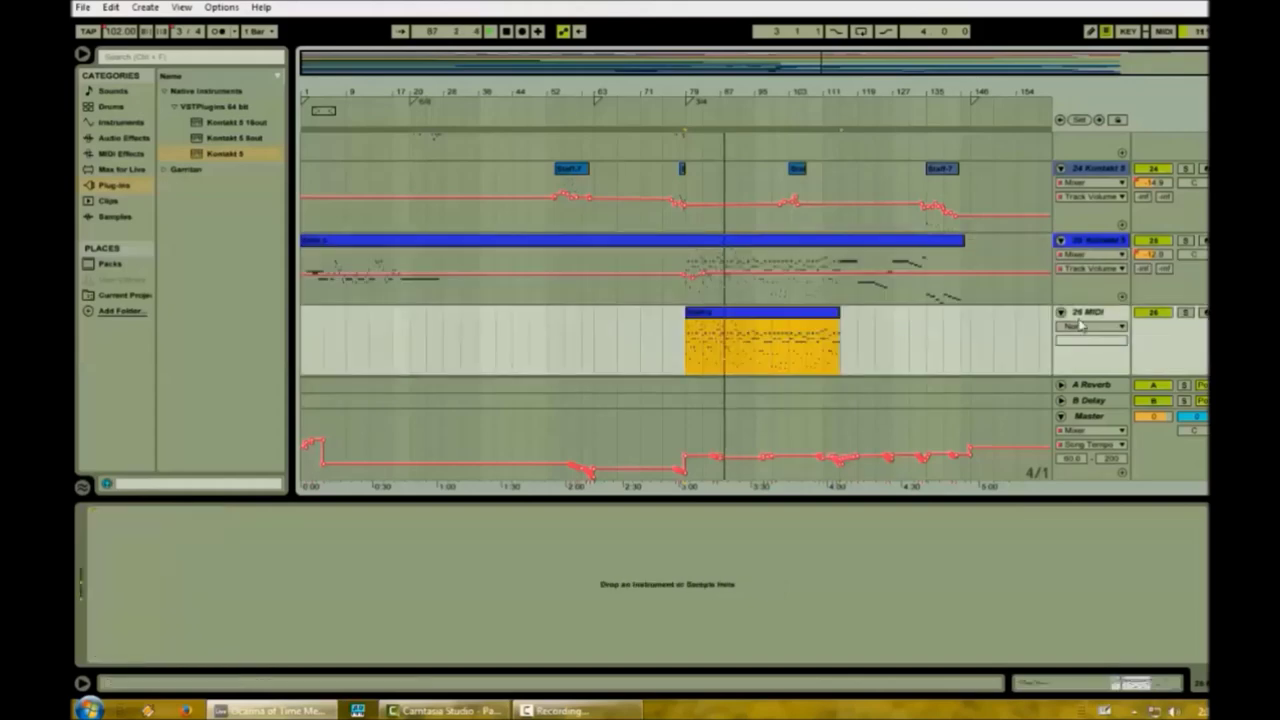
Colour the new MIDI track blue and load Kontakt 5 on it.
right_click(1092, 316)
left_click(988, 521)
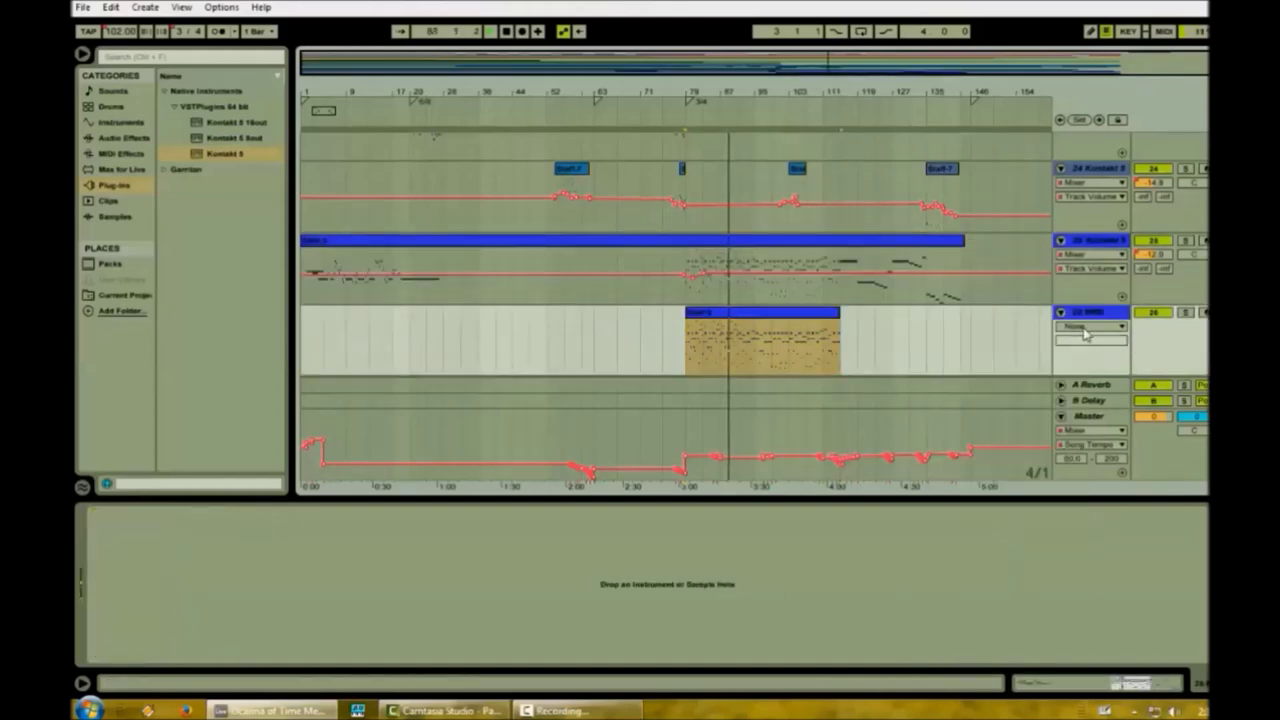
double_click(227, 152)
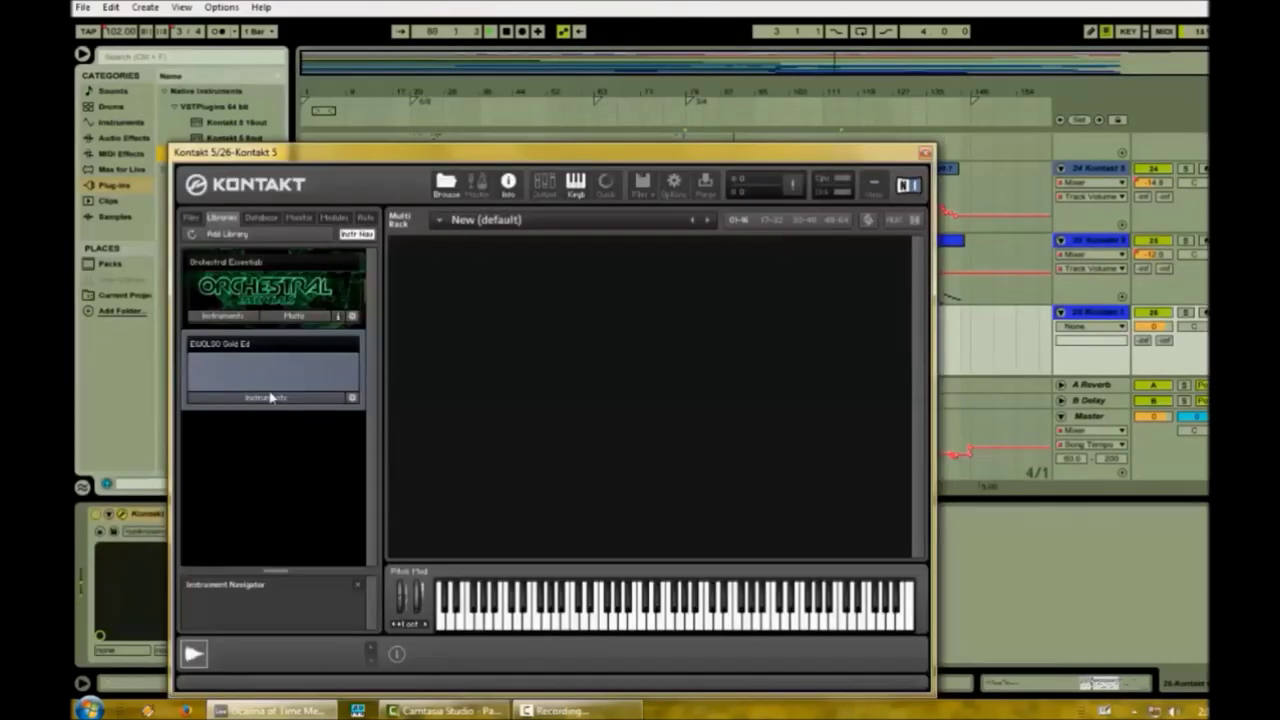
left_click_drag(374, 379, 279, 536)
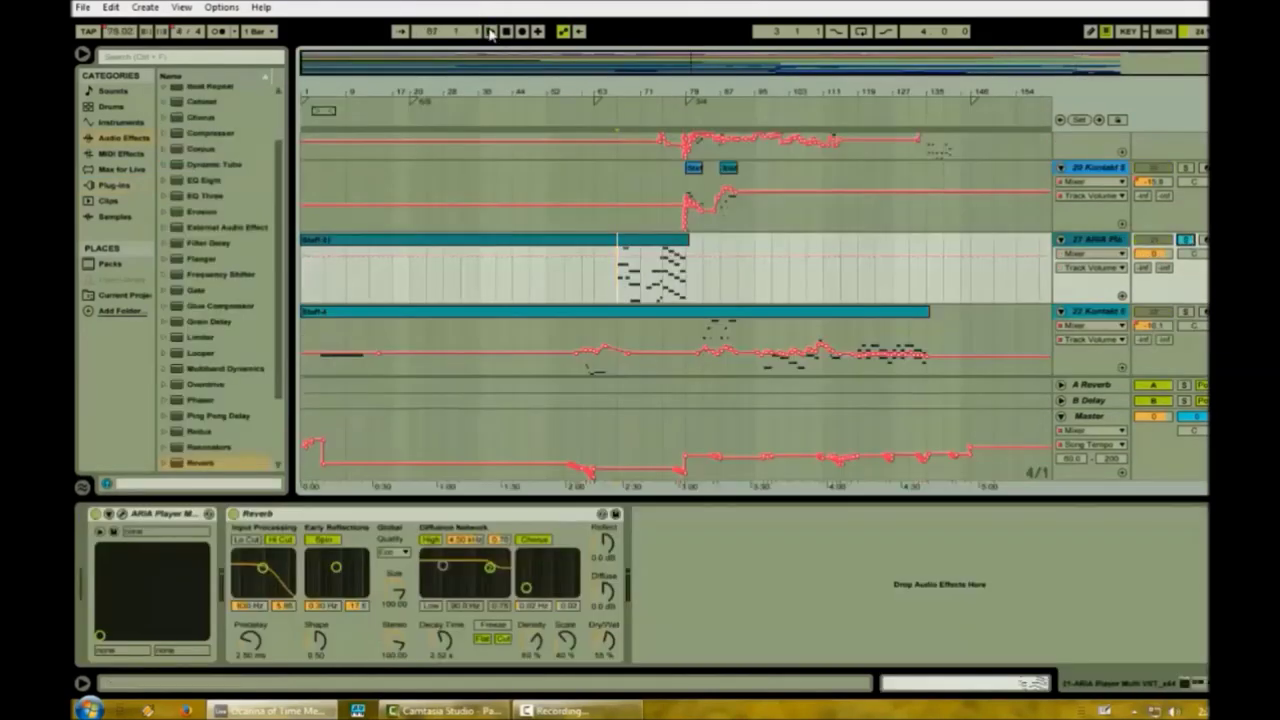
Play the track 21 ARIA Player part from bar 67 and shape its Track Volume envelope through about bar 77.
left_click(490, 33)
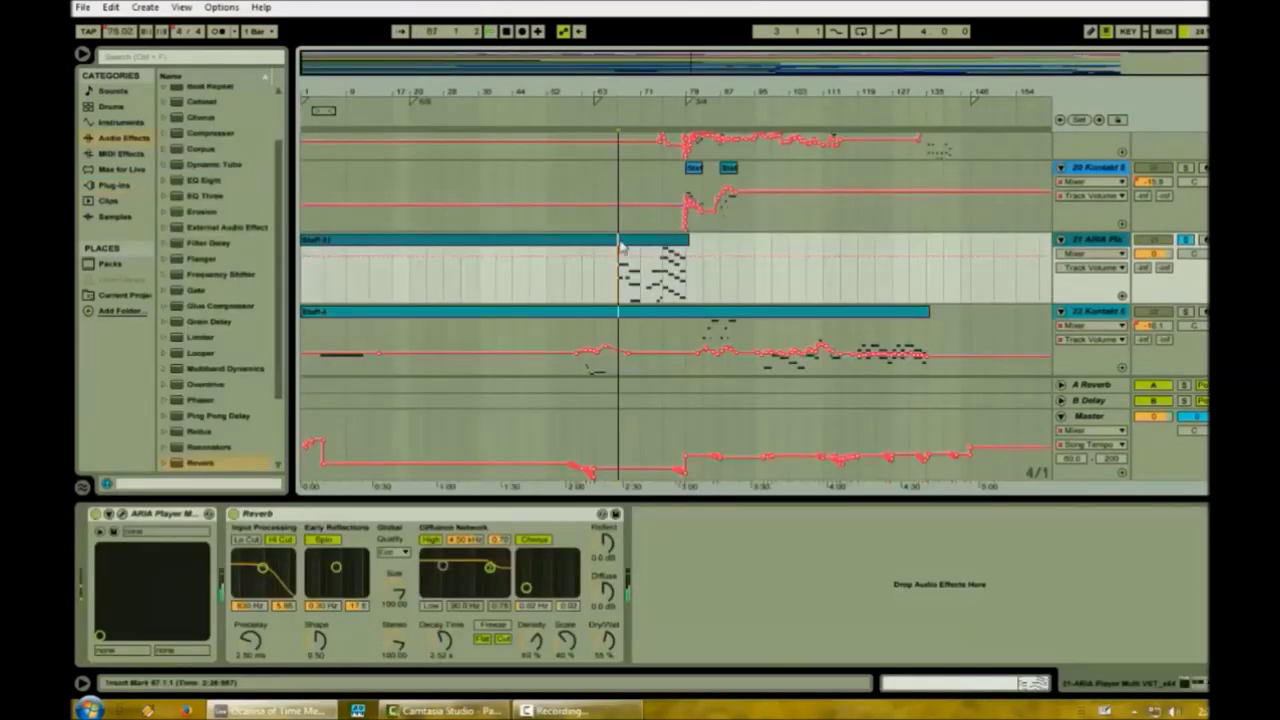
left_click_drag(618, 267, 618, 265)
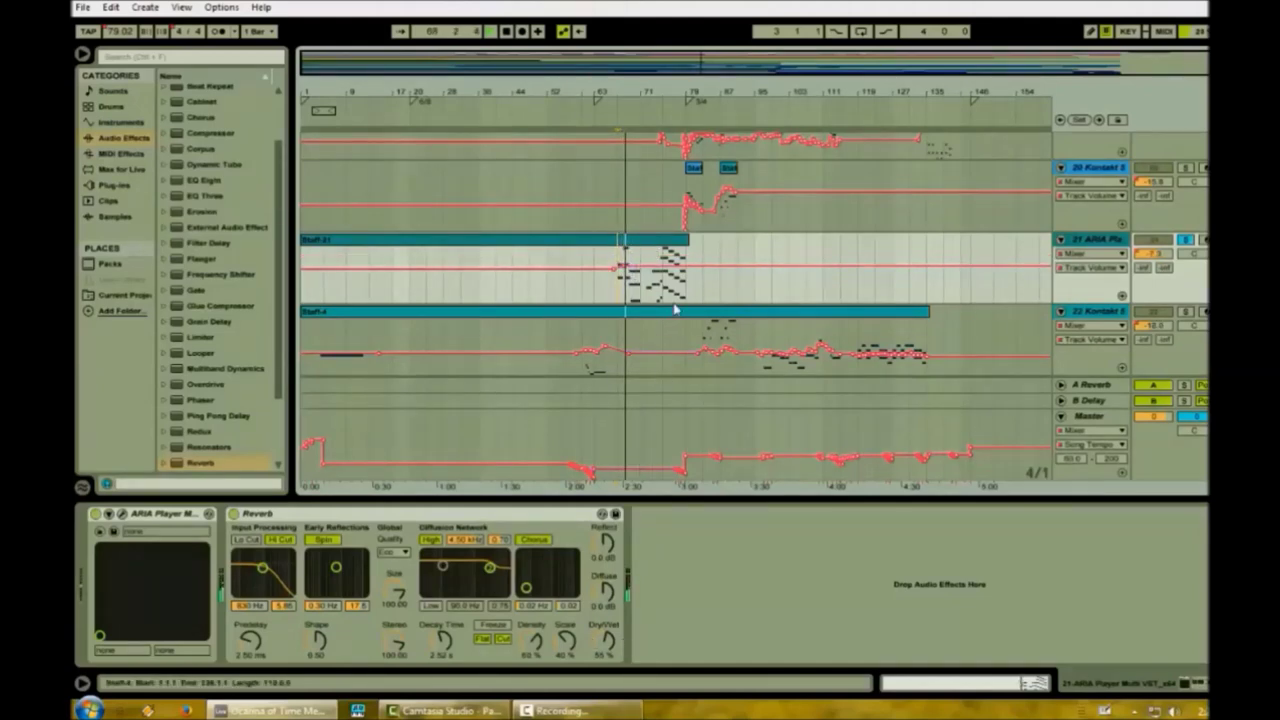
left_click_drag(622, 267, 637, 270)
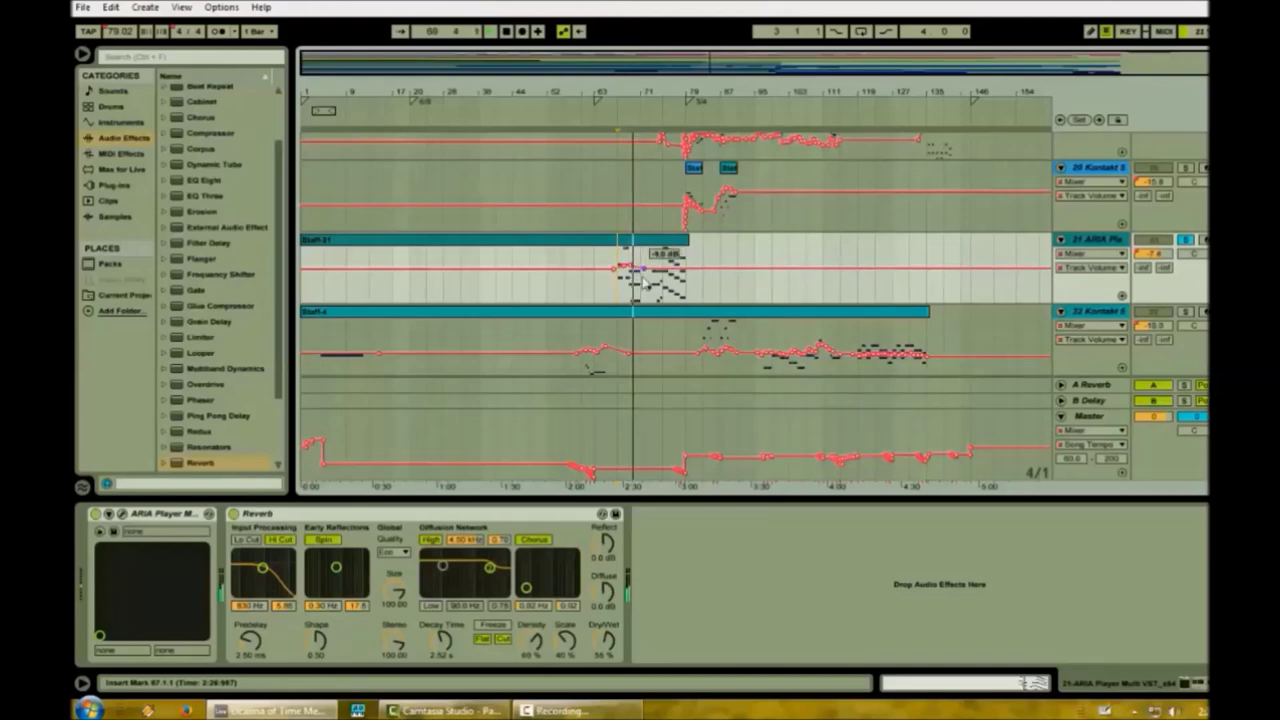
left_click(1185, 240)
mouse_move(676, 273)
left_mouse_down()
mouse_move(651, 275)
mouse_move(668, 272)
left_mouse_up()
Shape the Track Volume envelope of the ARIA Player track holding the Staff-9 clip, from about bar 80 to bar 135.
scroll(700, 190, "up", 5)
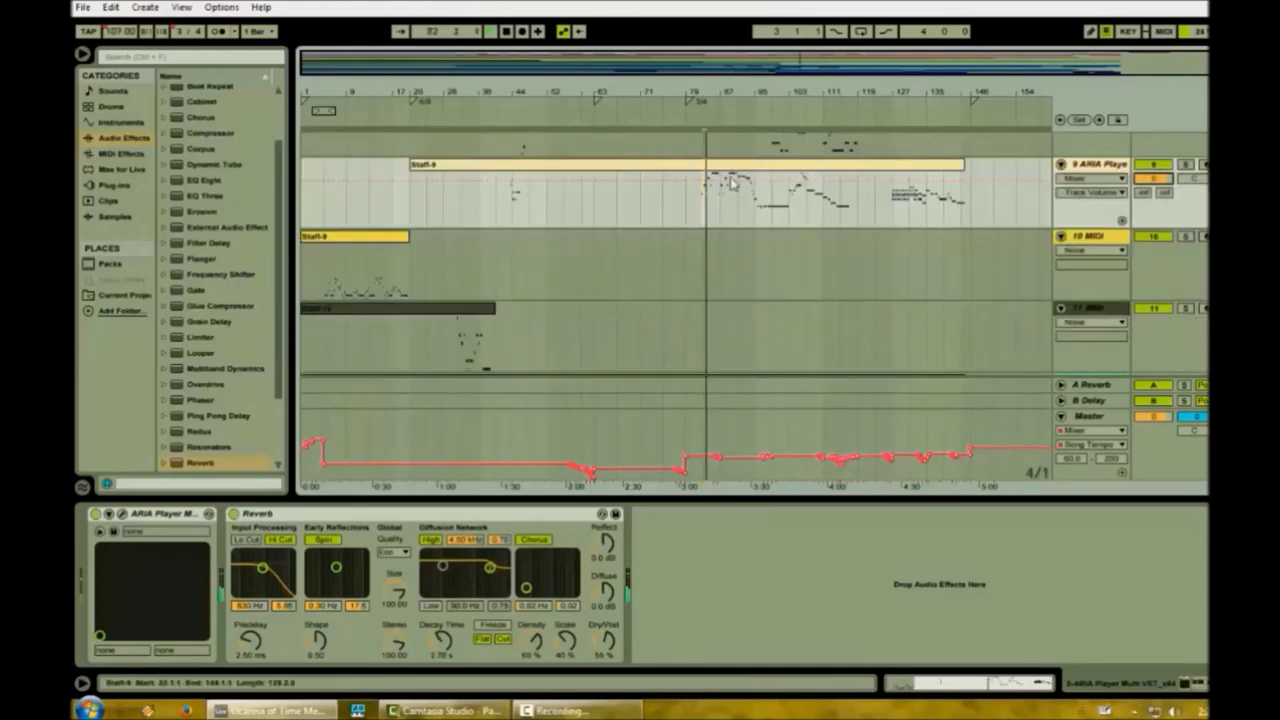
left_click_drag(699, 187, 712, 187)
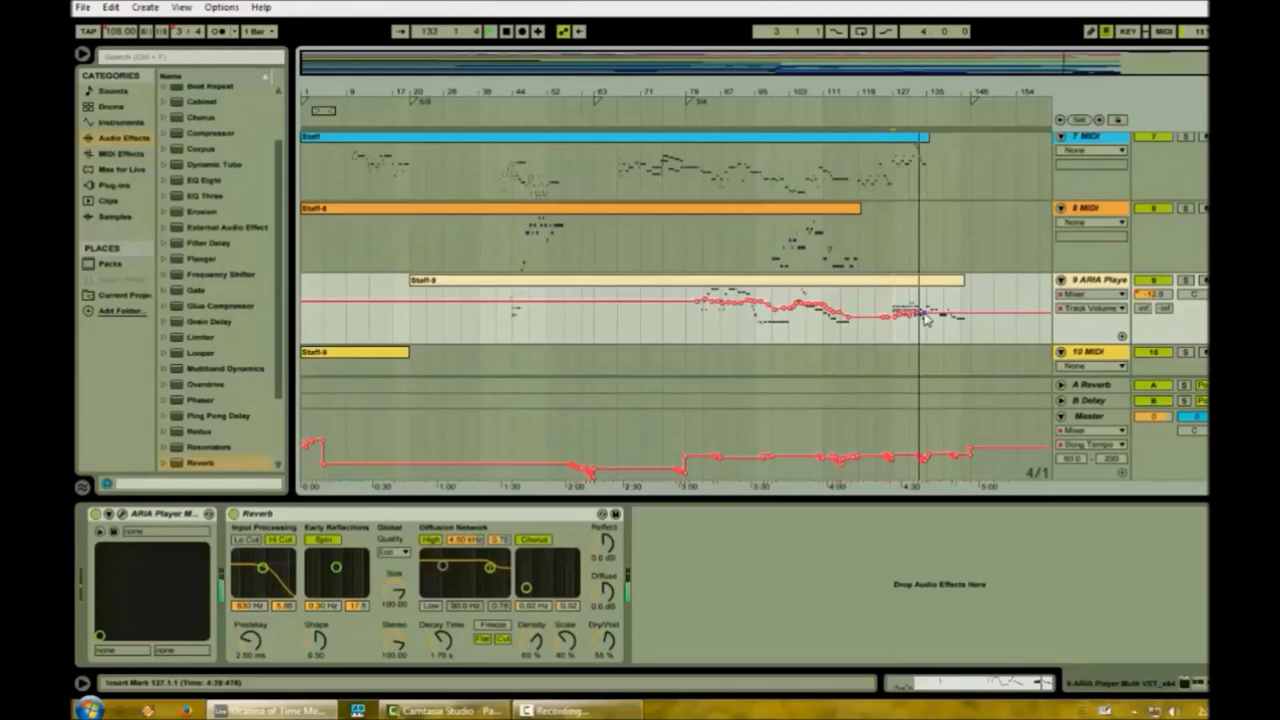
mouse_move(920, 318)
left_mouse_down()
mouse_move(947, 318)
mouse_move(933, 311)
left_mouse_up()
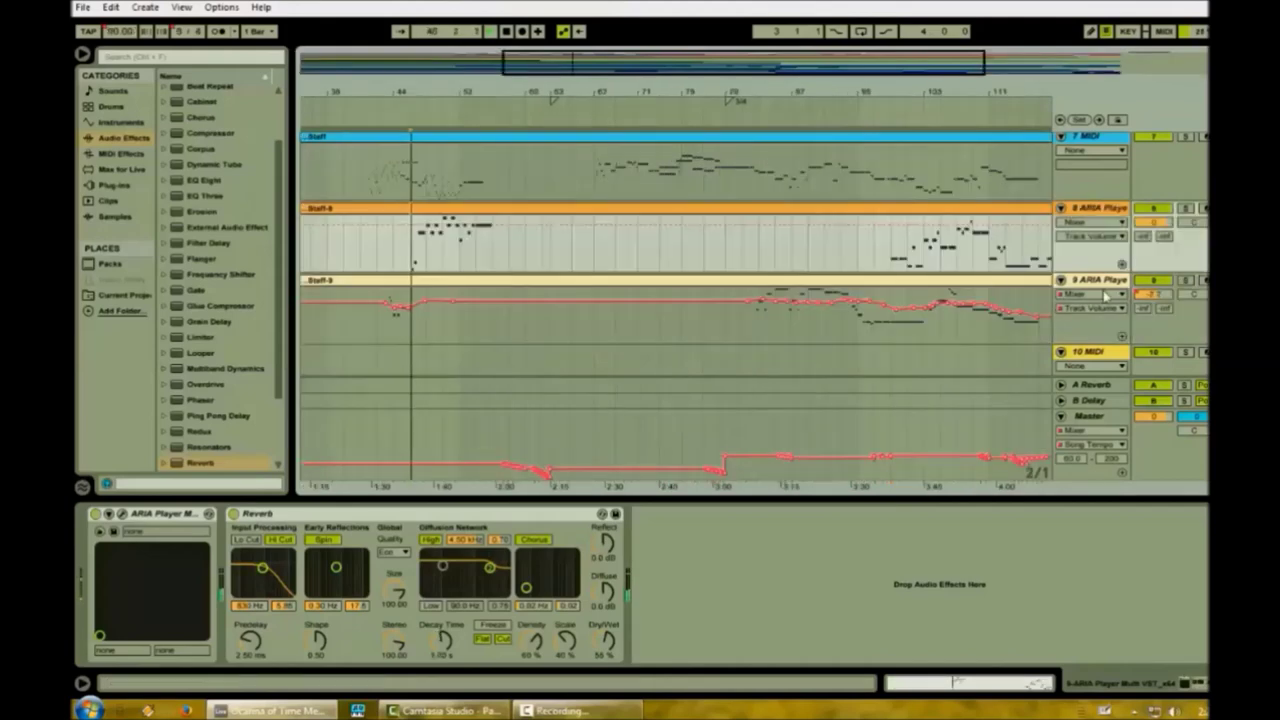
Shape the Track Volume envelopes of the Staff-8 track from about bar 46 and of track 7's clip at bar 127.
left_click(1153, 224)
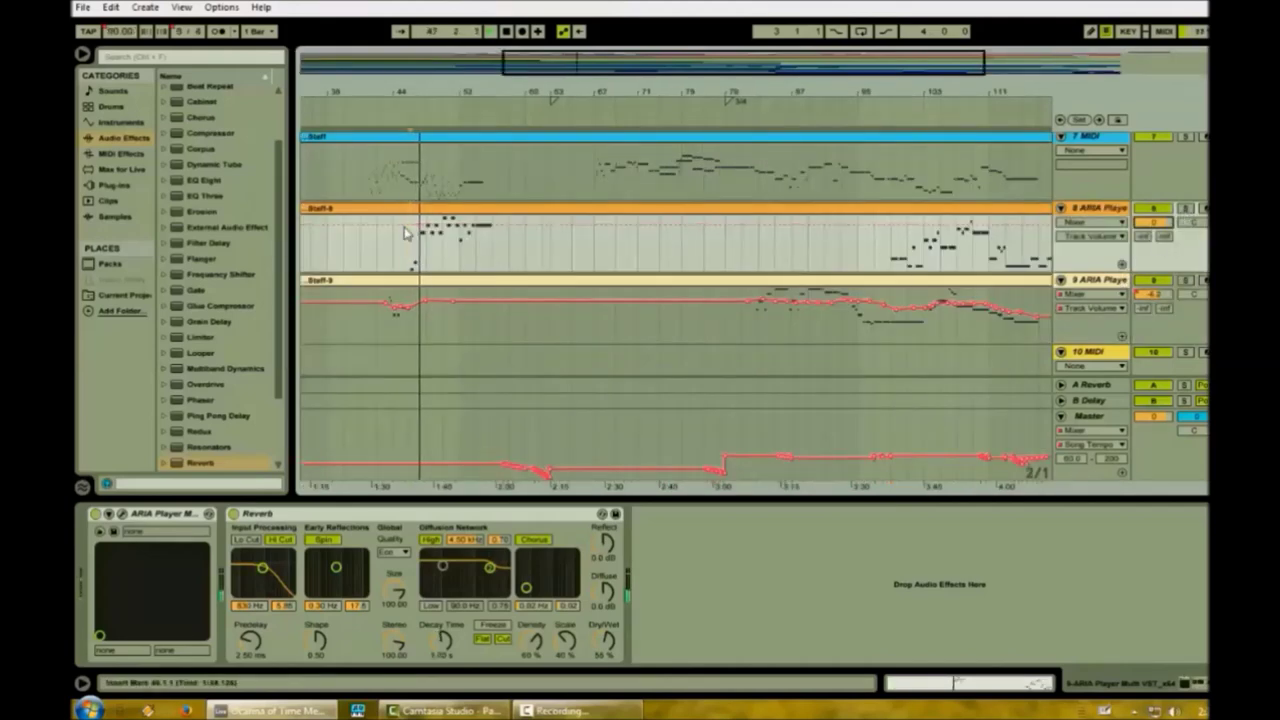
left_click_drag(415, 229, 425, 219)
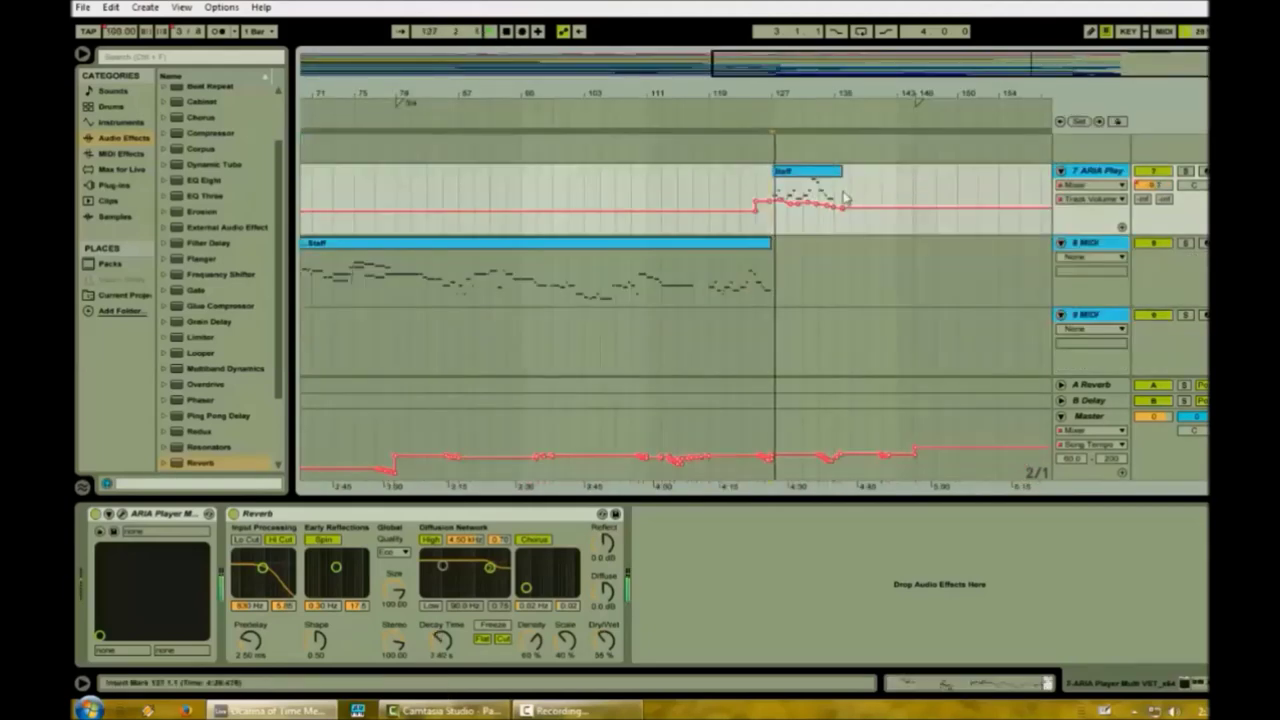
left_click(781, 205)
left_click_drag(781, 200, 786, 206)
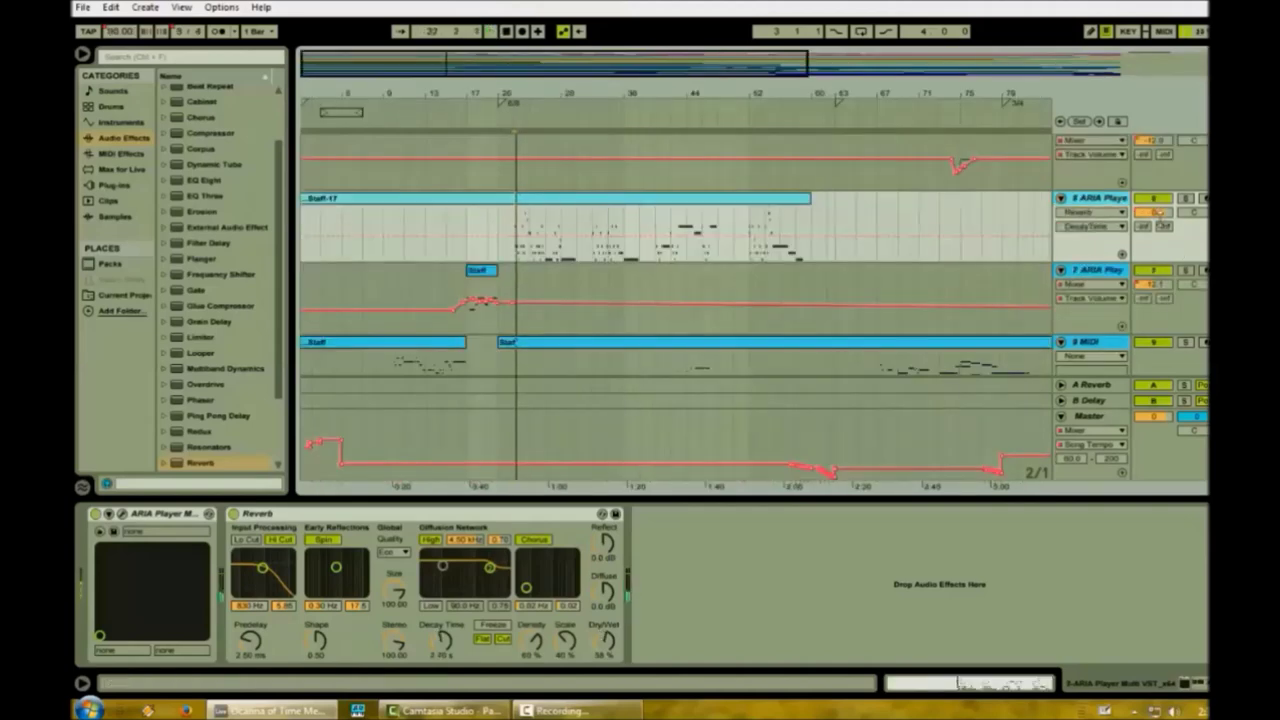
Show the Staff-17 track's volume automation and add envelope points from about bar 20 to bar 24, starting at about -3 dB.
left_click(1158, 213)
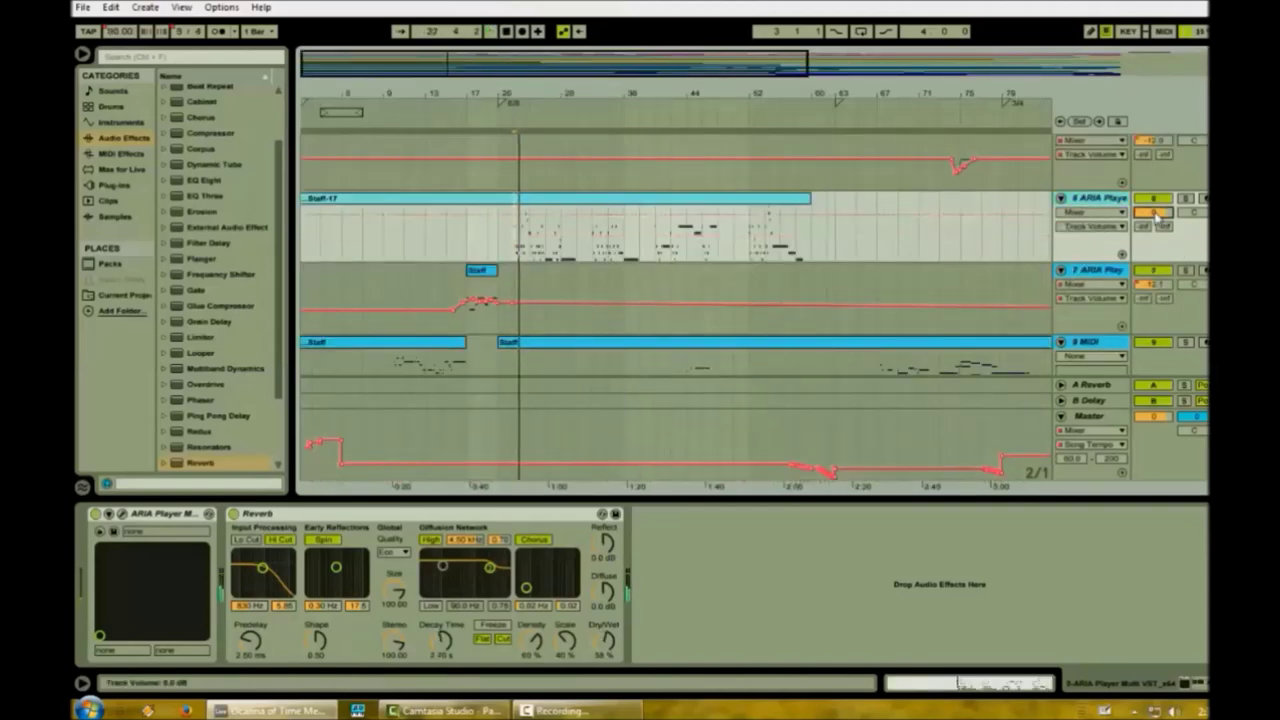
left_click(505, 218)
left_click(519, 219)
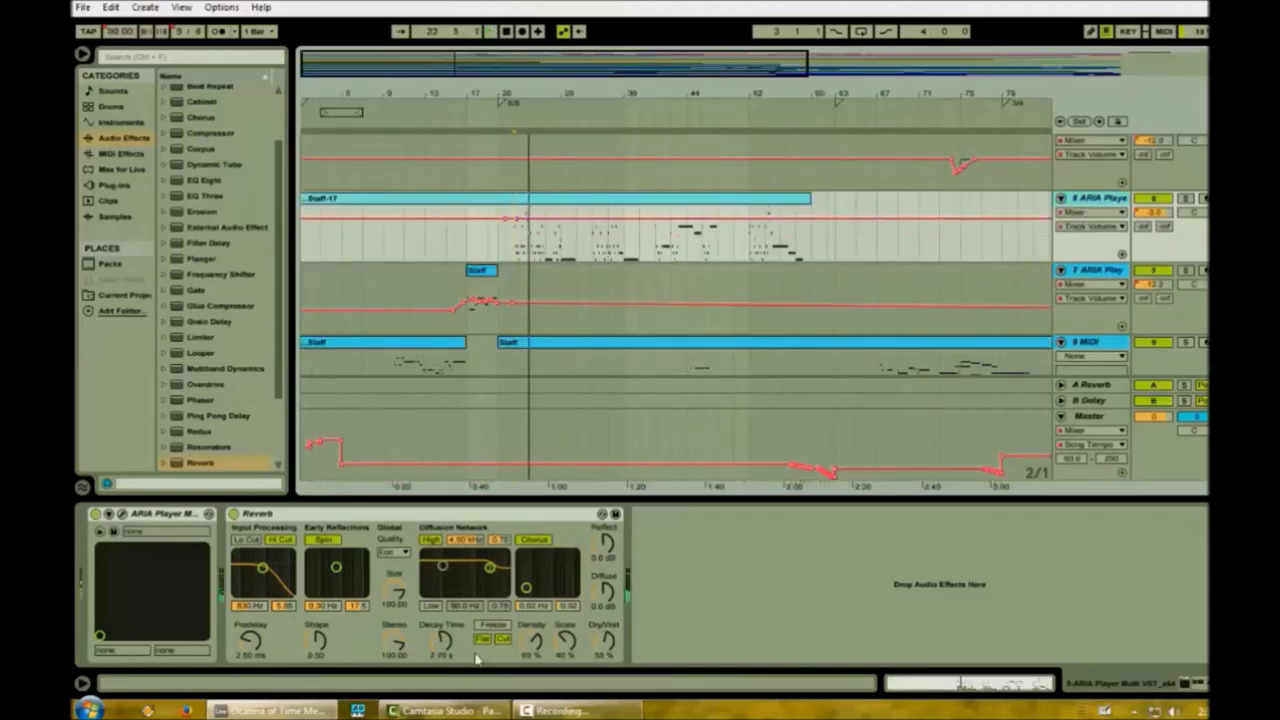
left_click(526, 217)
left_click(532, 216)
left_click(539, 216)
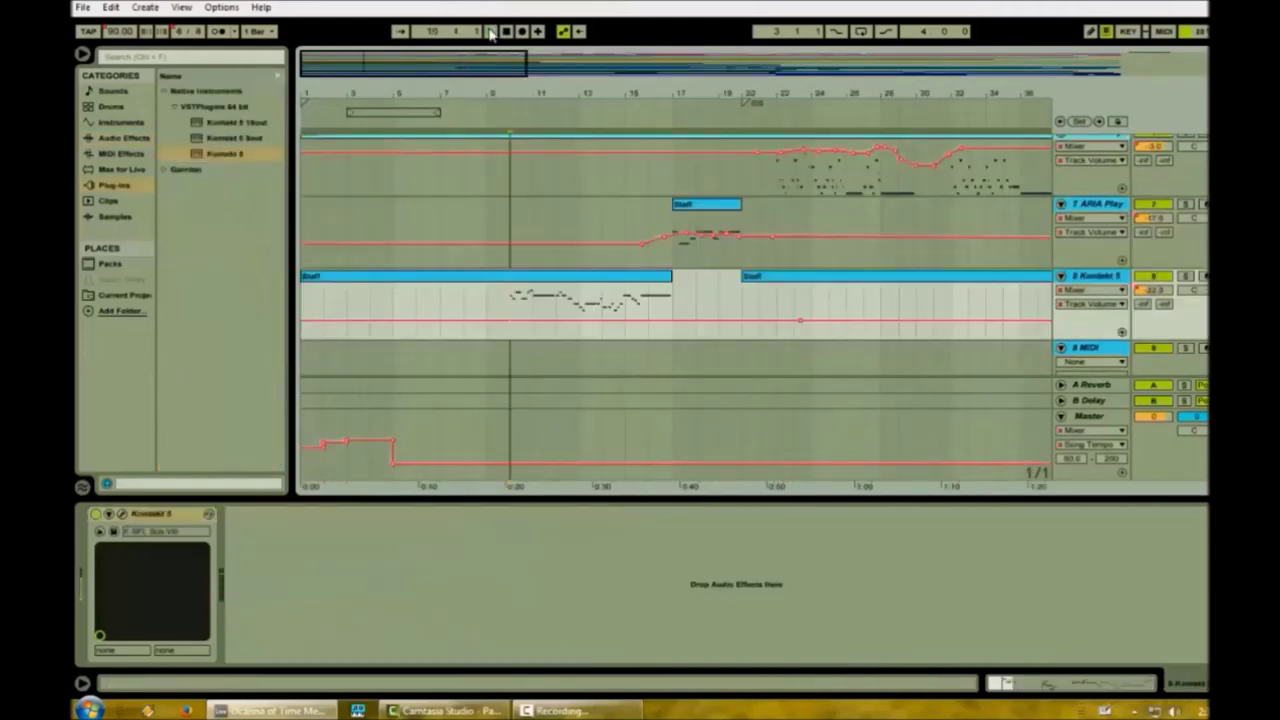
Raise the volume line of the track 8 Kontakt 5 and shape its envelope across the notes from bar 10 to about bar 15.
mouse_move(800, 320)
left_mouse_down()
mouse_move(768, 302)
mouse_move(768, 315)
left_mouse_up()
left_click(507, 315)
left_click(523, 315)
left_click(541, 316)
left_click_drag(541, 316, 561, 313)
left_click(549, 319)
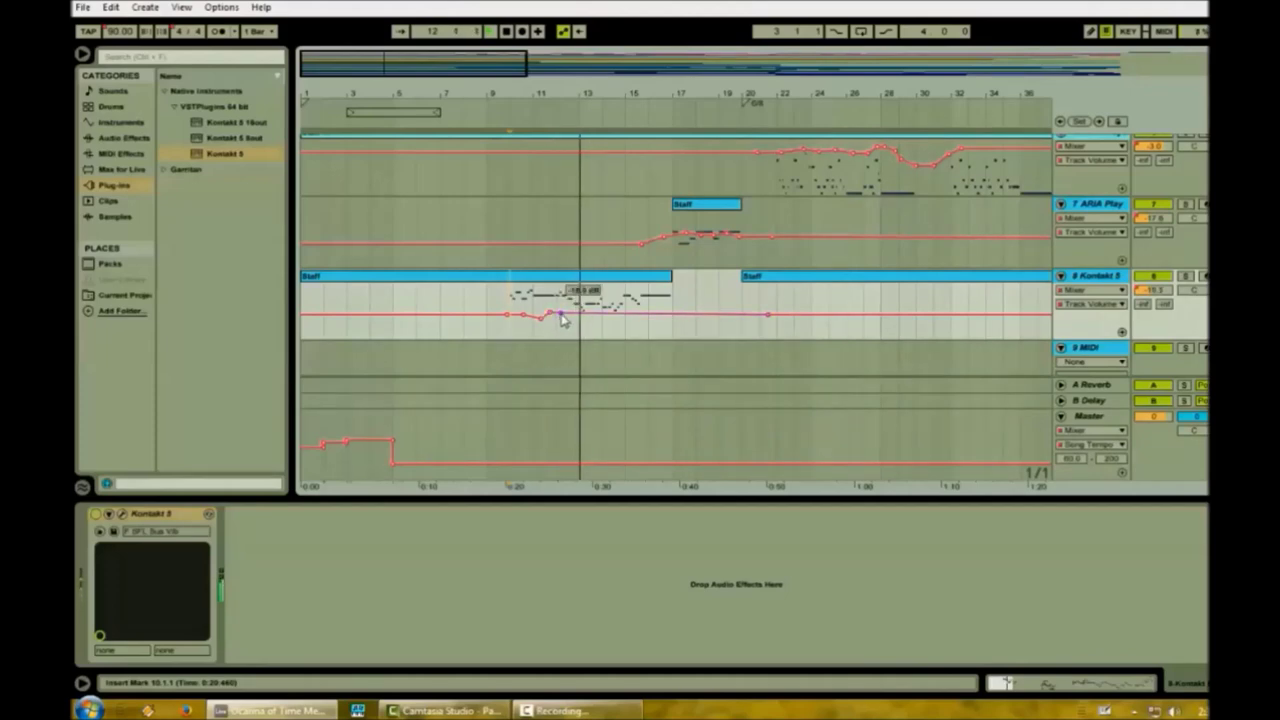
left_click_drag(575, 314, 615, 306)
left_click(599, 310)
left_click(620, 305)
left_click(626, 304)
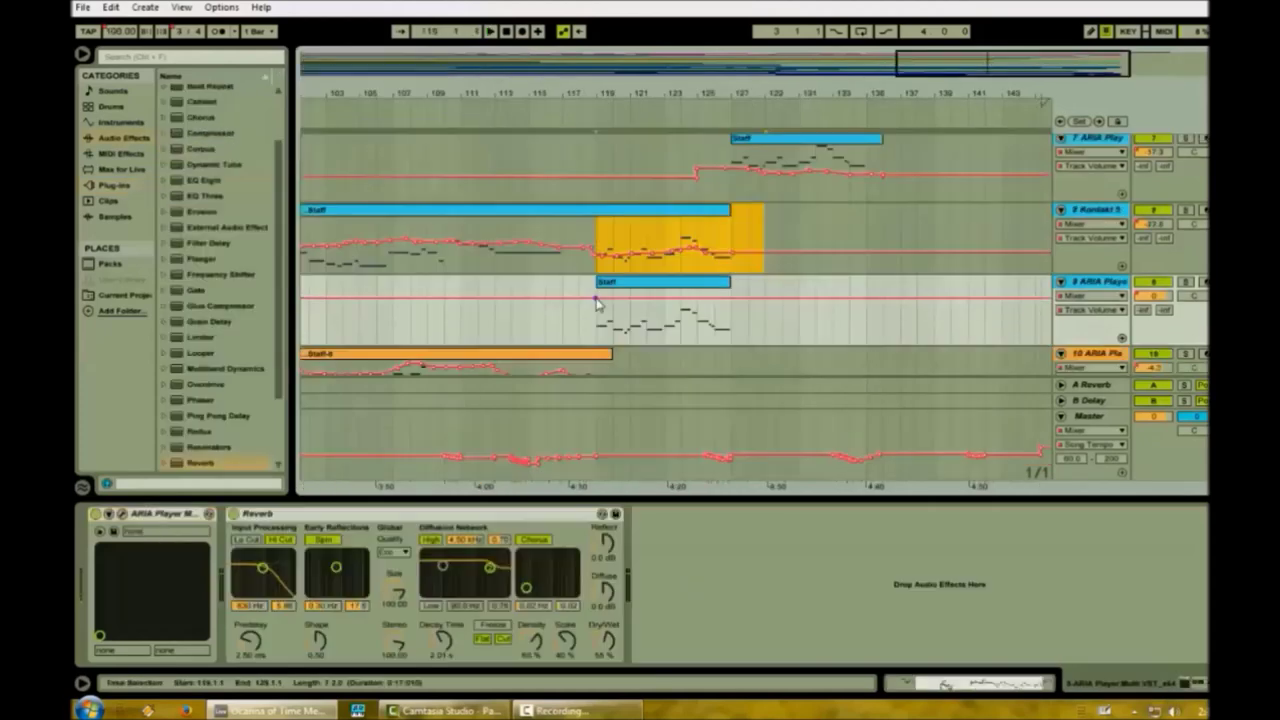
Lower track 9's volume at bar 119 and shape its envelope across the clip, also adjusting track 8's envelope over the same passage.
left_click_drag(596, 303, 596, 322)
left_click(490, 31)
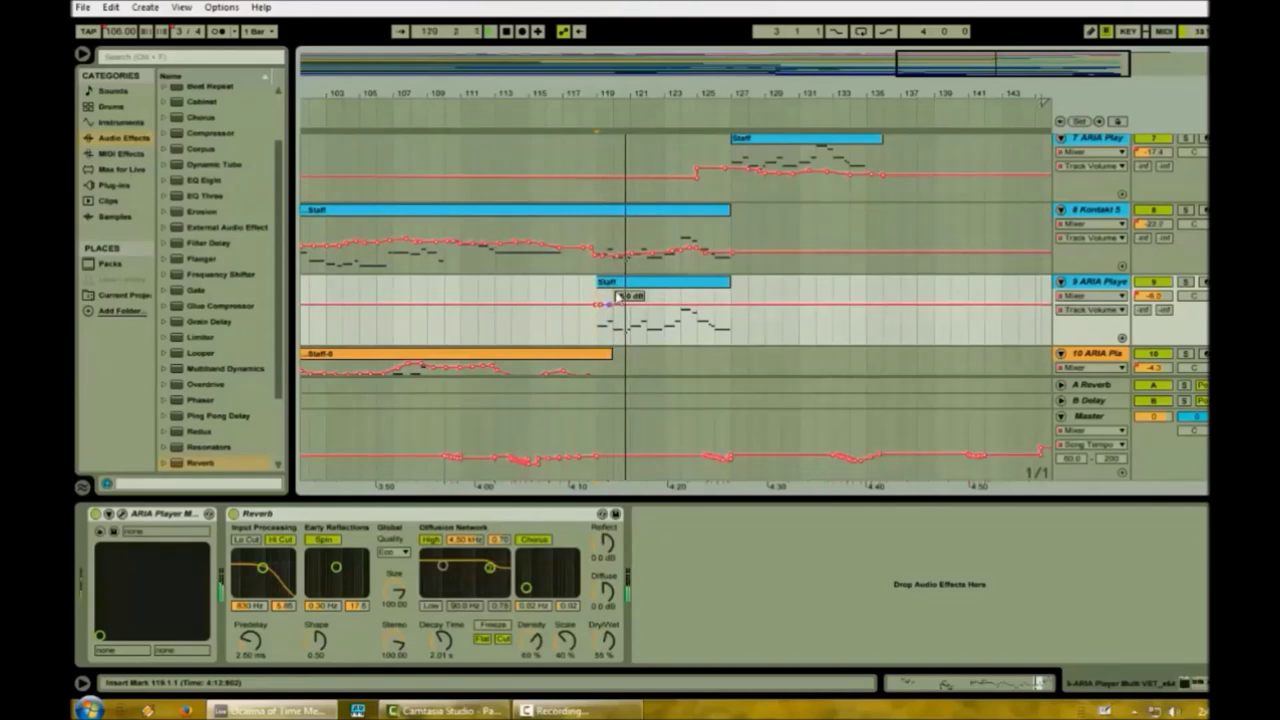
mouse_move(620, 257)
left_mouse_down()
mouse_move(629, 319)
mouse_move(624, 306)
mouse_move(664, 318)
mouse_move(716, 307)
left_mouse_up()
left_click(619, 305)
left_click(632, 307)
left_click(646, 308)
left_click(665, 312)
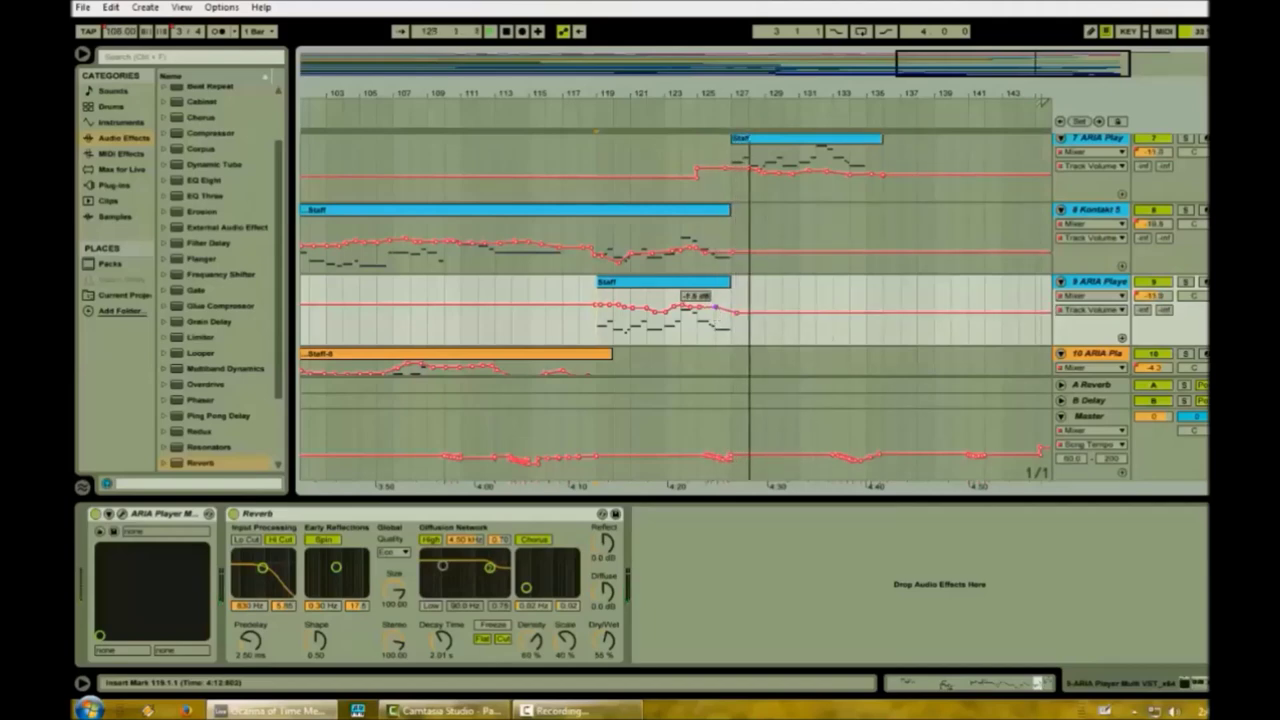
left_click(645, 254)
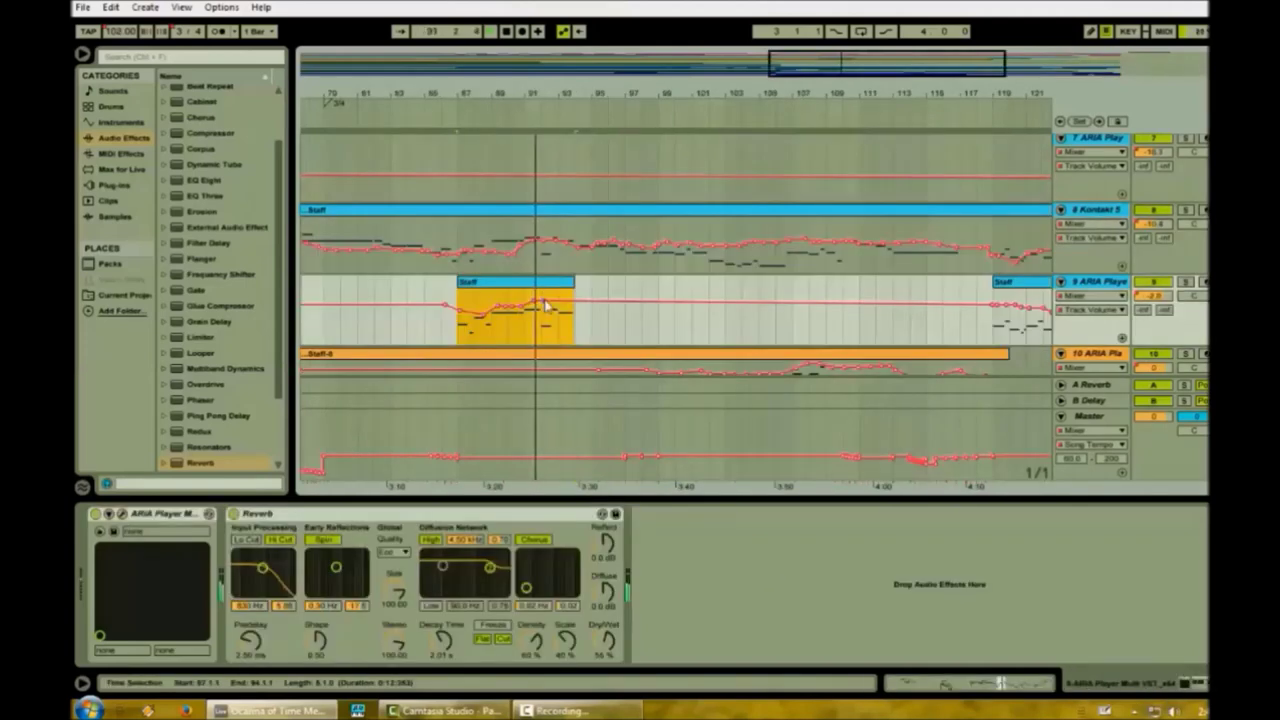
Finish the volume curve over track 9's clip at about bar 92 and copy the notes of bar 94 from track 8 onto track 9.
left_click(550, 301)
left_click(556, 300)
left_click_drag(578, 268, 593, 272)
key("ctrl+c")
left_click(577, 318)
key("ctrl+v")
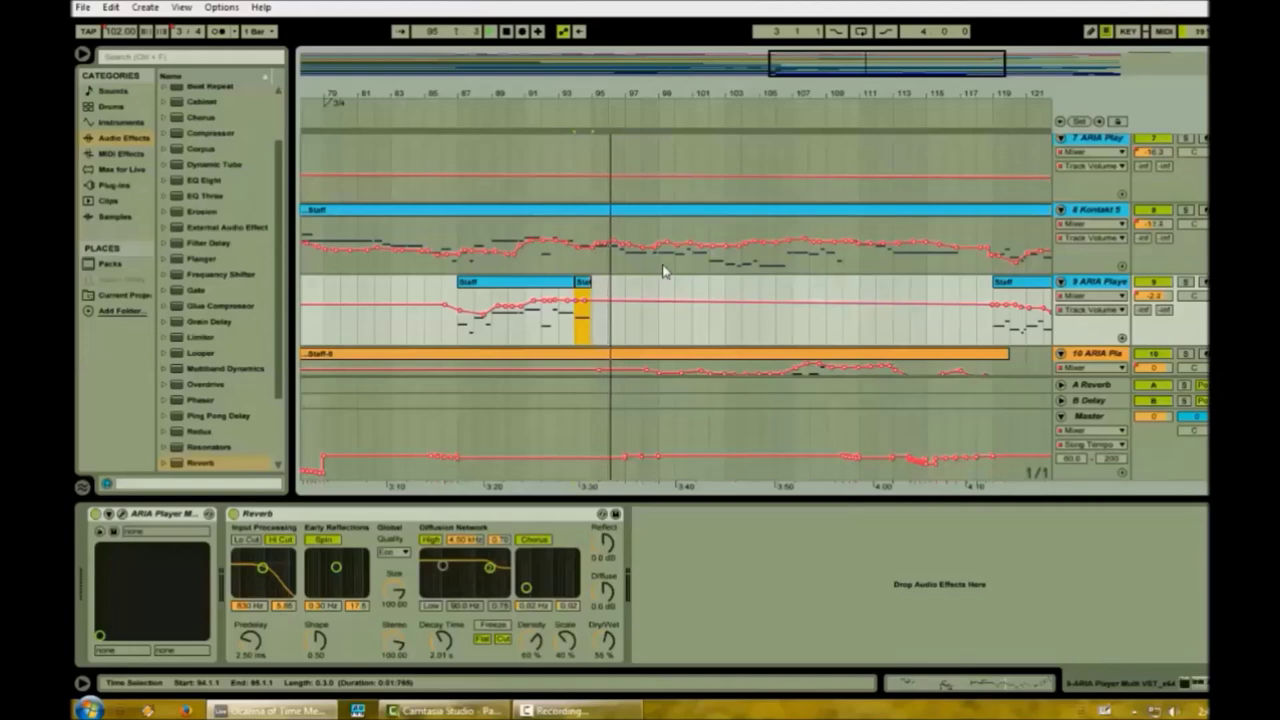
Copy track 8's notes in bar 97 and bars 100 to 101 onto track 9 and add volume points around them.
left_click(632, 264)
left_click(626, 296)
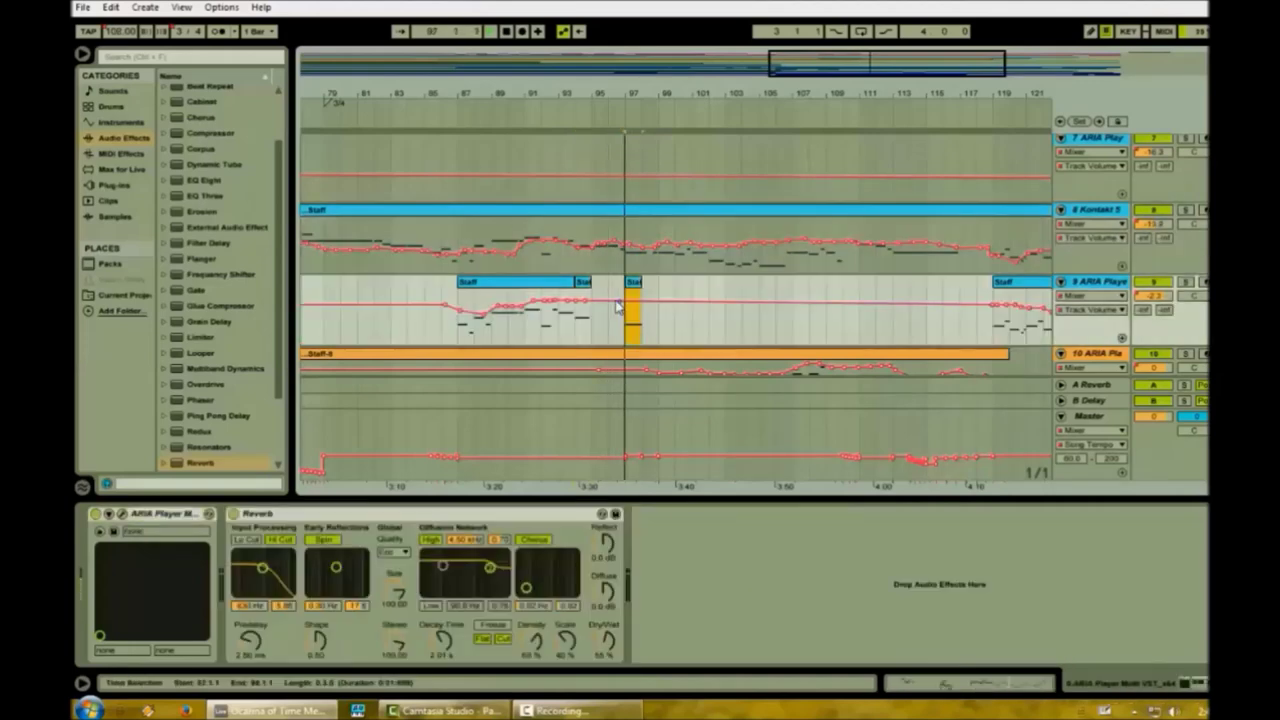
left_click(676, 265)
left_click(672, 302)
left_click(680, 302)
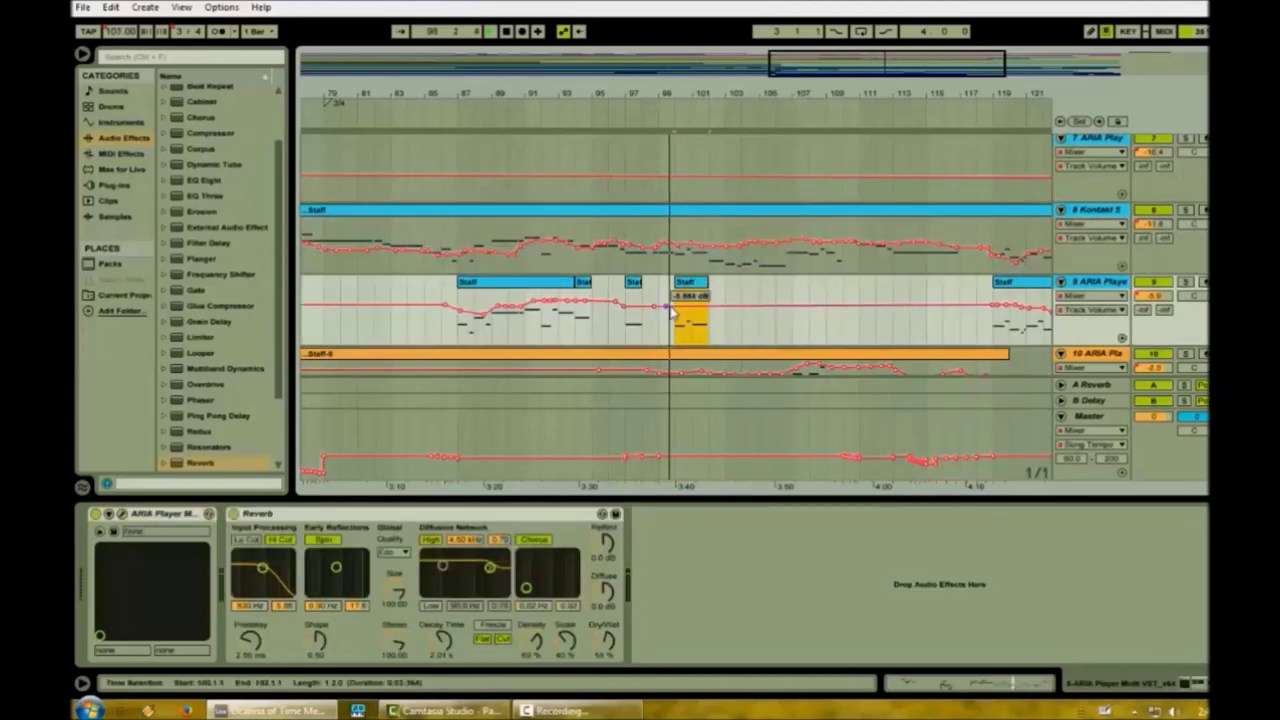
Adjust the volume envelopes of tracks 8 and 9 around bars 99 to 101, and track 8's envelope at about bar 67.
left_click(665, 249)
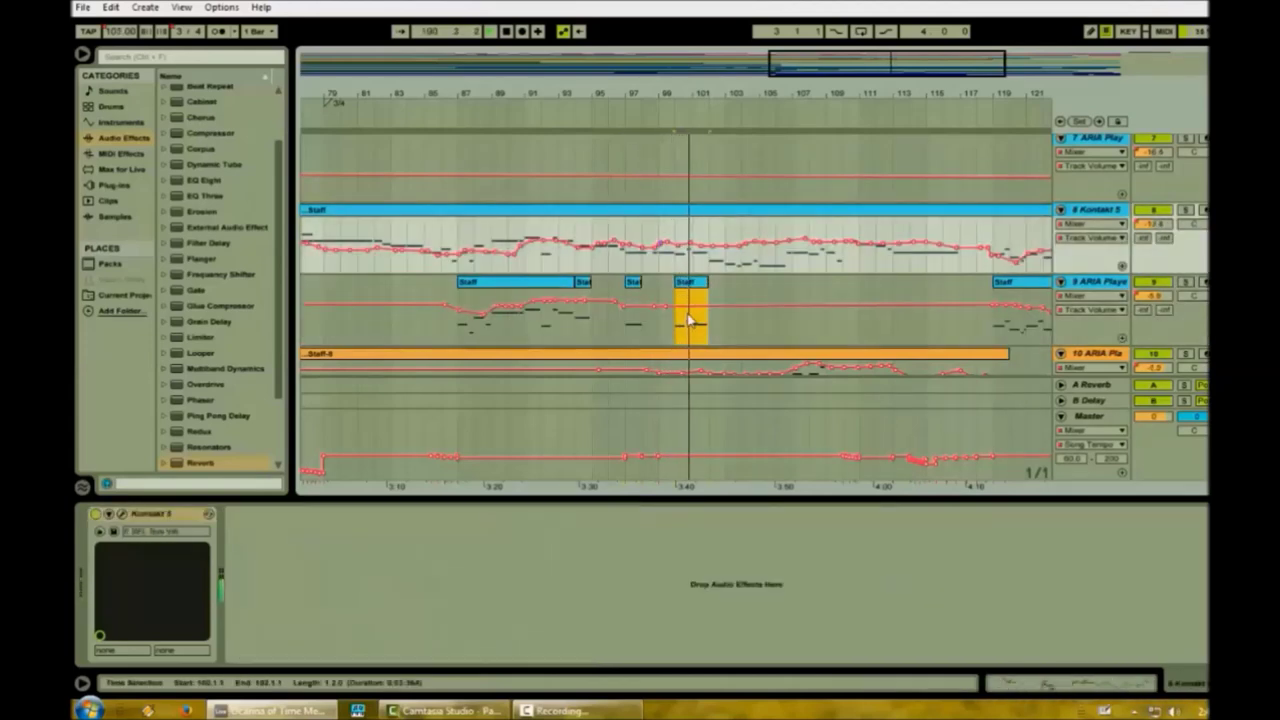
left_click(690, 313)
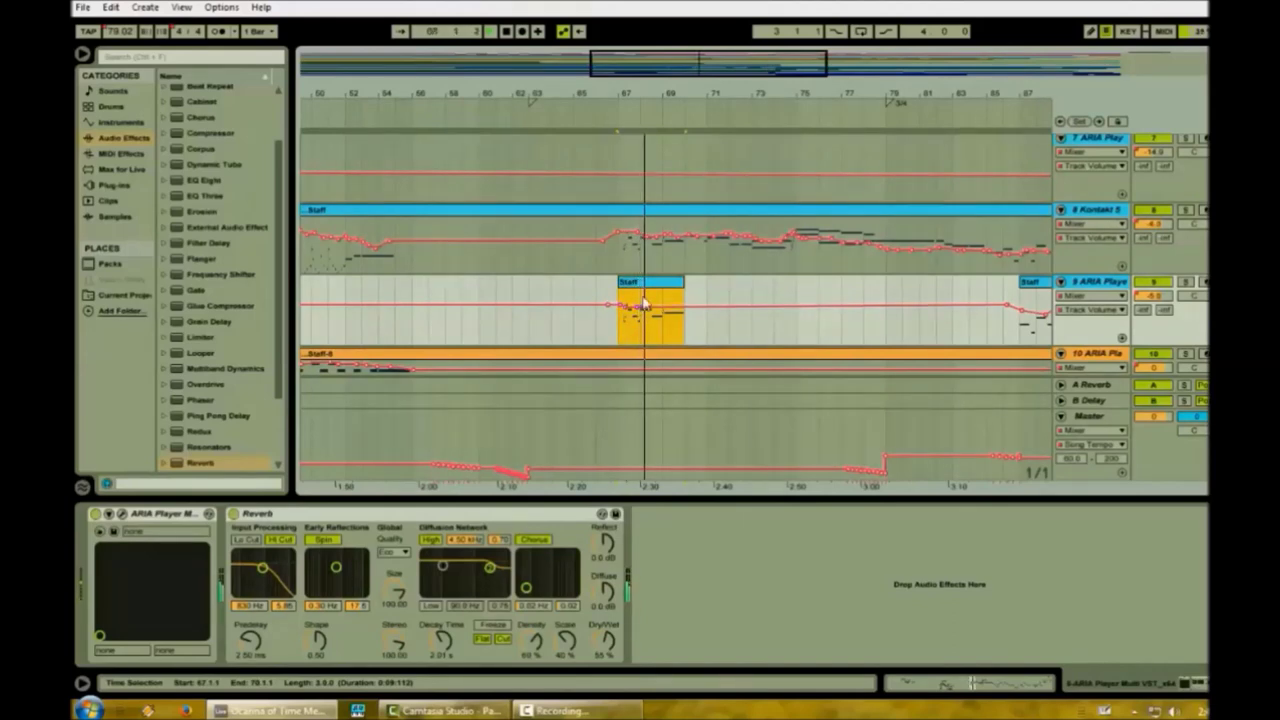
left_click(620, 234)
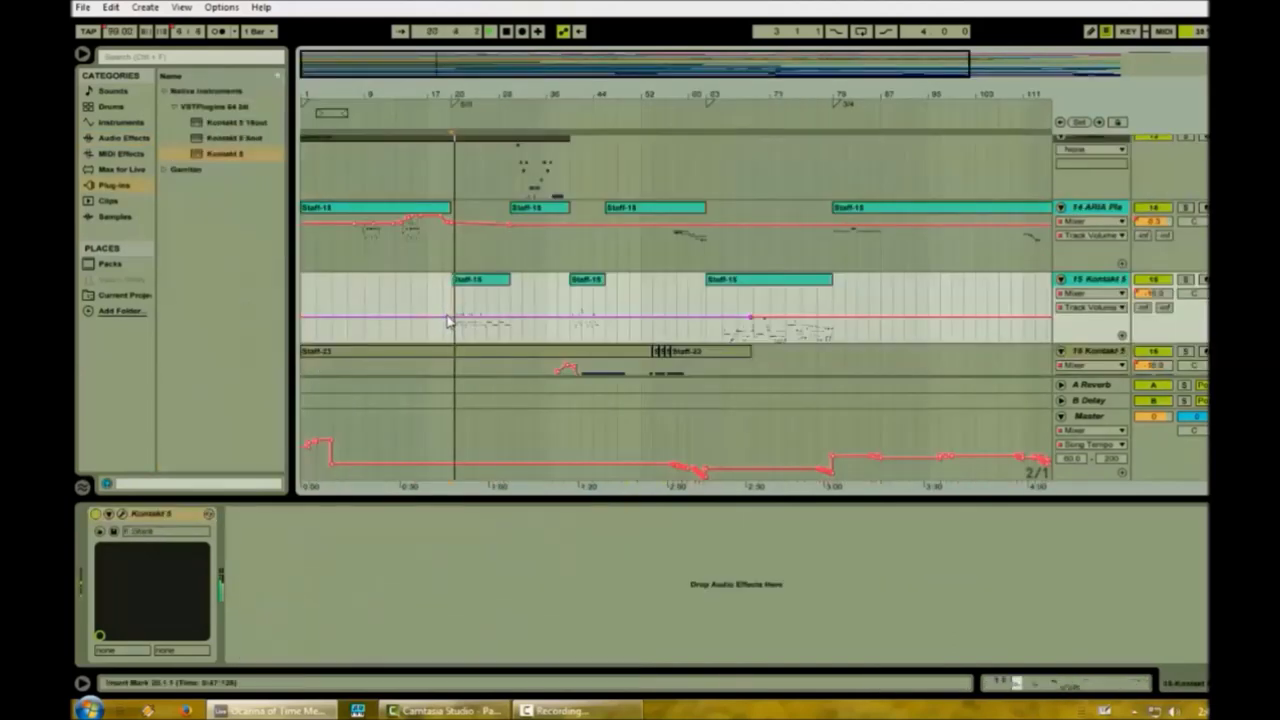
Shape the Track Volume envelope of the track 15 Kontakt 5 at about bar 20 and around bar 68.
left_click_drag(454, 318, 462, 322)
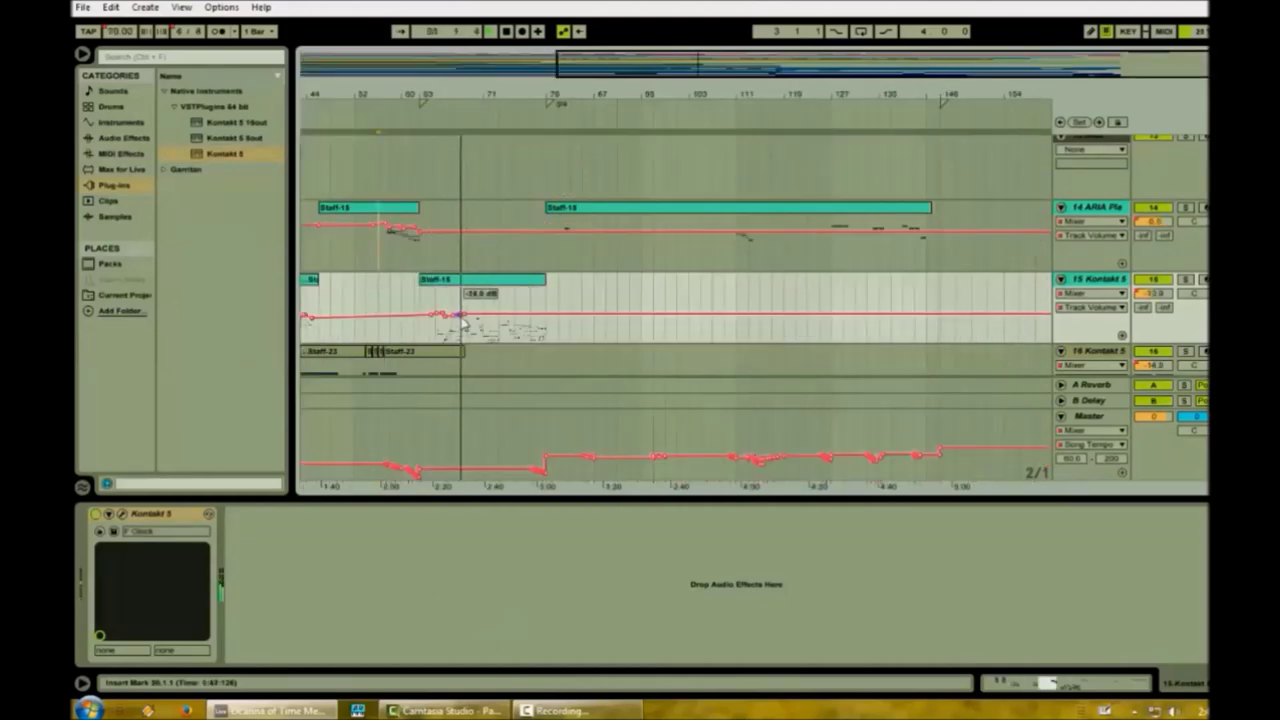
left_click_drag(461, 317, 465, 314)
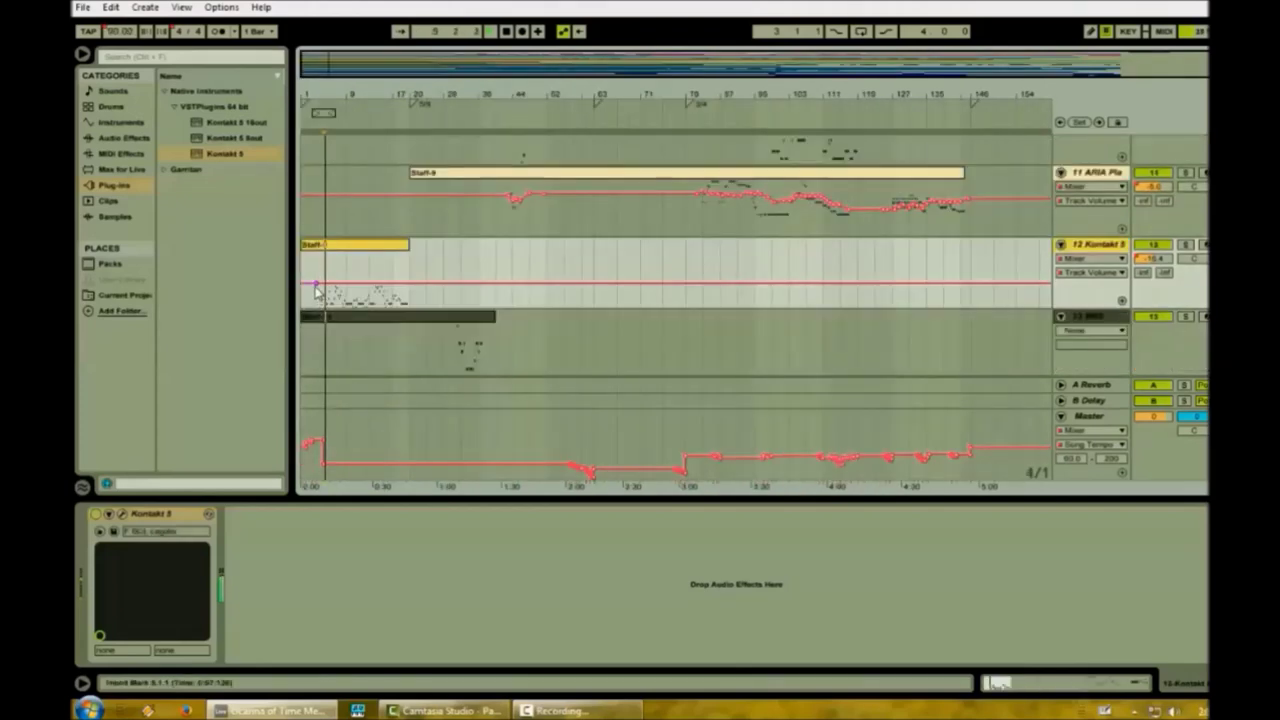
Shape the Track Volume envelope of the track 13 Kontakt 5 around bars 31 to 32.
scroll(489, 299, "down", 2)
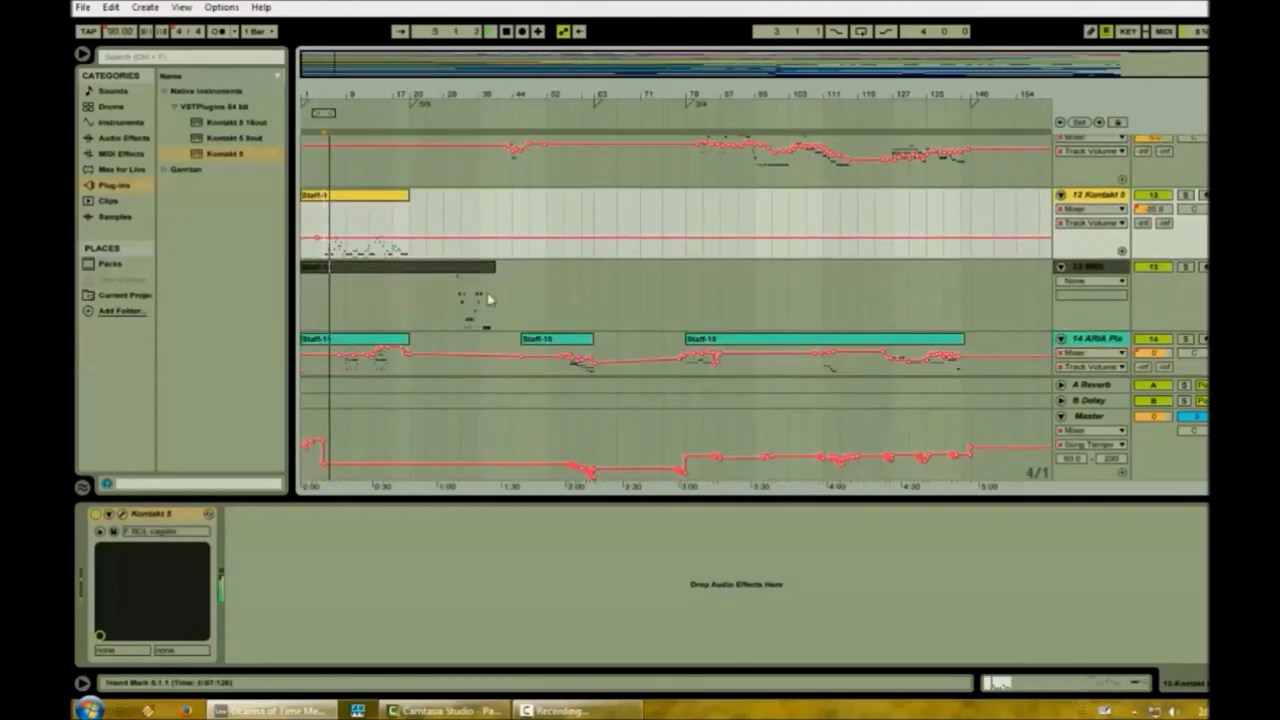
scroll(316, 217, "down", 1)
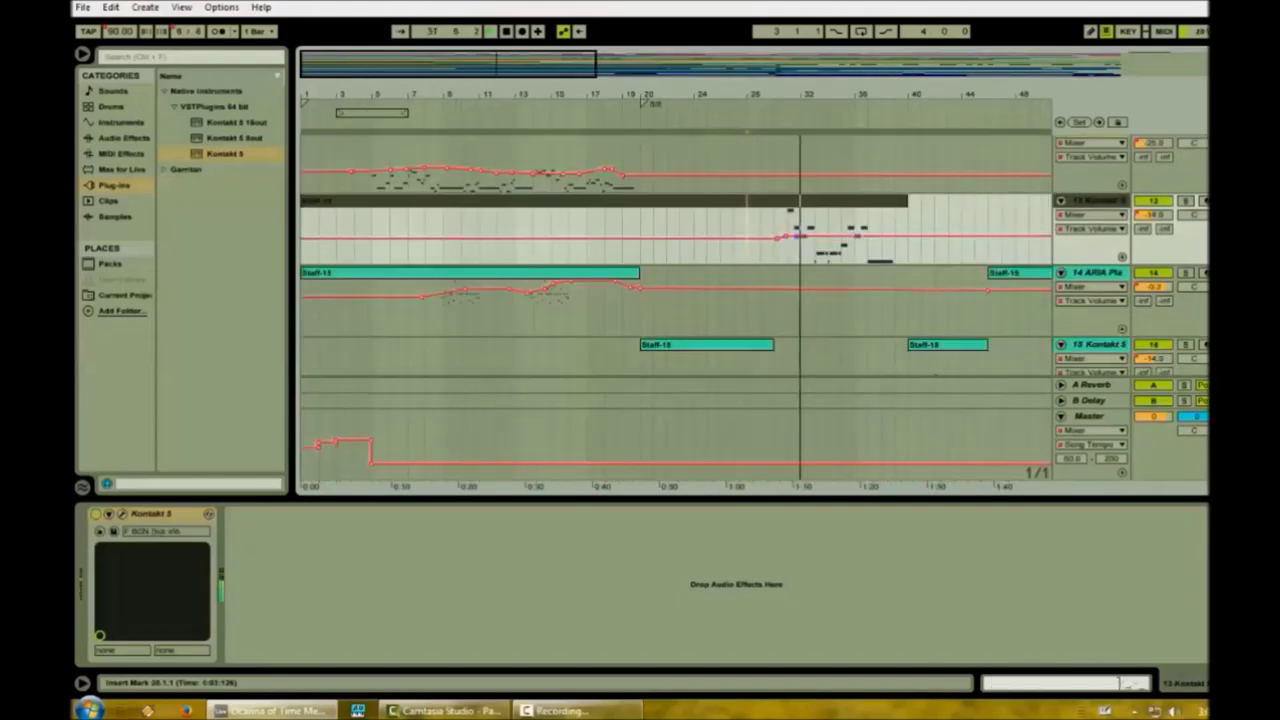
left_click_drag(804, 235, 804, 237)
left_click_drag(811, 236, 811, 229)
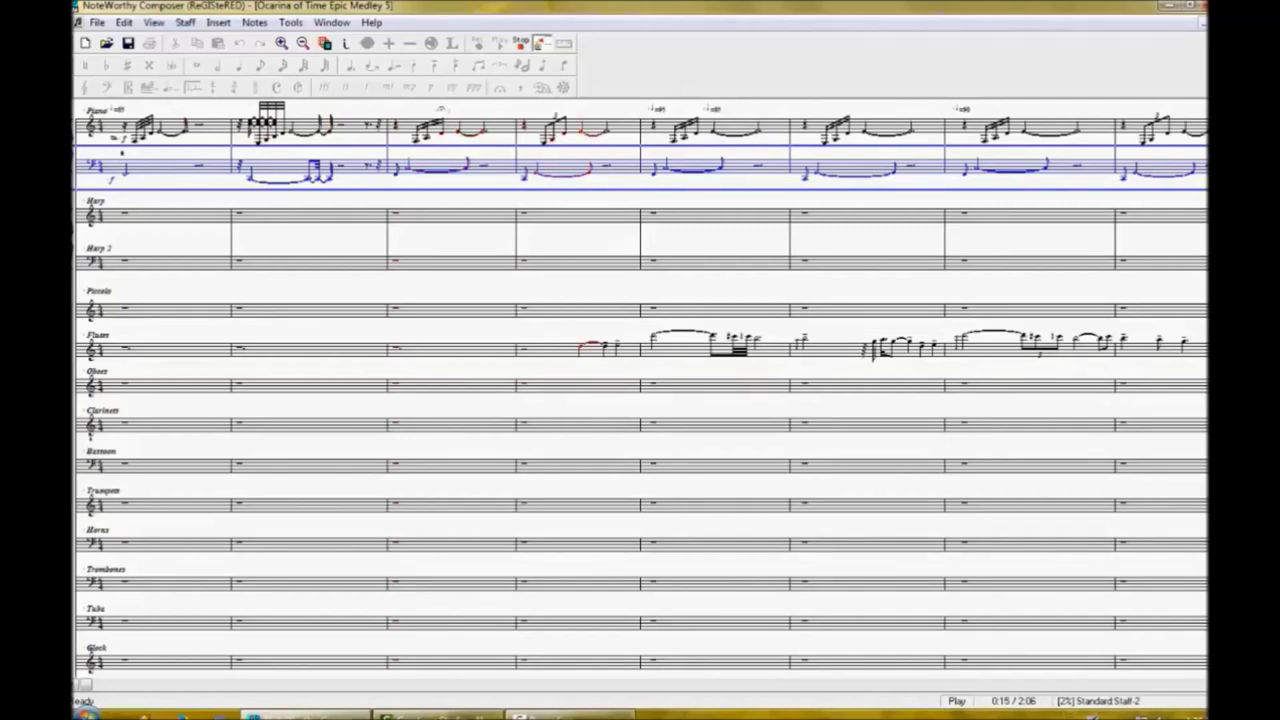
In NoteWorthy Composer, paste the fermata onto the upper Piano staff's arpeggios in bars 4 and 5 and play the passage back.
left_click(525, 47)
left_click(440, 132)
left_click(556, 139)
key("ctrl+v")
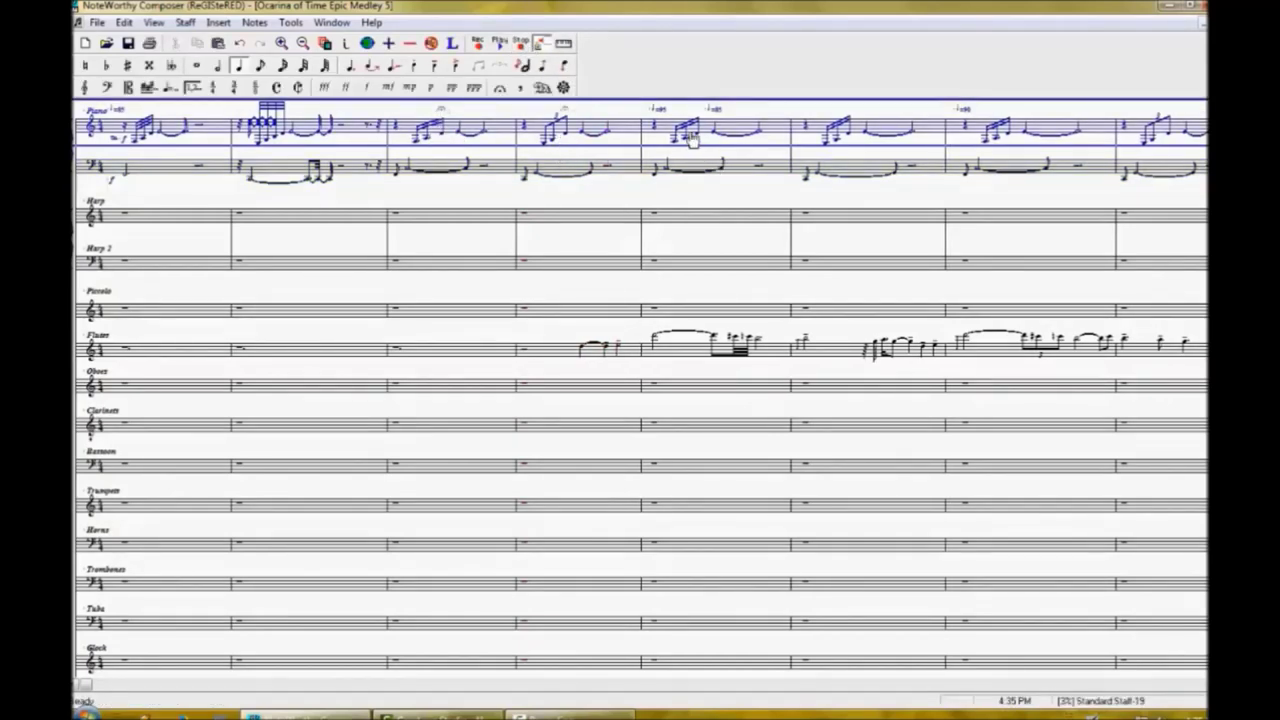
left_click(691, 138)
key("ctrl+v")
left_click(499, 45)
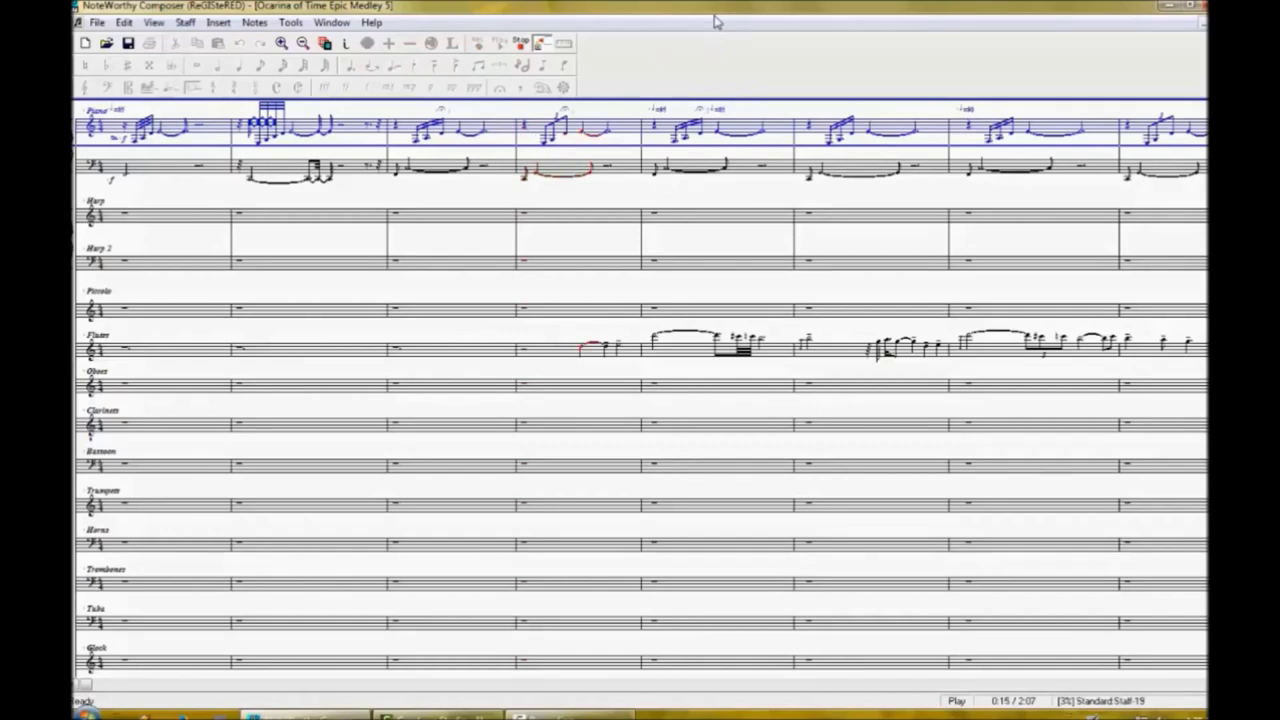
Stop playback, undo the last edit on the upper Piano staff and replay the opening.
left_click(520, 45)
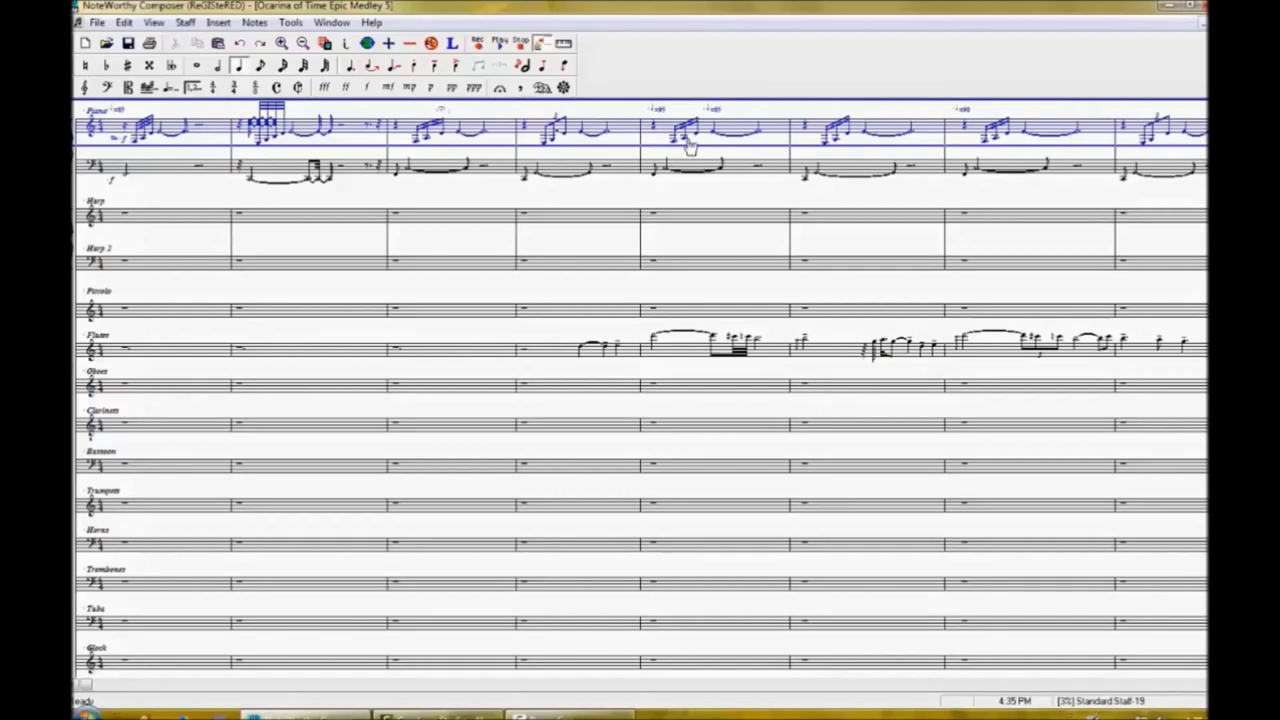
key("ctrl+z")
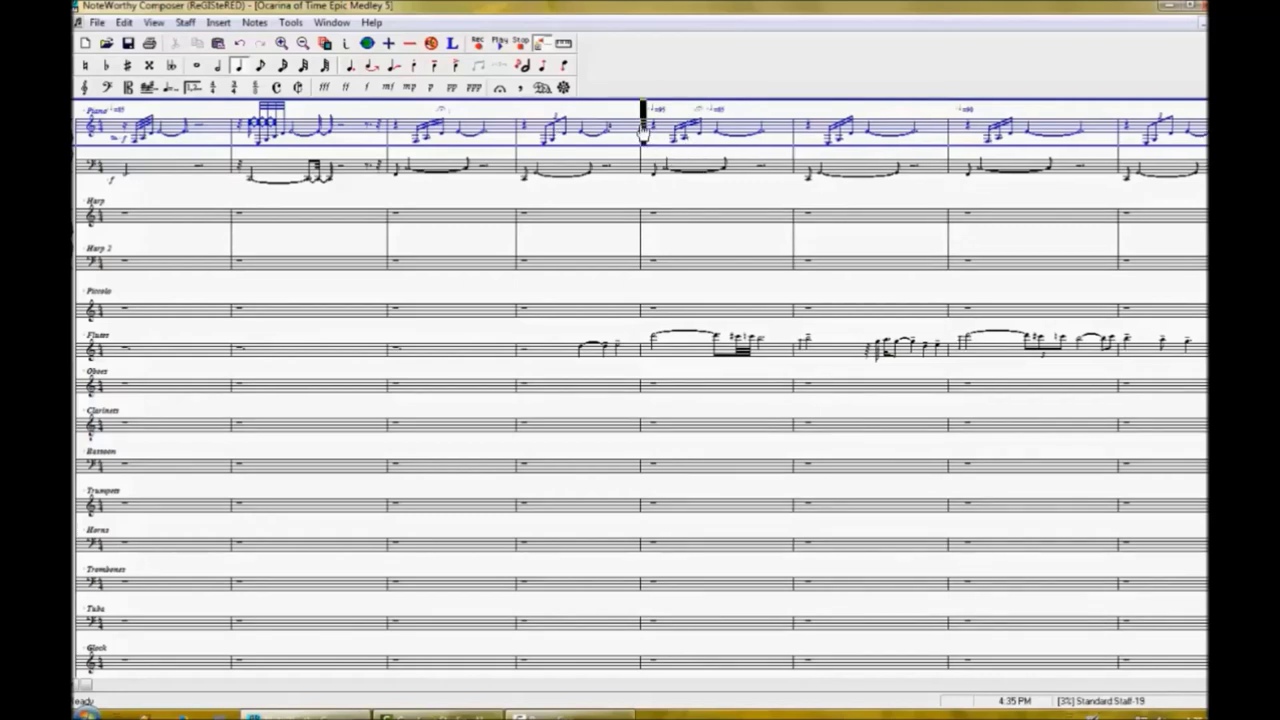
key("space")
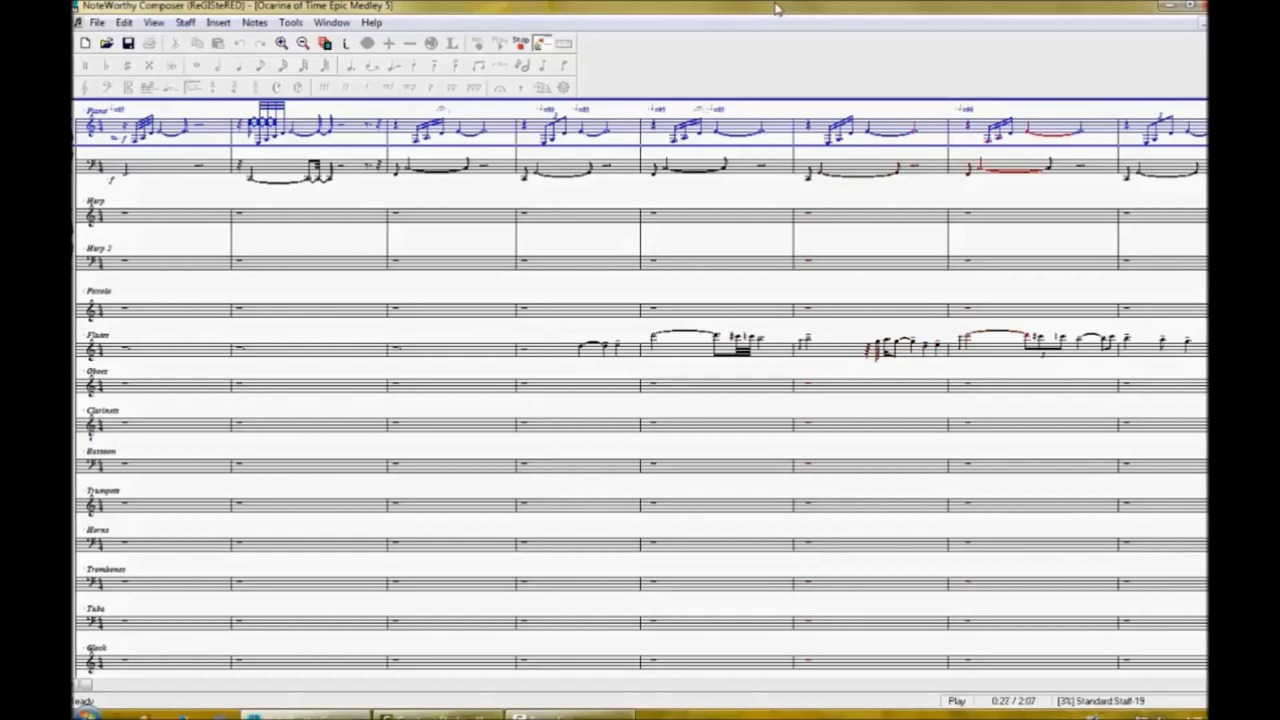
Add a fermata to the upper Piano staff's arpeggio in bar 7 and play on from there.
left_click(519, 43)
left_click(697, 132)
left_click(1023, 157)
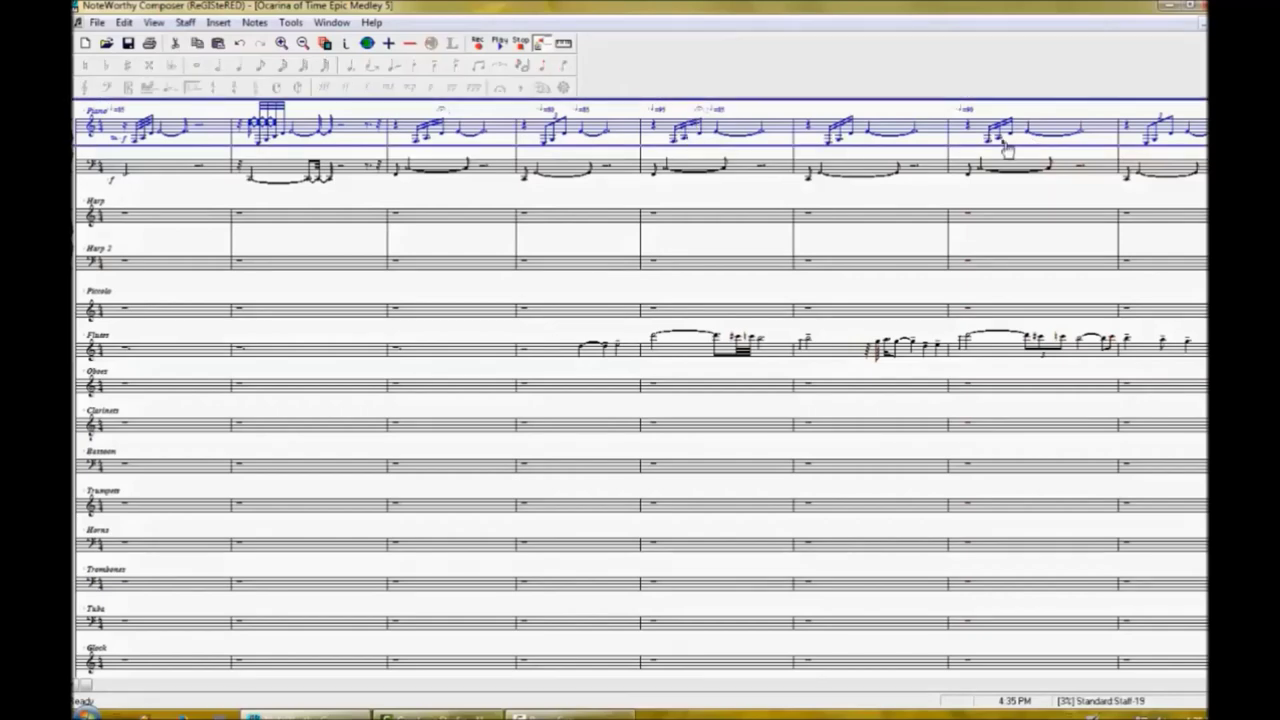
left_click(498, 43)
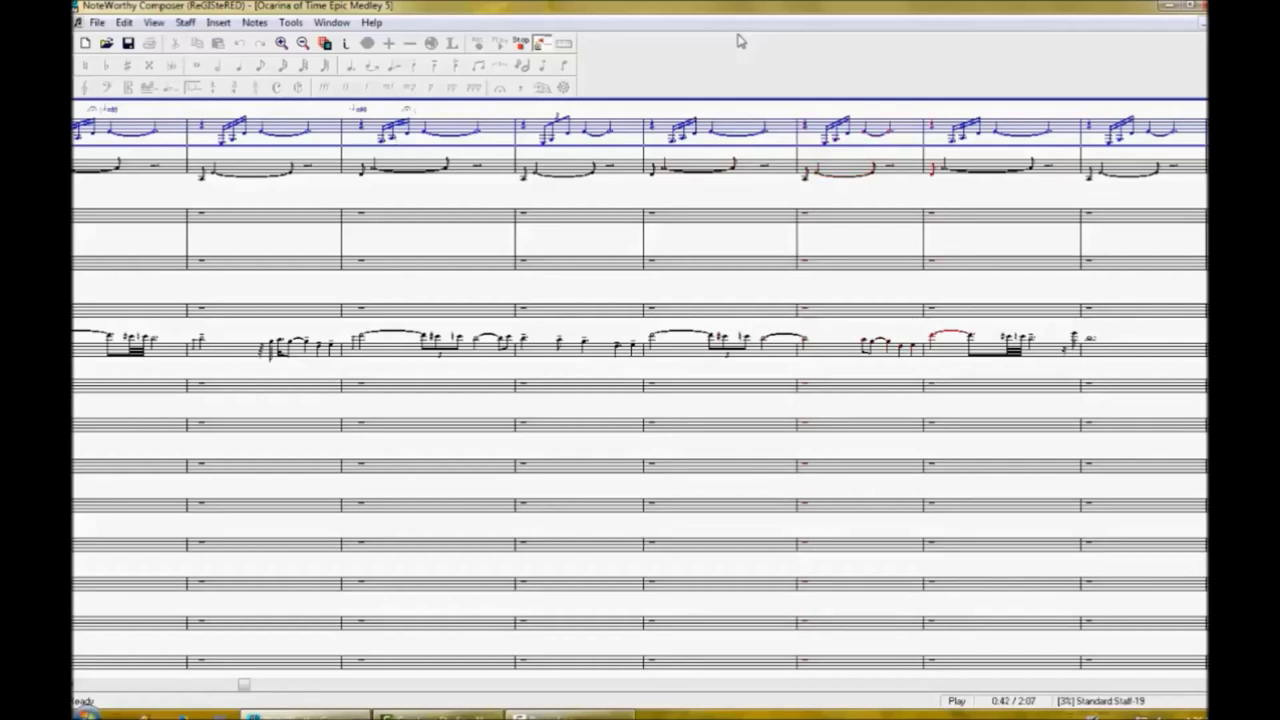
Rework the rhythm of the upper Piano staff's arpeggio in bar 11 and play the passage back.
left_click(521, 43)
left_click(966, 128)
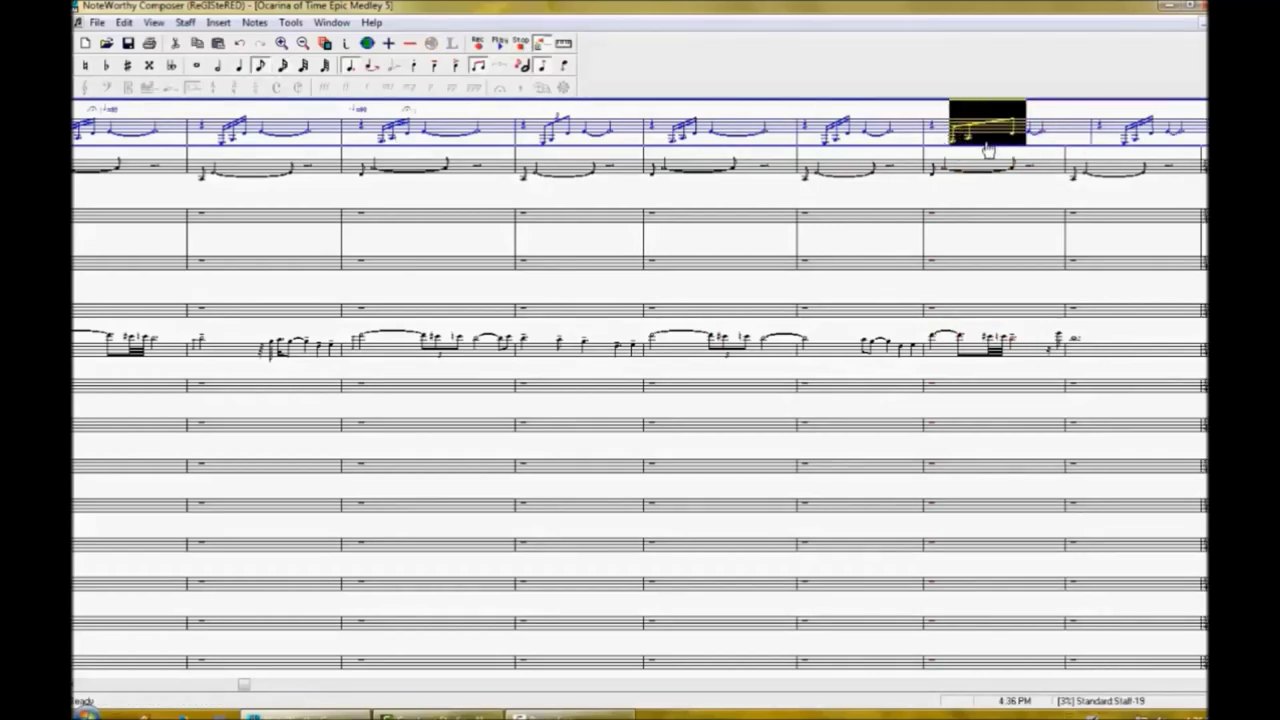
key("space")
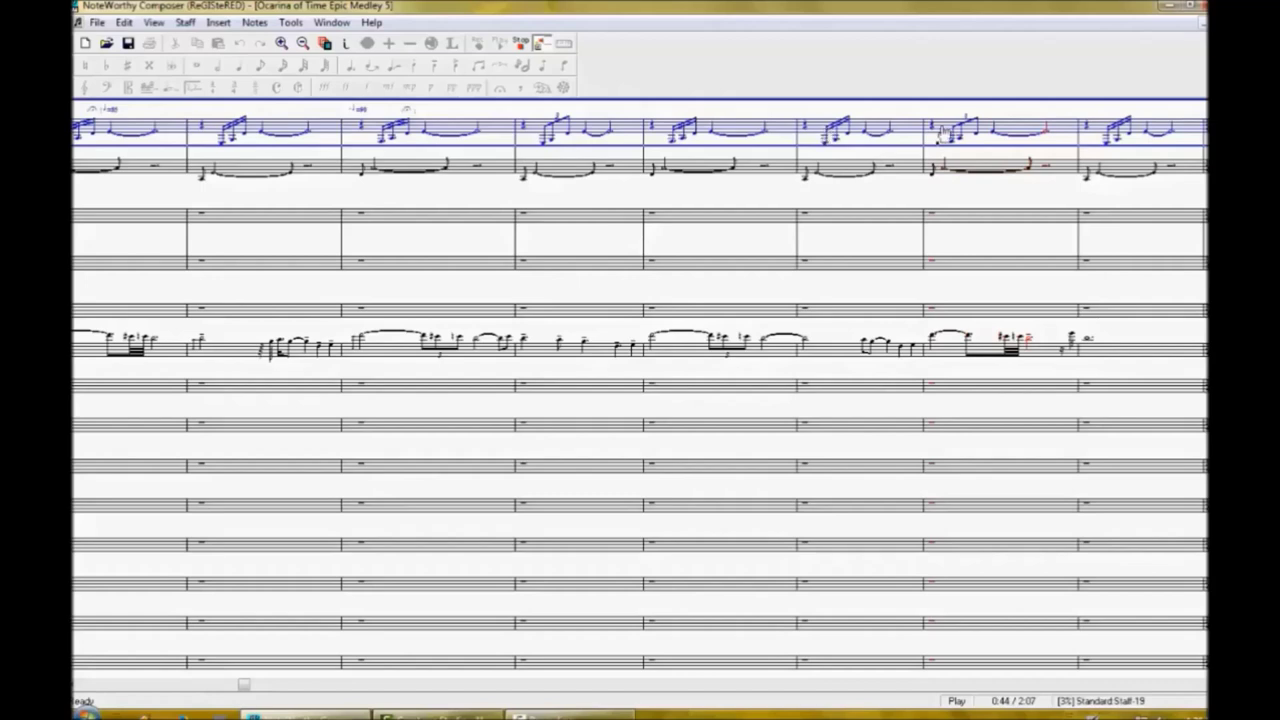
left_click(521, 43)
key("space")
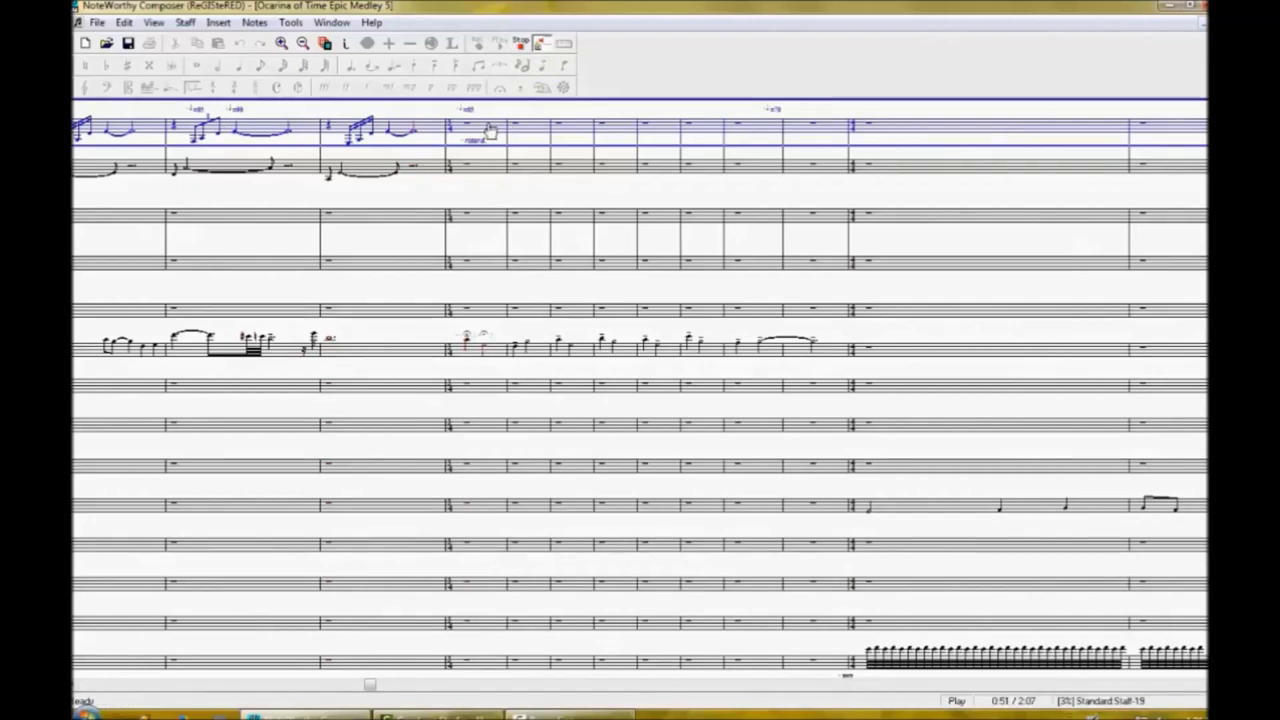
Lower the delay of the Flutes staff's fermata right after the time signature change and listen to the following section.
right_click(470, 336)
left_click(535, 664)
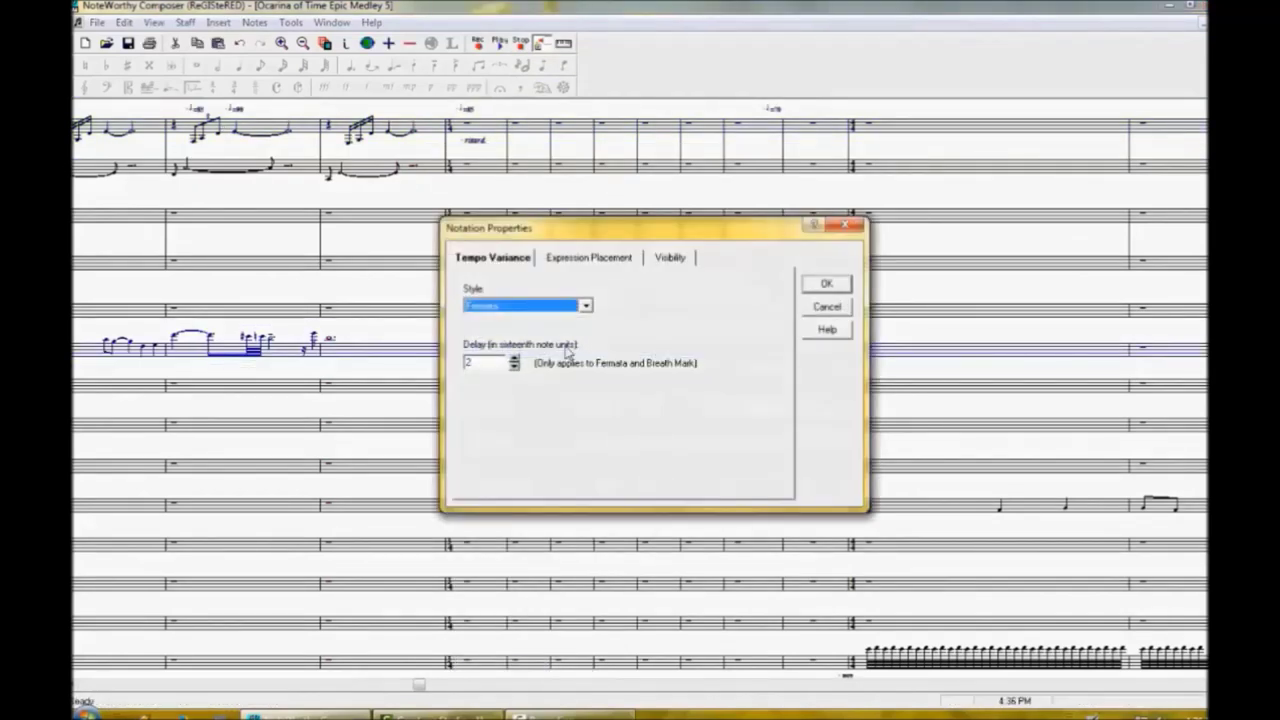
left_click(515, 369)
left_click(812, 283)
left_click(502, 42)
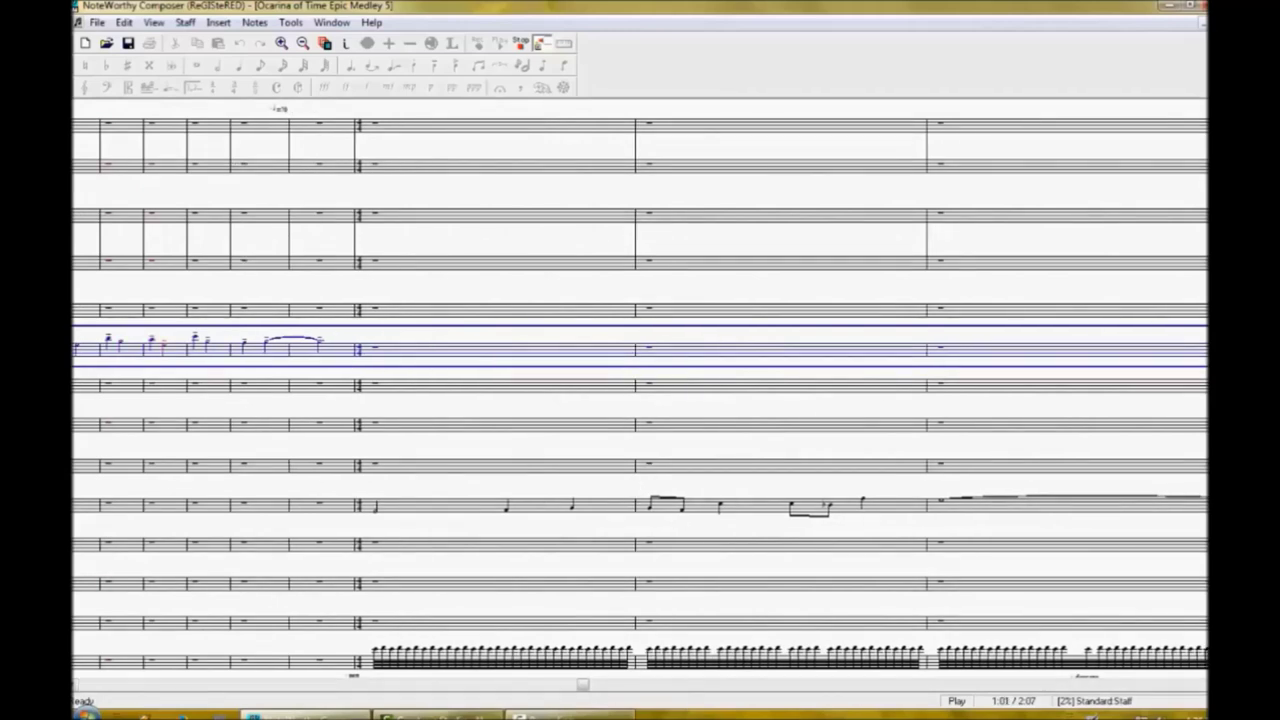
scroll(640, 390, "down", 2)
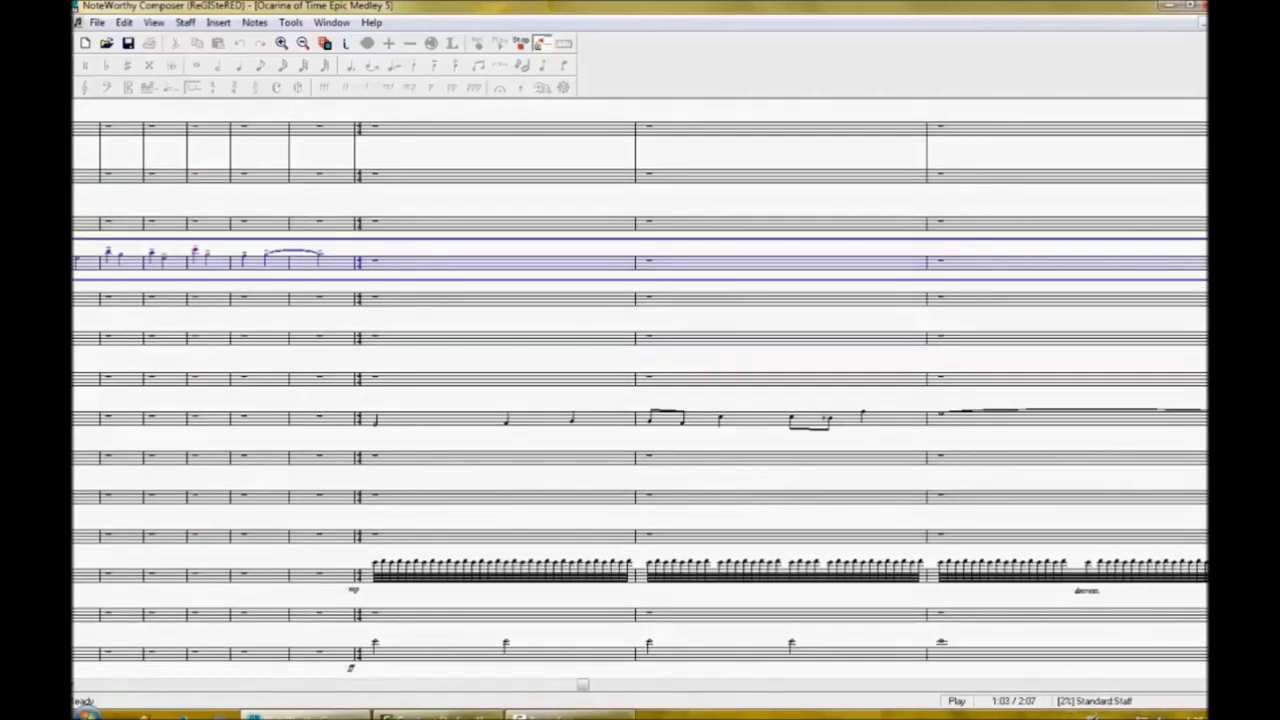
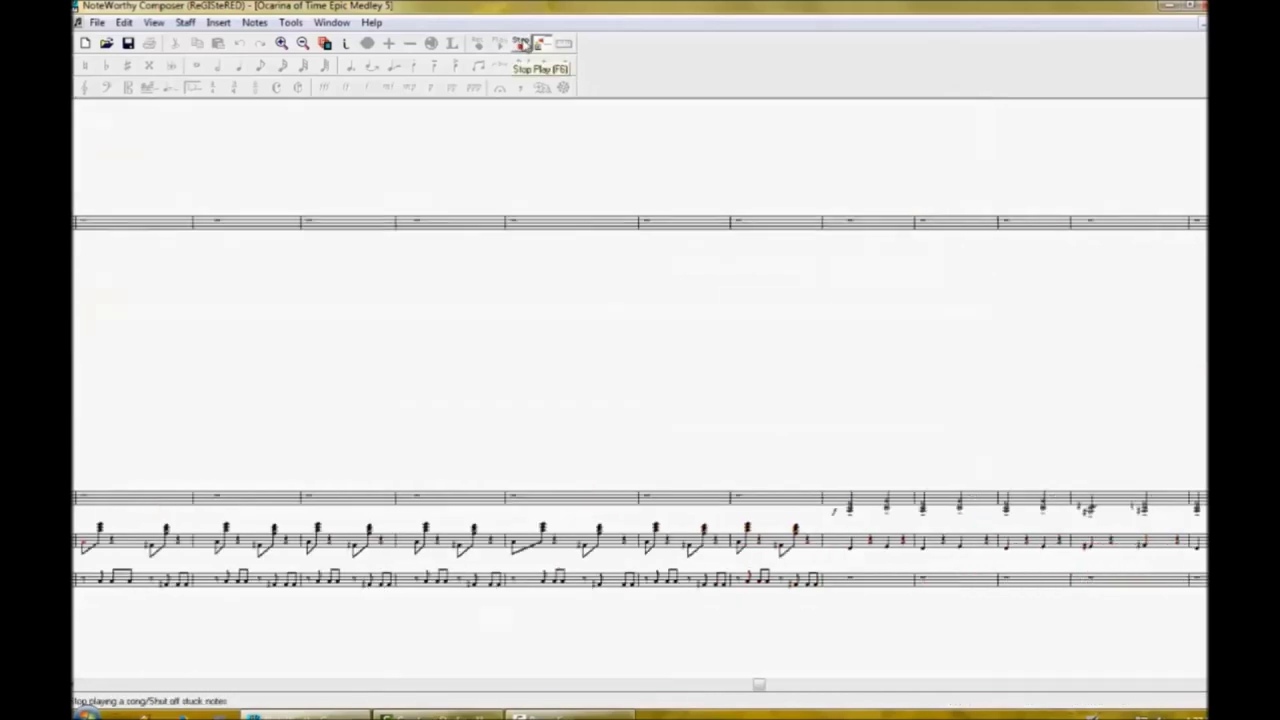
left_click(522, 44)
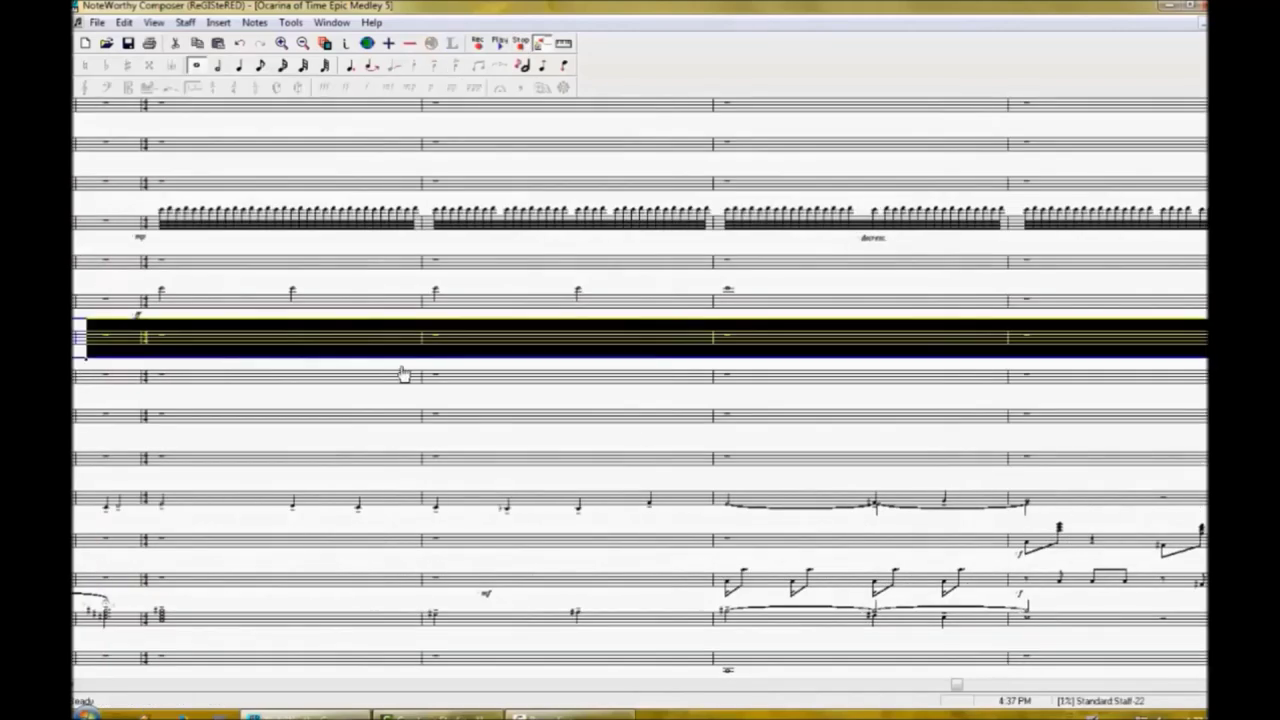
Copy the melody that follows the time signature change from the lower staff onto the Clarinets staff.
left_click(522, 44)
left_click_drag(152, 505, 1195, 505)
key("ctrl+c")
scroll(1180, 495, "up", 5)
left_click_drag(152, 272, 1047, 273)
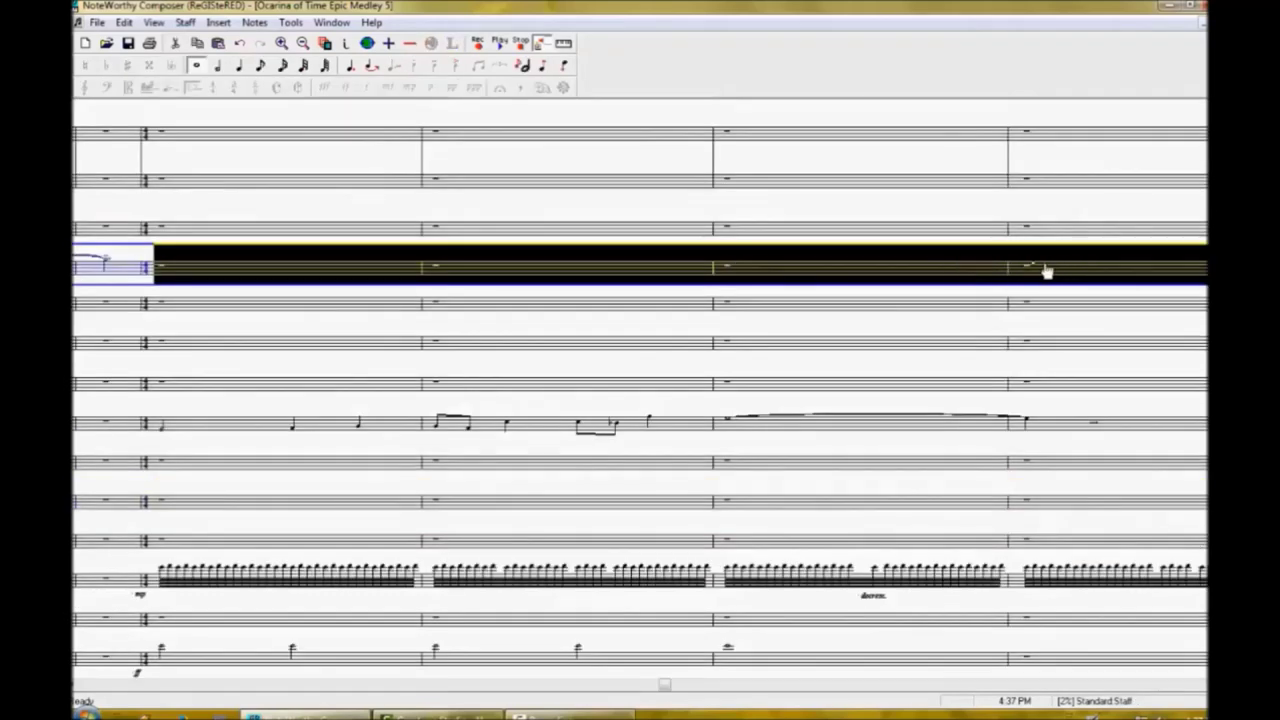
key("ctrl+v")
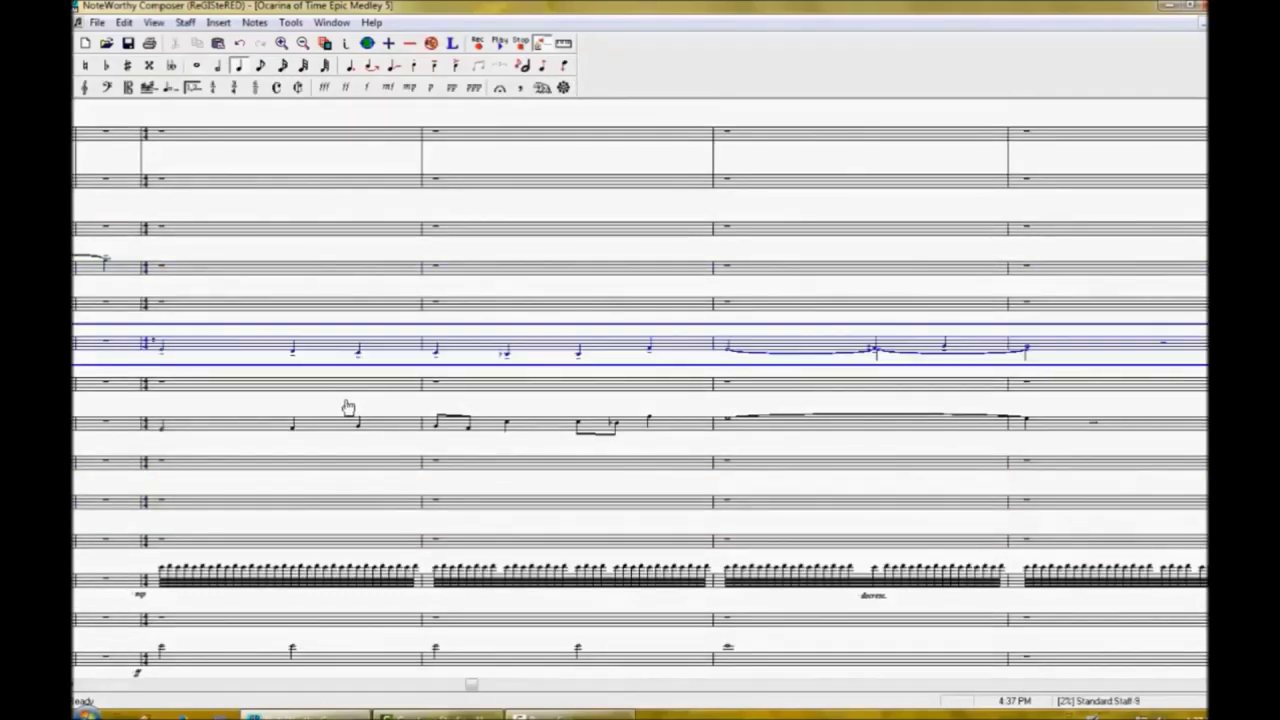
Play back the new Clarinets melody from the time signature change and save the score.
left_click(499, 45)
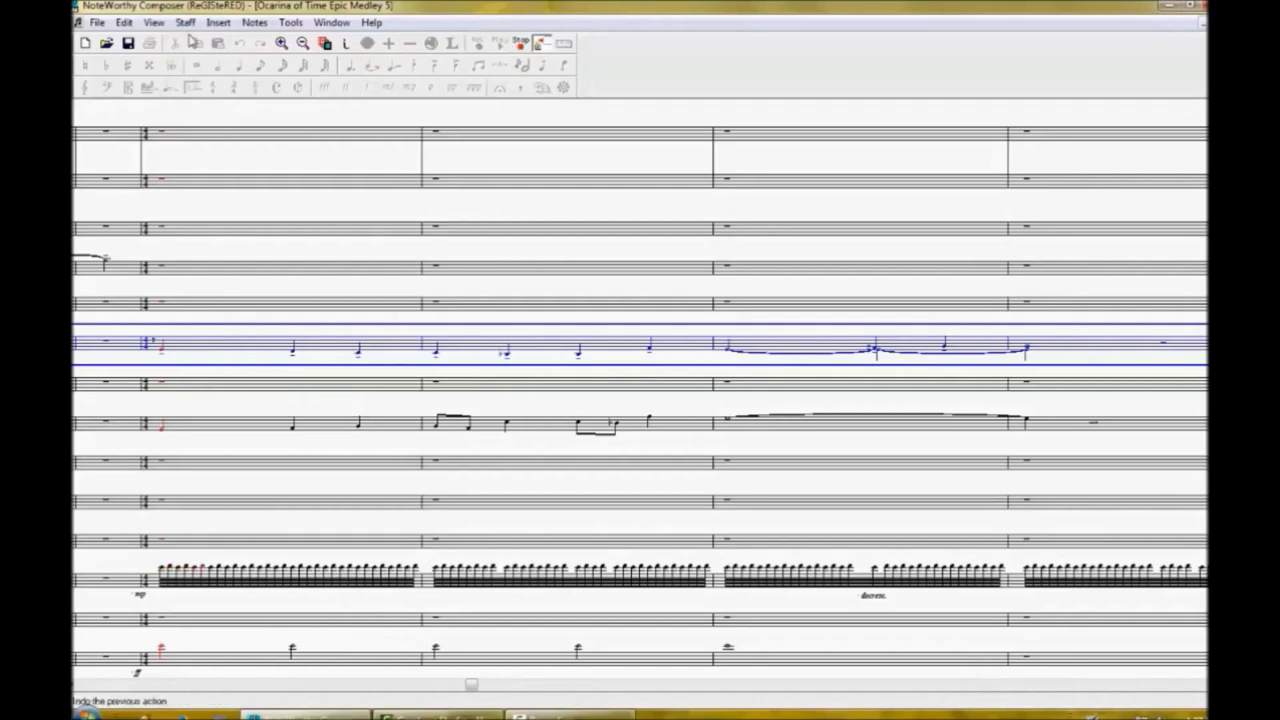
left_click(97, 22)
left_click(128, 86)
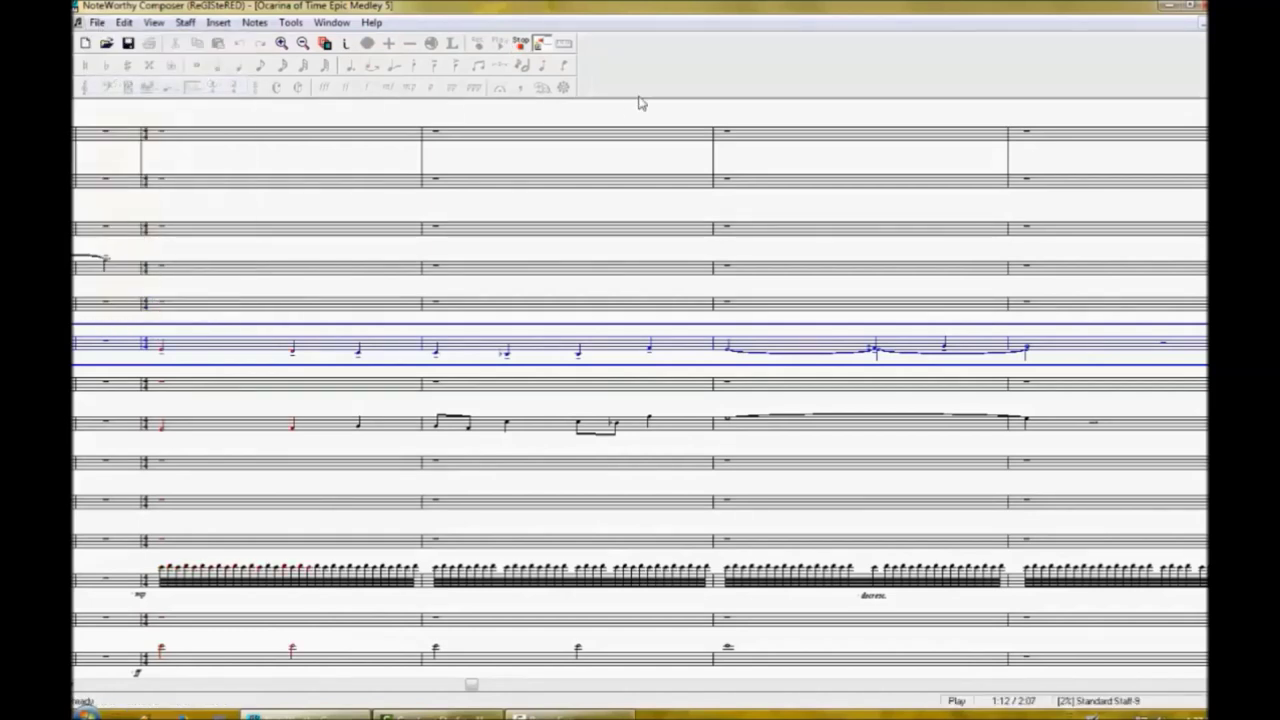
left_click(521, 44)
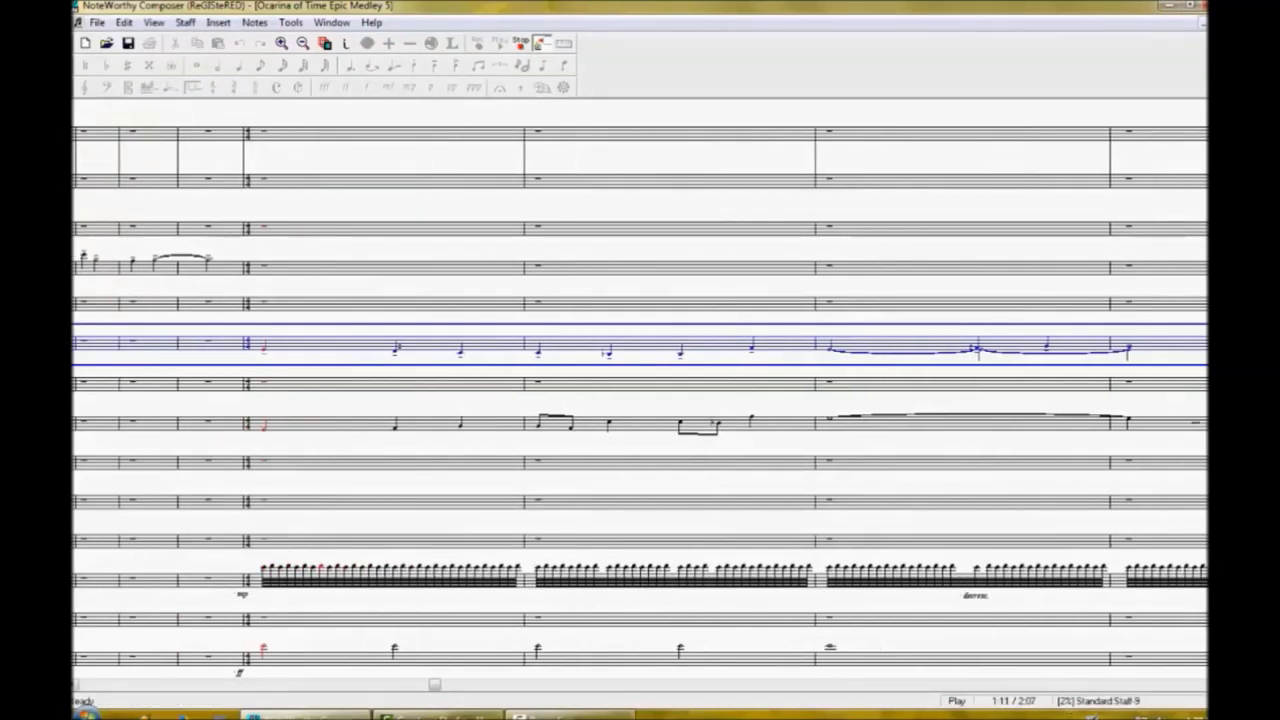
left_click(75, 685)
left_click(75, 685)
left_click(521, 45)
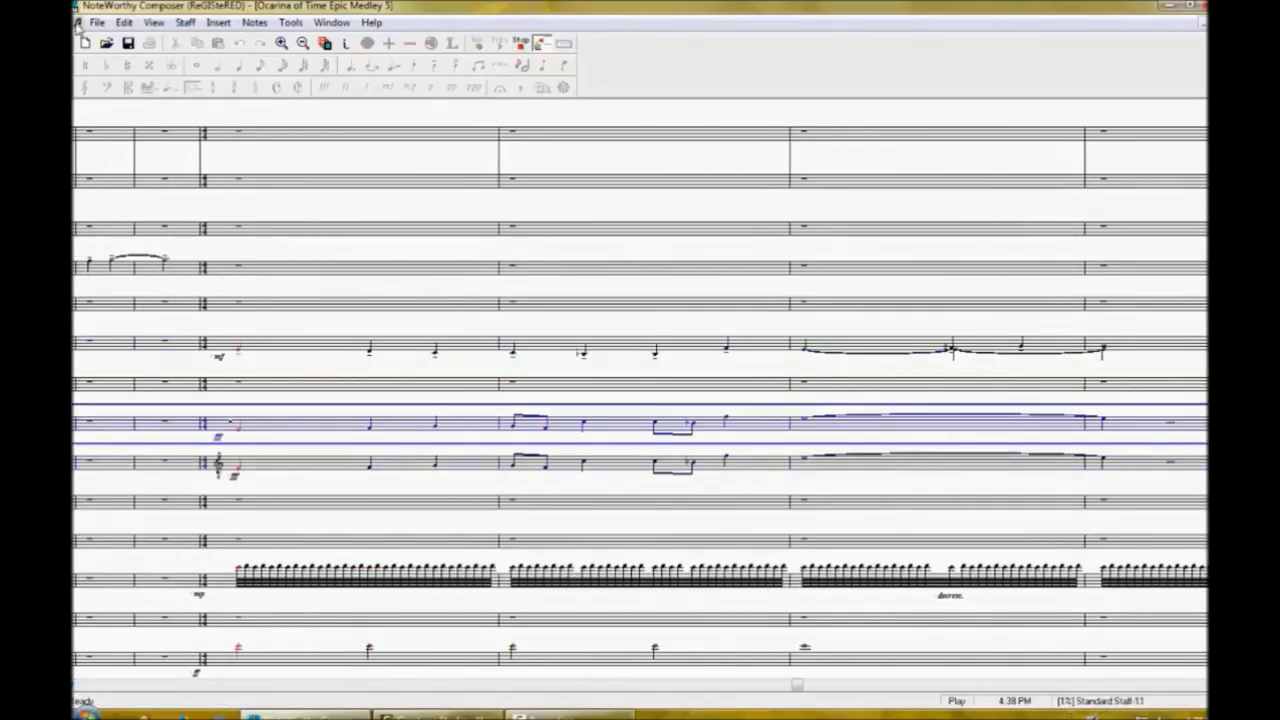
Save the score again and replay the doubled Trumpets and Horns melody from its second bar.
left_click(98, 21)
left_click(120, 88)
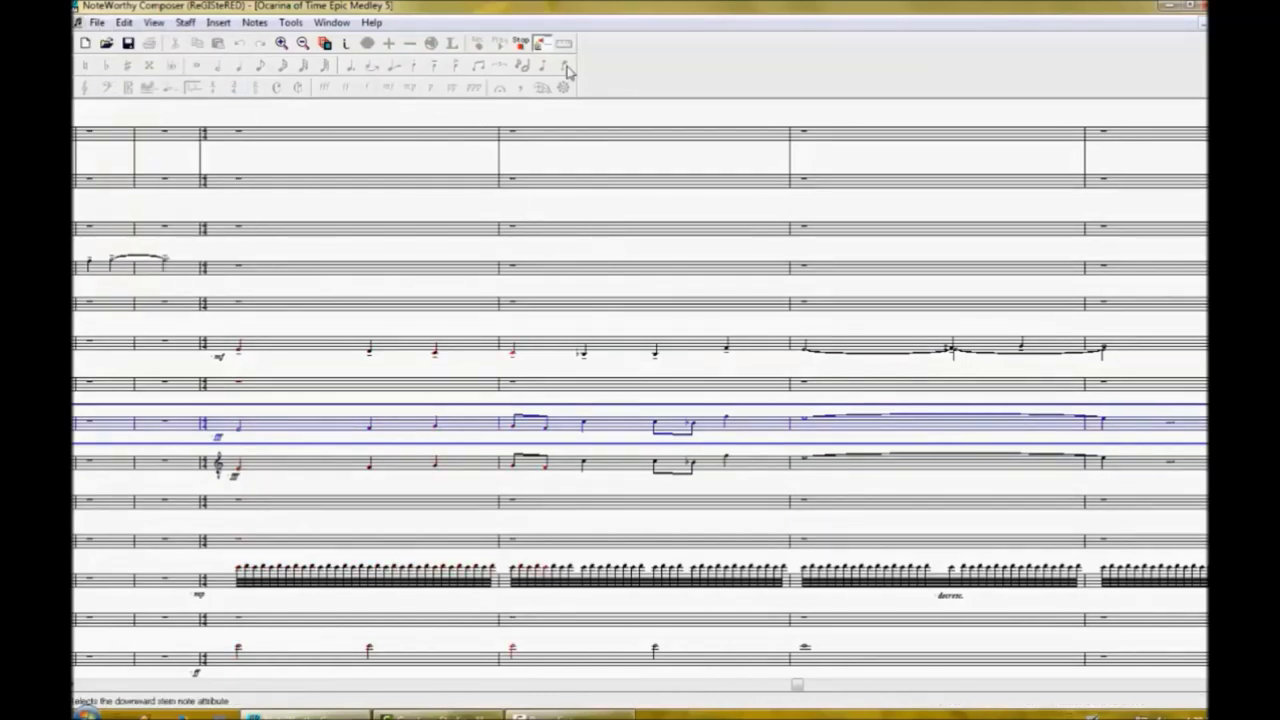
left_click(522, 44)
left_click(555, 481)
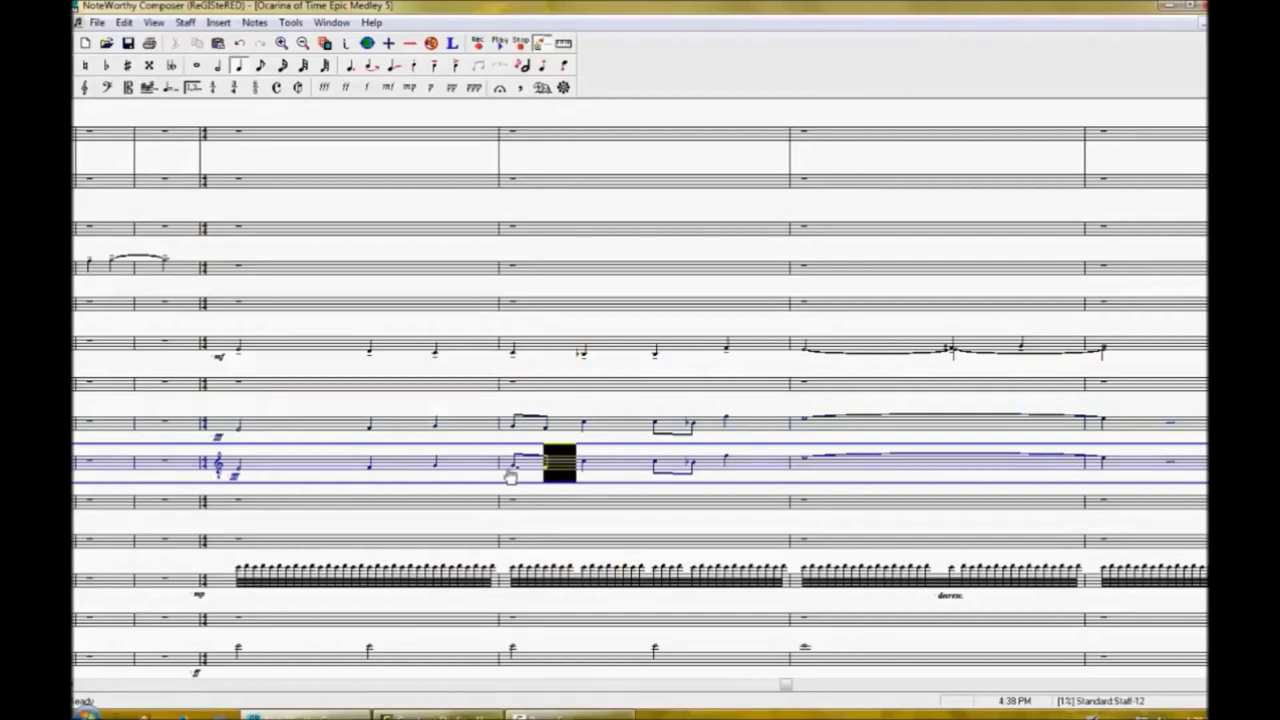
left_click(499, 44)
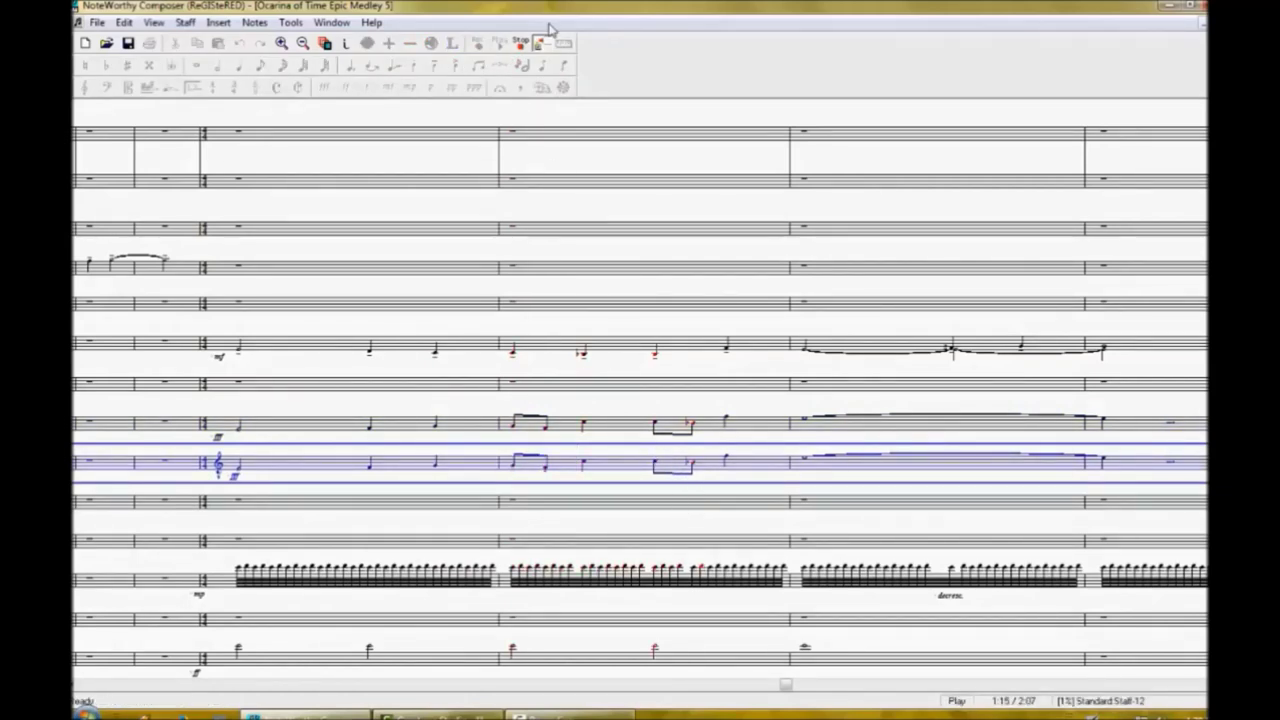
left_click(522, 46)
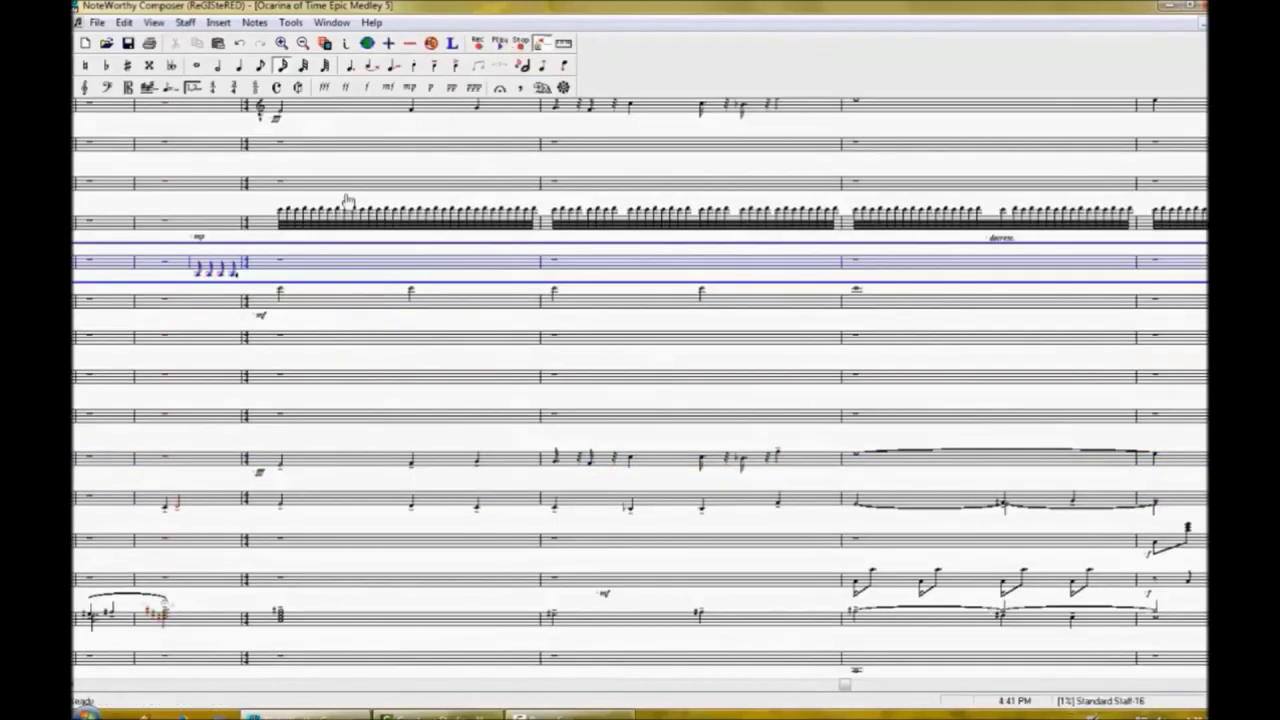
Turn the pickup in the staff below Glock into a rapid run of repeated notes marked f and play it back.
left_click_drag(242, 275, 192, 280)
key("F5")
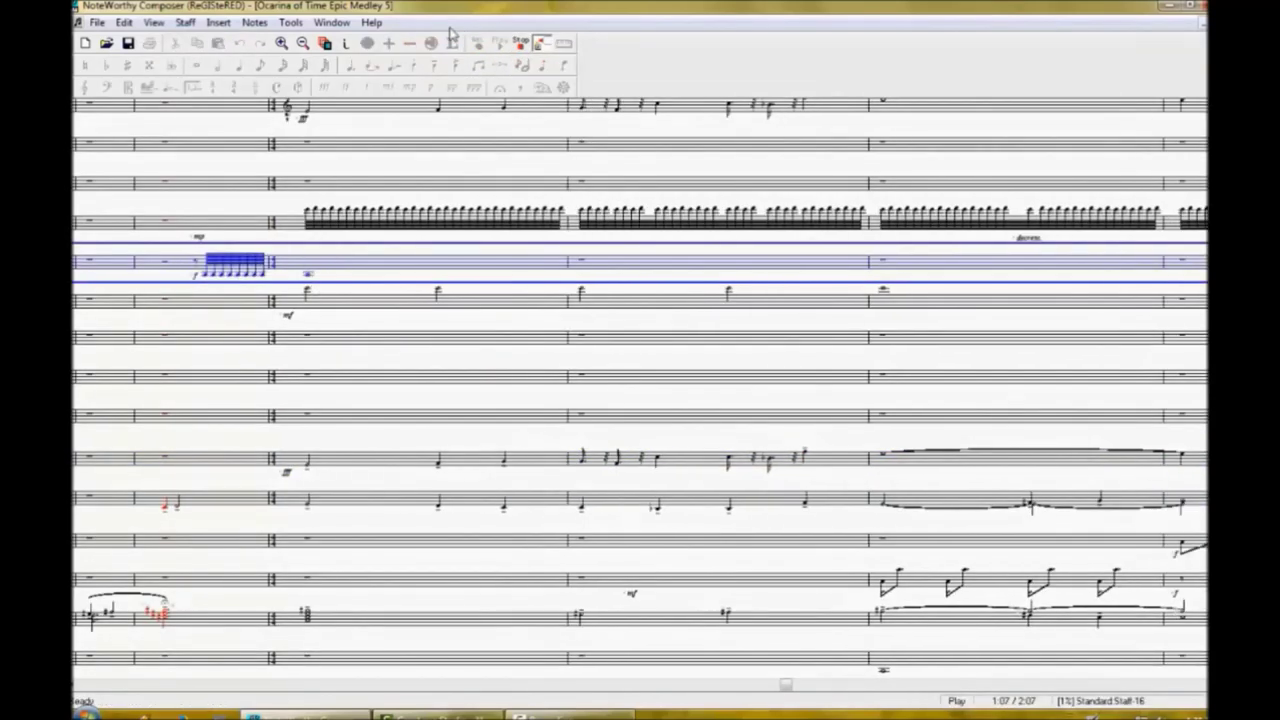
Listen to the percussion and brass parts around the time signature change.
left_click(522, 45)
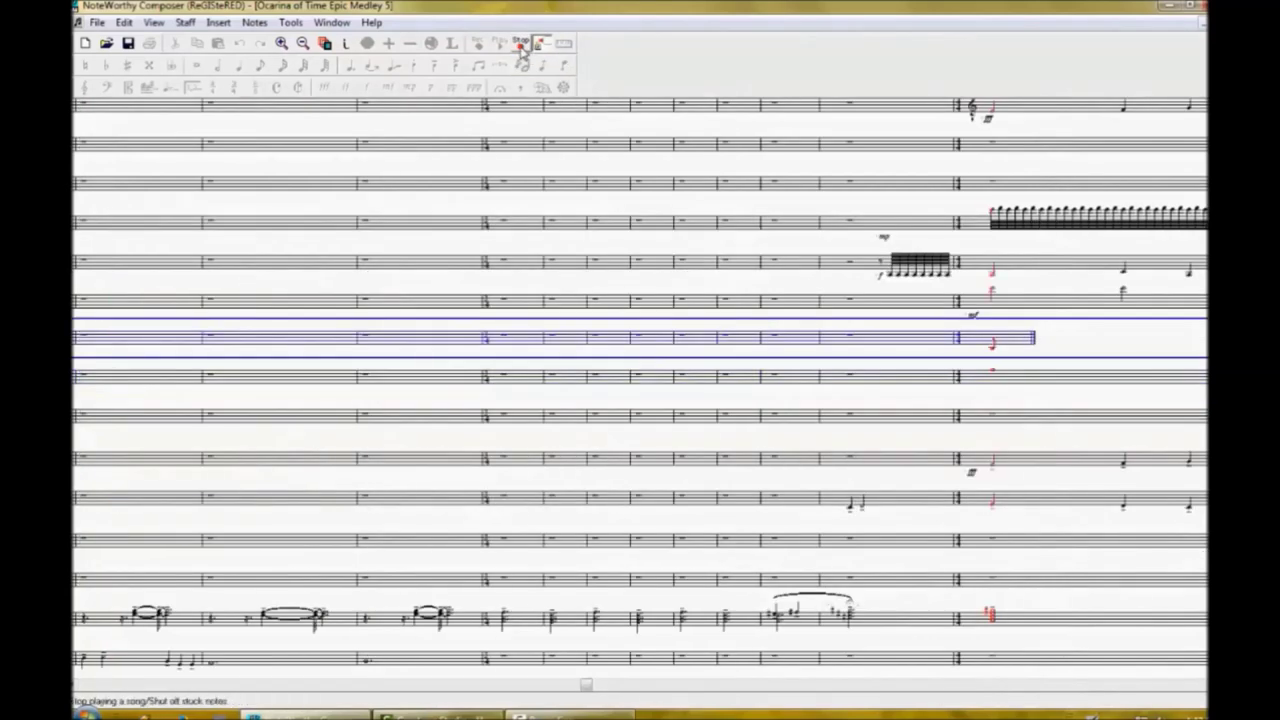
left_click(522, 45)
key("F5")
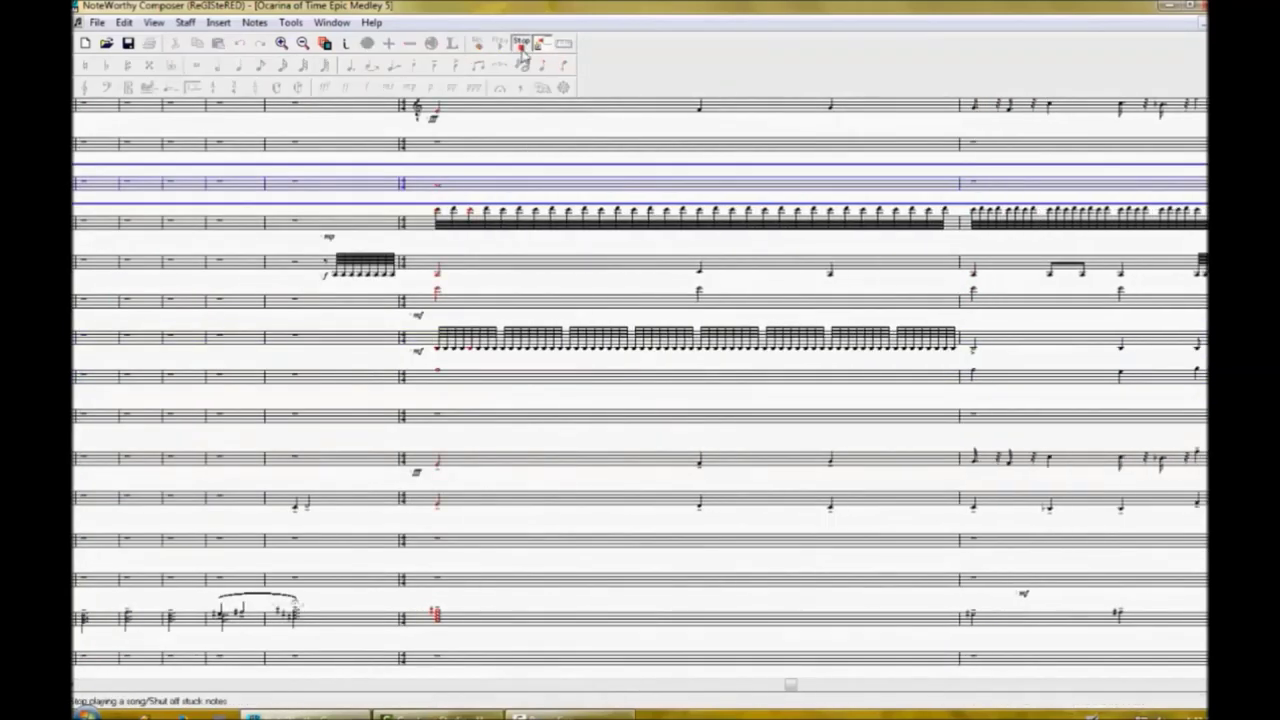
left_click(521, 45)
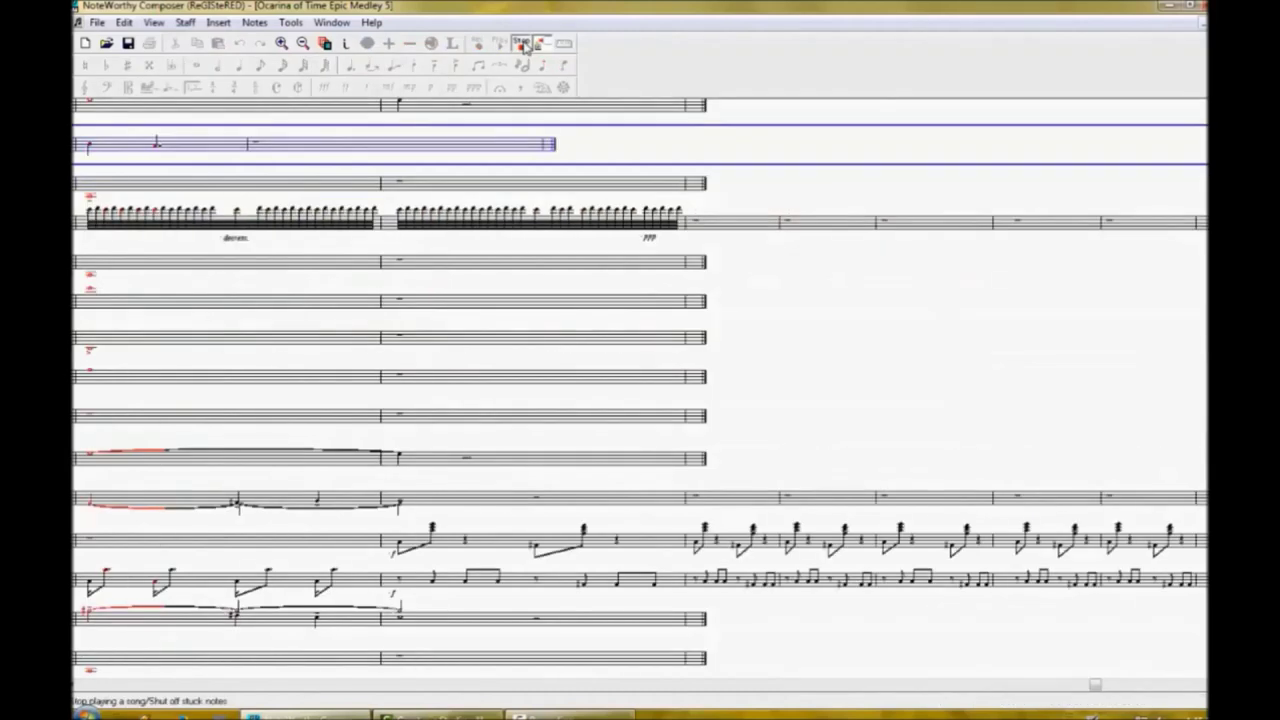
Select the opening notes of the Trombones melody, play the section back and save the score.
left_click_drag(160, 148, 637, 145)
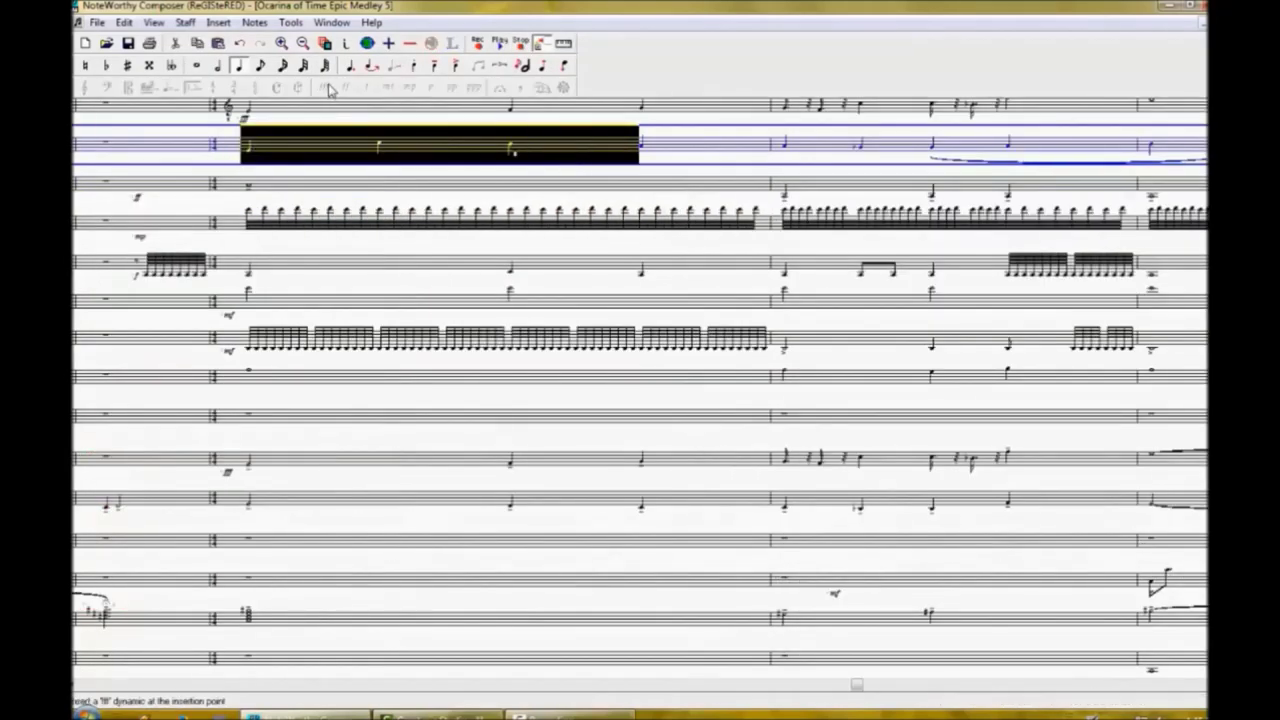
key("F5")
left_click(97, 22)
left_click(131, 85)
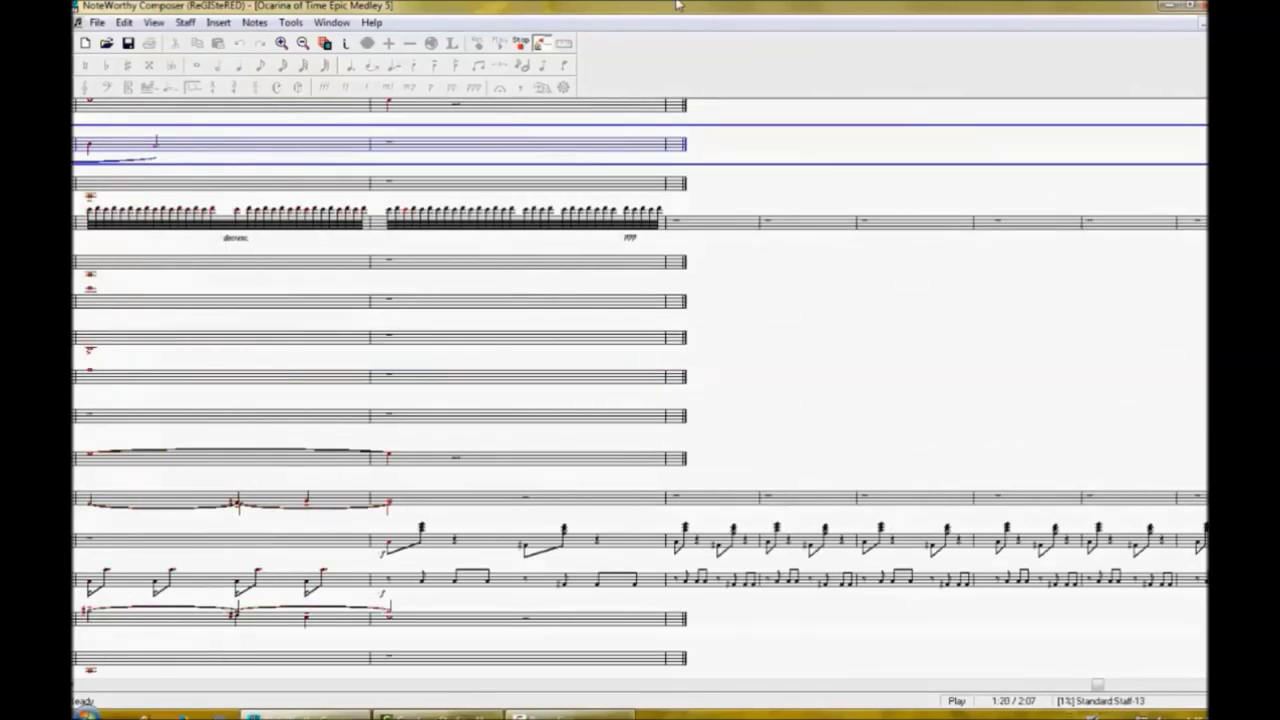
left_click(640, 578)
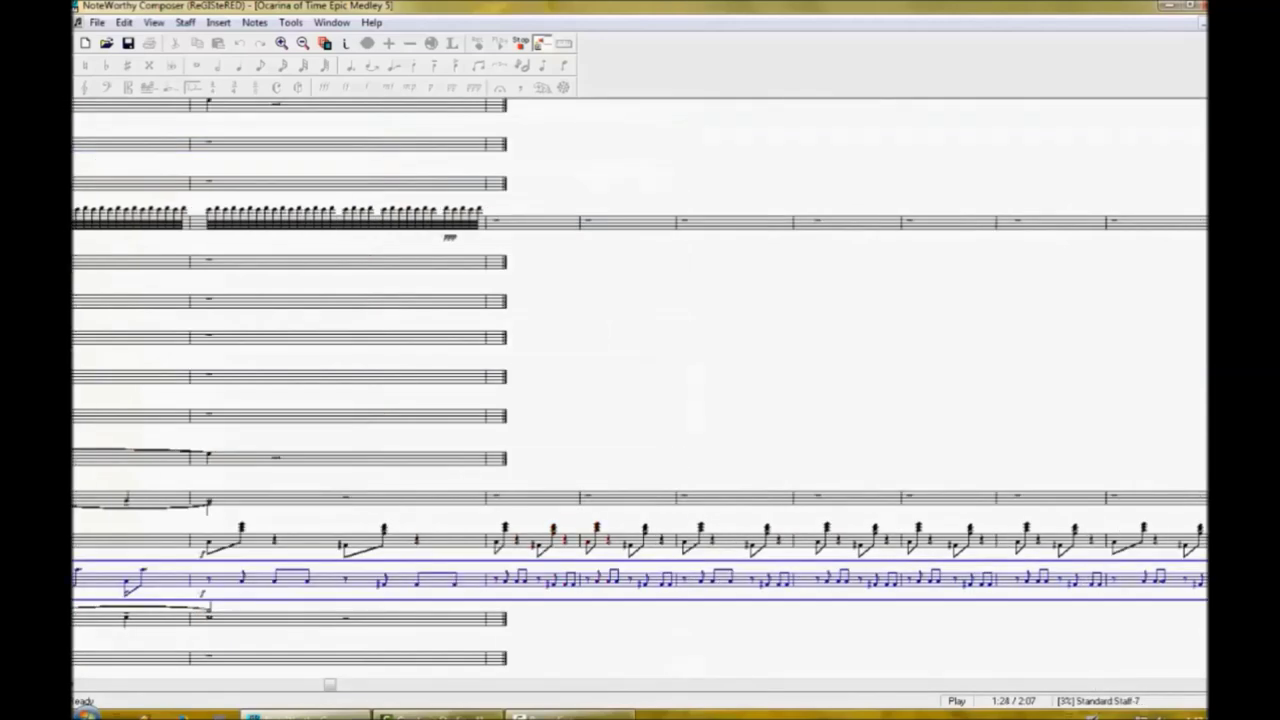
Write a line of quarter notes marked f over two bars in Standard Staff-15 and play the passage back.
scroll(640, 390, "up", 5)
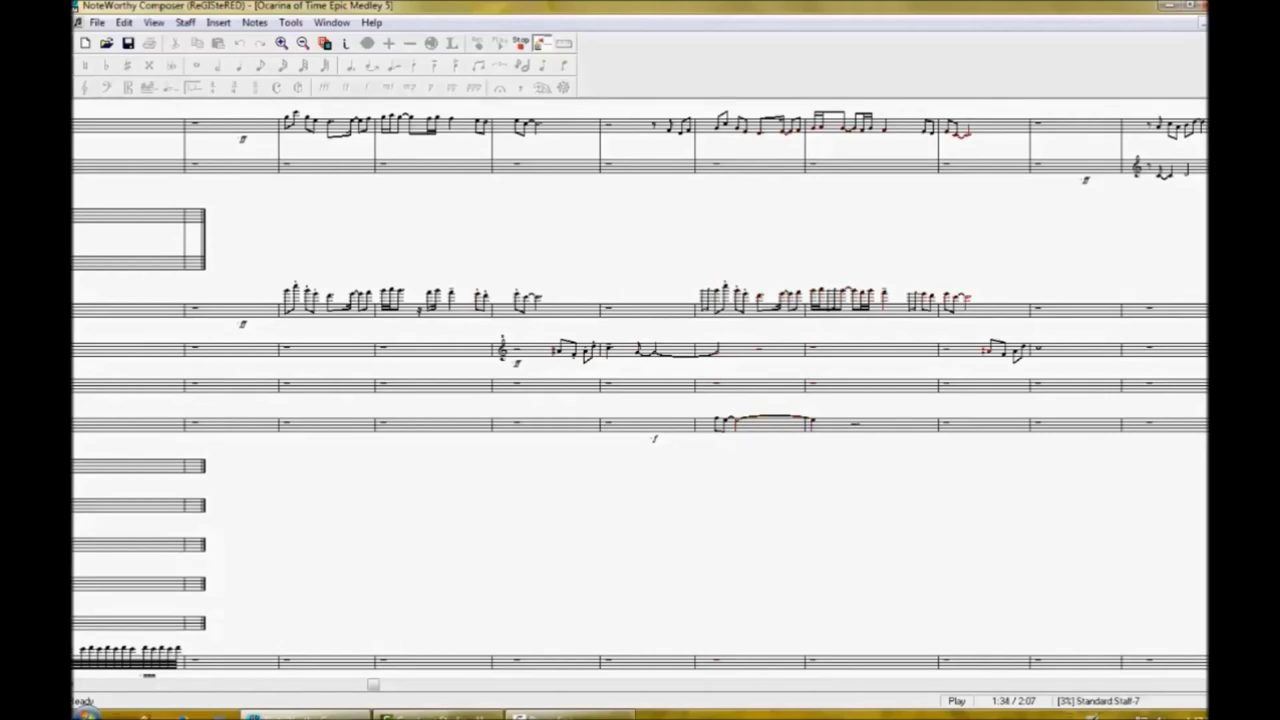
left_click(520, 43)
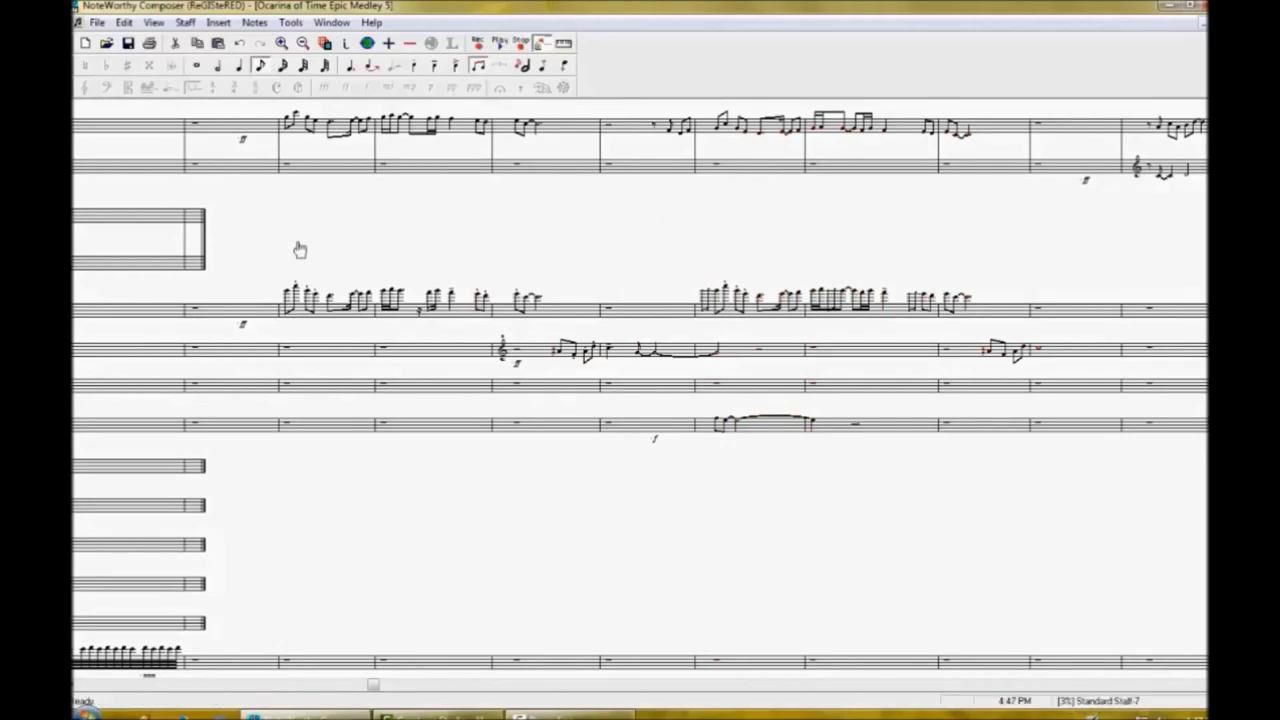
left_click(284, 261)
left_click(296, 24)
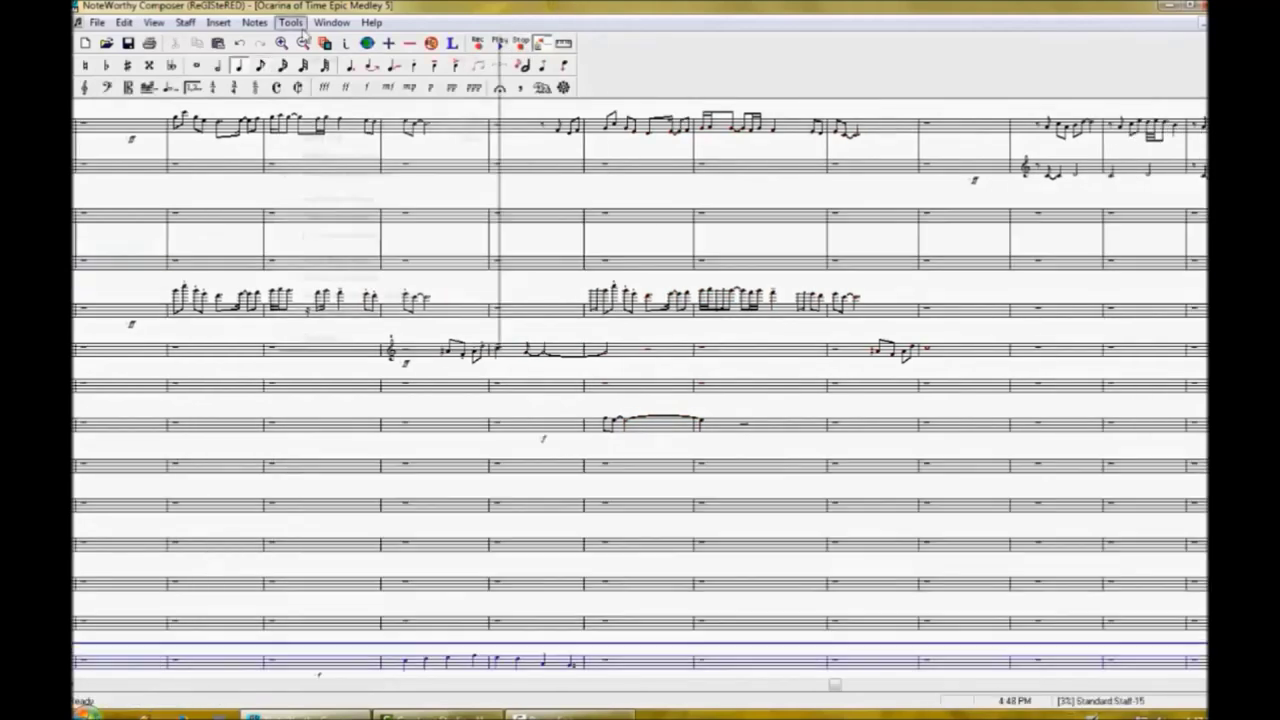
left_click(499, 43)
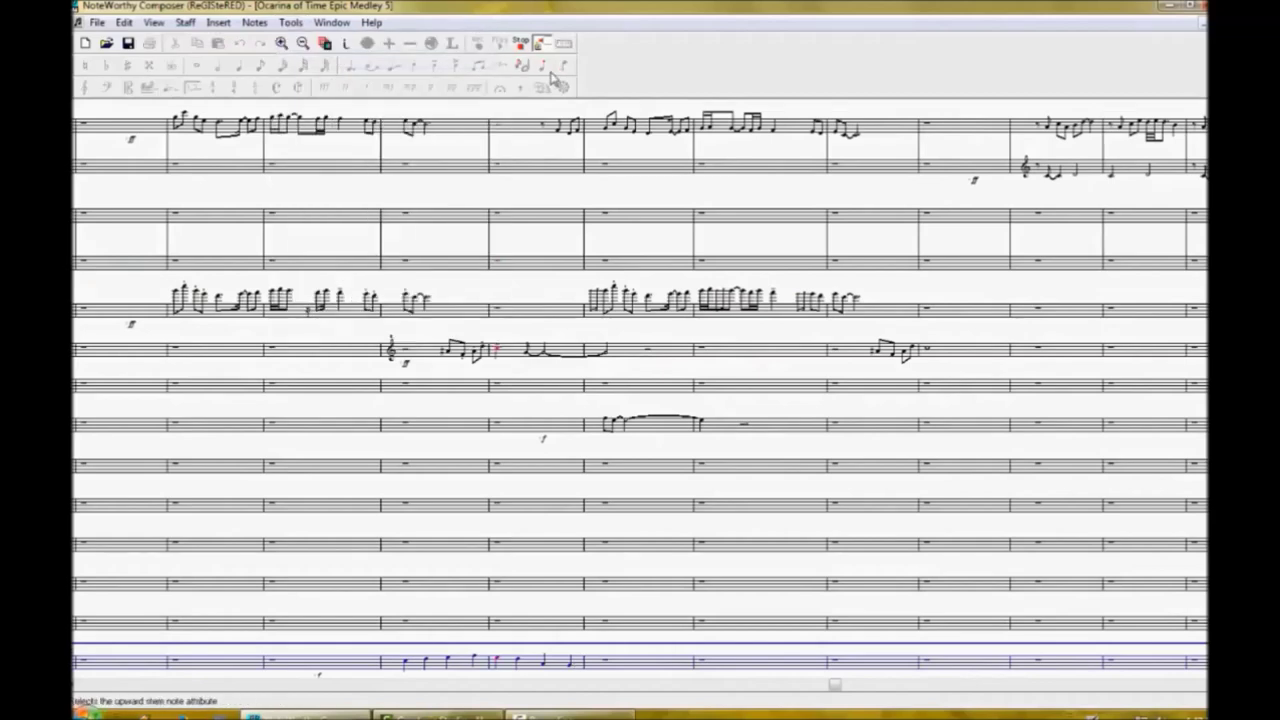
left_click(522, 44)
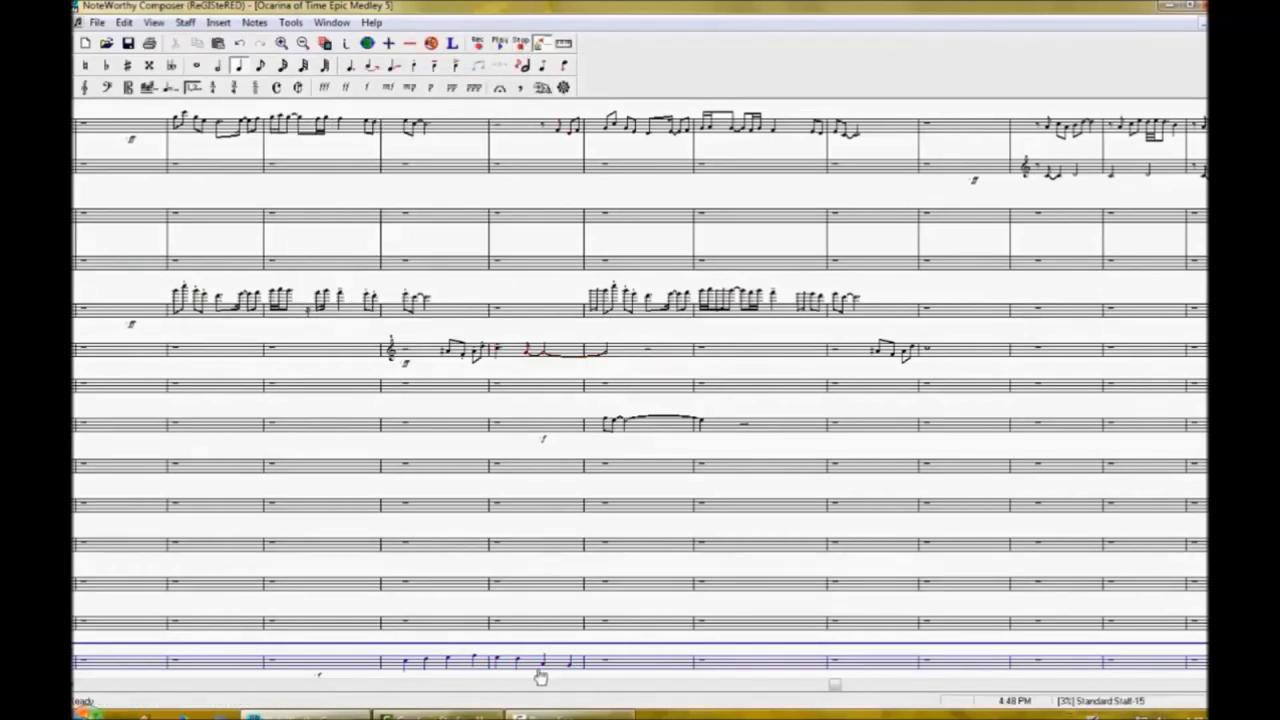
left_click(499, 43)
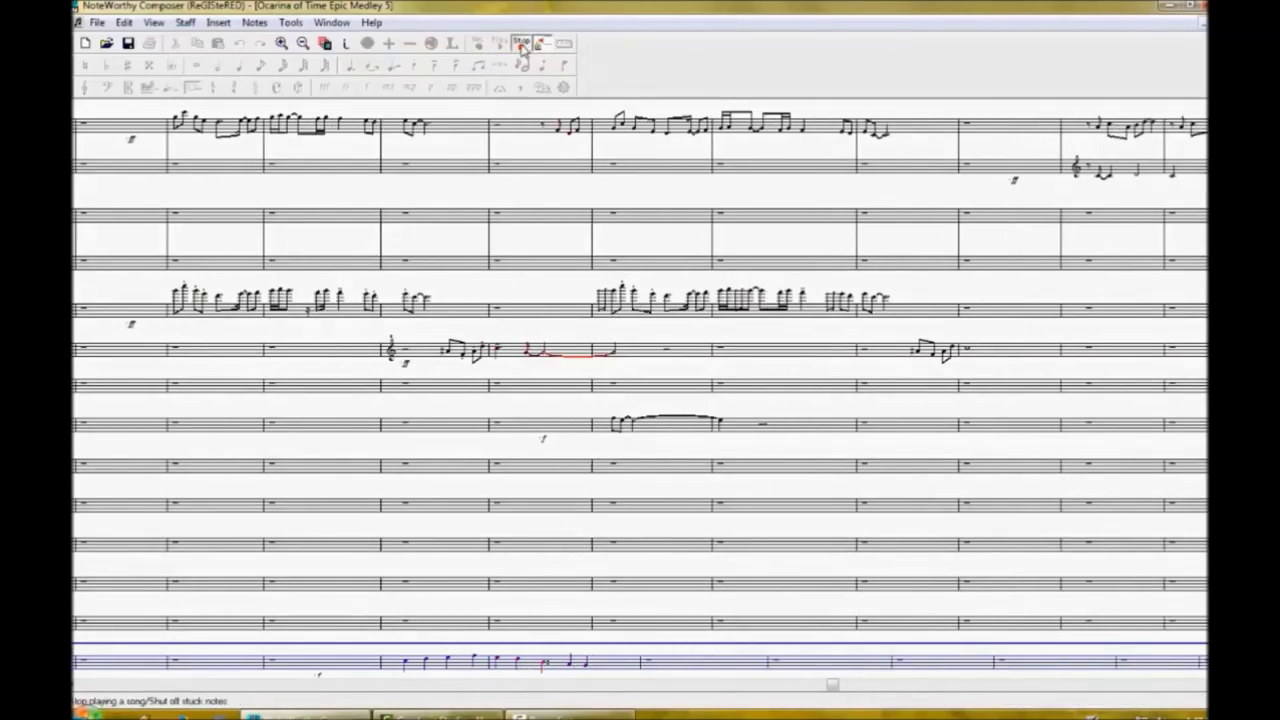
left_click(522, 44)
Compose rising arpeggios over the first four bars of the harp part beneath the theme, playing each addition back.
left_click(499, 43)
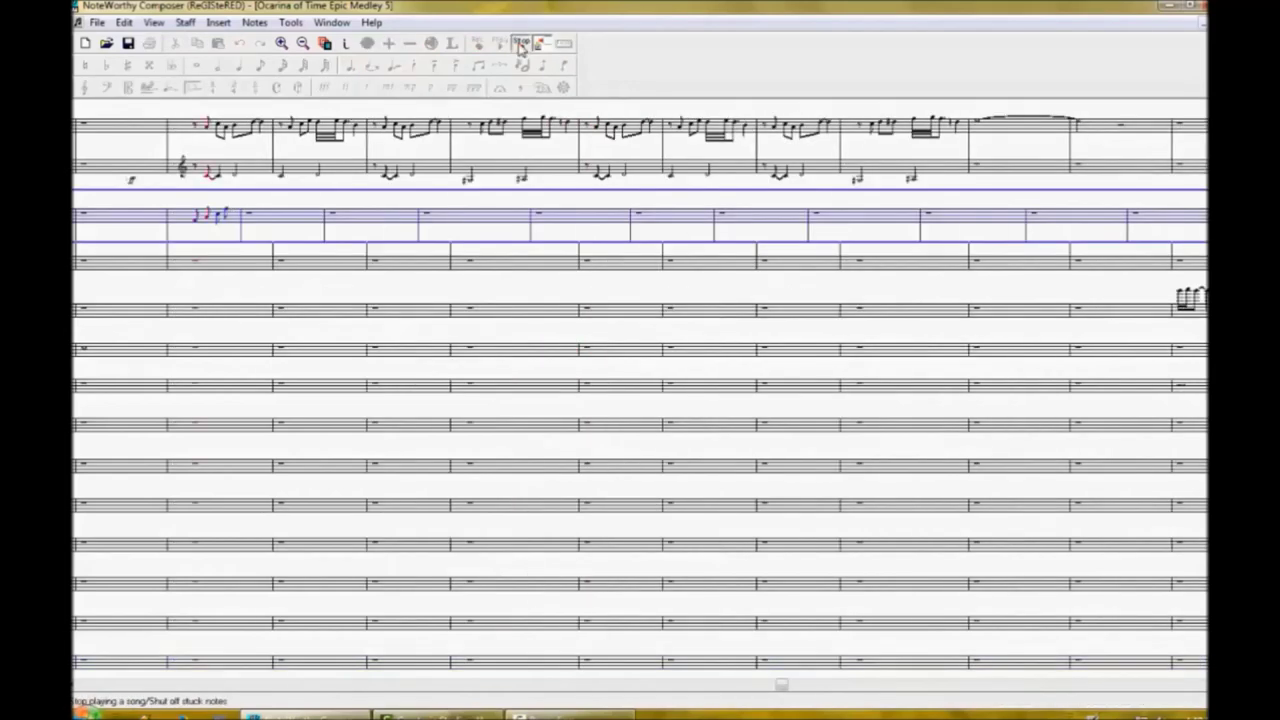
left_click(522, 44)
left_click(499, 43)
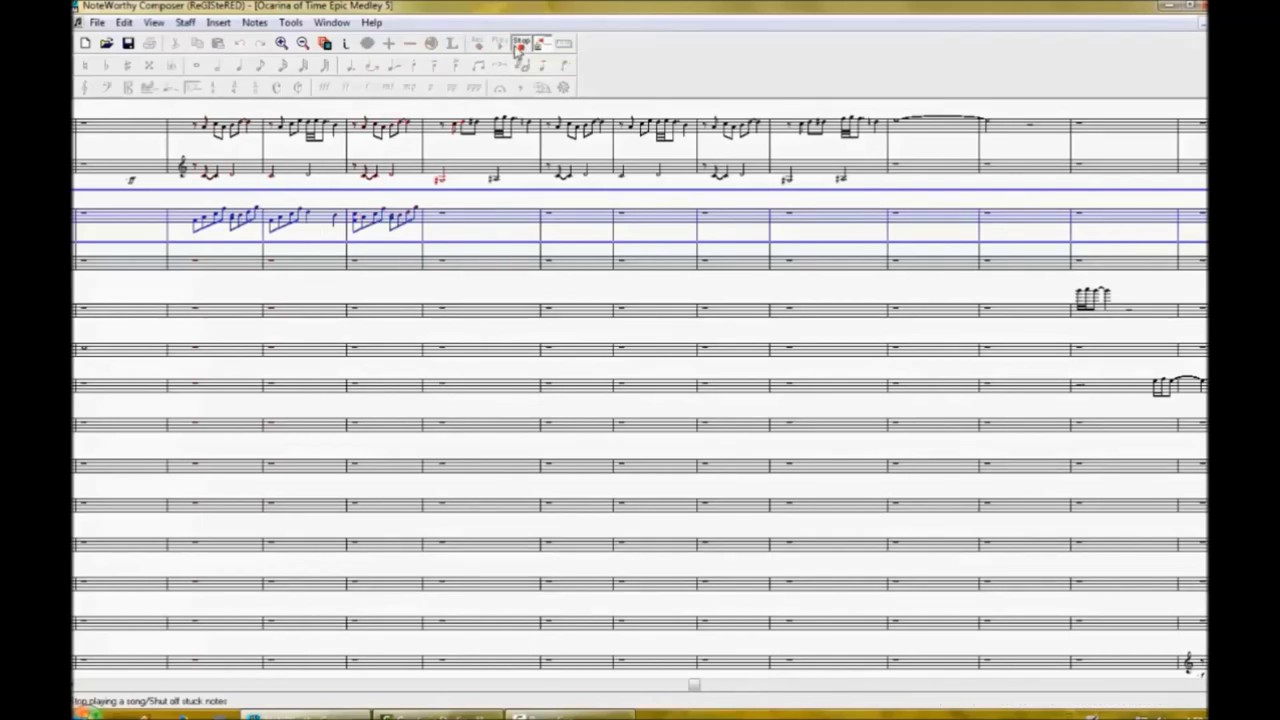
left_click(518, 46)
left_click(496, 45)
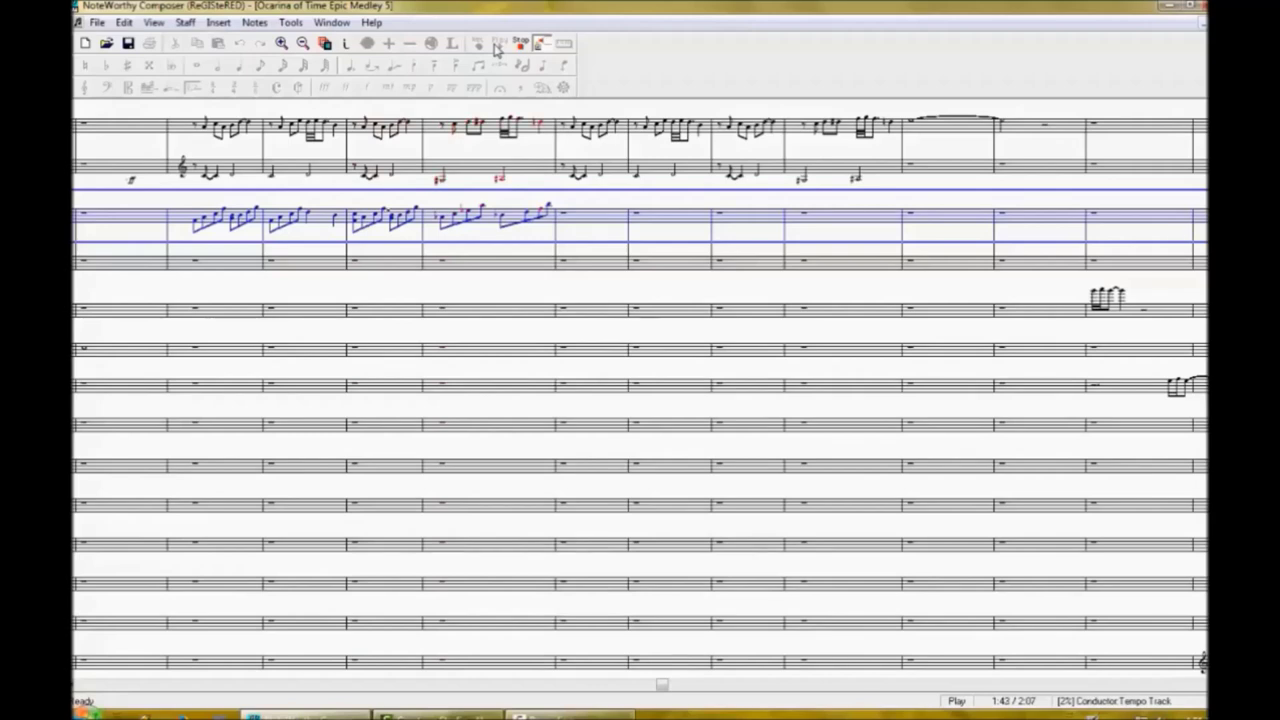
Continue the harp part through the remaining bars of the theme to the long held note and play it back.
left_click(520, 45)
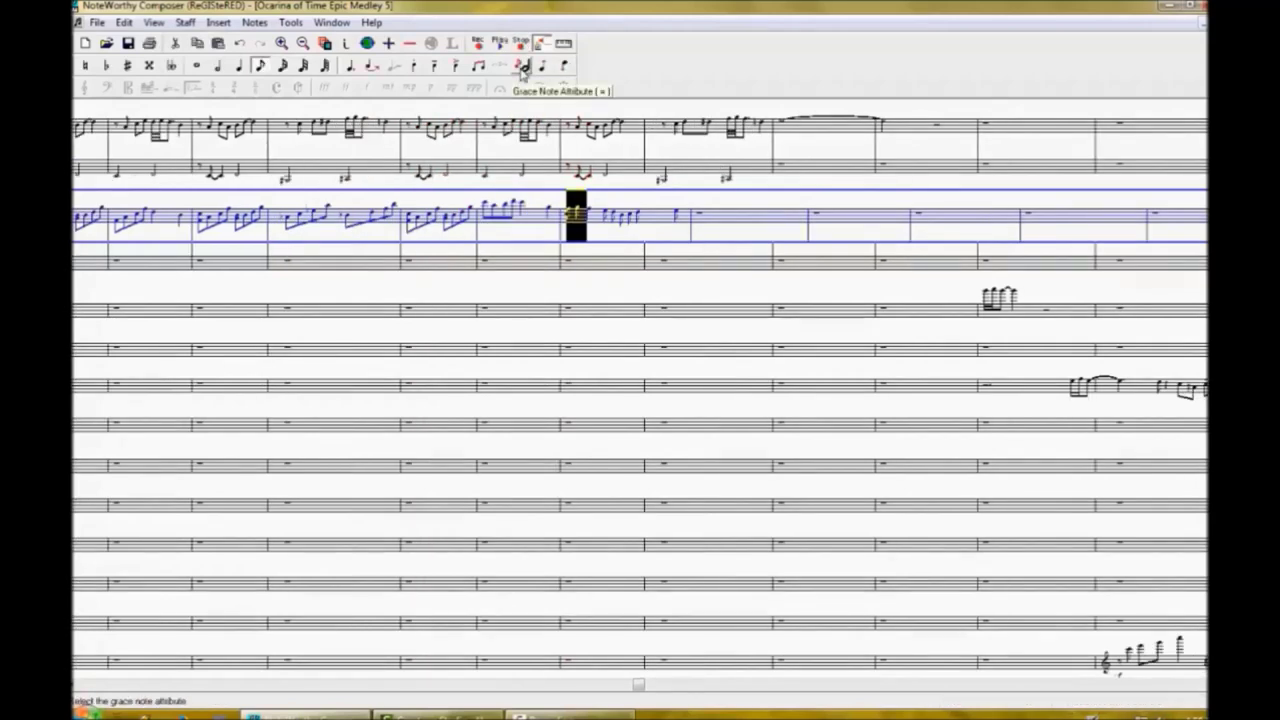
left_click(496, 45)
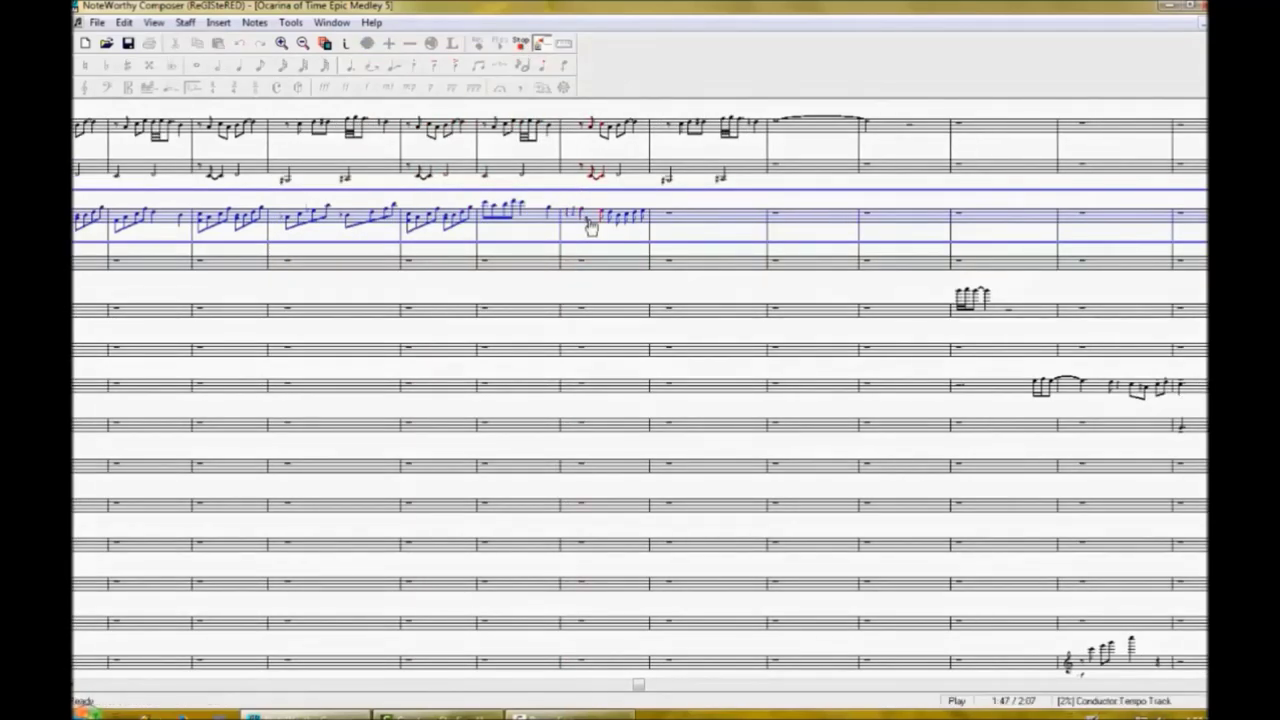
left_click(520, 45)
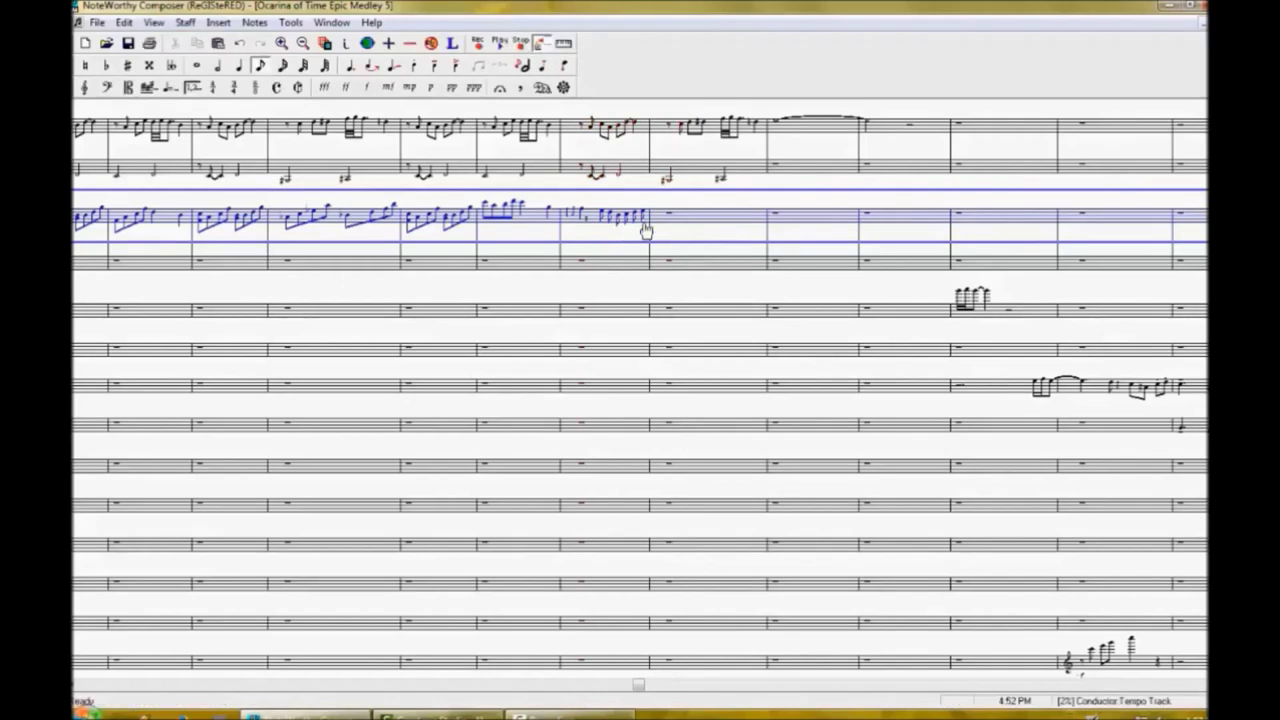
left_click(496, 45)
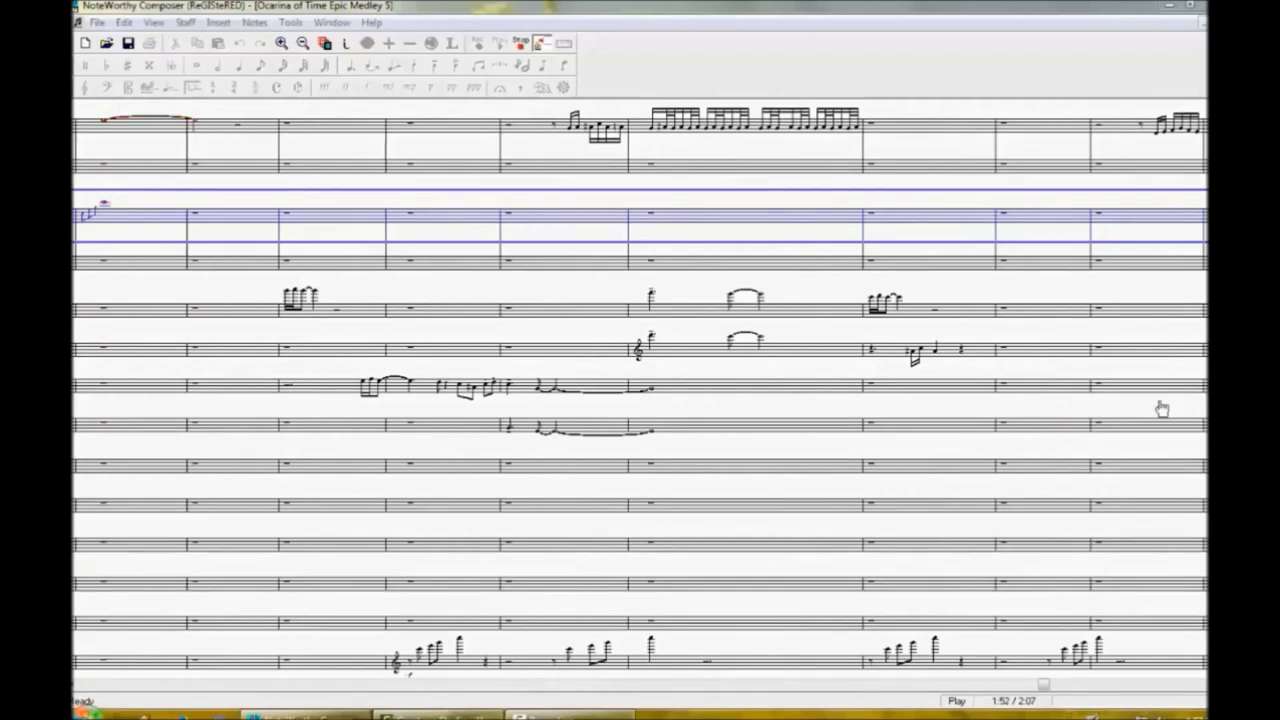
left_click(519, 47)
left_click(501, 46)
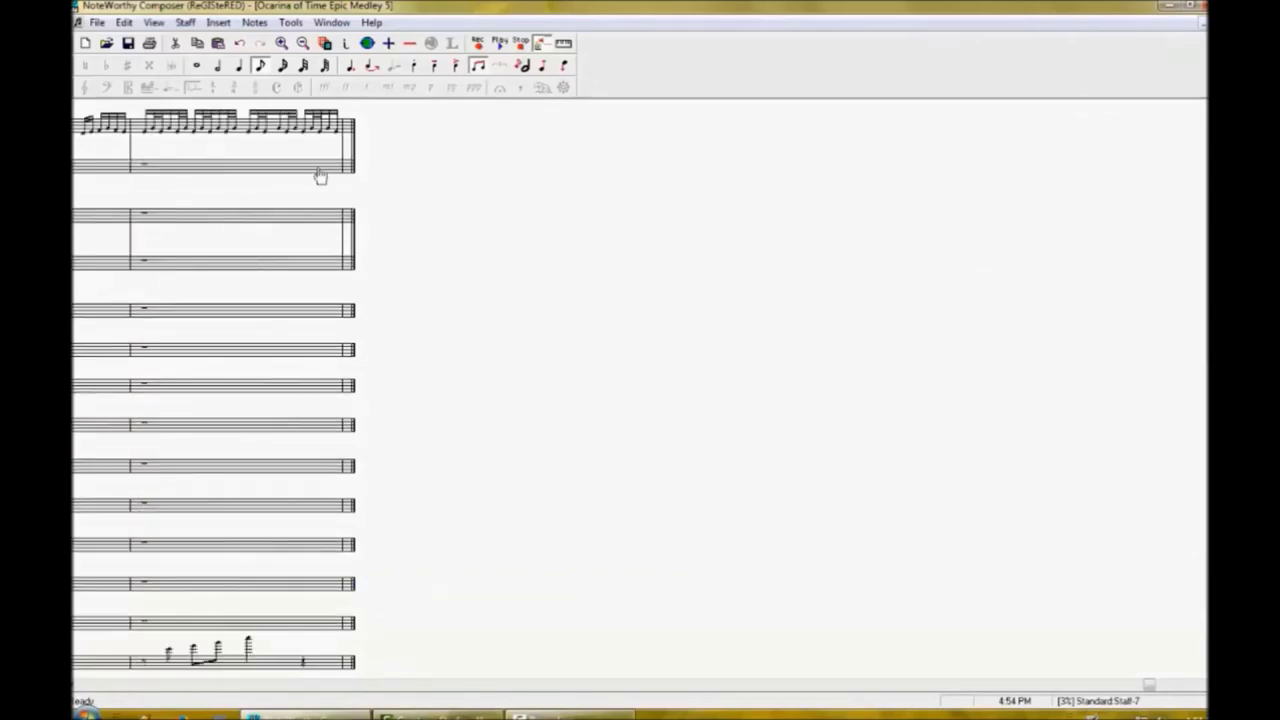
Delete the empty bars before the percussion rhythm in Standard Staff-18 so it enters earlier, and replay the lead-in.
left_click(498, 43)
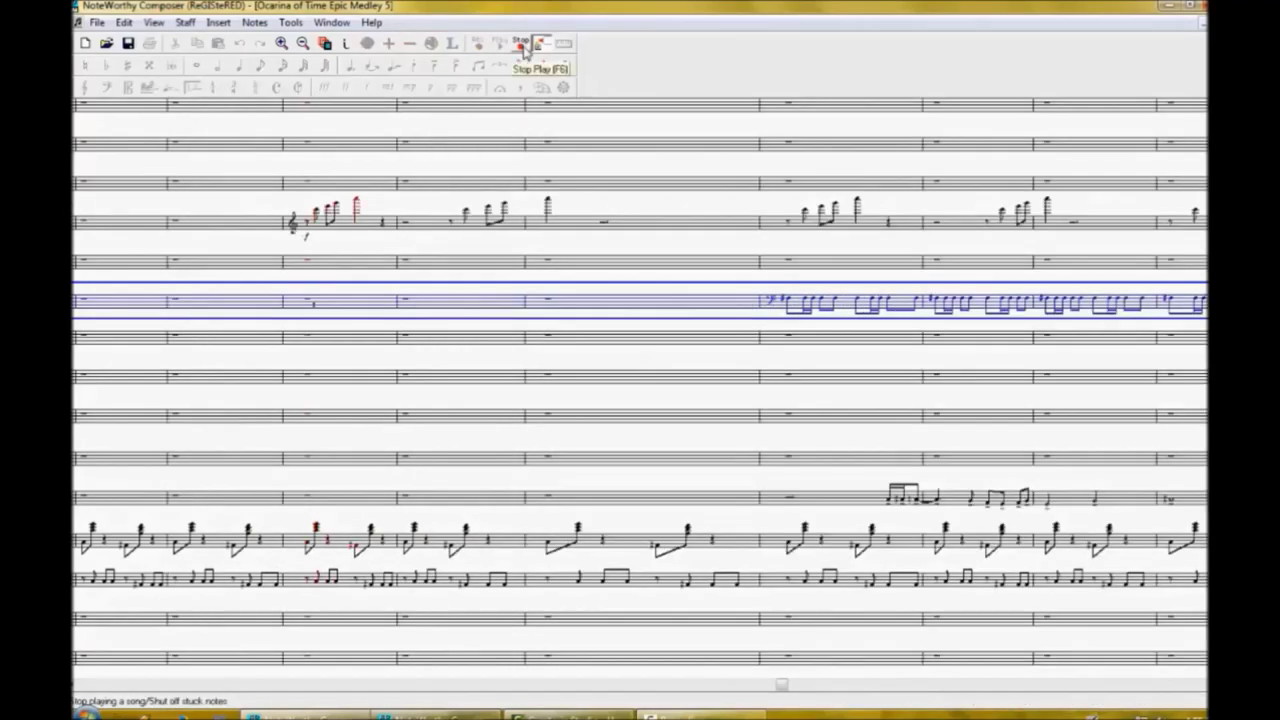
left_click(522, 50)
left_click_drag(705, 300, 172, 313)
key("Delete")
key("F5")
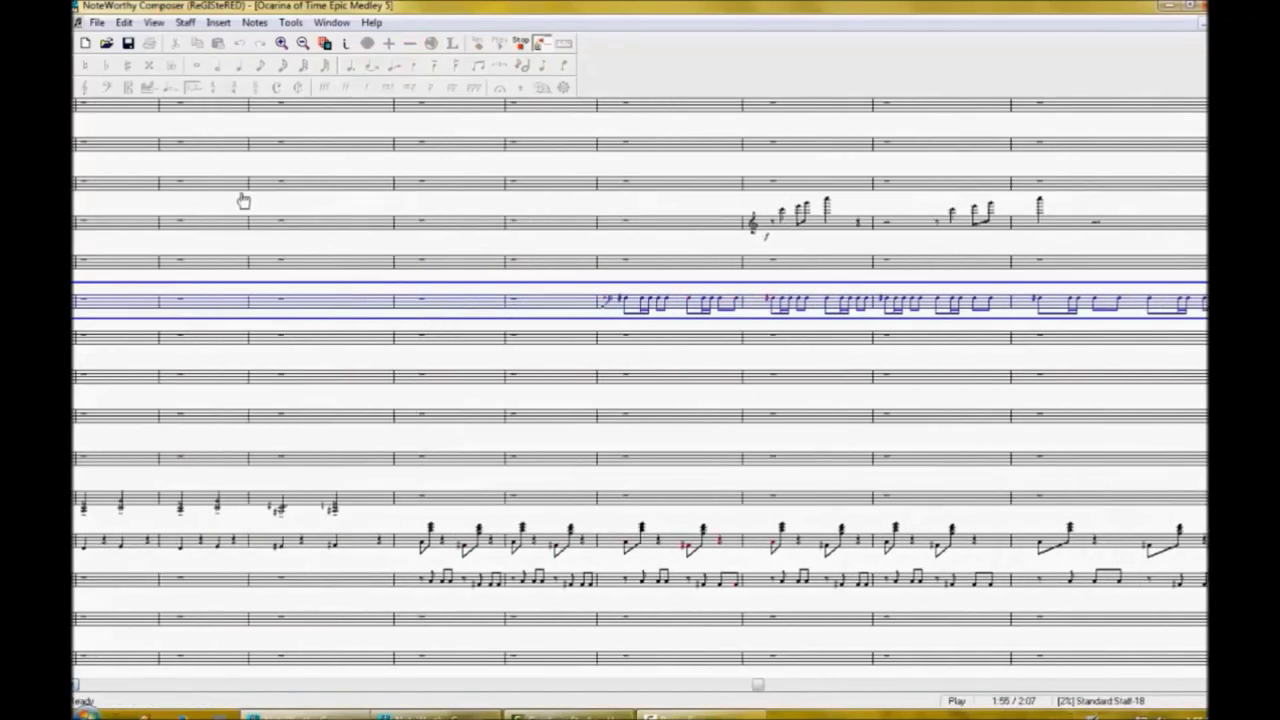
left_click(524, 48)
left_click_drag(184, 313, 76, 316)
left_click(373, 326)
left_click(373, 307)
left_click(502, 44)
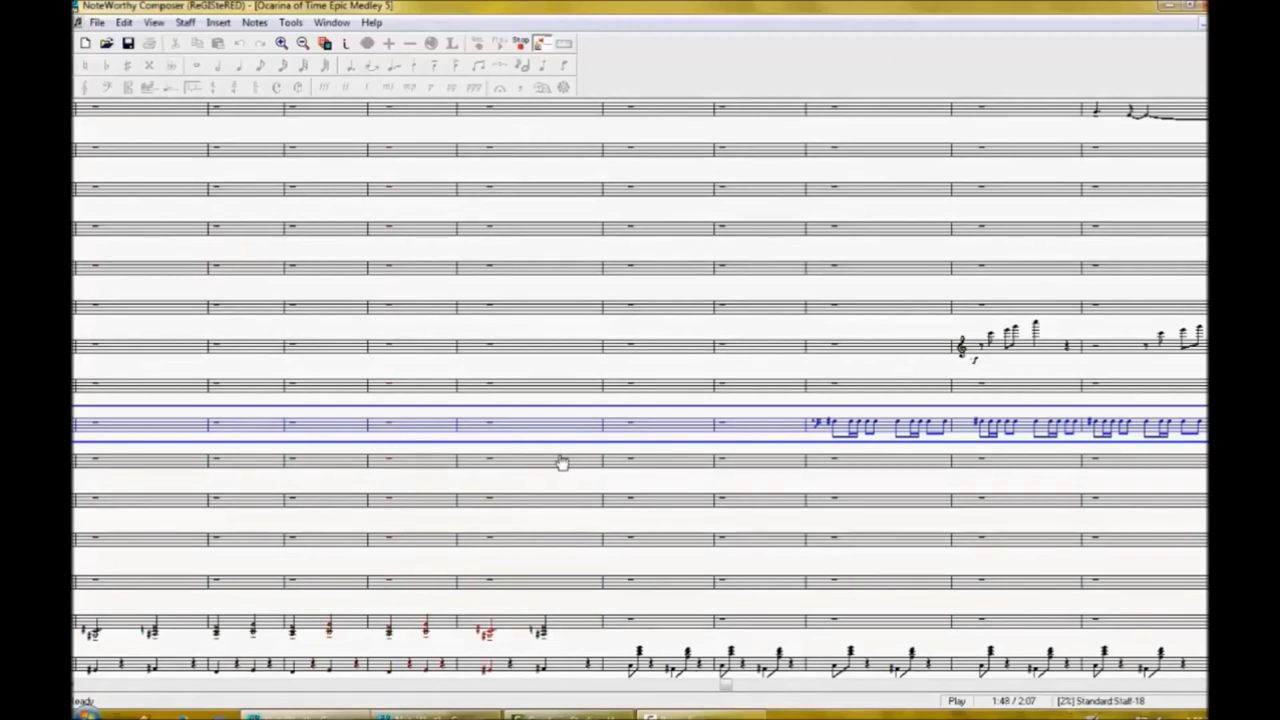
Make the Standard Staff-18 percussion rhythm enter together with the broken-chord accompaniment, play it back and save the score.
left_click(520, 43)
key("Return")
key("Return")
left_click_drag(697, 435, 666, 435)
key("ctrl+b")
left_click(502, 44)
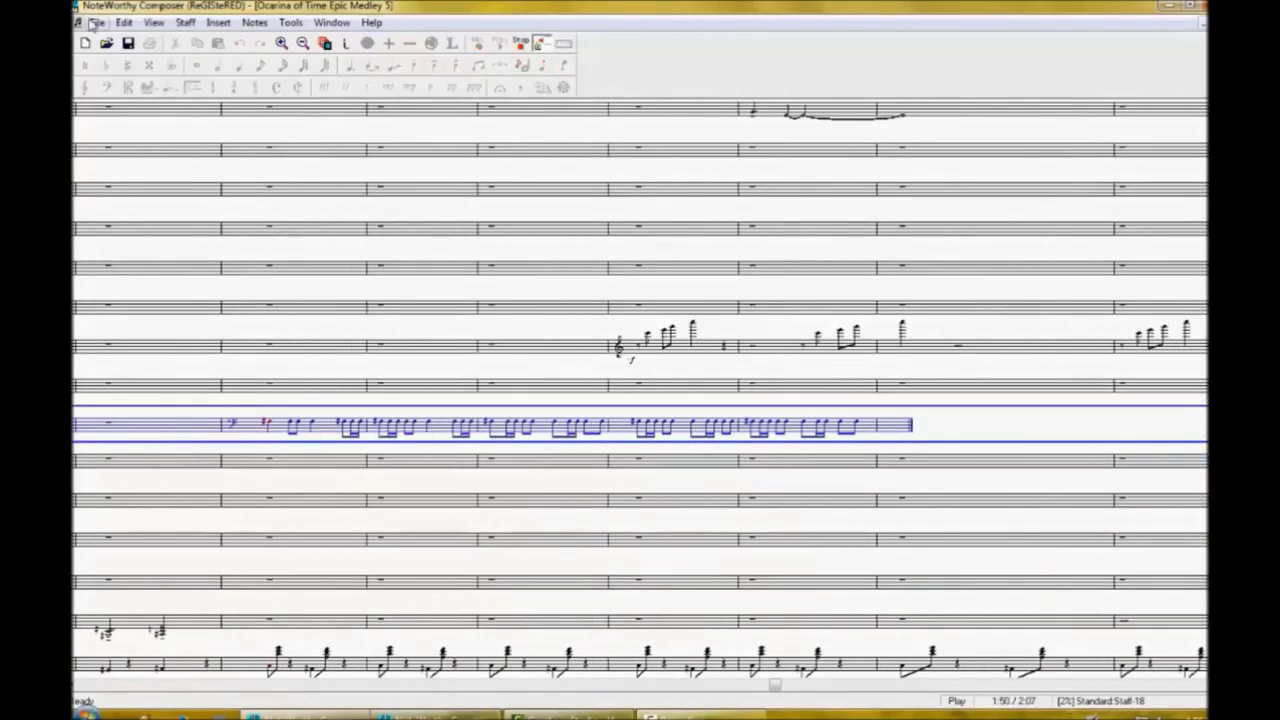
left_click(95, 23)
left_click(117, 85)
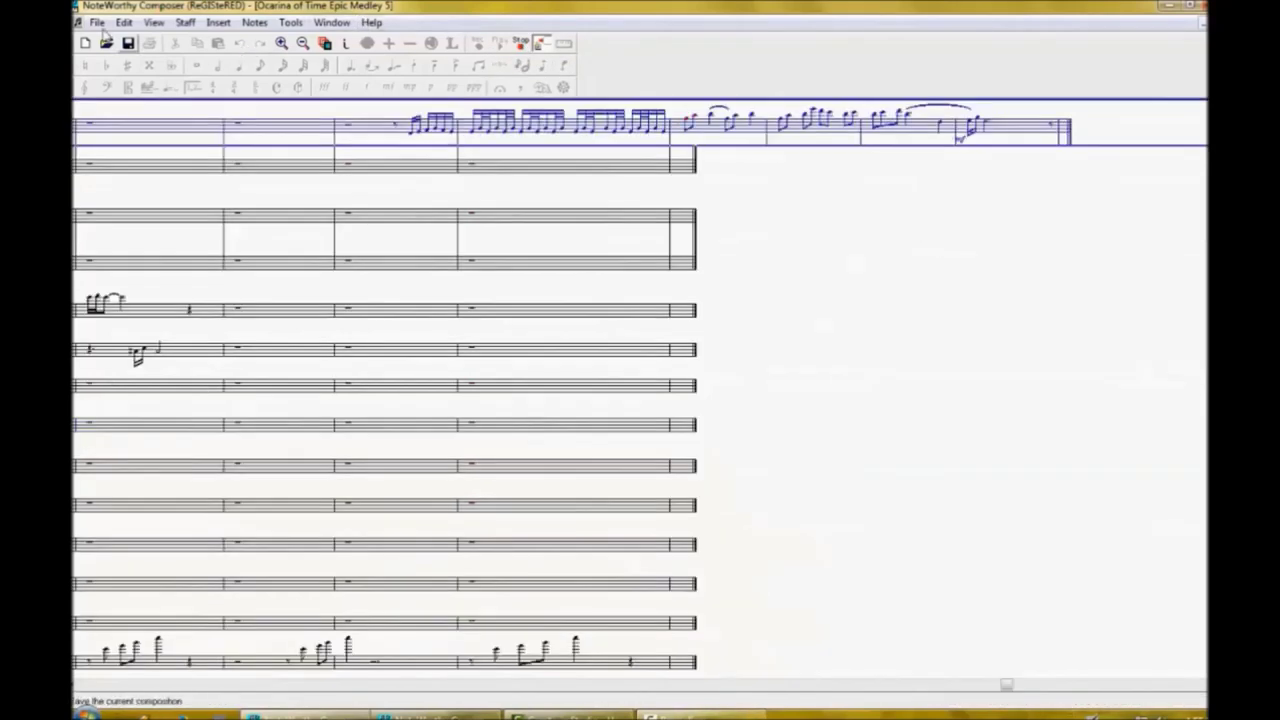
Add a four-bar melody after the fast run at the end of the top staff, play it back and save.
left_click(97, 22)
left_click(118, 86)
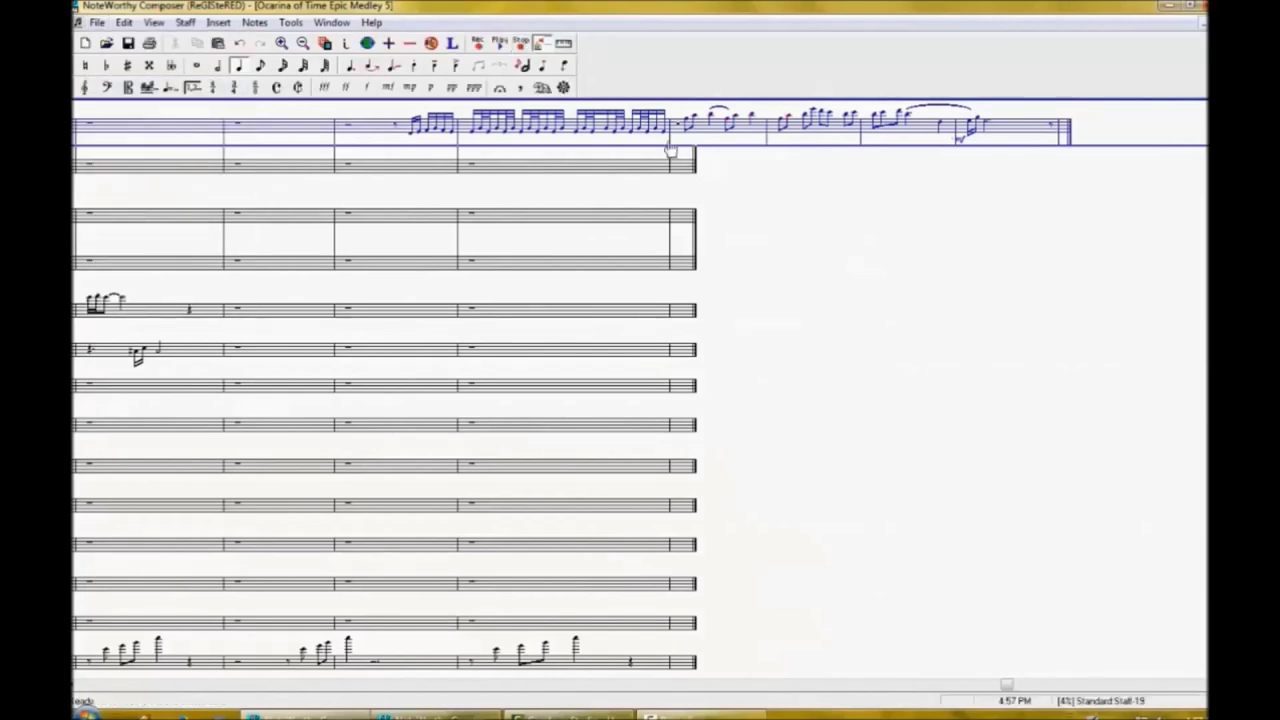
left_click(522, 47)
left_click(522, 50)
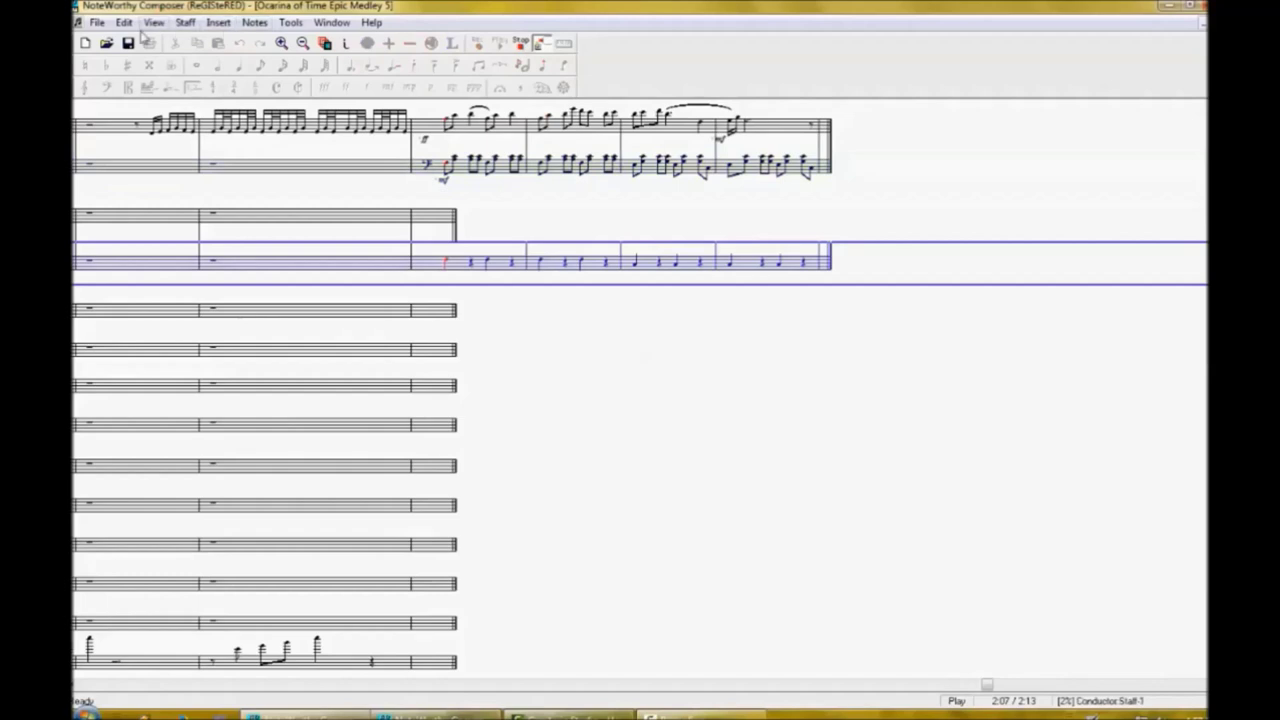
Add a bass-clef accompaniment marked mf under the closing melody, save the score and rework the melody's last two bars.
left_click(97, 22)
left_click(122, 84)
left_click(524, 48)
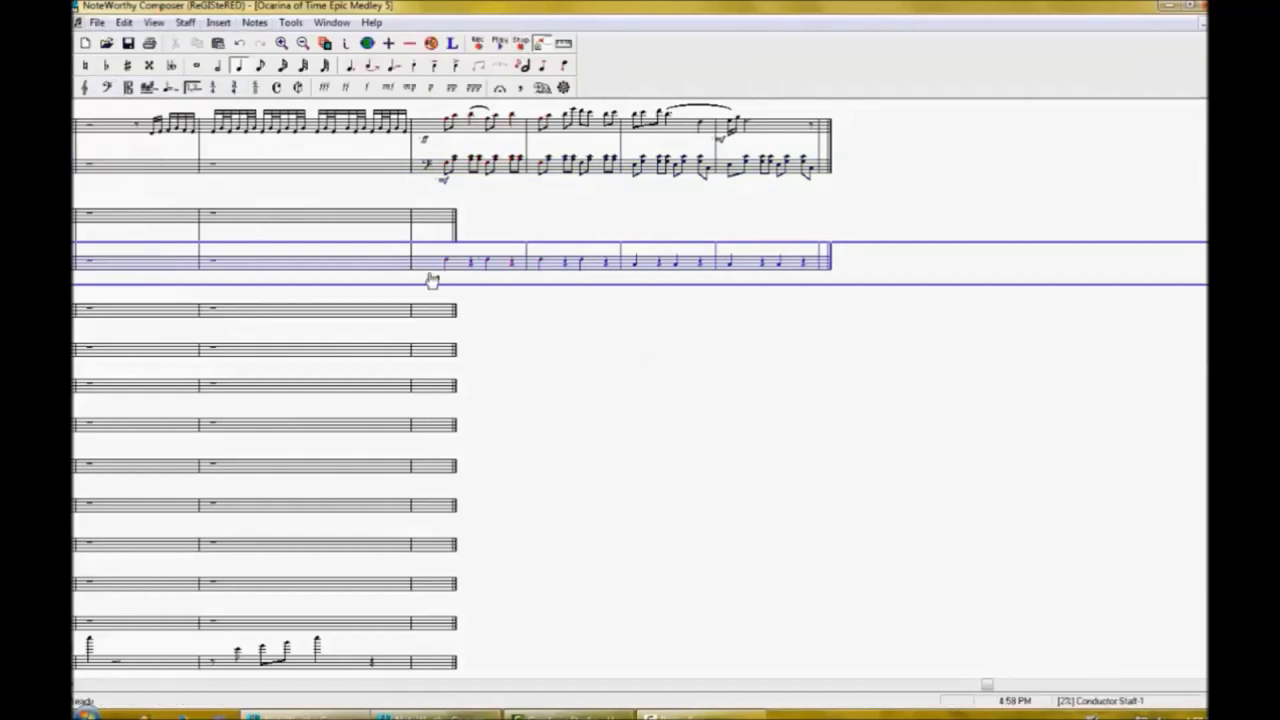
left_click(520, 50)
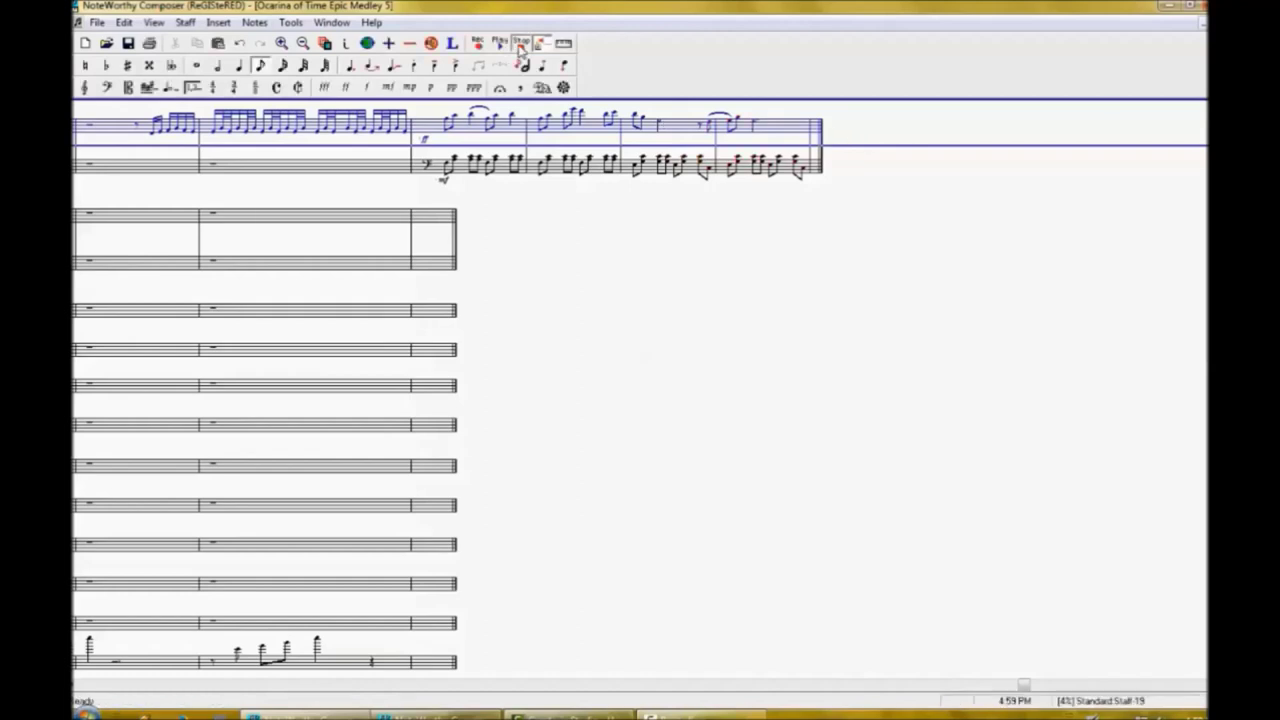
left_click(521, 48)
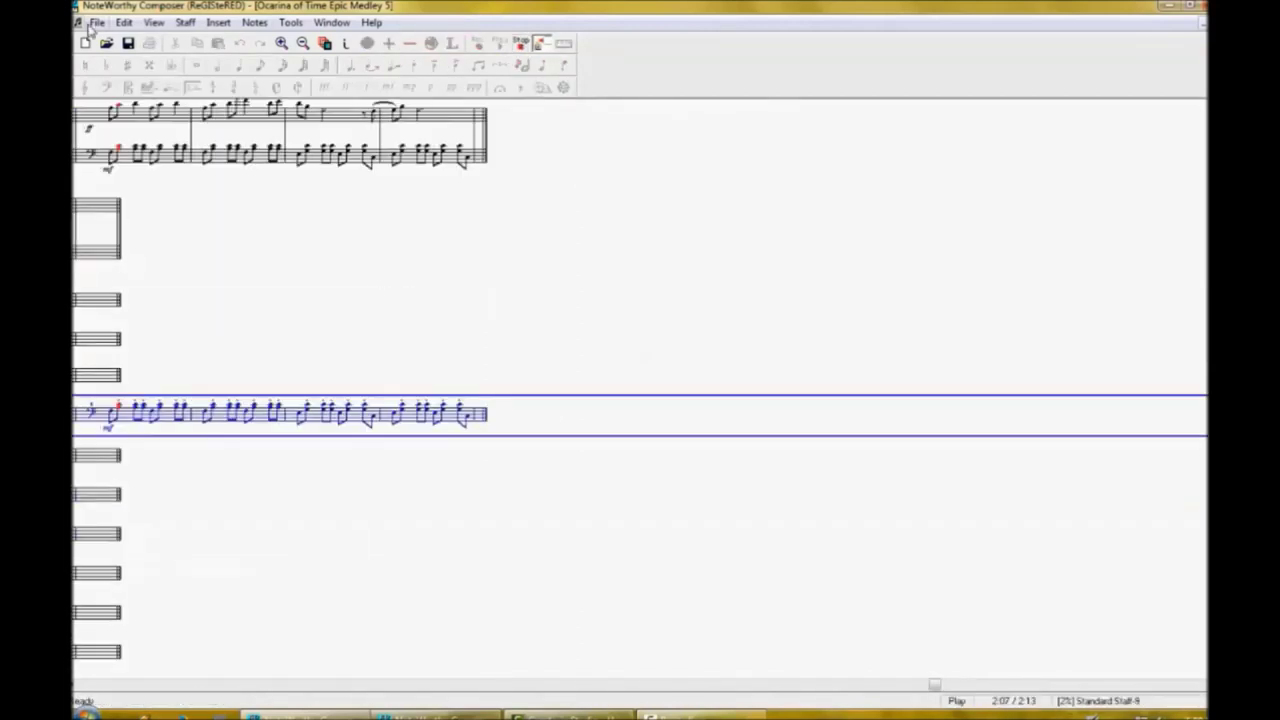
Copy the matching percussion bars from Fairies of the Lost Woods and paste them into the medley's closing section.
left_click(93, 25)
left_click(334, 437)
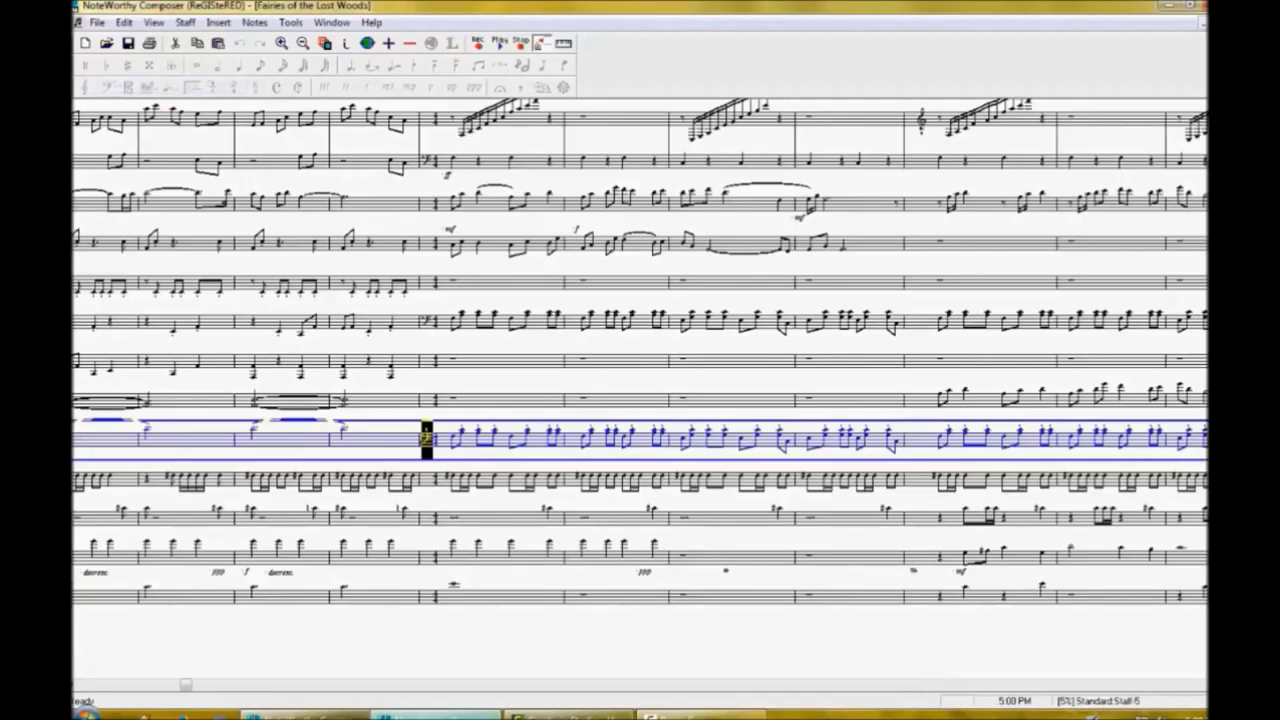
left_click(527, 488)
left_click(453, 567)
right_click(453, 567)
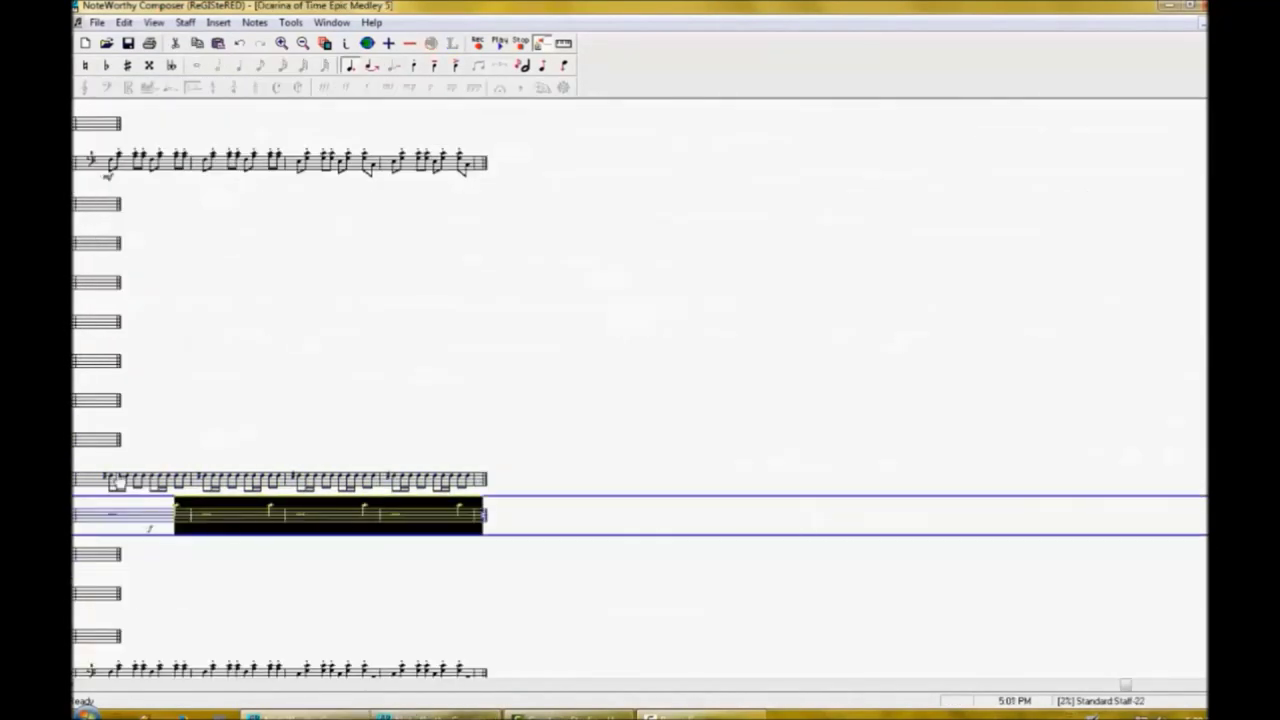
left_click(168, 531)
Add the four-bar countermelody to the harp staff in the closing section, play it back and save the score.
left_click(498, 48)
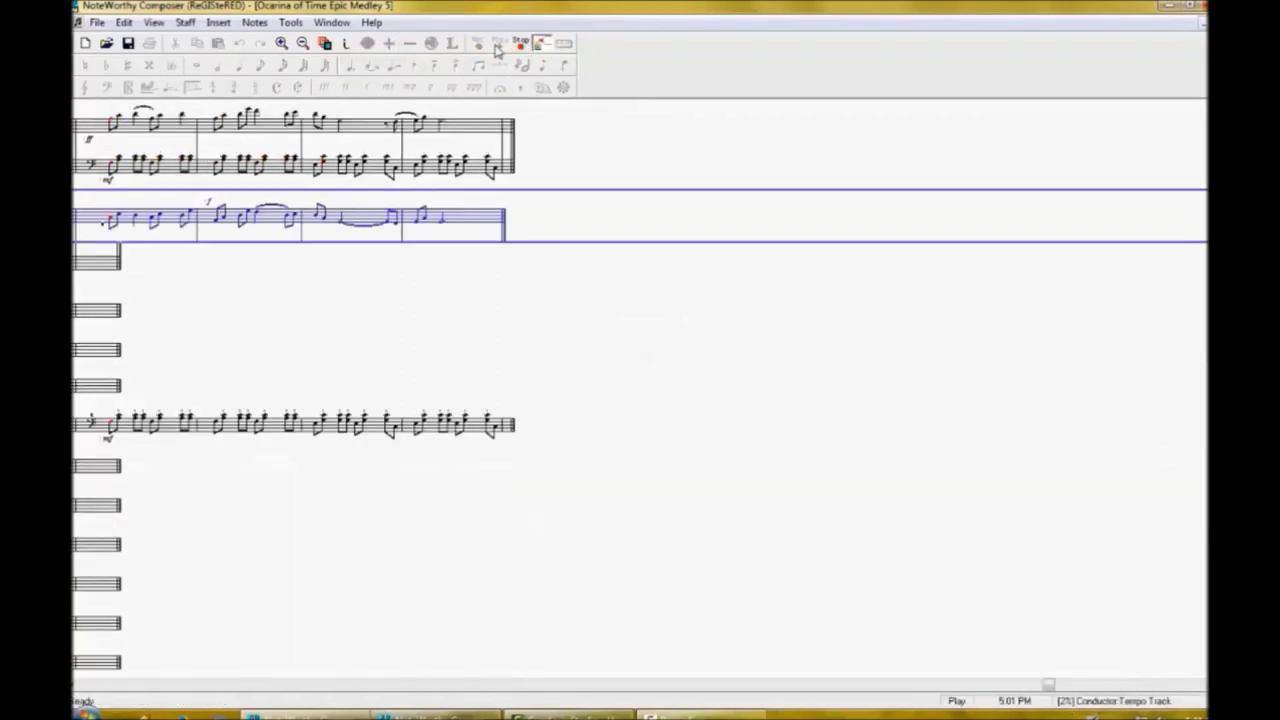
left_click(520, 50)
left_click(138, 260)
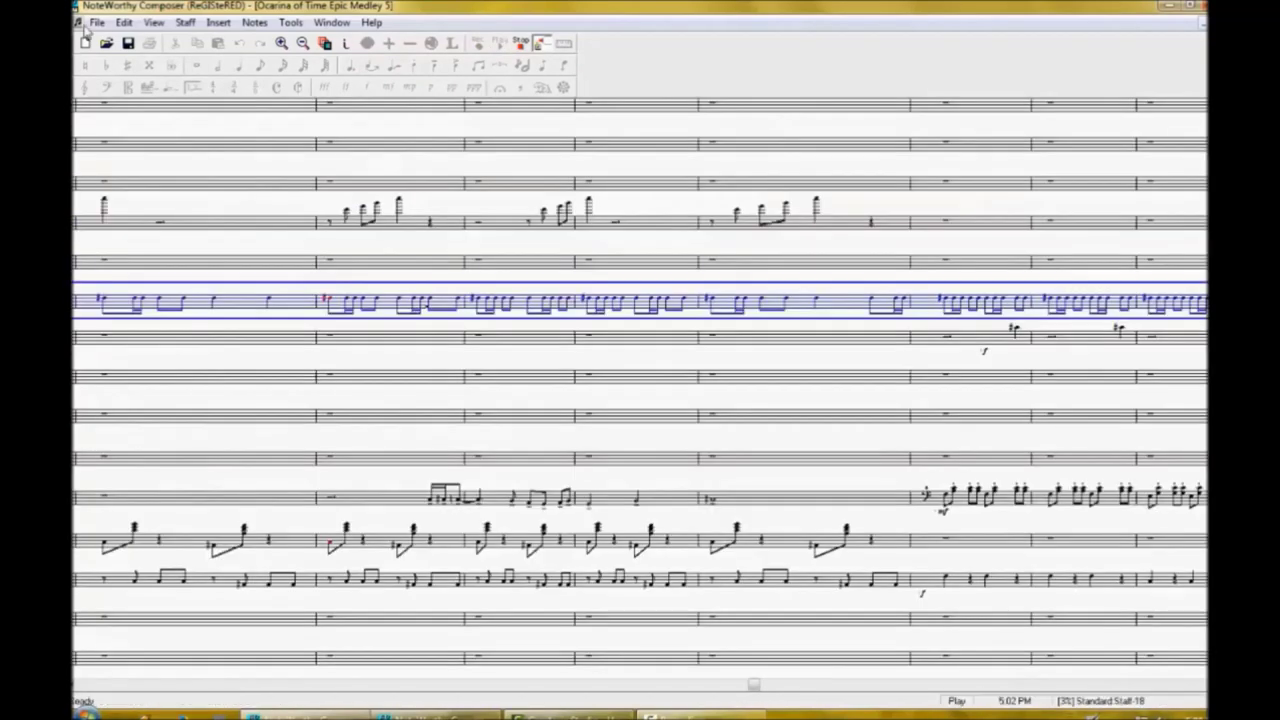
left_click(92, 24)
left_click(122, 85)
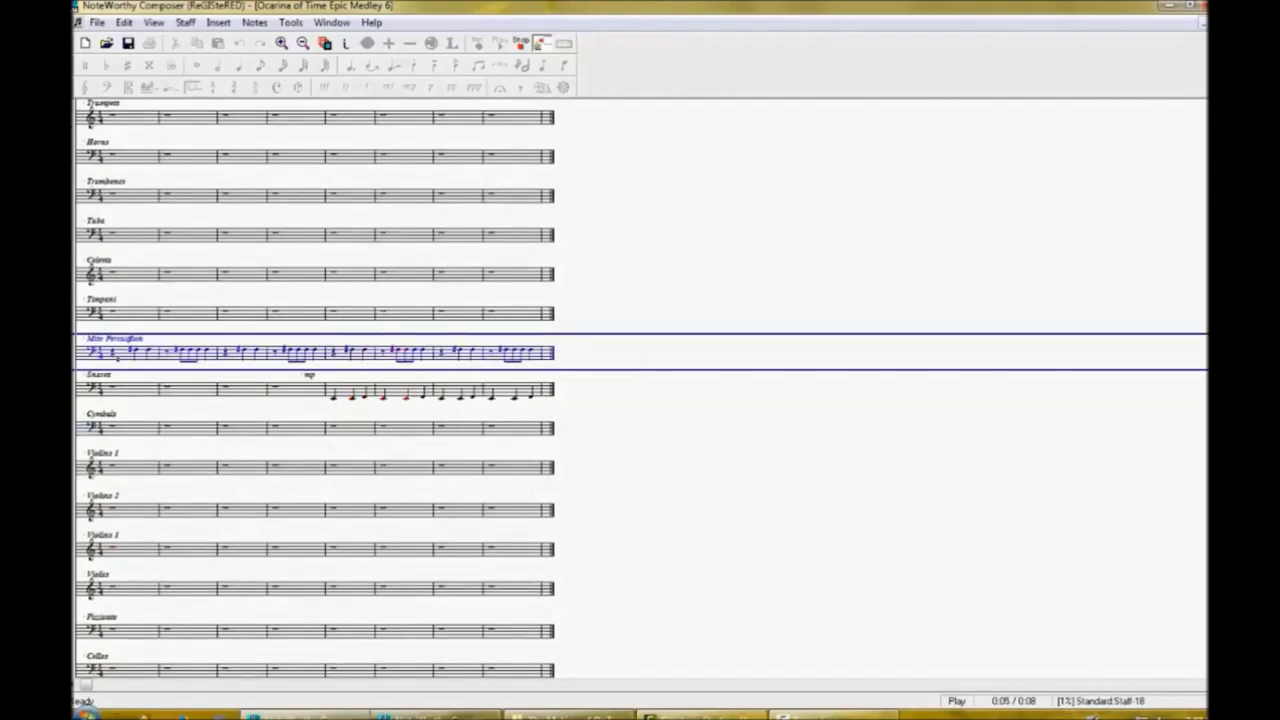
Try a rapid run of thirty-second notes in the fifth bar of the Snares staff and listen to it.
left_click(519, 48)
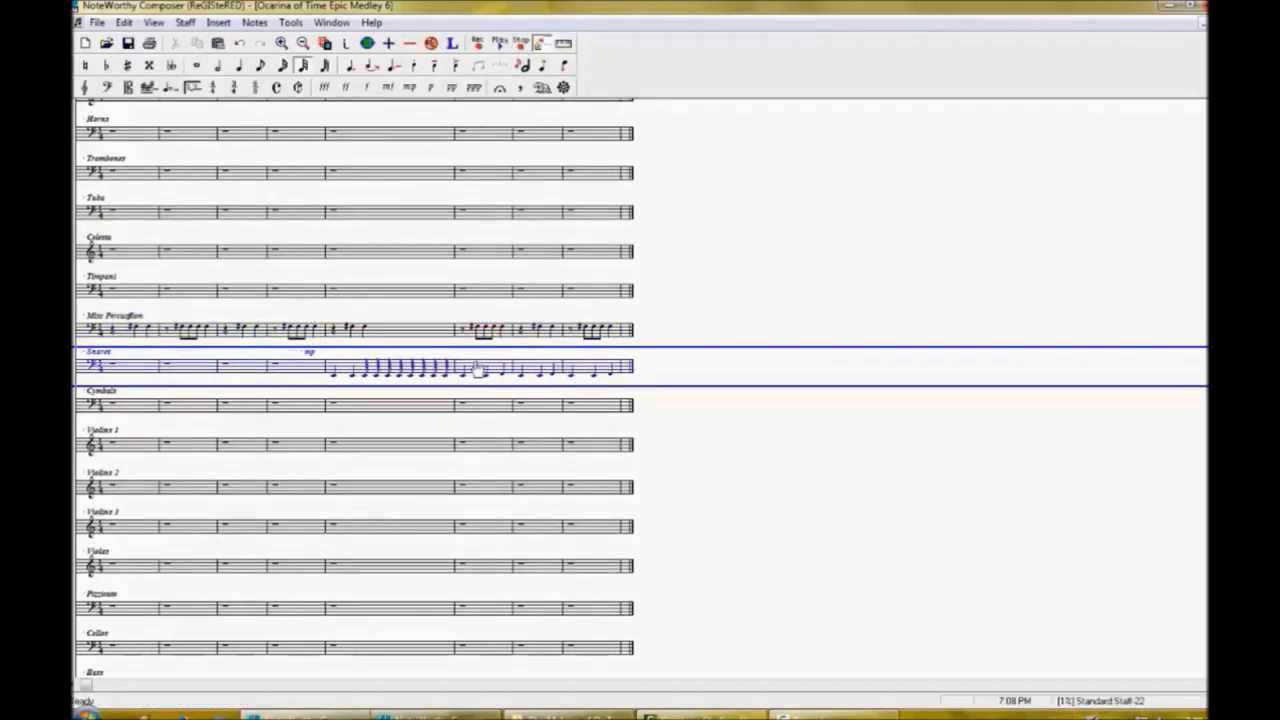
left_click(501, 47)
left_click(521, 50)
Write a Pizzicato line marked mf from the fifth to the eighth bar and play it back with the percussion.
left_click(501, 47)
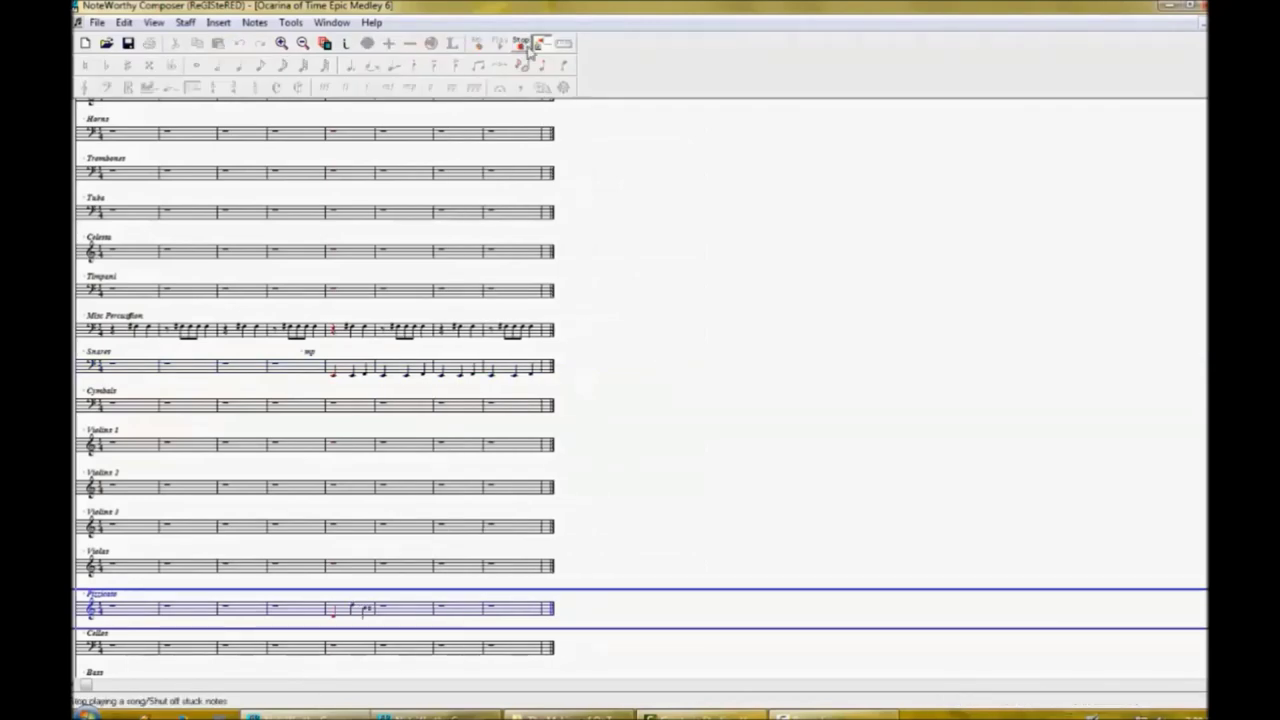
left_click(528, 50)
key("Return")
key("Delete")
left_click(501, 47)
left_click(523, 45)
left_click(523, 45)
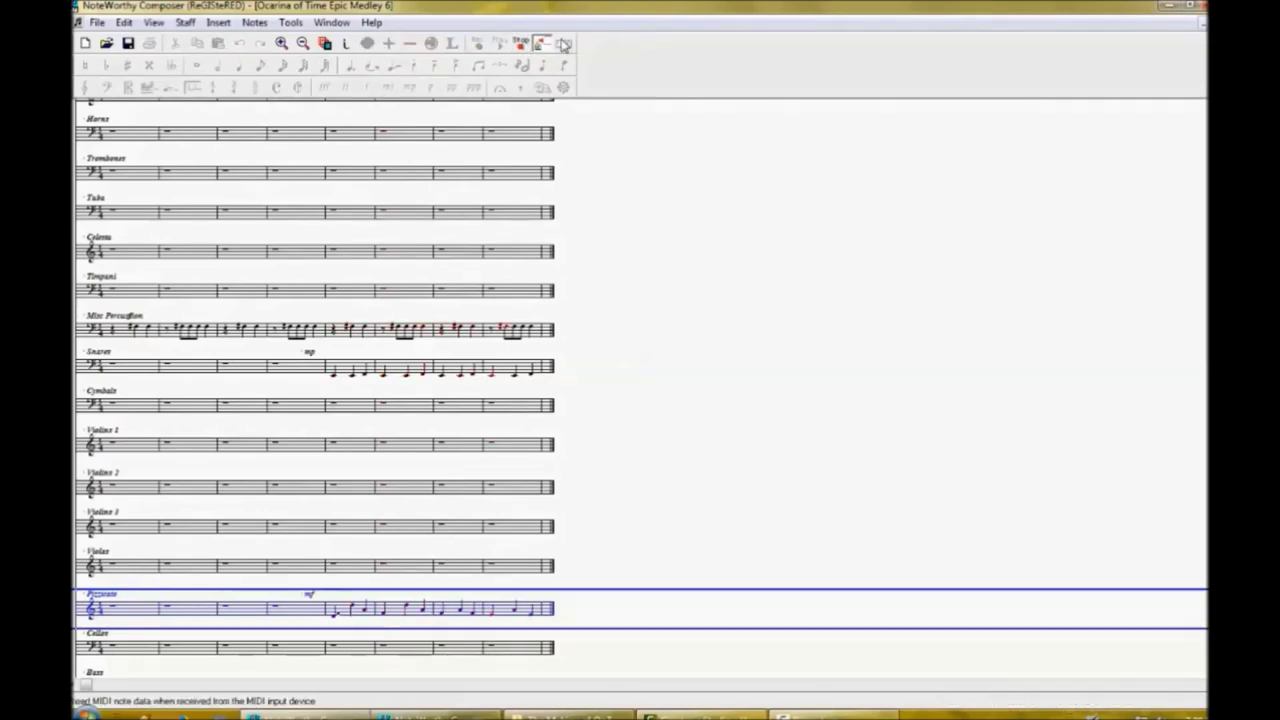
left_click(520, 45)
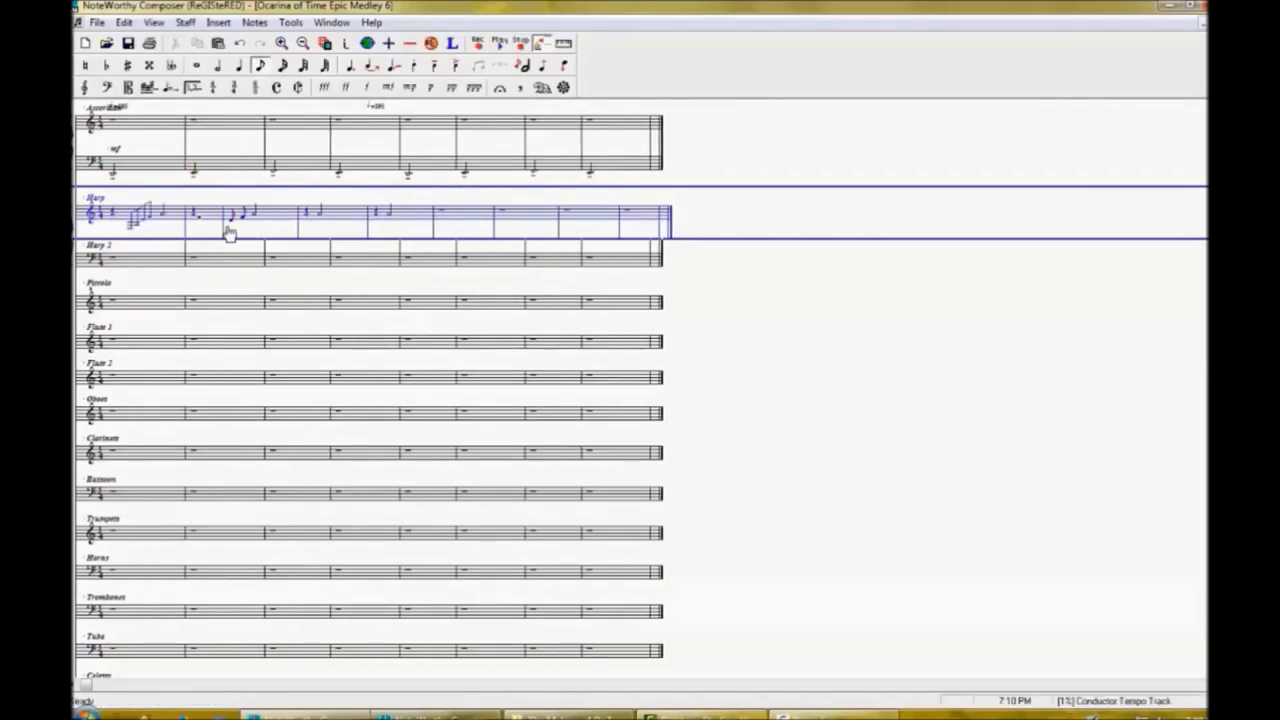
Complete the rising arpeggio in the second bar of the Harp staff, remove the stray barline and play it back.
key("F5")
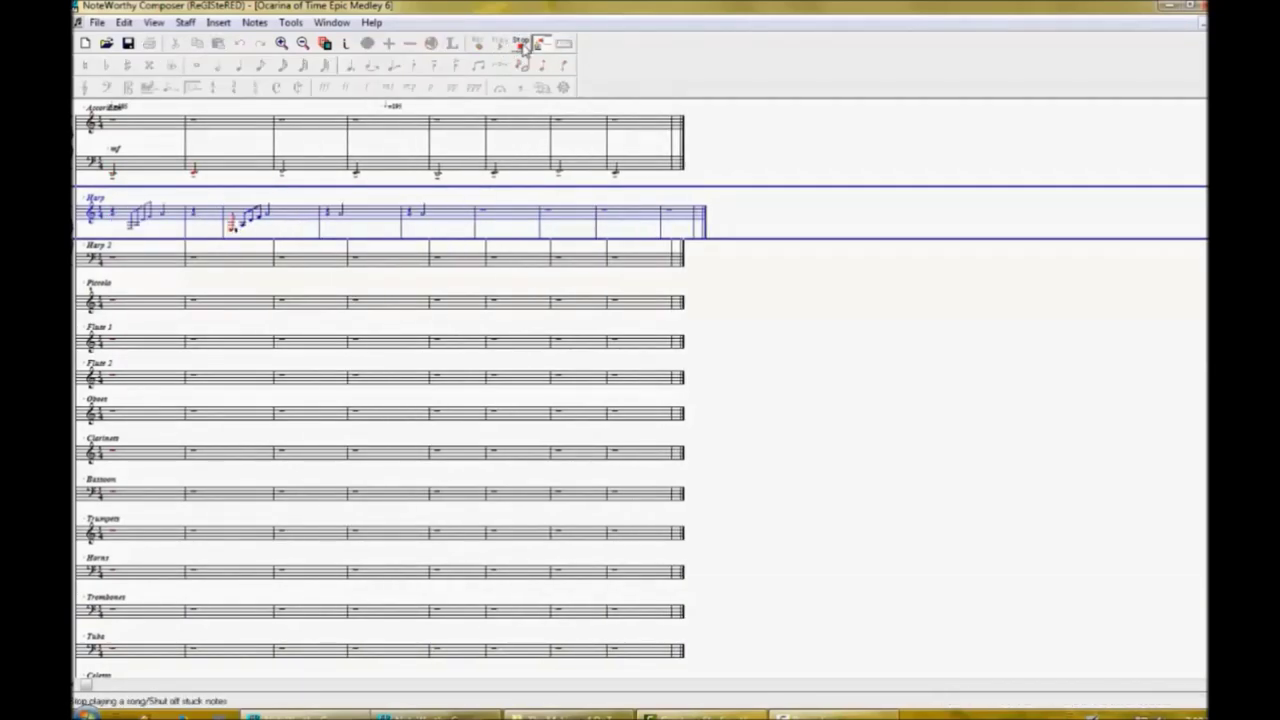
left_click(525, 48)
left_click(228, 224)
key("Delete")
left_click(500, 44)
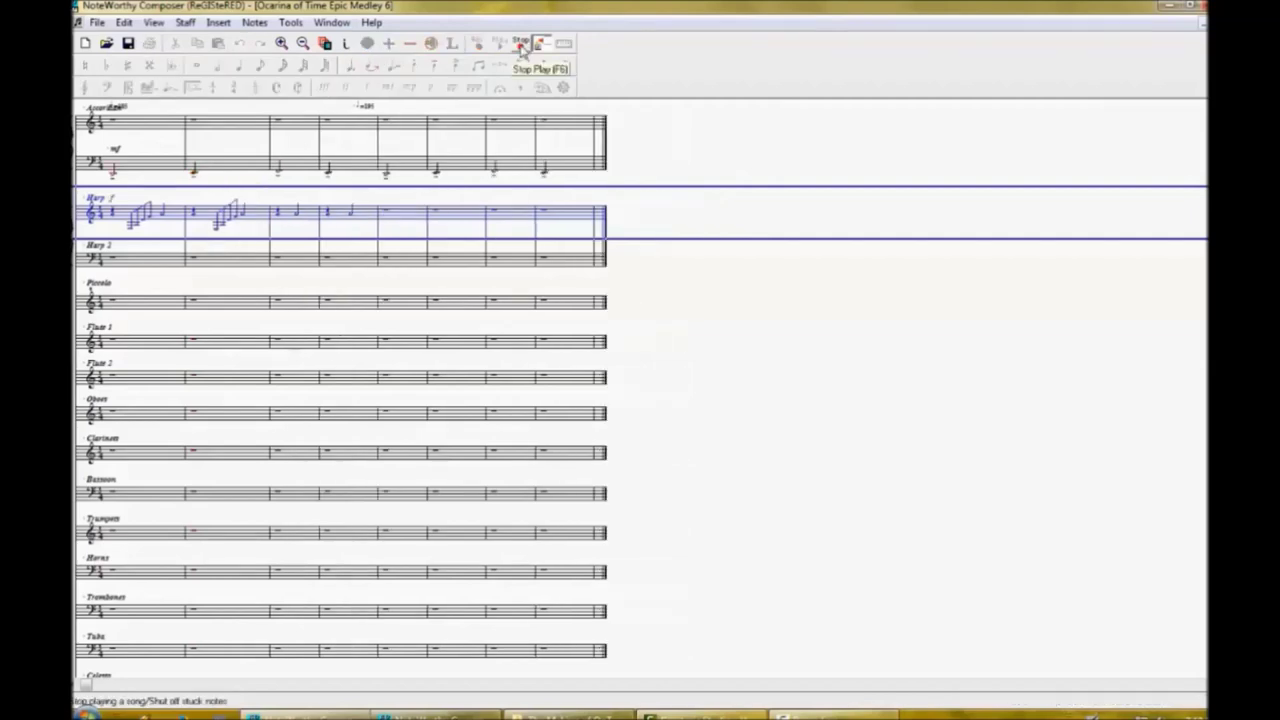
Fill the Harp staff from the third to the eighth bar with rising figures, mark it mf, and play the passage back.
left_click(521, 47)
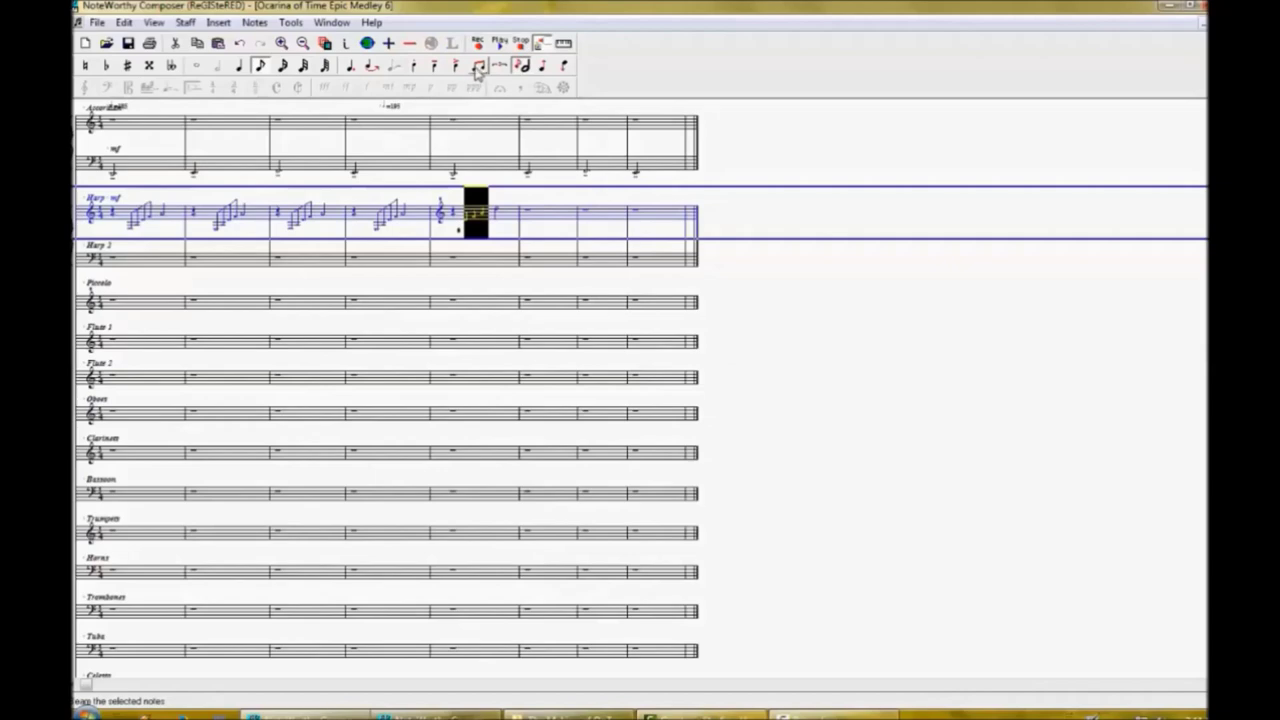
key("space")
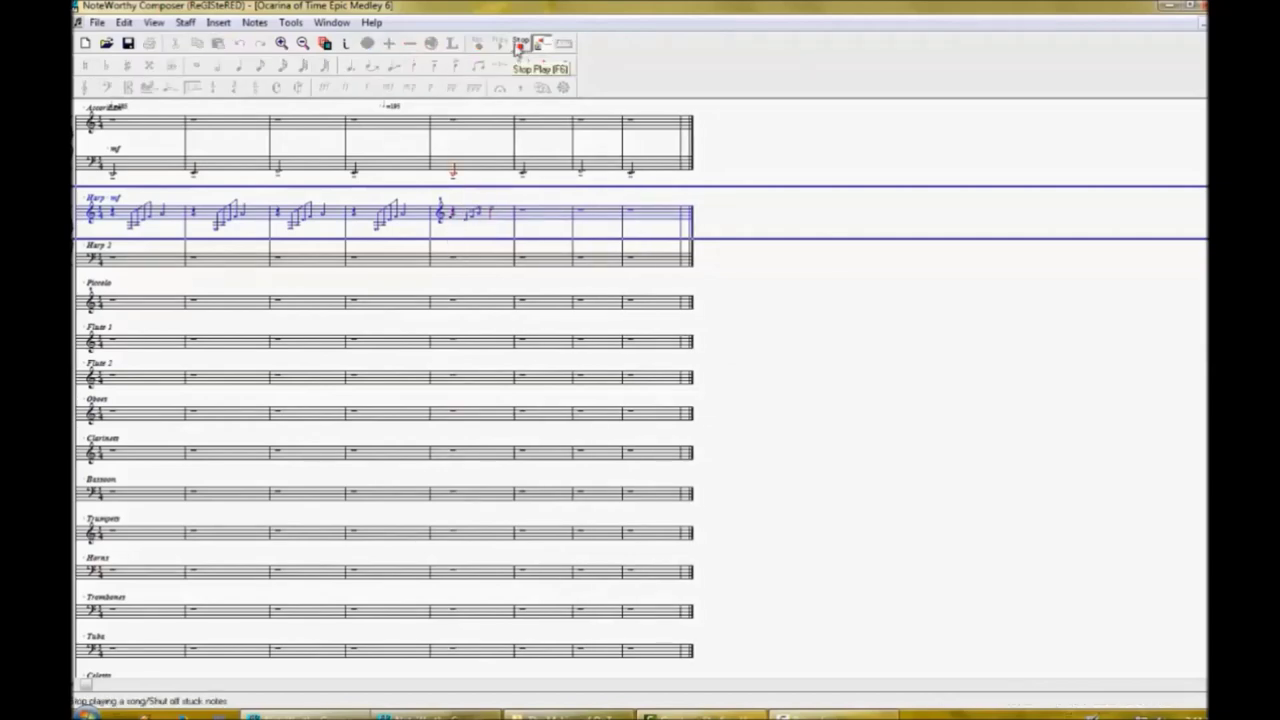
left_click(520, 45)
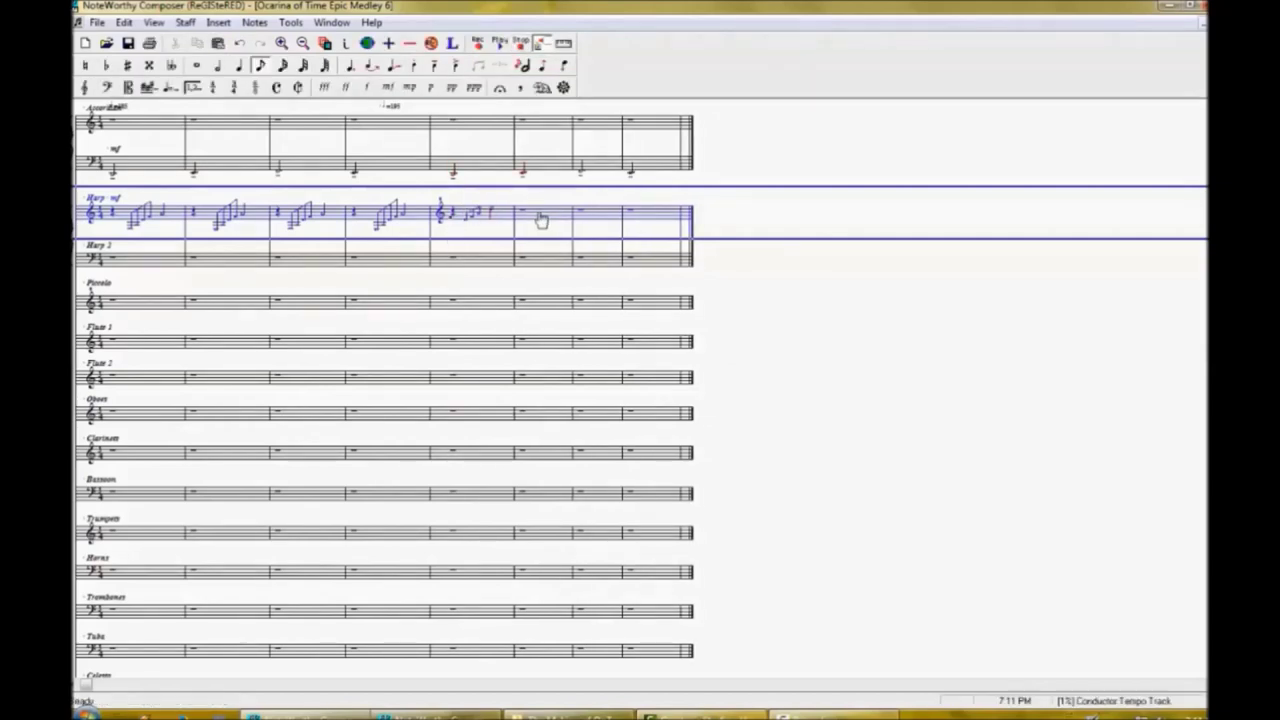
left_click(518, 45)
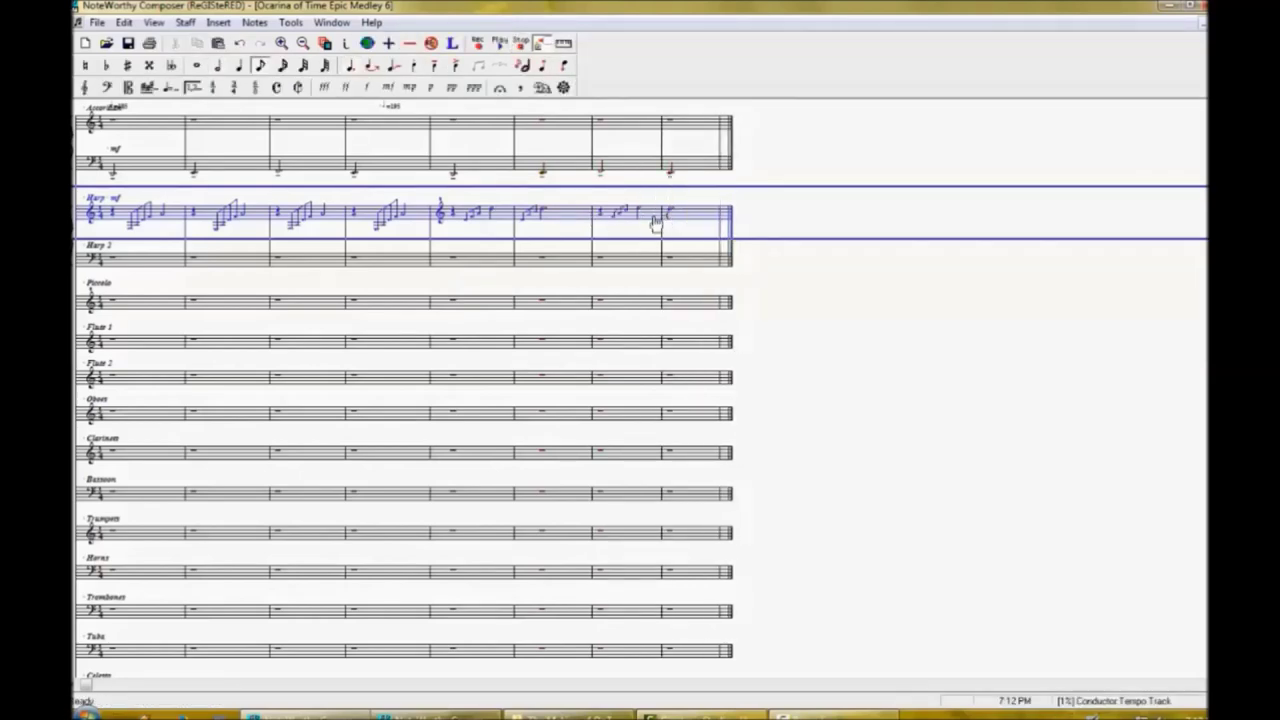
left_click(499, 44)
Write the melody from the ninth bar onward in the Celesta staff and play it back.
key("Return")
key("Page_Down")
key("Return")
key("Return")
key("Return")
key("Return")
key("Return")
key("Return")
key("Return")
key("Return")
key("F5")
left_click(498, 44)
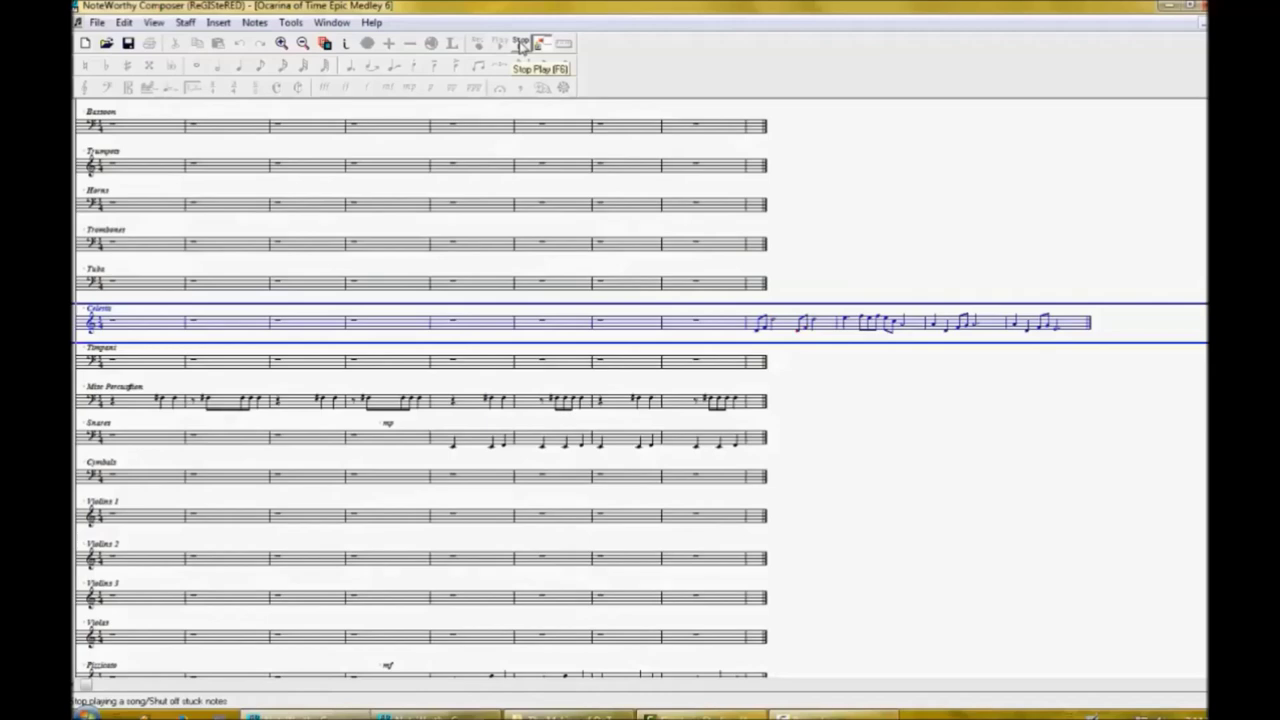
left_click(520, 45)
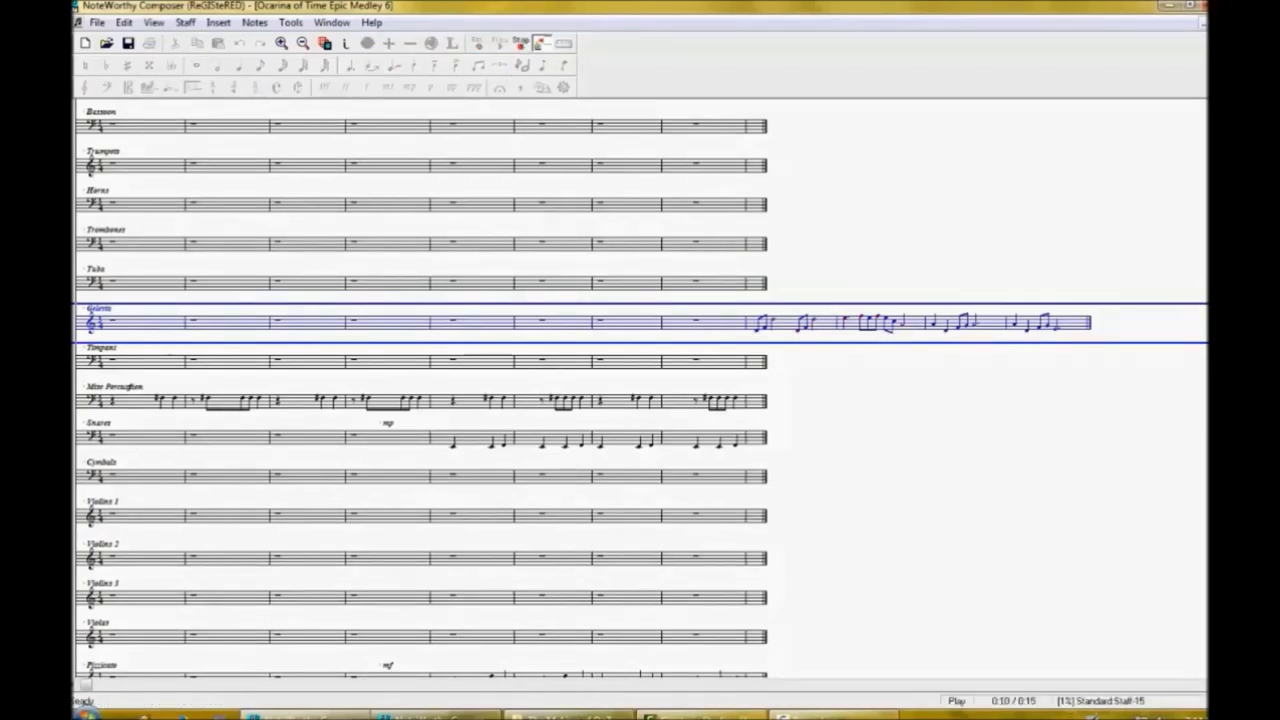
scroll(640, 388, "up", 3)
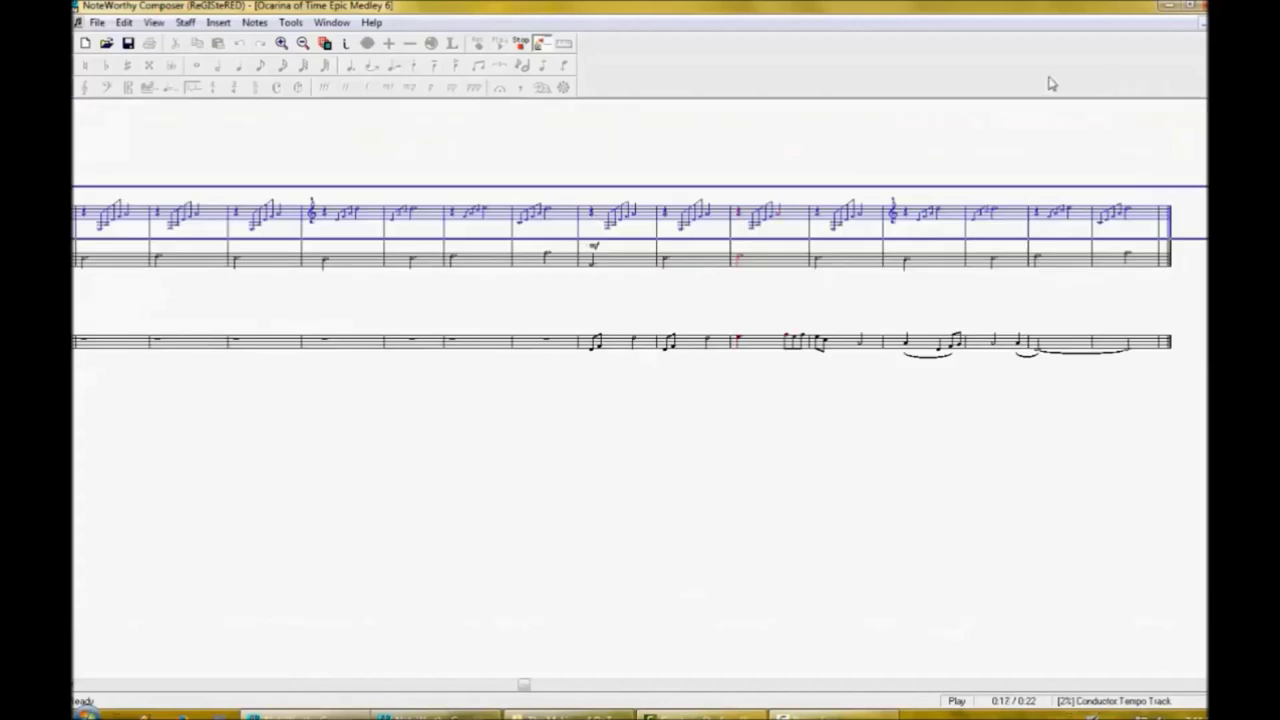
Rework the Harp 2 note at the mf mark where the Ocarina melody enters, checking it by playback.
left_click(520, 46)
left_click(1143, 280)
left_click(500, 44)
left_click(522, 46)
left_click(602, 265)
left_click(500, 45)
left_click(520, 48)
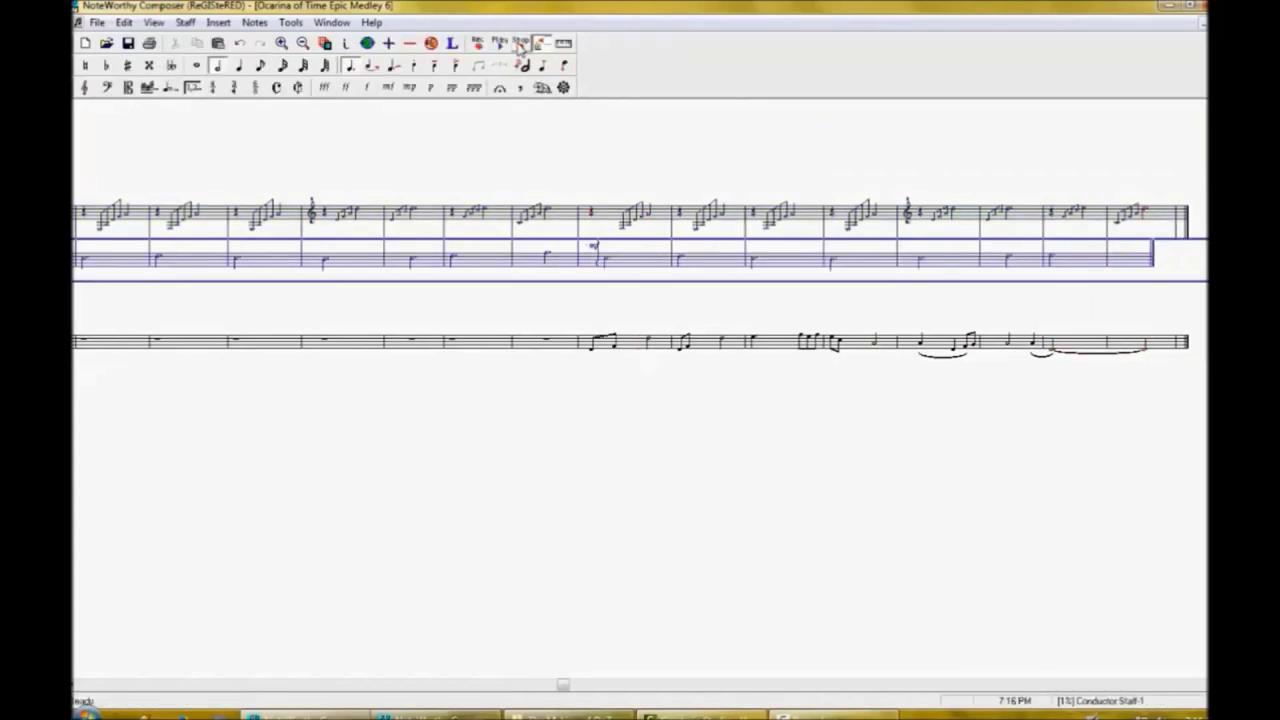
left_click(500, 45)
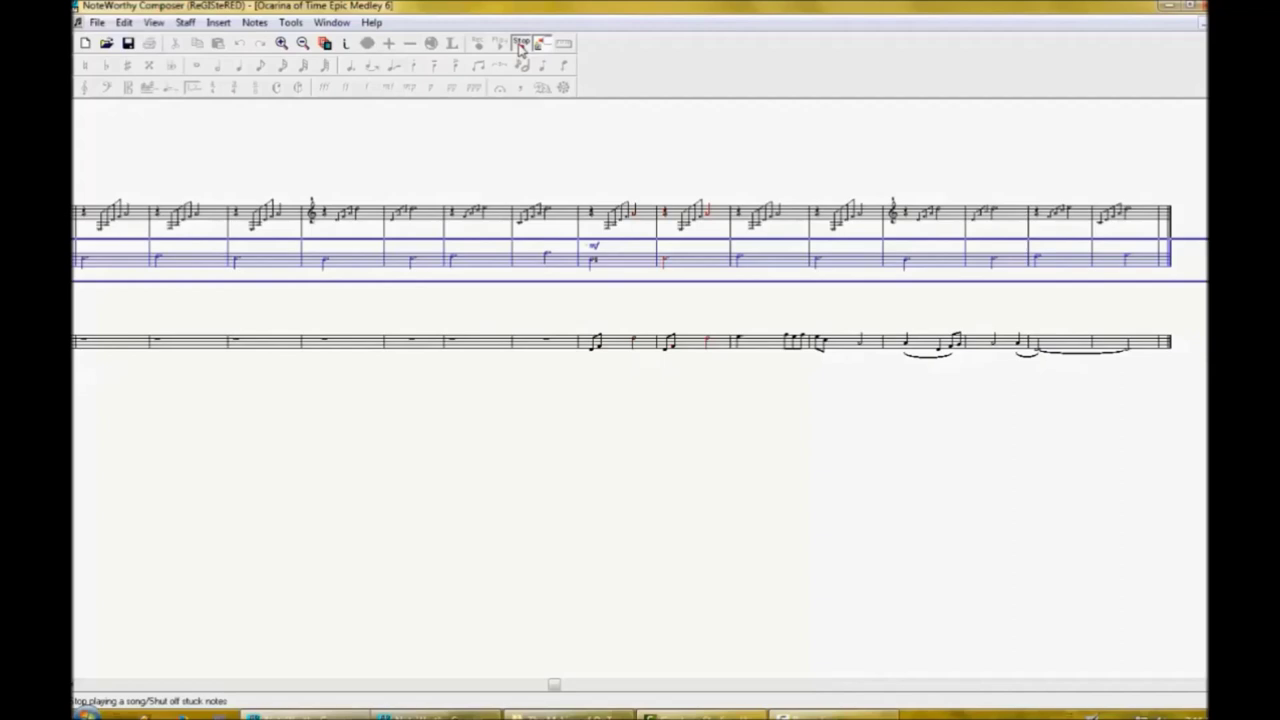
Replace the Harp 2 note in the fifth bar of the Ocarina melody with a higher flatted note and play it back.
left_click(520, 47)
left_click(930, 260)
left_click(500, 45)
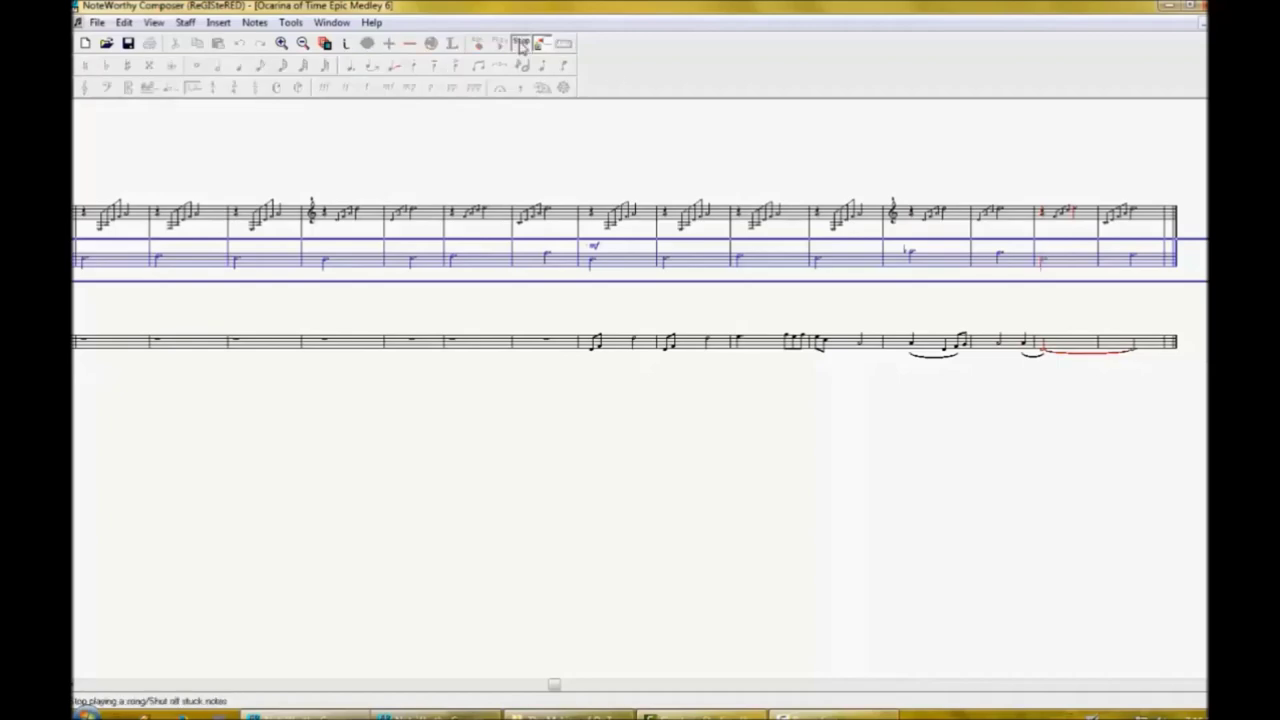
left_click(521, 46)
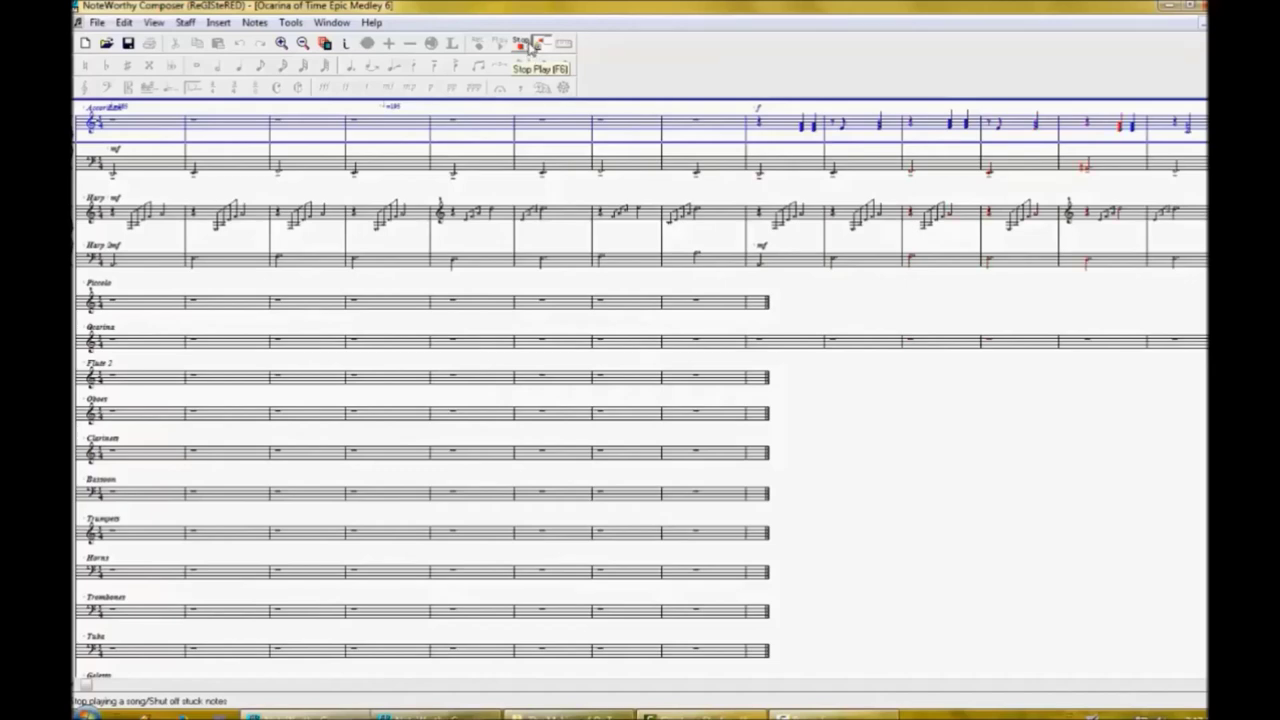
Extend the accordion chords and harp parts past the Ocarina melody, flat the matching Harp 2 notes, play back and save the score.
left_click(533, 45)
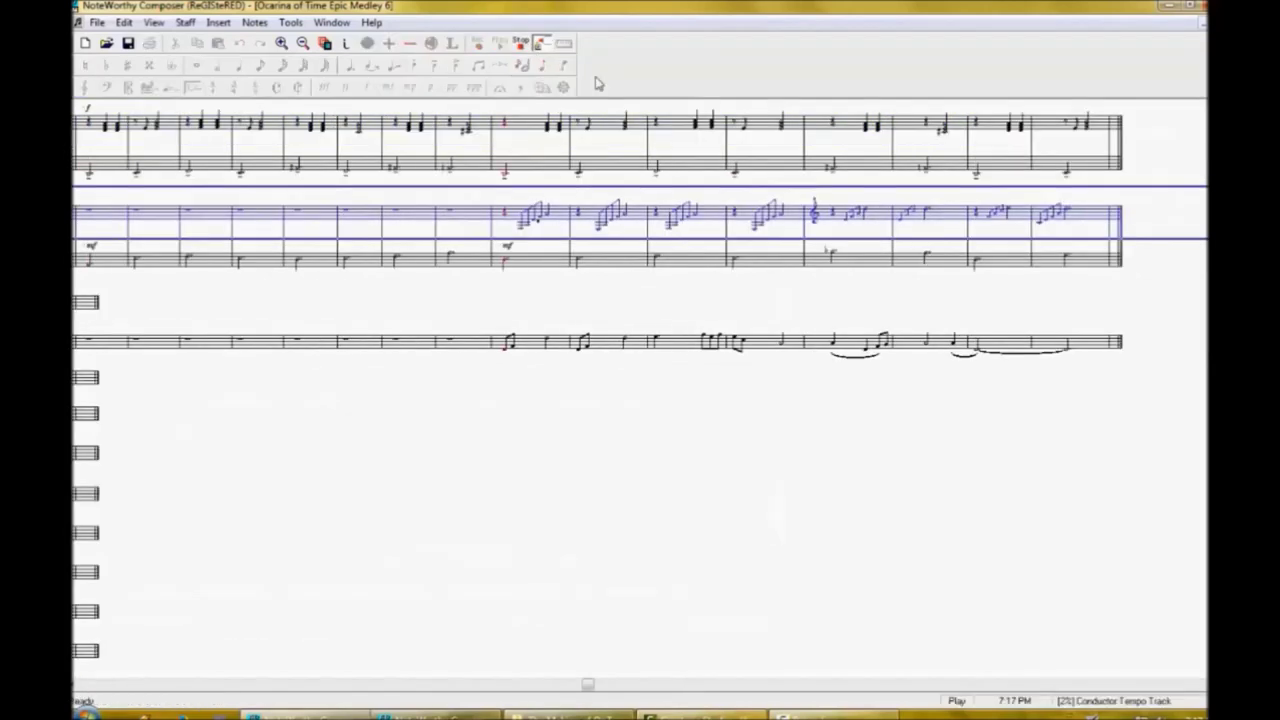
key("F5")
left_click(525, 46)
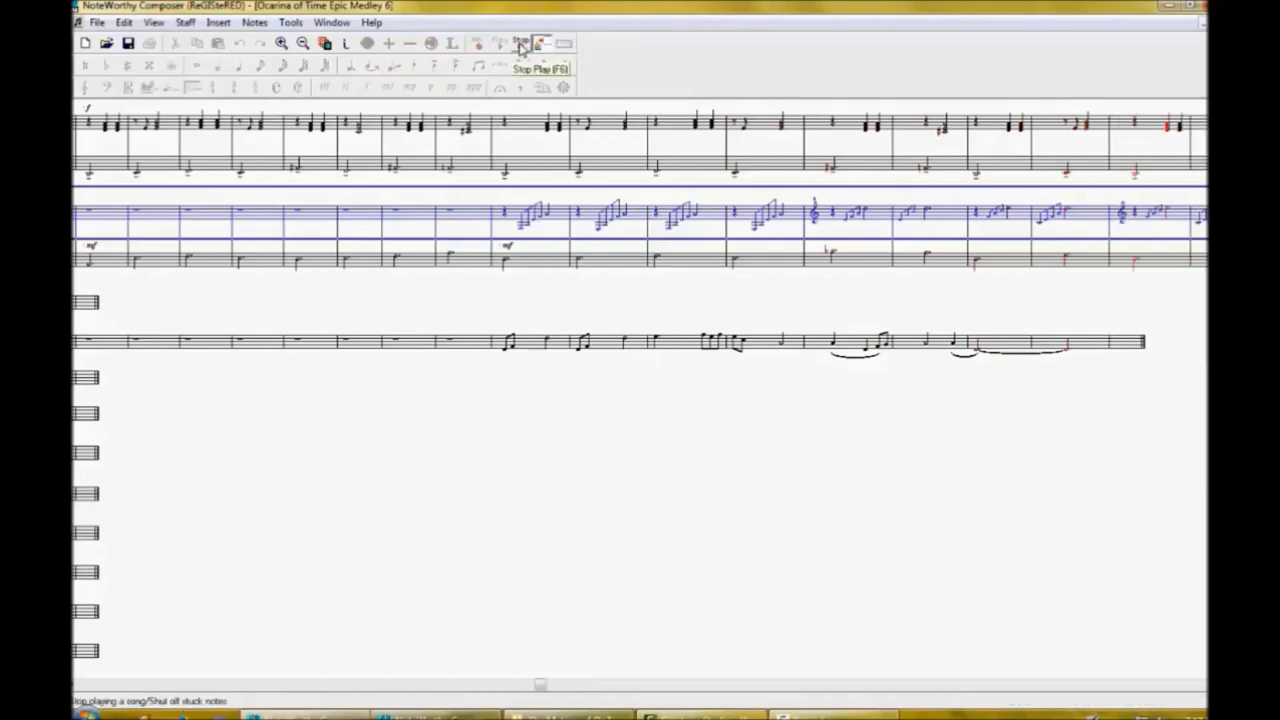
left_click(519, 44)
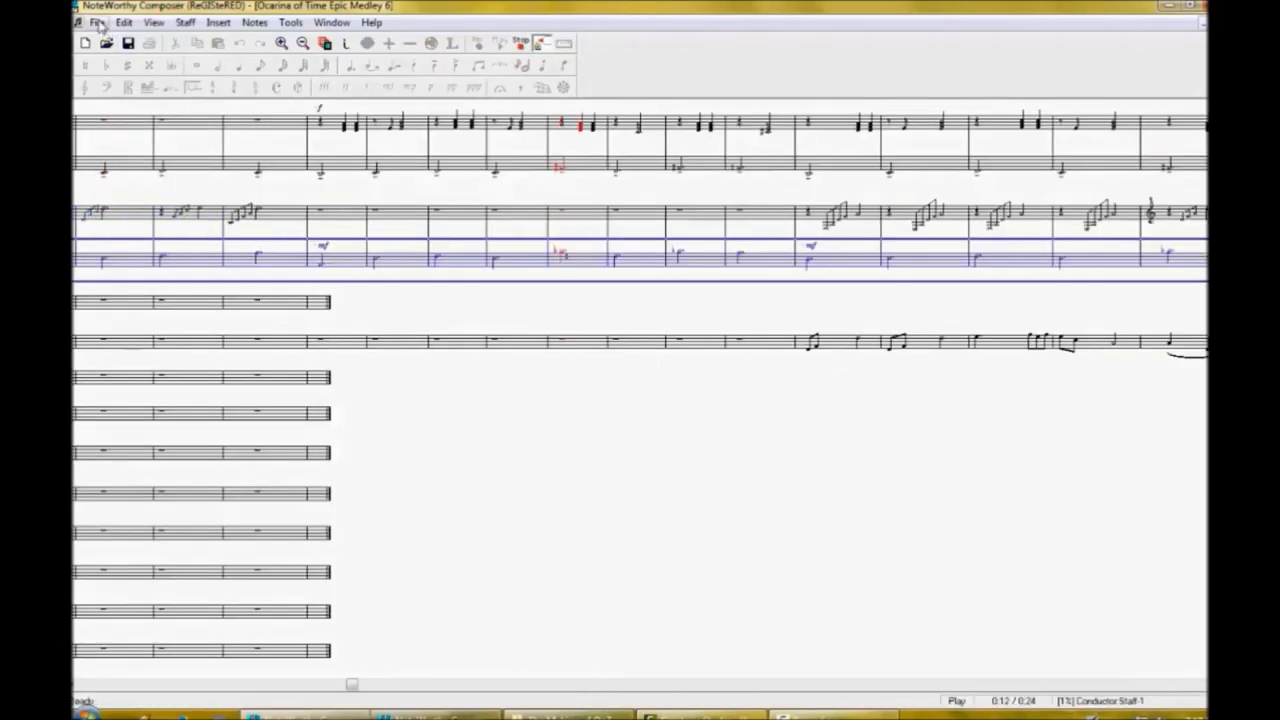
left_click(99, 23)
left_click(121, 85)
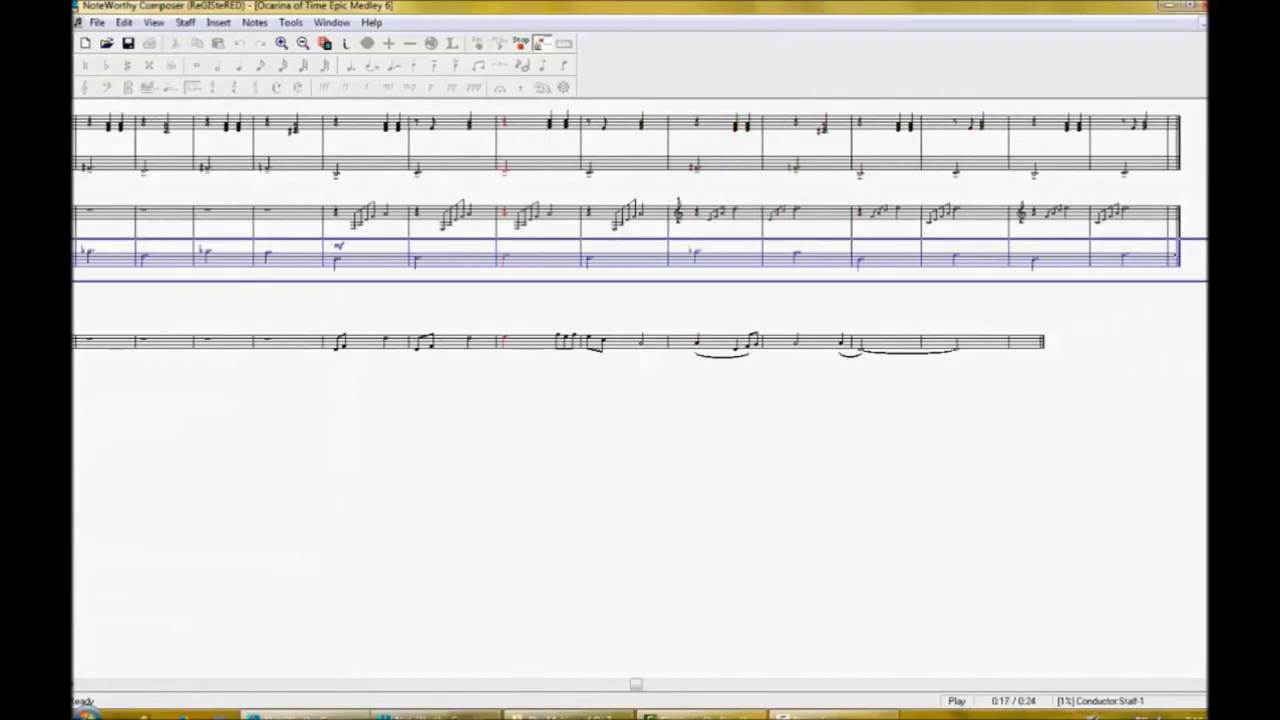
Write the closing accordion chords and continue the Misc Percussion and Snares rhythms, playing each part back.
left_click(521, 44)
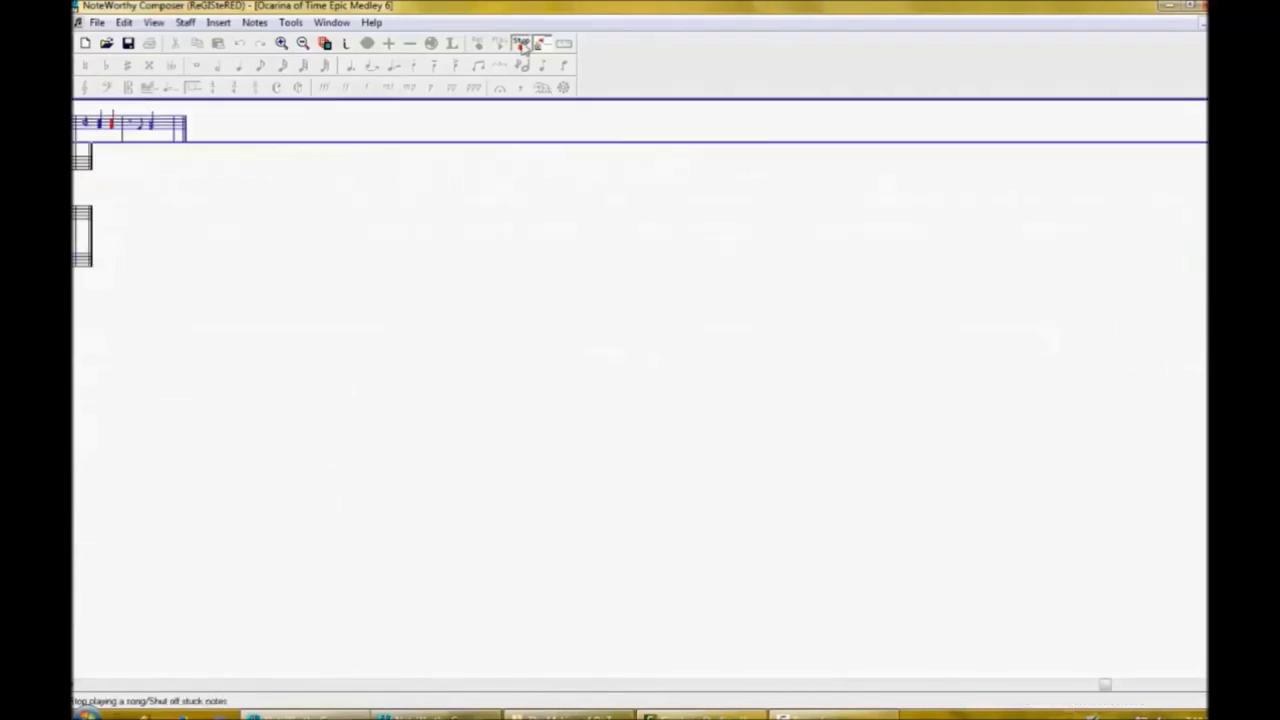
left_click(86, 117)
key("F5")
left_click(114, 186)
left_click(521, 44)
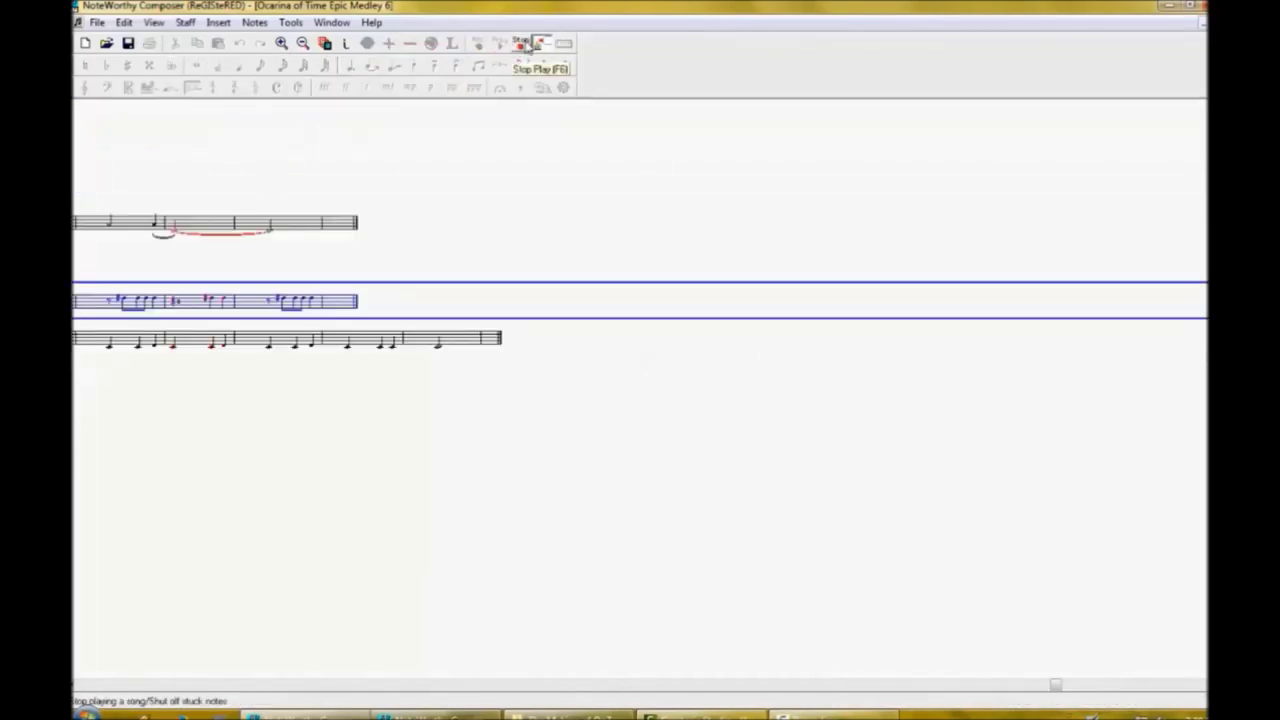
left_click(529, 46)
Double the Celesta melody in the Oboes staff over the accordion chord section, play it back and save the score.
key("space")
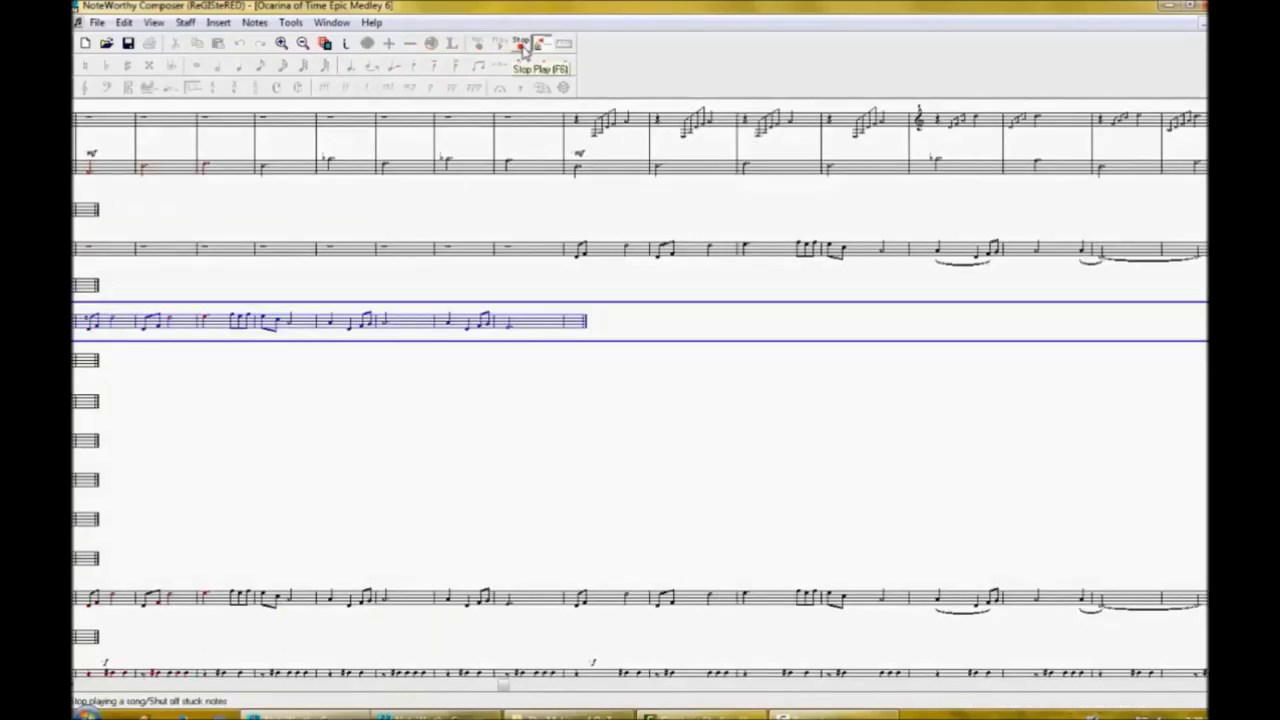
left_click(524, 50)
left_click(97, 22)
left_click(123, 86)
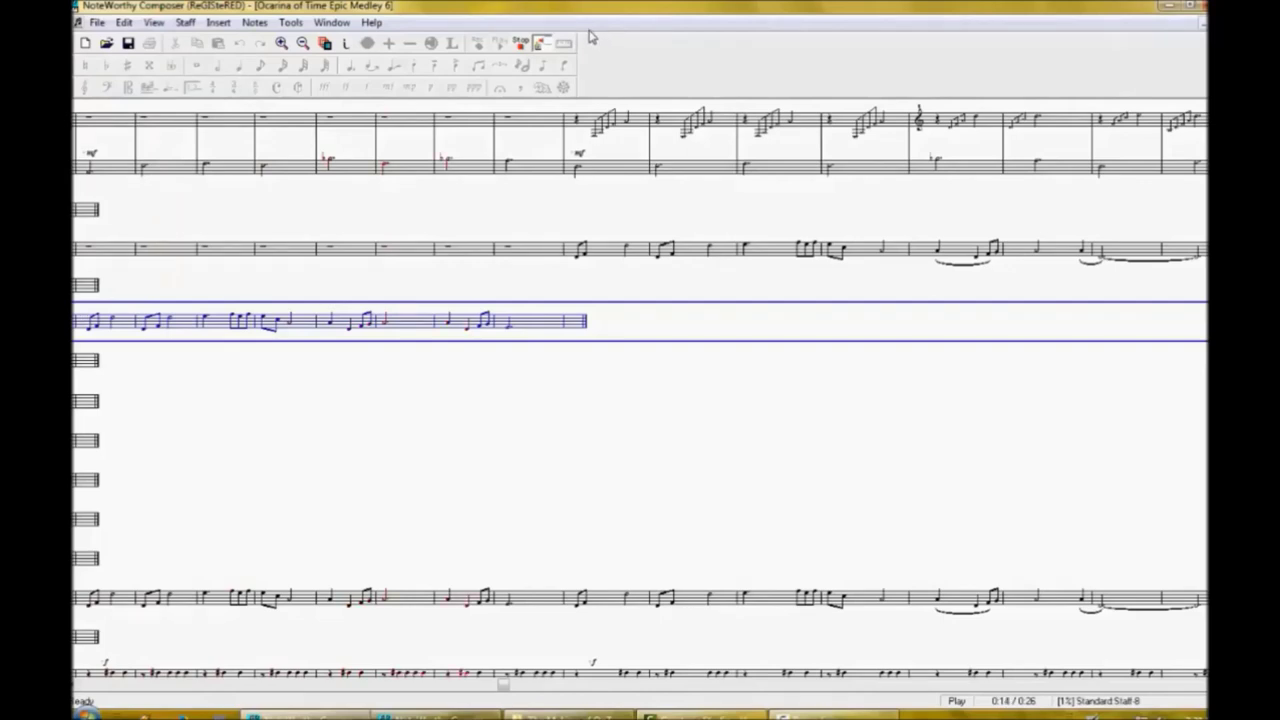
Play back the expanded score and examine the staves through the fully orchestrated sections.
left_click(623, 255)
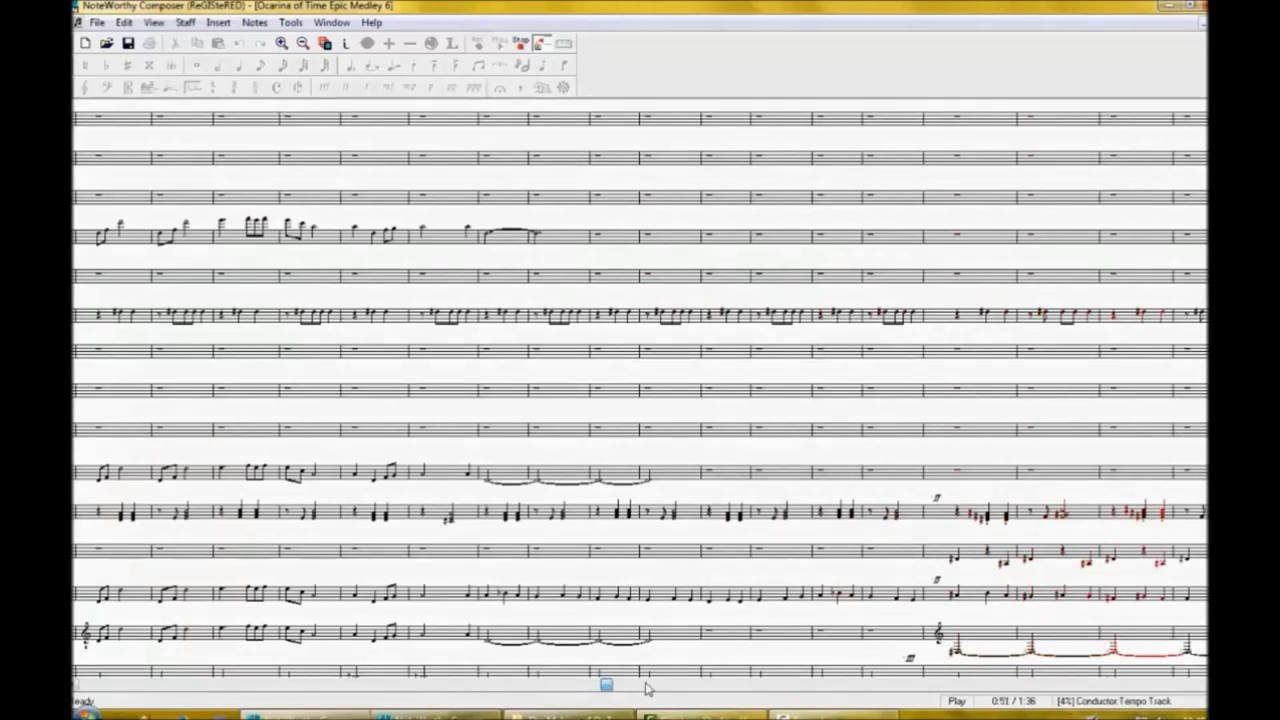
left_click(472, 530)
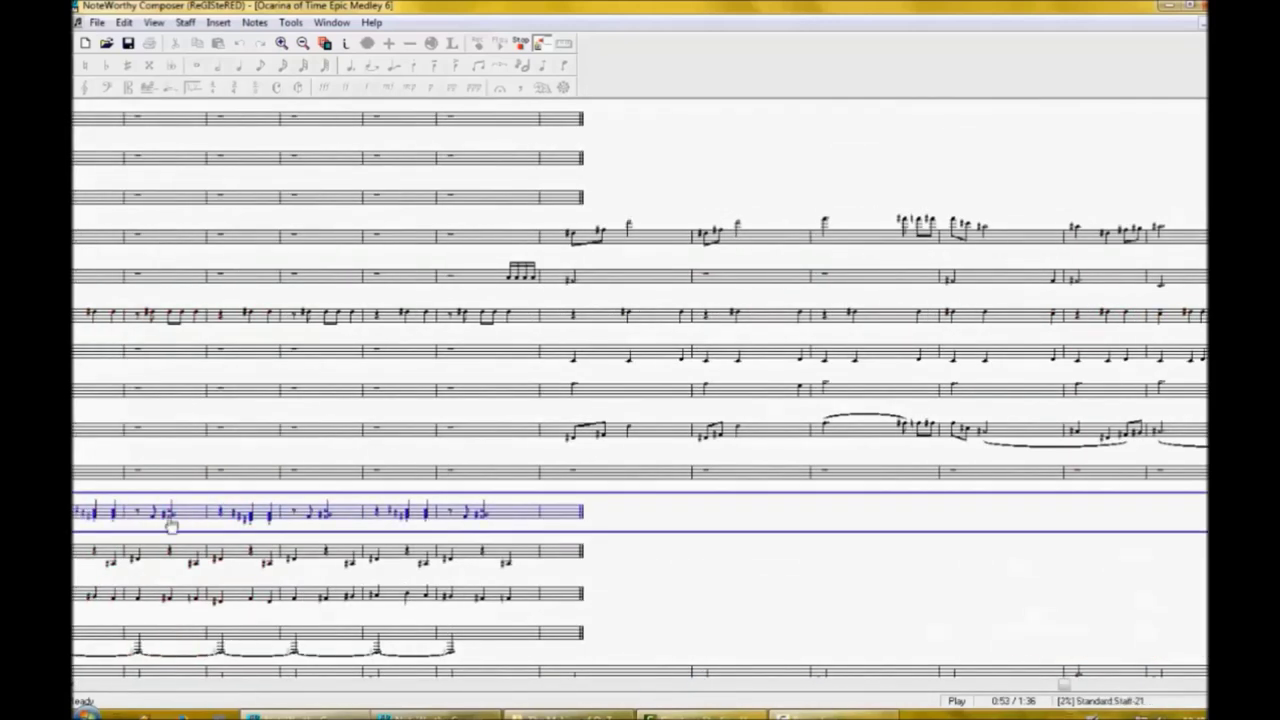
left_click(455, 566)
key("ctrl+a")
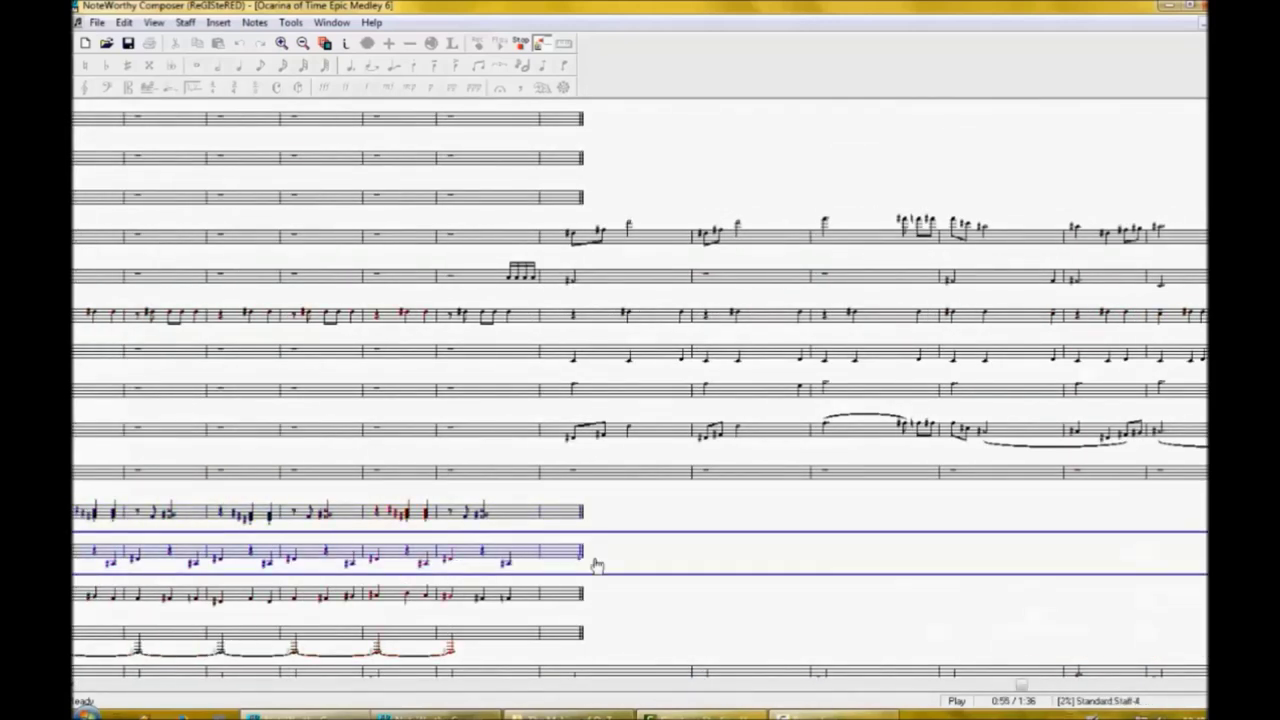
left_click(646, 249)
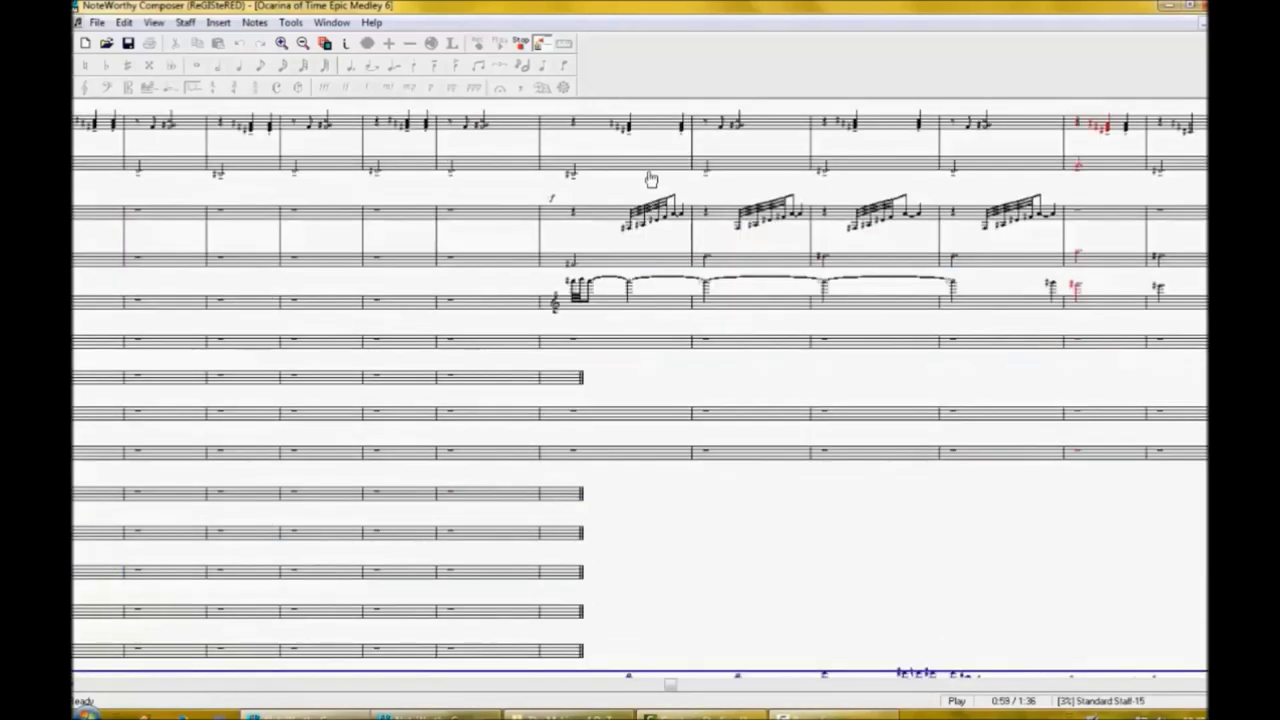
left_click(612, 305)
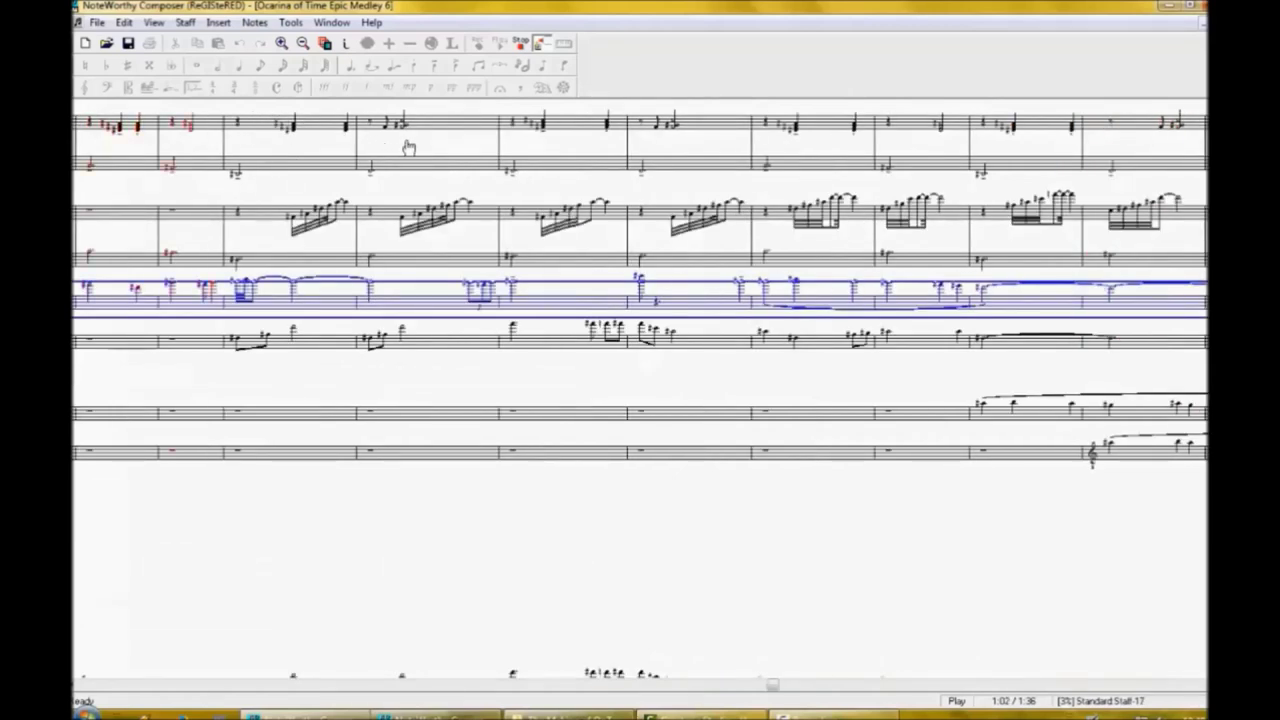
left_click(522, 46)
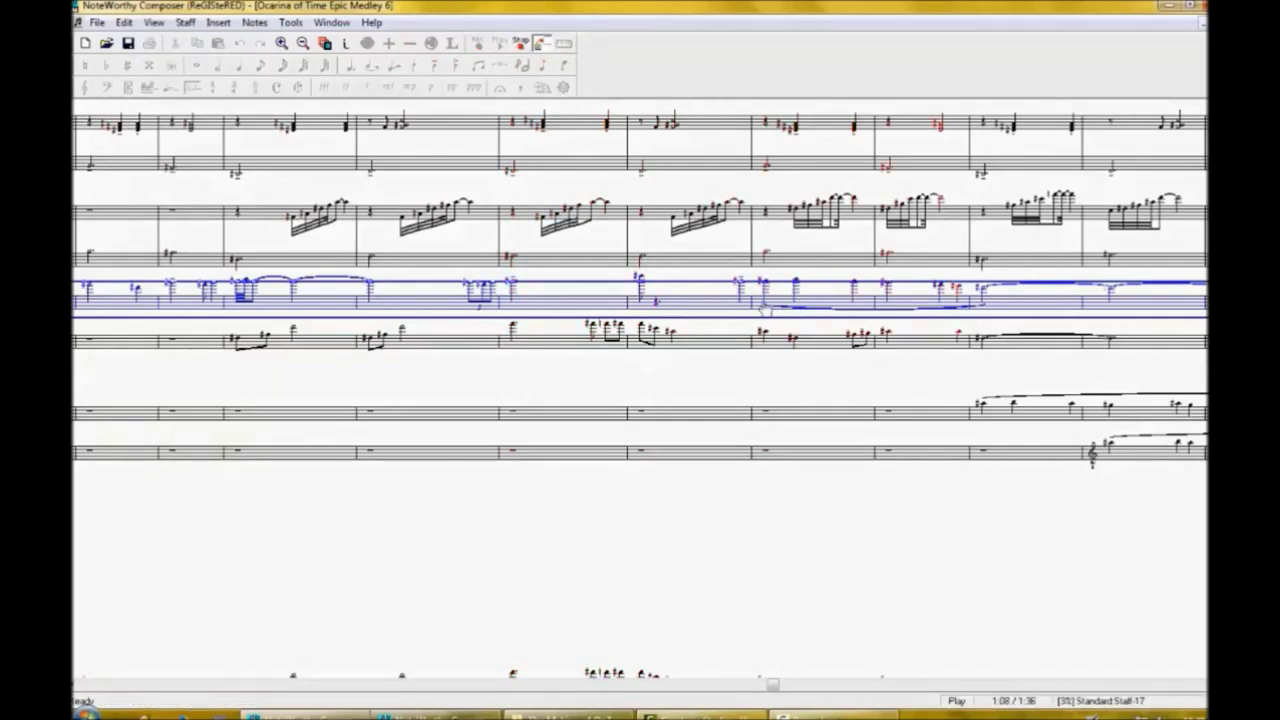
left_click(990, 418)
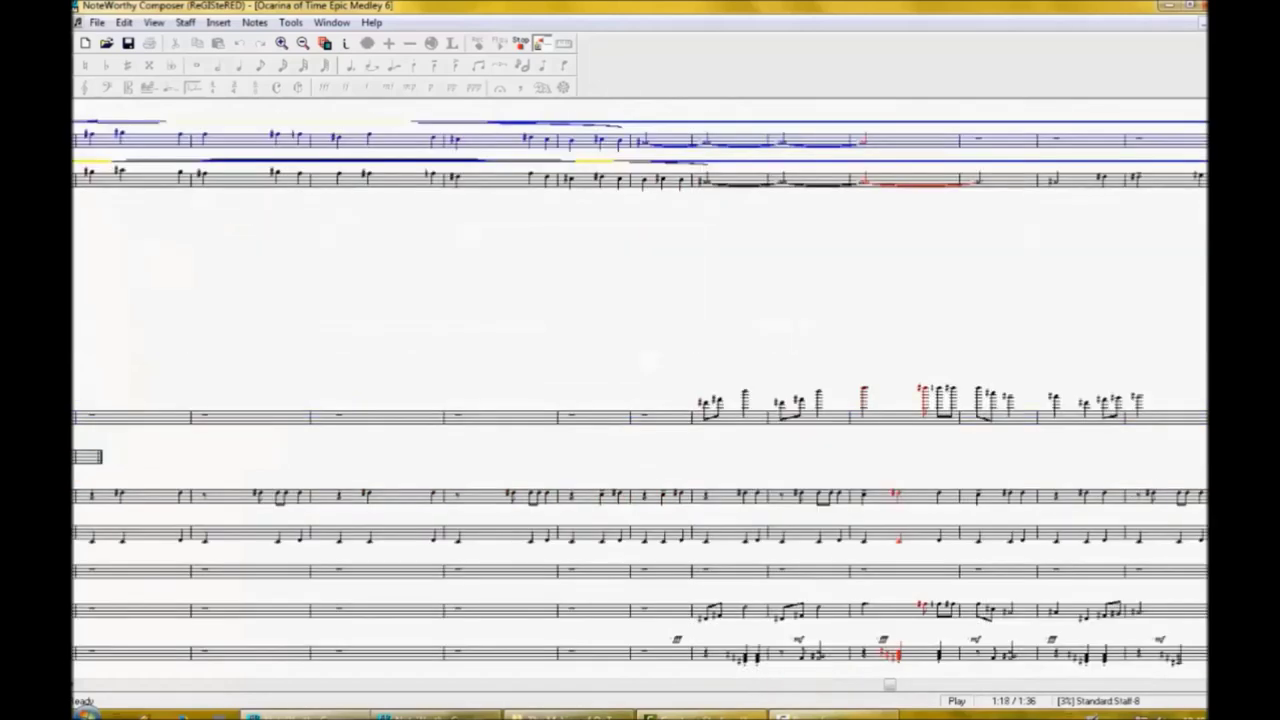
left_click(1042, 436)
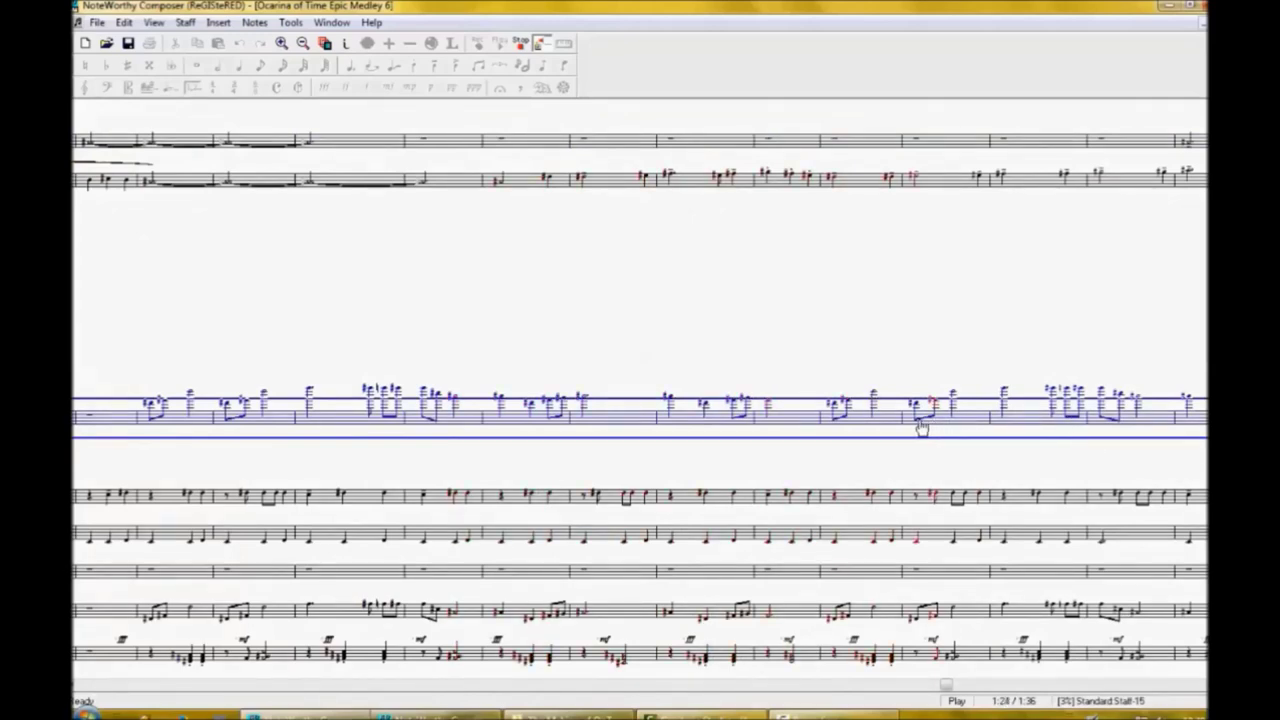
left_click(521, 43)
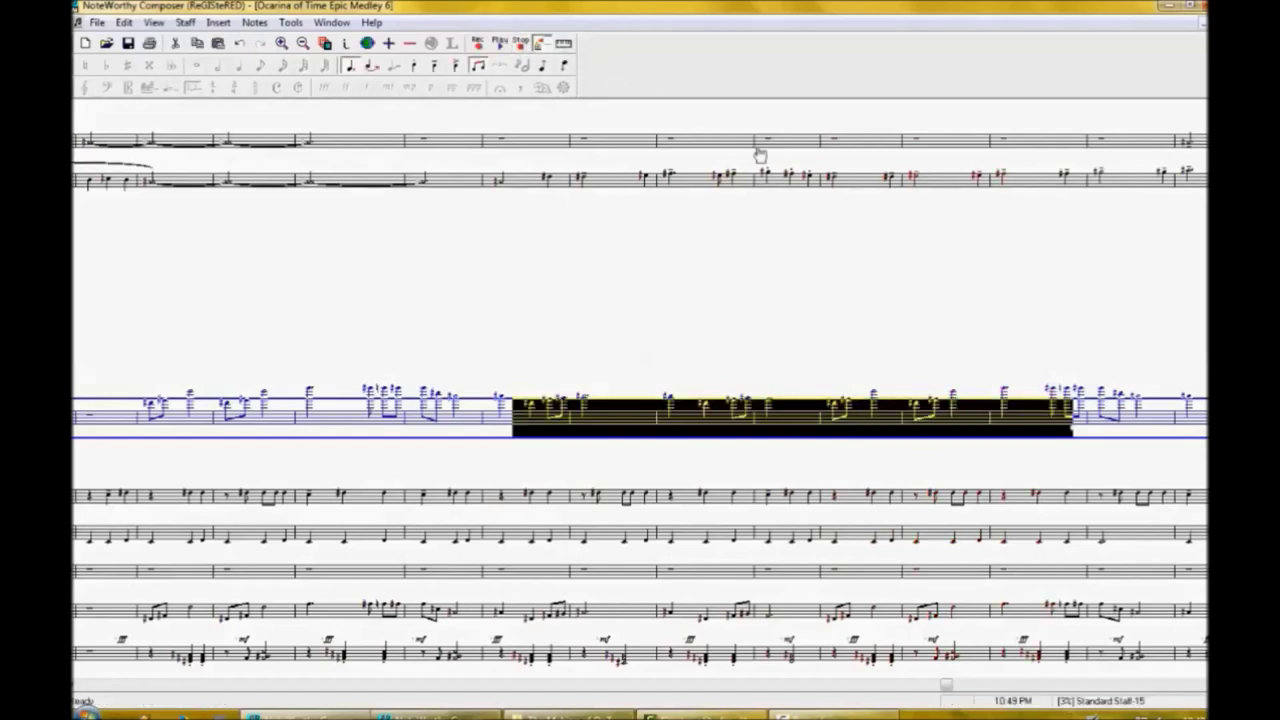
left_click(815, 178)
left_click(500, 43)
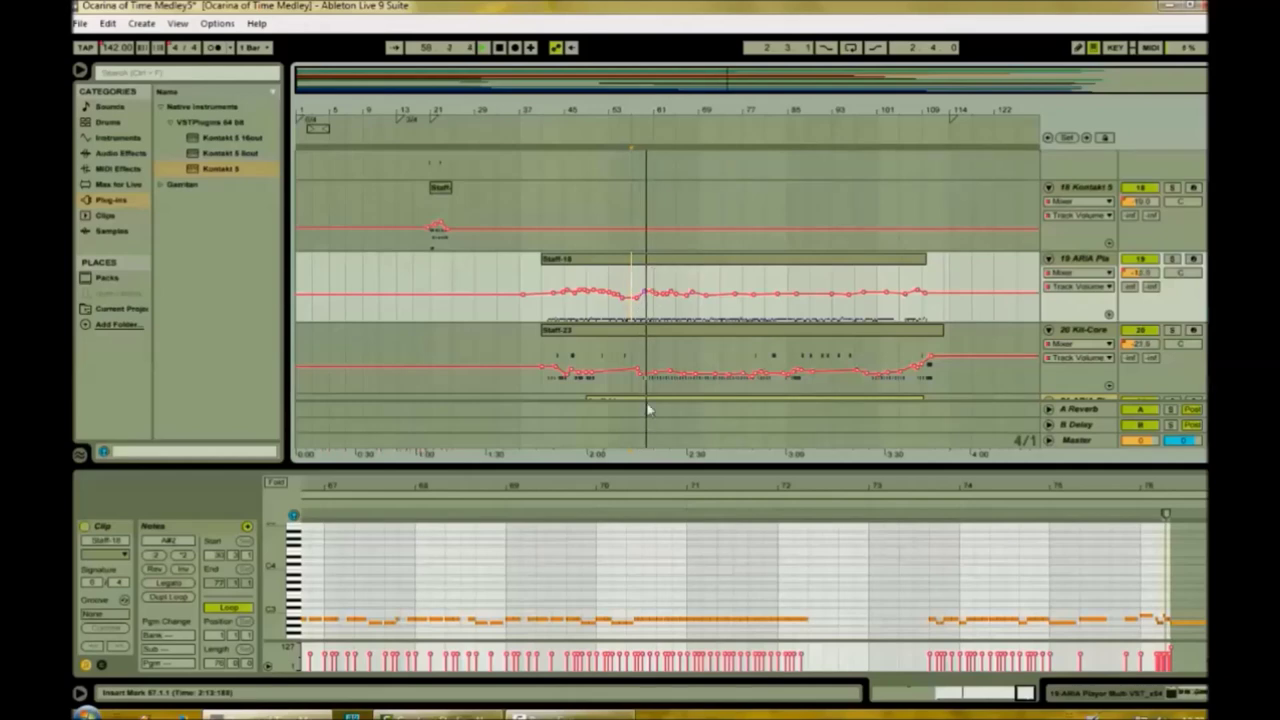
In Ableton Live, adjust the volume automation points of ARIA Player tracks 21 and 19 while the medley plays.
scroll(660, 350, "down", 2)
left_click(659, 370)
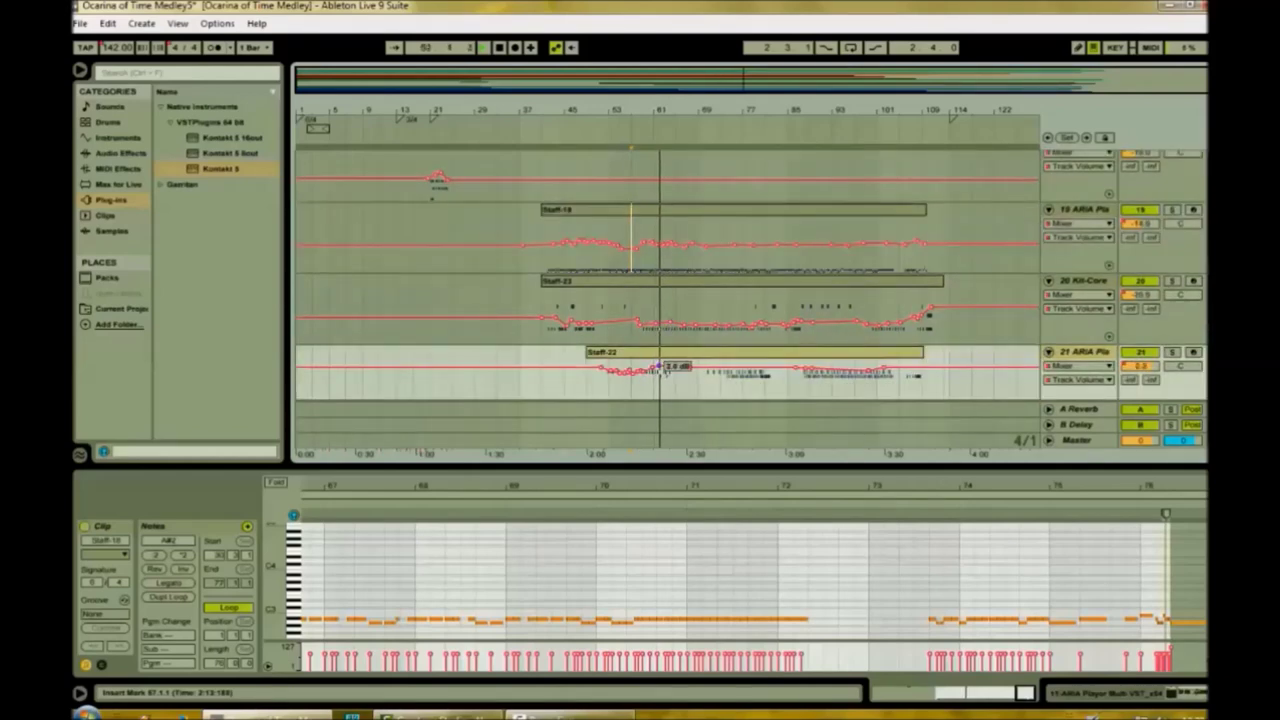
left_click(697, 245)
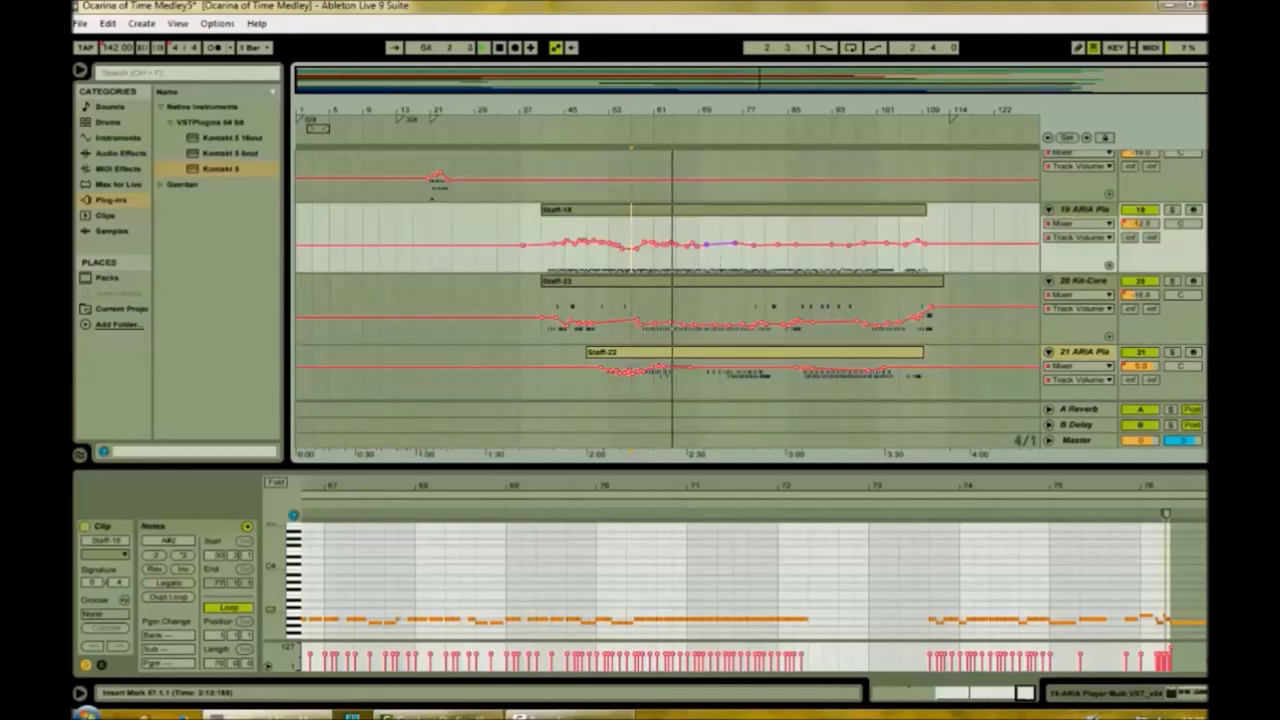
left_click(500, 47)
Select the notes of the Staff-22 clip on track 21 and move them up in pitch.
left_click(652, 353)
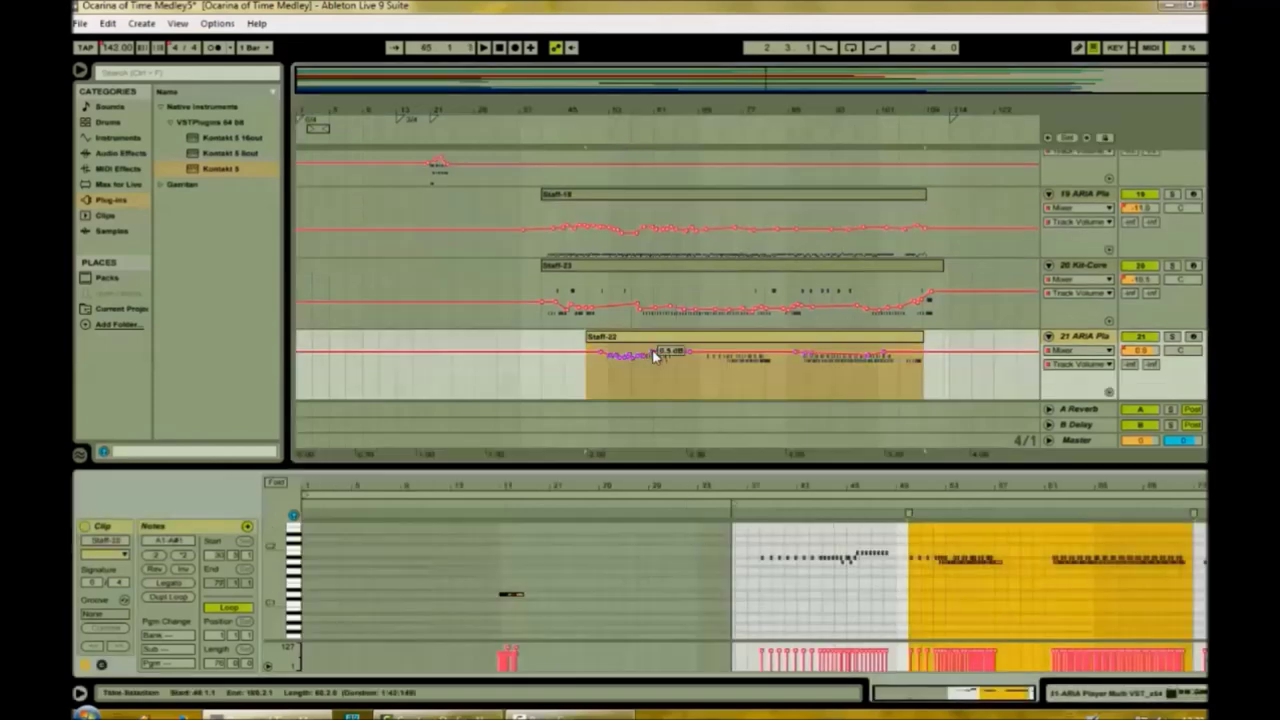
left_click_drag(743, 567, 1196, 558)
key("Up")
key("Up")
key("Up")
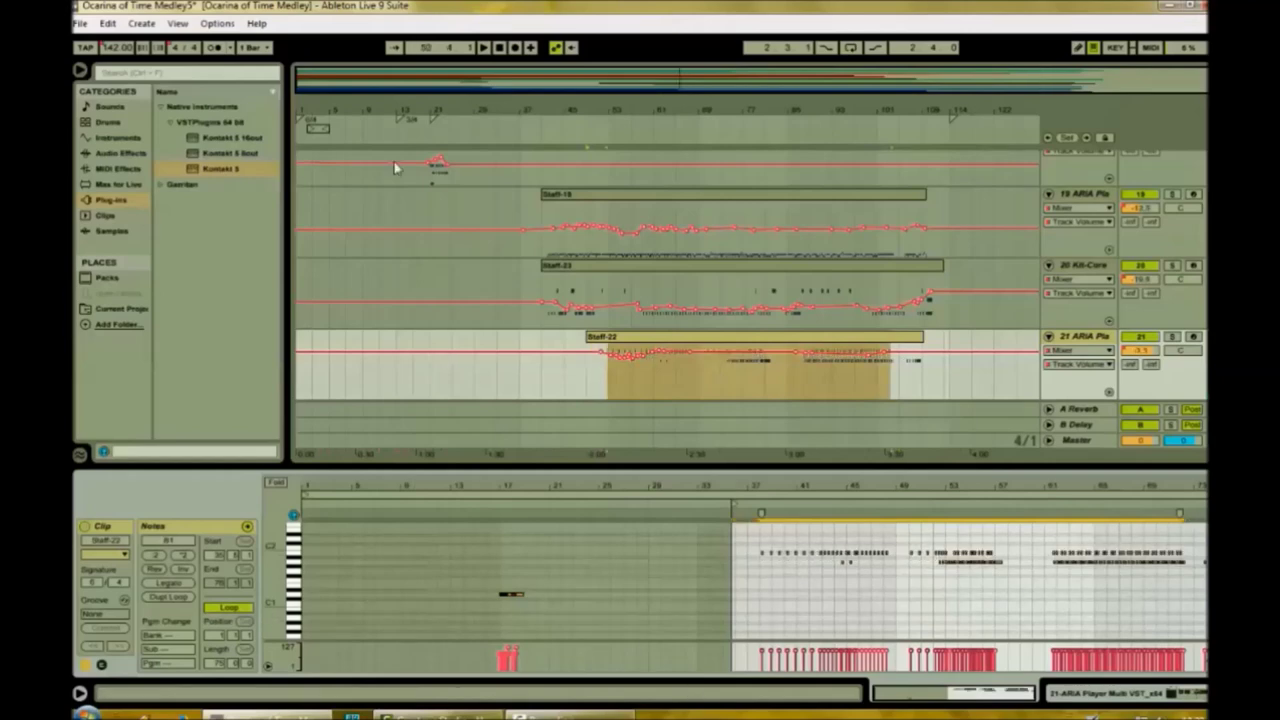
key("Down")
key("Up")
key("Up")
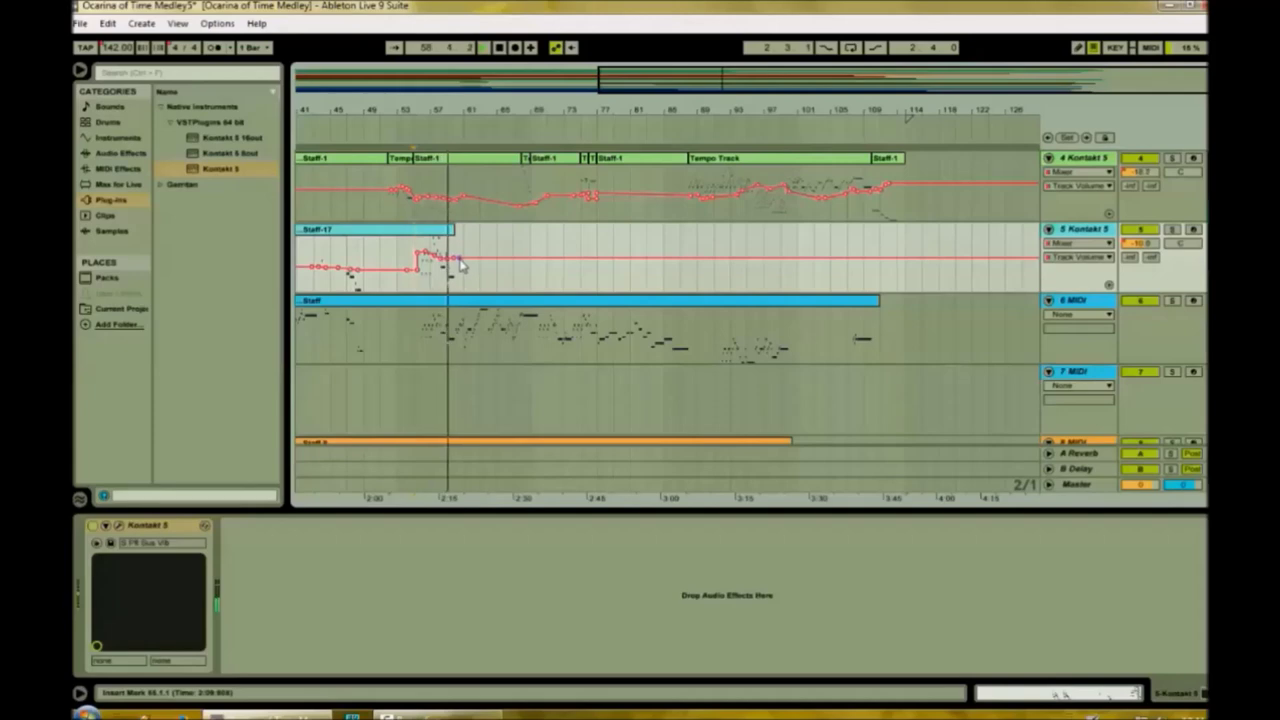
Raise the volume automation of track 6 ARIA Player from about bar 54 and select the passage starting at bar 57.
left_click(500, 48)
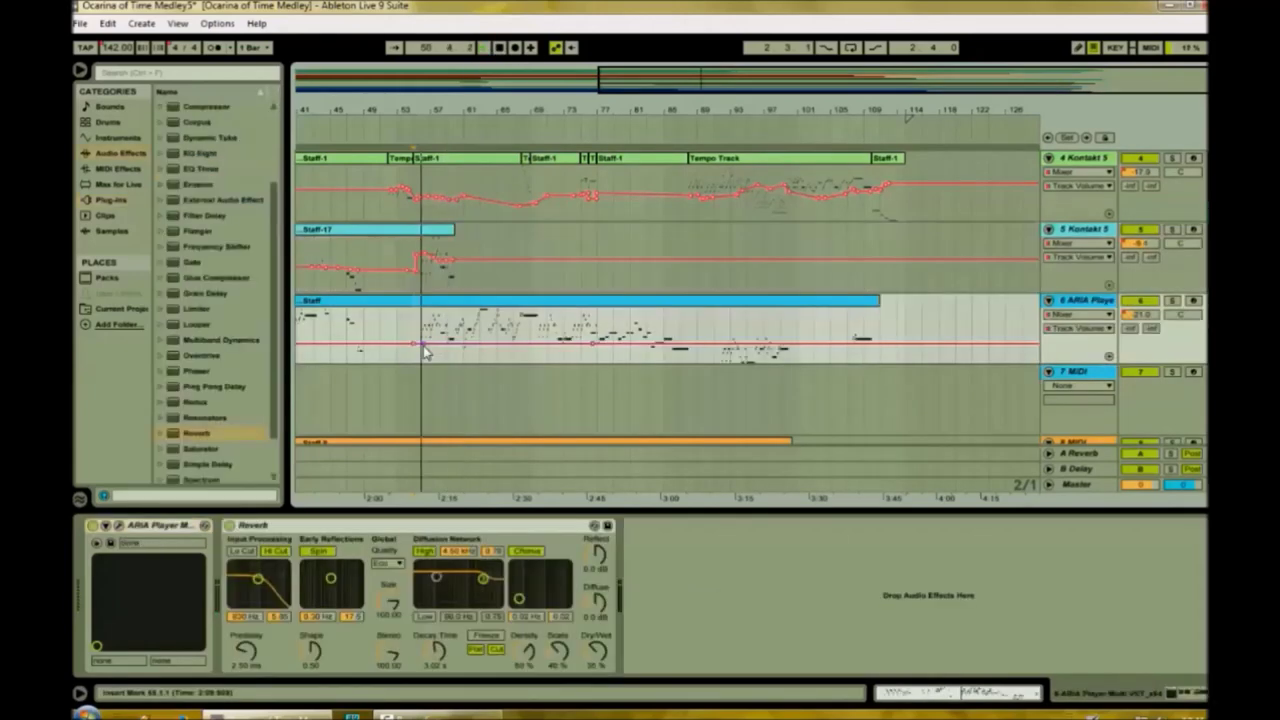
left_click_drag(424, 346, 428, 327)
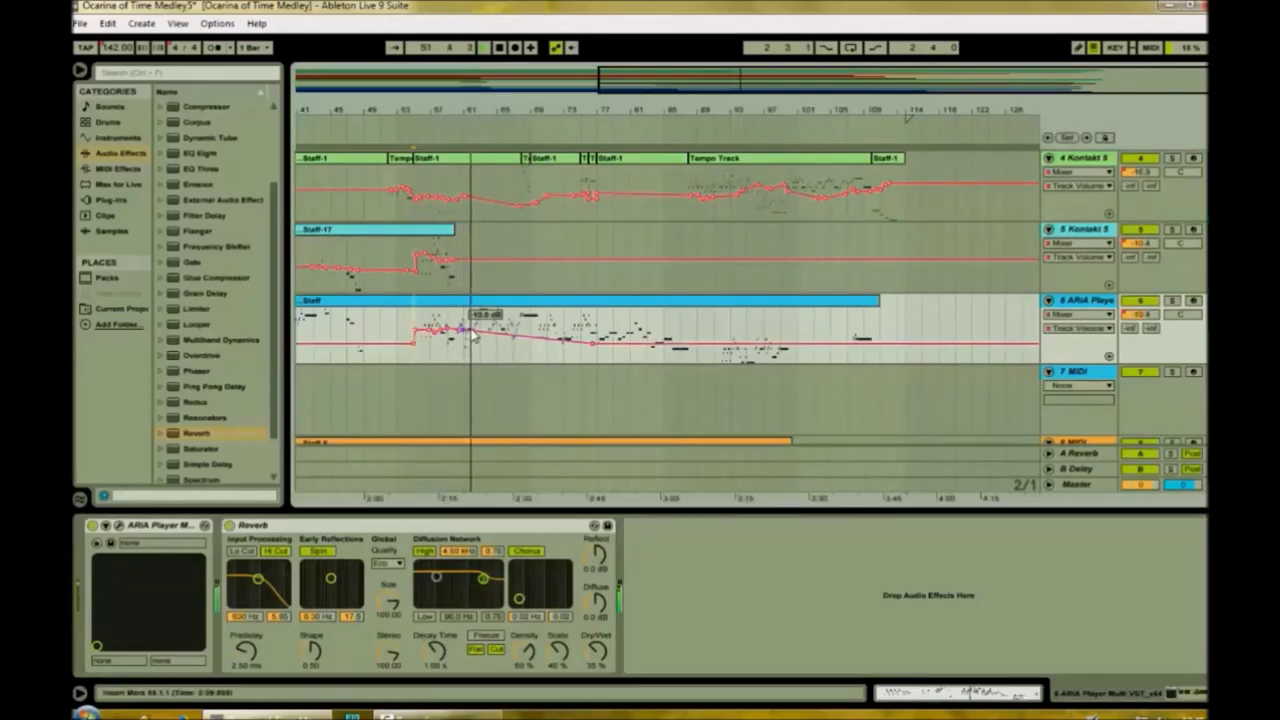
left_click_drag(483, 355, 447, 340)
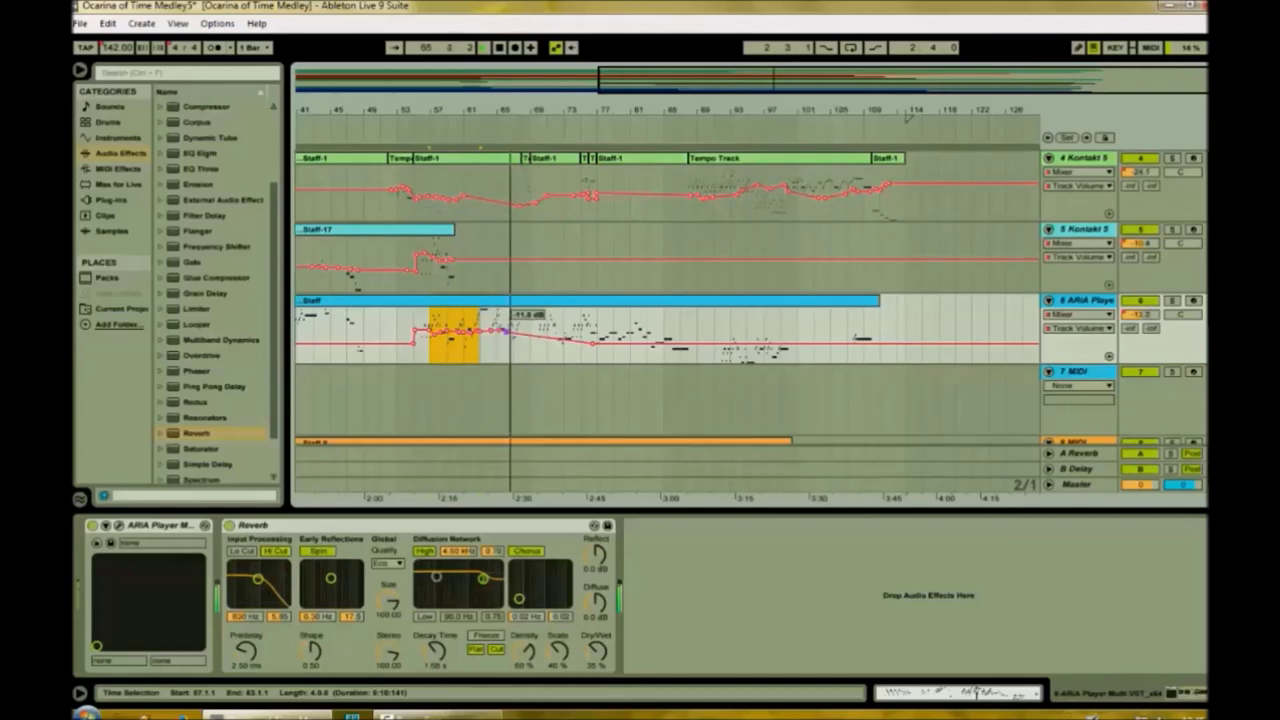
Shape the Reverb decay time automation of track 6 ARIA Player with added points between about bars 65 and 72.
left_click(436, 651)
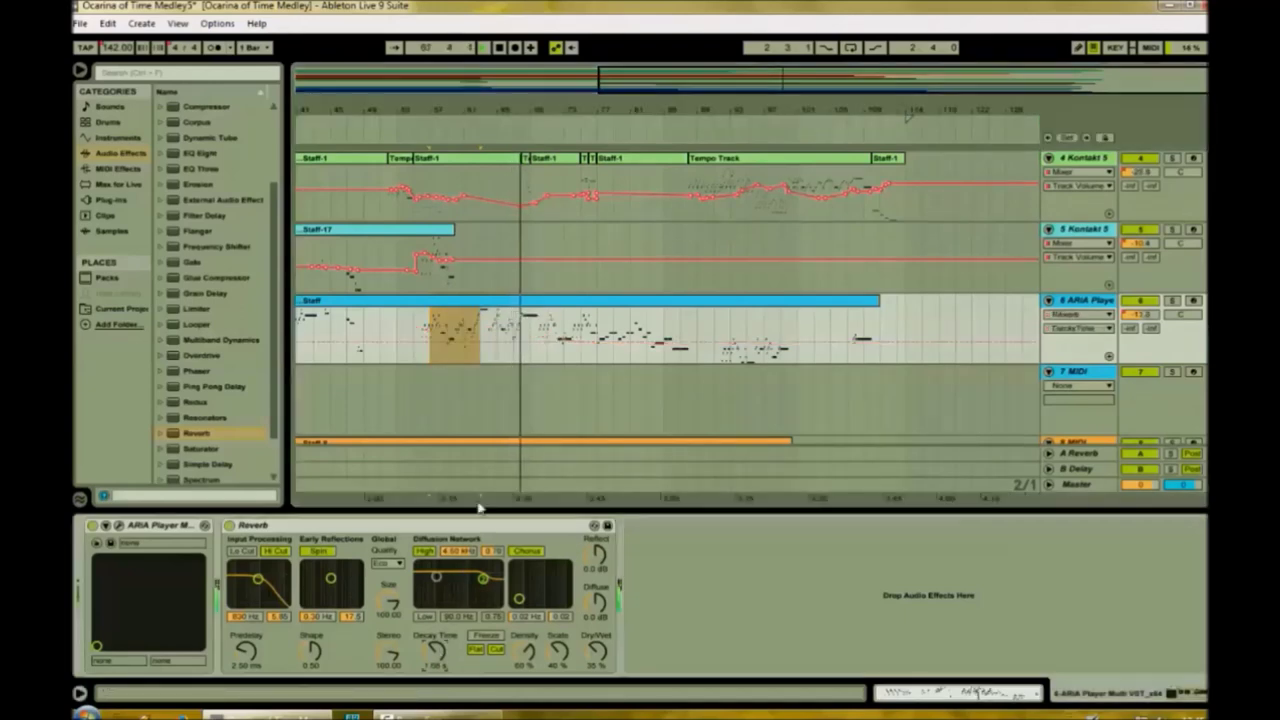
left_click(512, 340)
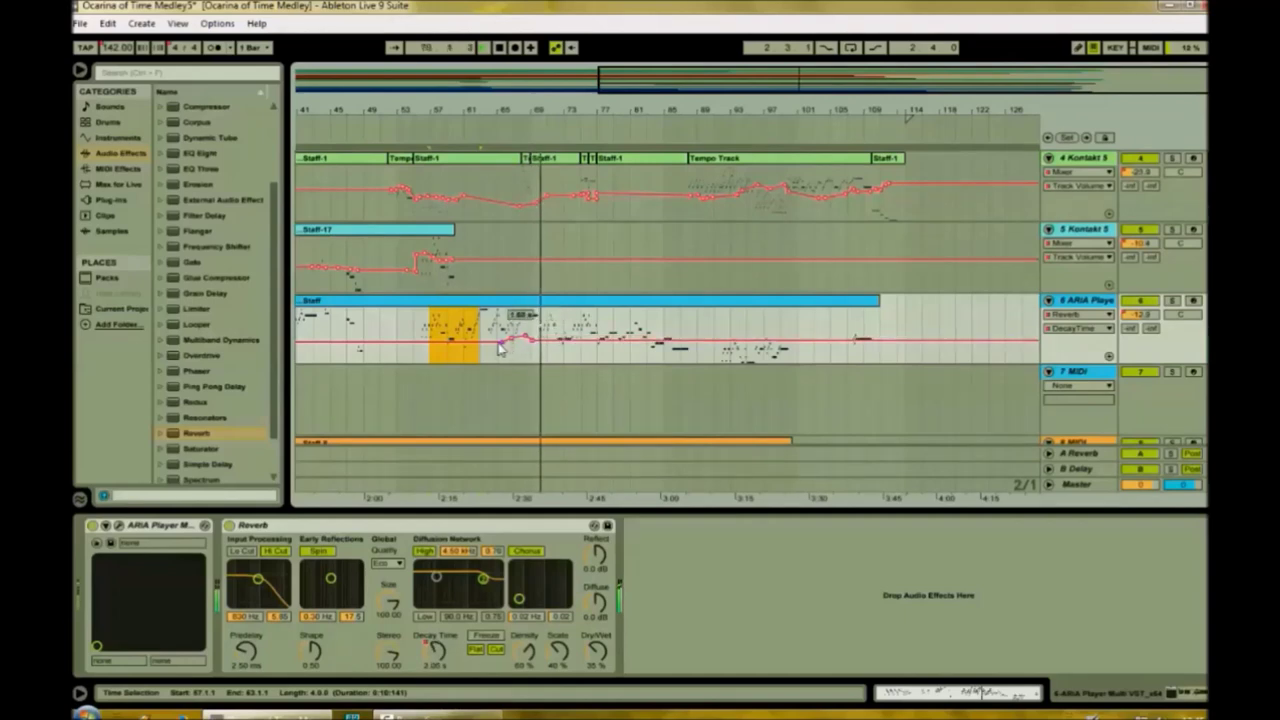
left_click_drag(541, 340, 562, 337)
left_click(549, 337)
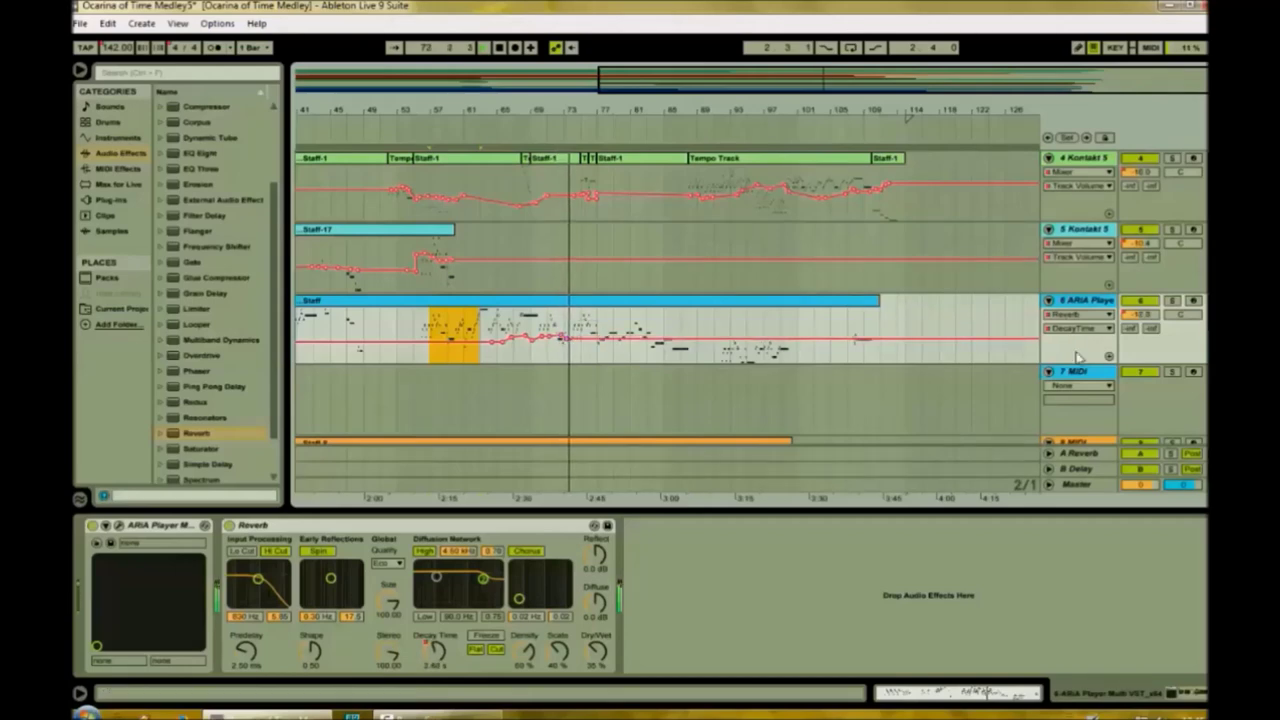
Add and adjust track volume automation points on track 6 ARIA Player between about bars 72 and 77.
left_click(1148, 316)
left_click(569, 336)
left_click_drag(570, 335, 569, 338)
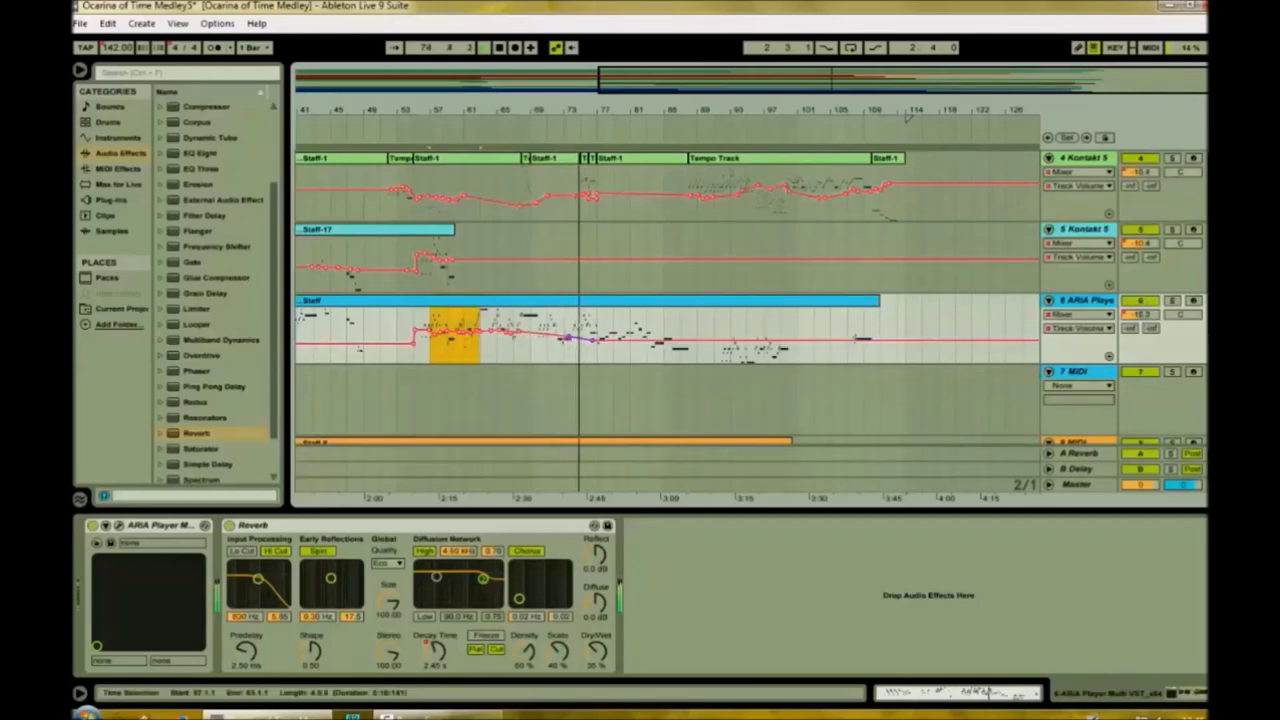
left_click_drag(584, 338, 593, 335)
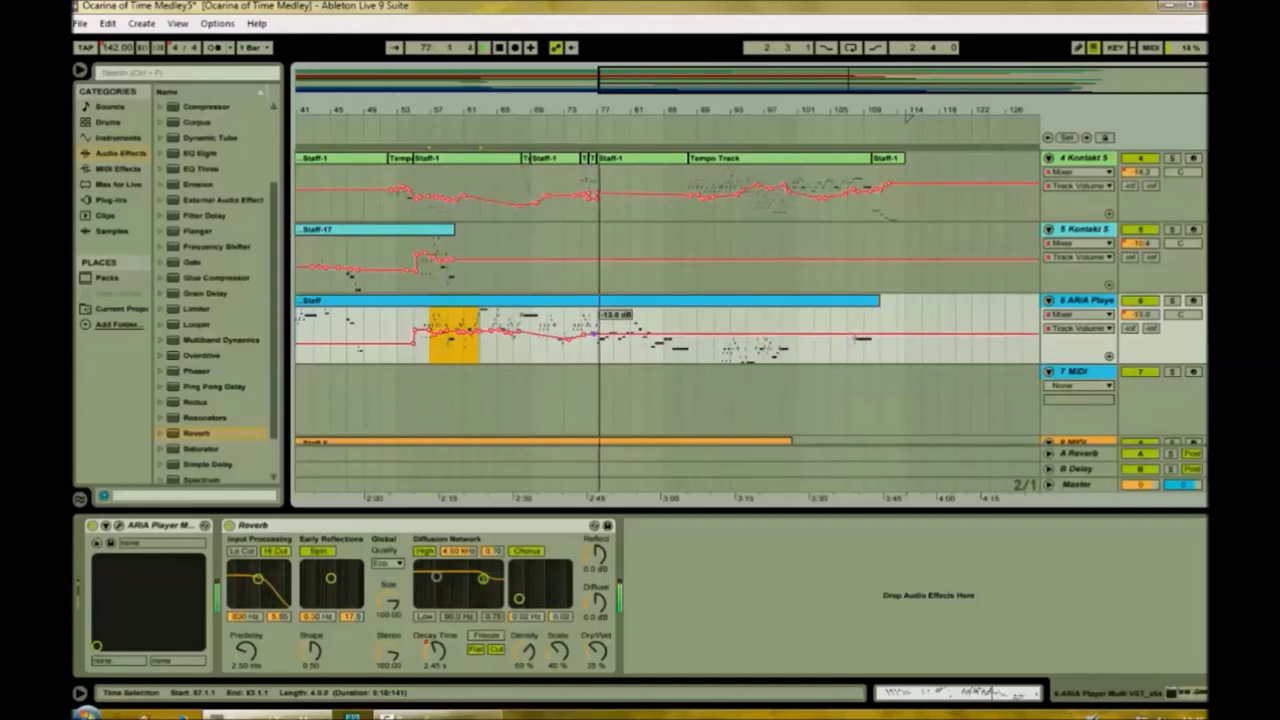
left_click(598, 334)
Extend the Reverb decay time automation on track 6 ARIA Player with points up to about bar 86.
left_click(609, 336)
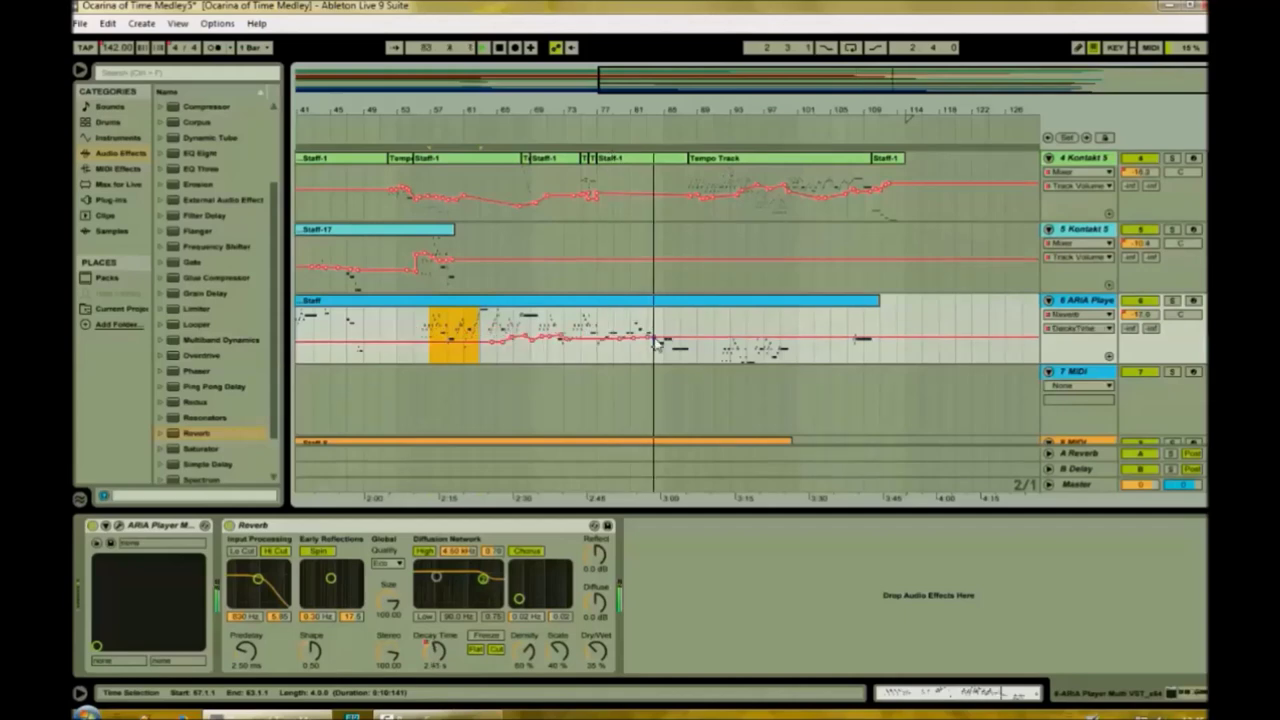
left_click(655, 338)
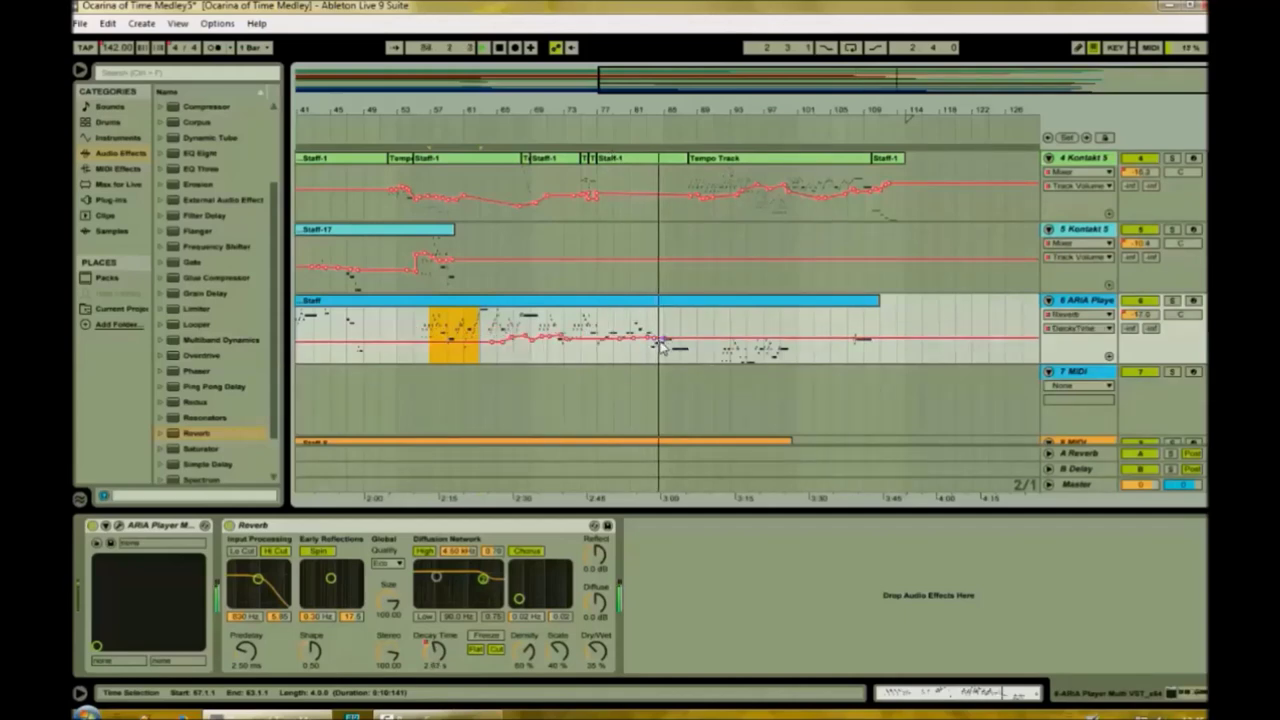
left_click_drag(658, 343, 666, 339)
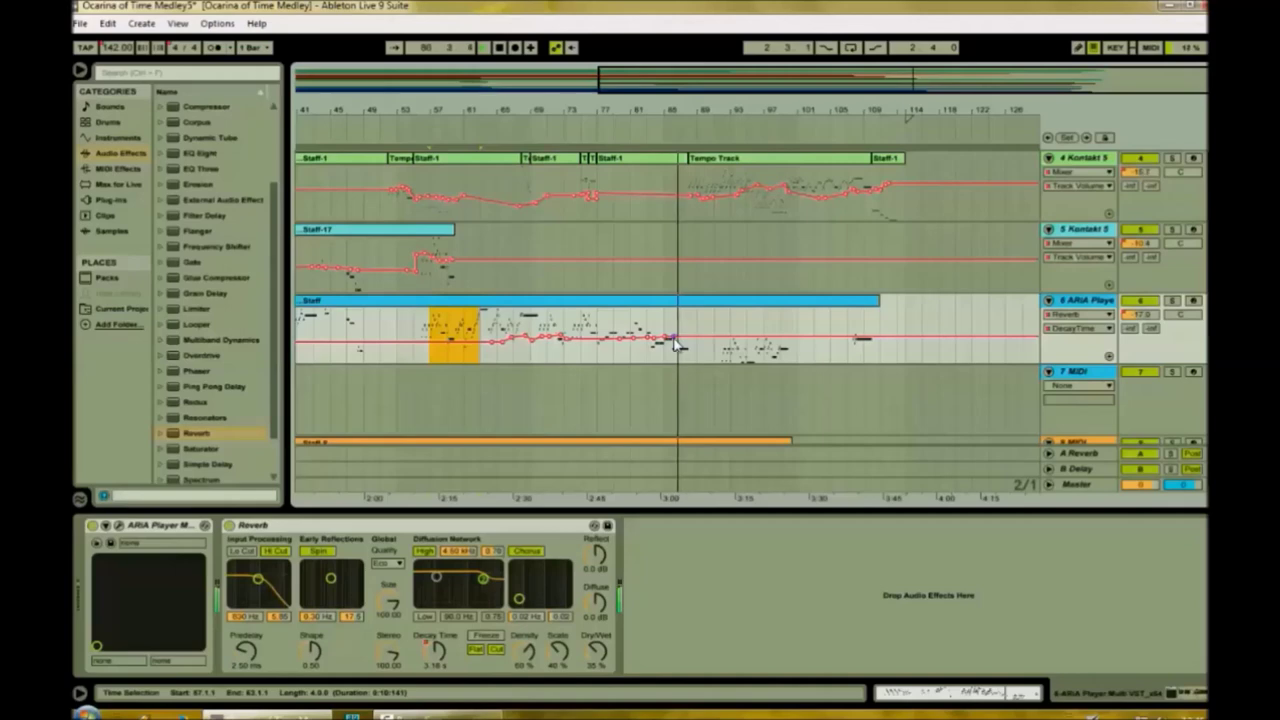
left_click_drag(676, 345, 680, 347)
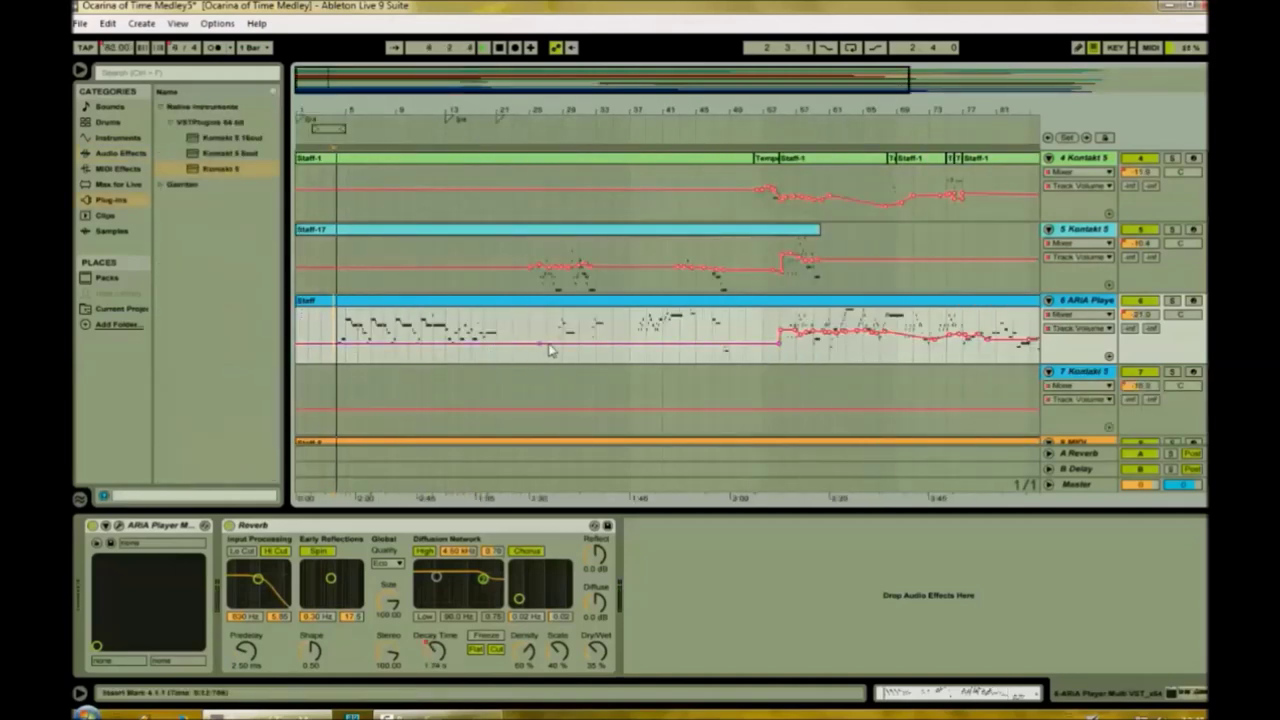
Raise track 6's opening volume automation to about -11.6 dB and add Reverb decay time points across its first 25 bars.
left_click_drag(549, 345, 549, 332)
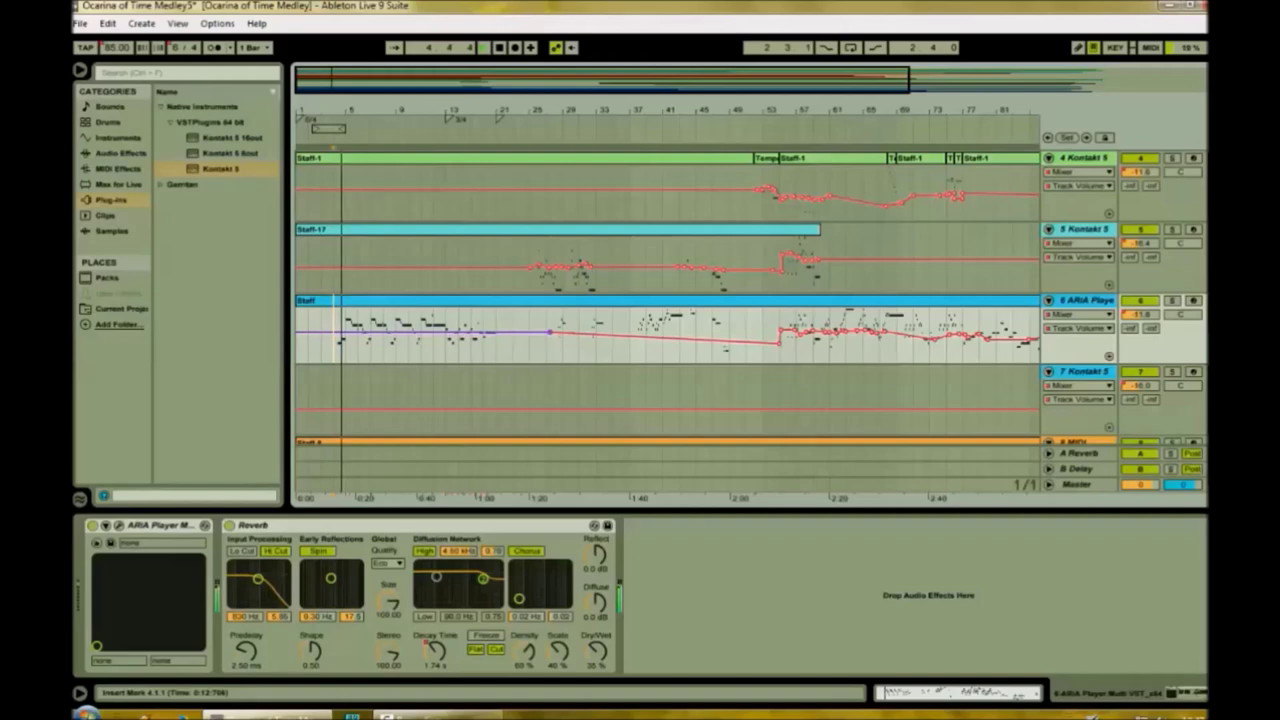
left_click(436, 658)
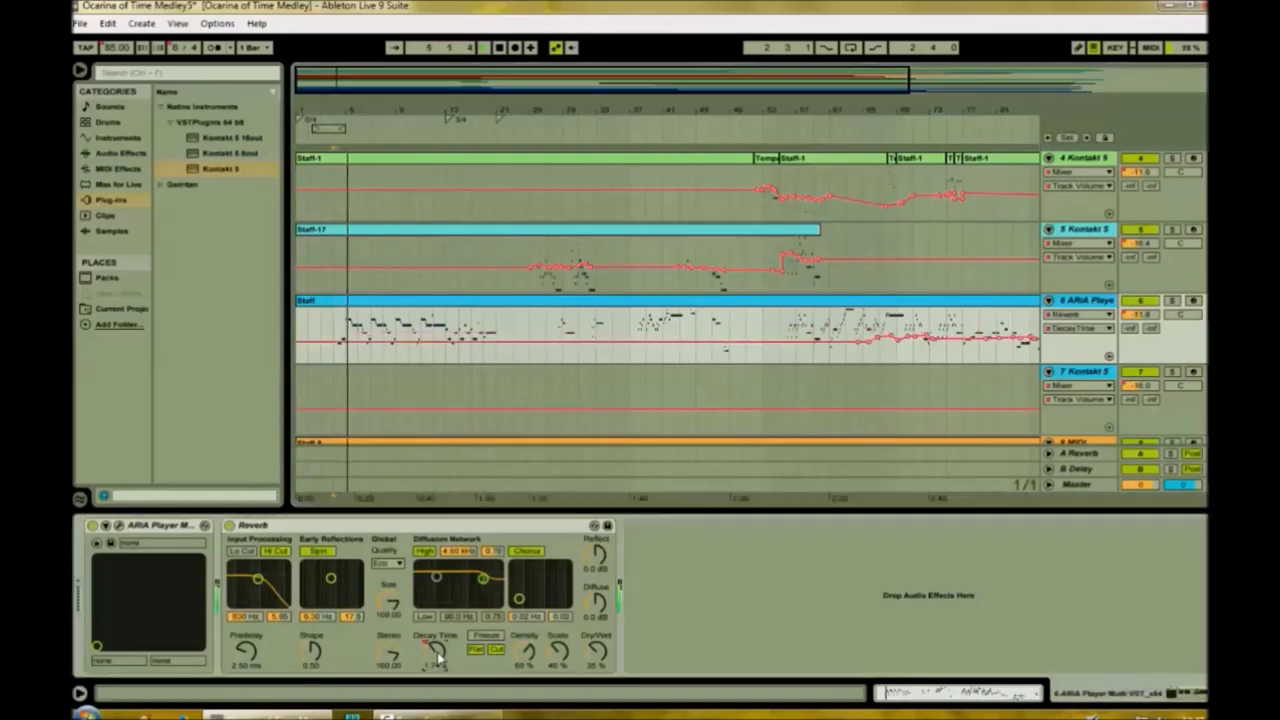
left_click(532, 342)
left_click_drag(517, 343, 515, 339)
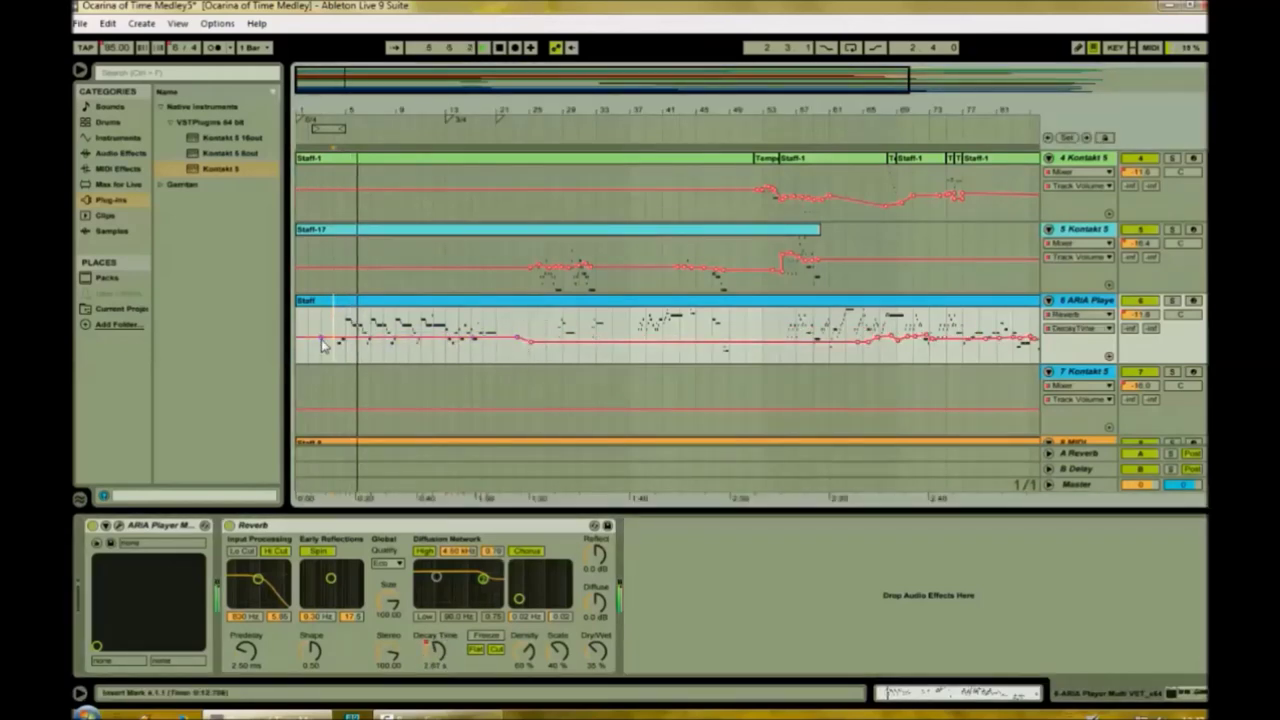
left_click(363, 342)
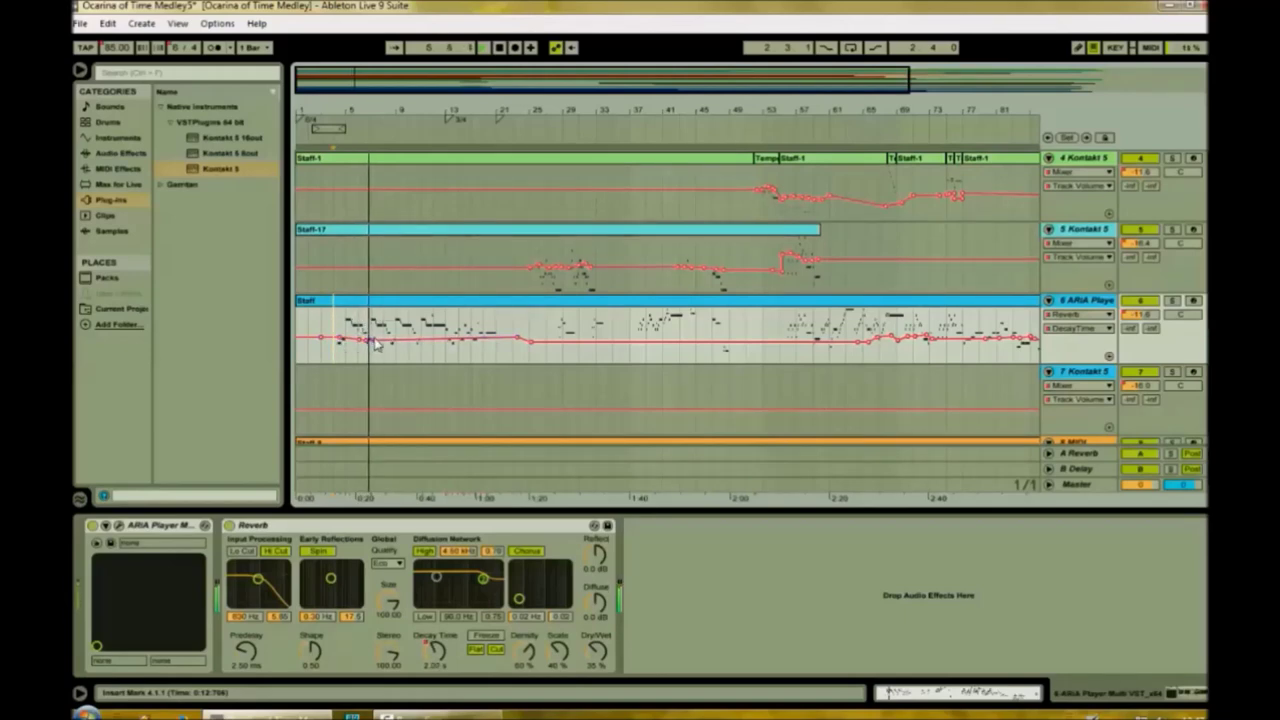
left_click(378, 341)
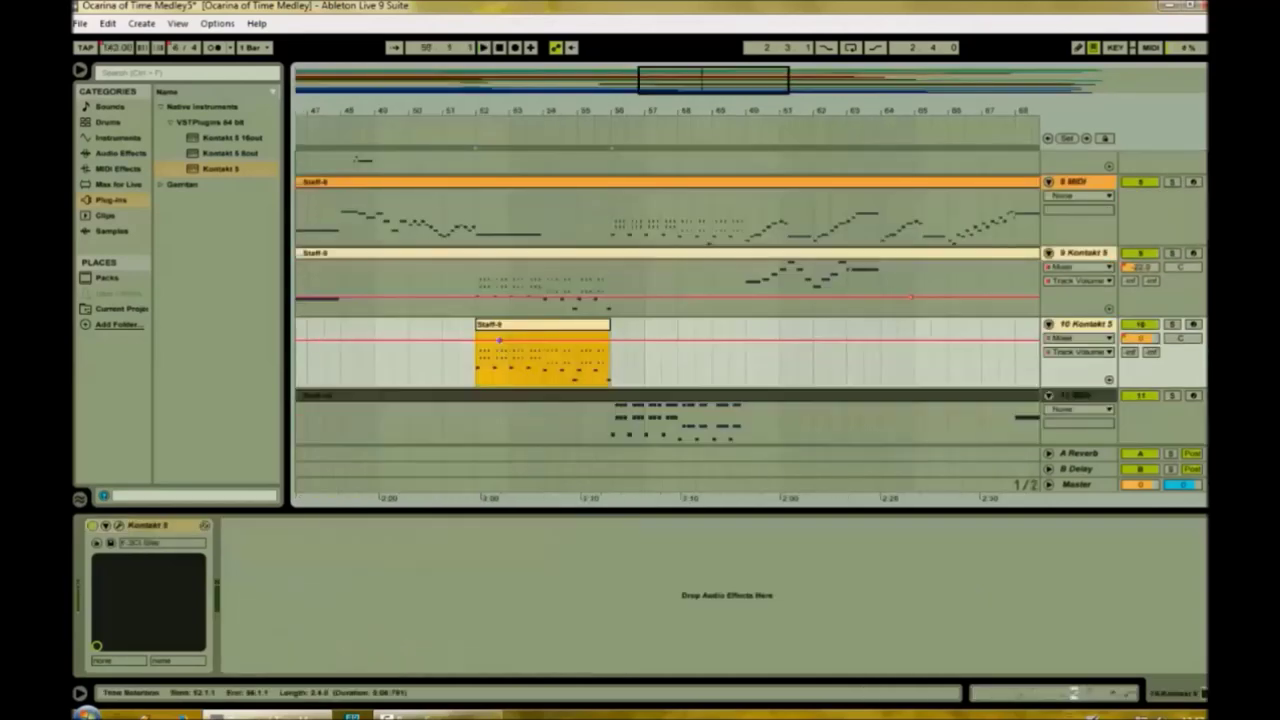
Lower track 10 Kontakt 5's volume to about -9 dB and shape track 9's volume automation around bars 52 to 56.
left_click_drag(487, 337, 480, 353)
left_click(630, 298)
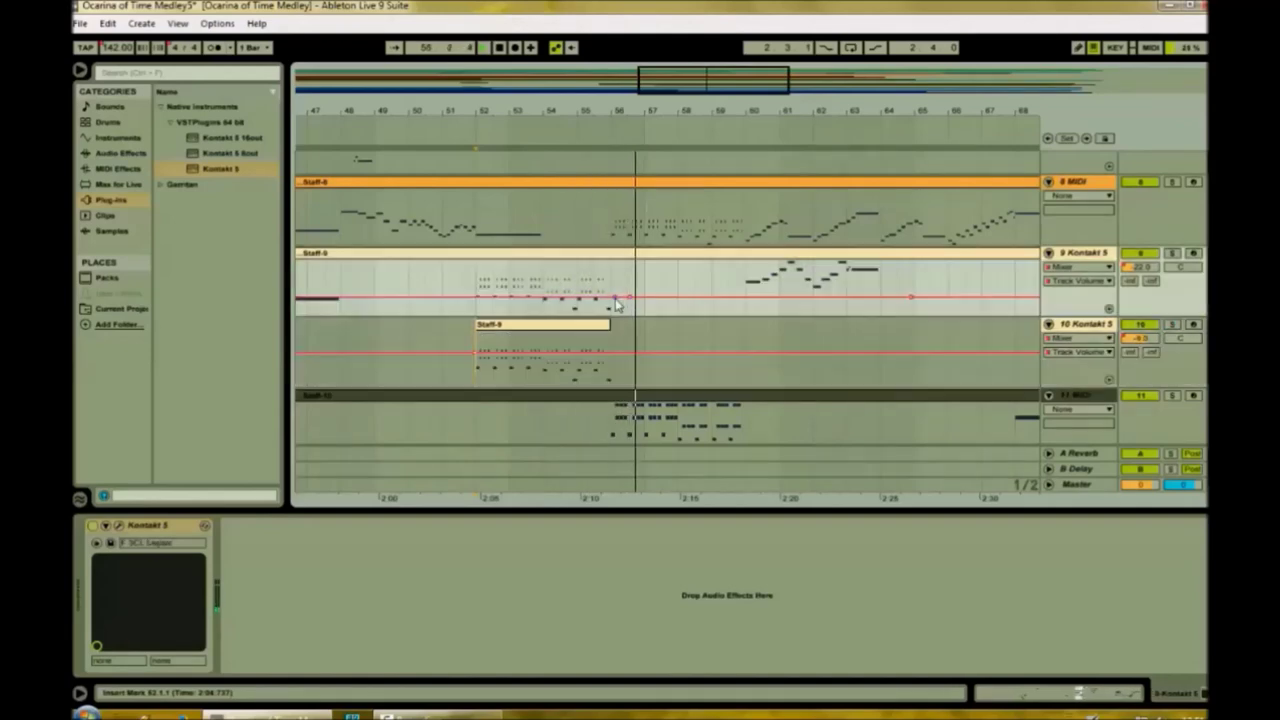
left_click_drag(615, 298, 614, 303)
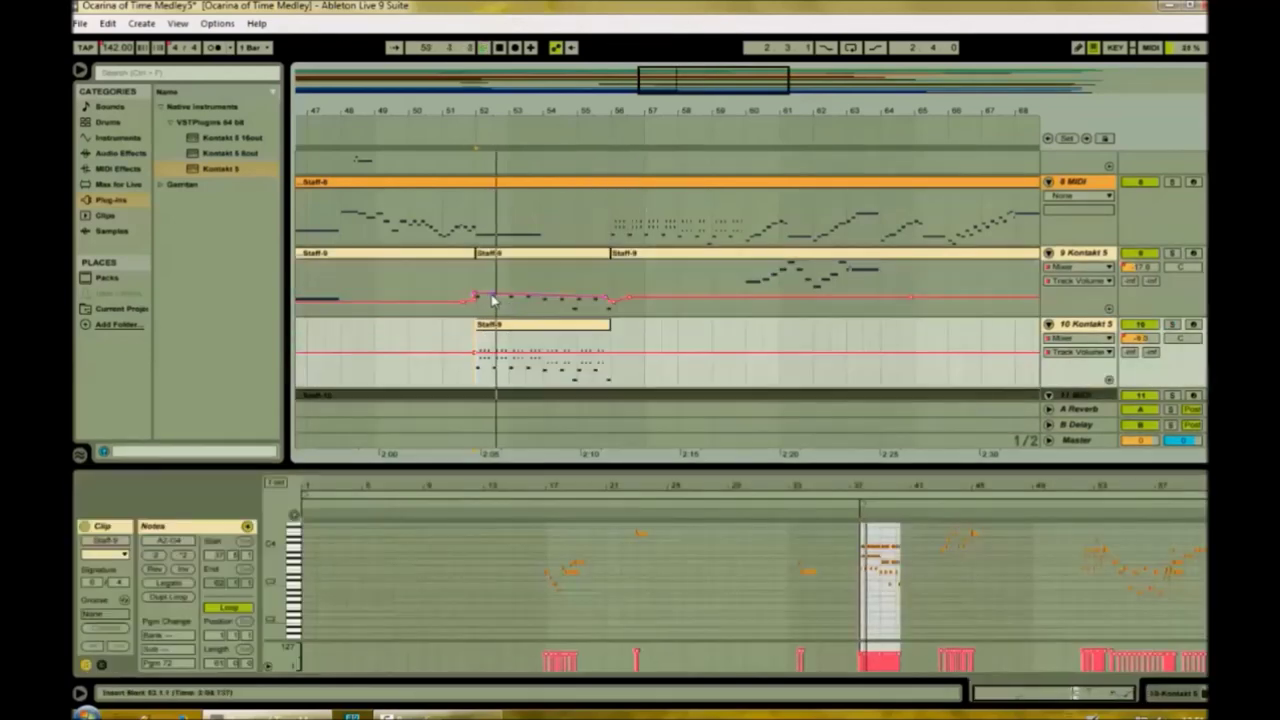
left_click(489, 295)
left_click(501, 297)
left_click(512, 297)
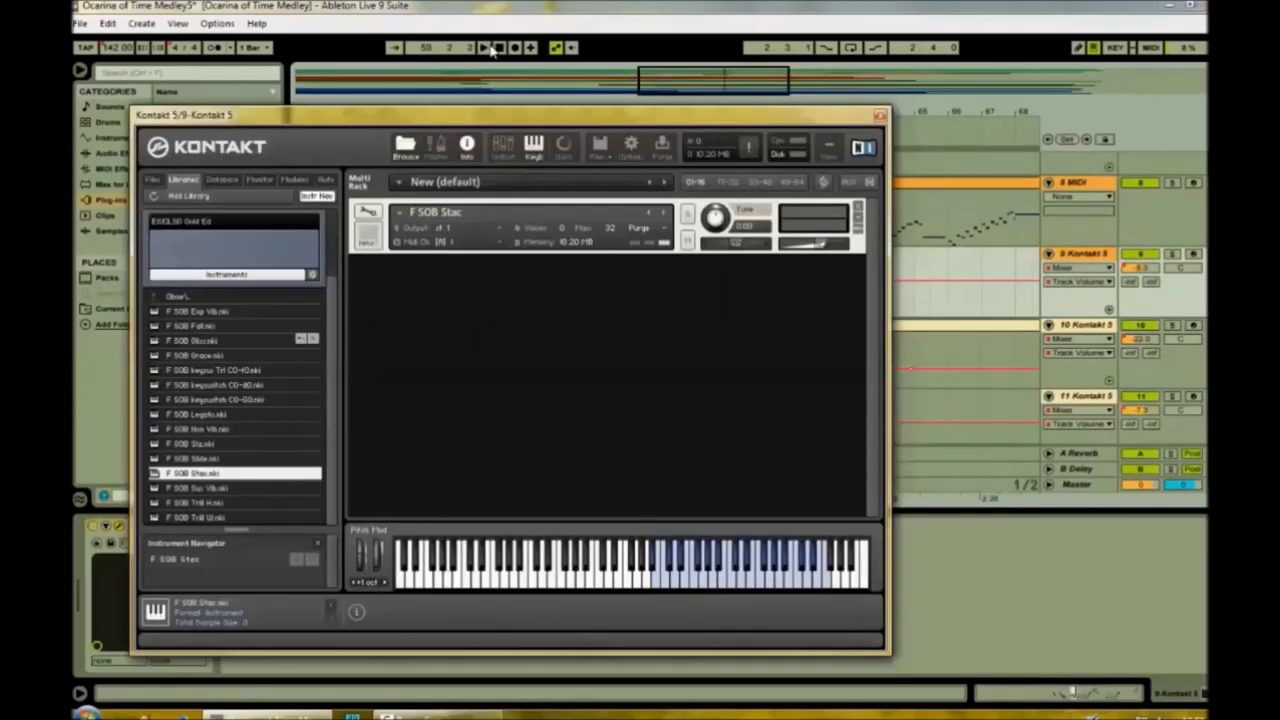
Audition the F SOB Stac instrument on track 9, close Kontakt and adjust the track's volume automation near bar 57.
left_click(485, 47)
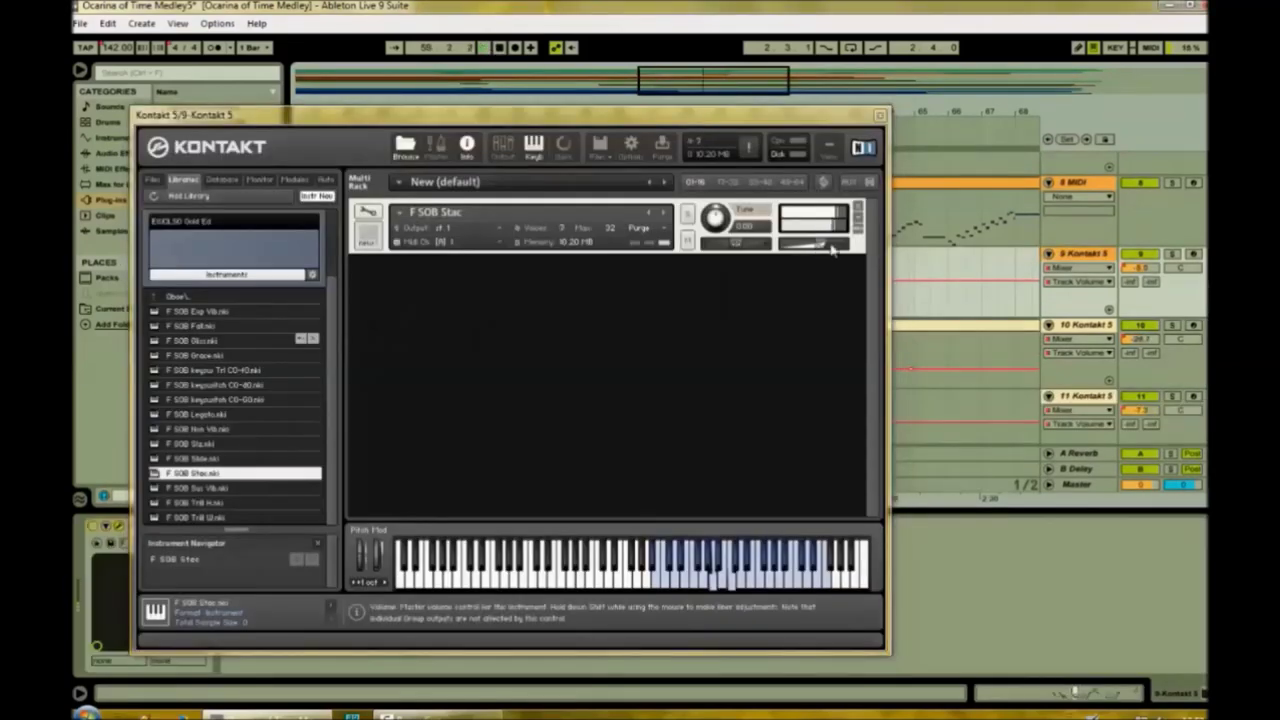
left_click(881, 116)
mouse_move(670, 300)
left_mouse_down()
mouse_move(616, 293)
mouse_move(671, 293)
left_mouse_up()
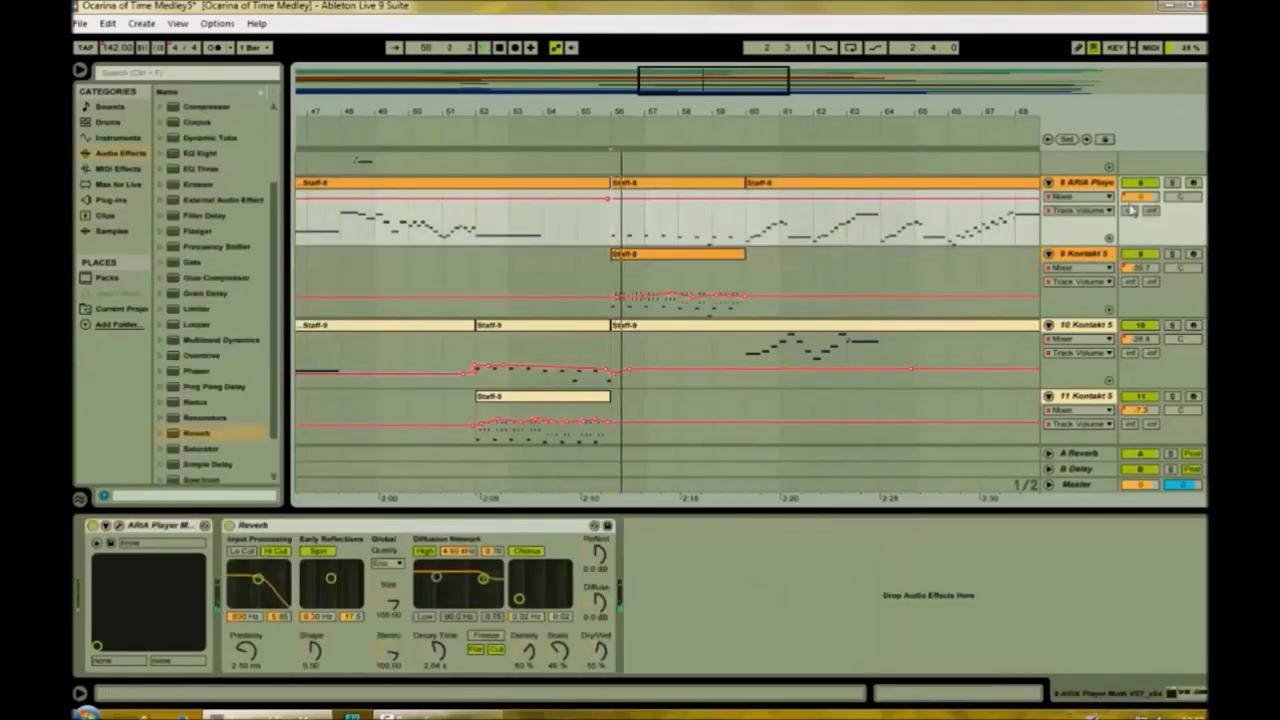
Check track 8 ARIA Player in solo and balance its volume automation against track 9 between bars 56 and 60.
left_click(1172, 184)
left_click(1172, 184)
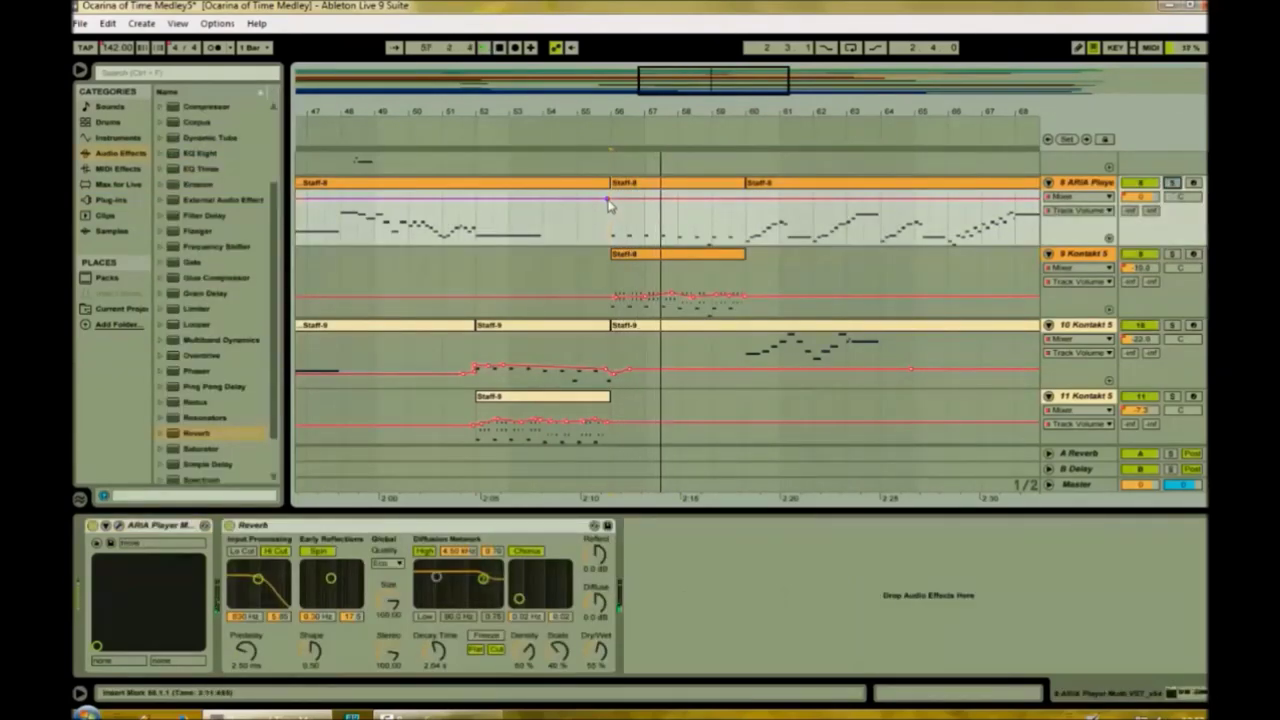
left_click(679, 197)
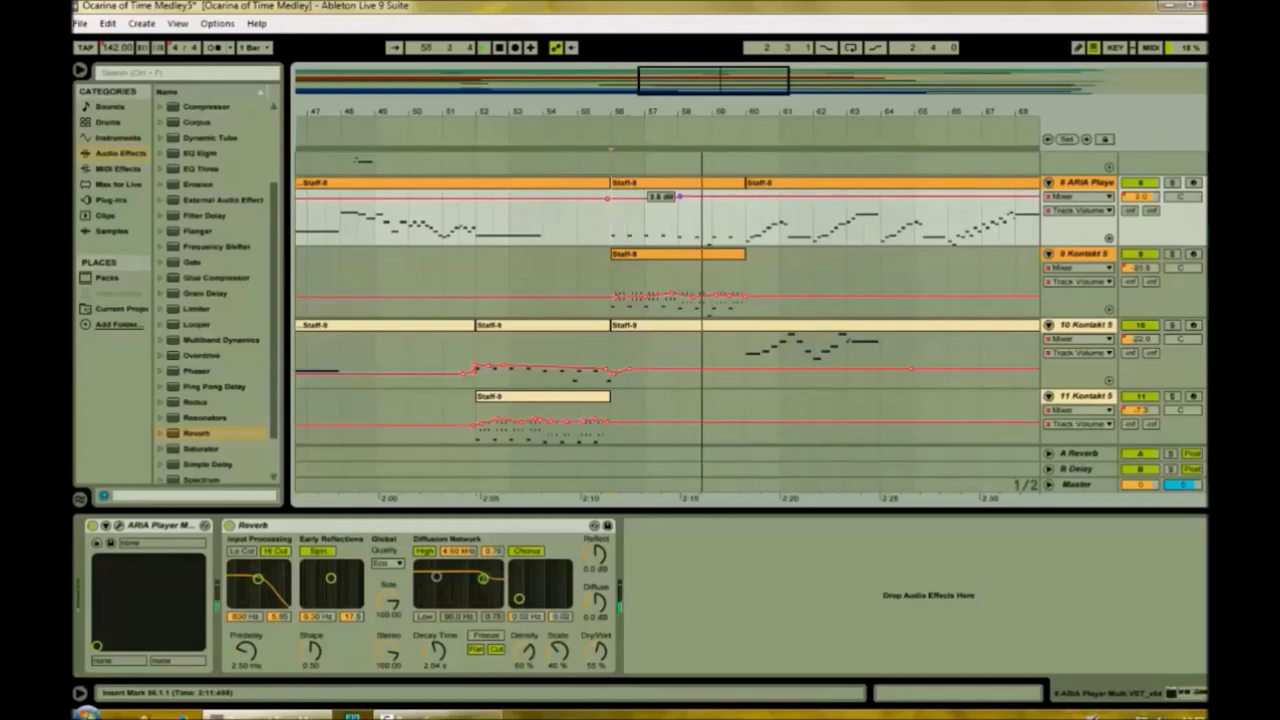
mouse_move(760, 290)
left_mouse_down()
mouse_move(610, 297)
mouse_move(645, 300)
left_mouse_up()
left_click(740, 197)
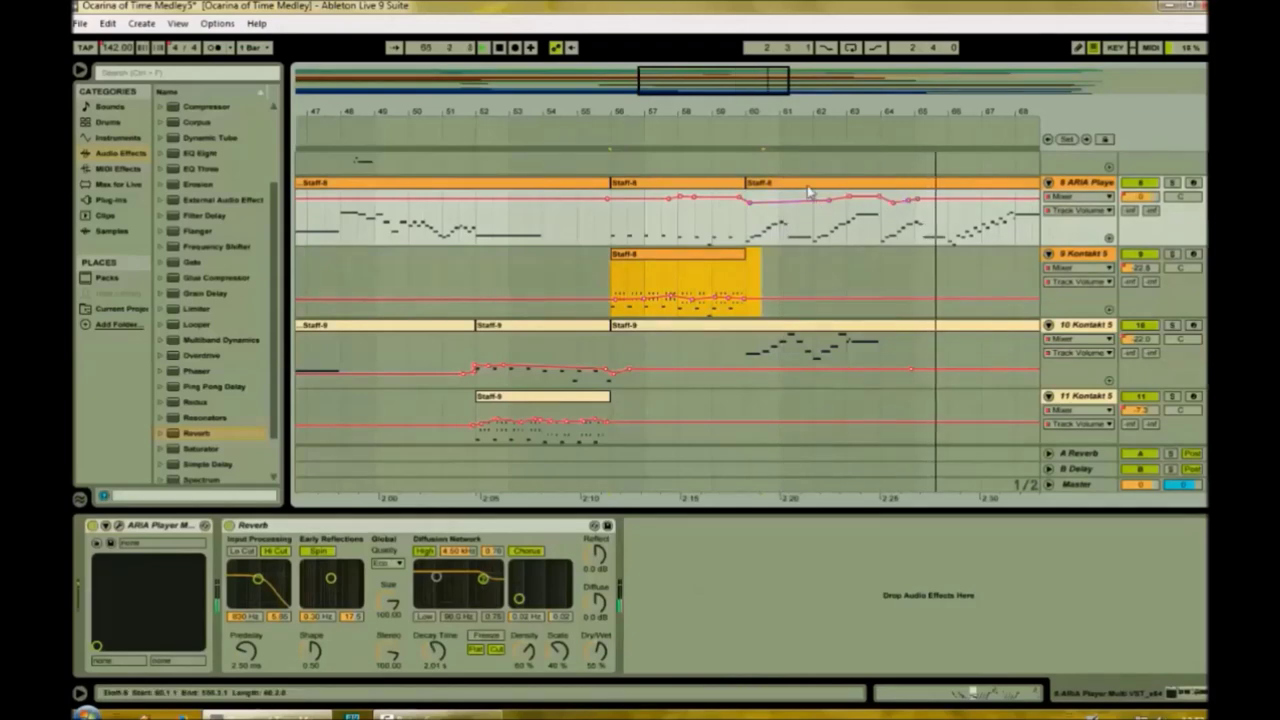
Reshape the volume automation of track 8 ARIA Player between bars 60 and 63 by adding and moving points.
left_click(849, 197)
left_click(838, 197)
left_click_drag(838, 197, 838, 194)
left_click_drag(749, 203, 791, 199)
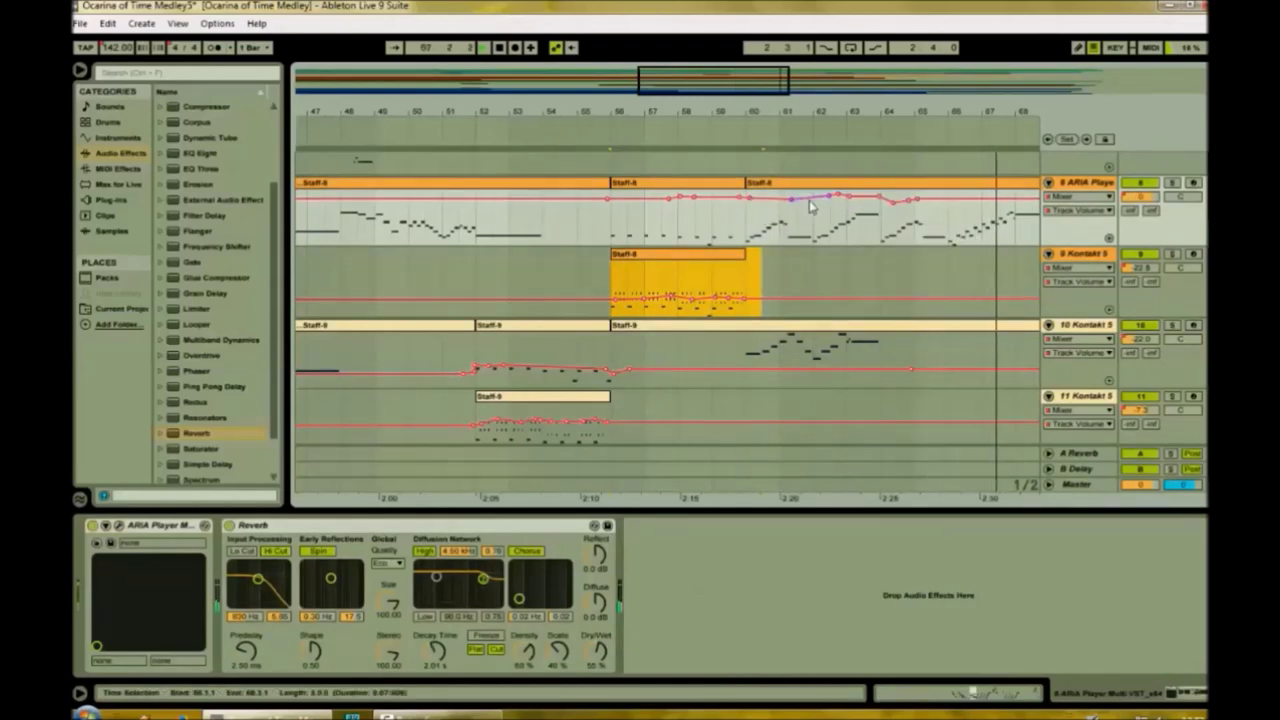
Continue track 8 ARIA Player's volume automation with rises and dips between about bars 67 and 73.
left_click_drag(980, 199, 985, 195)
left_click(1021, 195)
mouse_move(1031, 188)
left_mouse_down()
mouse_move(673, 186)
mouse_move(773, 195)
left_mouse_up()
left_click(714, 194)
left_click(749, 198)
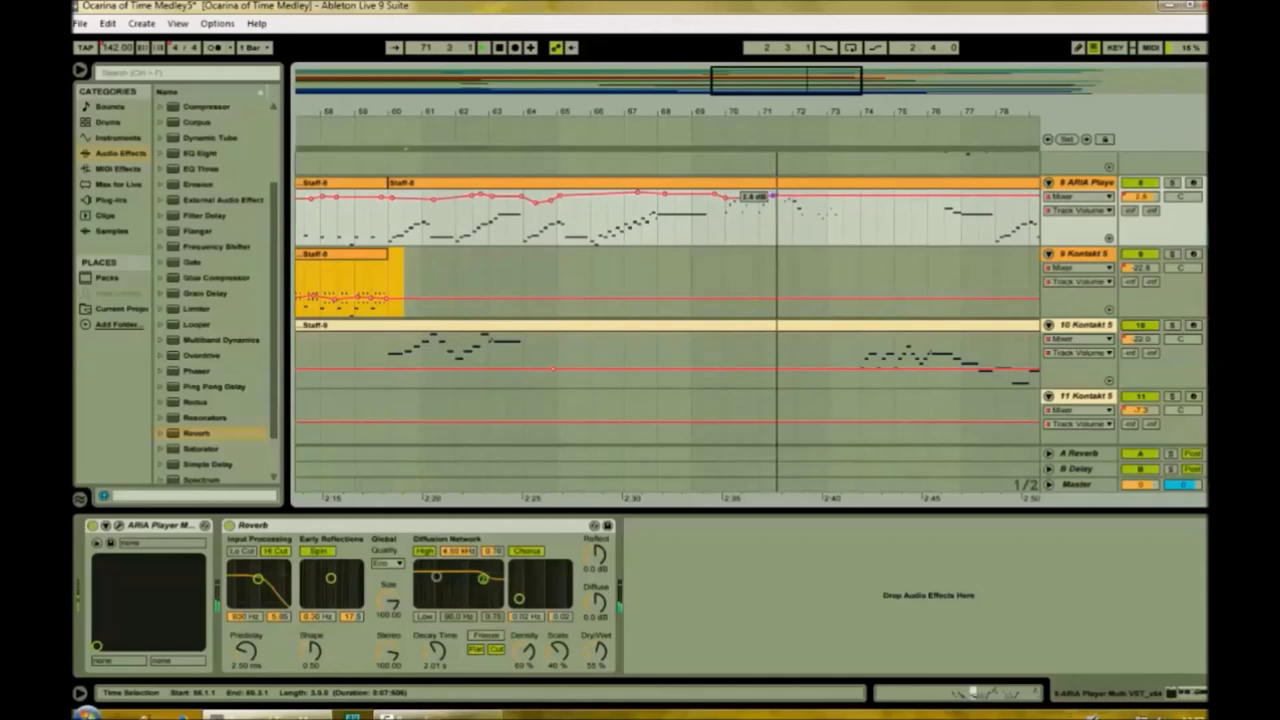
left_click(813, 200)
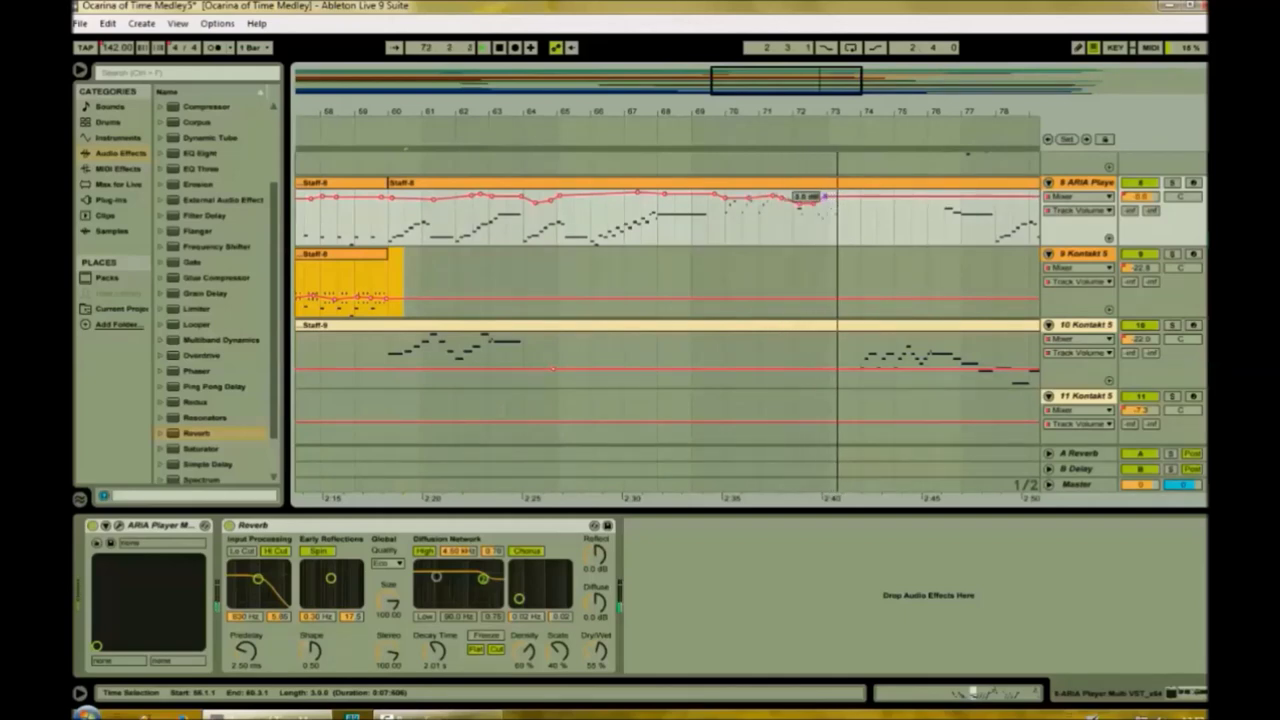
Replay the passage from about bar 76 and add volume automation points on track 8 between bars 75 and 80.
left_click(922, 221)
left_click(486, 47)
left_click(918, 197)
left_click(933, 197)
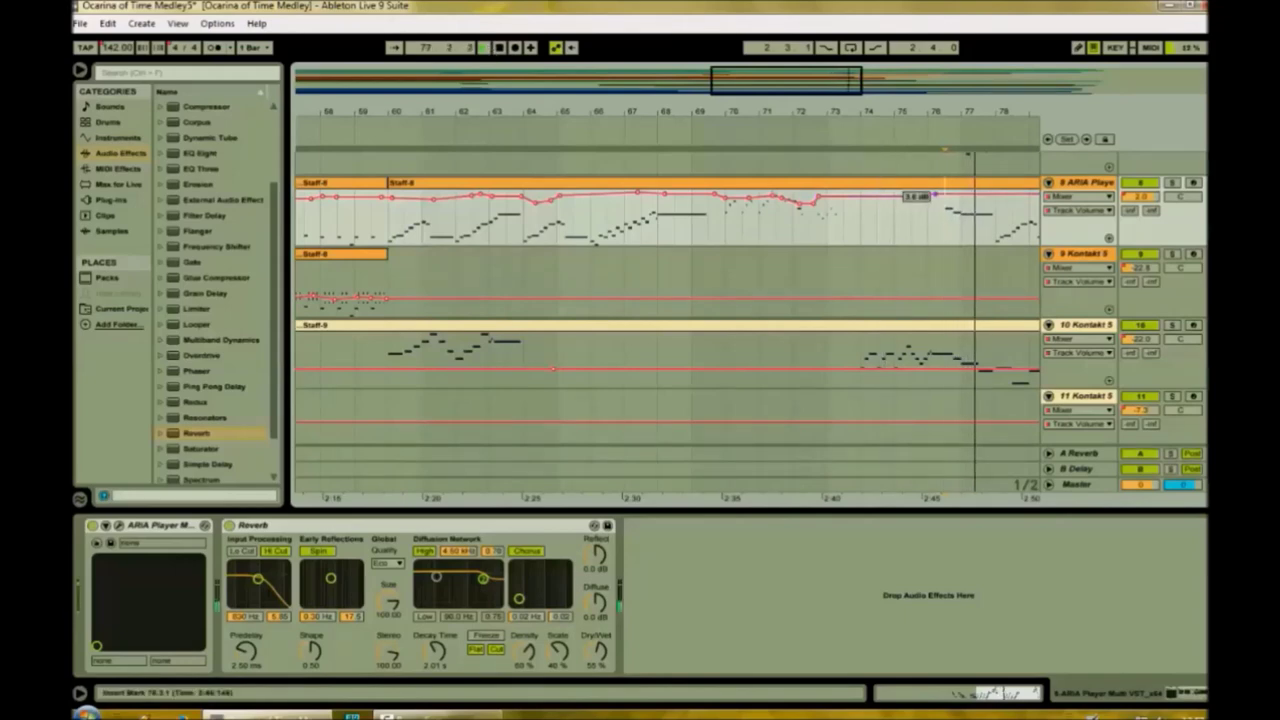
left_click(964, 199)
left_click(1001, 205)
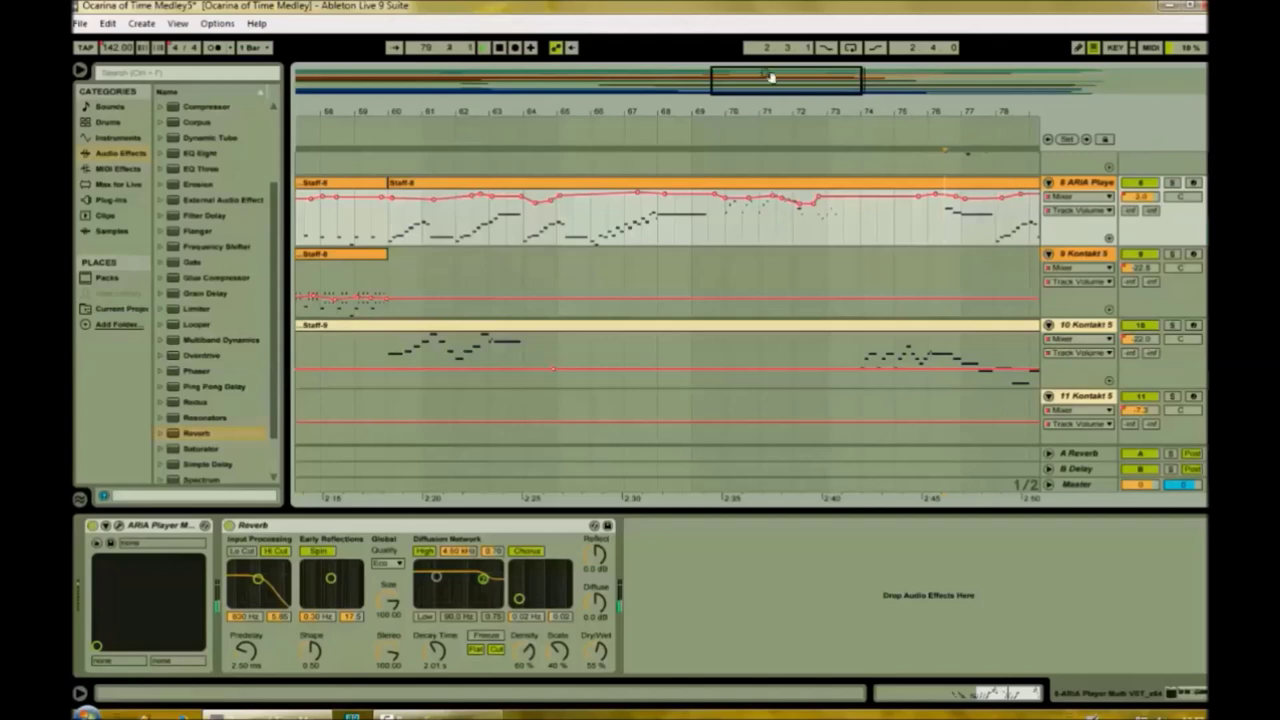
left_click_drag(770, 77, 851, 78)
left_click(678, 195)
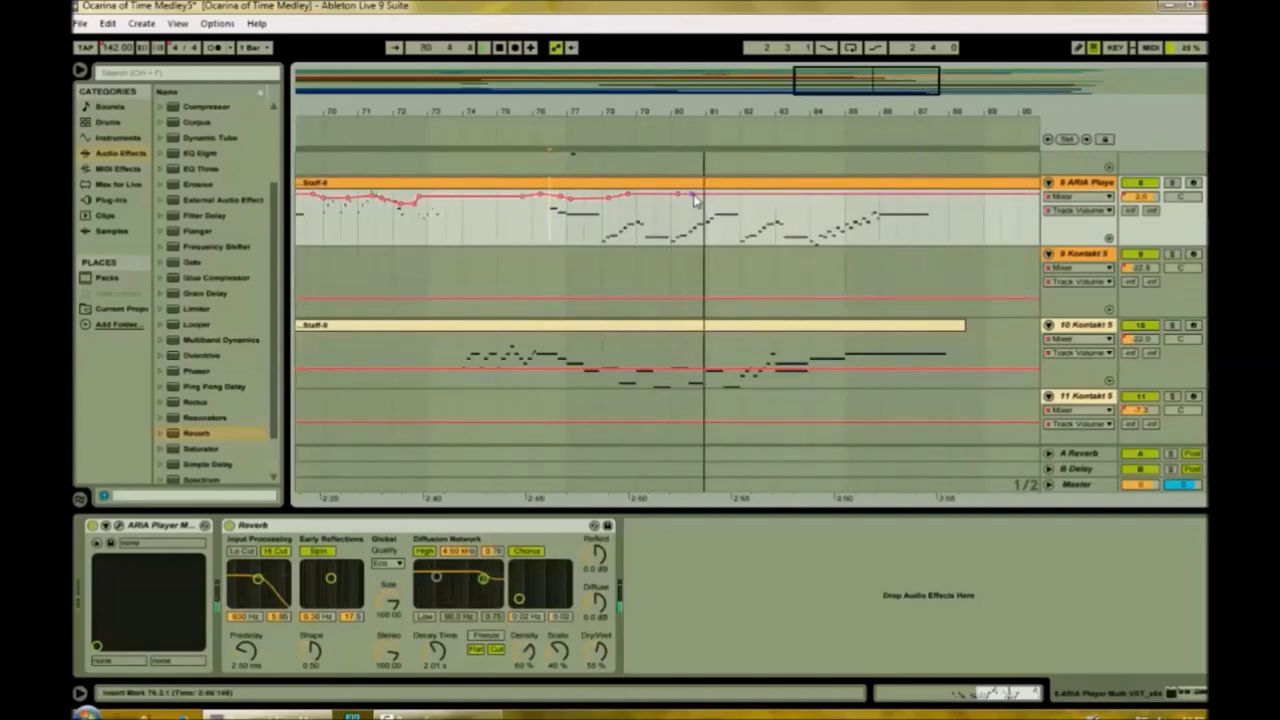
Select bars 78 to 84 on track 1 ARIA Player, and the same span on a track further down the arrangement.
scroll(697, 200, "up", 2)
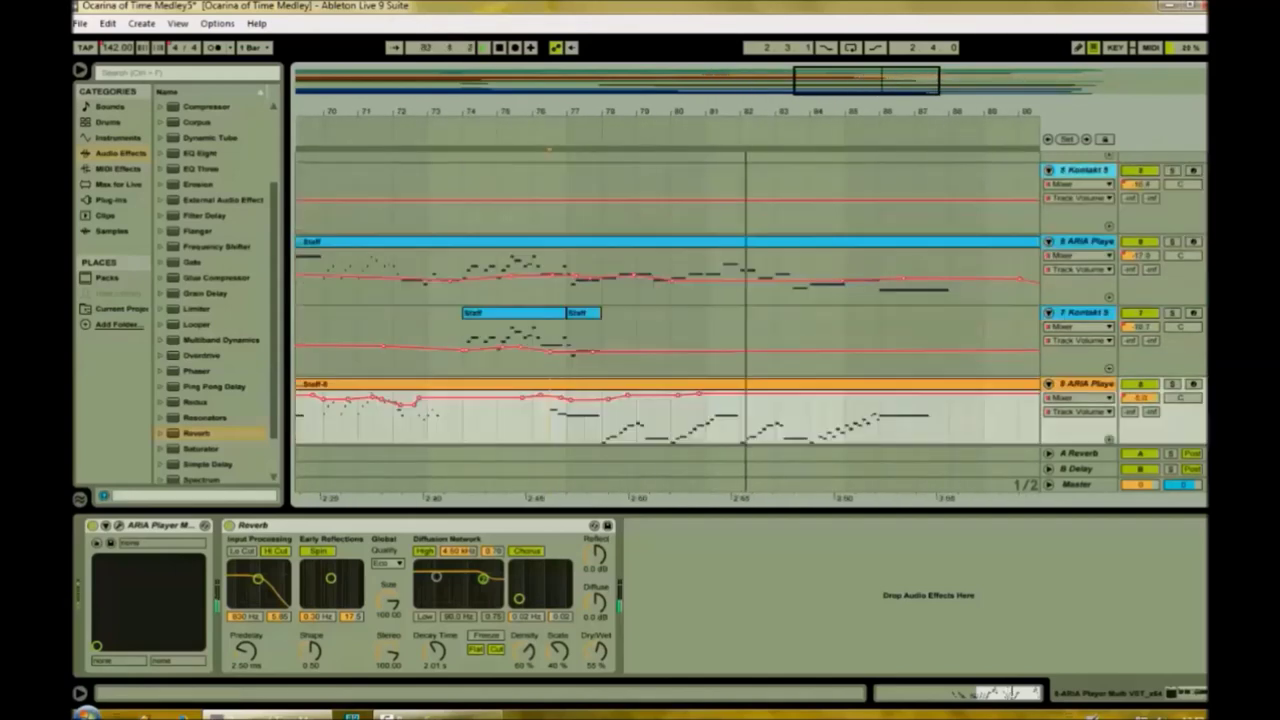
scroll(610, 200, "up", 5)
left_click_drag(610, 198, 772, 190)
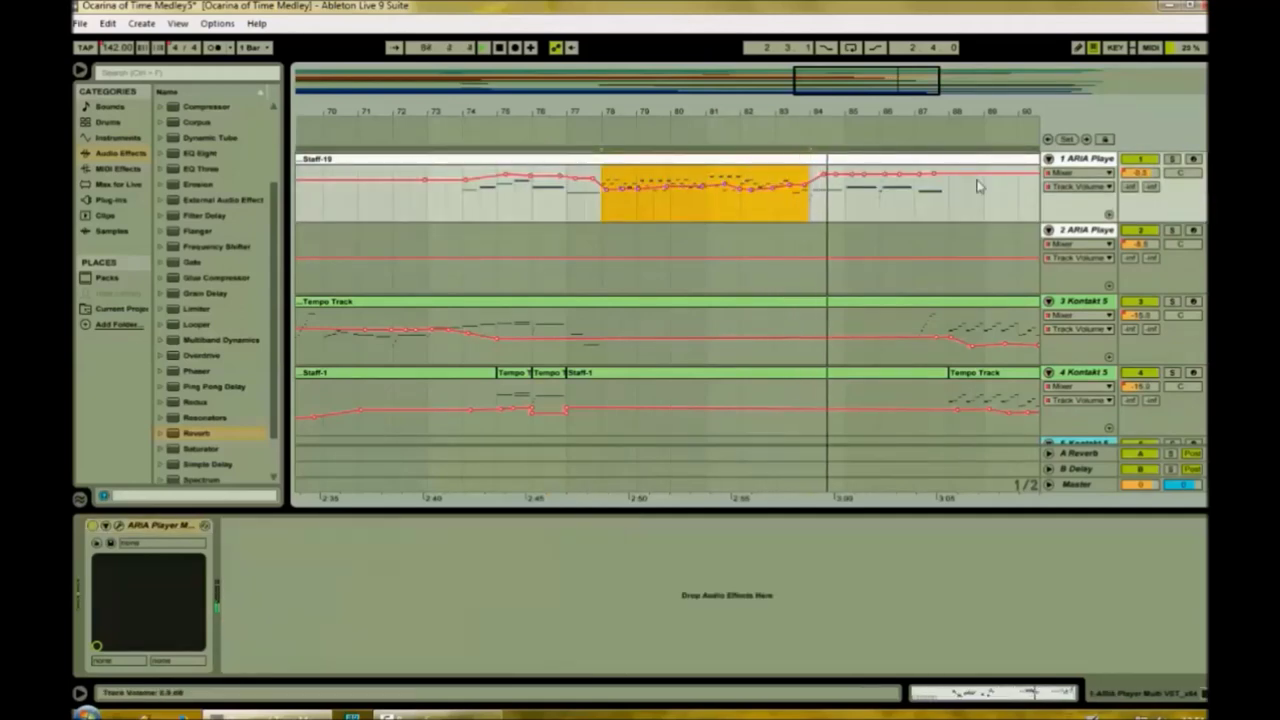
scroll(858, 203, "down", 6)
scroll(786, 257, "down", 8)
left_click_drag(603, 270, 810, 270)
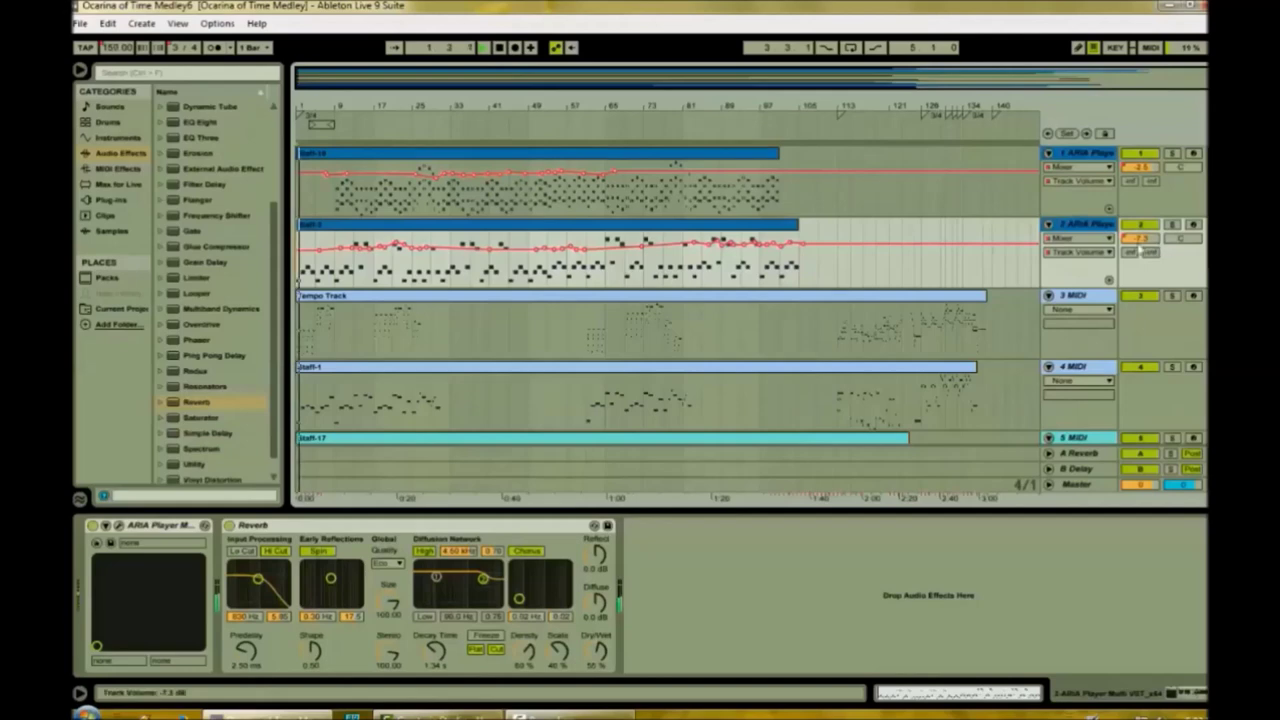
Add volume automation points on track 2 ARIA Player around bars 2 and 3 during playback.
left_click(309, 253)
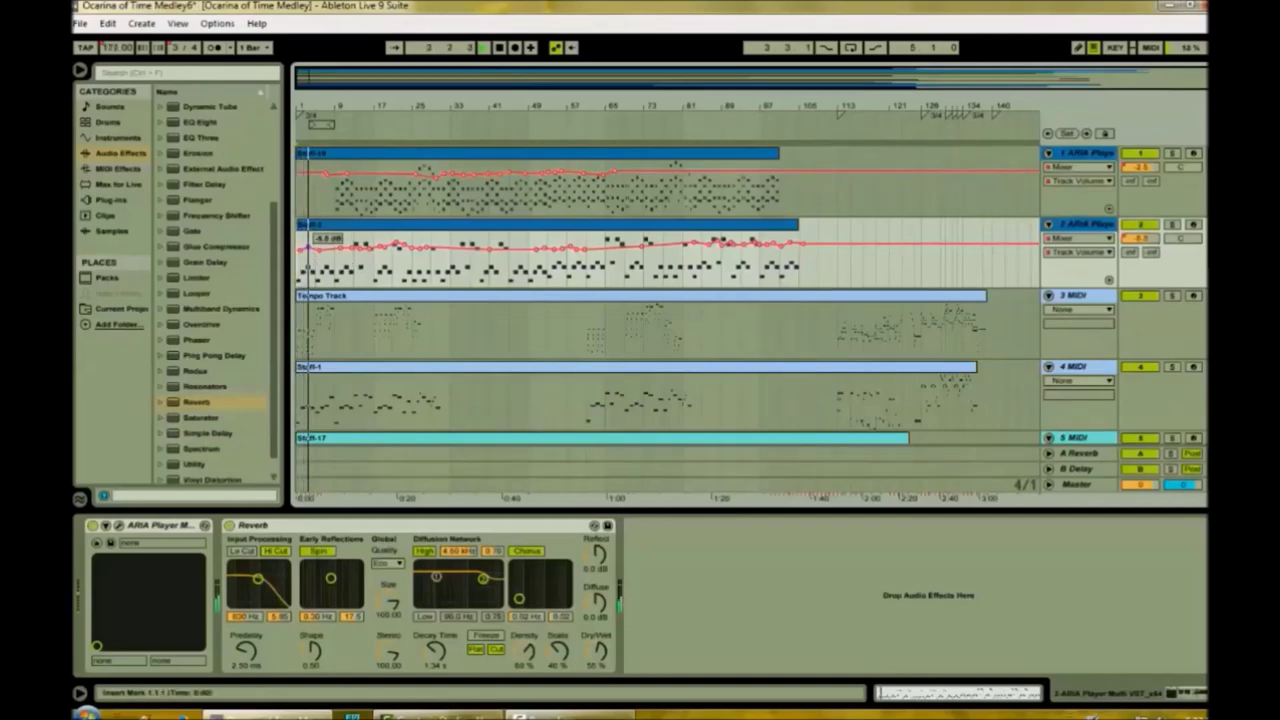
mouse_move(310, 246)
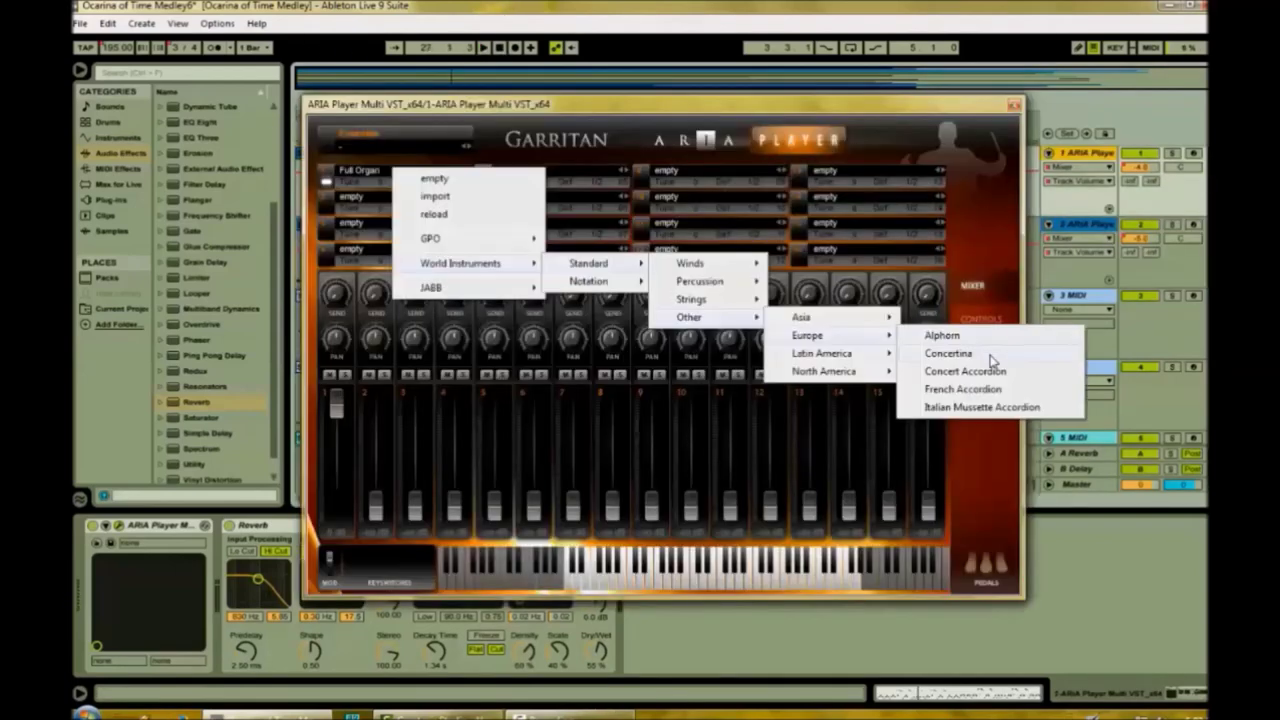
Try Concert Accordion in track 1's ARIA Player from bar 9, and check the instrument's effects and controls pages.
left_click(988, 368)
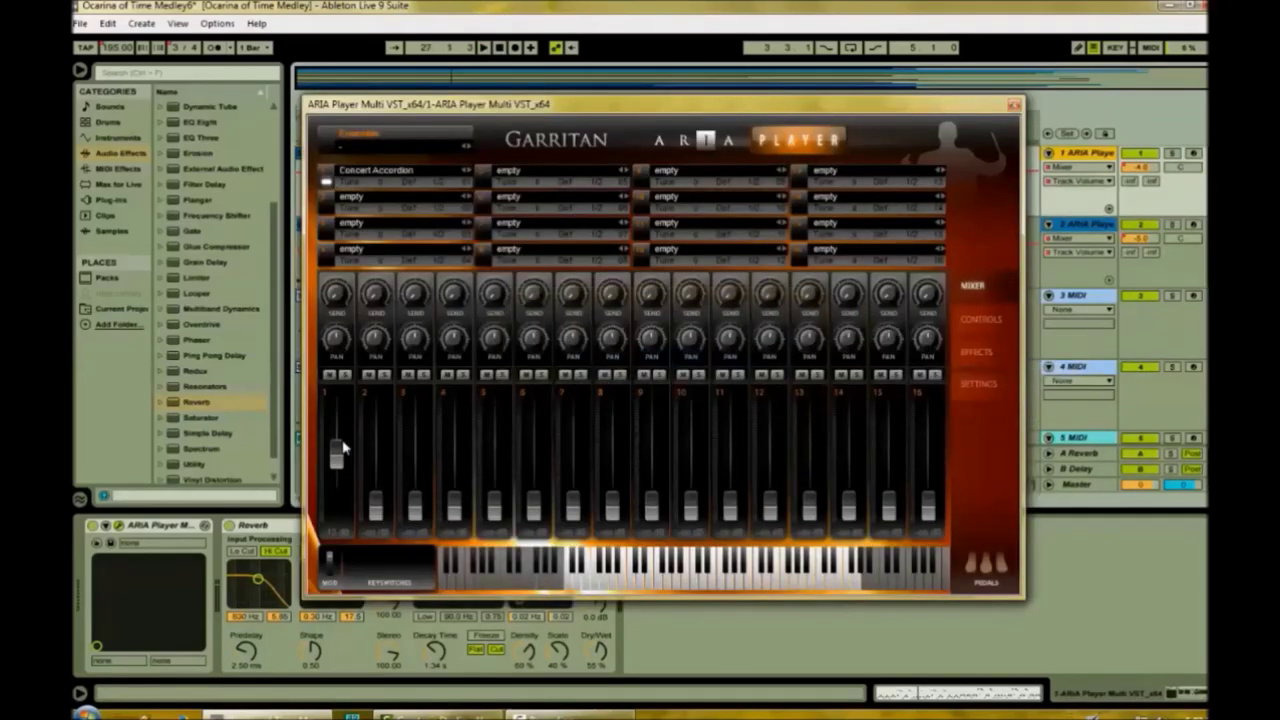
left_click(487, 49)
left_click_drag(499, 103, 539, 223)
left_click(357, 185)
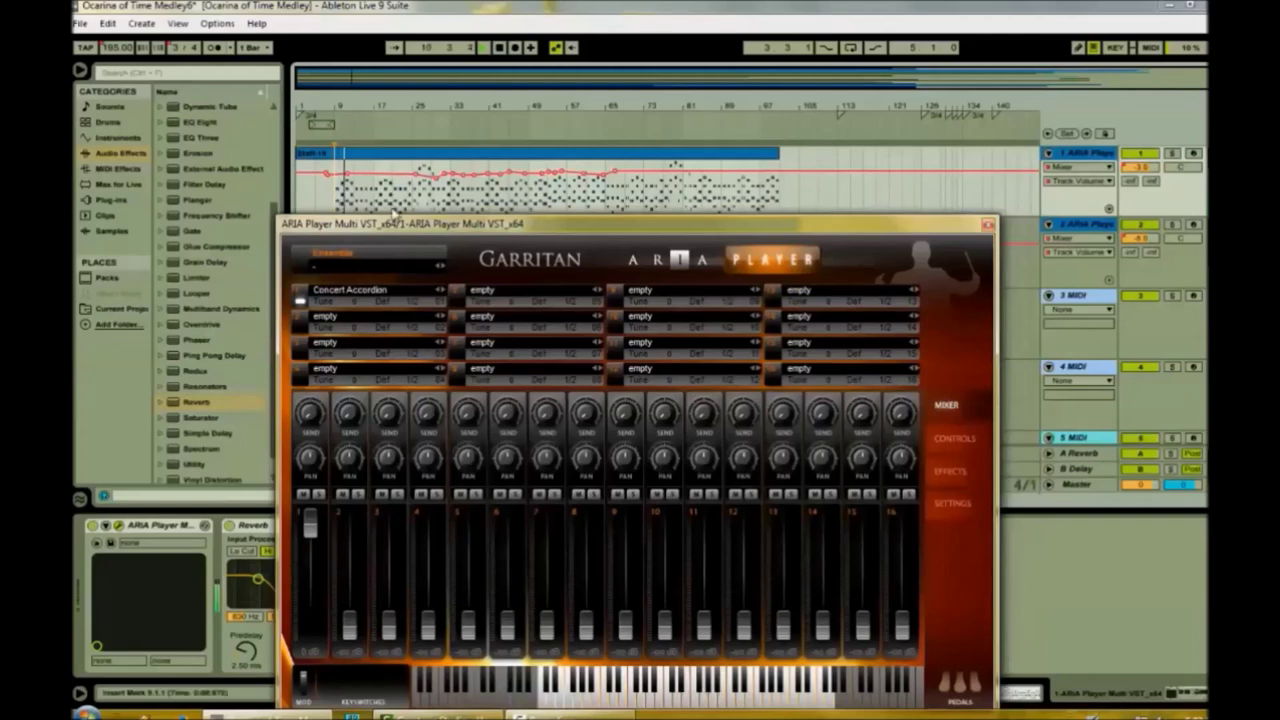
left_click_drag(313, 526, 314, 535)
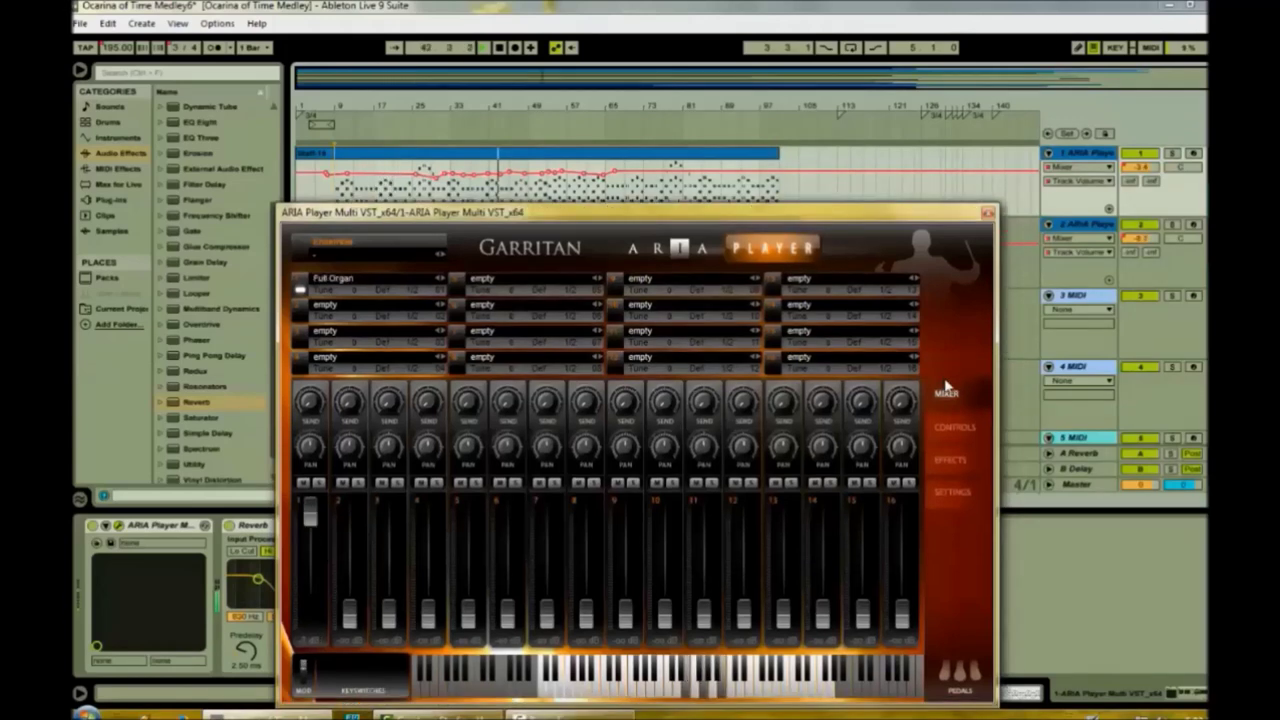
left_click(950, 460)
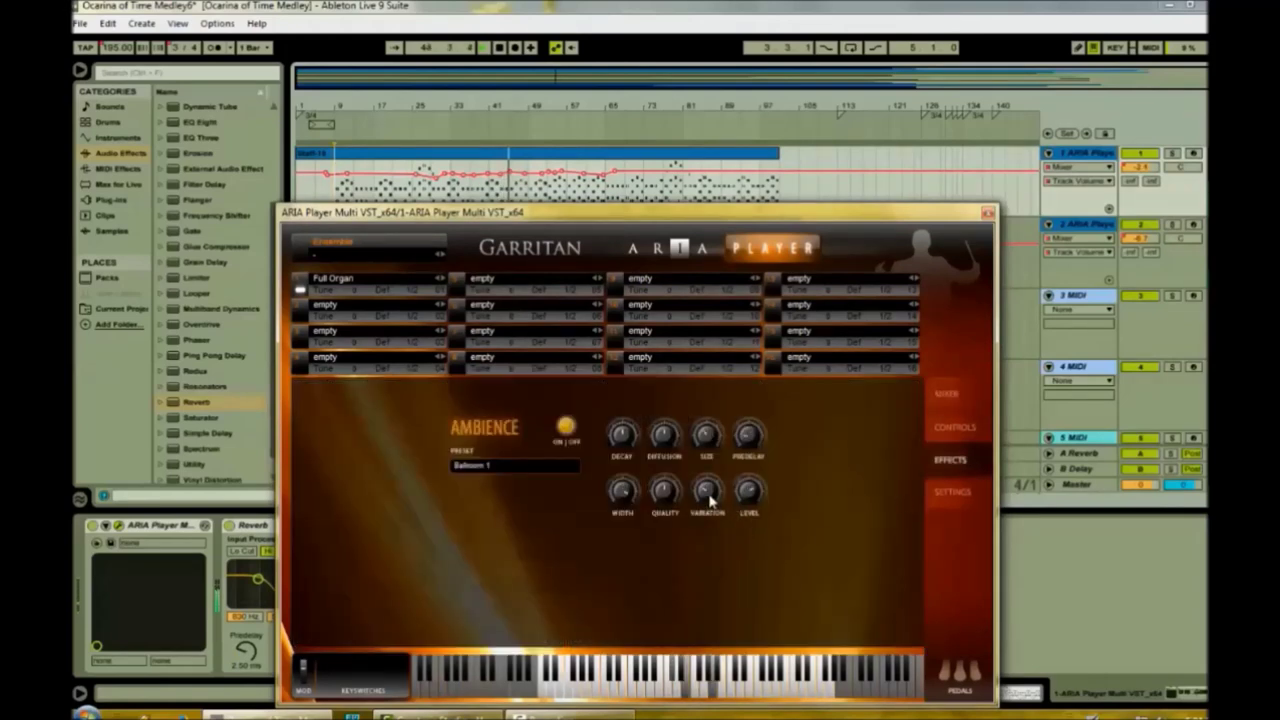
left_click(955, 427)
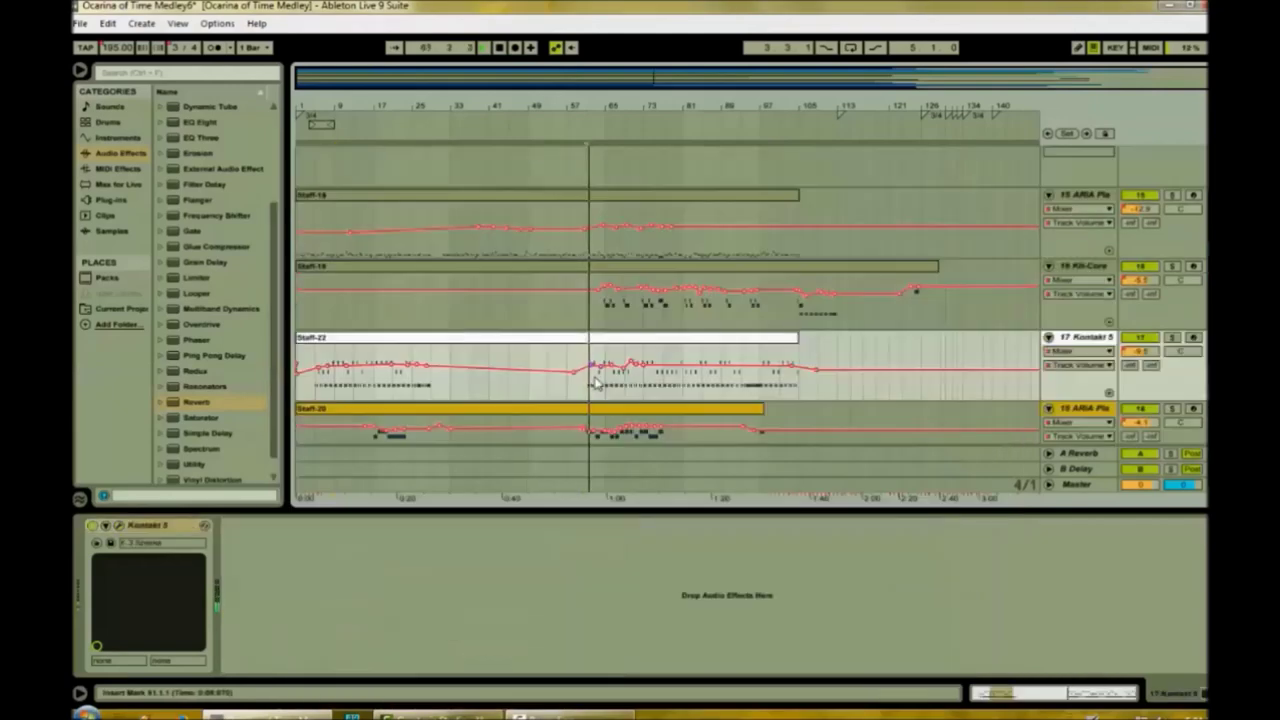
Raise track 17 Kontakt 5's volume automation between about bars 61 and 93, adding points along the passage.
left_click_drag(586, 375, 740, 375)
left_click_drag(624, 370, 623, 366)
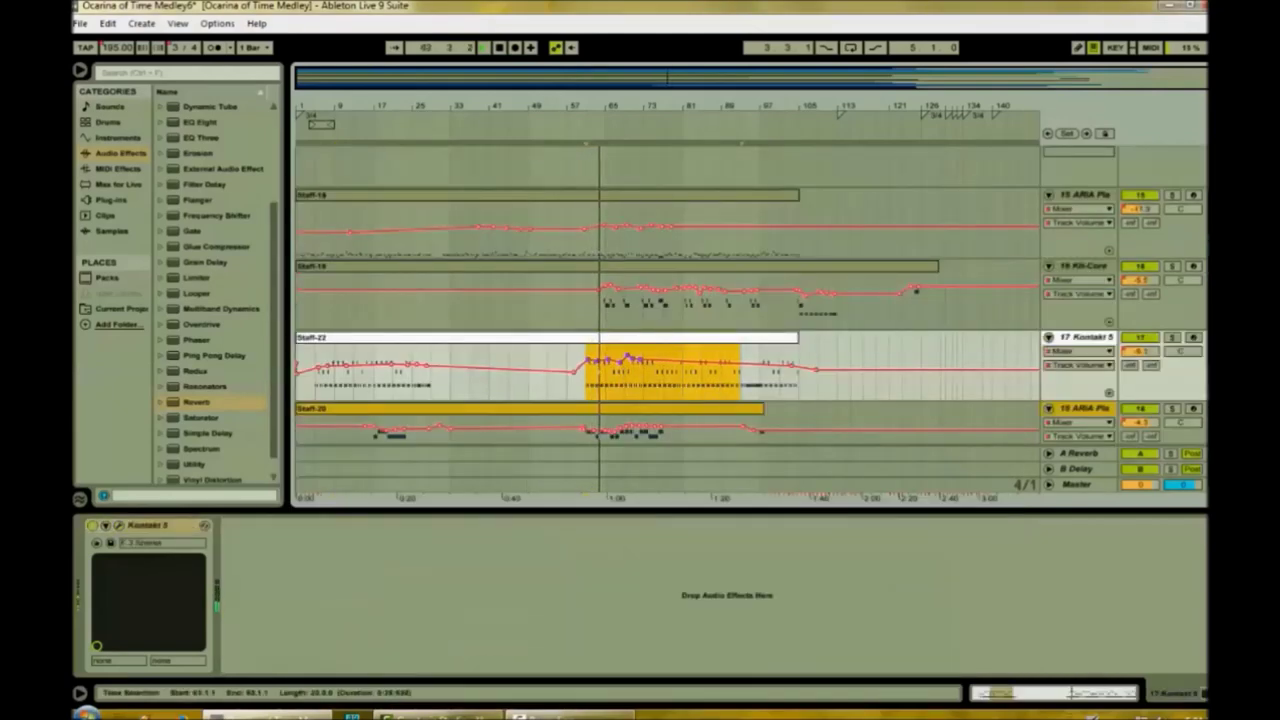
left_click_drag(680, 370, 680, 364)
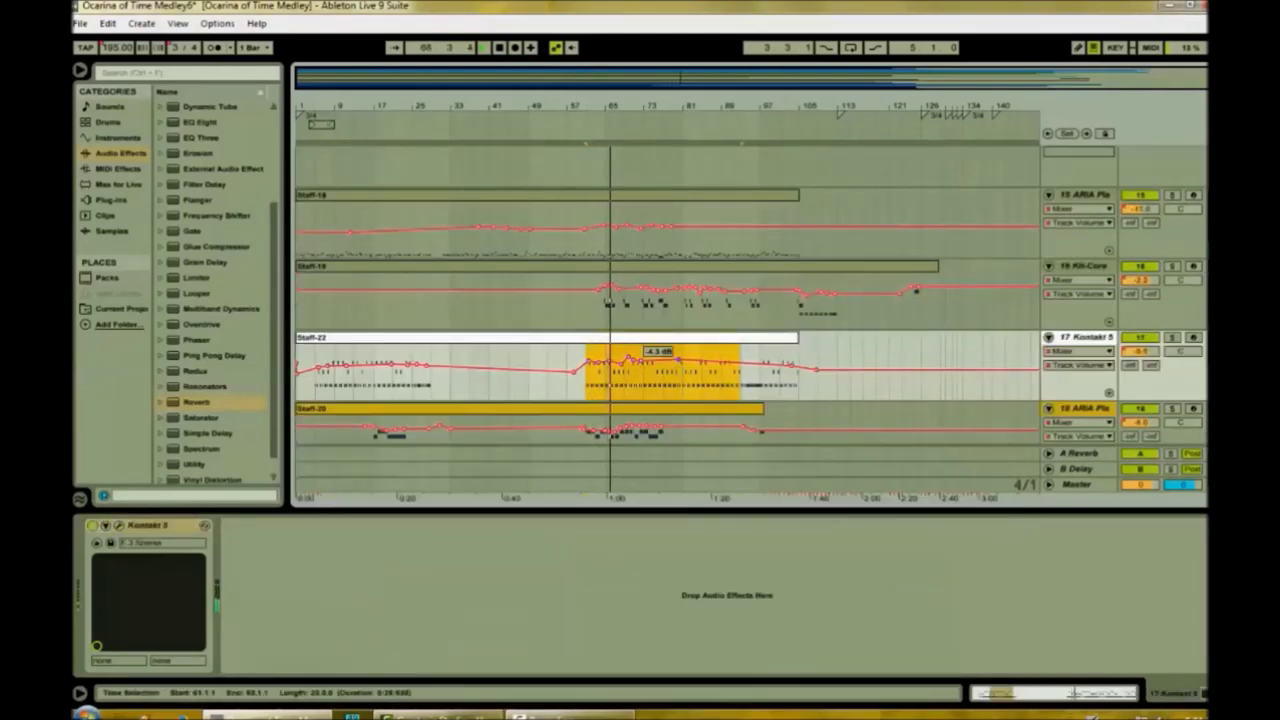
left_click(661, 389)
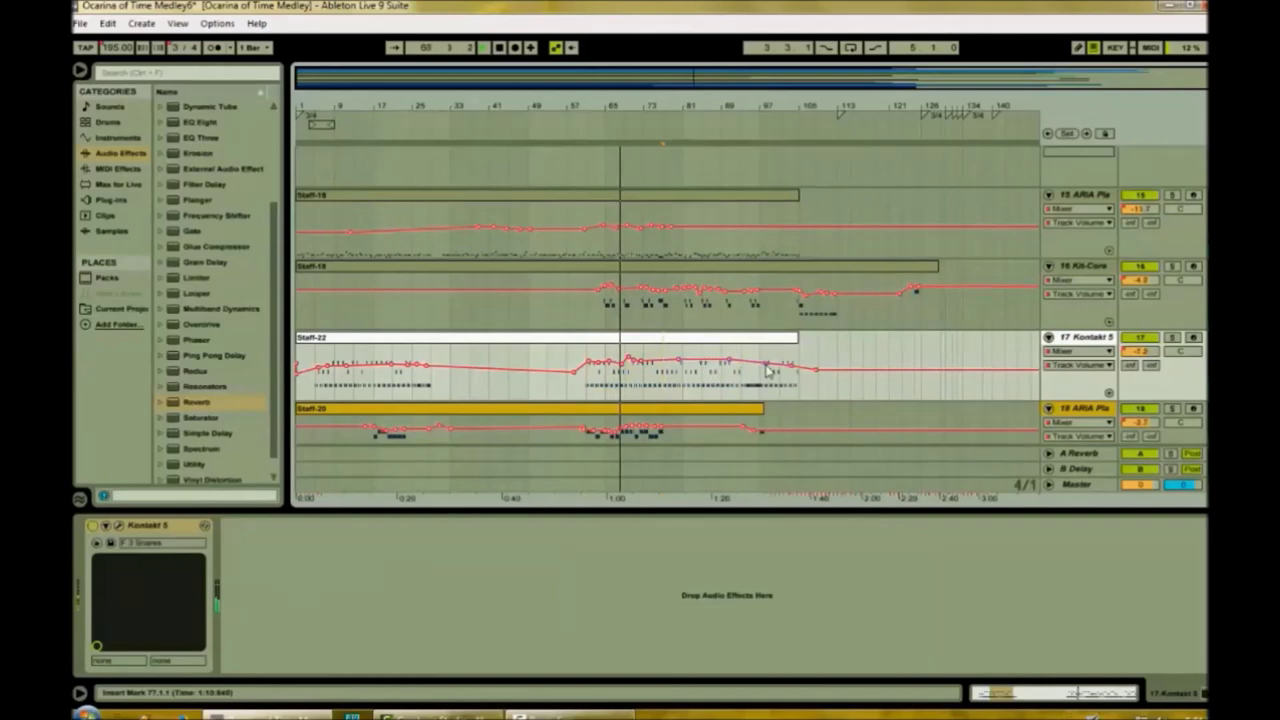
mouse_move(797, 373)
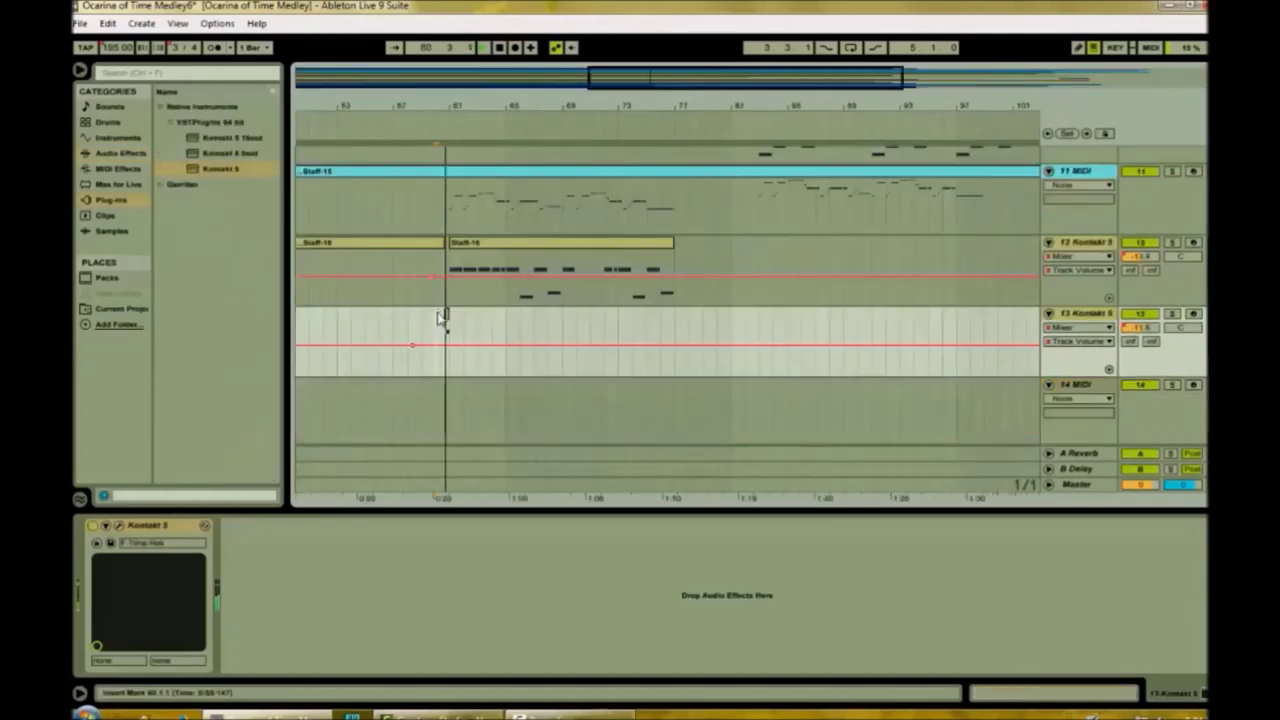
Lower track 13 Kontakt 5's volume just before bar 60, and shape track 12 Kontakt 5's volume between about bars 59 and 69.
left_click_drag(440, 346, 442, 350)
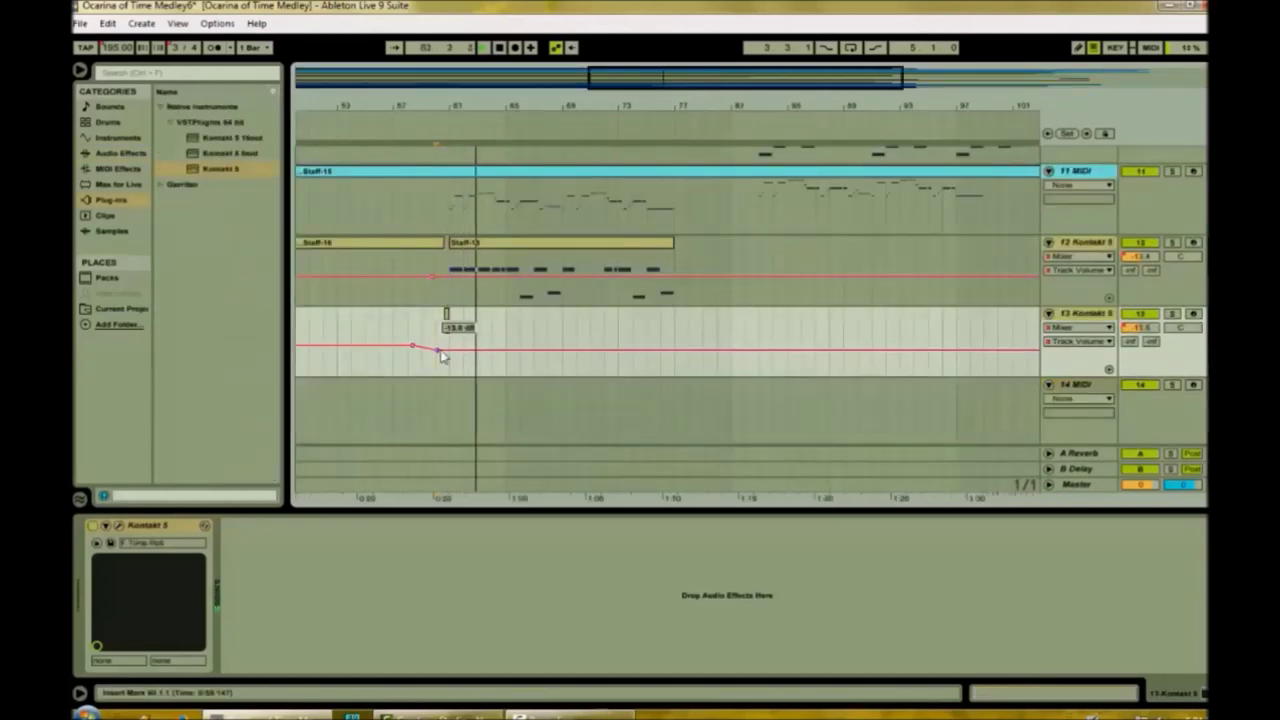
left_click(434, 277)
left_click(447, 277)
left_click(472, 277)
left_click(495, 277)
left_click_drag(514, 277, 554, 273)
left_click(534, 278)
left_click(563, 274)
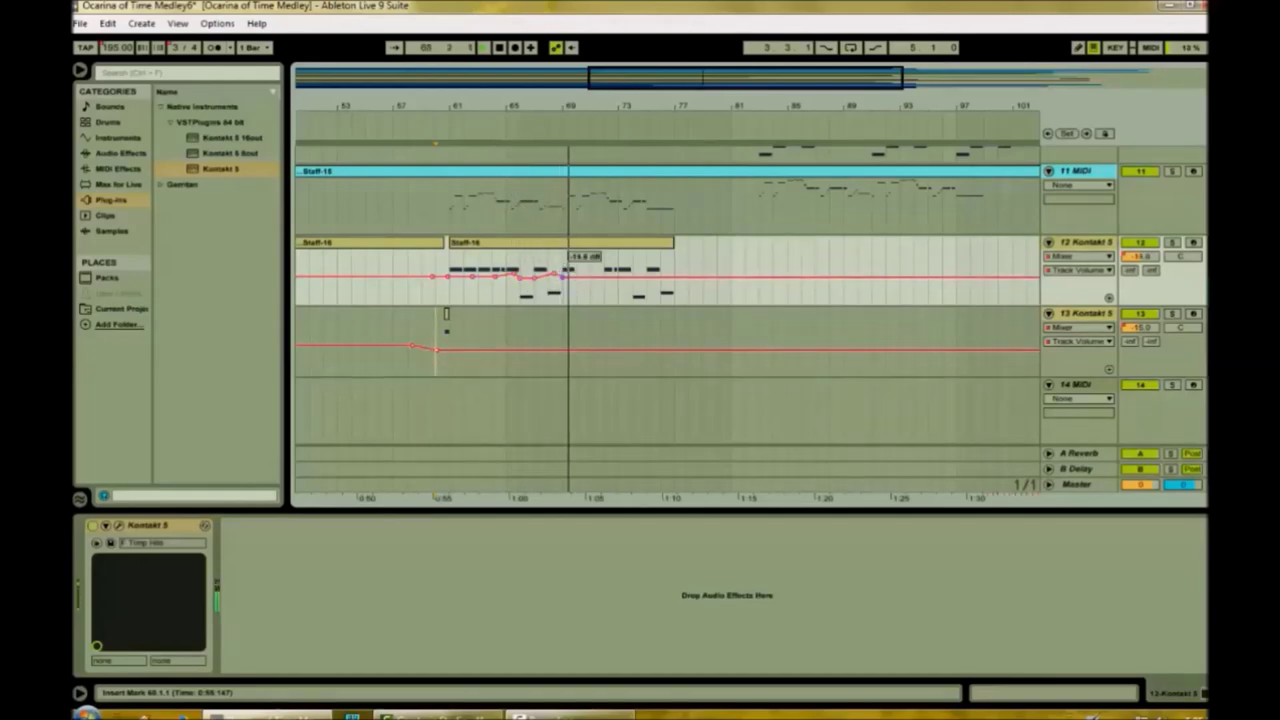
Continue track 12 Kontakt 5's volume automation from about bar 71 to bar 76, and stop playback.
left_click(593, 274)
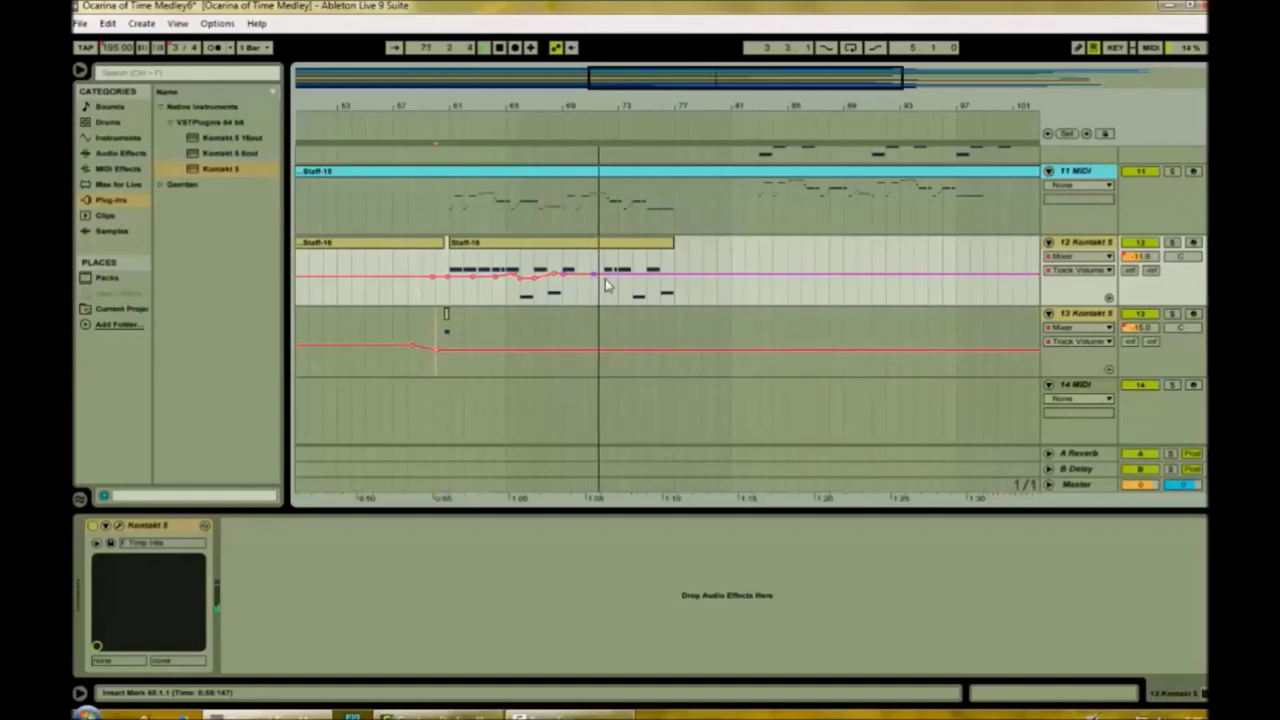
left_click(621, 274)
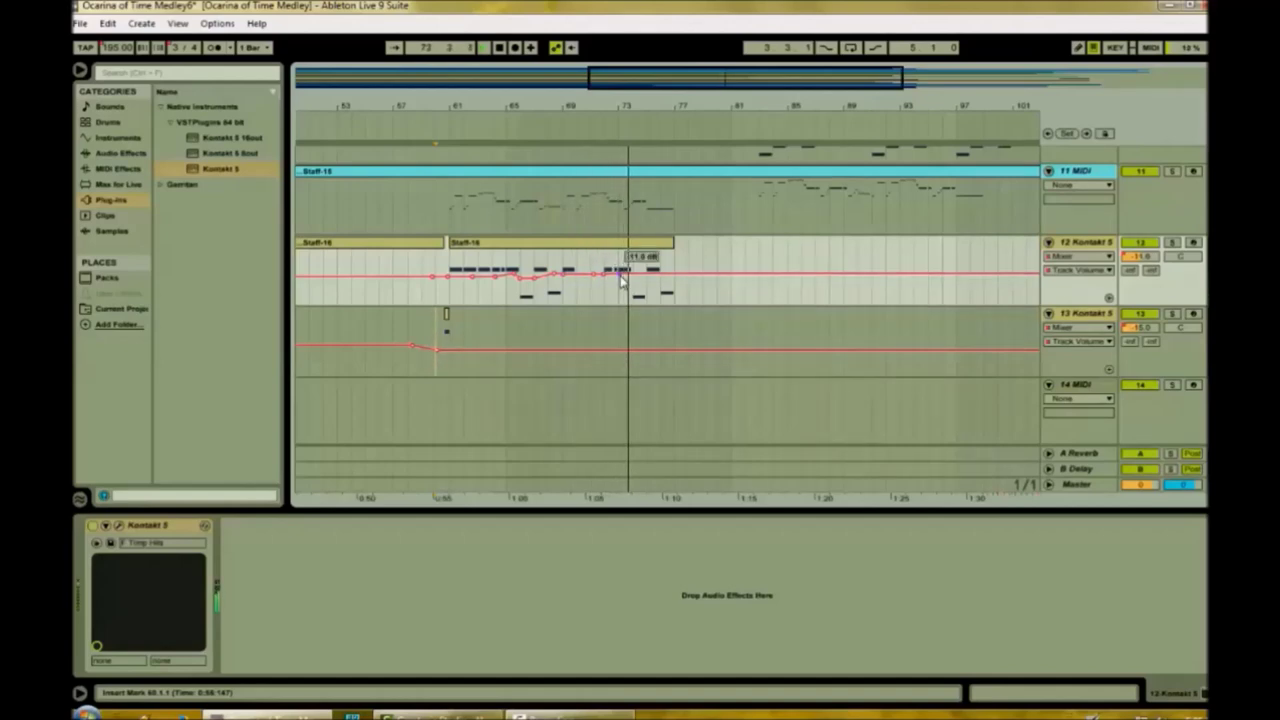
left_click(630, 273)
left_click(643, 272)
mouse_move(643, 272)
left_mouse_down()
mouse_move(630, 275)
mouse_move(666, 277)
left_mouse_up()
left_click(653, 275)
left_click(500, 48)
double_click(523, 104)
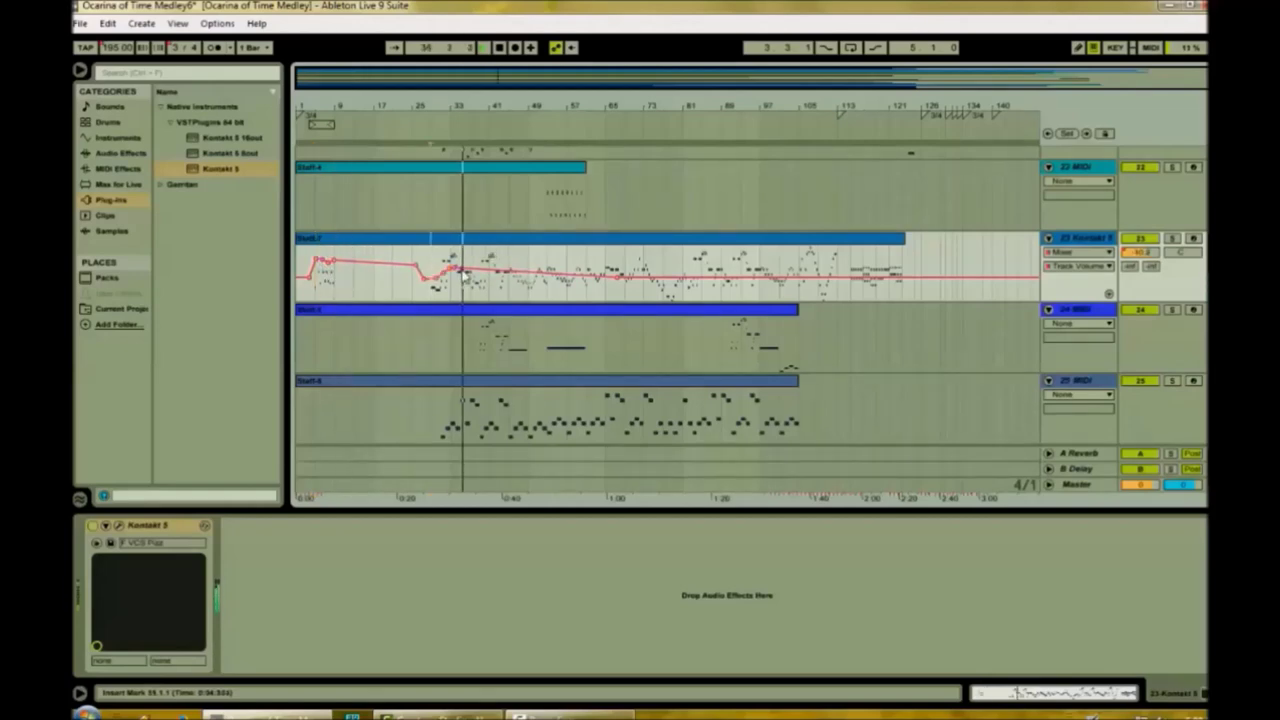
Add rises and dips to track 23 Kontakt 5's volume automation from about bar 36 to bar 97.
left_click(460, 272)
left_click(465, 271)
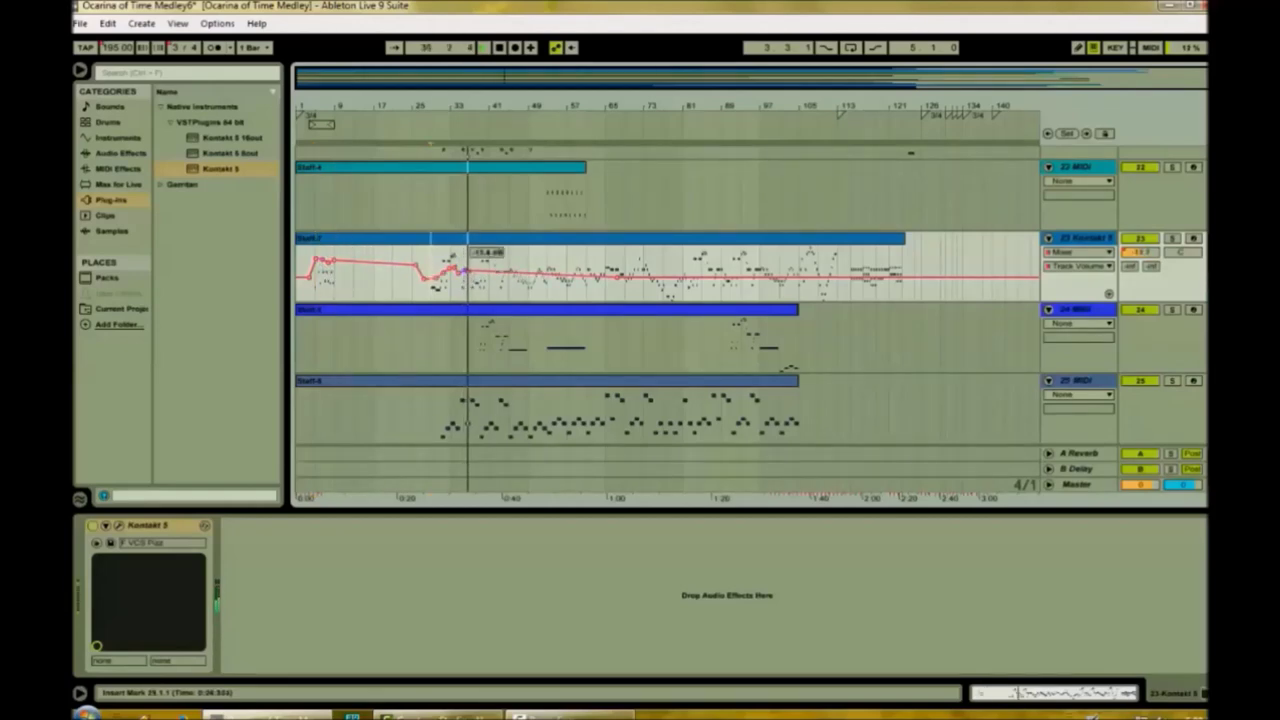
left_click(472, 273)
left_click_drag(474, 272, 768, 280)
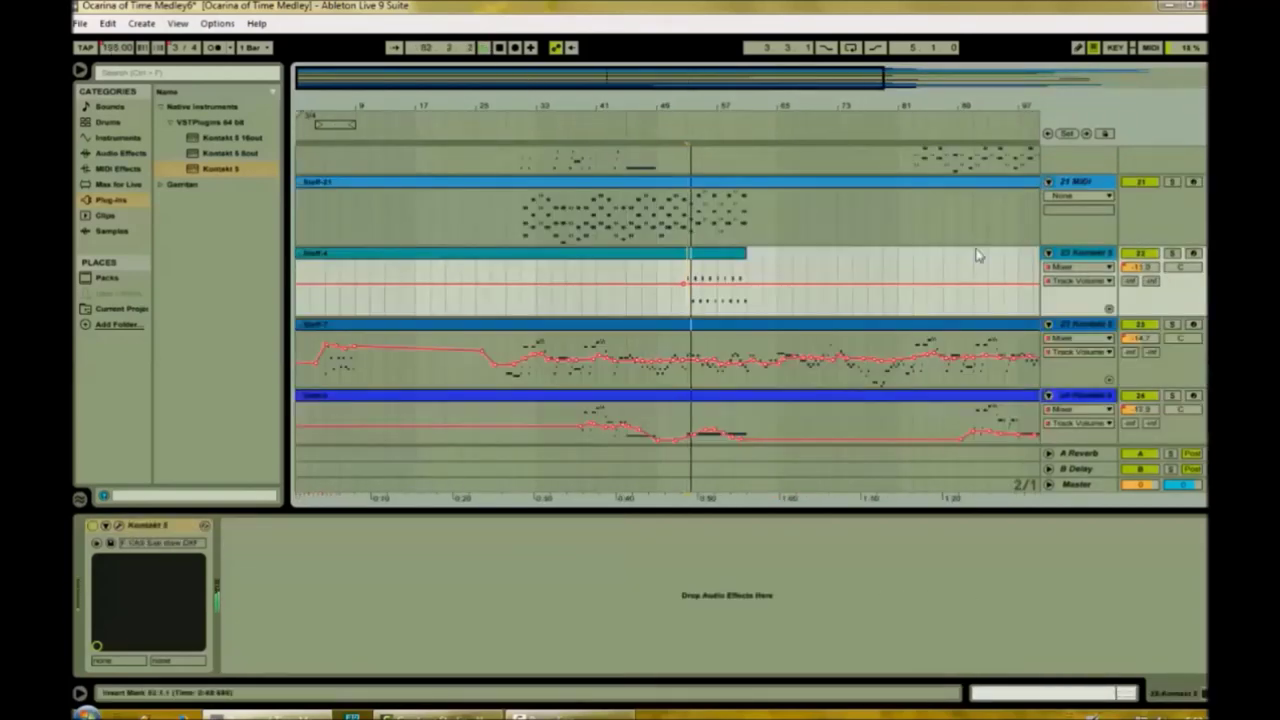
Add volume automation points on track 22 Kontakt 5 between about bars 52 and 60.
left_click(697, 287)
left_click_drag(683, 285, 747, 289)
left_click(707, 286)
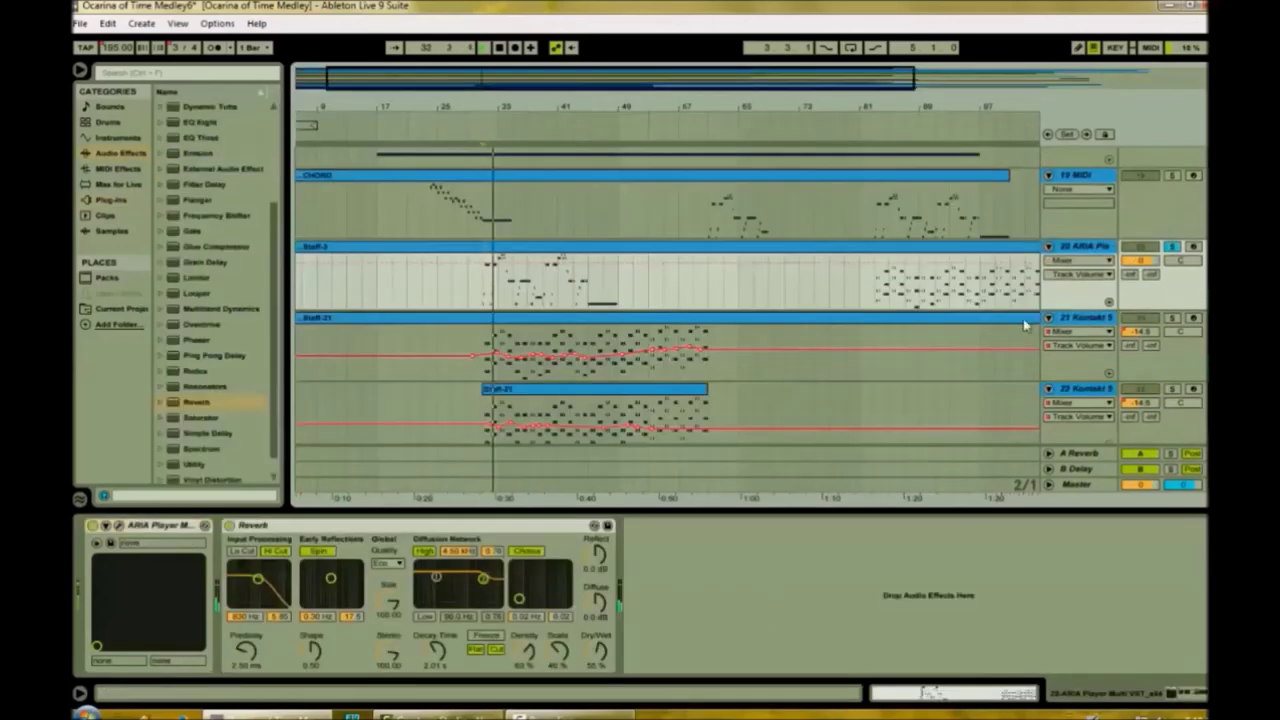
Turn off solo on track 20 ARIA Player, raise its volume automation around bar 30, and close its instrument window.
left_click(1146, 261)
left_click(1172, 247)
left_click(468, 262)
left_click_drag(480, 262, 480, 256)
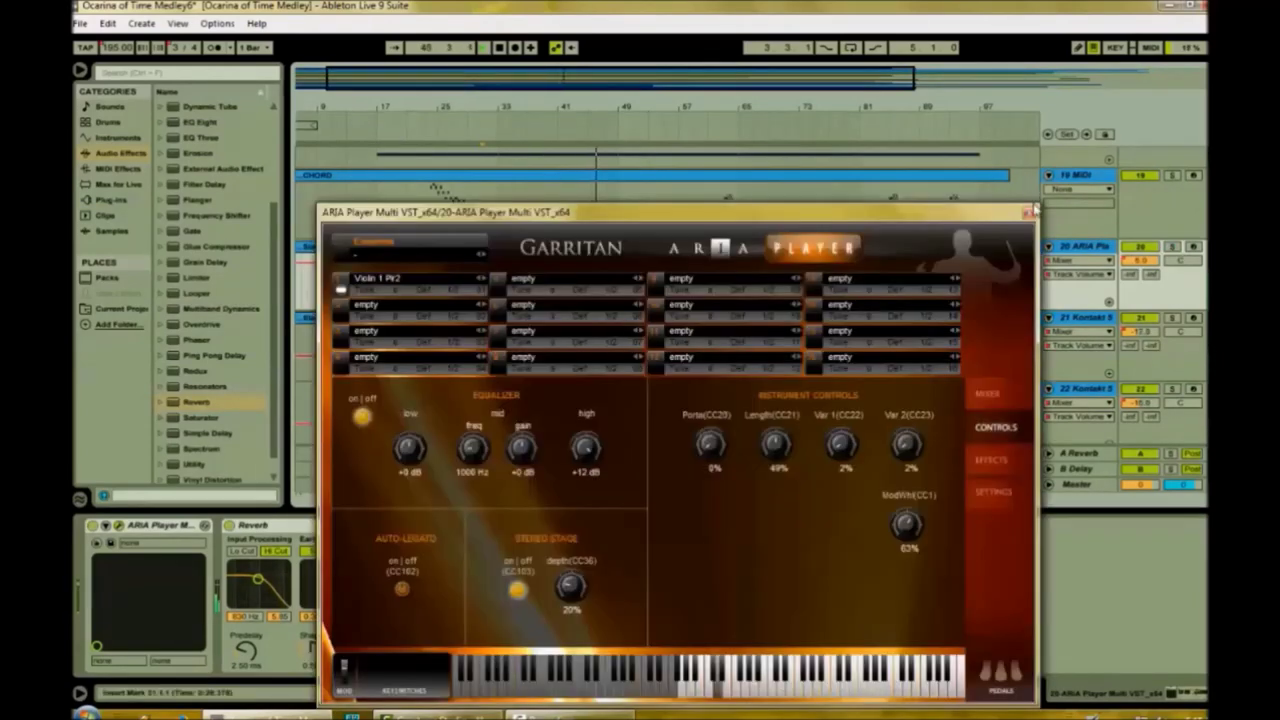
left_click(1028, 212)
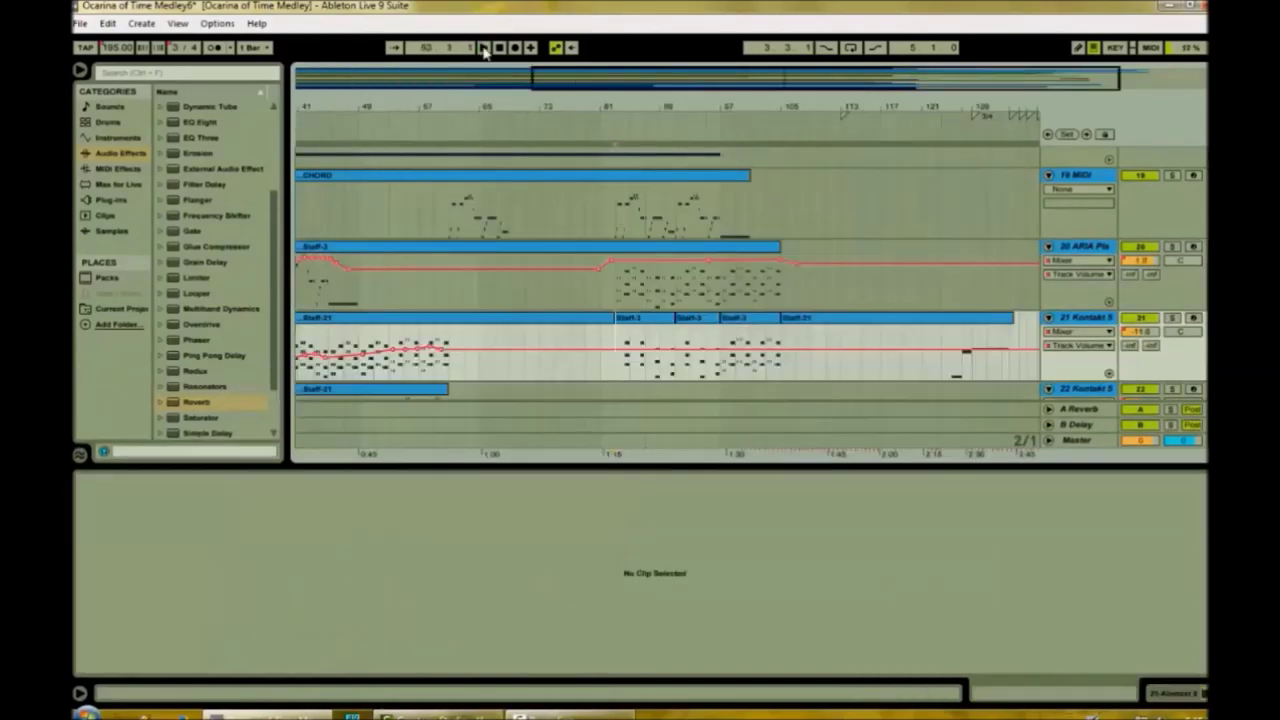
Play from bar 83 and raise track 21 Kontakt 5's volume automation from there to about bar 99.
left_click(484, 48)
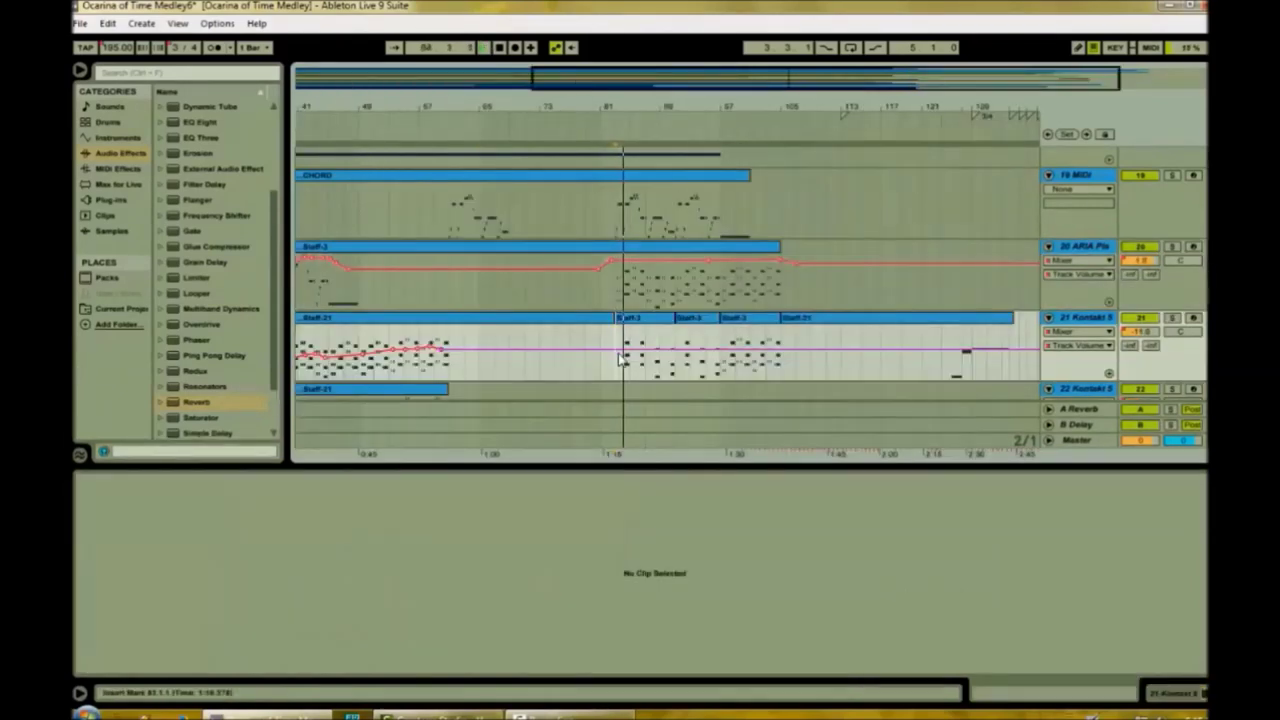
left_click_drag(624, 349, 642, 333)
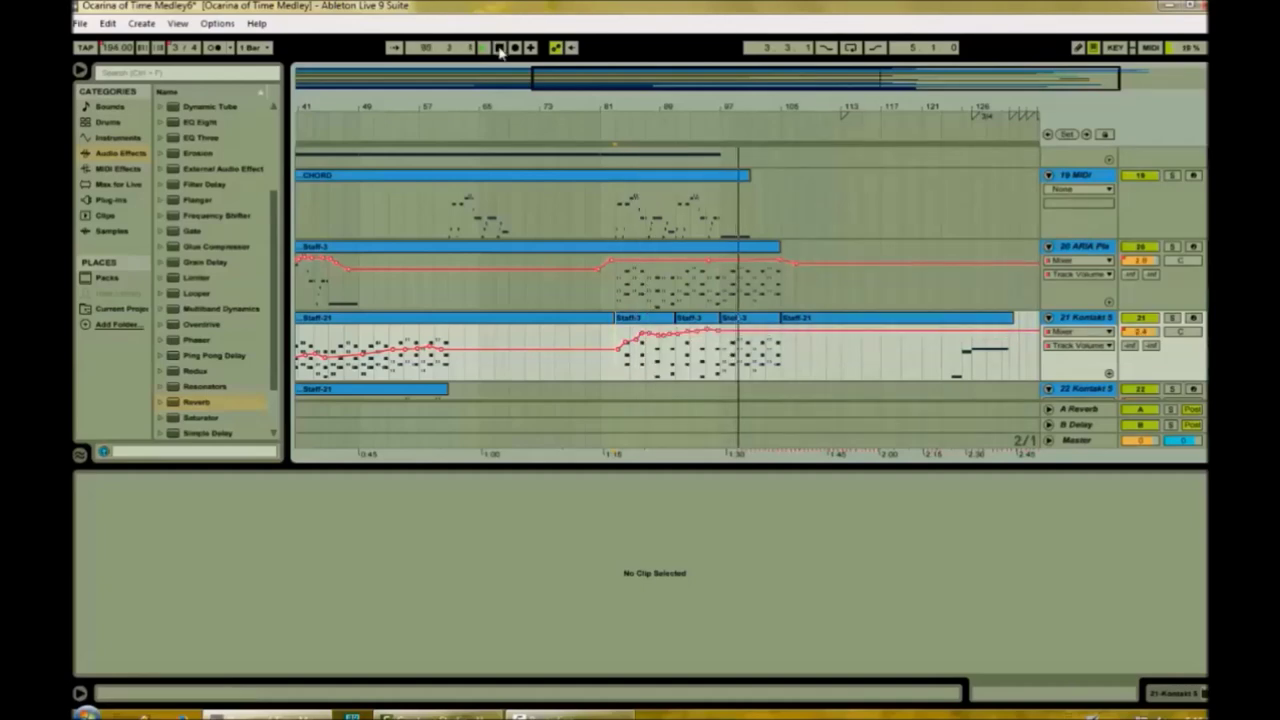
left_click(750, 345)
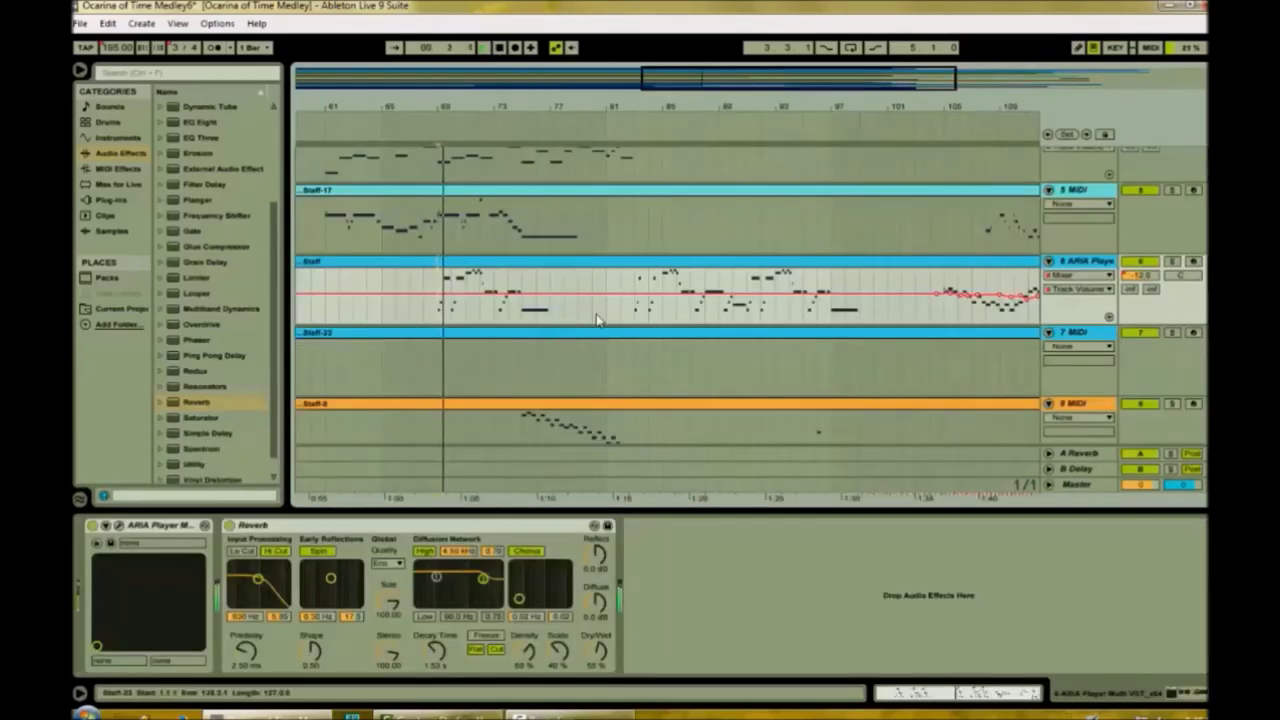
Add volume automation points on track 6 ARIA Player between about bars 68 and 76.
left_click(423, 294)
left_click_drag(447, 294, 549, 292)
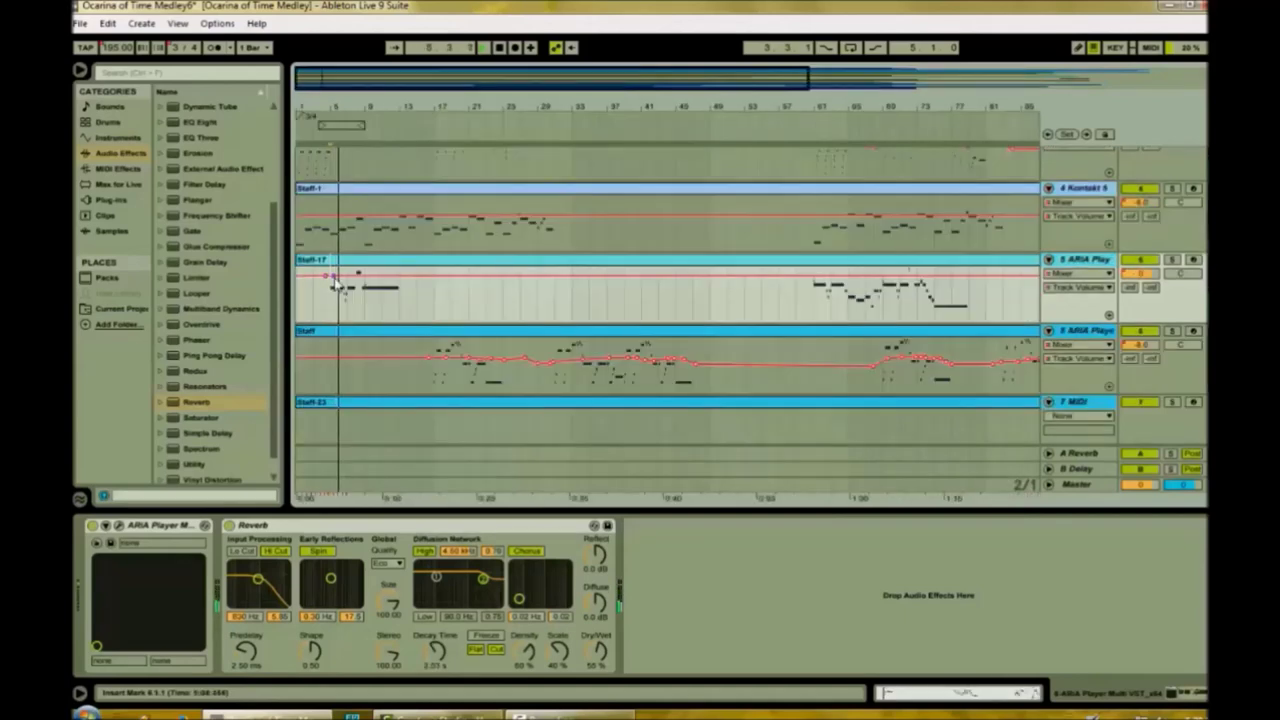
Shape track 5 ARIA Player's volume automation between about bars 6 and 10, and lengthen its reverb decay time.
left_click_drag(341, 276, 352, 271)
left_click_drag(436, 651, 436, 643)
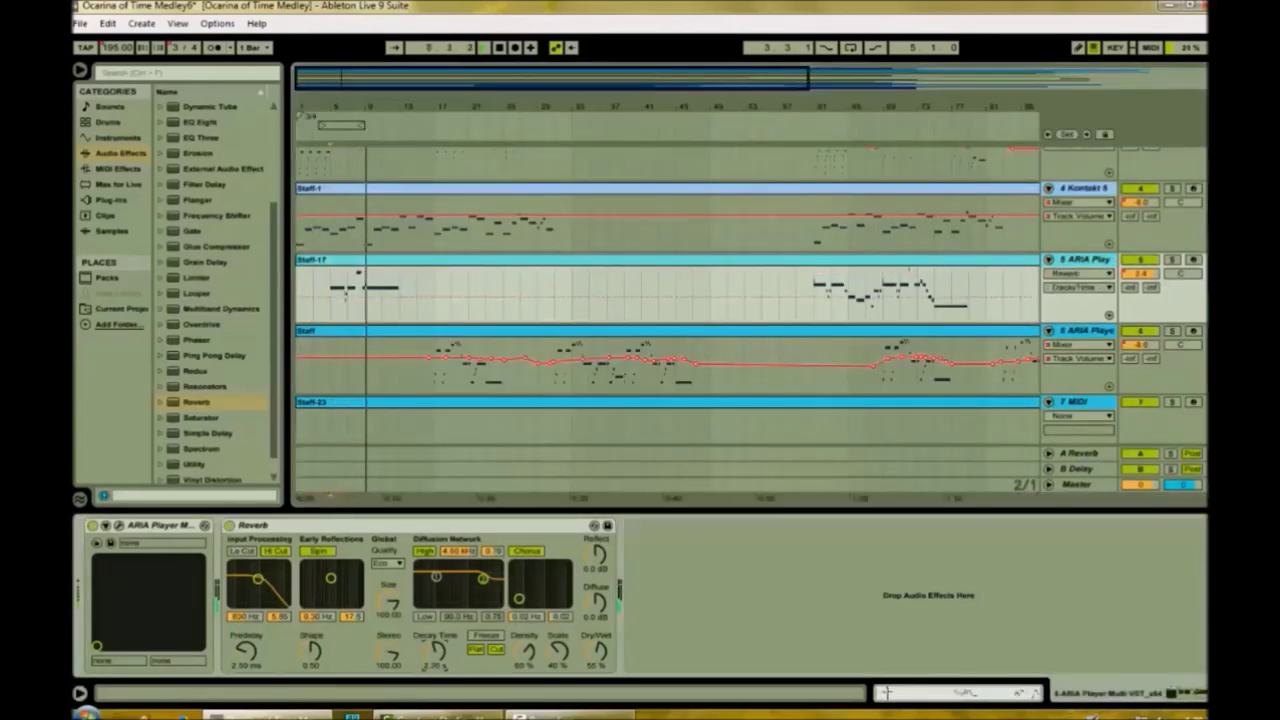
left_click(1151, 277)
left_click(371, 272)
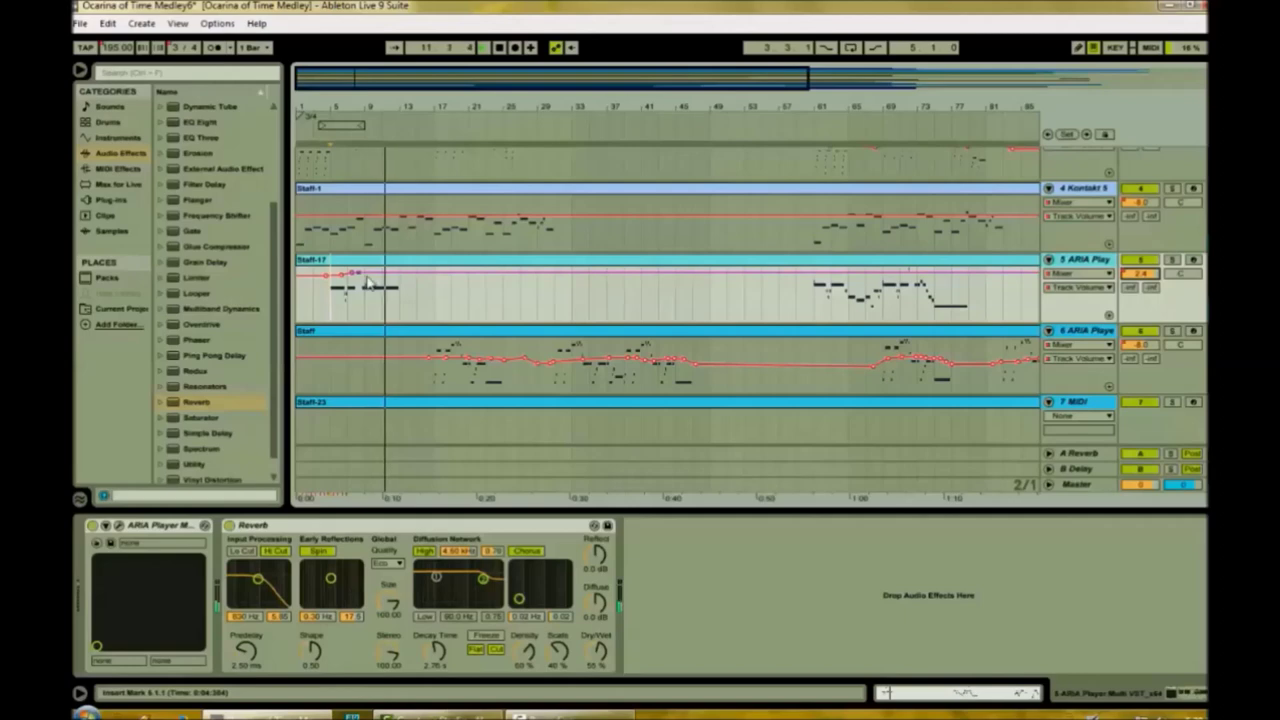
left_click_drag(378, 272, 378, 276)
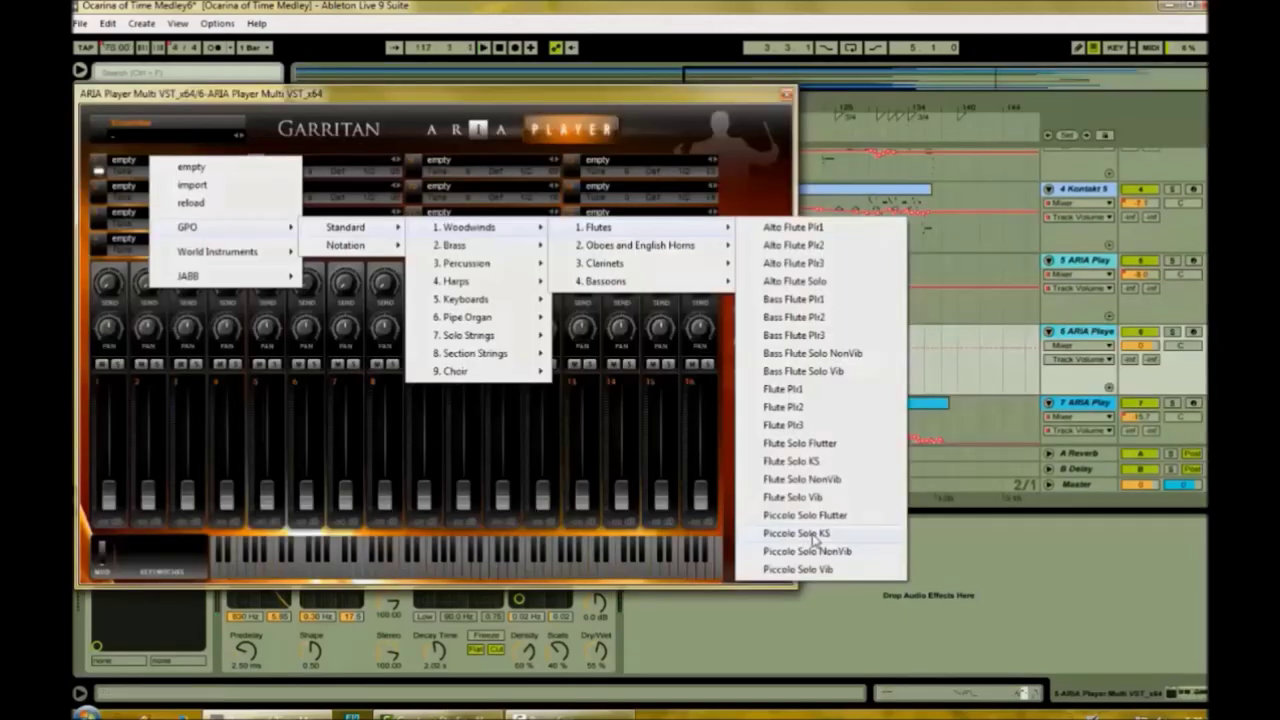
Browse the GPO Standard flutes for an instrument in track 6's ARIA Player.
left_click(808, 688)
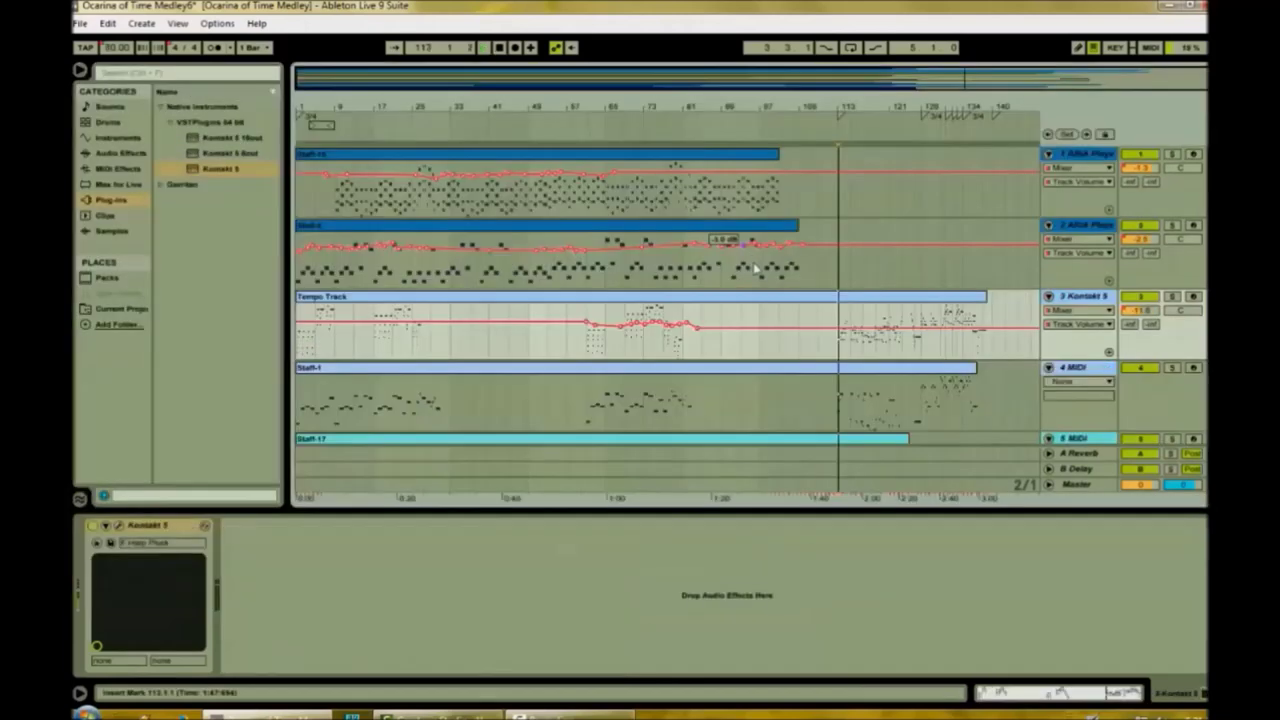
Add a rise and a dip to track 3 Kontakt 5's volume automation between about bars 112 and 117.
left_click_drag(832, 329, 848, 325)
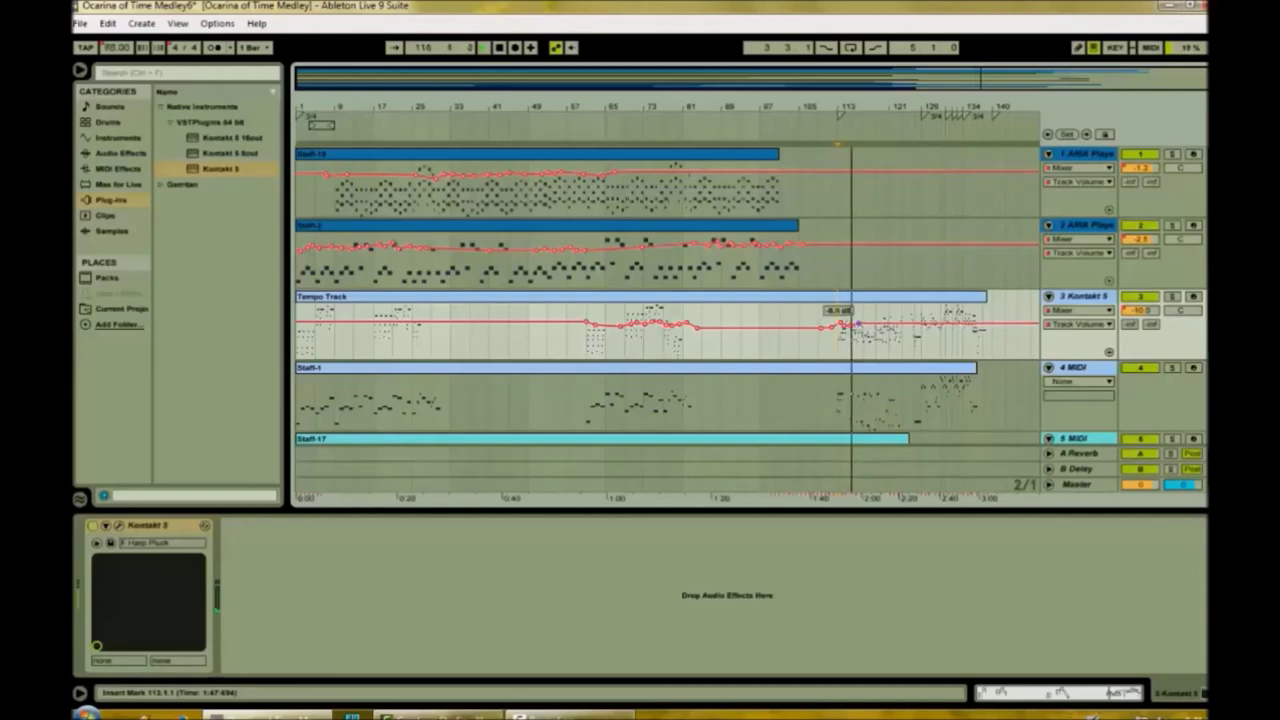
left_click_drag(845, 326, 846, 331)
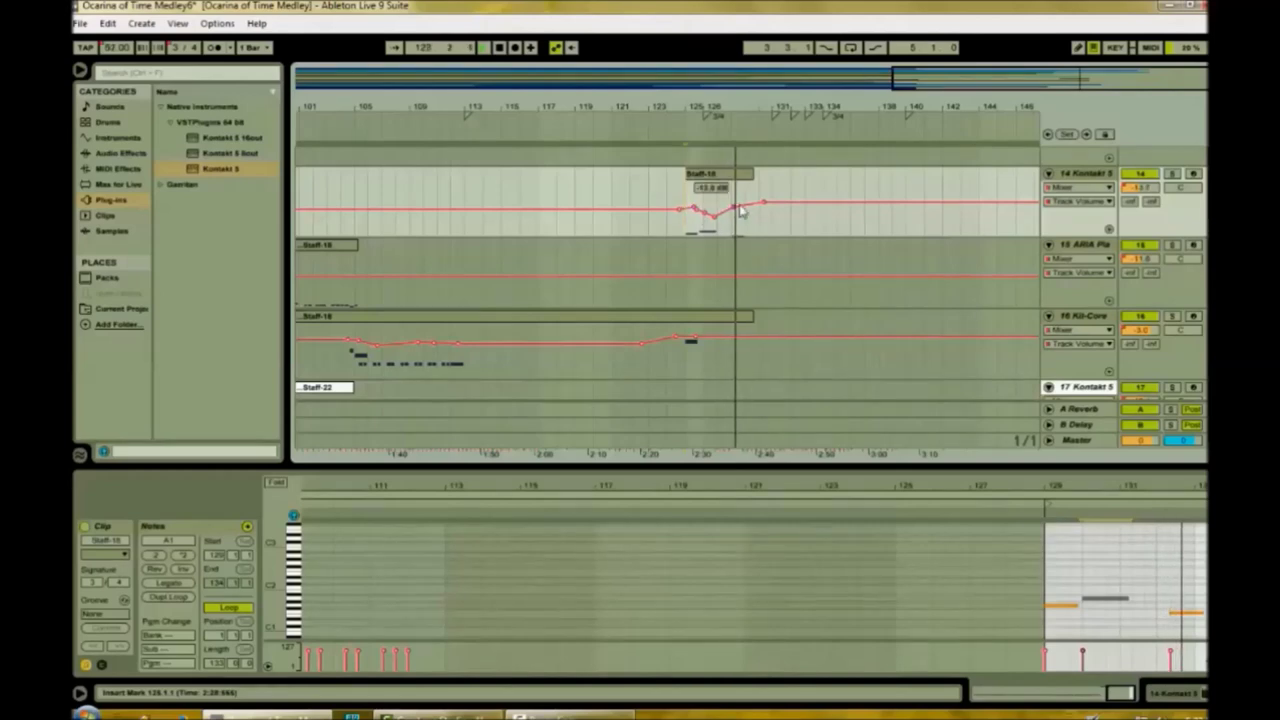
Lower track 14 Kontakt 5's volume automation between about bars 128 and 130.
left_click_drag(741, 211, 771, 212)
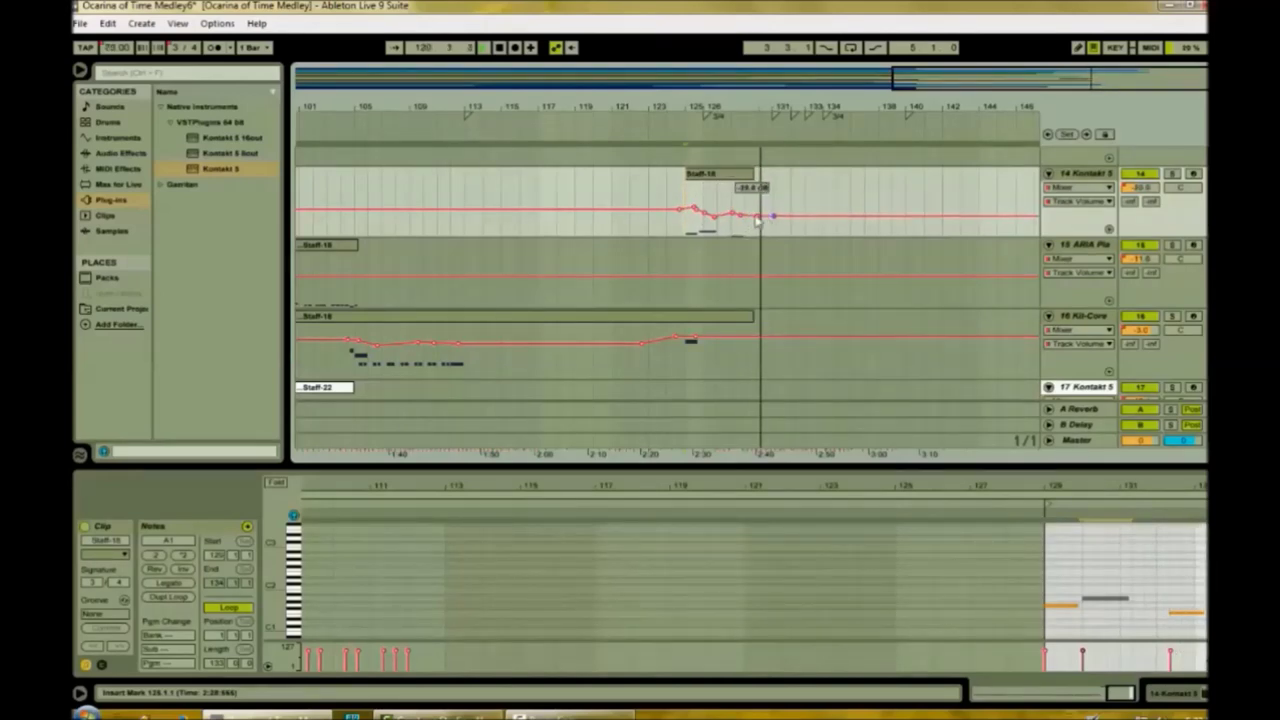
Add volume automation points on track 3 Kontakt 5 between about bars 130 and 132, and one on track 4 Kontakt 5.
scroll(665, 300, "up", 10)
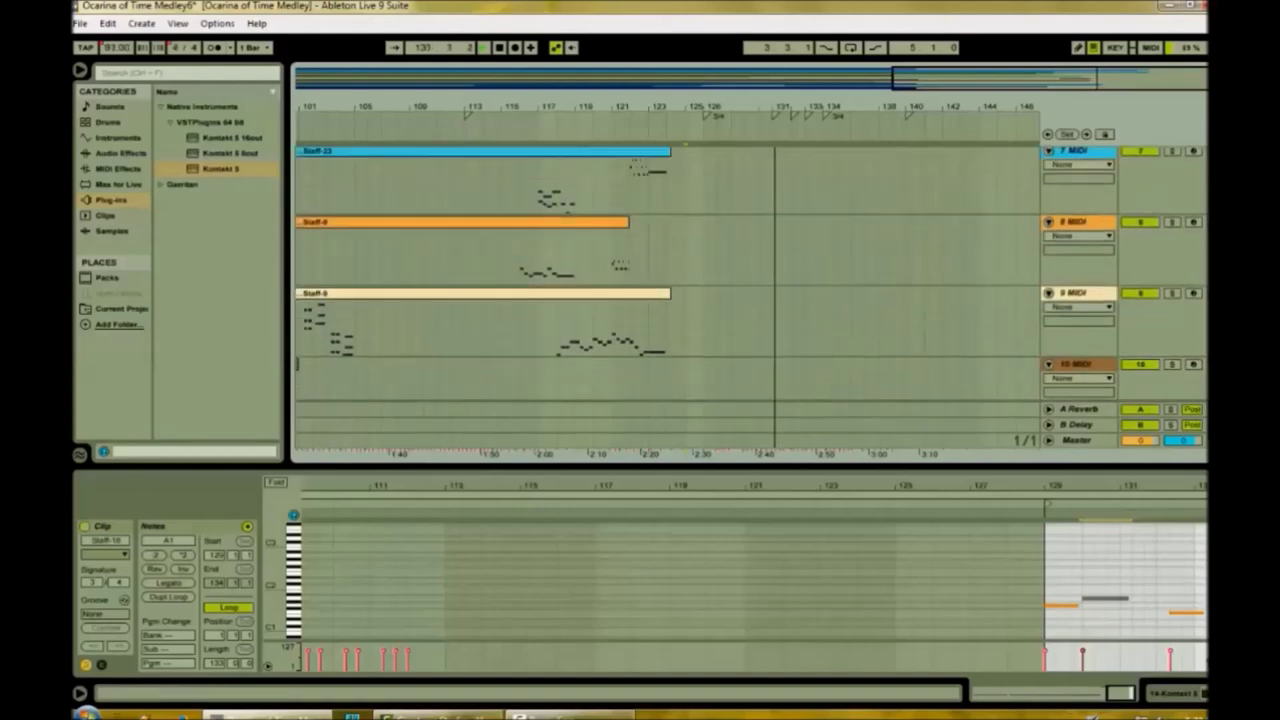
left_click(763, 212)
left_click_drag(783, 211, 791, 212)
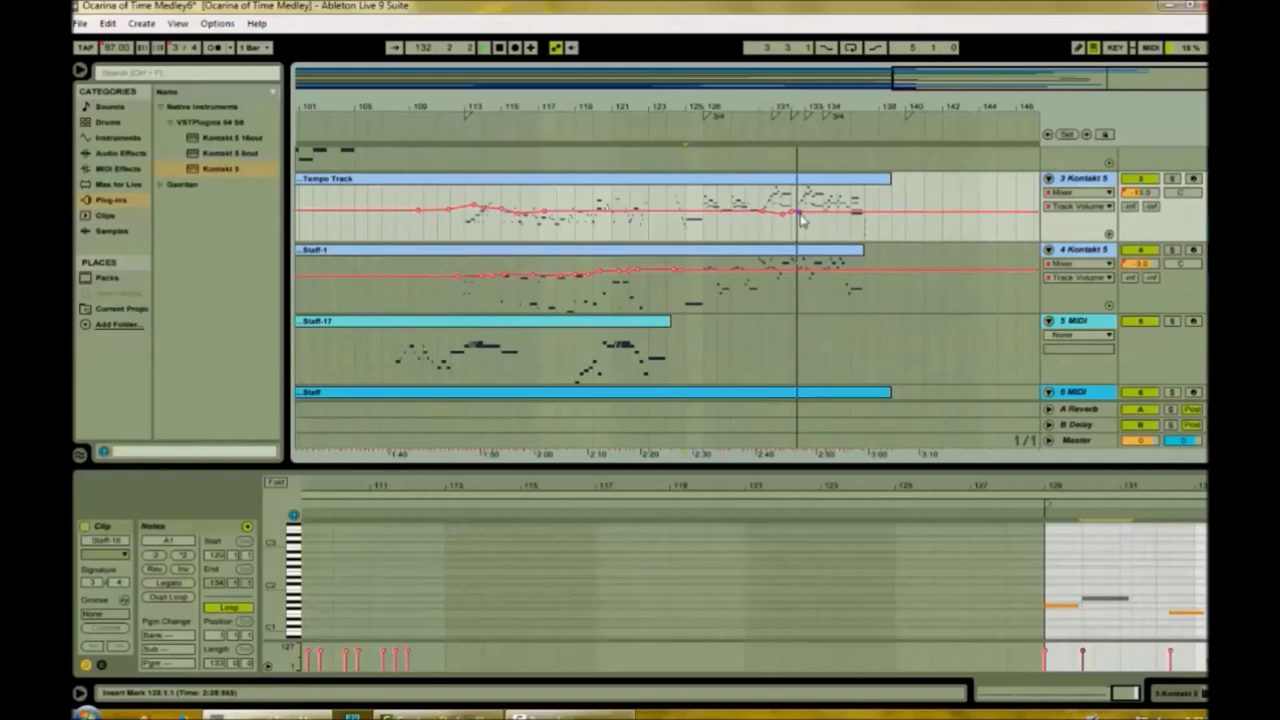
left_click(773, 268)
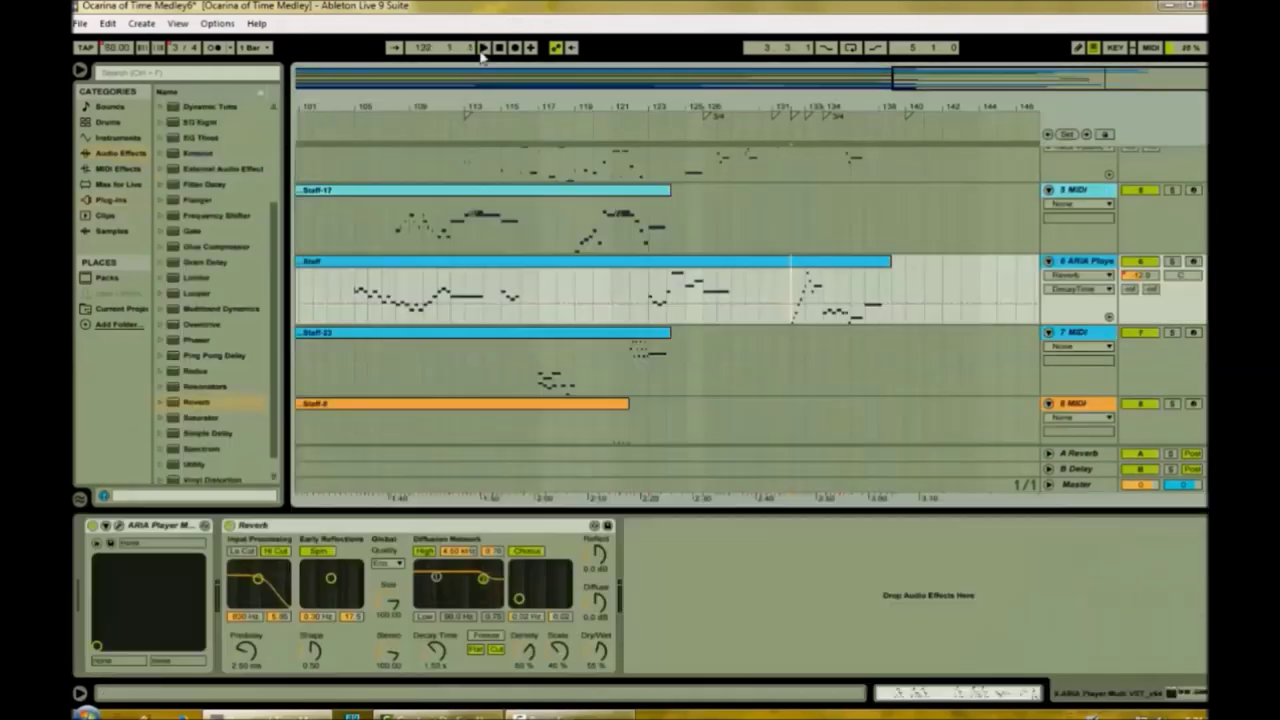
Play the arrangement from bar 132 and switch track 6 ARIA Player's displayed automation to its volume.
left_click(483, 48)
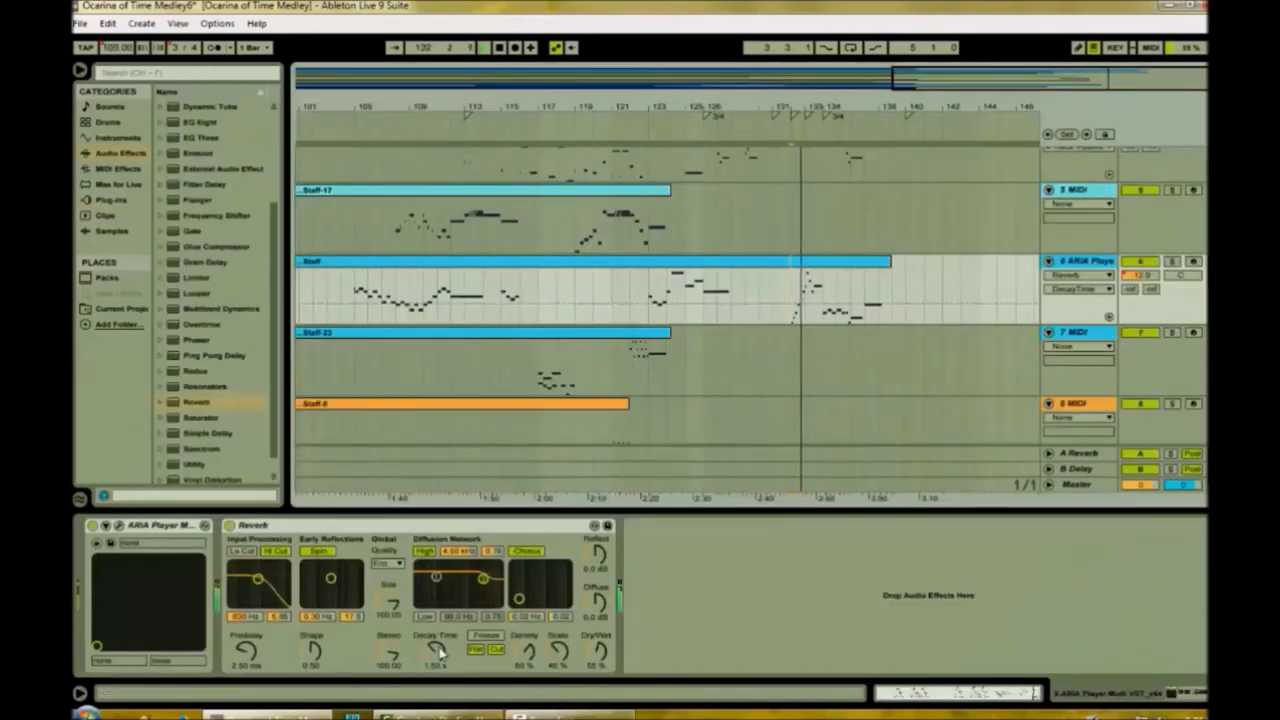
left_click(1146, 276)
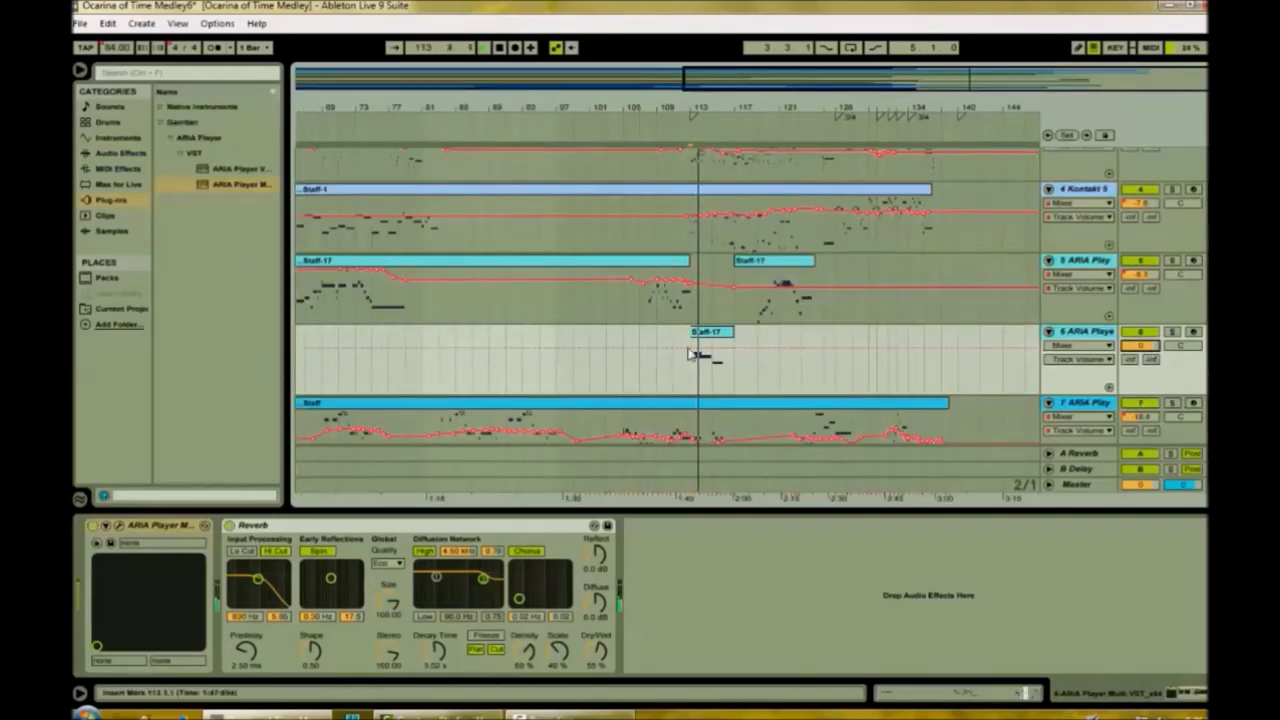
Add volume automation points on track 6 ARIA Player at the start of its Staff-17 clip, around bar 113.
left_click(686, 350)
left_click(692, 349)
left_click_drag(703, 348, 704, 352)
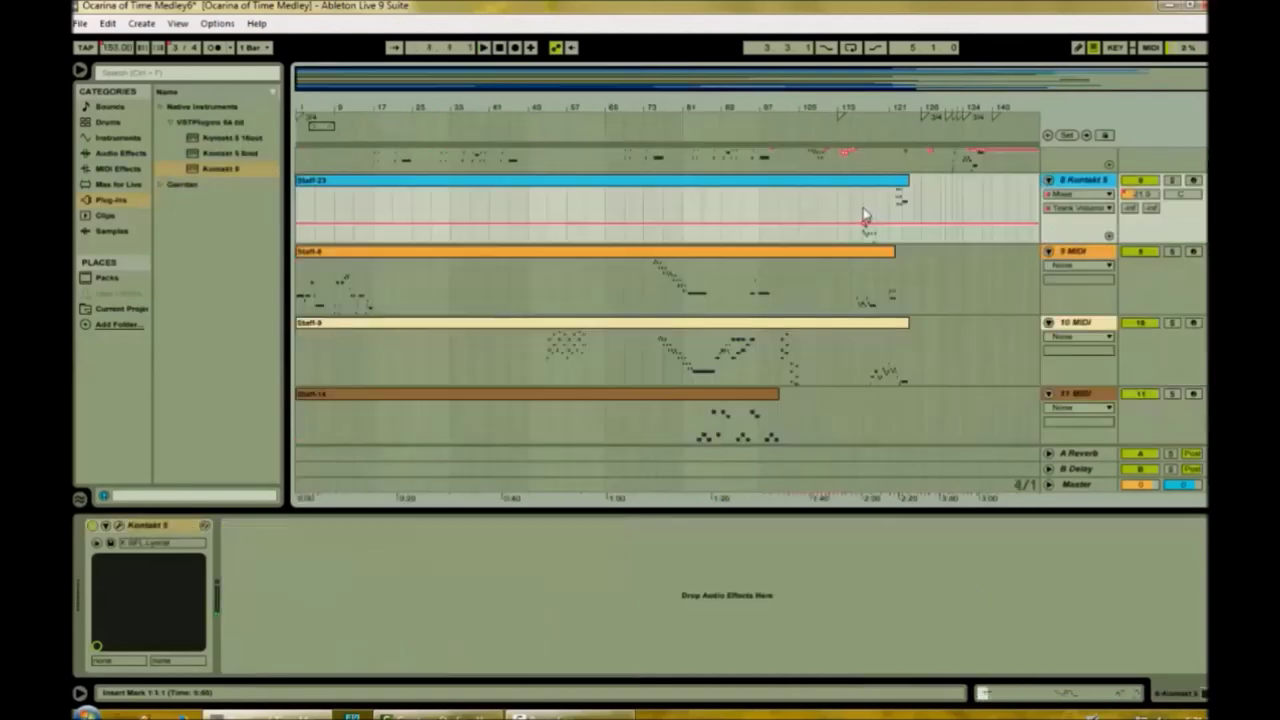
Add volume automation points on track 8 Kontakt 5 around bar 117 and adjust their level.
left_click(865, 215)
left_click(868, 224)
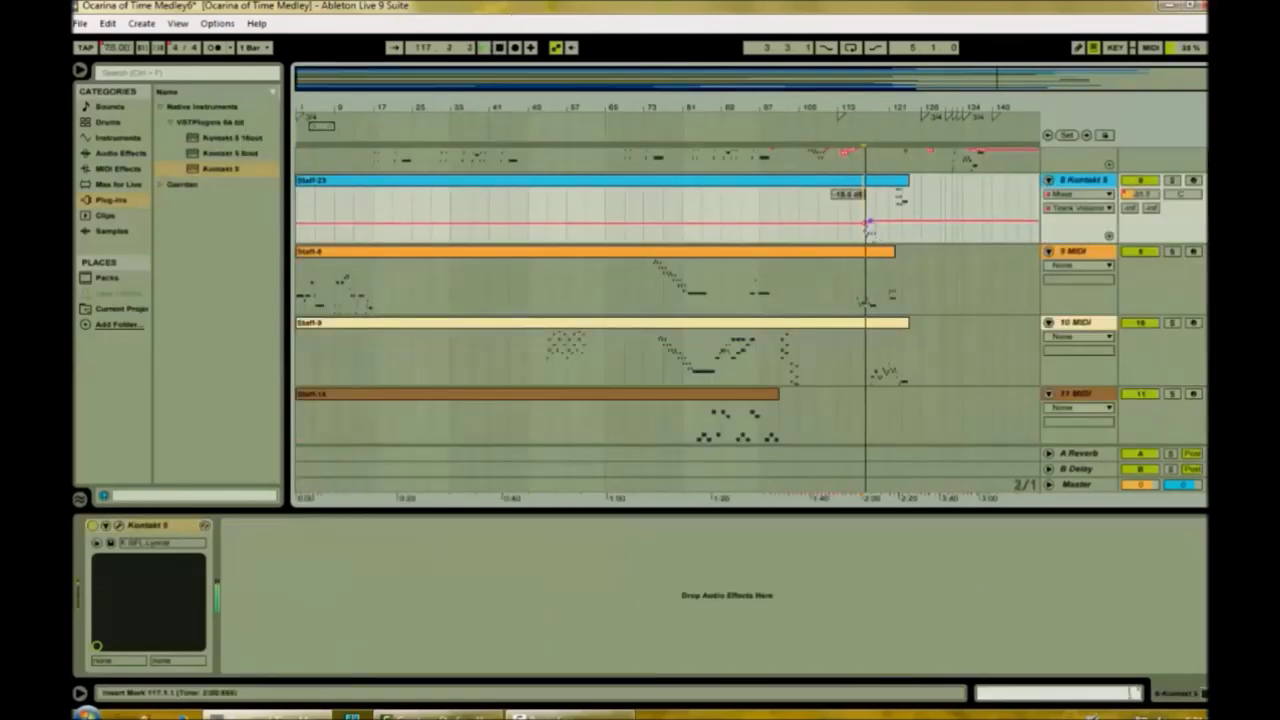
left_click_drag(866, 228, 868, 226)
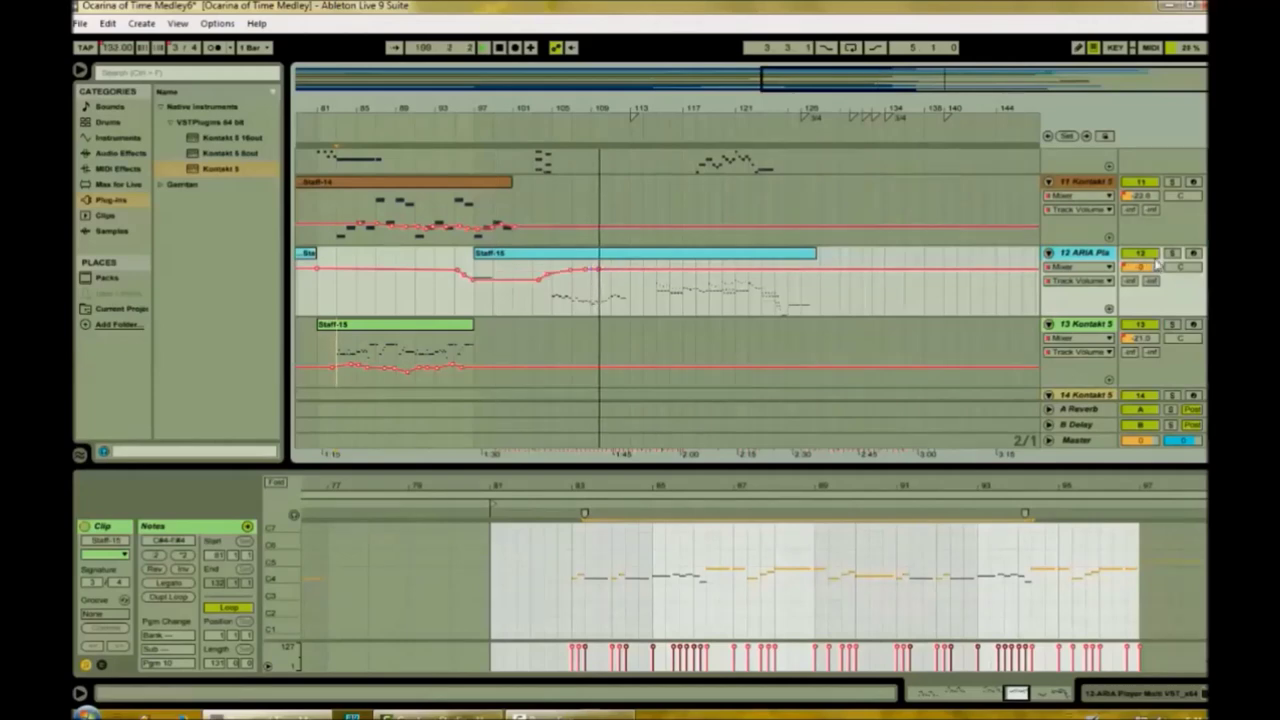
Solo track 12 ARIA Player and shape its volume automation with a dip and gradual rise between about bars 110 and 125.
left_click(1172, 253)
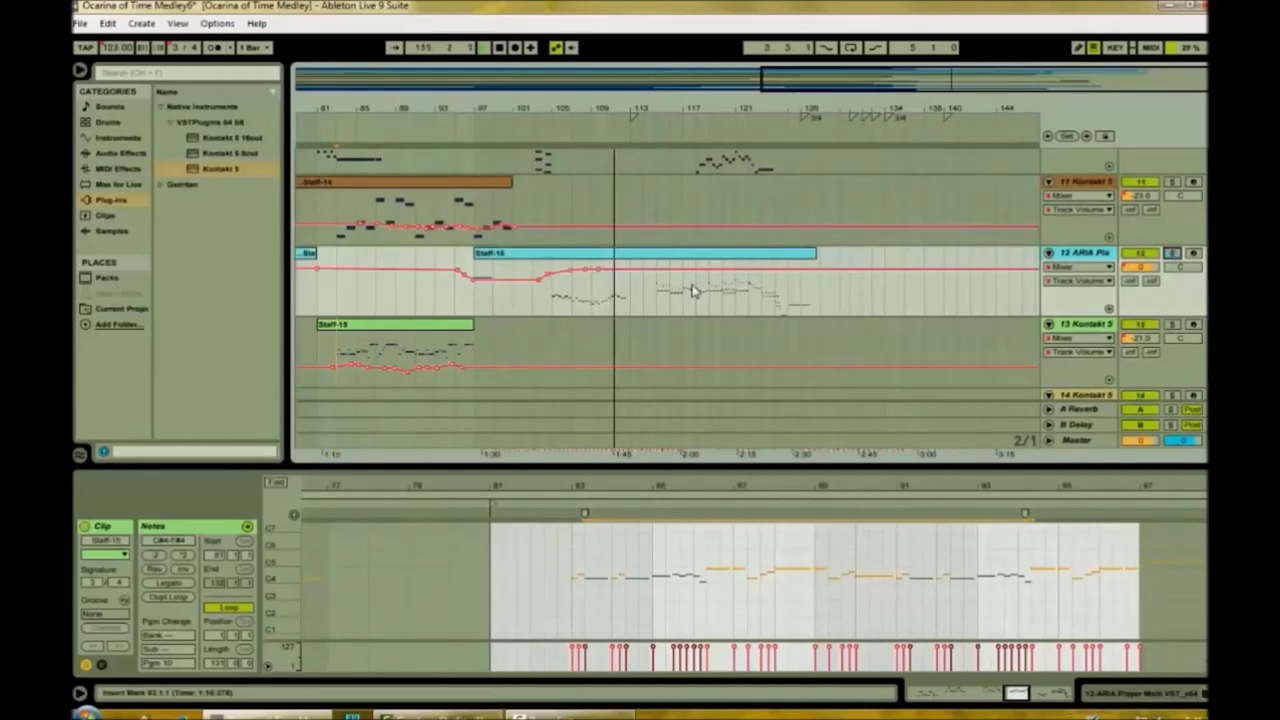
left_click(606, 269)
left_click_drag(615, 269, 621, 275)
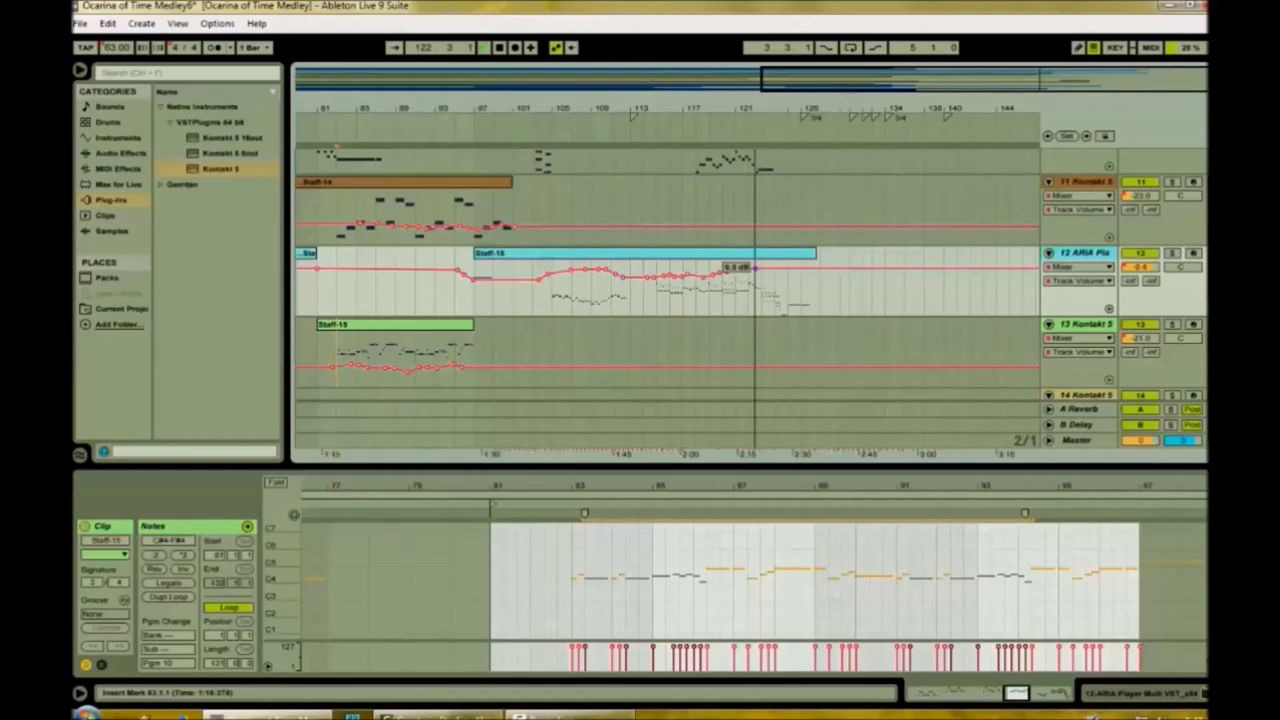
left_click_drag(756, 269, 772, 268)
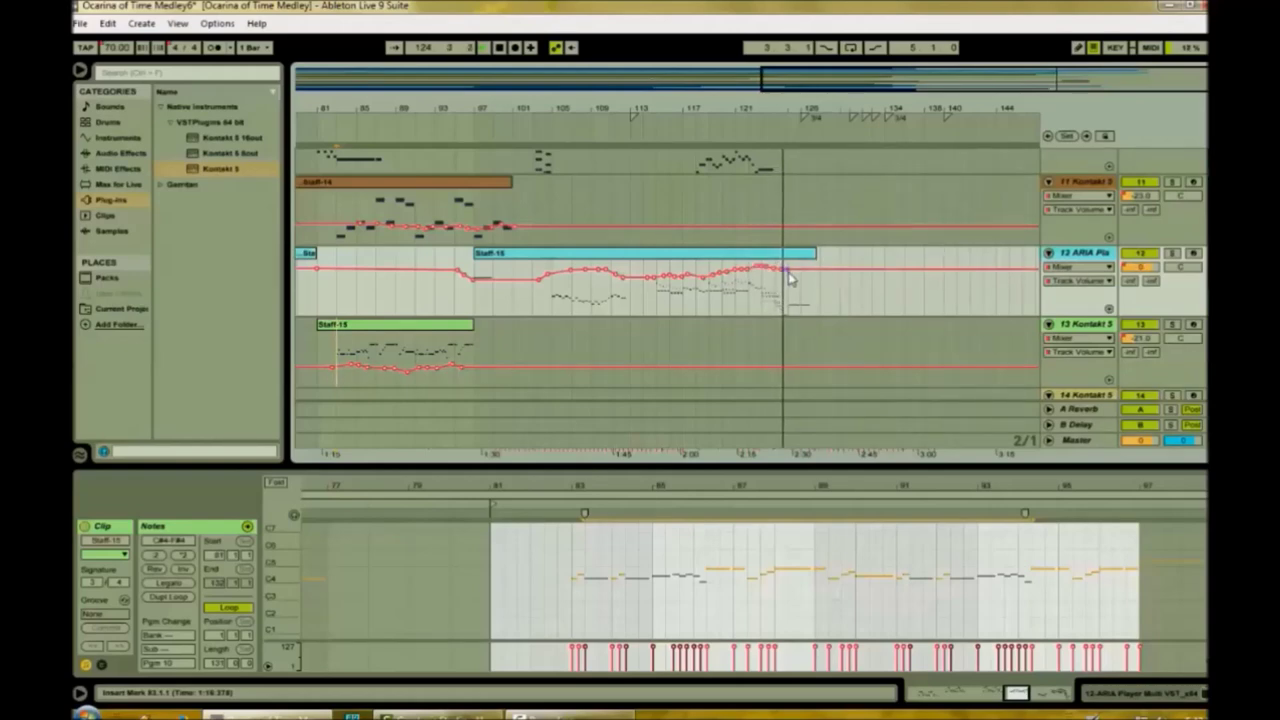
left_click_drag(788, 273, 788, 267)
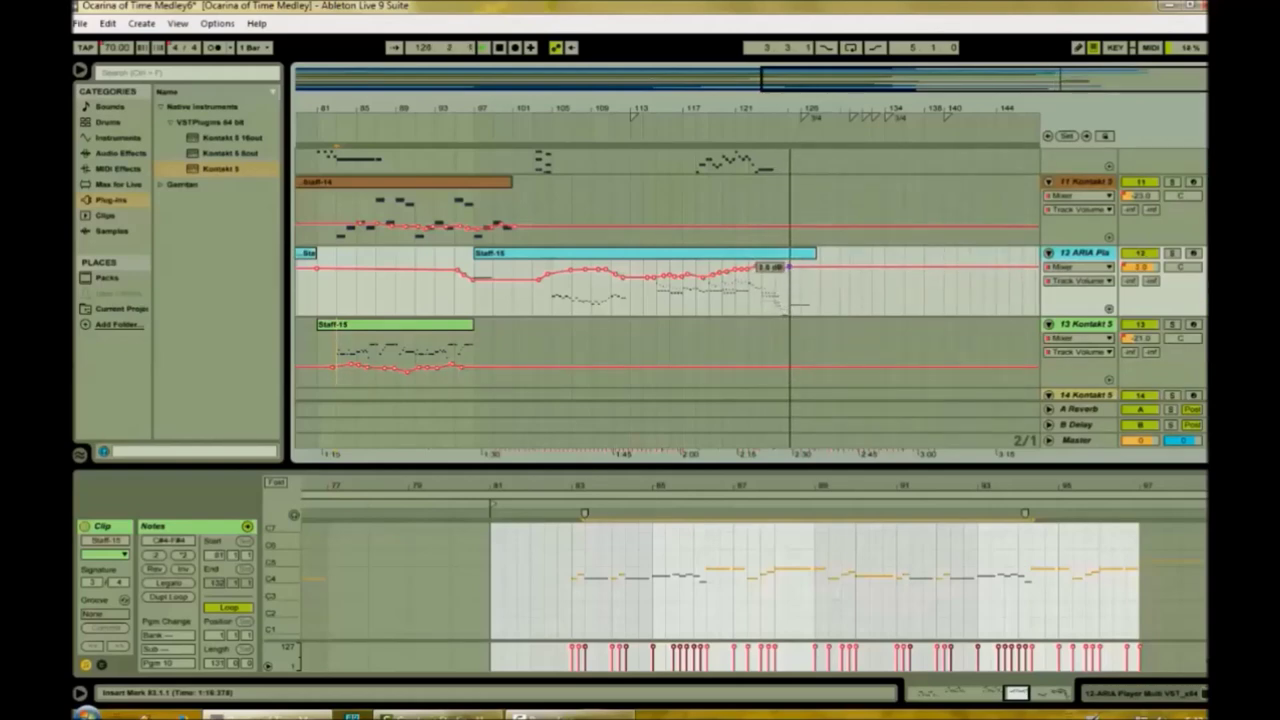